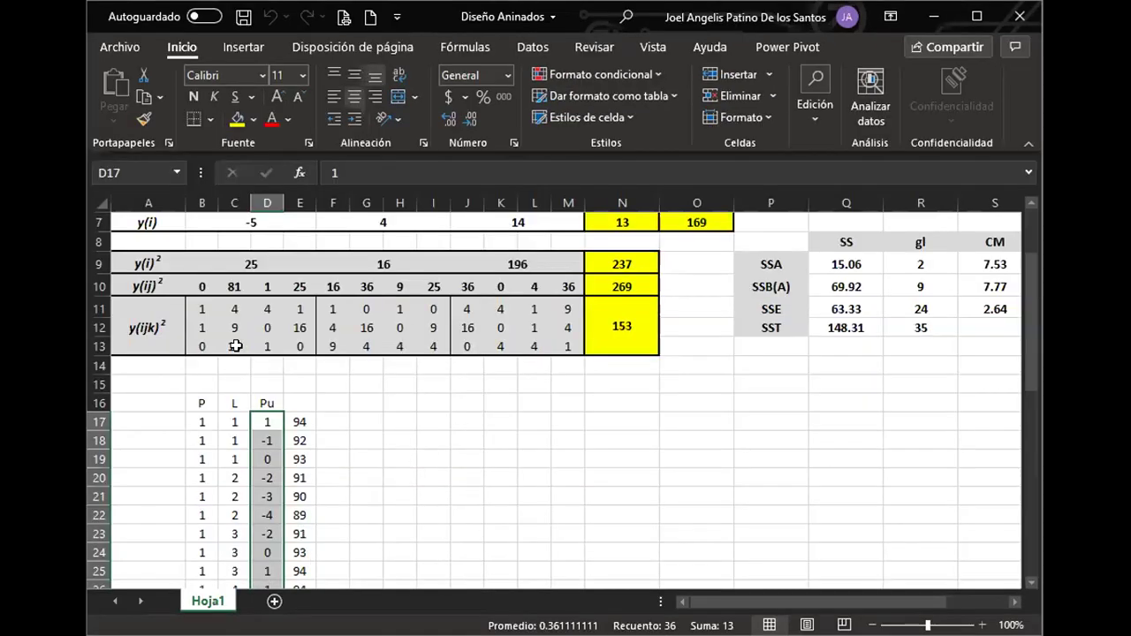
Shade the supplier and lot header cells B1:M2 with a light gray fill.
scroll(271, 341, up, 2)
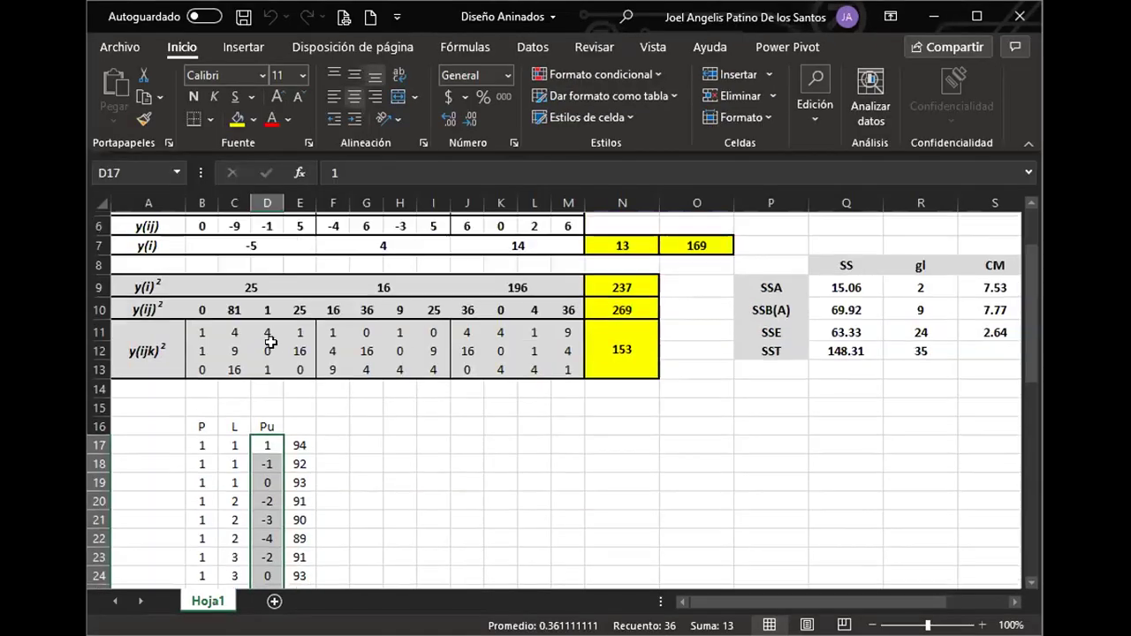
click(240, 258)
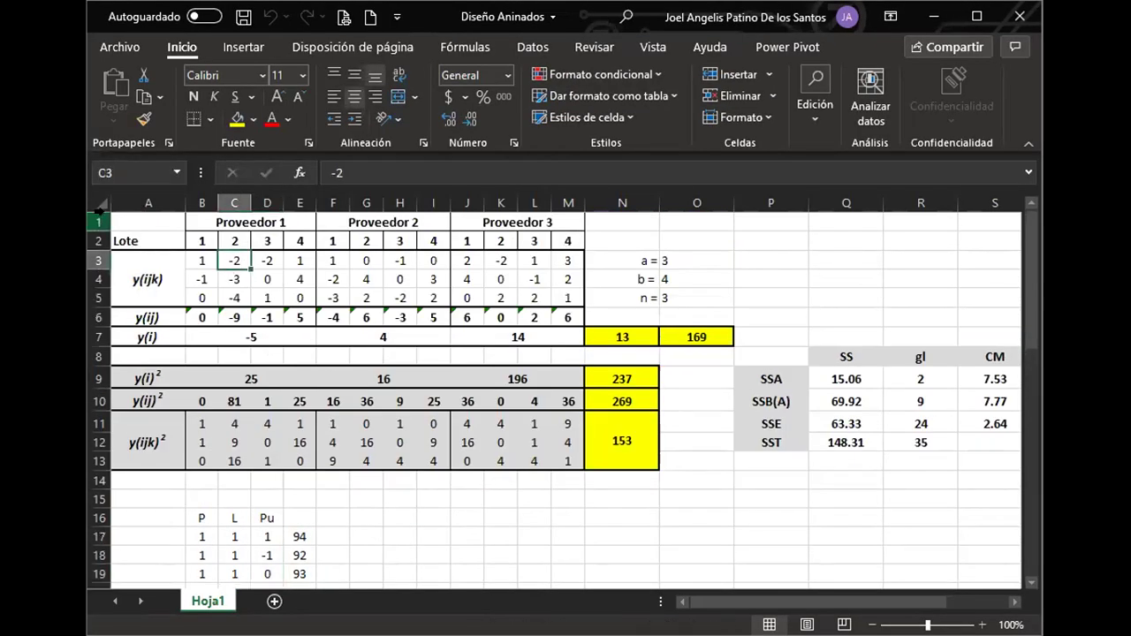
drag(205, 215, 569, 241)
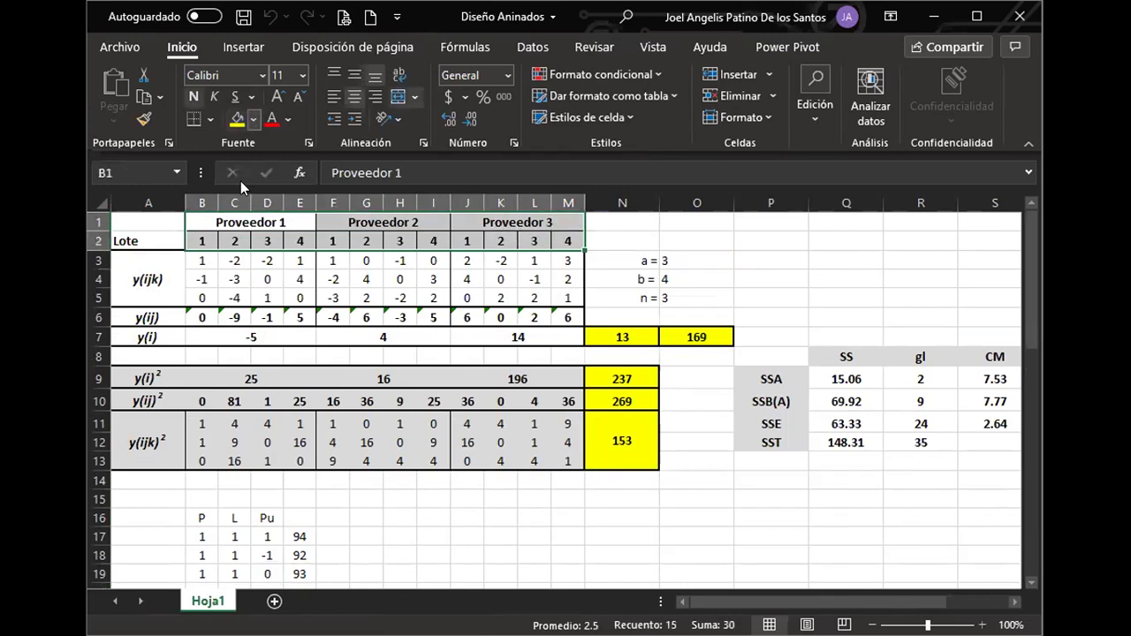
click(236, 195)
click(300, 299)
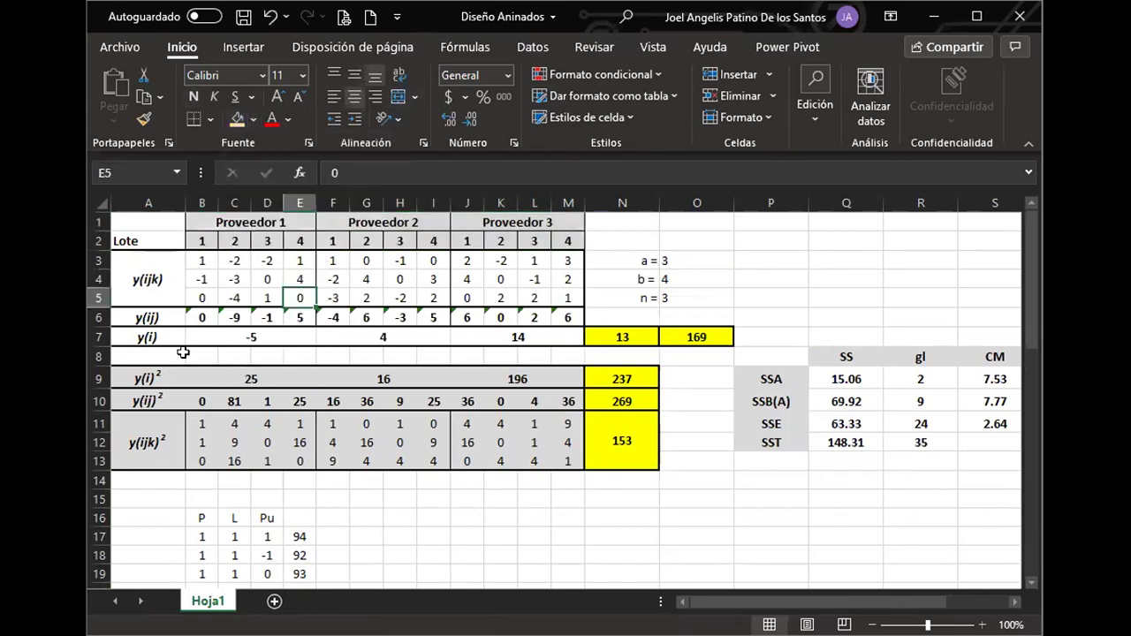
Center the "Lote" label in cell A2.
click(681, 263)
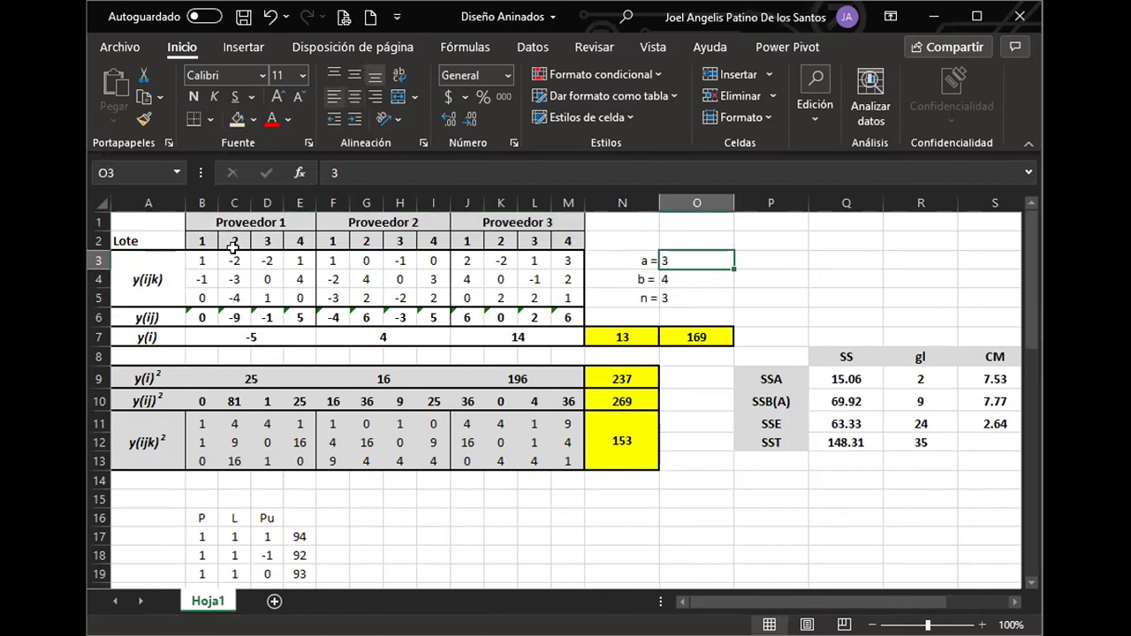
click(133, 240)
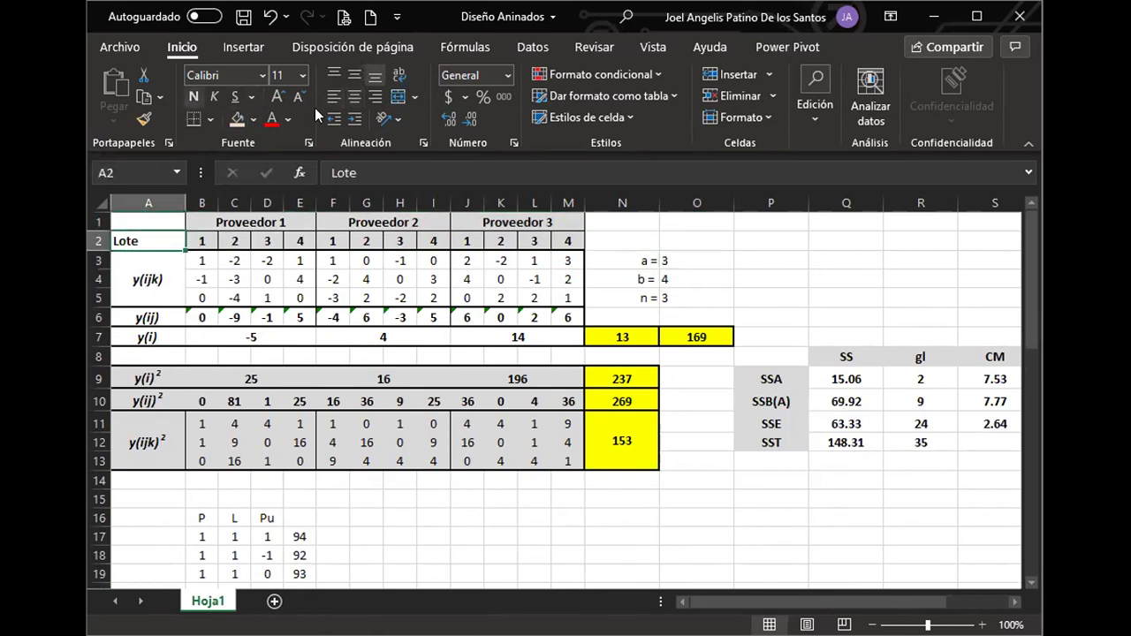
click(351, 92)
click(400, 279)
Examine the y(ijk) observations in B3:M5 and how they are grouped by supplier and lot.
click(203, 258)
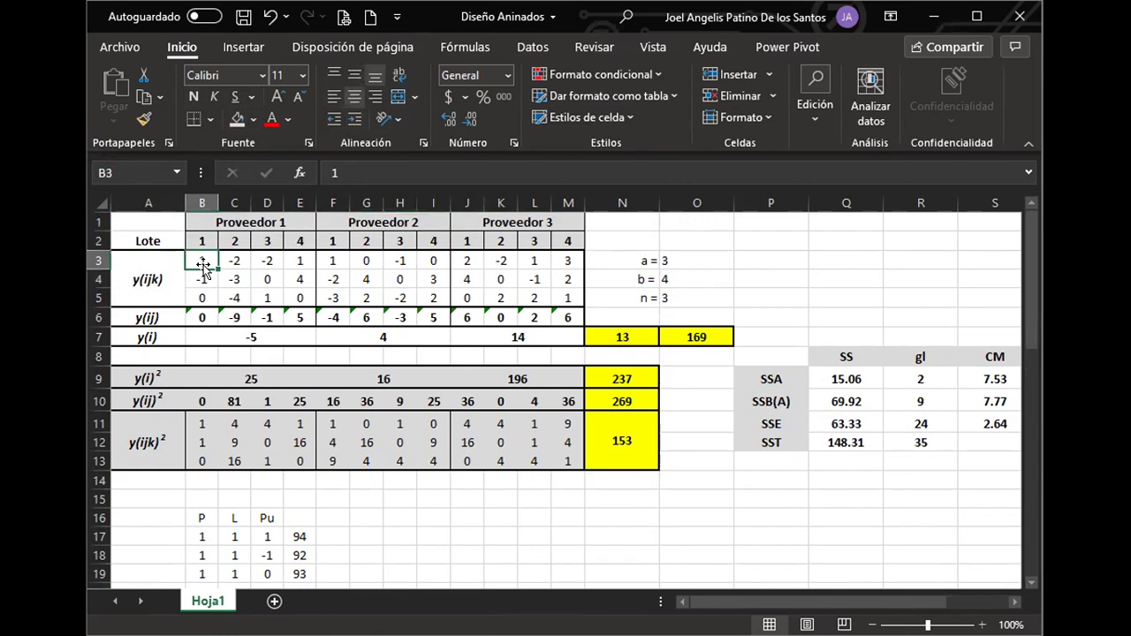
drag(202, 258, 557, 303)
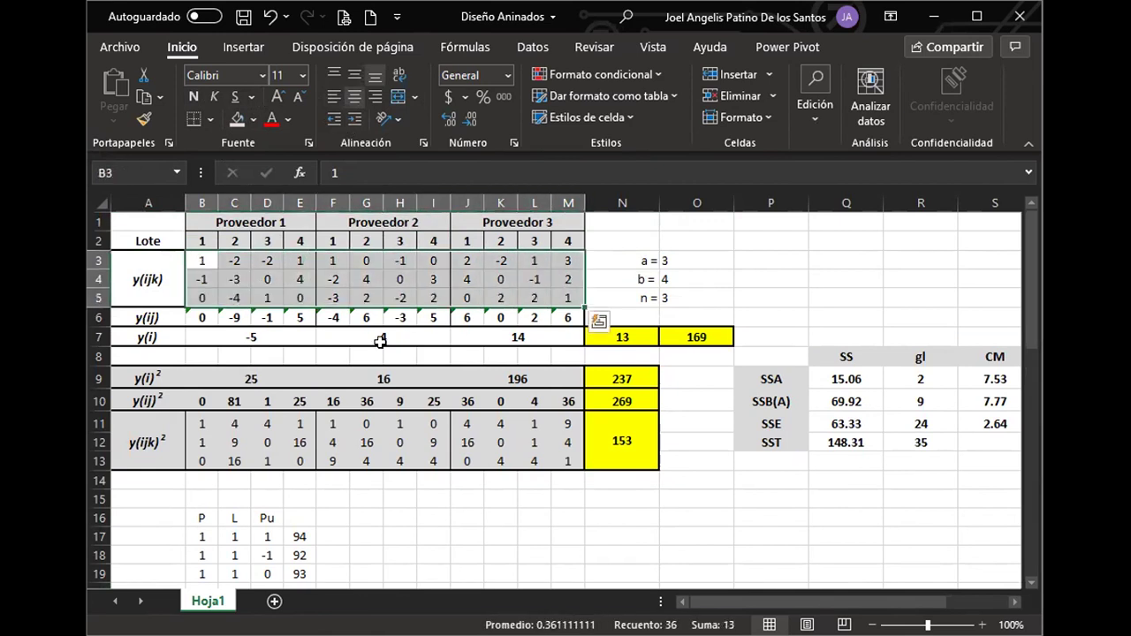
click(173, 339)
drag(198, 260, 234, 296)
click(216, 223)
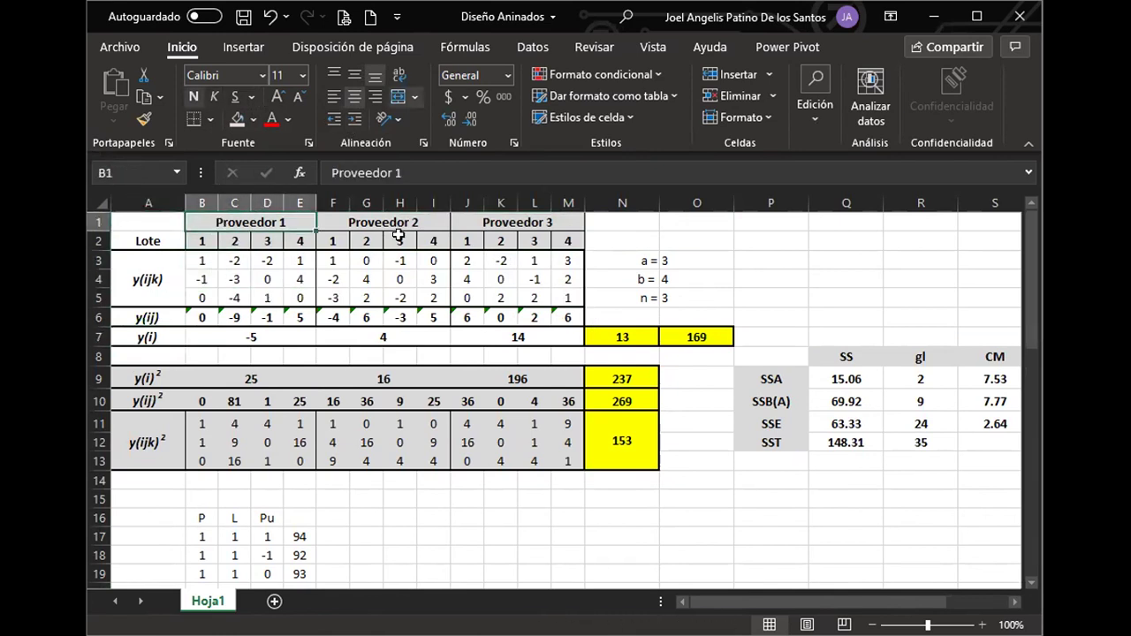
drag(202, 242, 300, 245)
click(204, 262)
drag(223, 265, 299, 301)
click(168, 296)
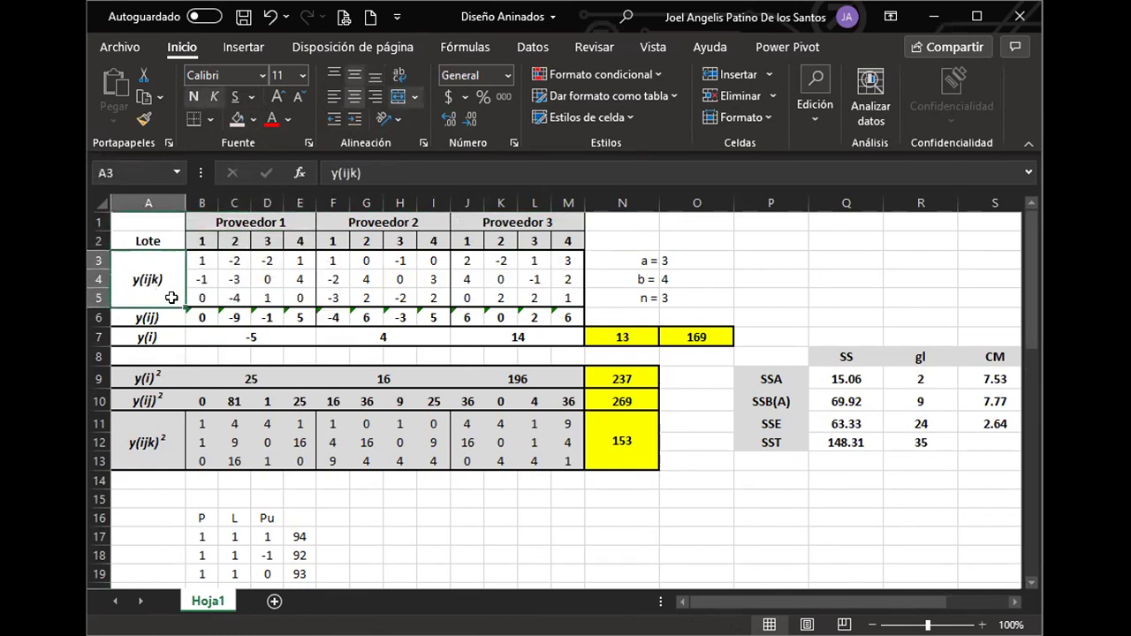
drag(204, 262, 305, 298)
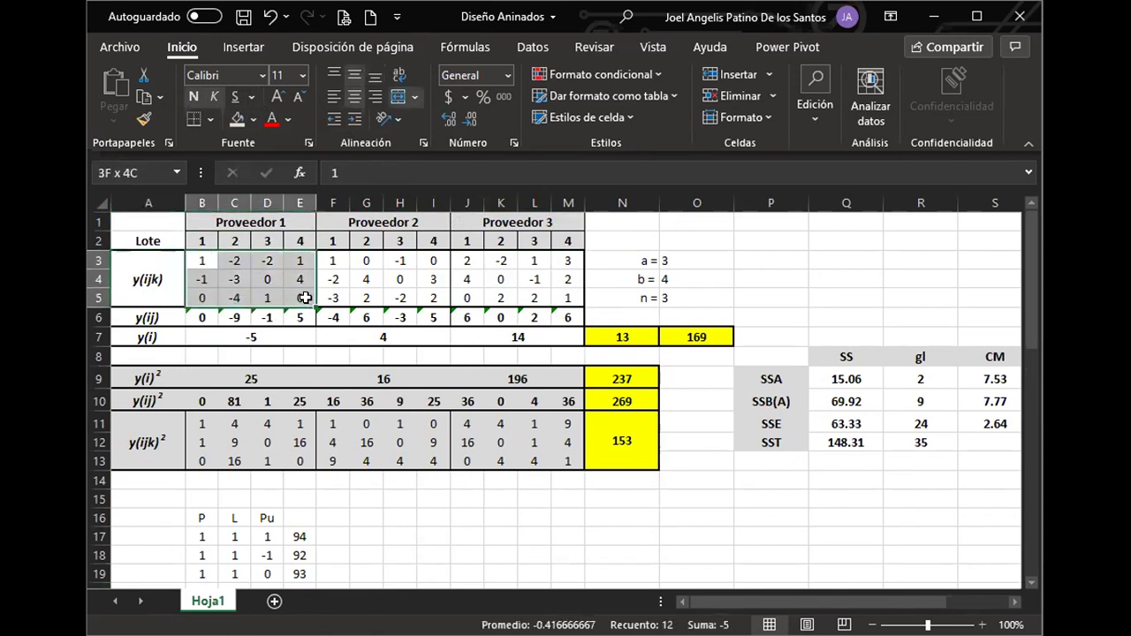
click(148, 281)
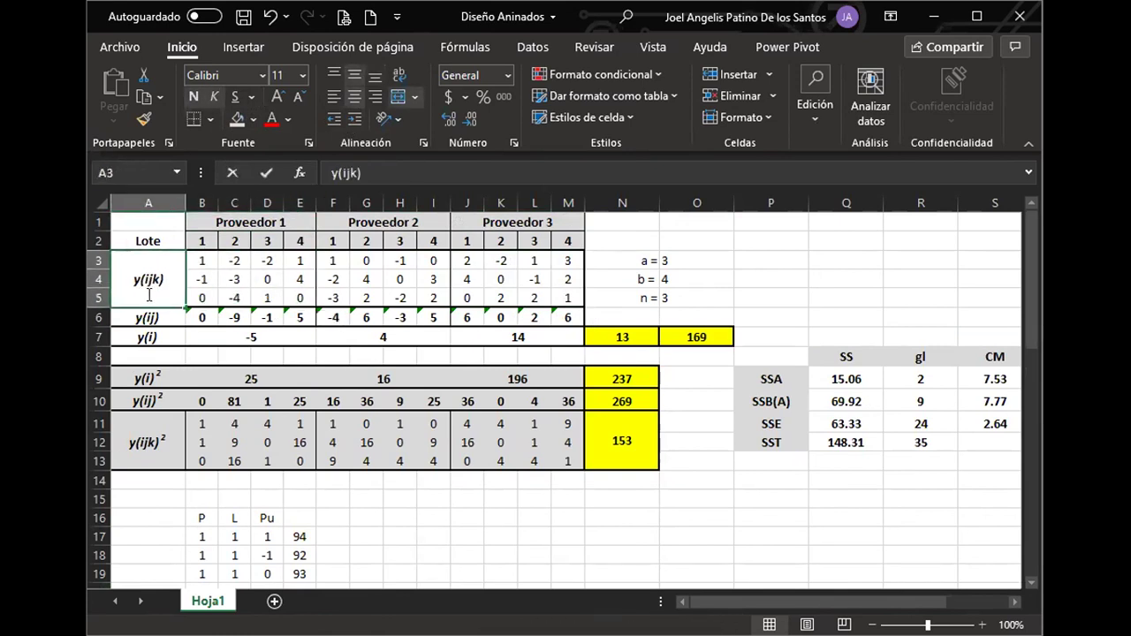
double_click(149, 279)
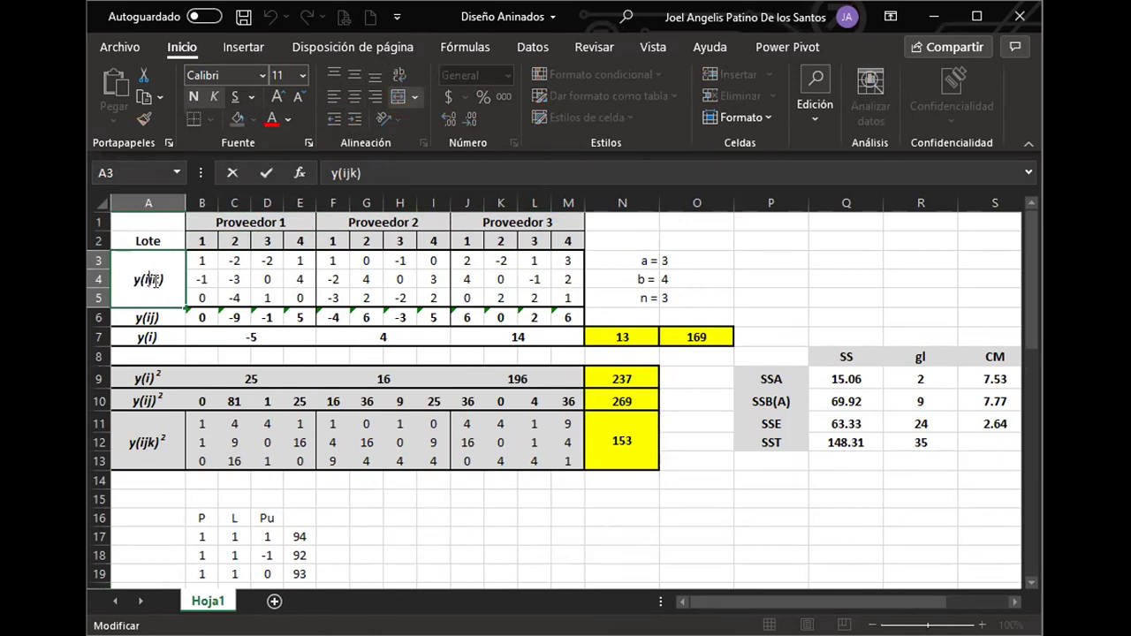
click(147, 338)
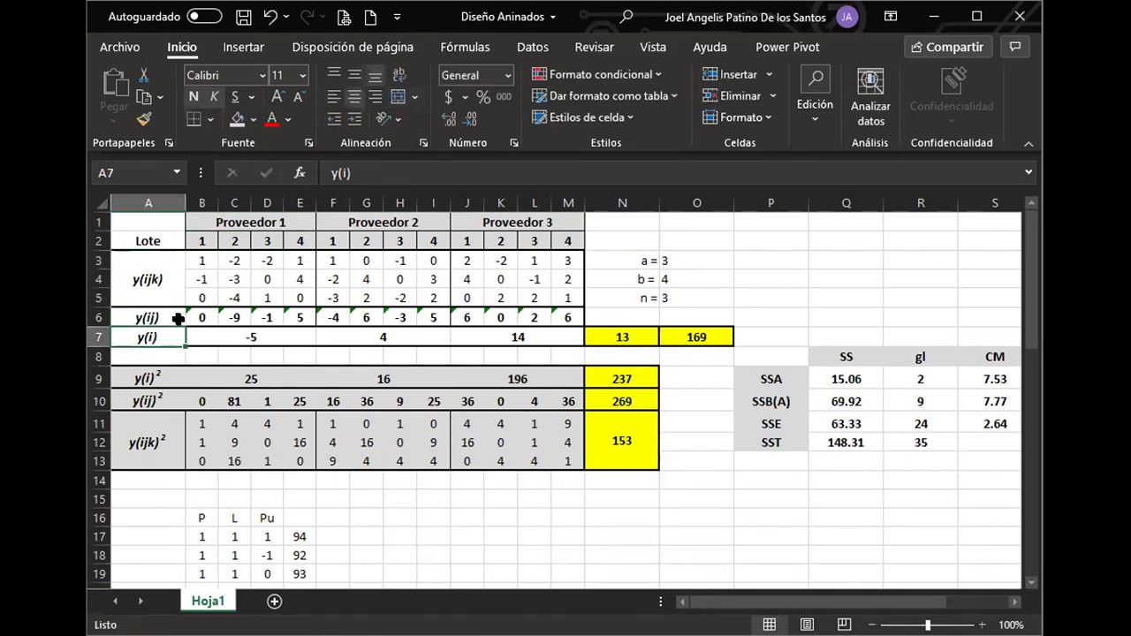
Review the y(ij) formulas in row 6, lot by lot, for all three suppliers.
drag(193, 316, 301, 319)
click(240, 318)
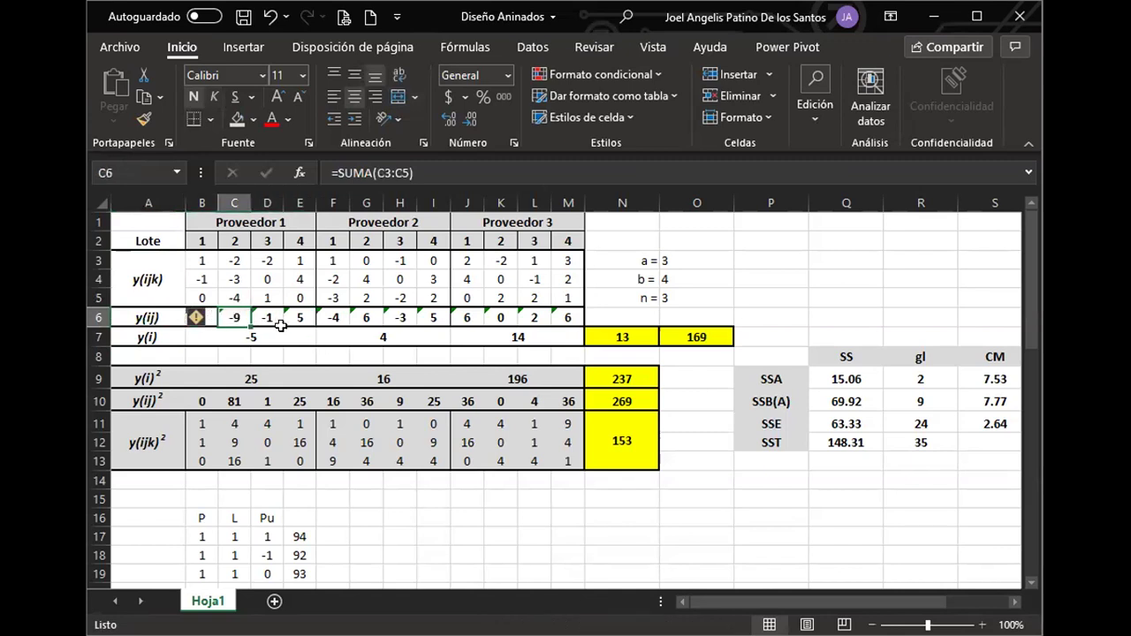
click(295, 372)
click(203, 315)
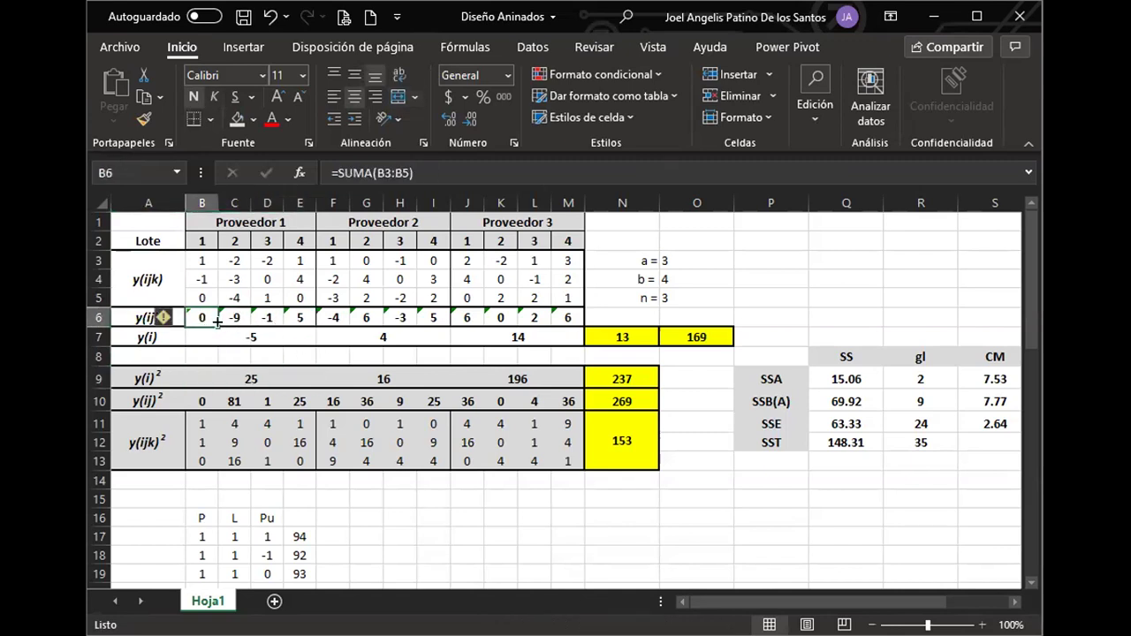
drag(218, 319, 235, 318)
click(265, 316)
click(301, 317)
click(333, 317)
click(365, 317)
click(399, 316)
click(433, 317)
click(469, 318)
click(509, 318)
click(535, 317)
click(568, 317)
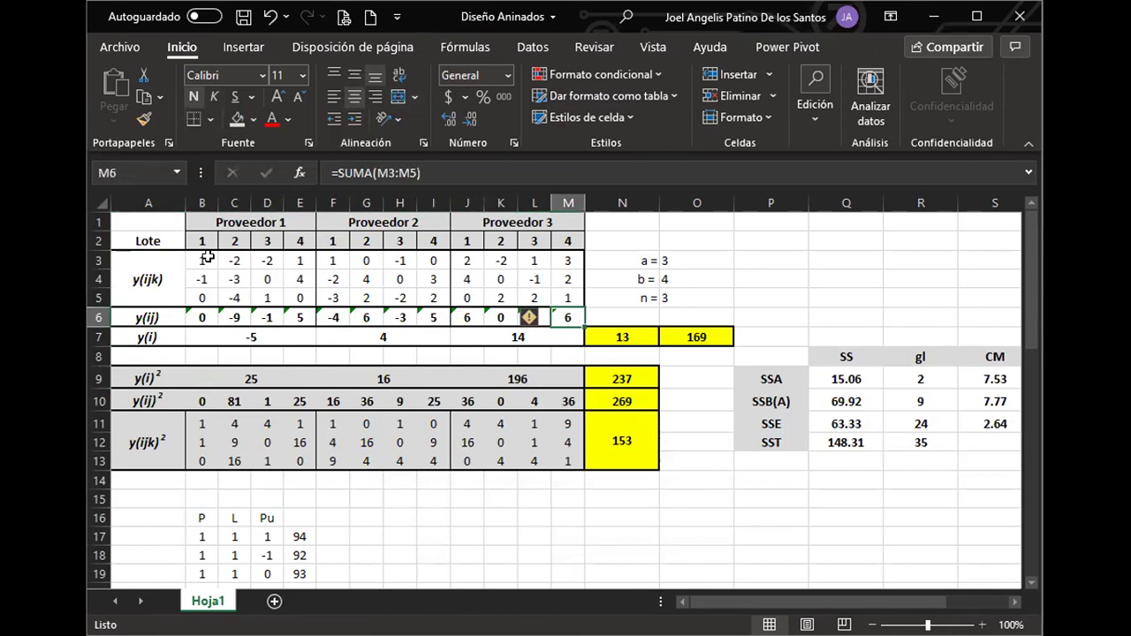
click(162, 320)
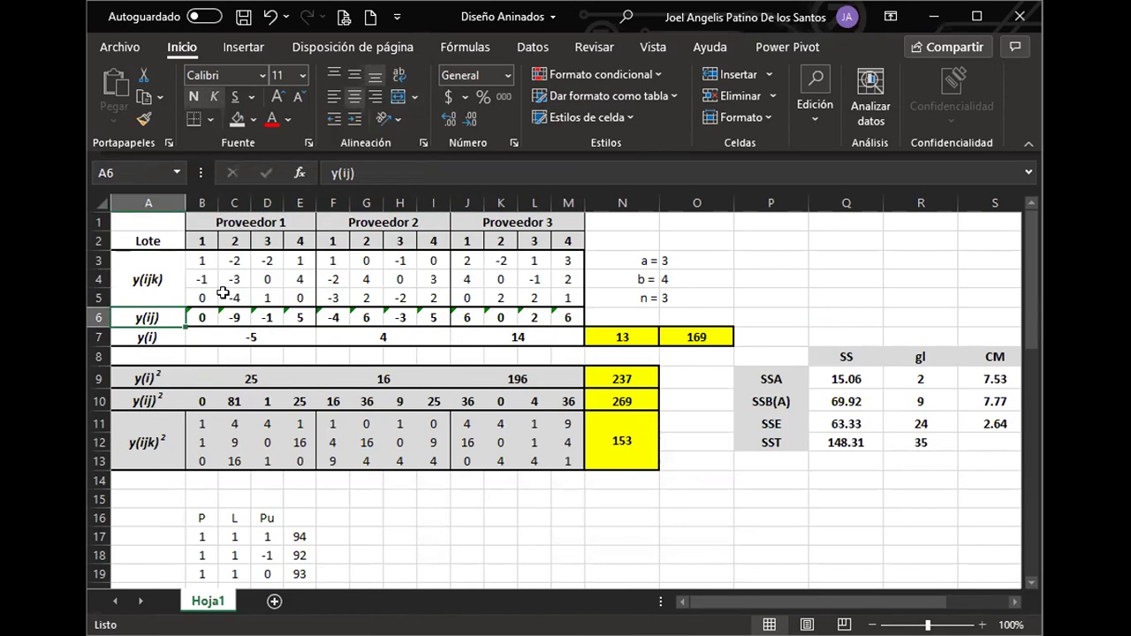
drag(203, 319, 570, 319)
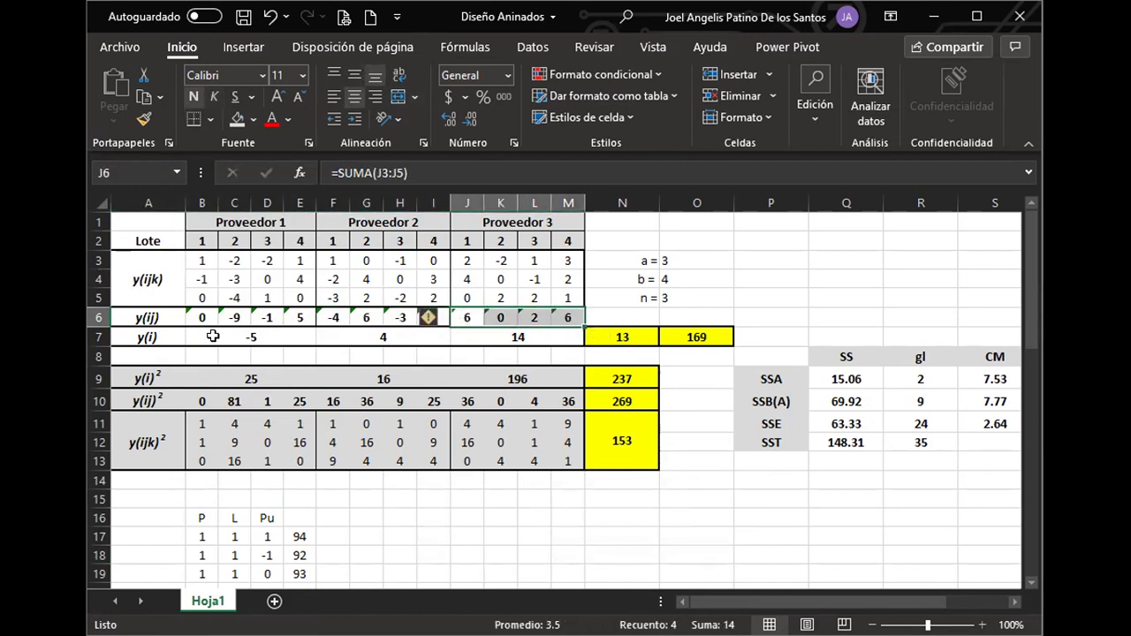
Examine how the y(i) values in row 7 relate to each supplier's block of observations.
click(148, 341)
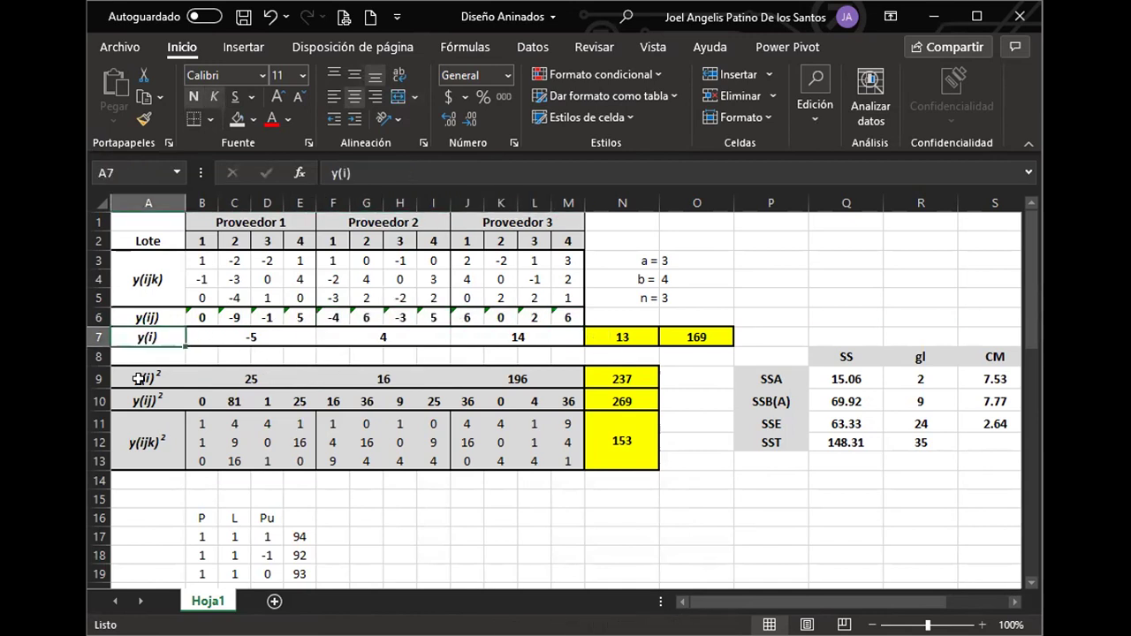
click(273, 335)
drag(200, 259, 300, 302)
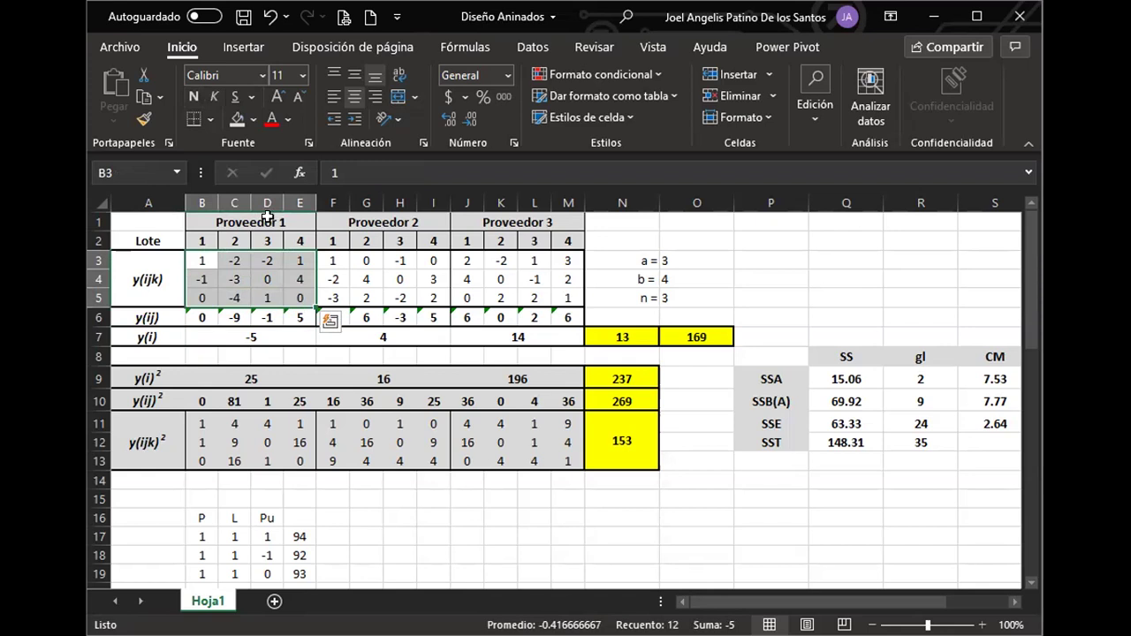
click(268, 222)
drag(221, 218, 252, 324)
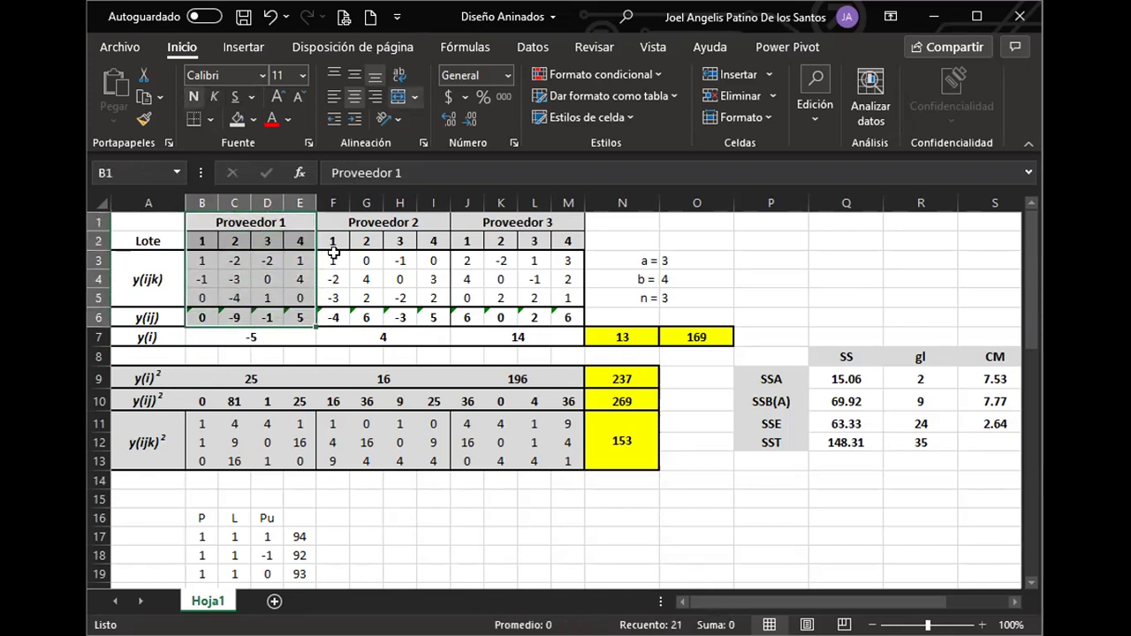
drag(362, 222, 372, 326)
drag(513, 221, 499, 324)
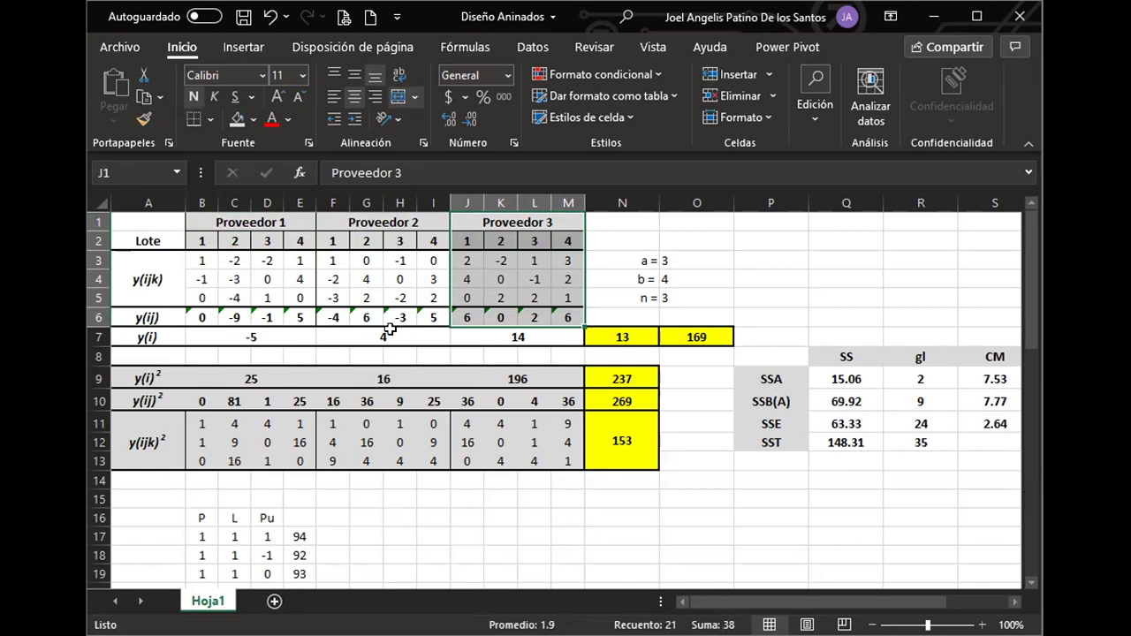
click(497, 320)
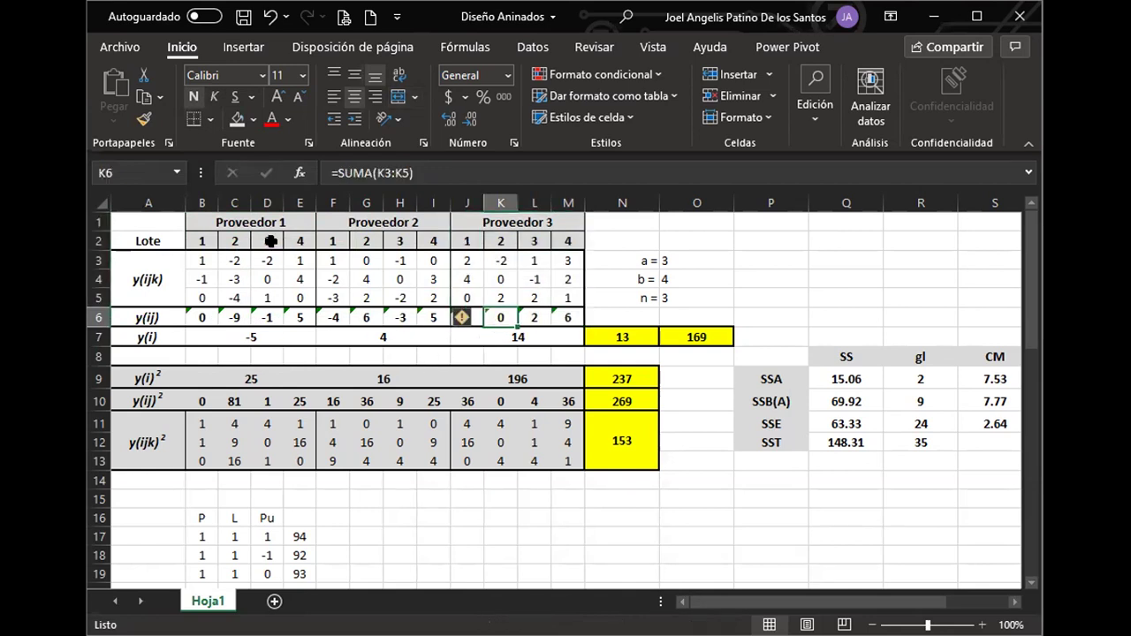
Copy the data table A1:M7 and paste it at cell A1 of a new worksheet.
drag(173, 227, 525, 339)
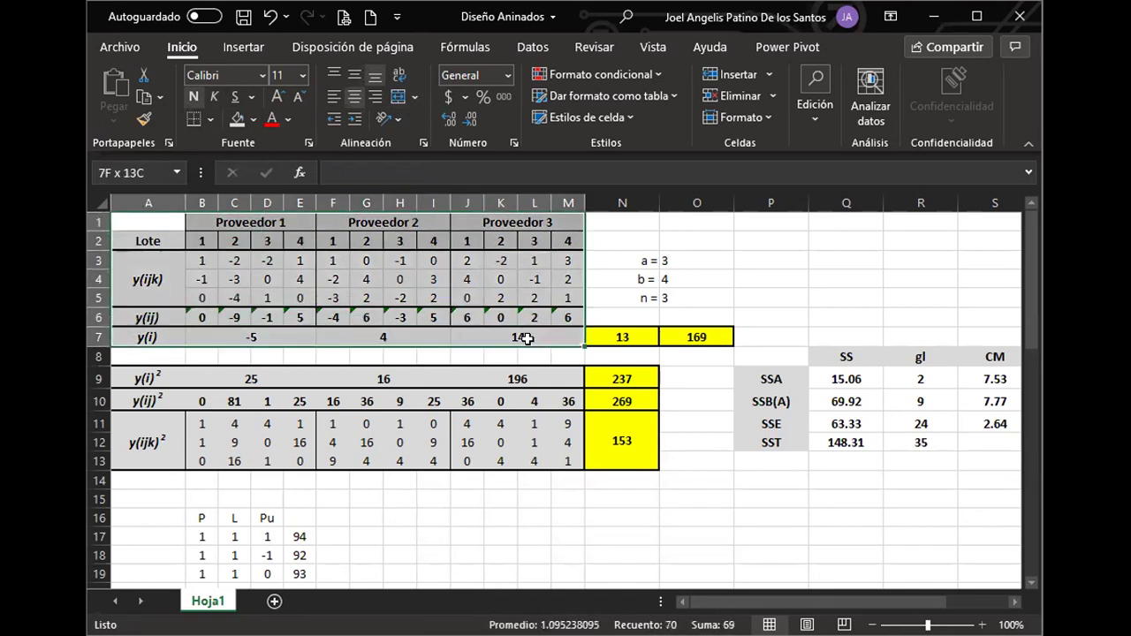
key(ctrl+c)
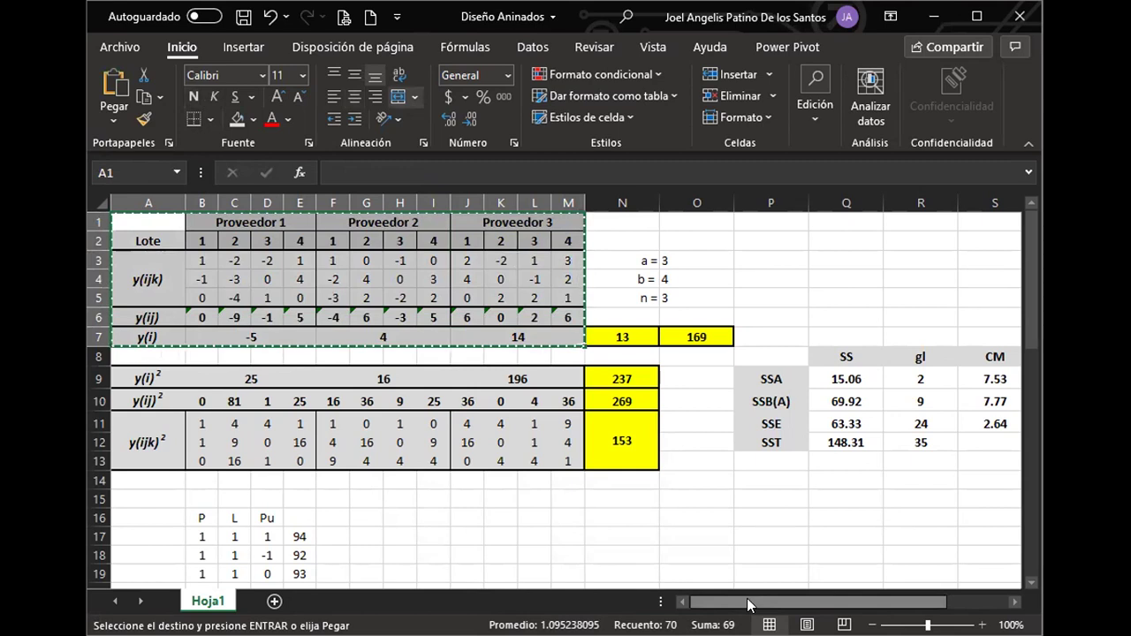
drag(913, 599, 687, 587)
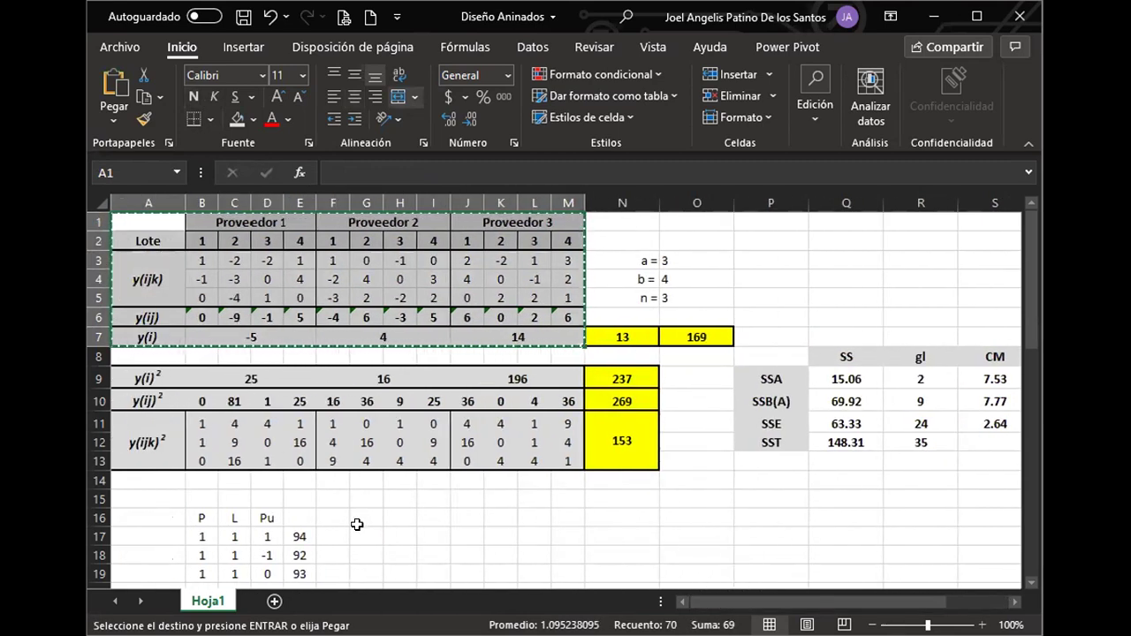
click(274, 601)
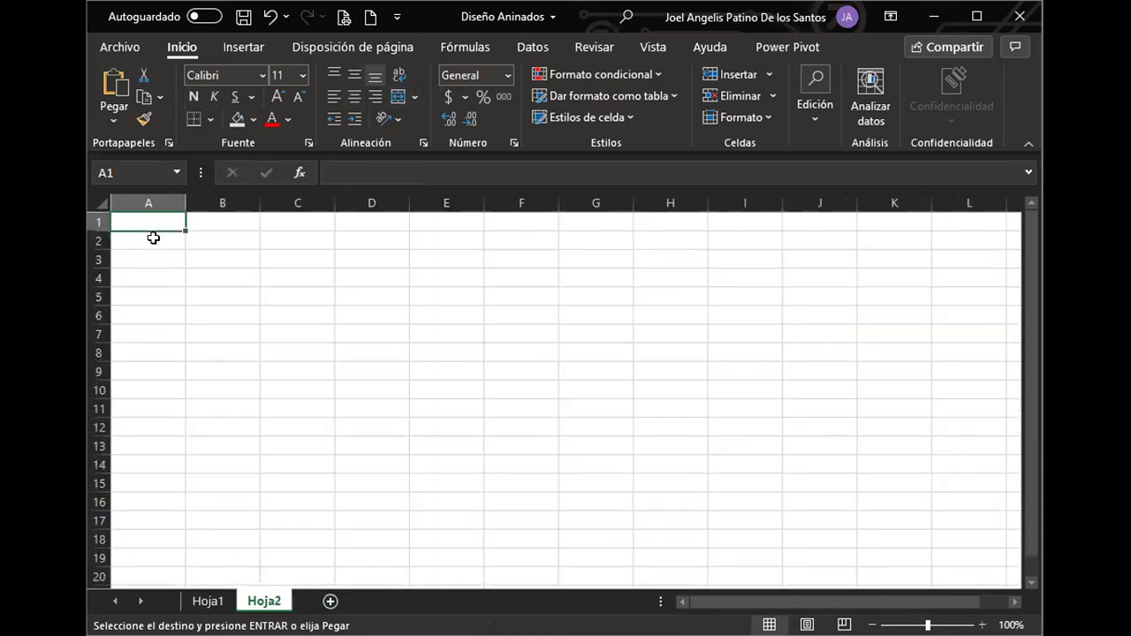
key(ctrl+v)
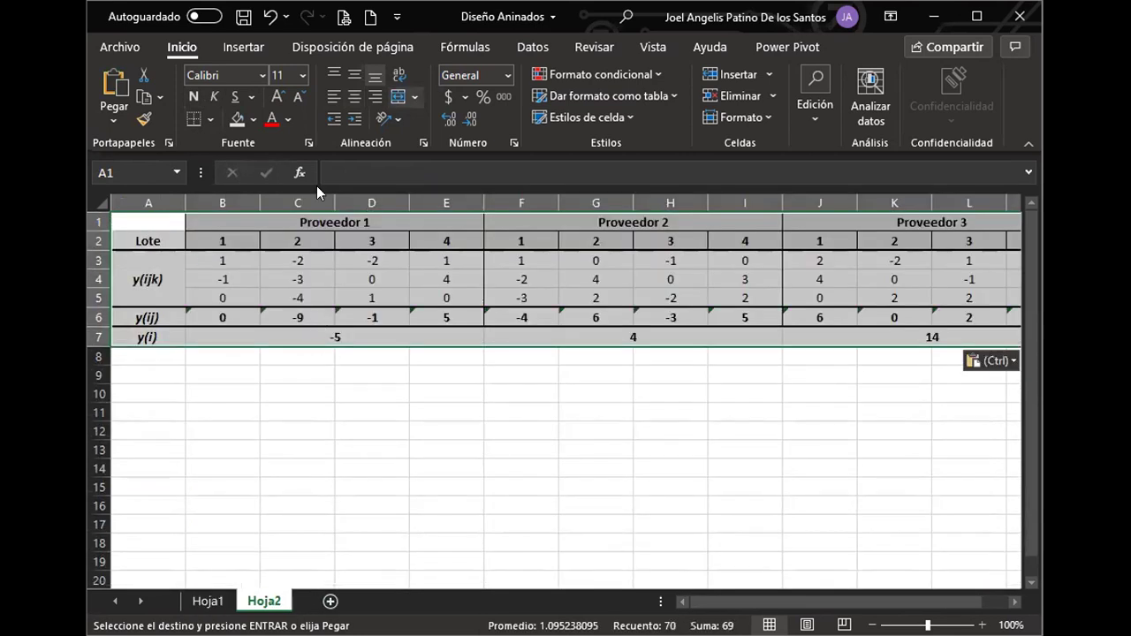
Fit columns B through M of the pasted table to their contents, and widen them evenly so the supplier headings are readable.
click(222, 199)
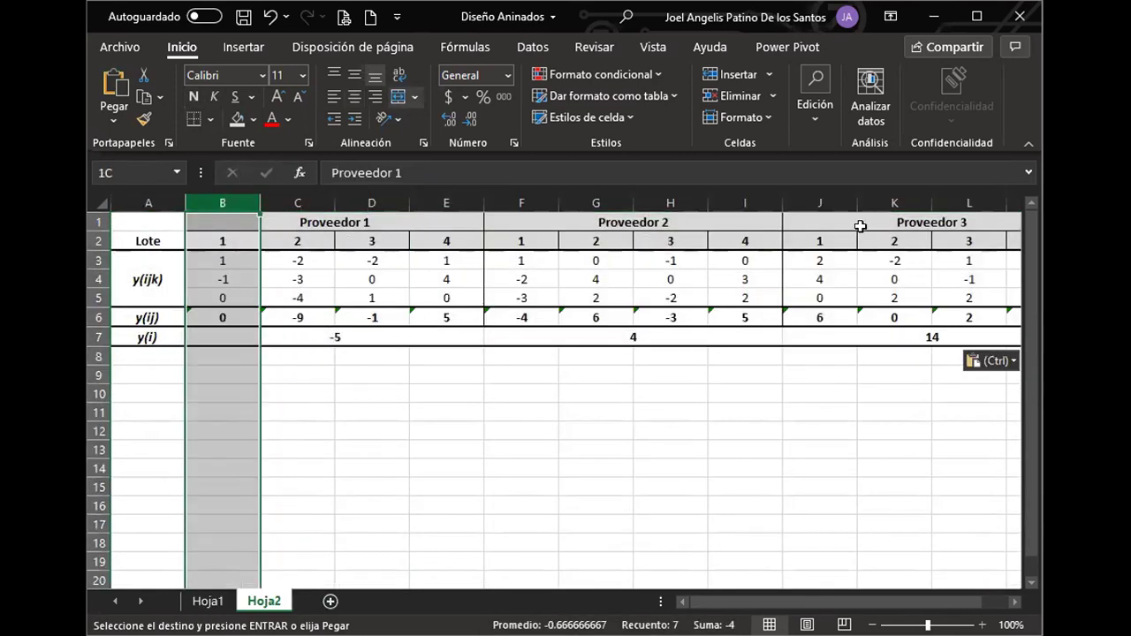
shift+click(1012, 203)
double_click(932, 202)
click(542, 391)
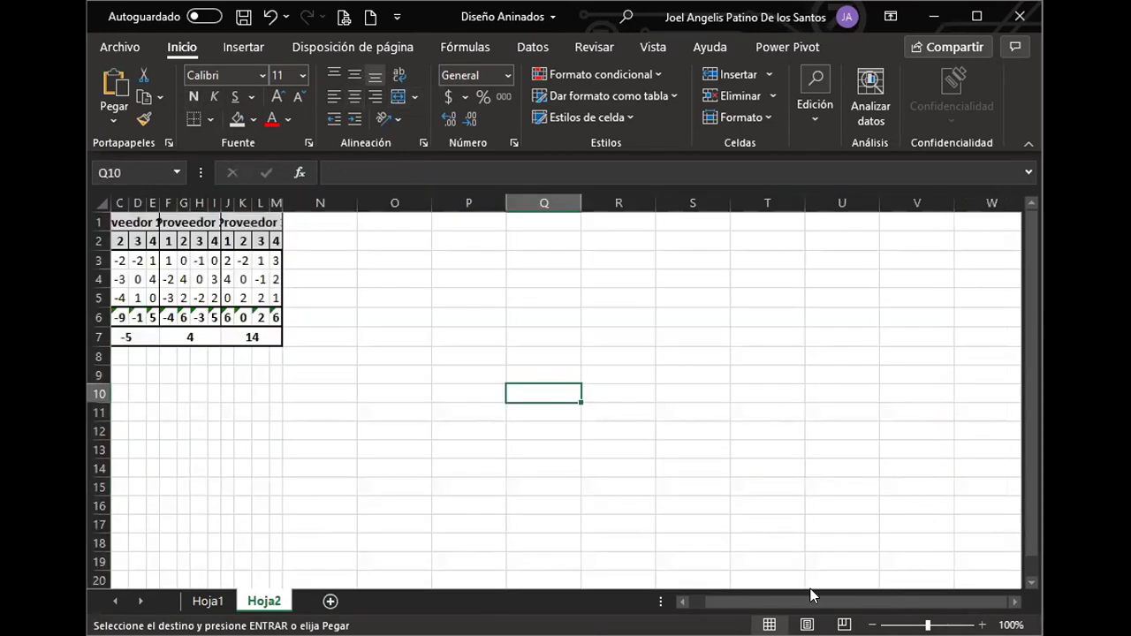
scroll(813, 598, left, 2)
drag(195, 200, 385, 201)
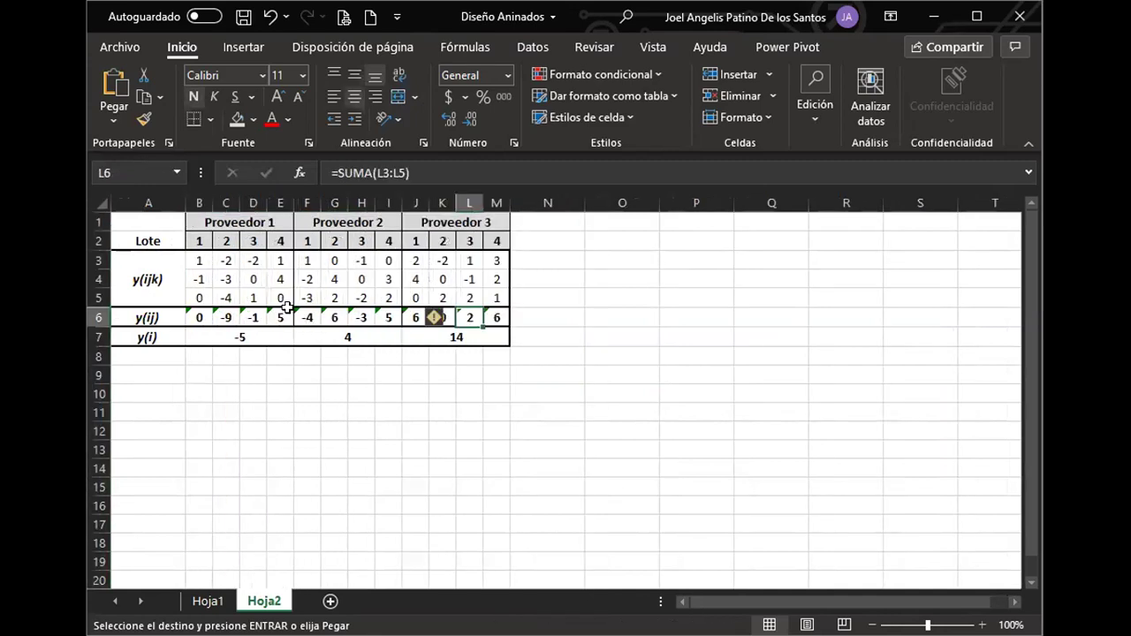
Clear the y(ij) and y(i) formulas from B6:M7 in the copied table.
click(255, 316)
click(237, 339)
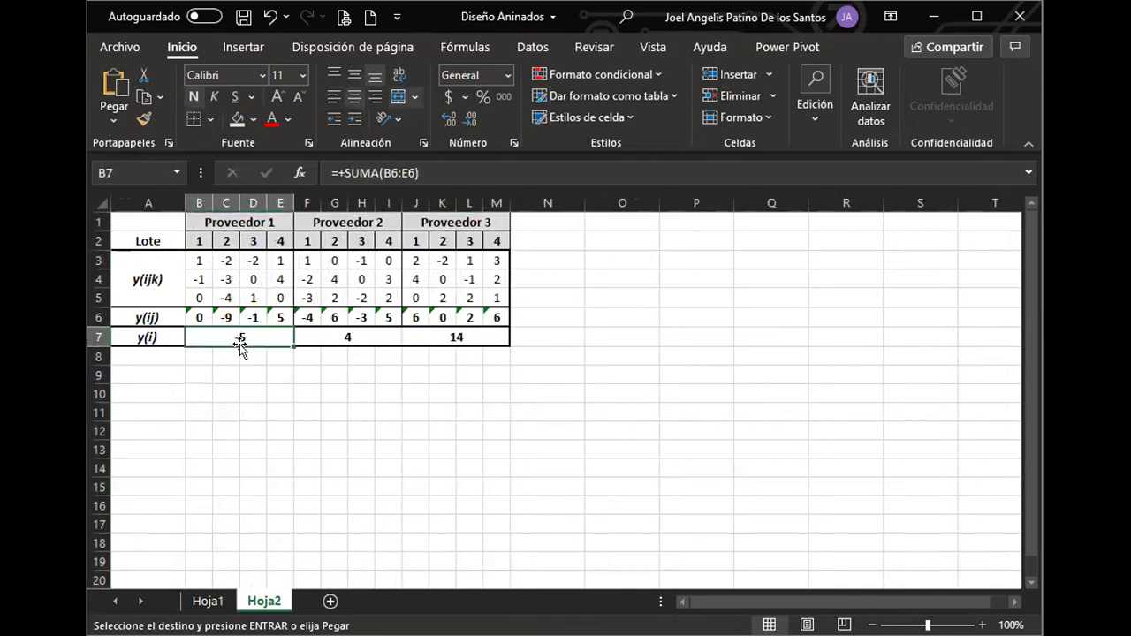
drag(202, 320, 475, 334)
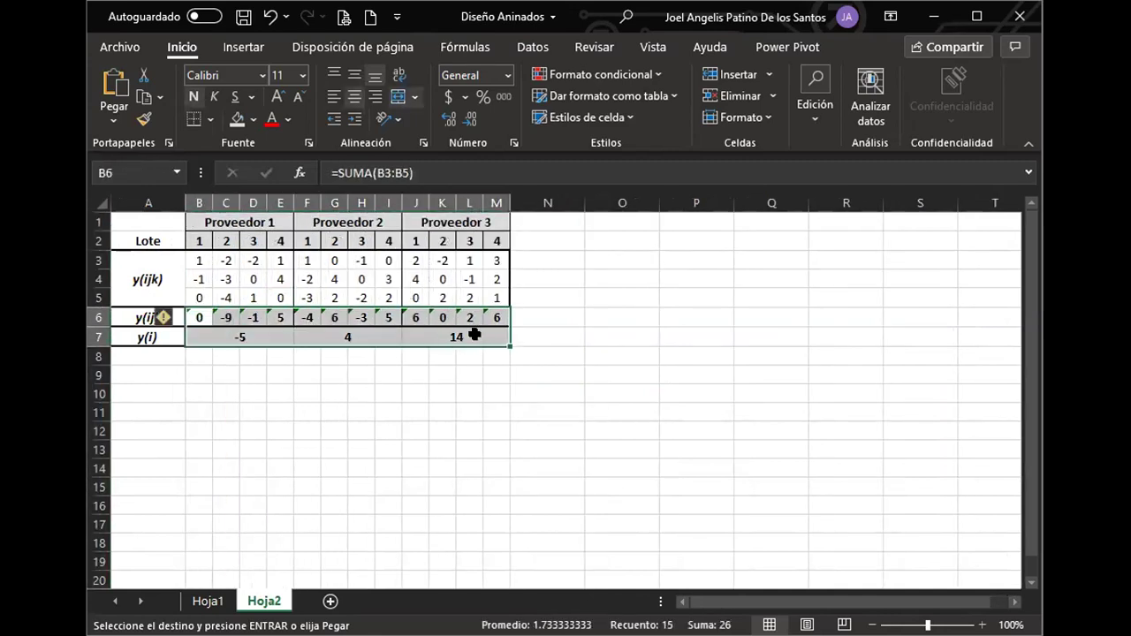
key(Delete)
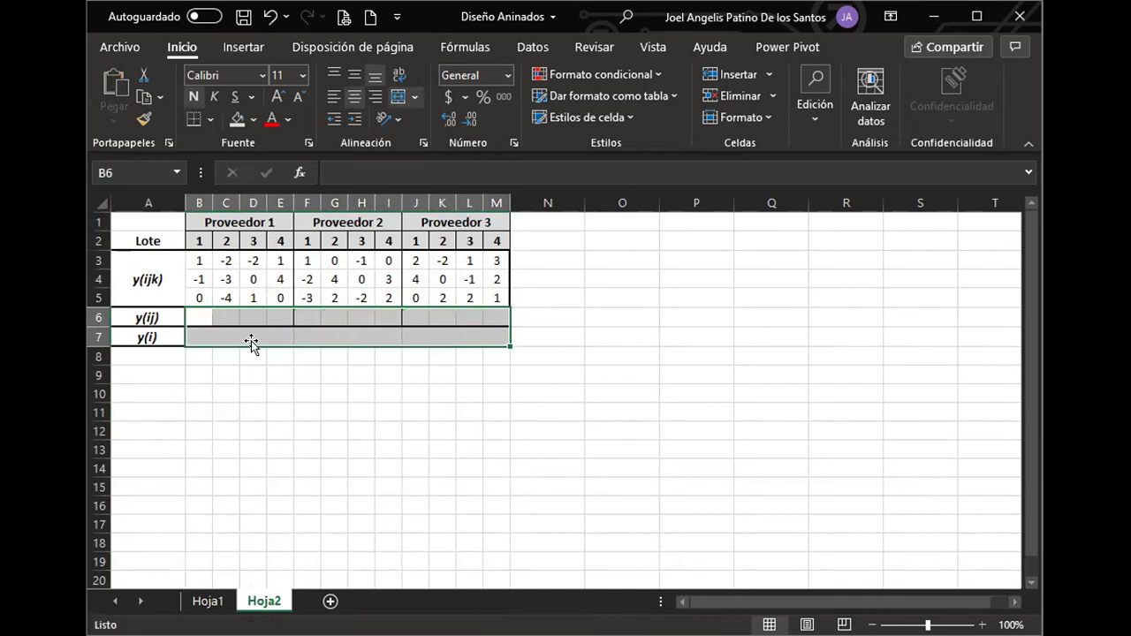
Calculate the y(ij) average of Proveedor 1, lot 1 in B6 with PROMEDIO over B3:B5.
click(164, 354)
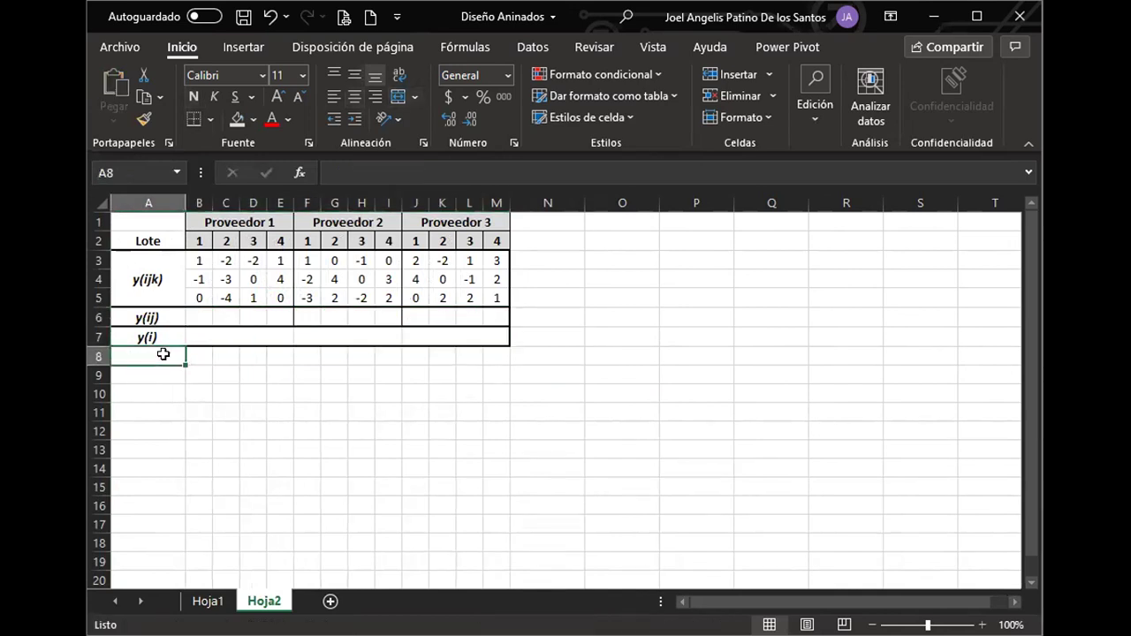
click(227, 353)
click(196, 315)
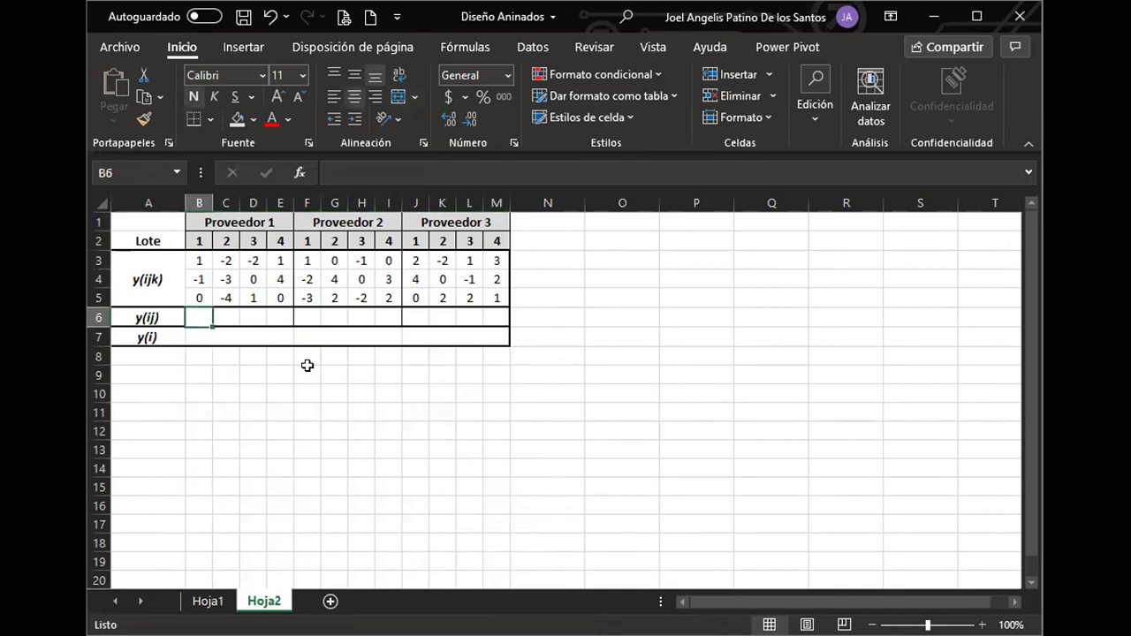
text(+p)
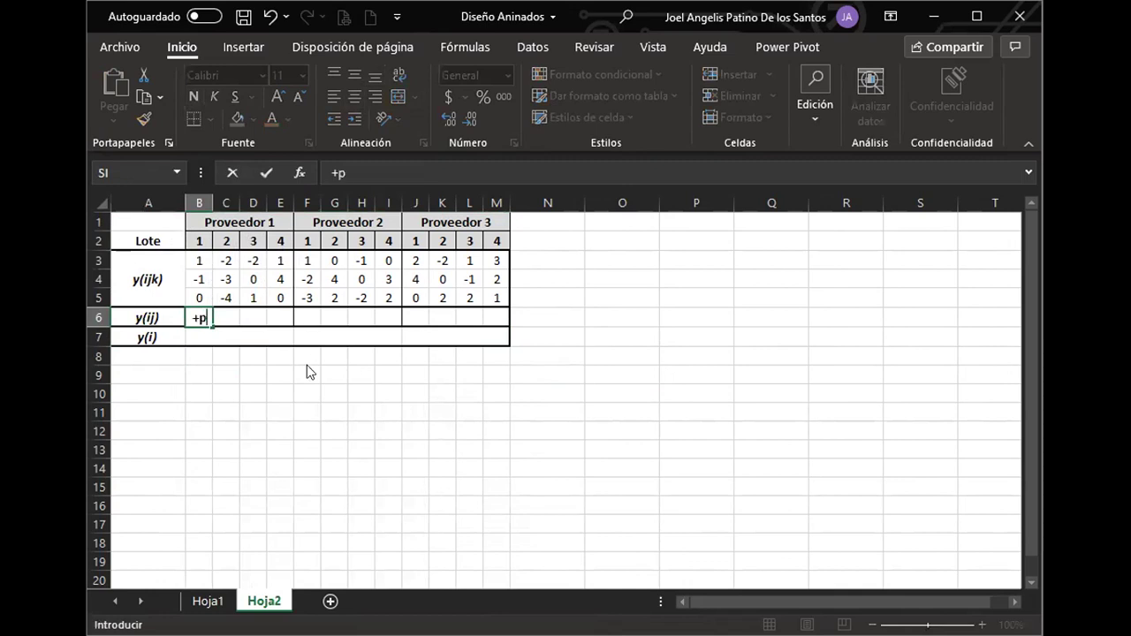
key(Tab)
drag(200, 261, 204, 299)
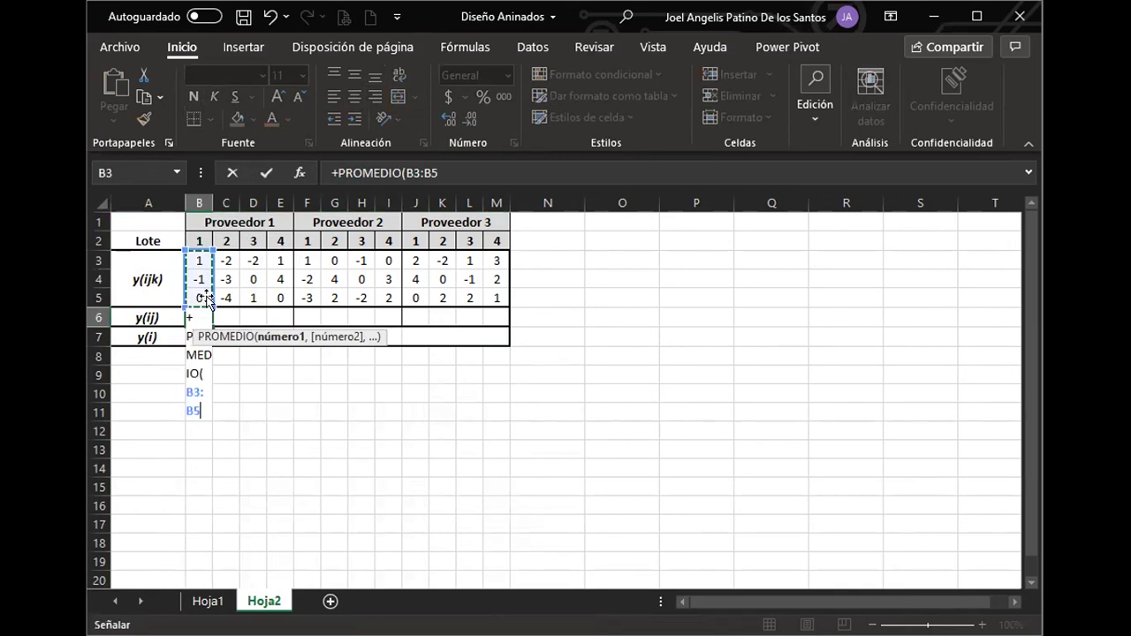
key(Return)
Format B6 to show two decimals and widen columns B through M evenly.
click(199, 315)
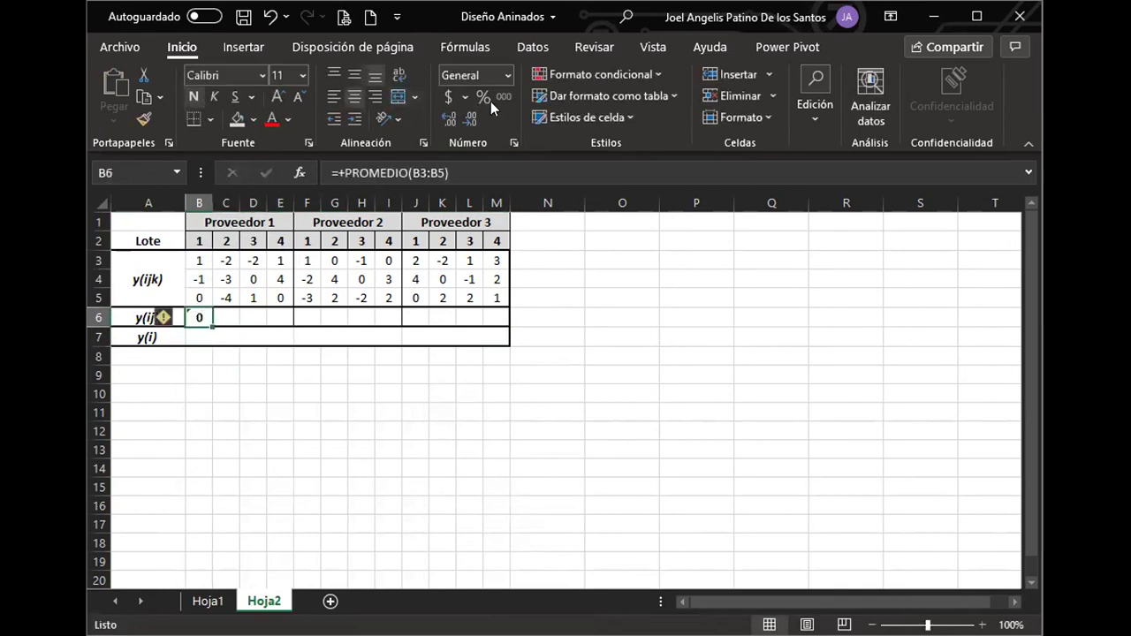
click(455, 119)
click(455, 119)
click(203, 202)
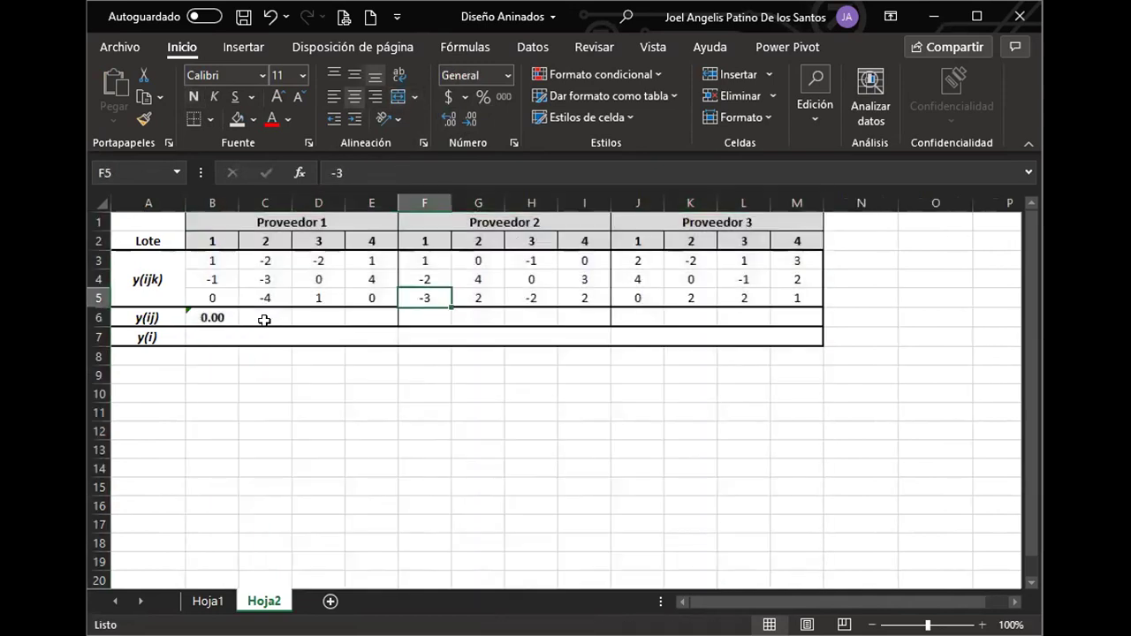
click(212, 317)
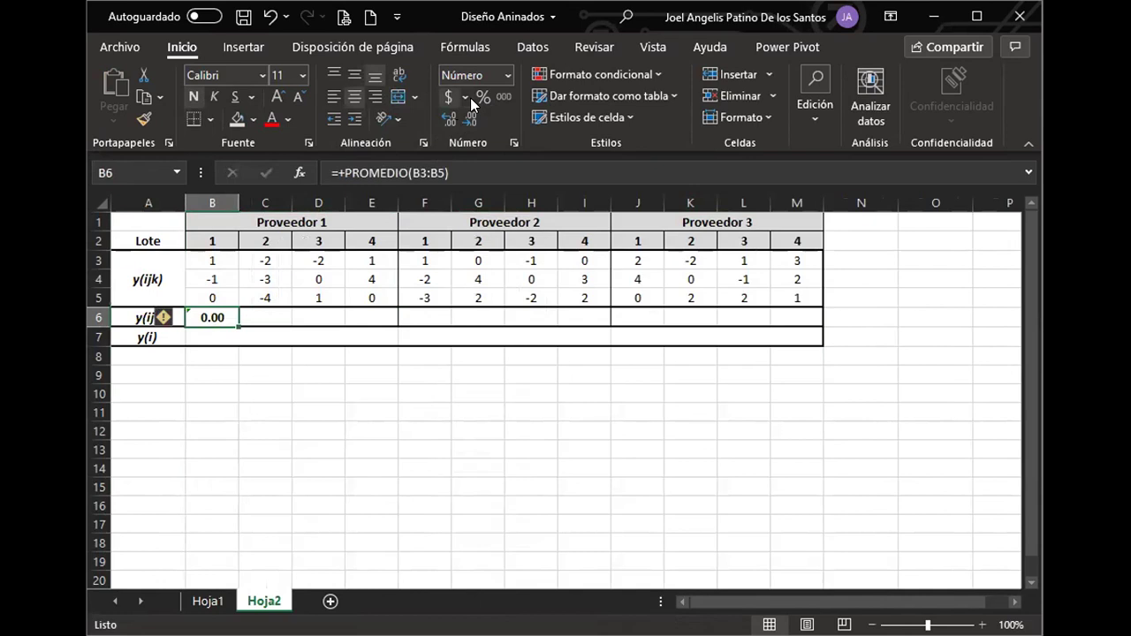
click(451, 119)
click(449, 119)
click(466, 119)
click(466, 119)
Copy the y(ij) average formula from B6 across C6:M6.
key(ctrl+c)
drag(260, 317, 798, 316)
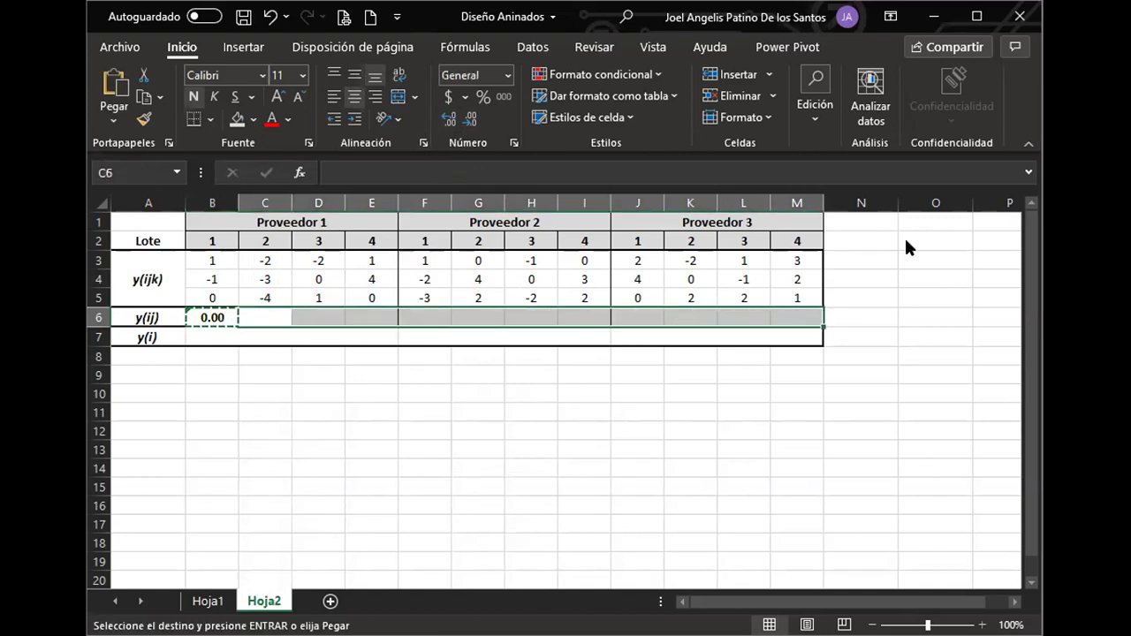
key(ctrl+v)
click(479, 356)
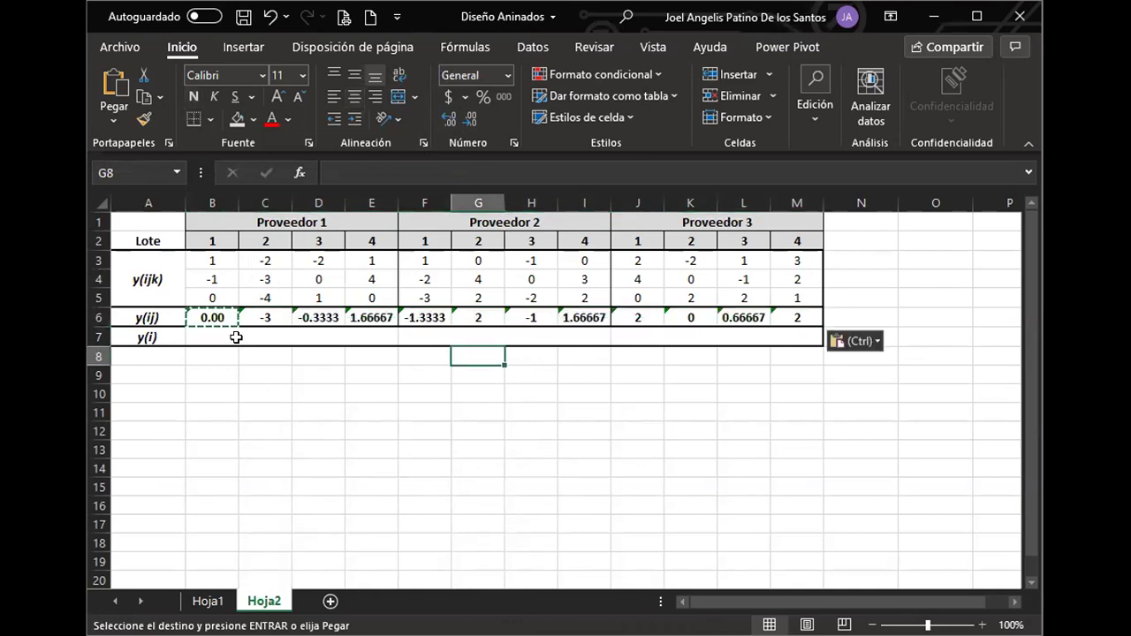
key(Escape)
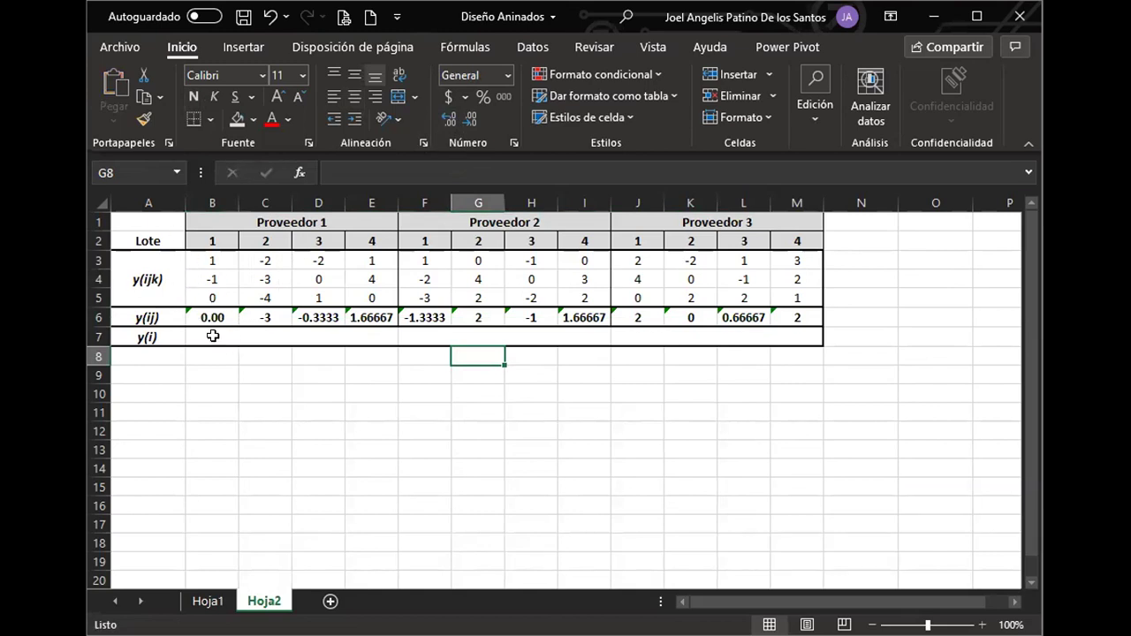
Calculate Proveedor 1's y(i) in B7 with PROMEDIO over B6:E6, and compare the averages of B3:E5 and B6:E6.
drag(212, 336, 371, 337)
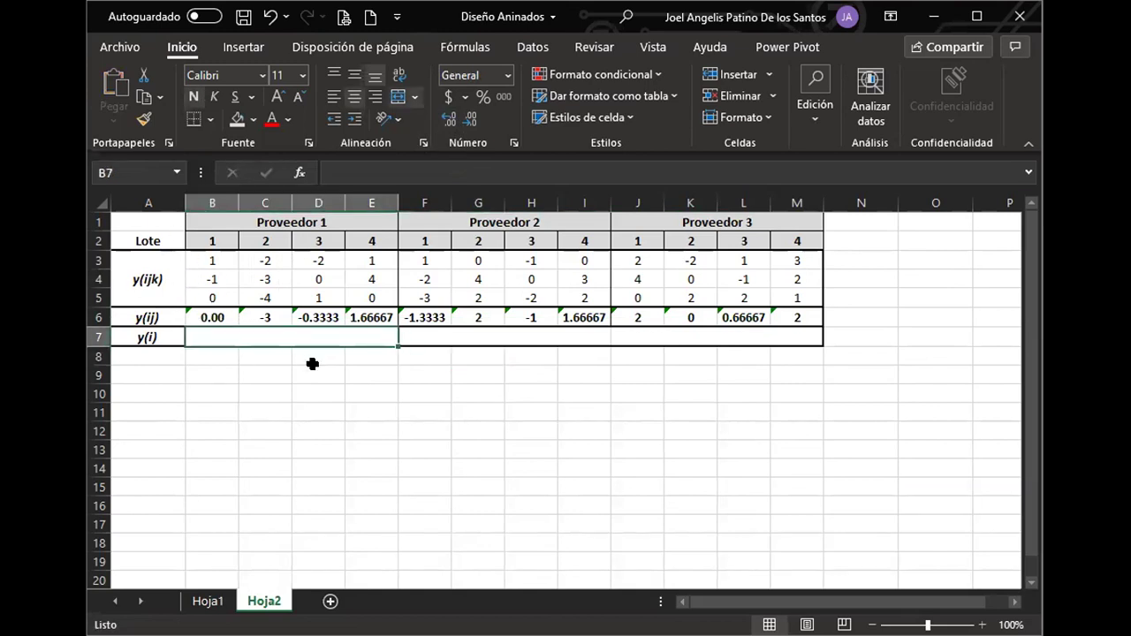
text(+)
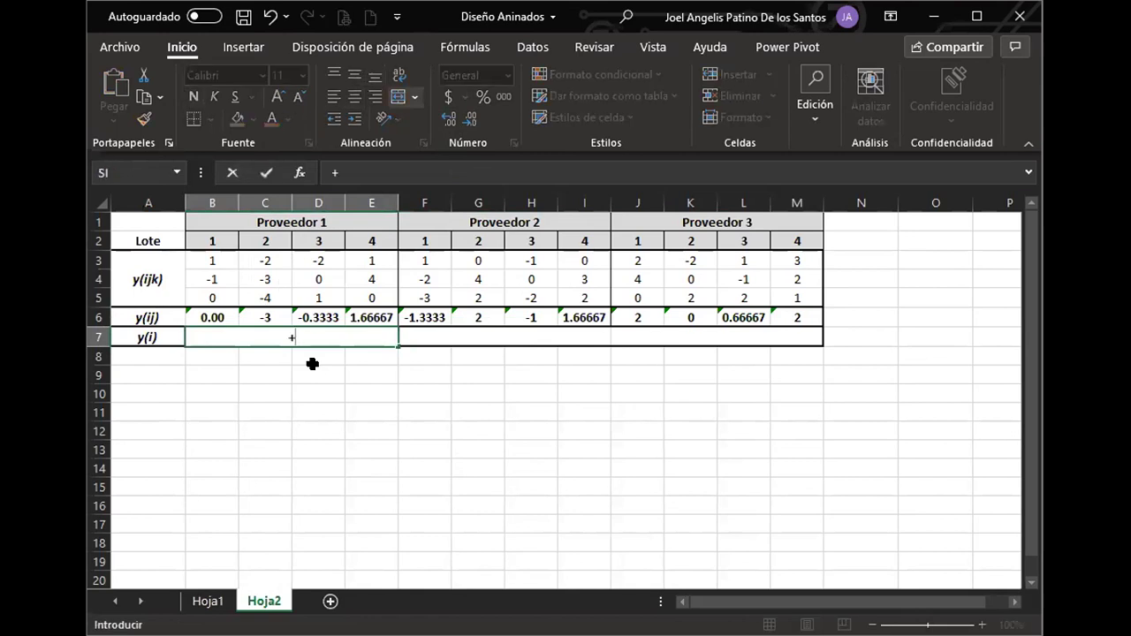
text(pt)
key(BackSpace)
text(r)
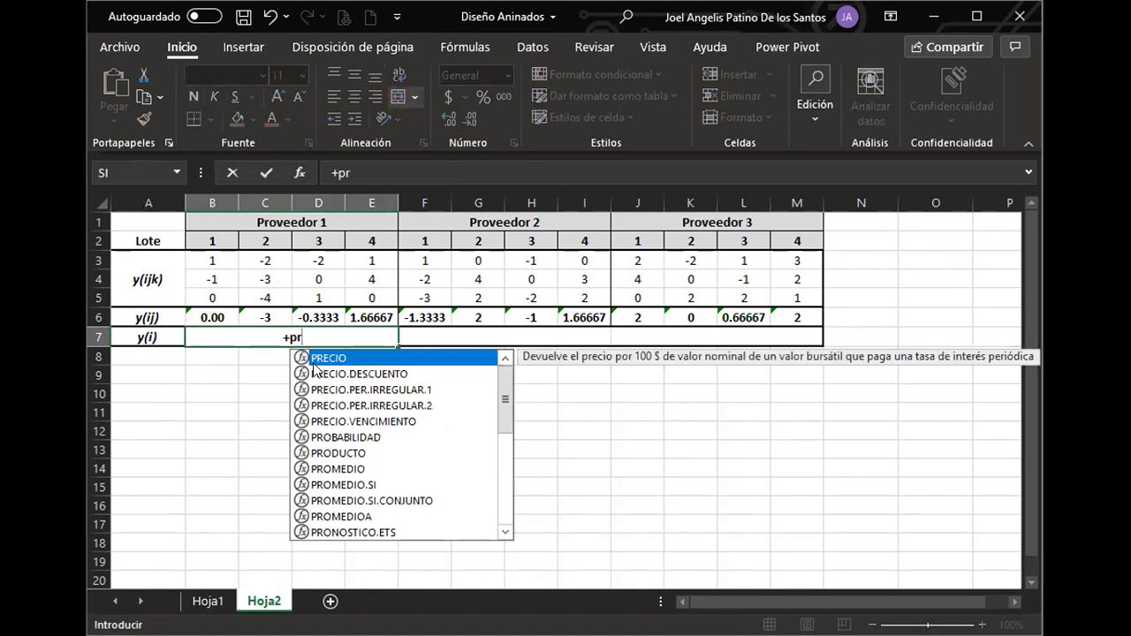
text(om)
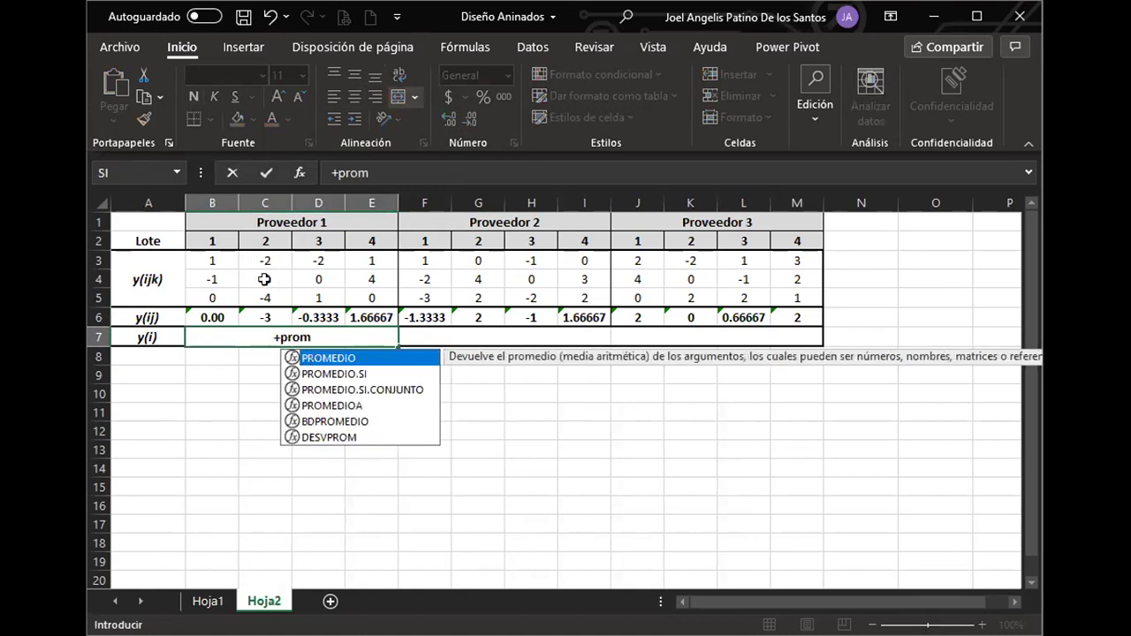
key(Tab)
click(212, 261)
drag(212, 261, 372, 294)
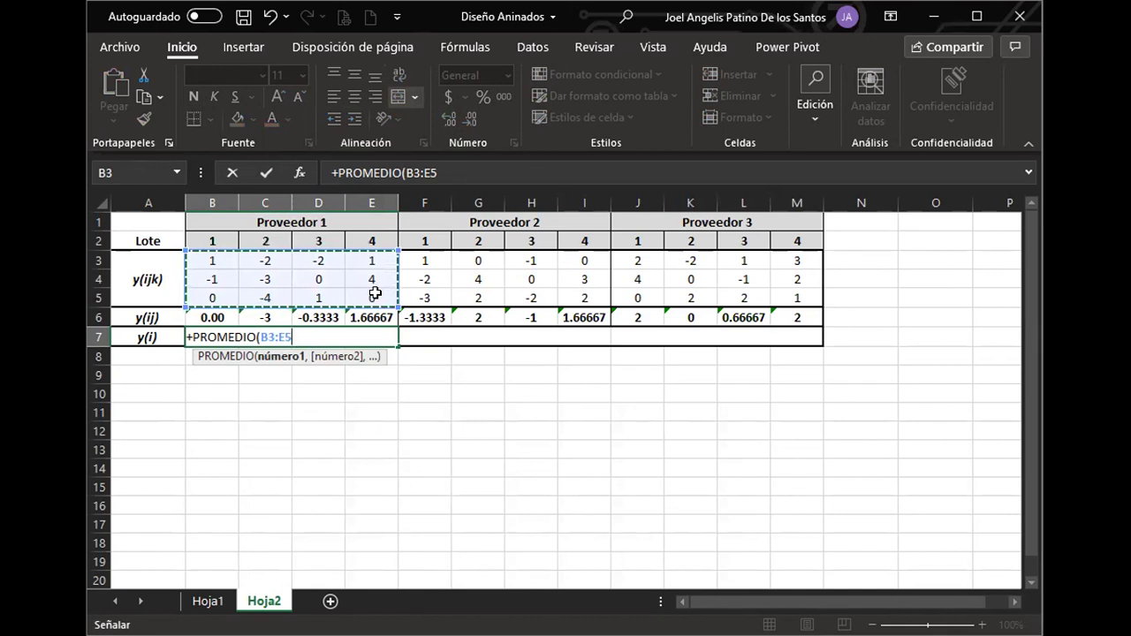
click(222, 317)
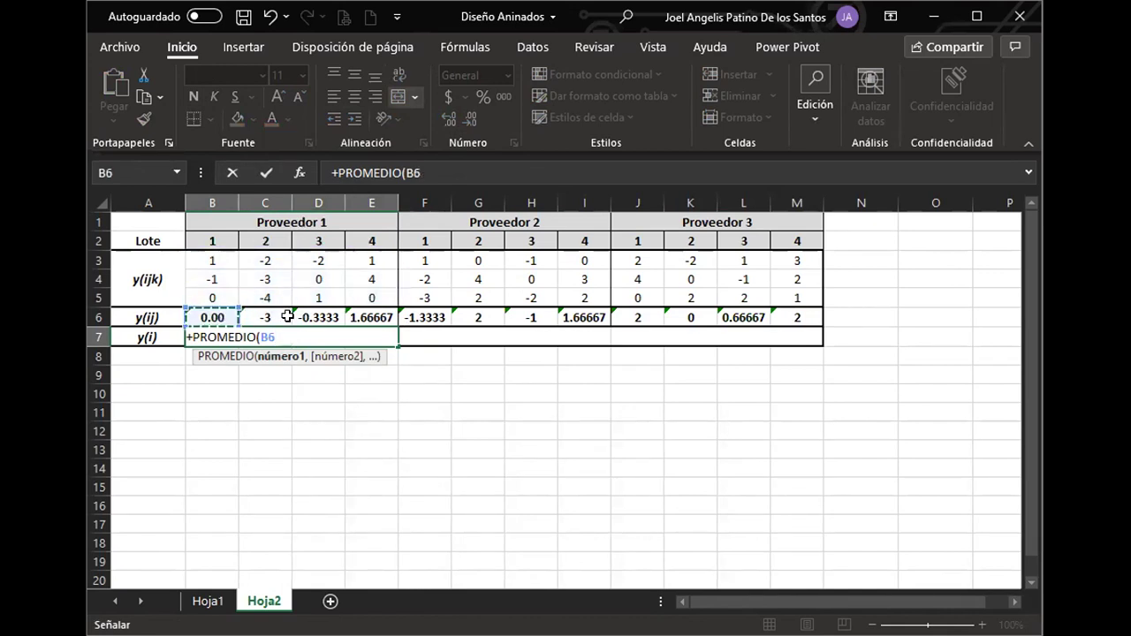
shift+click(369, 318)
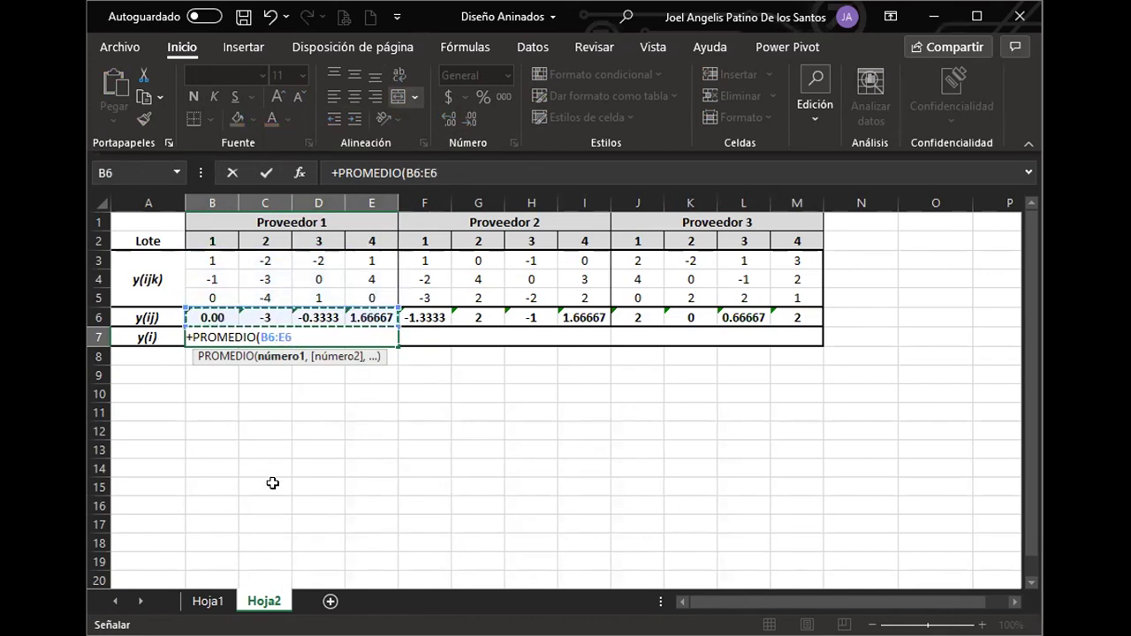
key(Return)
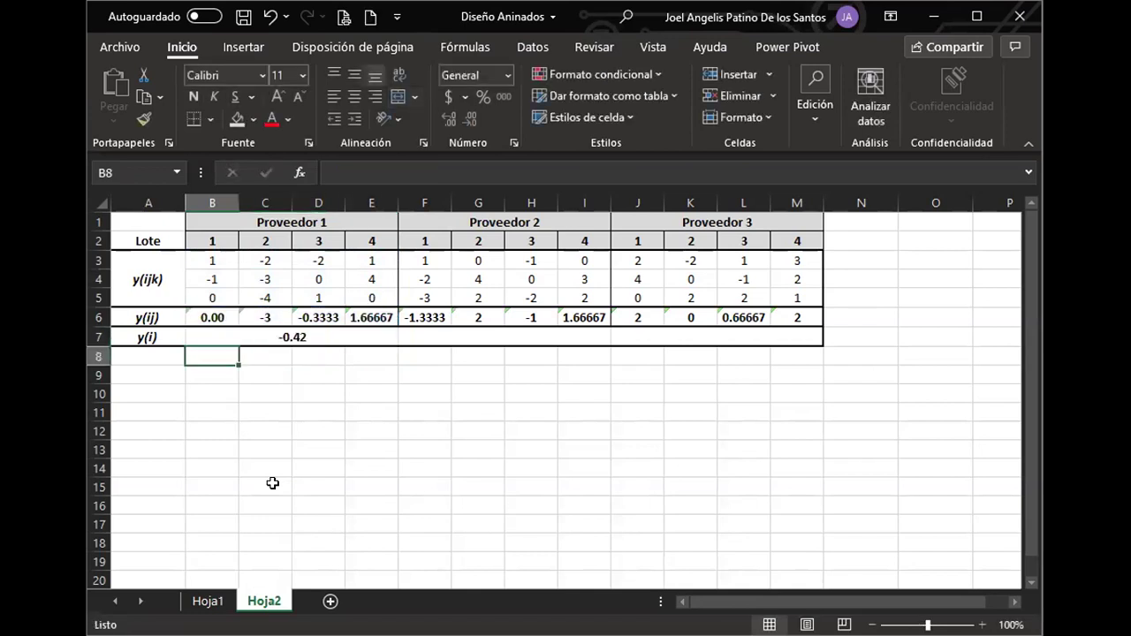
drag(208, 316, 371, 318)
drag(218, 259, 366, 299)
drag(205, 318, 375, 320)
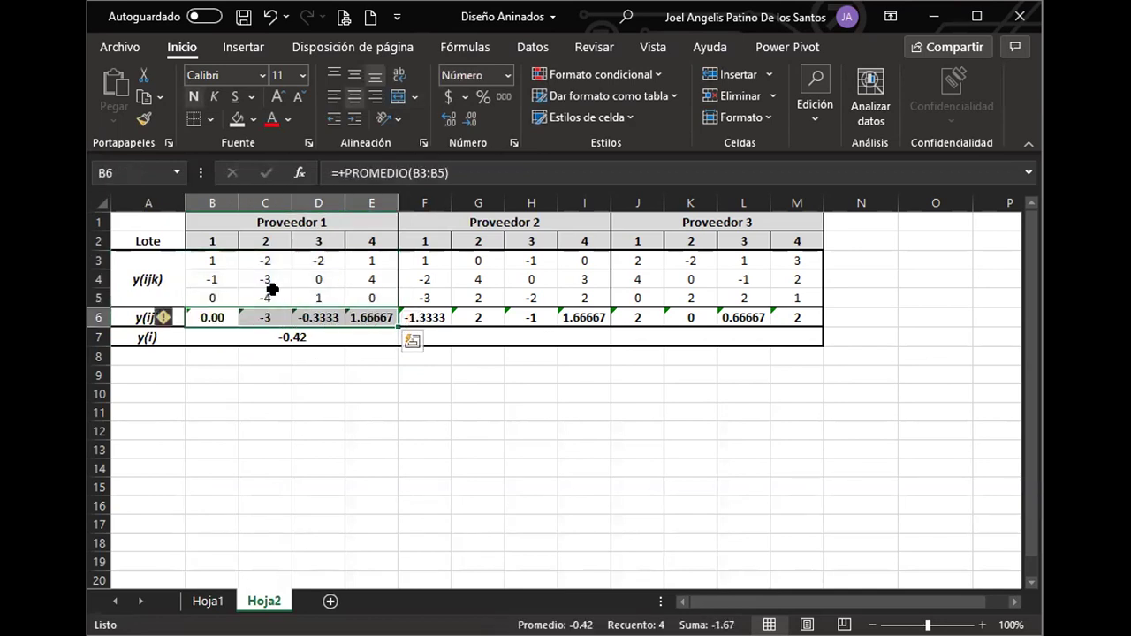
Copy the y(i) formula from B7 to the merged cells F7 and J7 for Proveedor 2 and Proveedor 3.
click(292, 338)
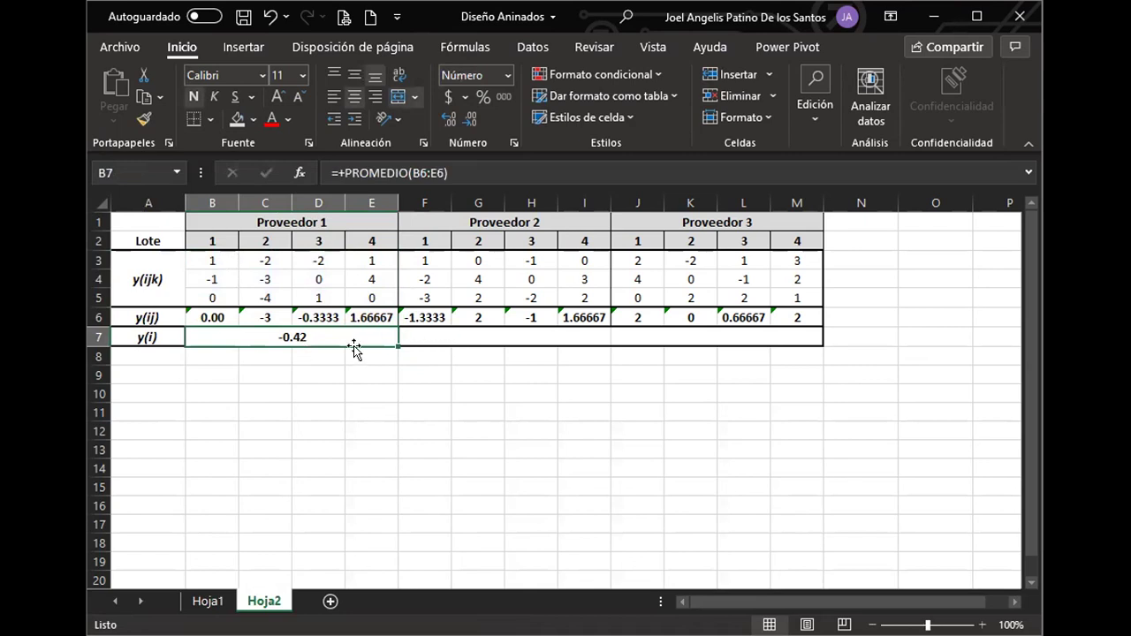
key(ctrl+c)
click(442, 341)
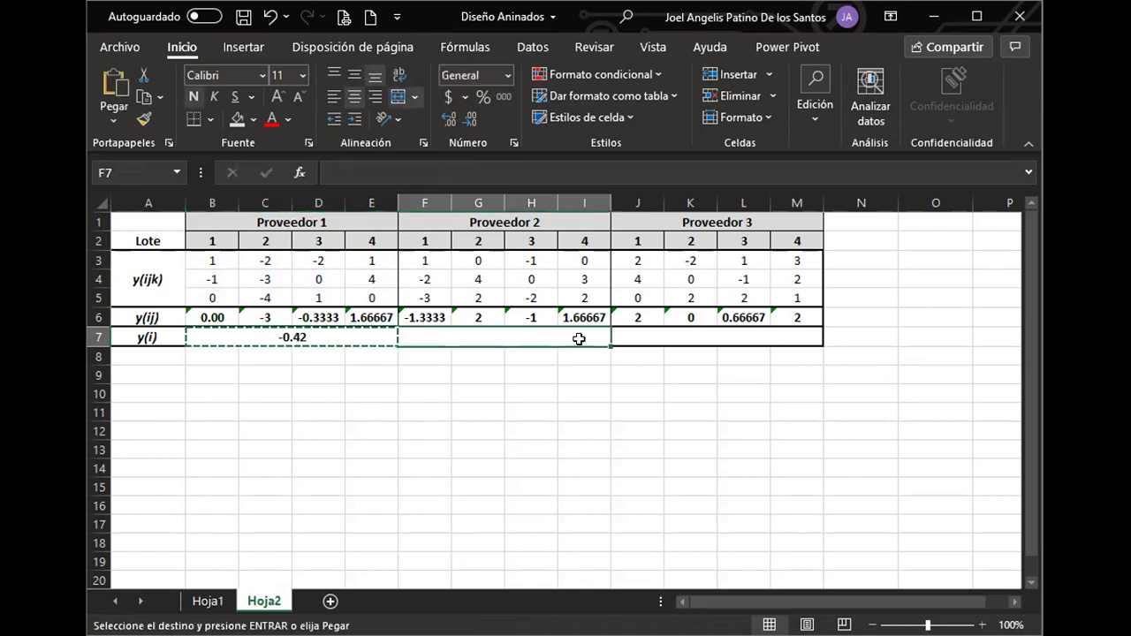
ctrl+click(637, 332)
key(ctrl+v)
click(680, 426)
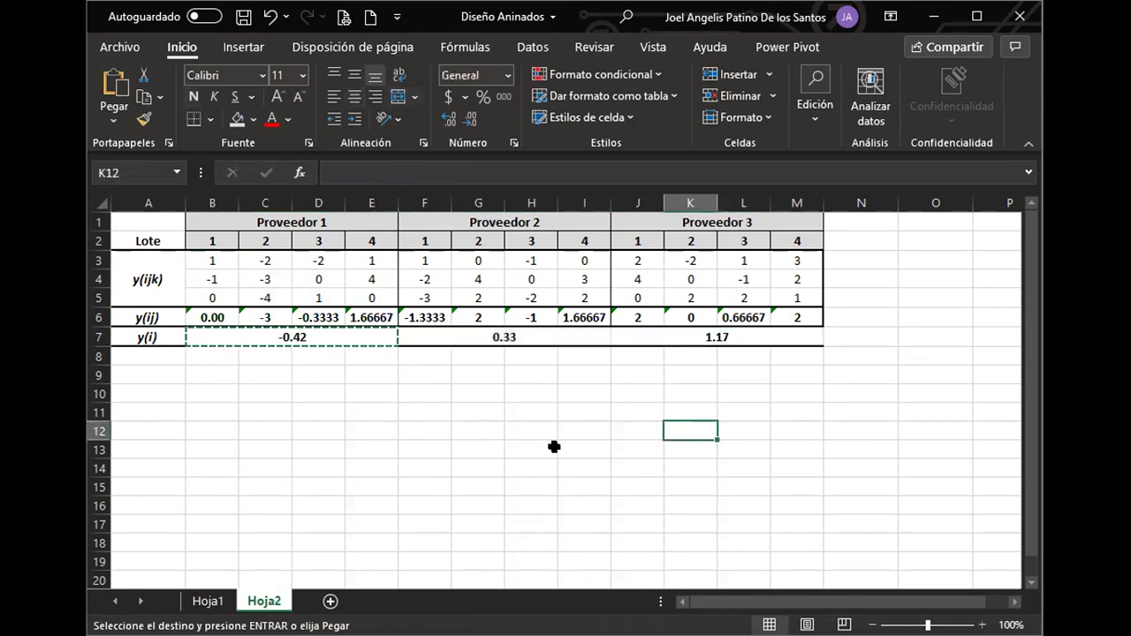
key(Escape)
click(498, 431)
click(495, 339)
click(319, 336)
click(511, 348)
click(681, 341)
click(657, 396)
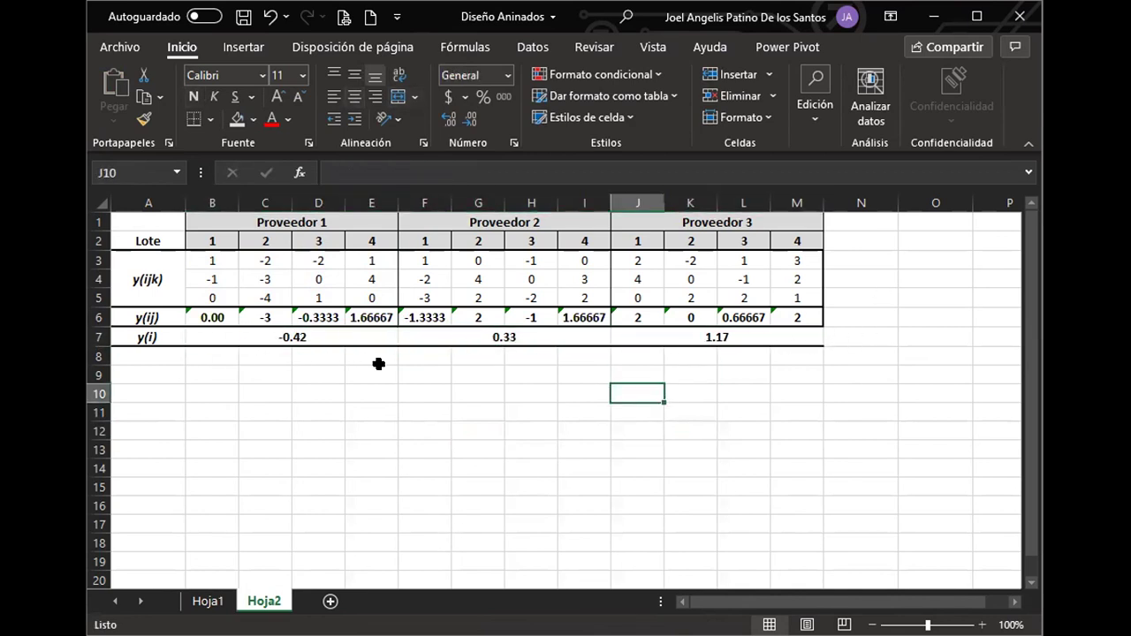
click(856, 337)
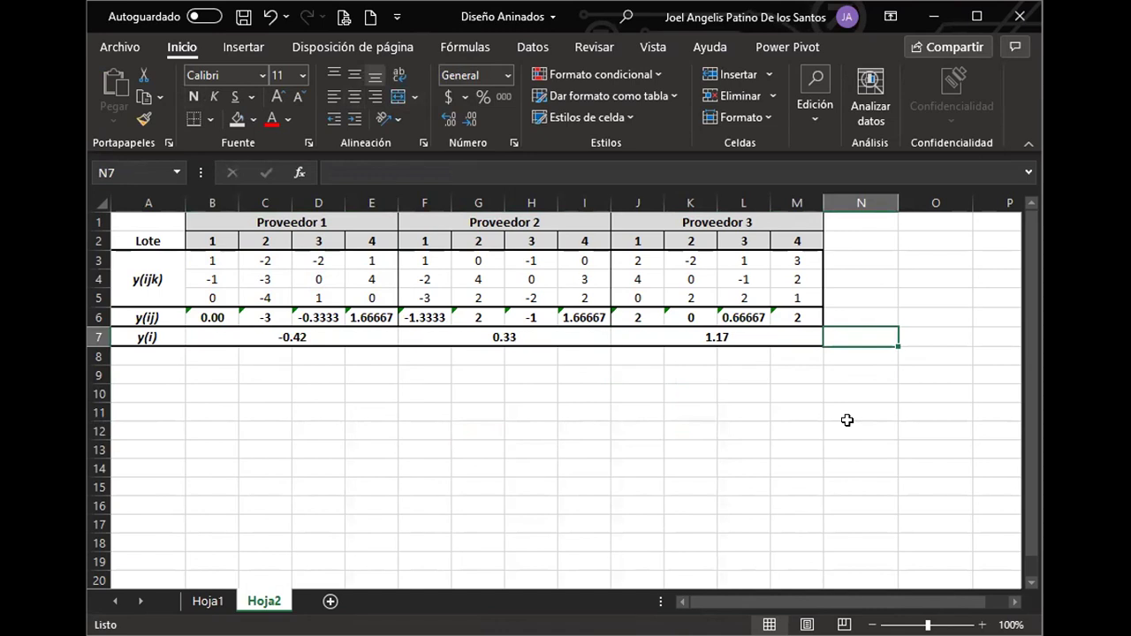
text(´prome)
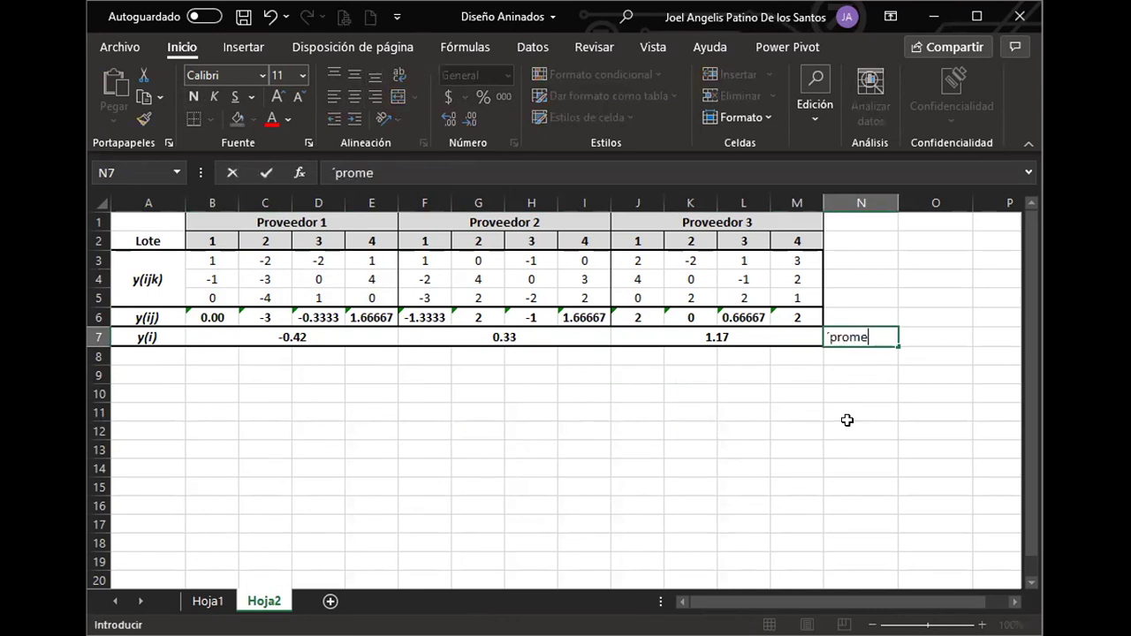
key(Tab)
Calculate the overall average of all observations in N7 with PROMEDIO over B3:M5.
click(849, 345)
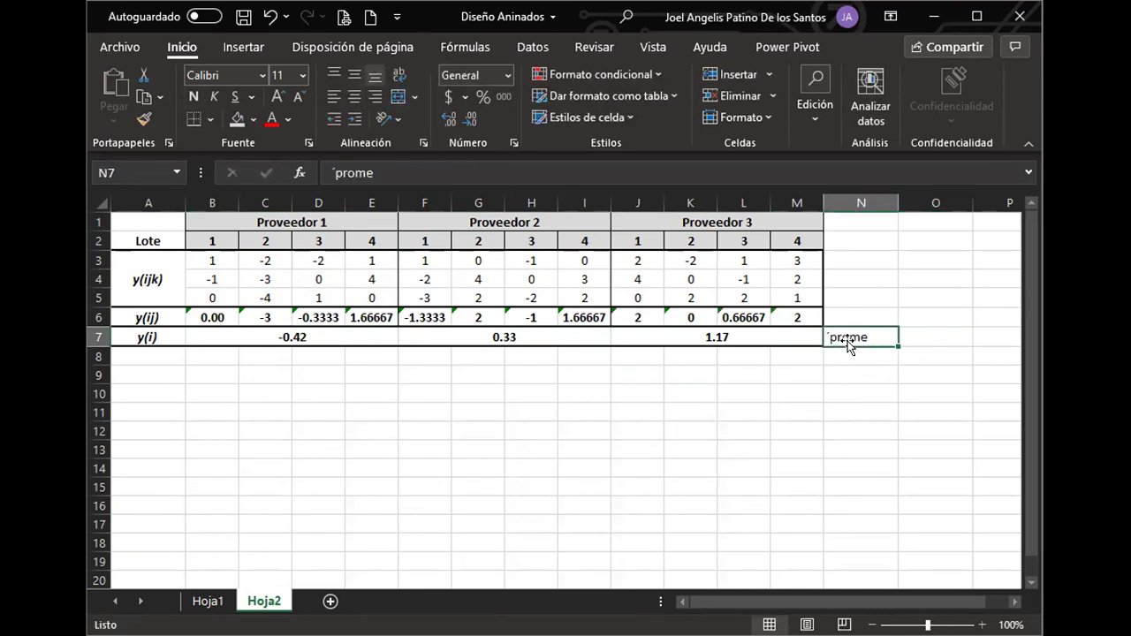
text(+)
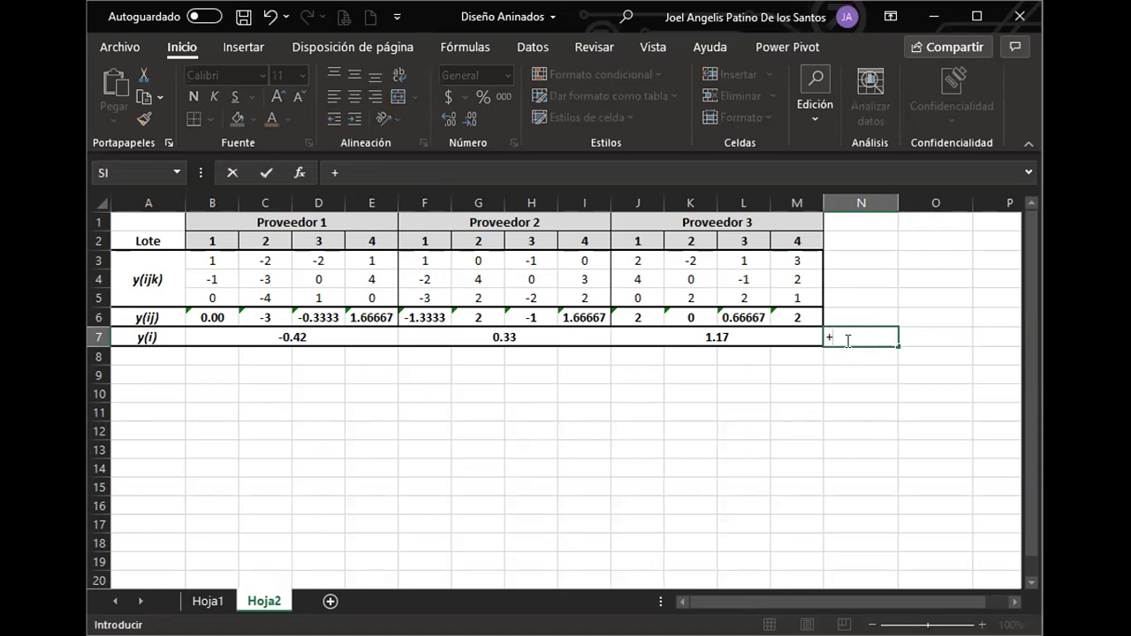
text(prom)
key(Tab)
text(q)
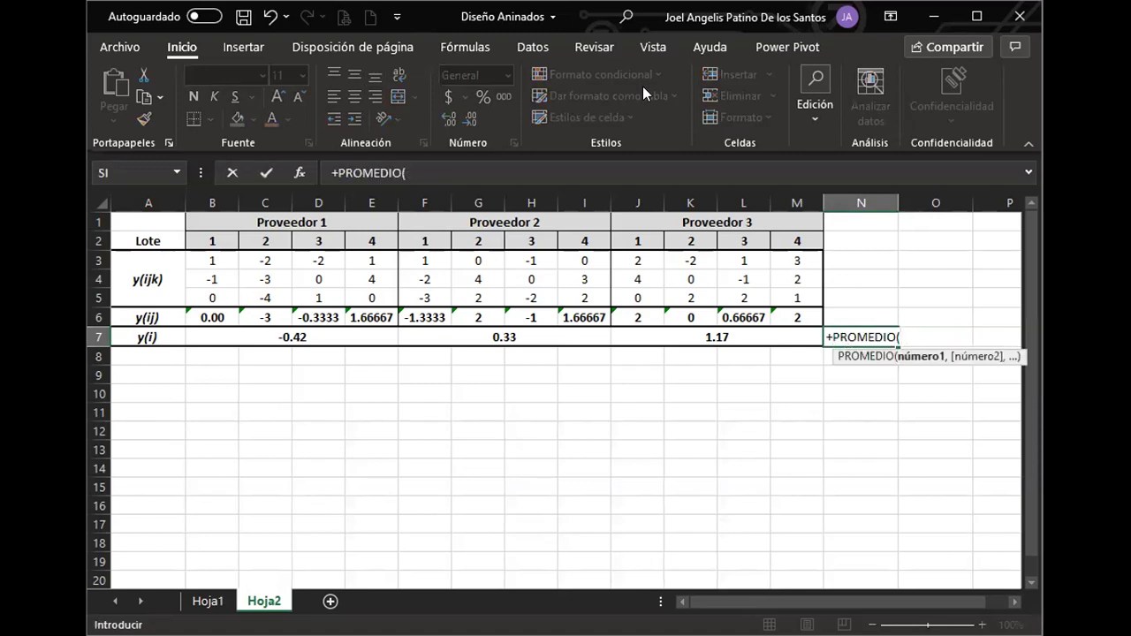
click(308, 339)
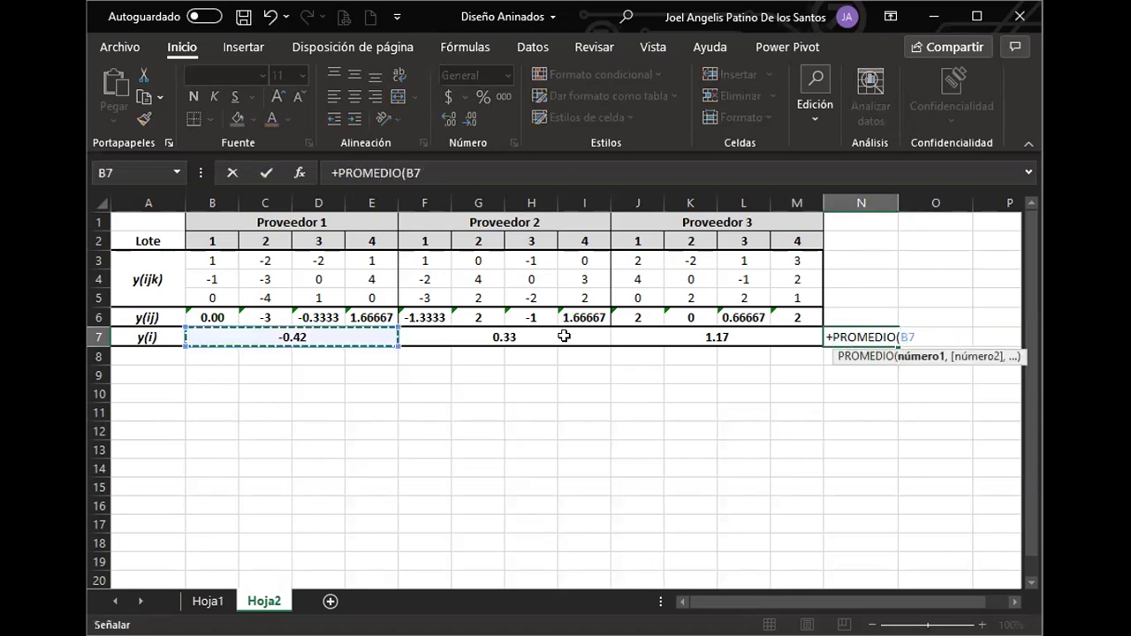
shift+click(719, 337)
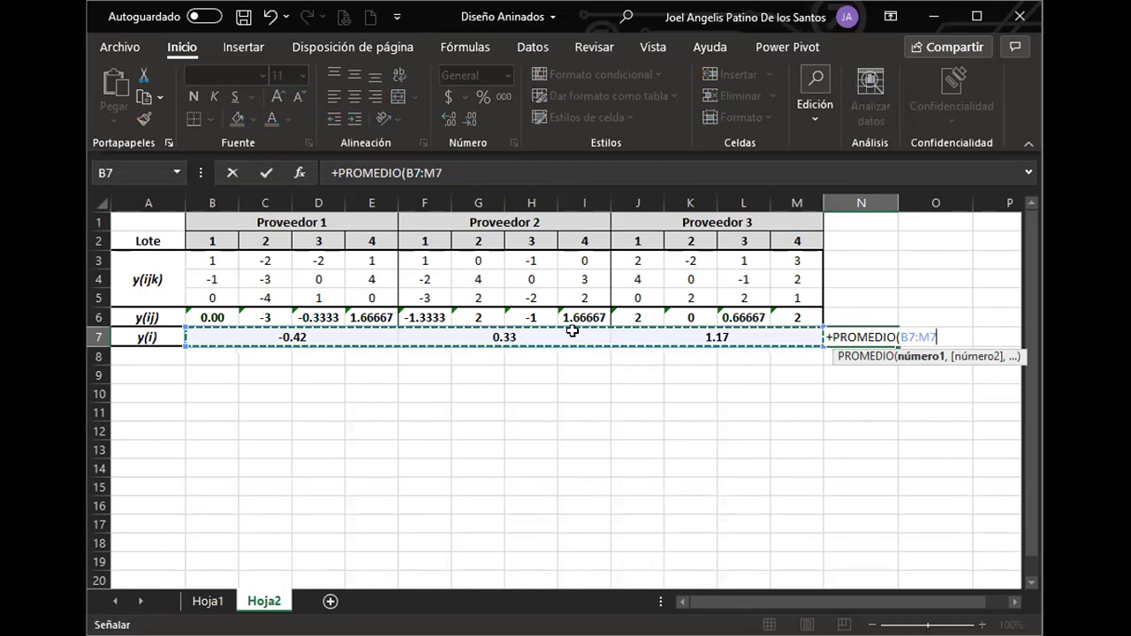
click(222, 260)
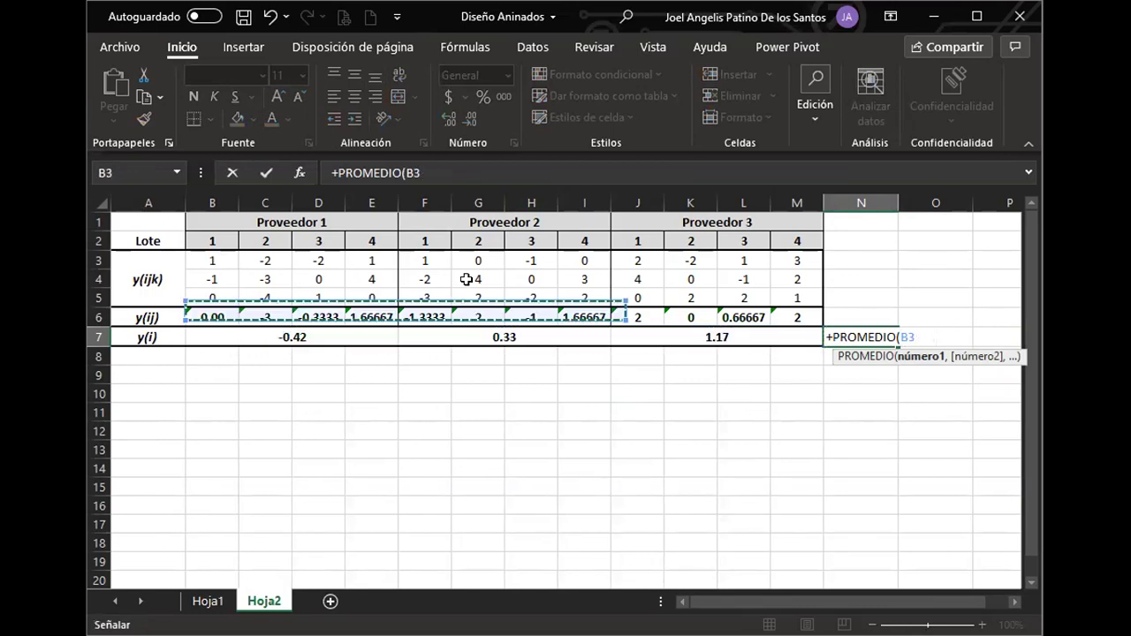
drag(752, 291, 778, 297)
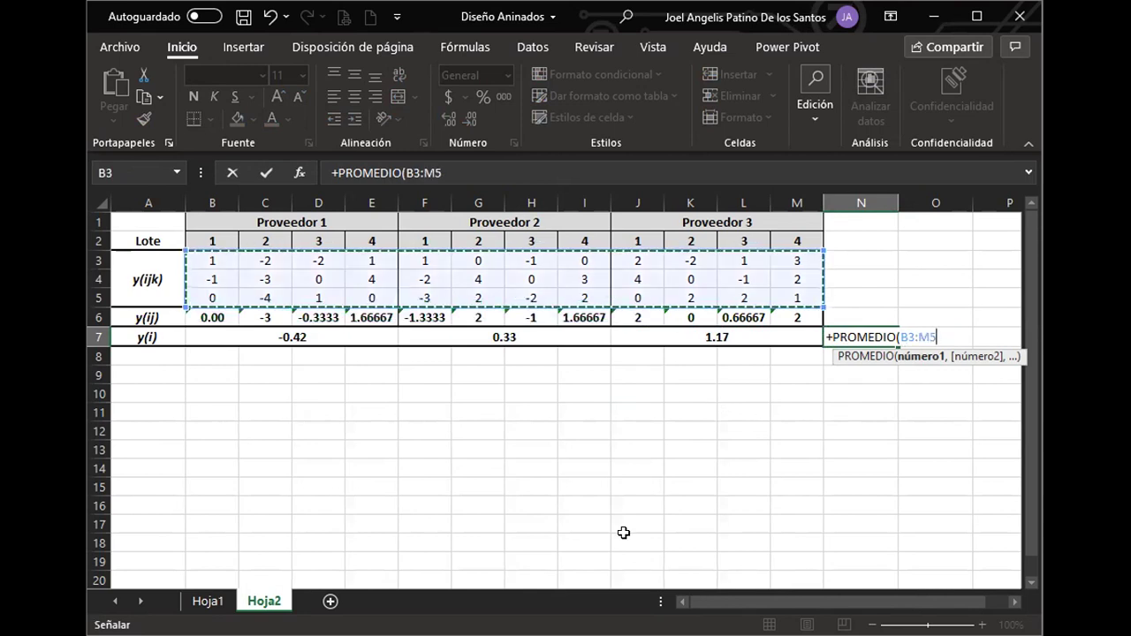
key(Return)
Format N7 as centred and bold with four decimals and a light grey fill.
click(850, 336)
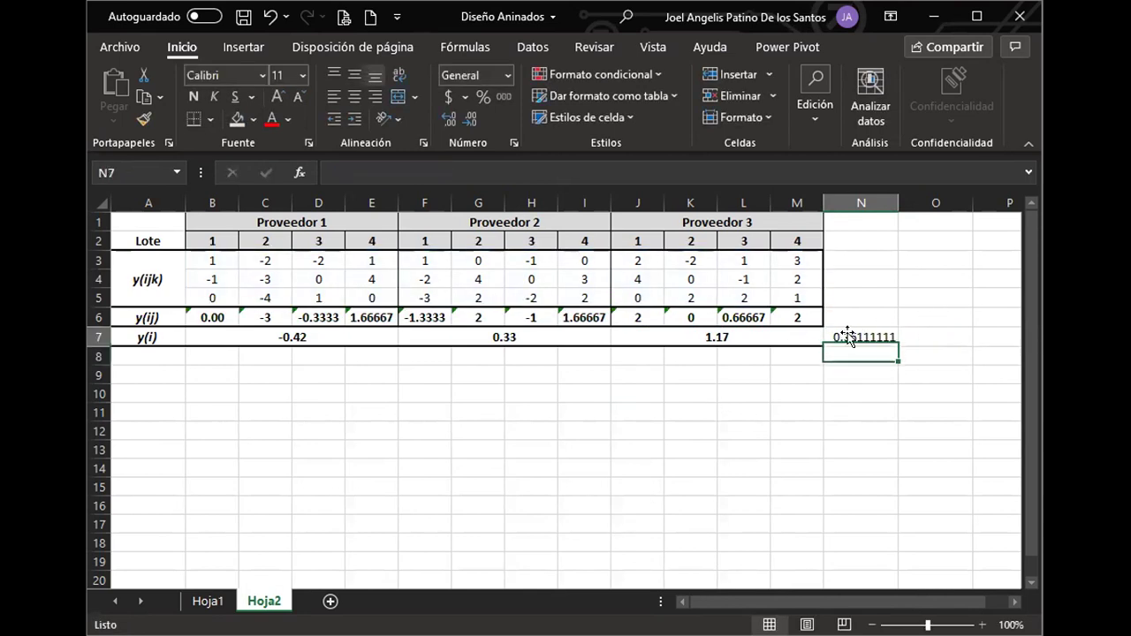
click(356, 97)
click(471, 116)
click(470, 116)
click(470, 115)
click(471, 116)
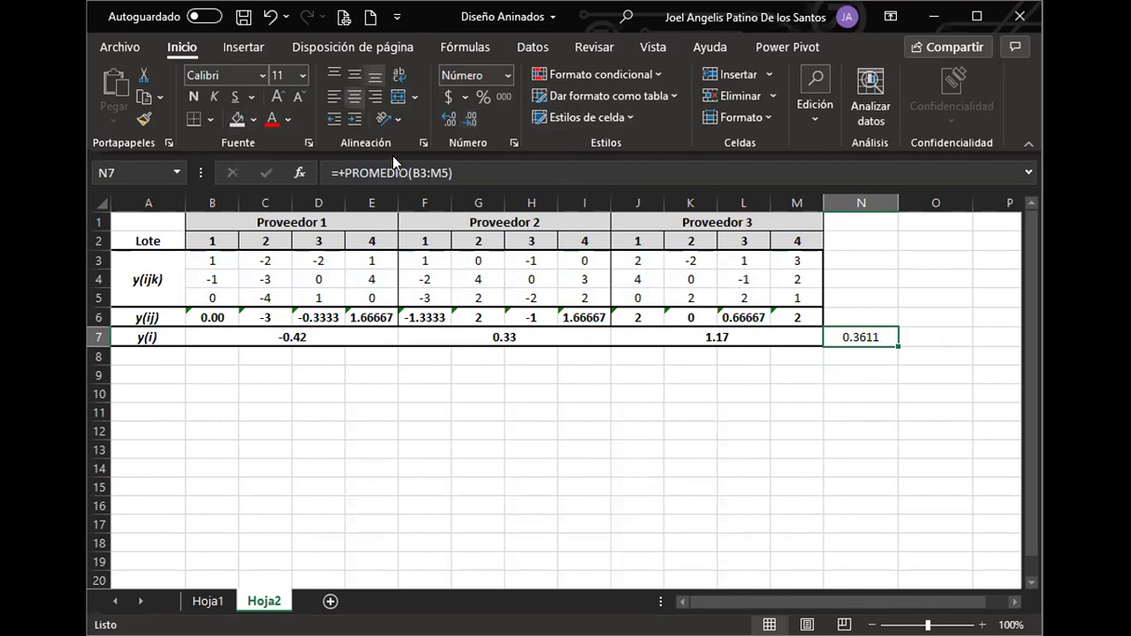
click(236, 119)
click(194, 96)
click(542, 398)
click(834, 337)
click(787, 412)
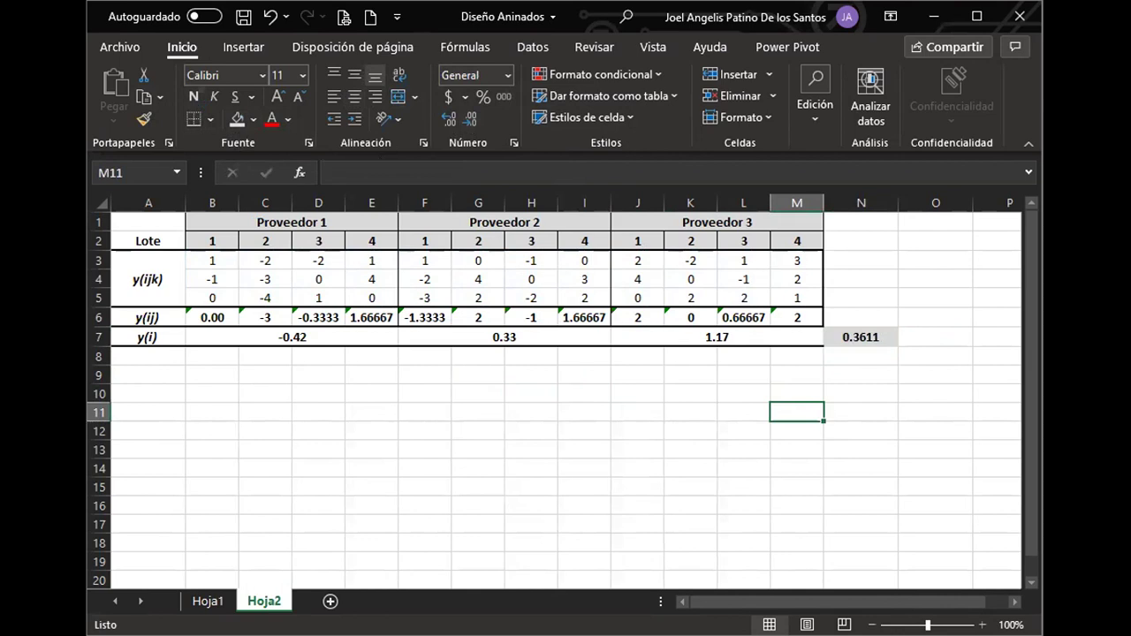
Paste the Tabla 13-2 analysis of variance picture and place it below the data table, starting at column A around row 9.
key(ctrl+z)
click(318, 392)
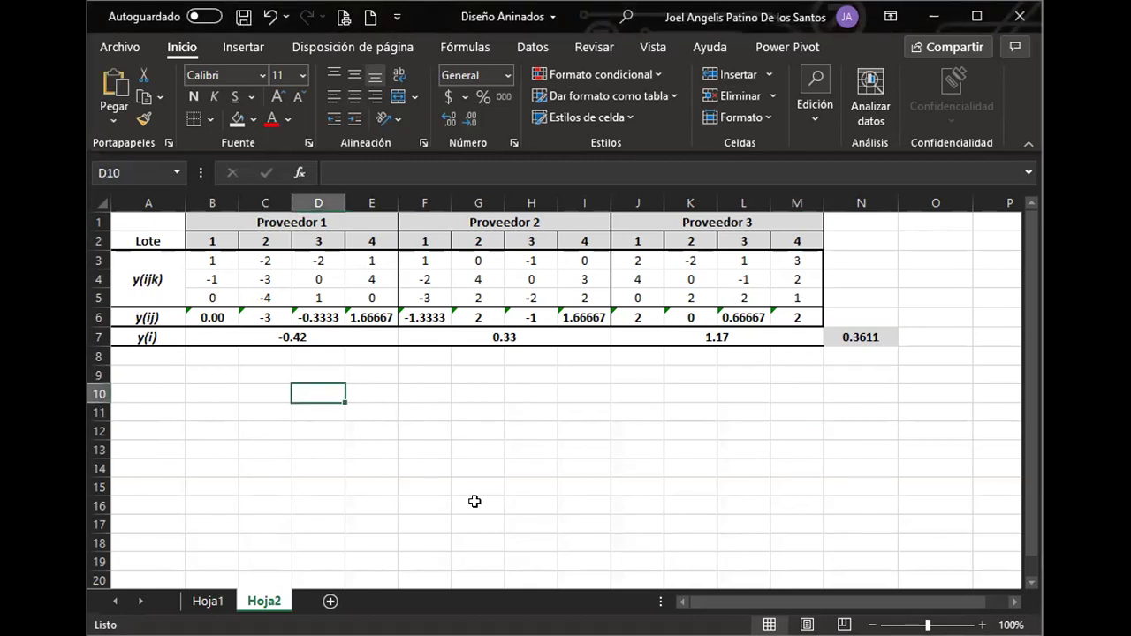
key(ctrl+v)
drag(454, 474, 265, 460)
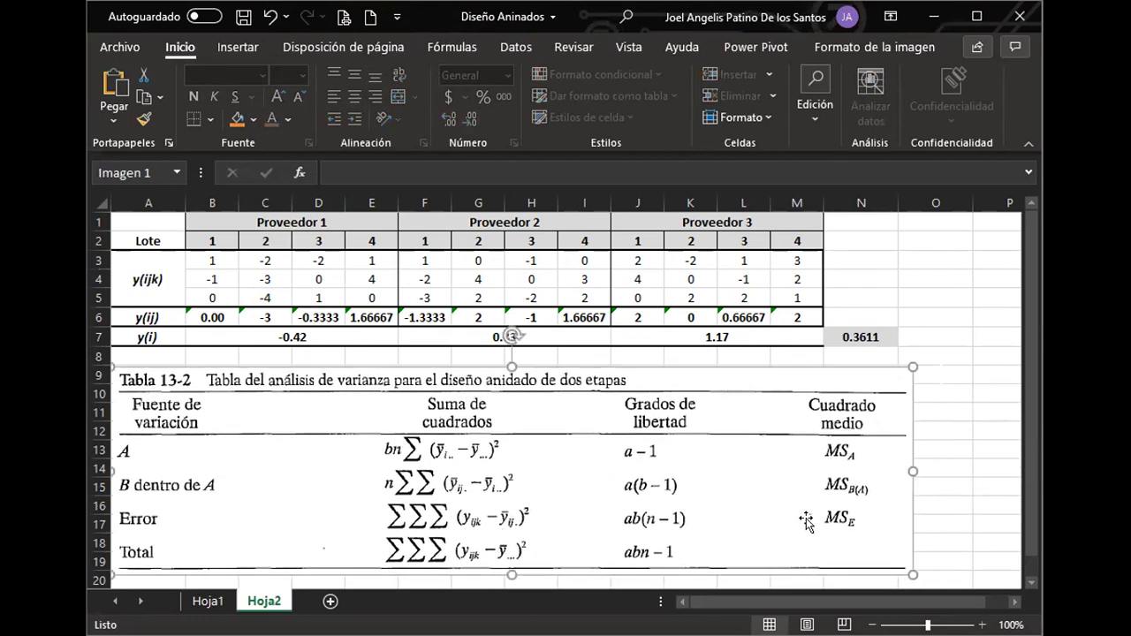
Move the Tabla 13-2 picture down to about row 20, leaving empty rows beneath the data table.
scroll(803, 523, down, 2)
scroll(720, 468, up, 1)
scroll(720, 468, up, 1)
scroll(487, 469, down, 2)
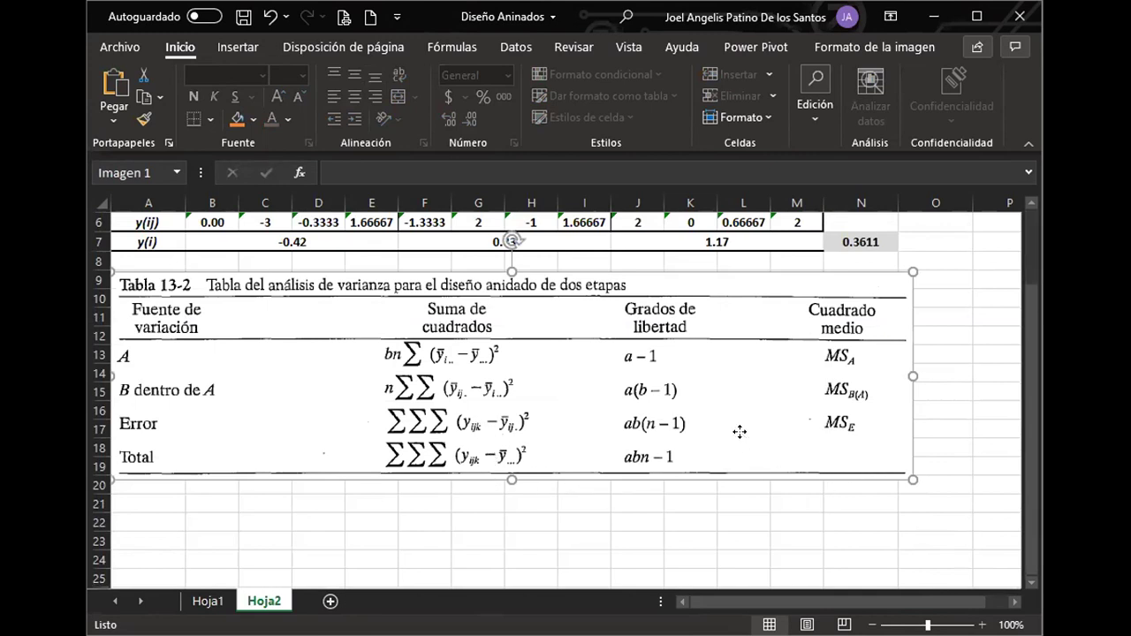
drag(740, 432, 743, 537)
drag(583, 457, 579, 522)
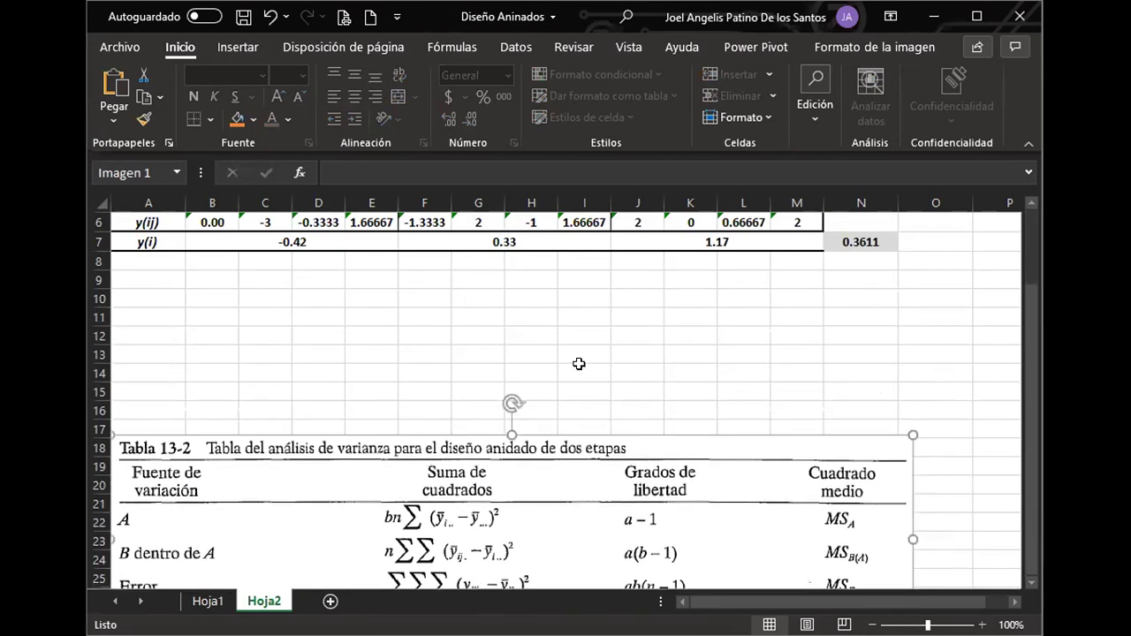
drag(570, 388, 548, 513)
scroll(512, 404, up, 2)
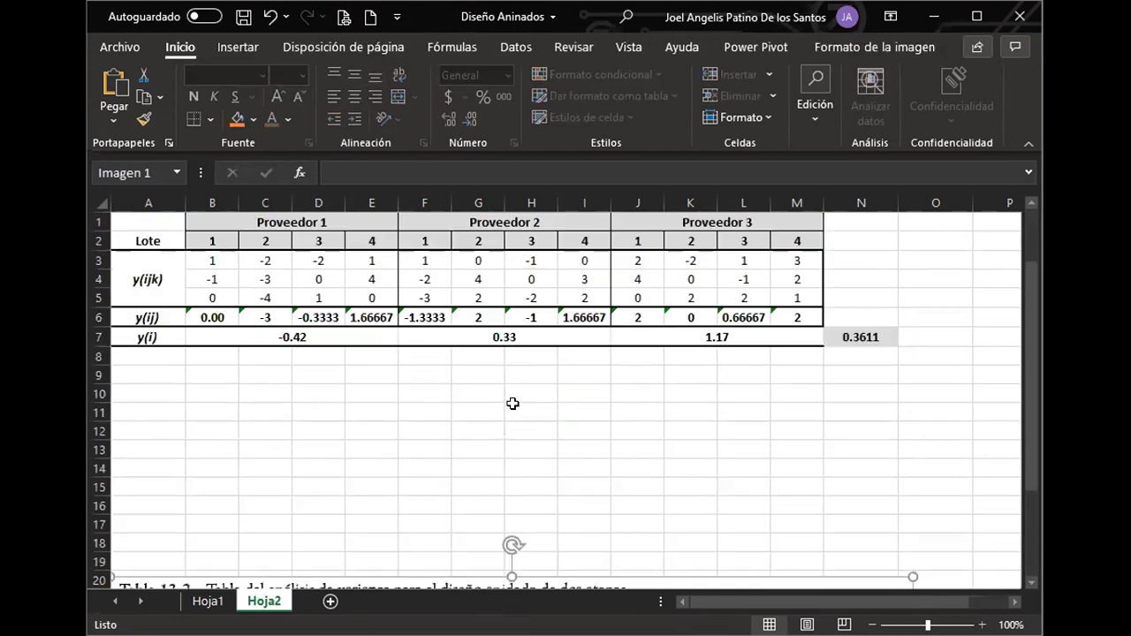
Copy the data table A1:M7 and paste it at A10.
drag(141, 226, 682, 328)
key(ctrl+c)
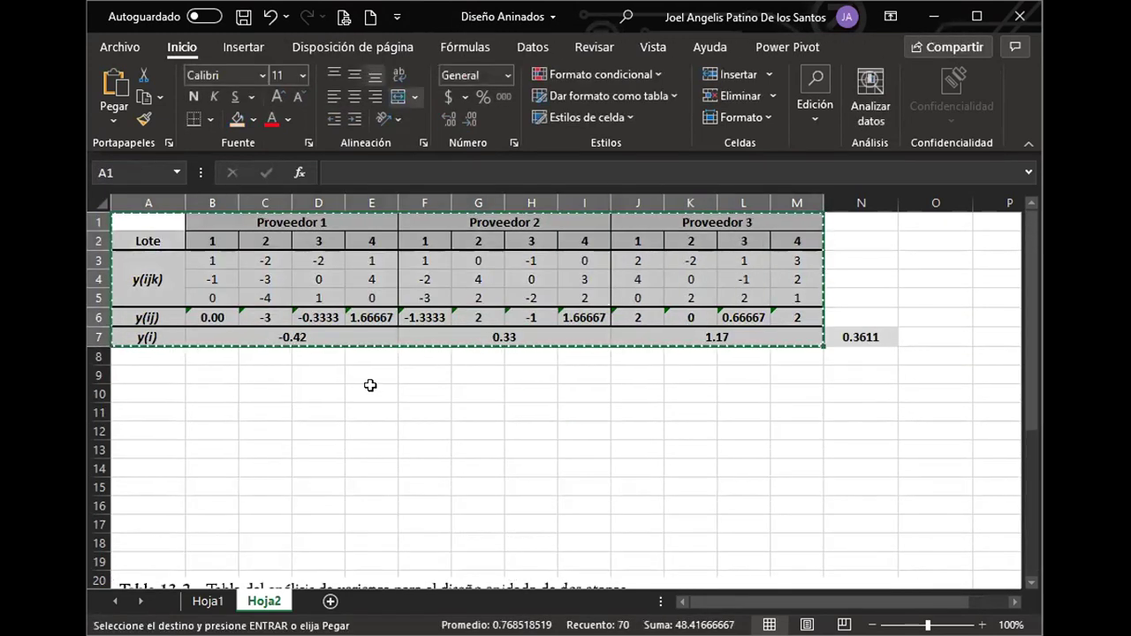
click(139, 388)
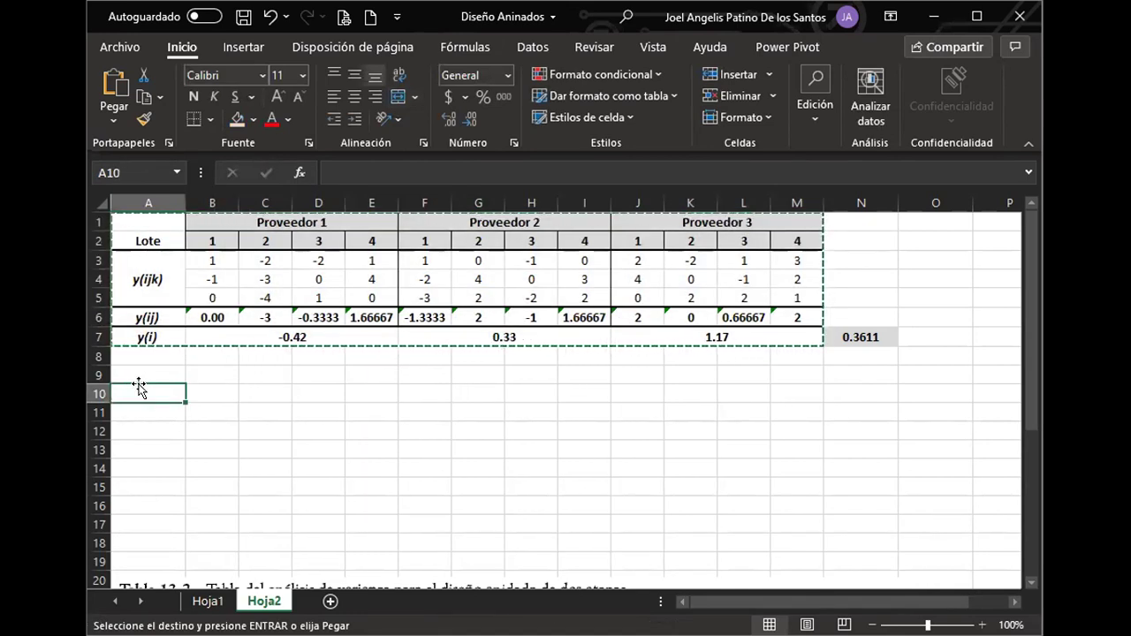
key(Return)
click(372, 451)
Clear the y(ijk), y(ij) and y(i) values in B12:M16 of the copied table, keeping its headers and formatting.
drag(211, 437, 772, 465)
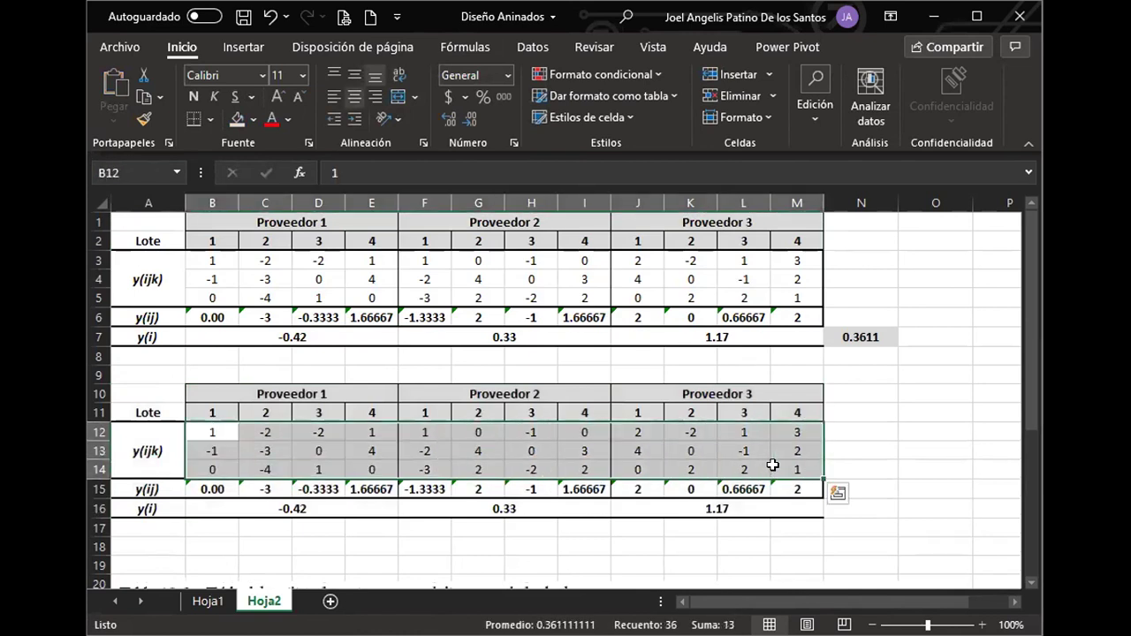
key(Delete)
drag(207, 488, 742, 511)
key(Delete)
click(936, 468)
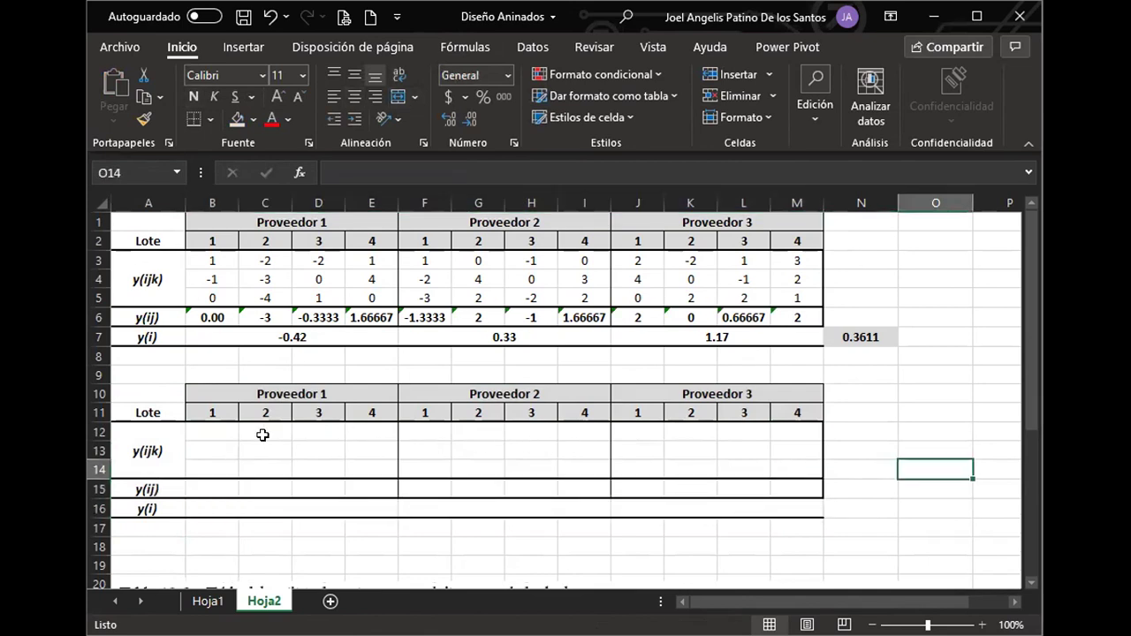
click(218, 427)
click(735, 449)
click(579, 447)
key(ctrl+z)
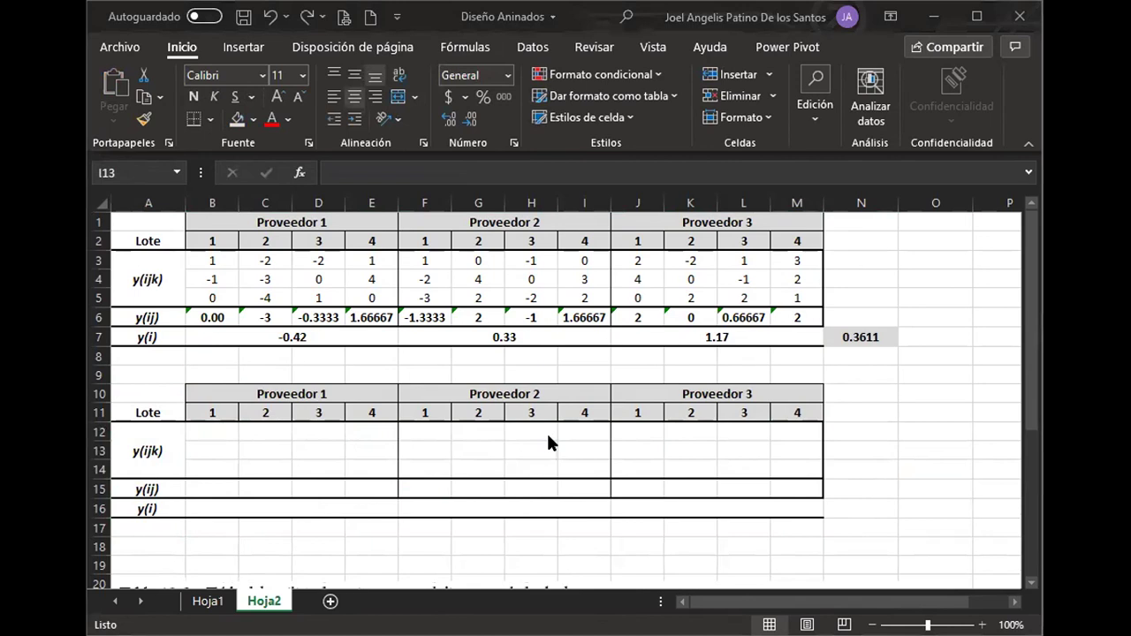
key(ctrl+y)
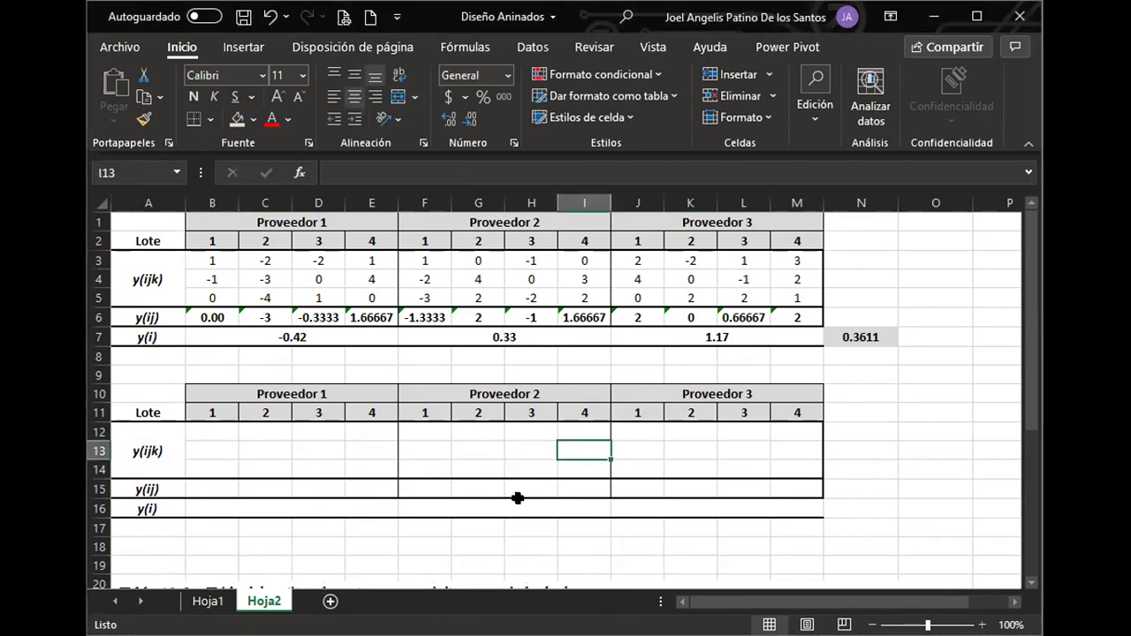
Reposition the Tabla 13-2 picture directly below the copied table, starting at row 17.
scroll(599, 446, down, 1)
scroll(600, 446, down, 2)
drag(584, 518, 579, 412)
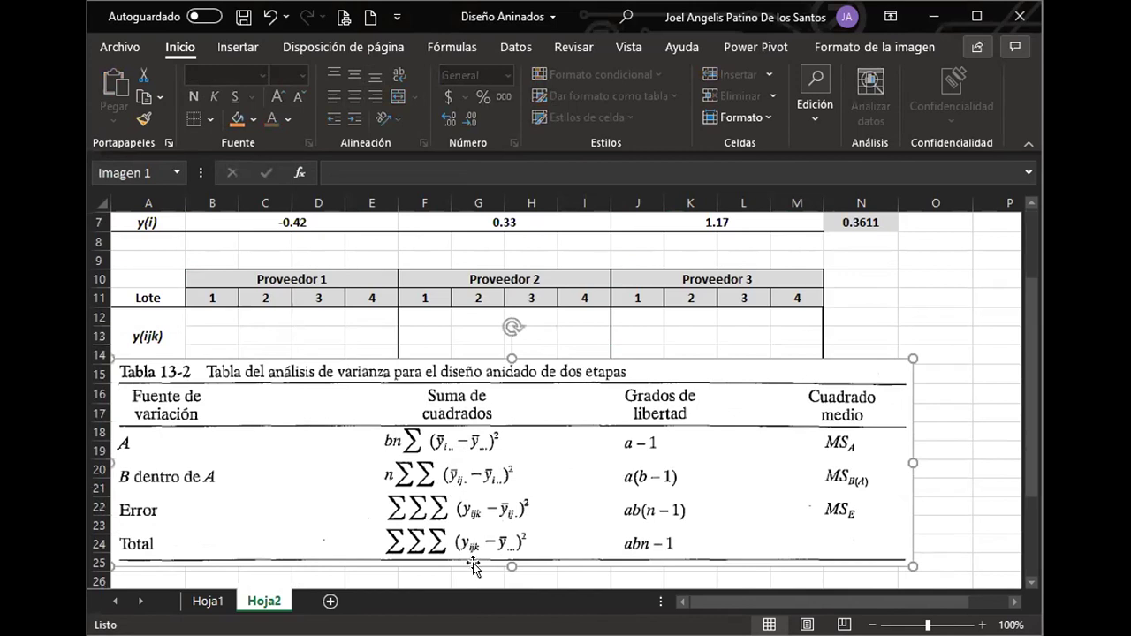
mouse_move(531, 512)
mouse_down()
mouse_move(529, 572)
mouse_move(530, 519)
mouse_up()
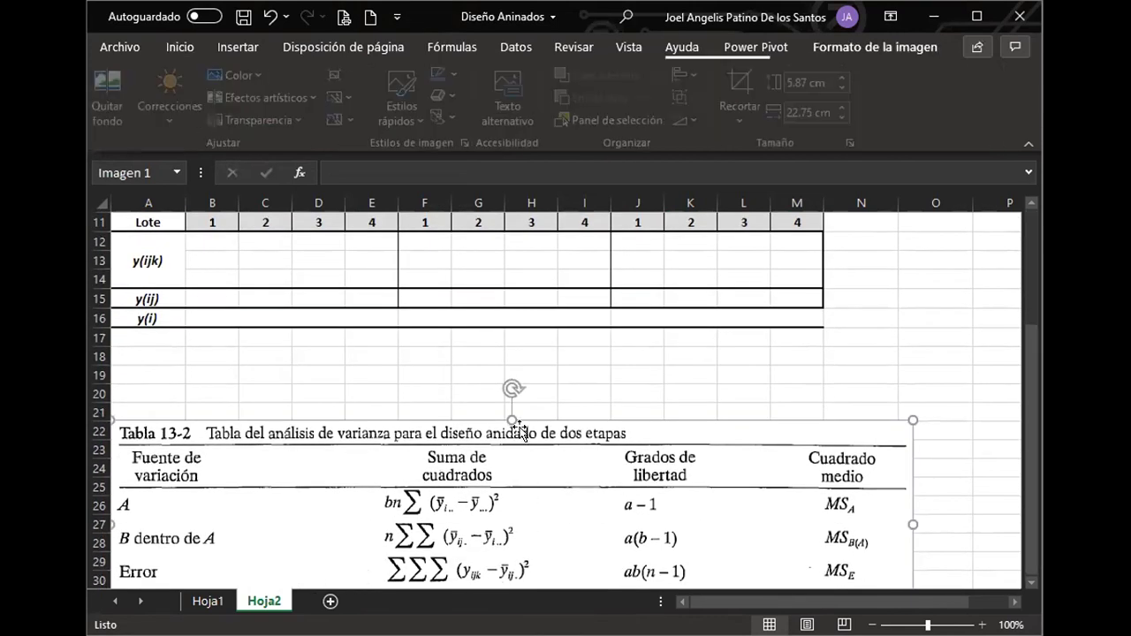
key(ctrl+z)
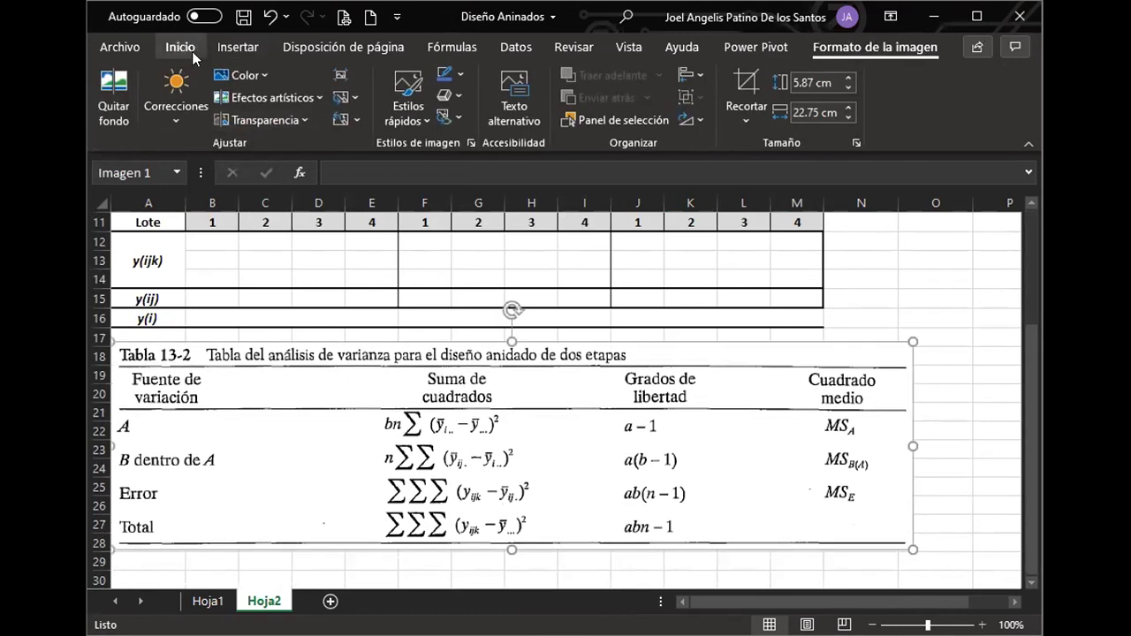
click(187, 50)
scroll(265, 326, up, 3)
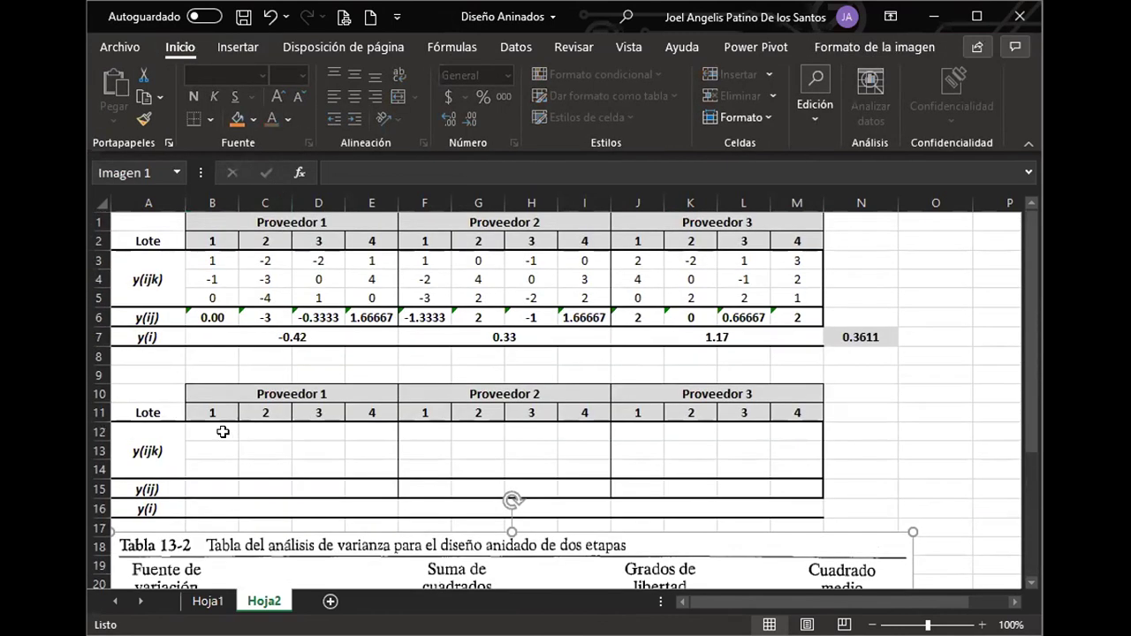
Calculate the squared deviation of the first observation from the overall average in B12 with +POTENCIA((B3-$N$7),2).
click(223, 432)
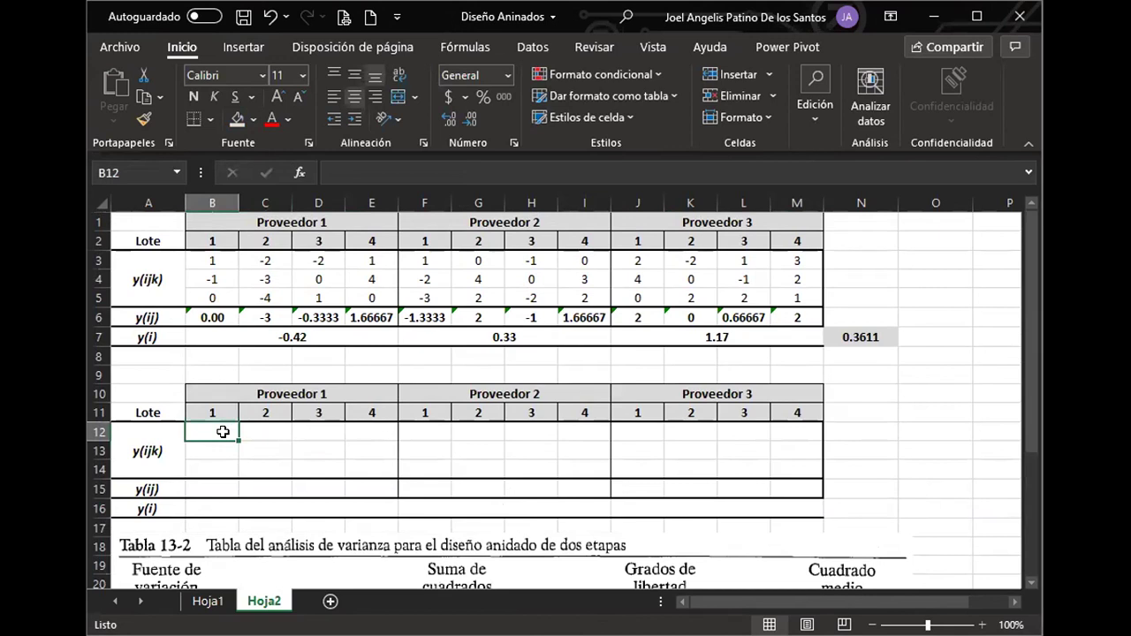
text(+)
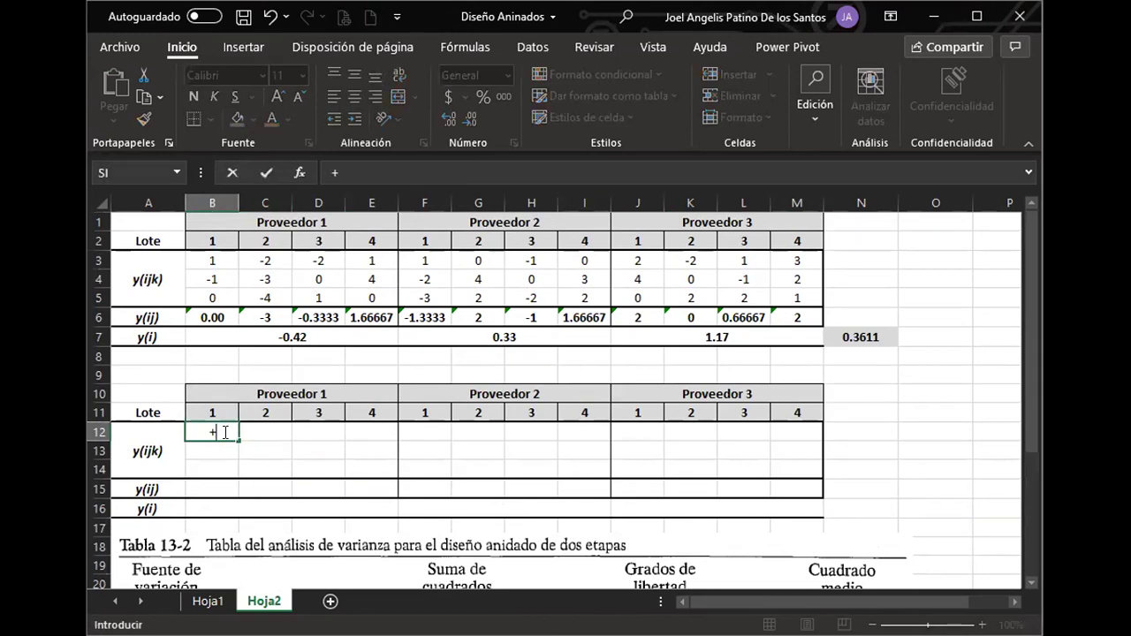
text(POTENCIA(()
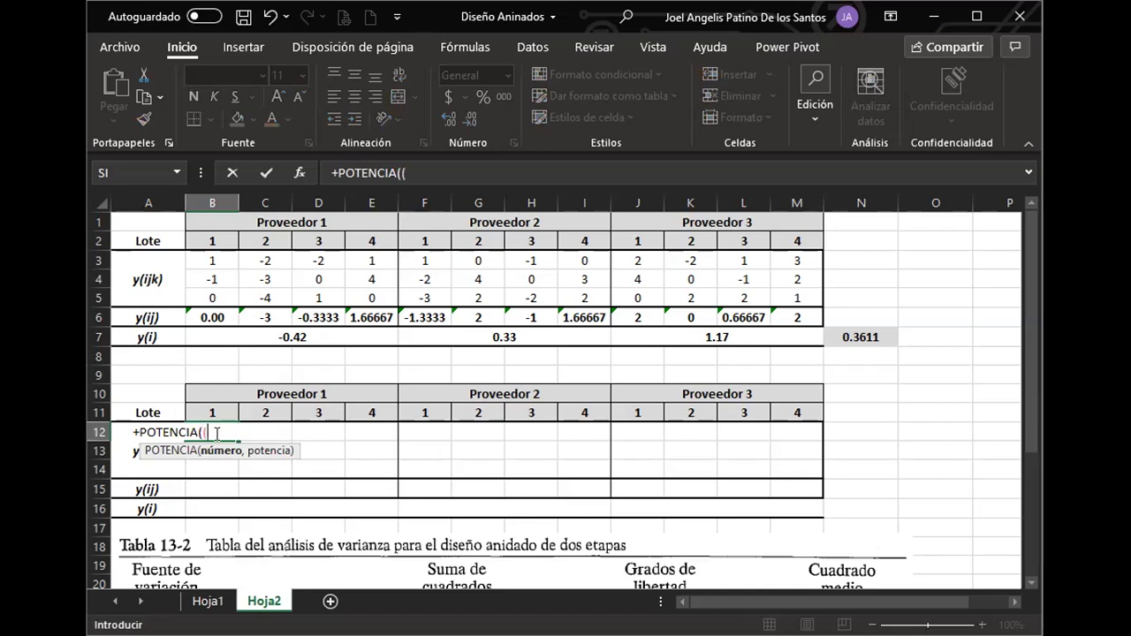
click(218, 266)
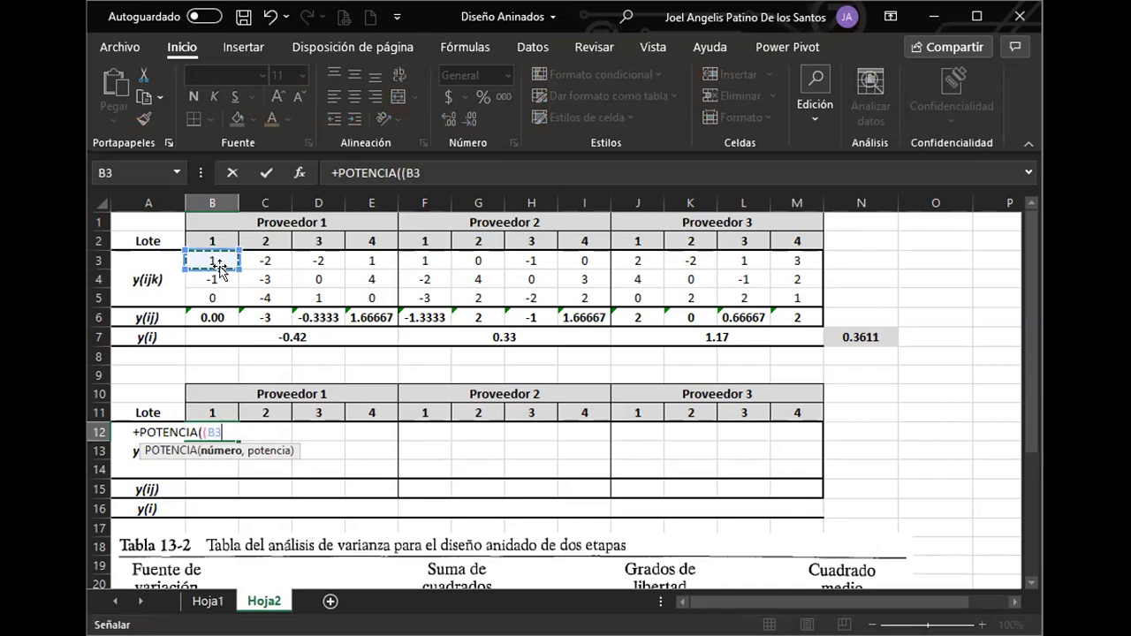
text(-)
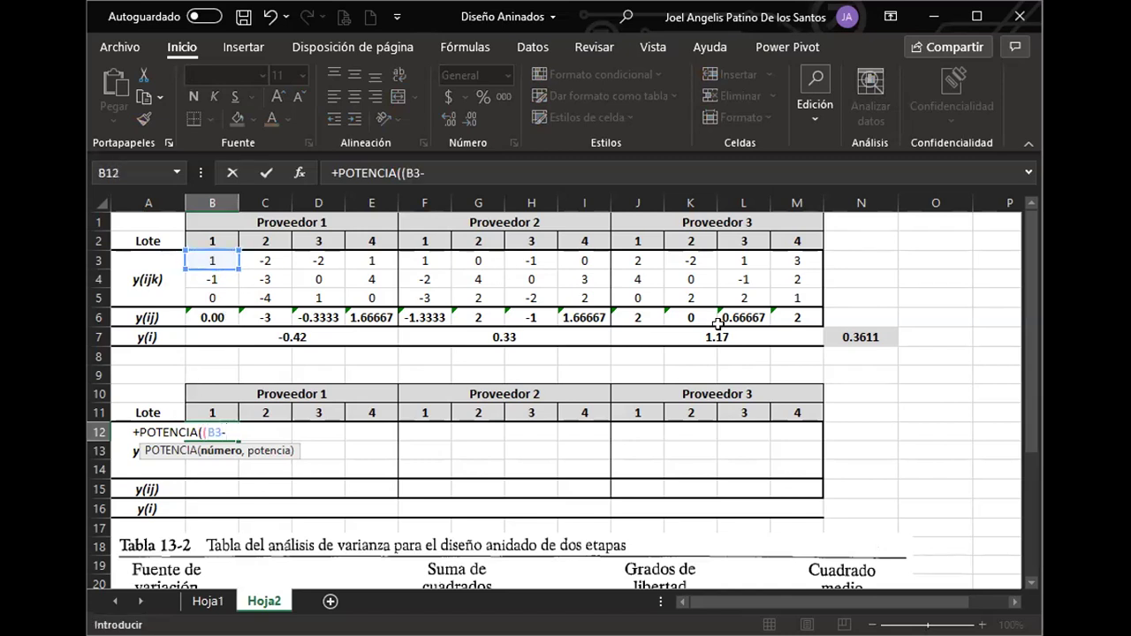
click(877, 337)
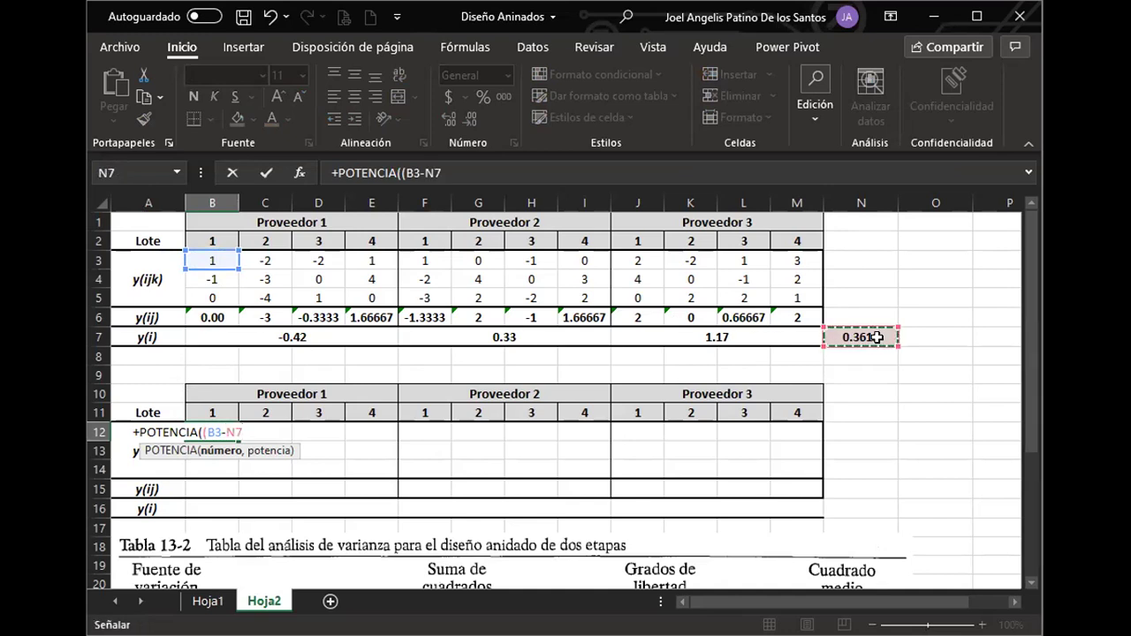
key(F4)
text())
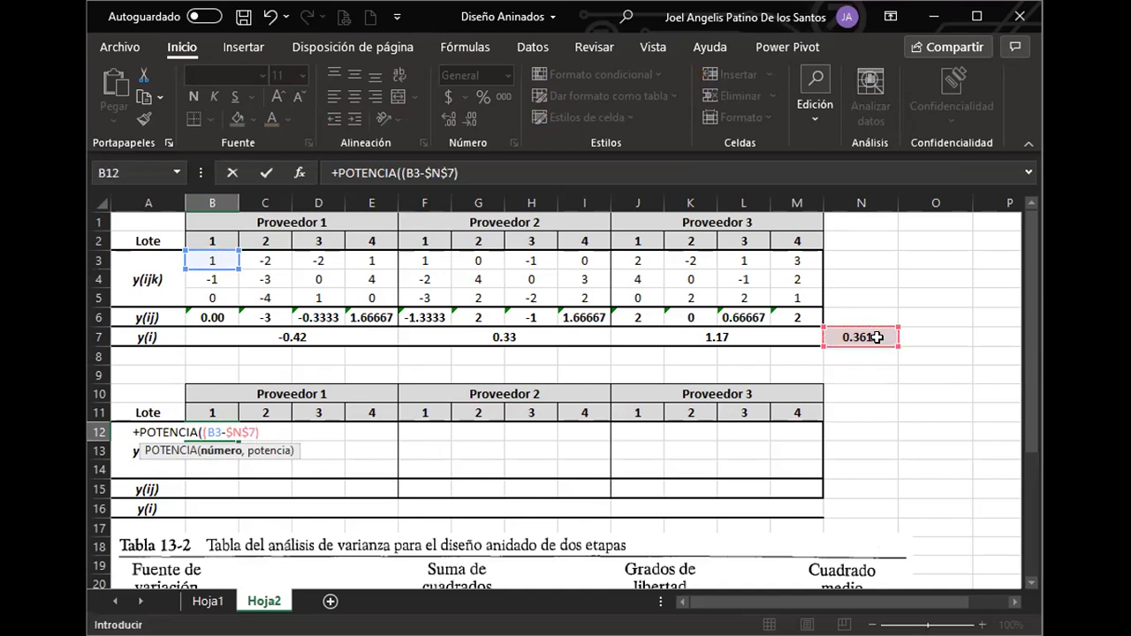
text(,)
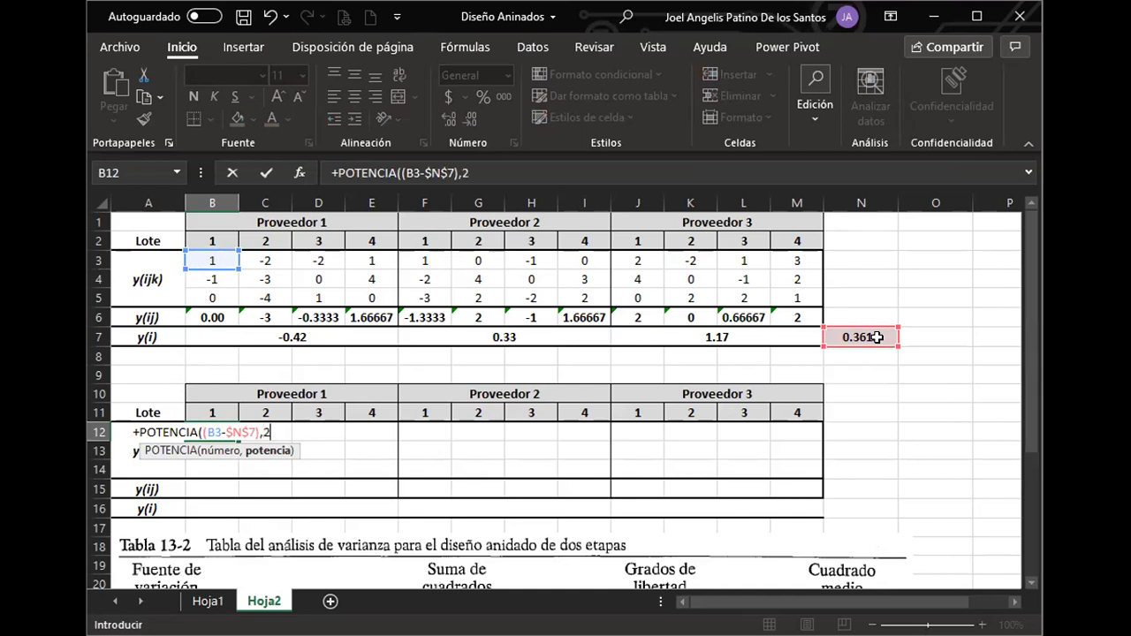
text(2))
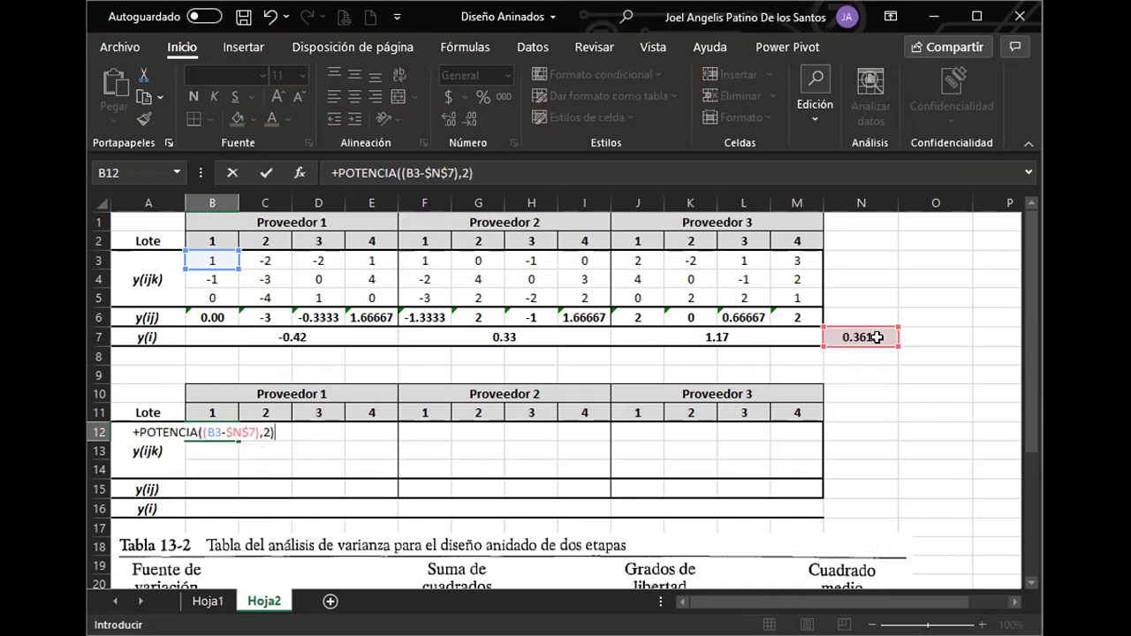
key(Return)
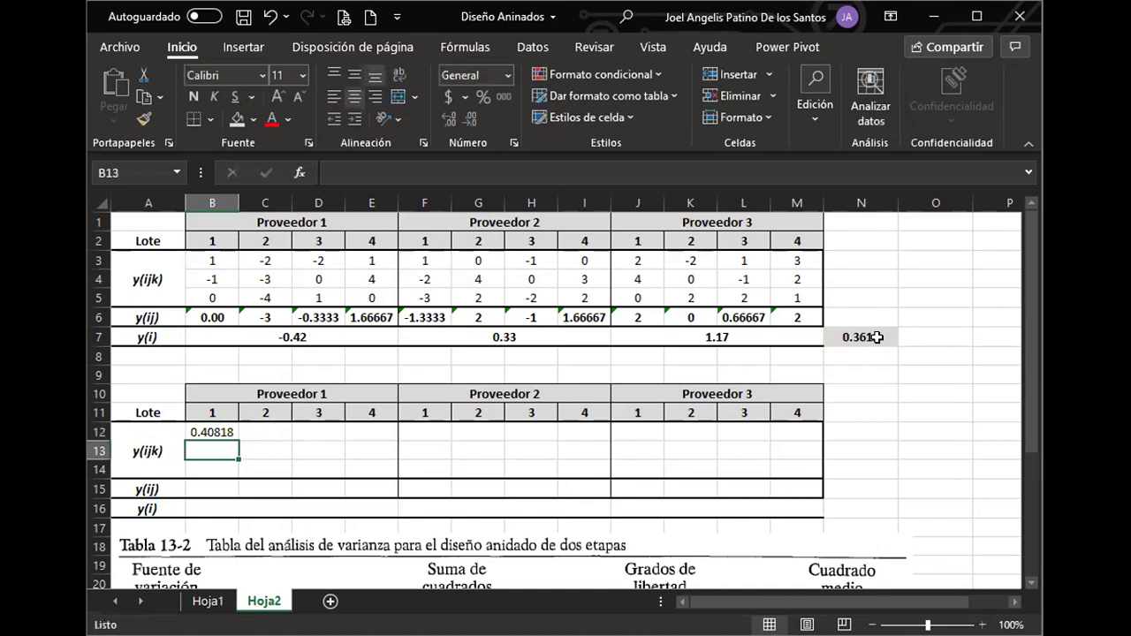
Copy the squared deviation formula from B12 across C12:M12.
click(228, 431)
key(ctrl+c)
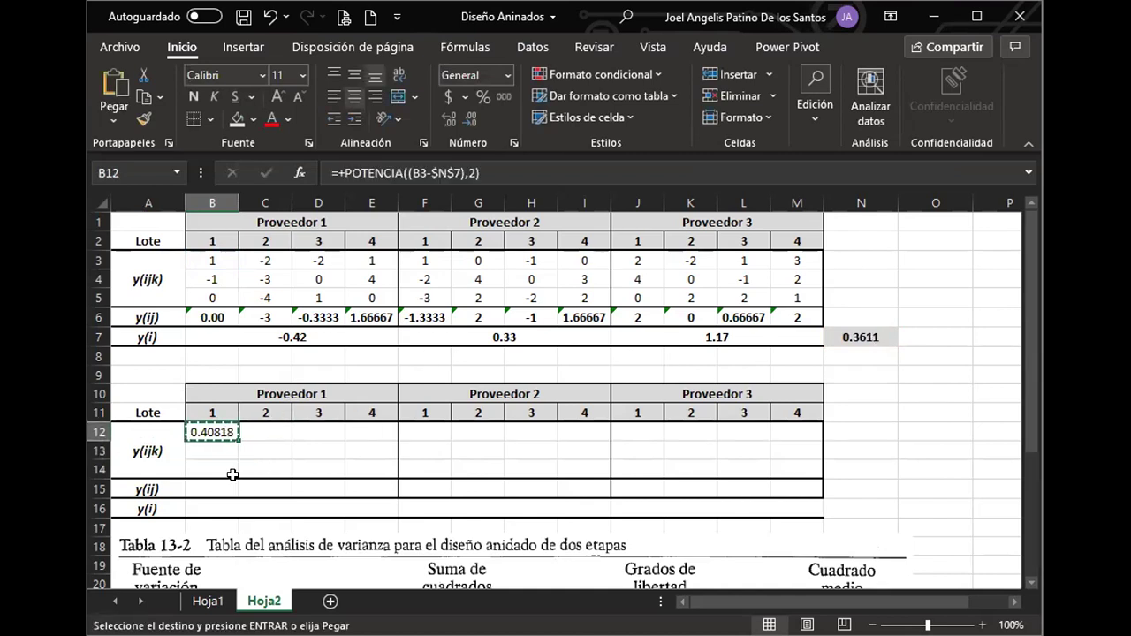
drag(260, 430, 783, 431)
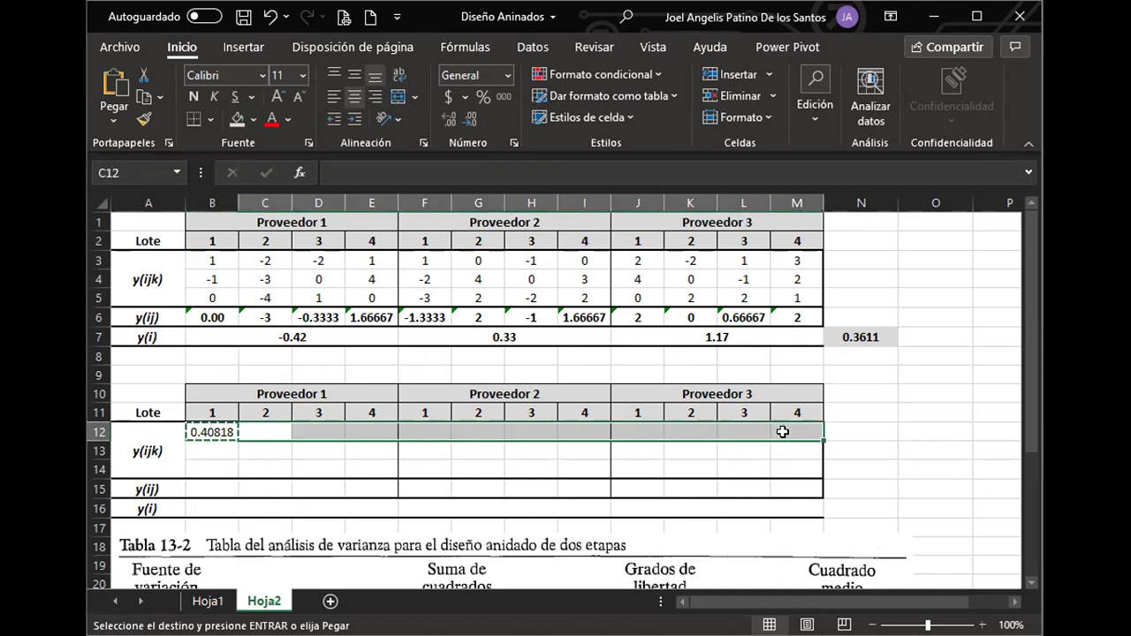
key(ctrl+v)
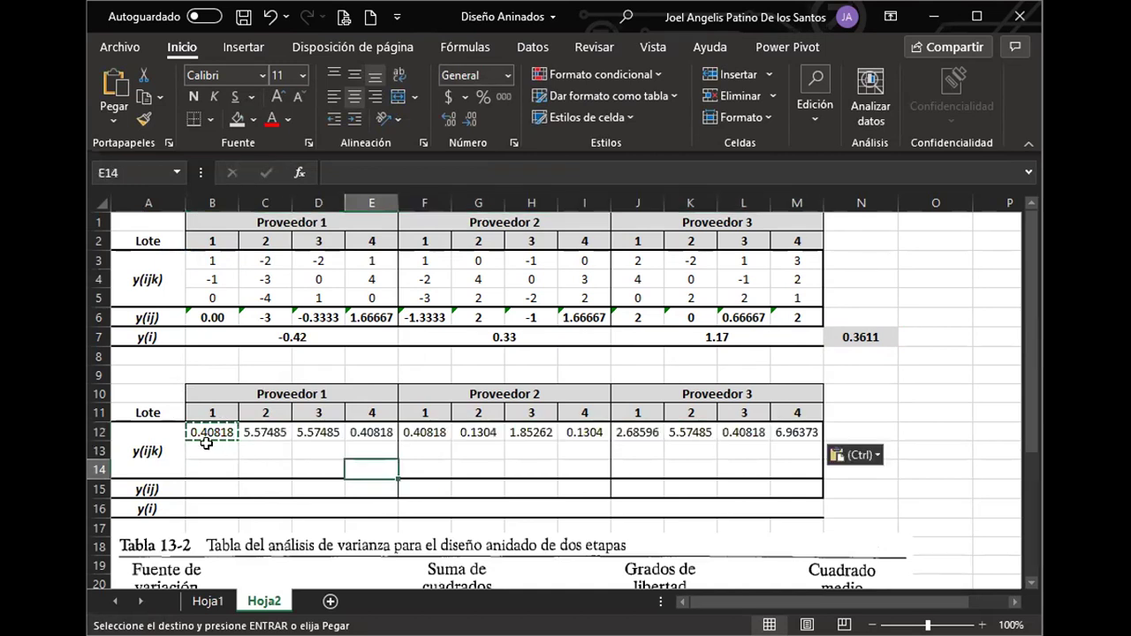
Copy the formulas of B12:M12 down to B13:M14 and check the formulas in I13 and M13.
drag(232, 433, 782, 431)
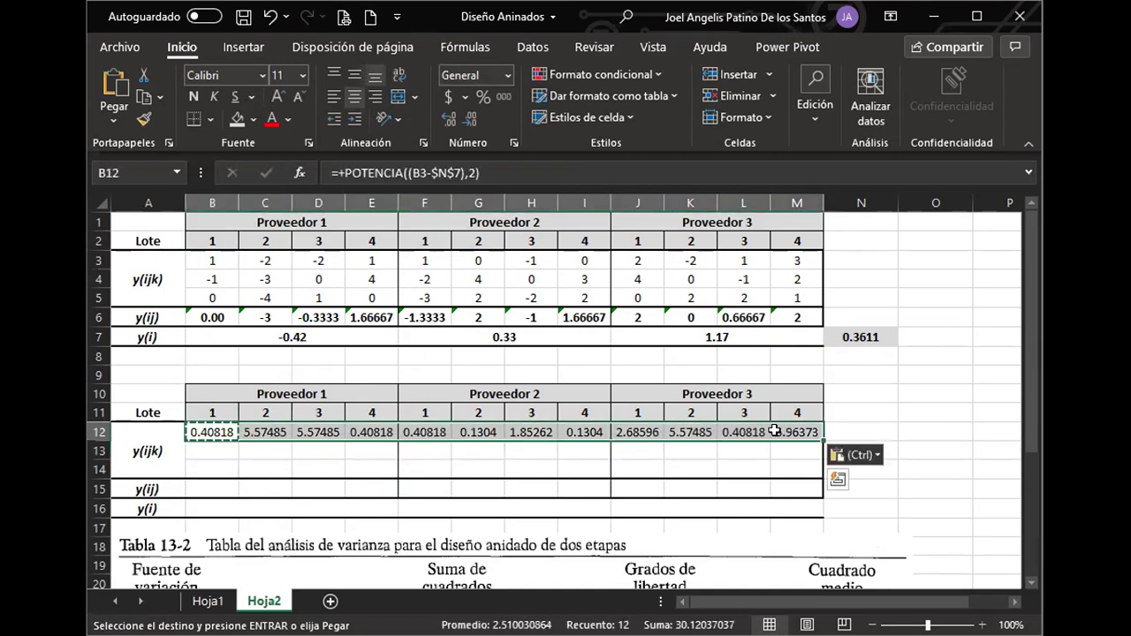
key(ctrl+c)
drag(213, 451, 787, 472)
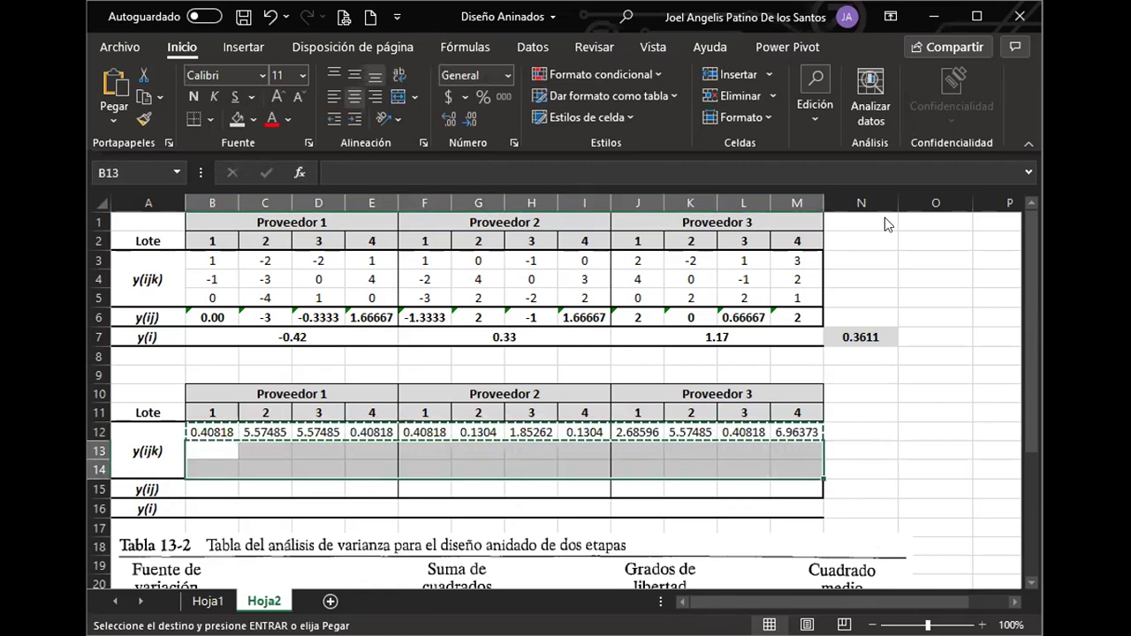
key(ctrl+v)
click(559, 454)
key(Escape)
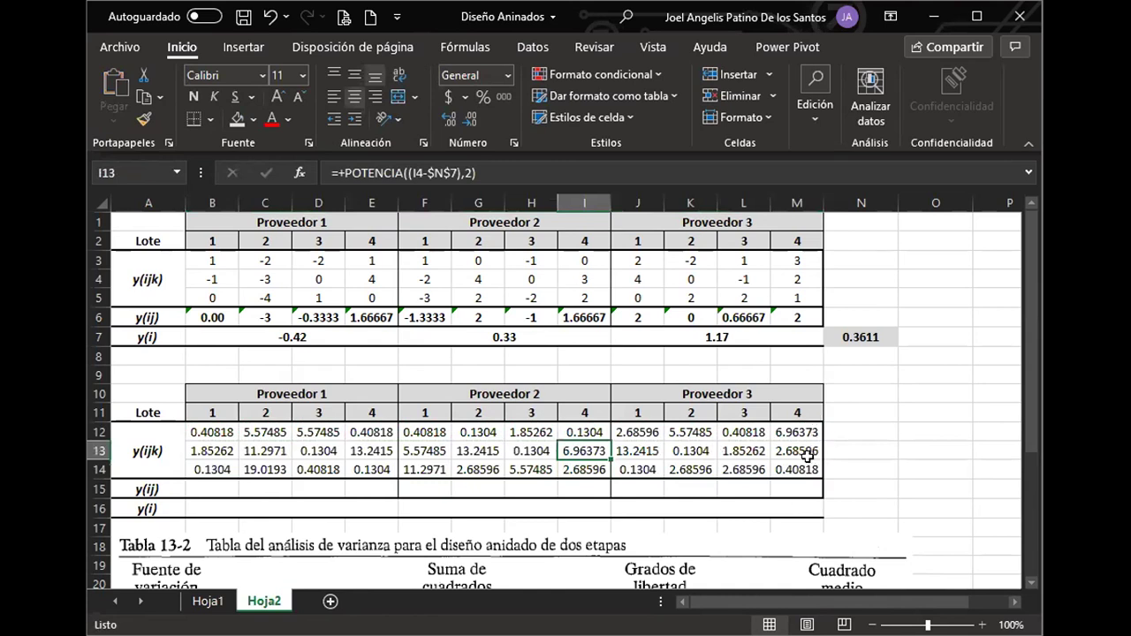
click(810, 455)
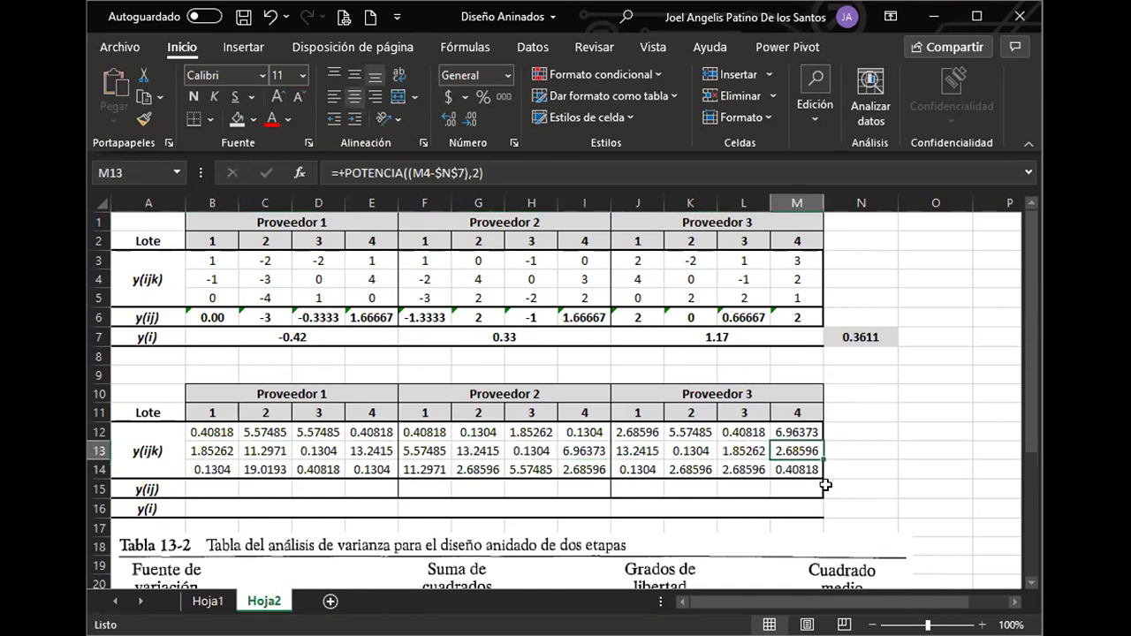
Check the sum of the squared deviations in B12:M14 against the sum of squares formulas in Tabla 13-2.
drag(217, 430, 774, 462)
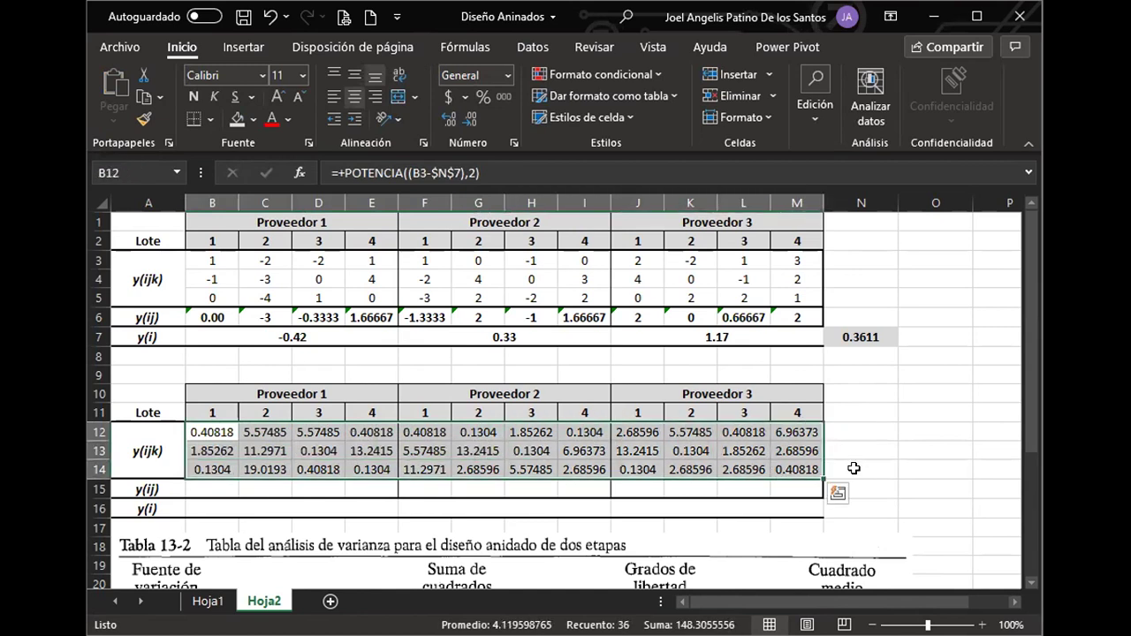
key(ctrl+c)
scroll(854, 460, down, 1)
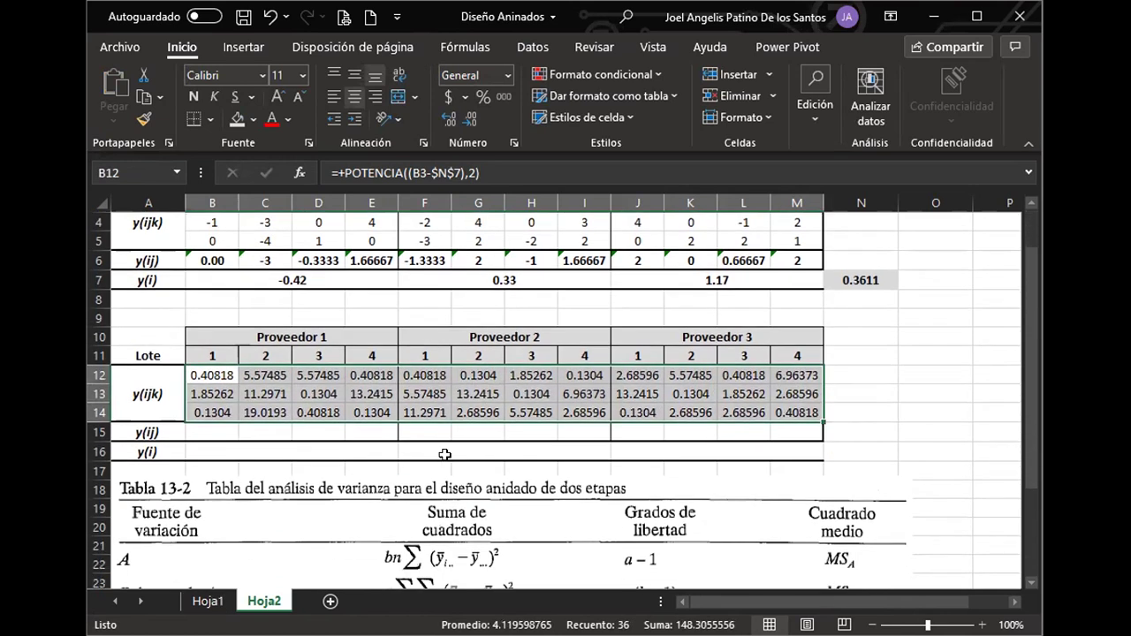
click(846, 410)
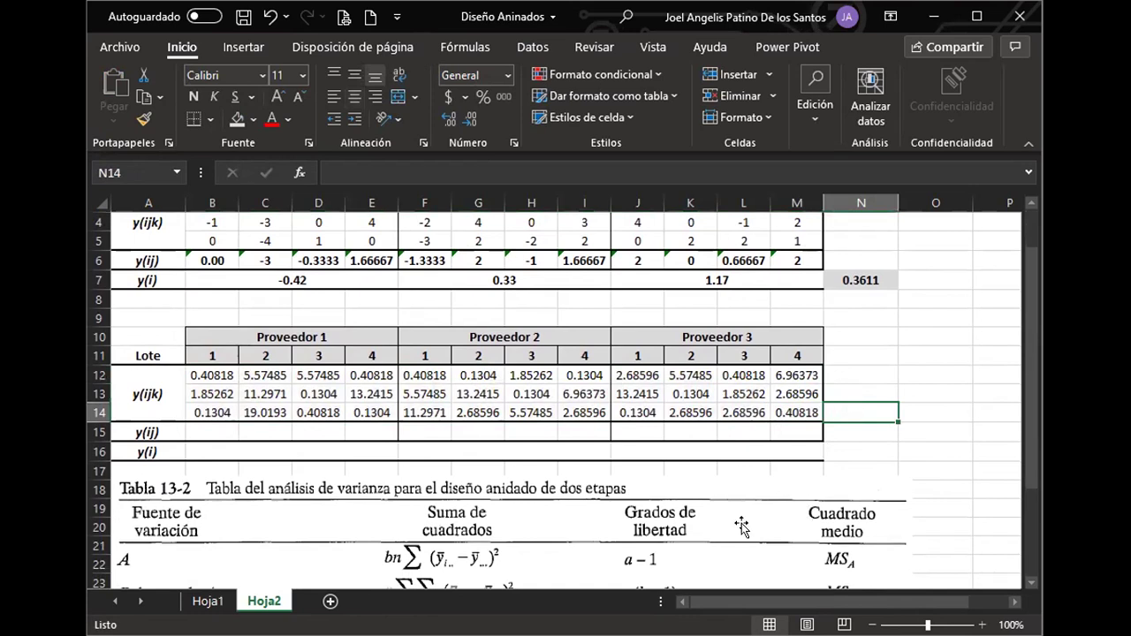
Move the Tabla 13-2 image down to about row 28 to free space below the squared deviations table.
mouse_move(694, 549)
mouse_down()
mouse_move(689, 584)
mouse_move(698, 566)
mouse_up()
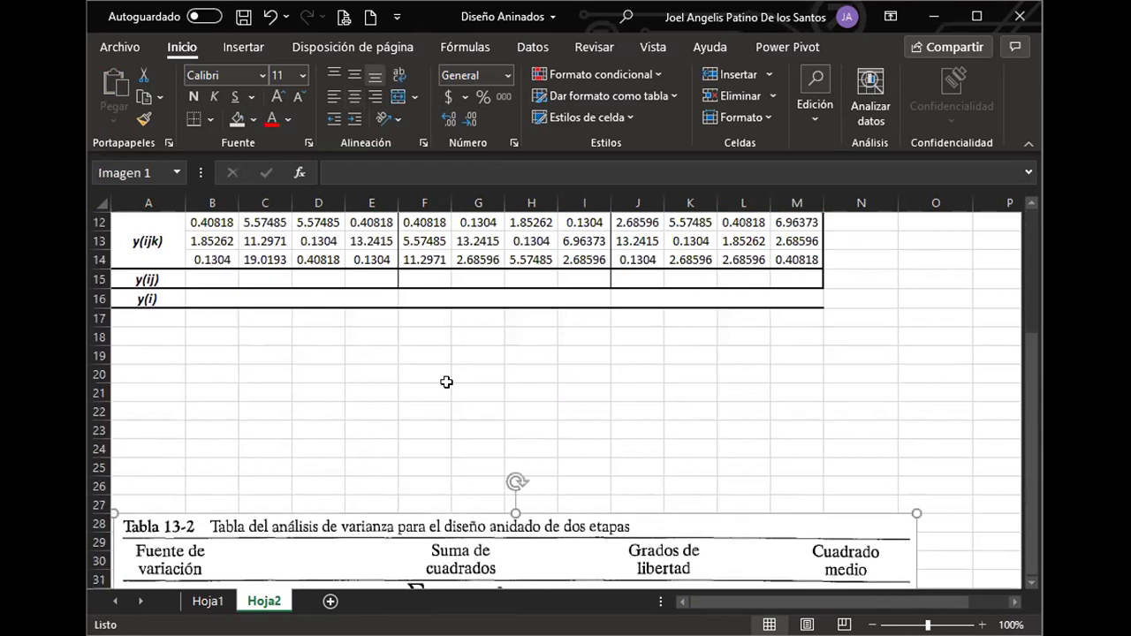
scroll(487, 324, up, 3)
scroll(492, 395, down, 1)
scroll(491, 395, up, 3)
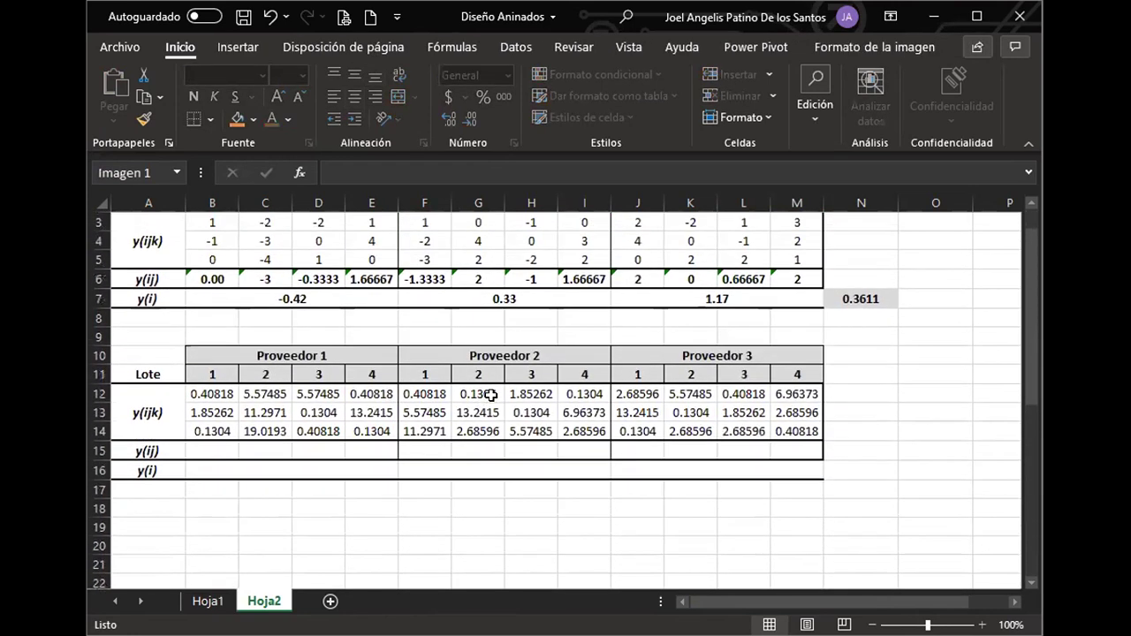
Calculate the total sum of squares in B20 with +SUMA(B12:M14).
click(215, 524)
click(226, 546)
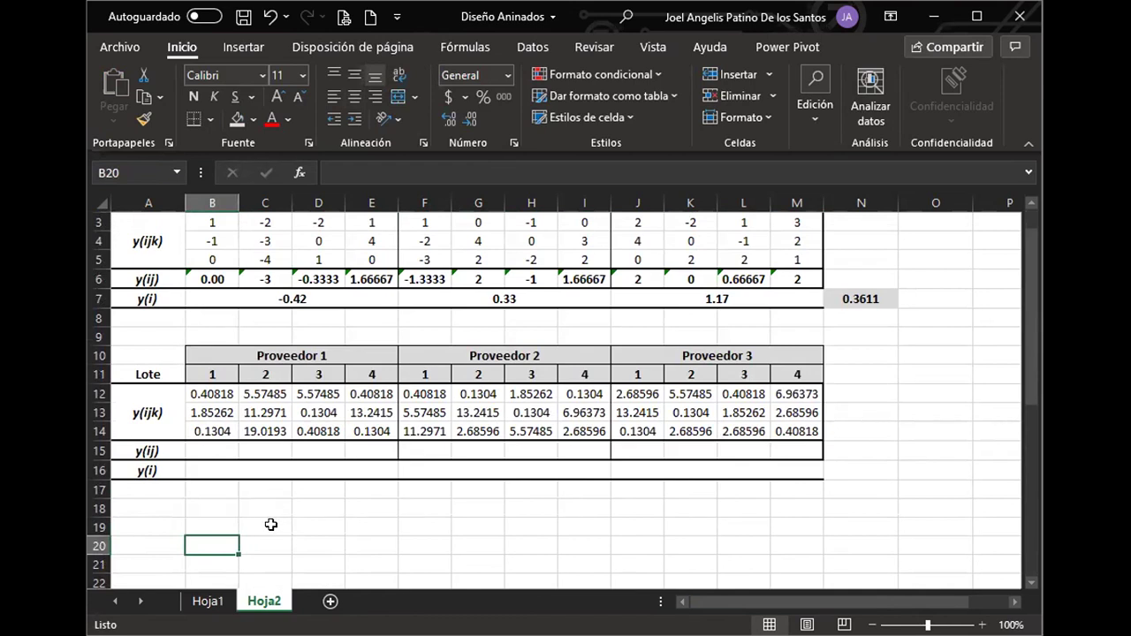
text(+)
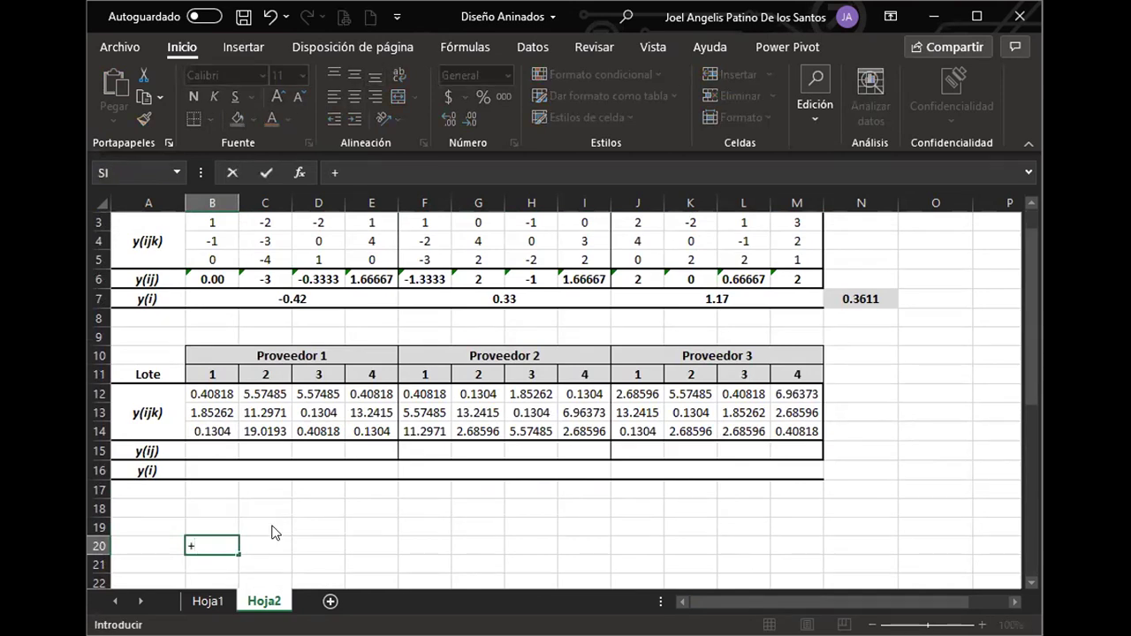
text(SUMA()
click(212, 394)
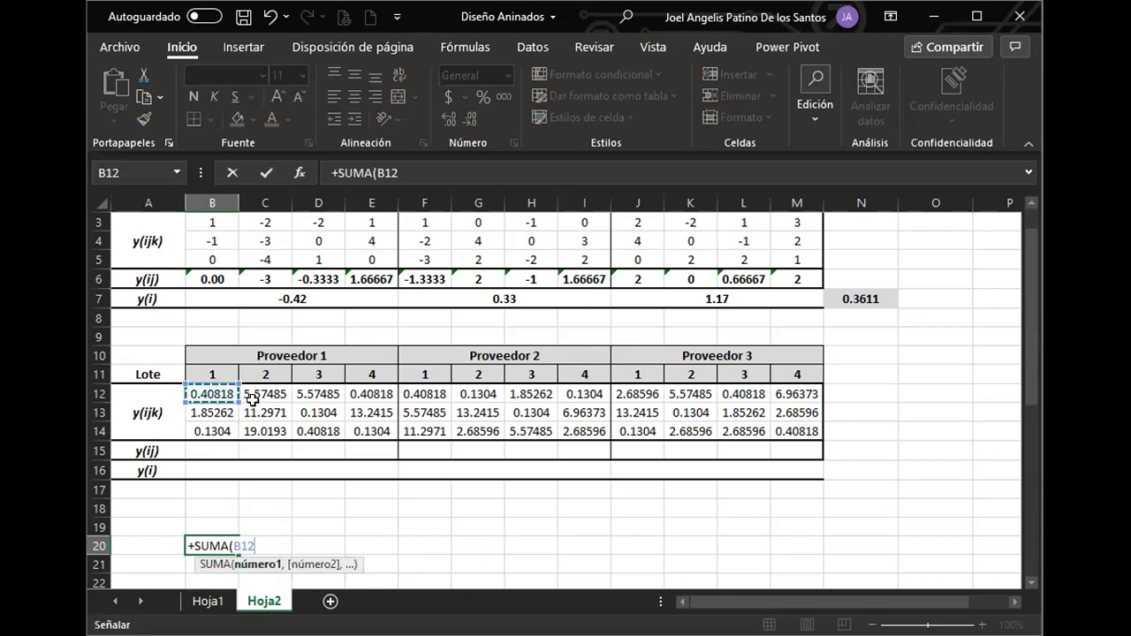
drag(736, 431, 800, 430)
text())
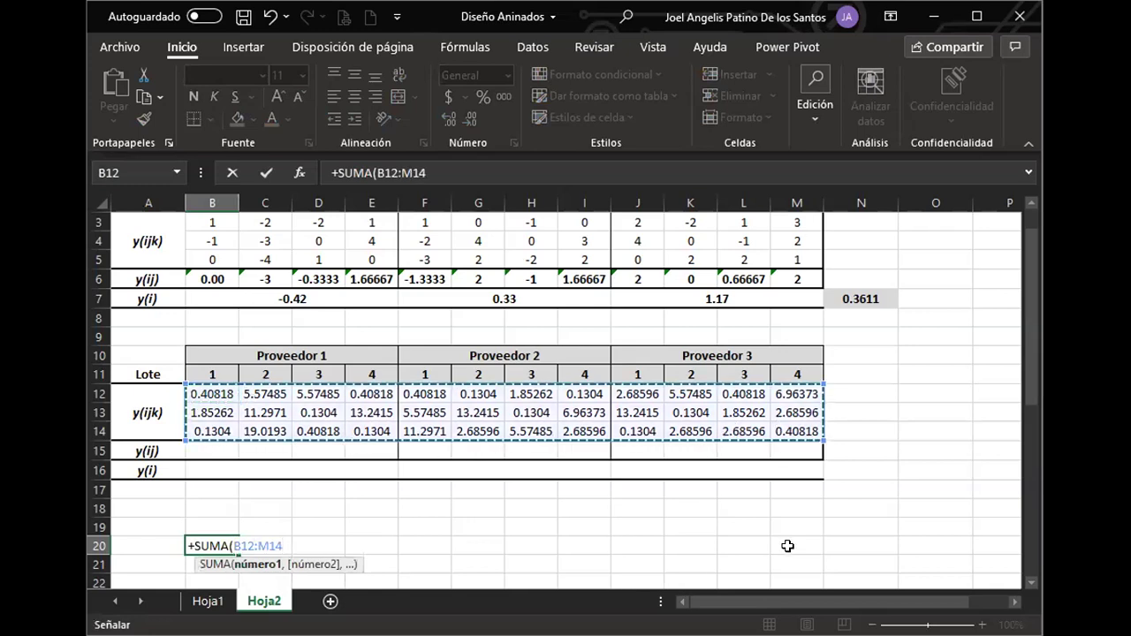
key(Return)
Make the total in B20 bold and enlarge its font size to 12.
click(202, 542)
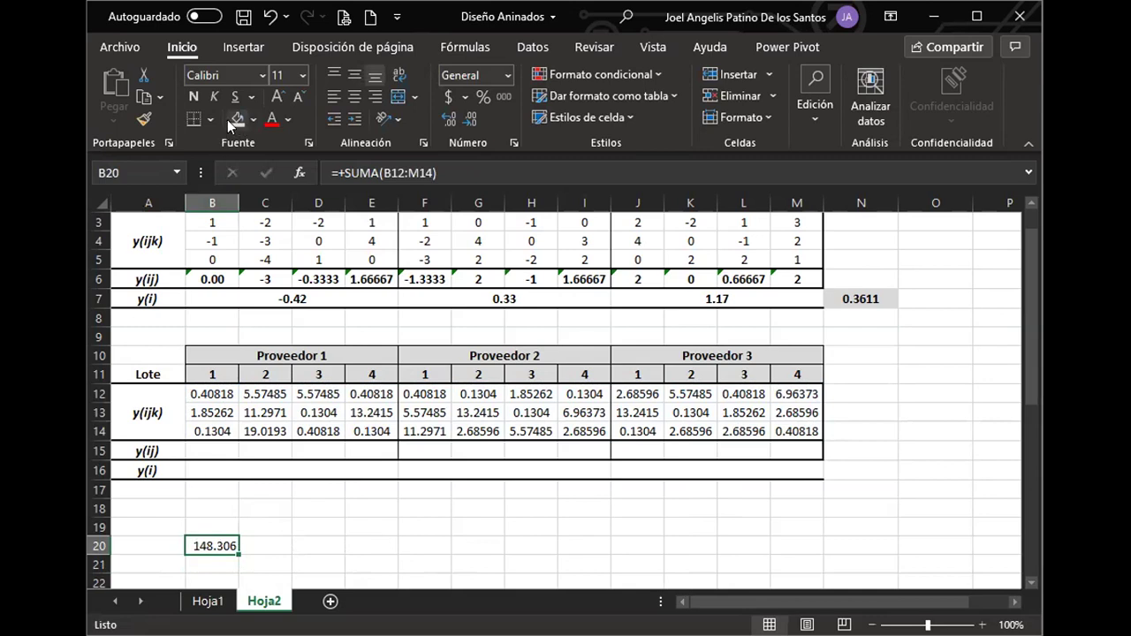
click(193, 98)
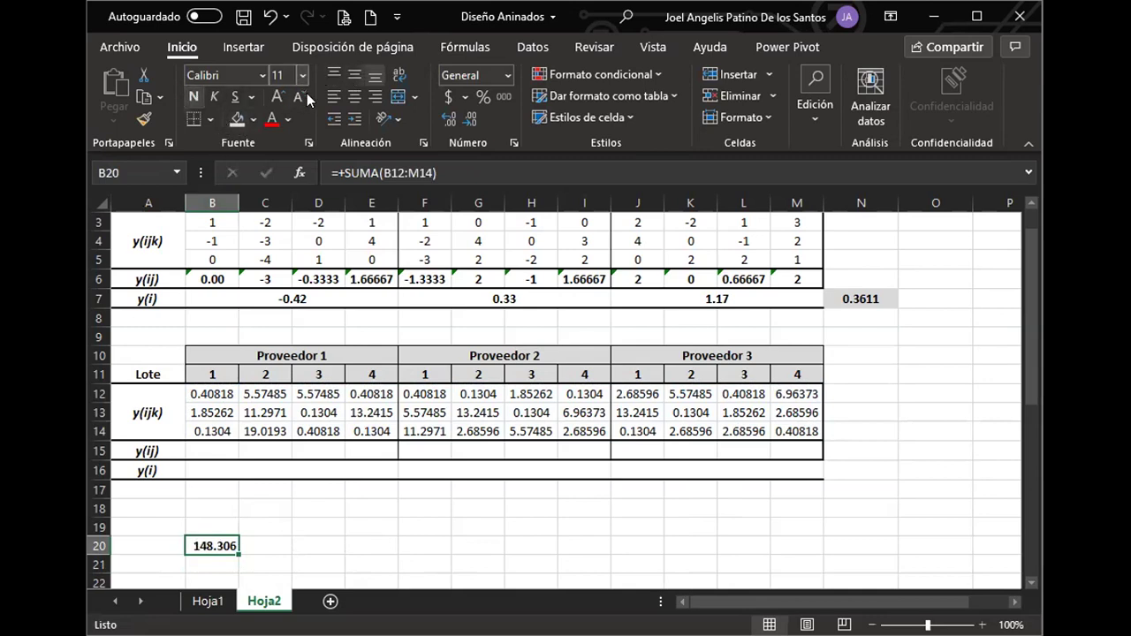
click(275, 97)
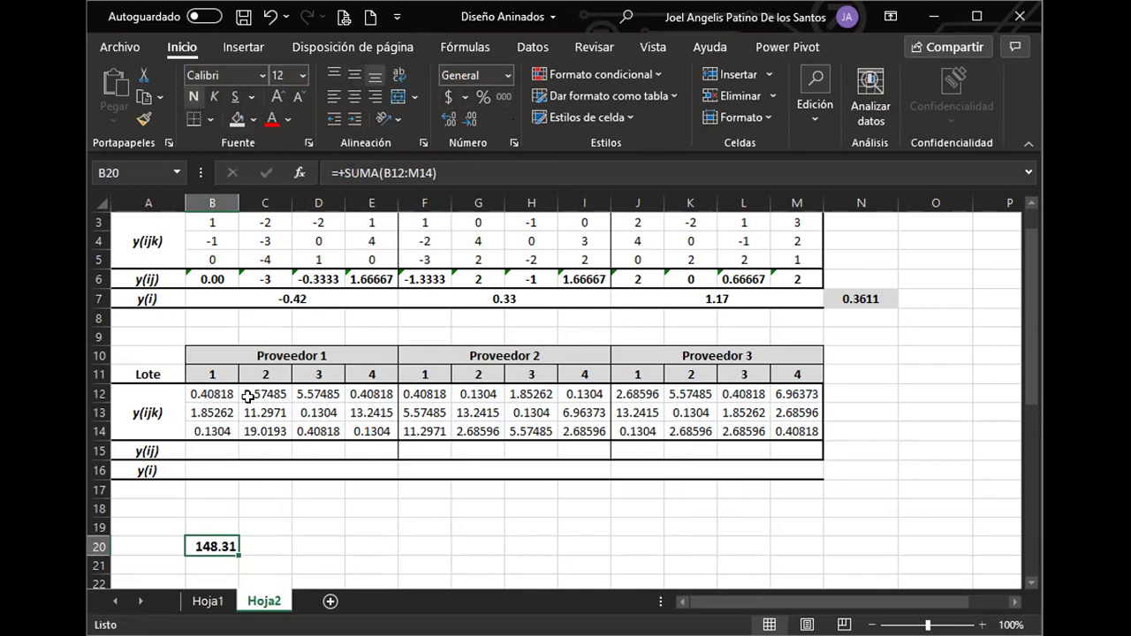
Compare the total in B20 with Table 14.4 on the PowerPoint slide for Ejemplo 14.1, ending the slide show and returning to Excel.
click(283, 543)
key(Left)
key(ctrl+z)
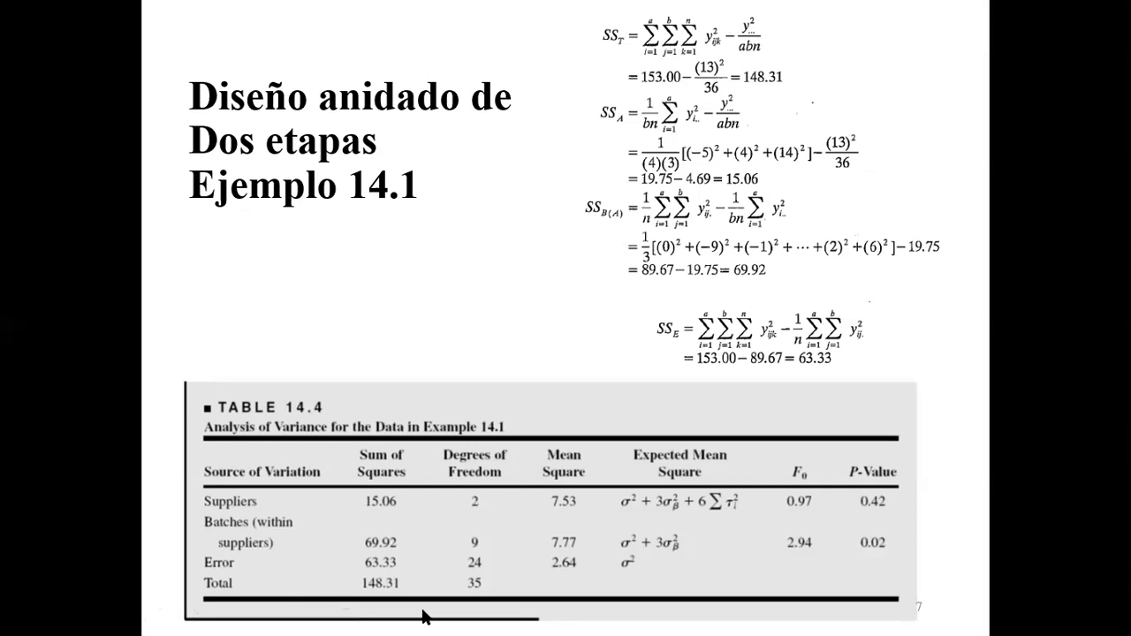
key(Escape)
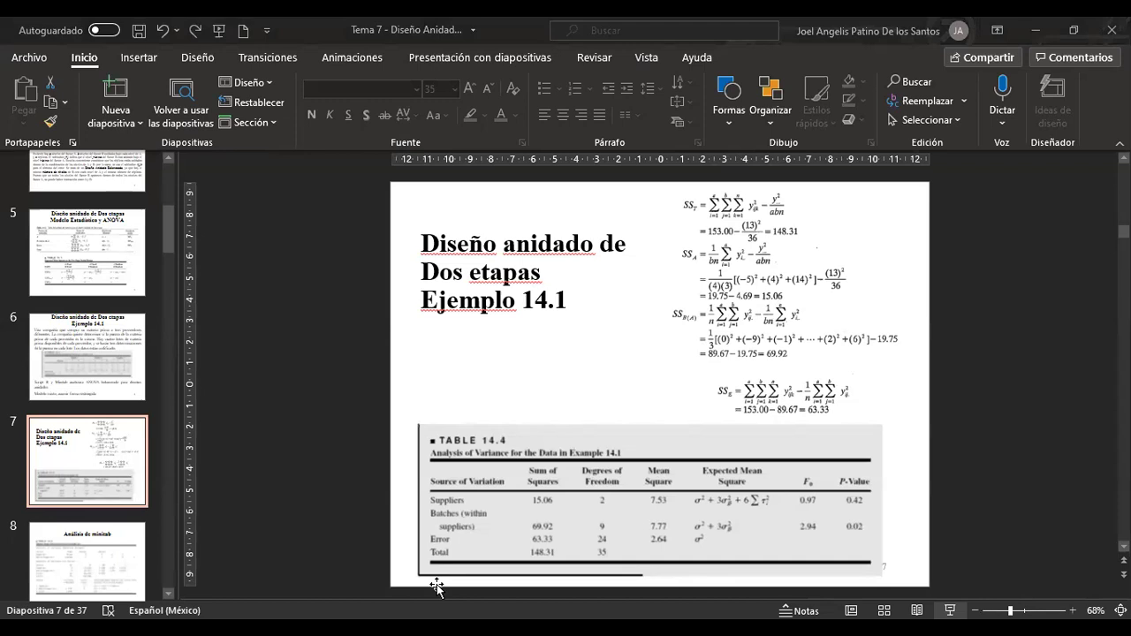
key(alt+Tab)
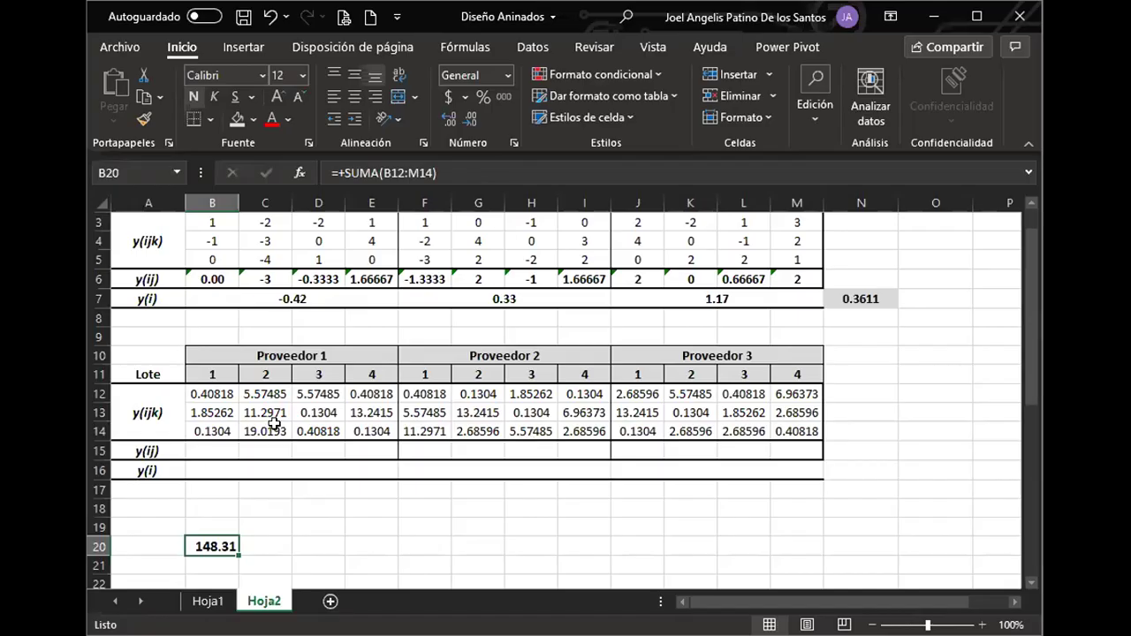
Open sheet Hoja1 and check the formulas of the squared lot total in E10 and the grand total in N7.
click(208, 602)
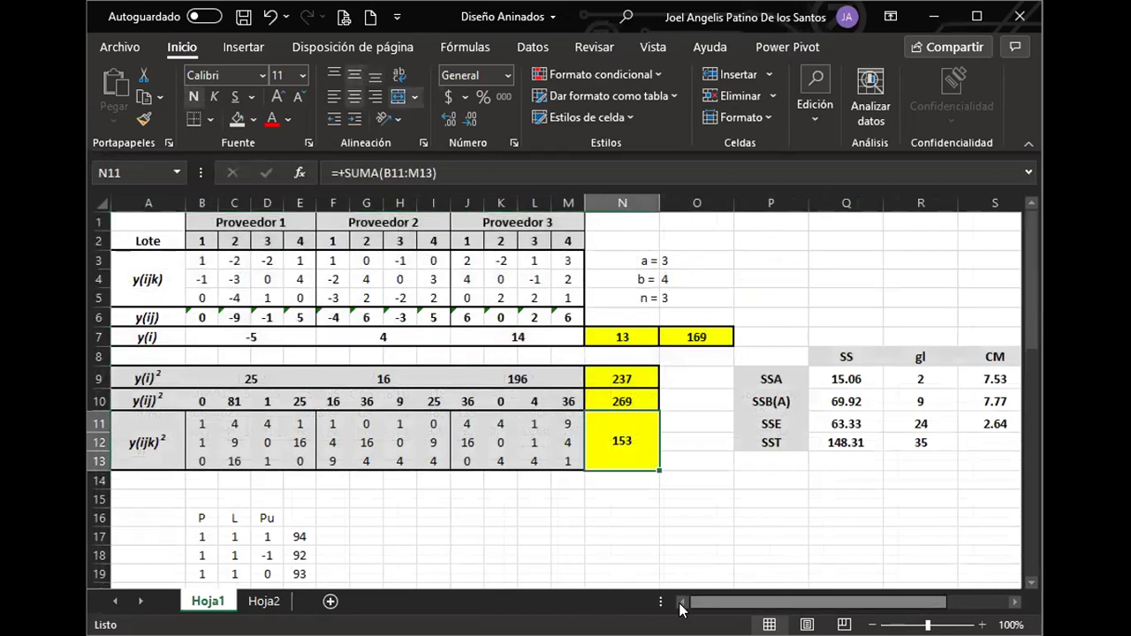
click(305, 400)
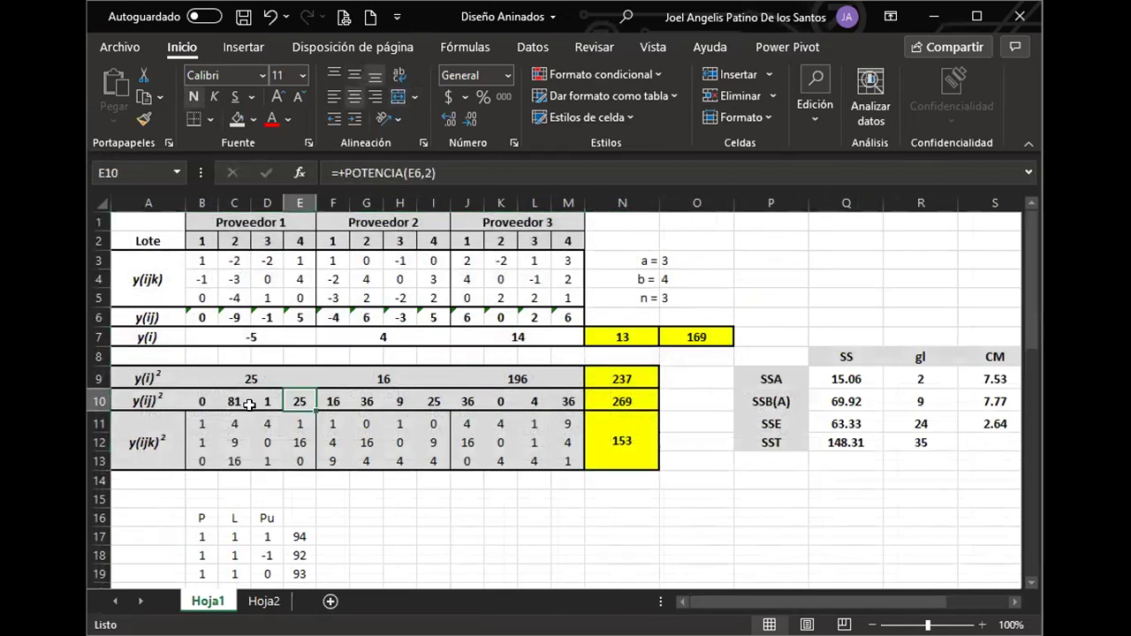
click(631, 341)
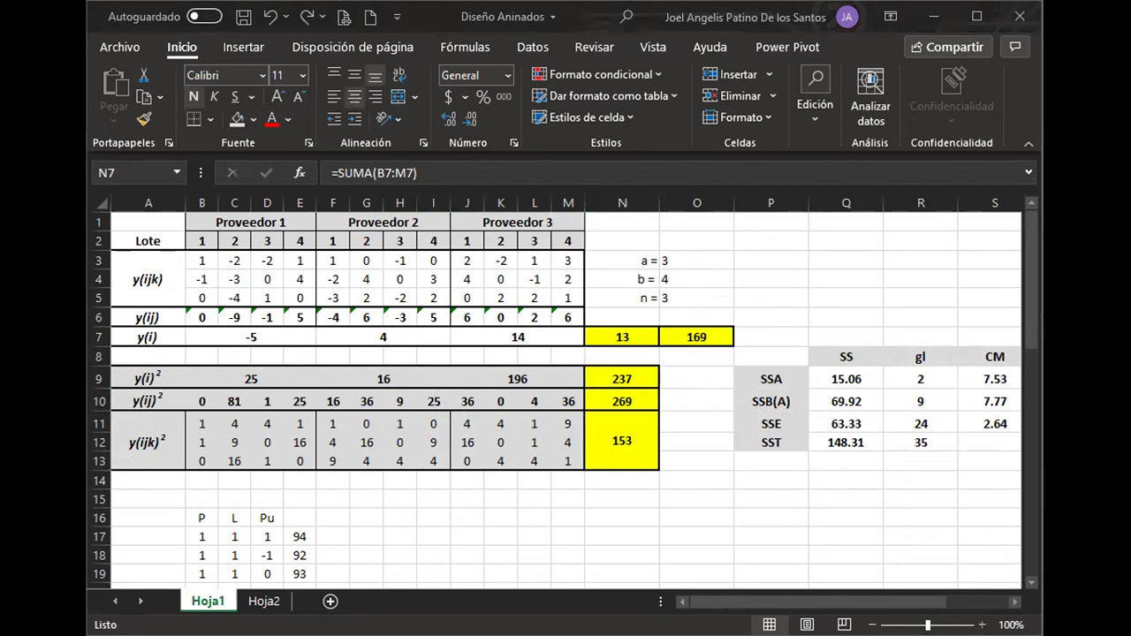
Paste the copied sum of squares formulas image into Hoja1 and place it below the y(ijk)² rows.
click(623, 520)
click(501, 498)
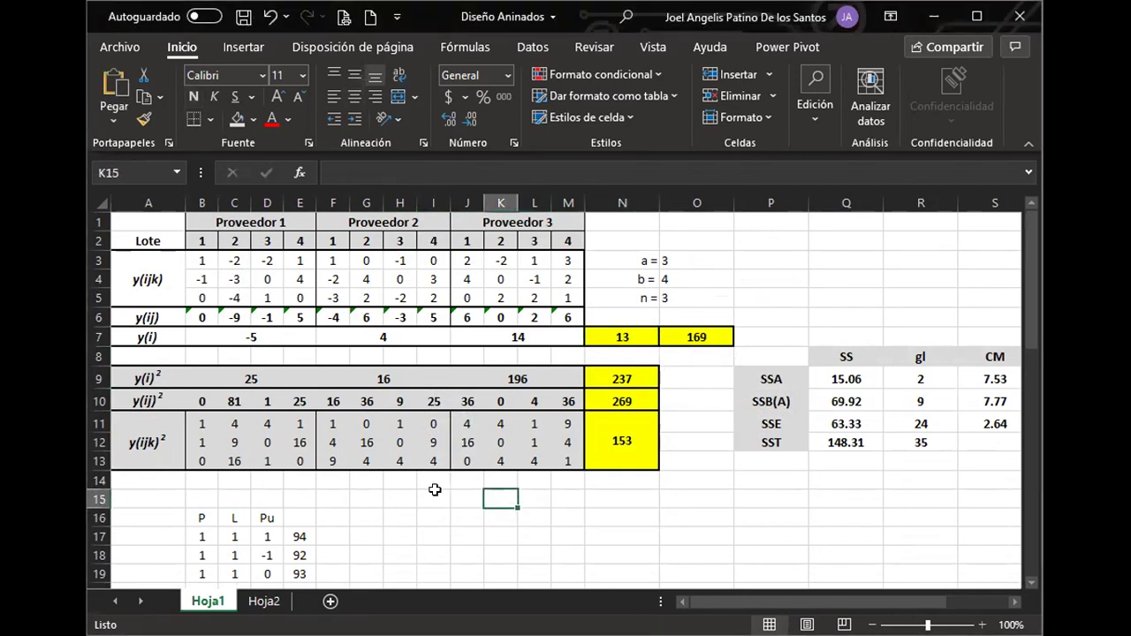
key(ctrl+v)
drag(683, 476, 528, 397)
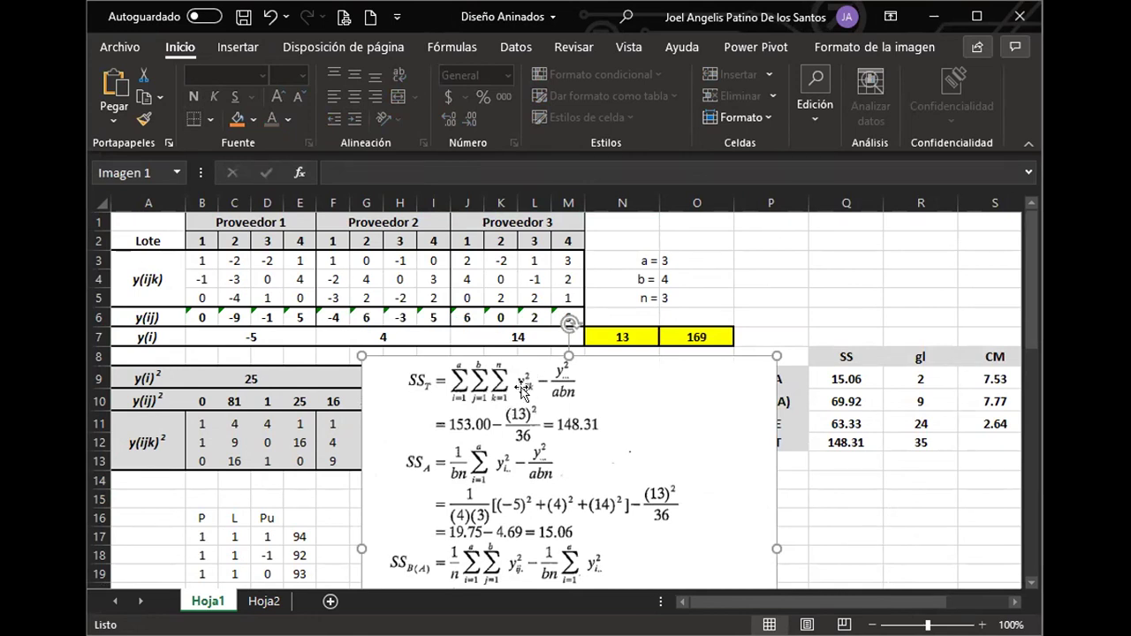
drag(528, 389, 561, 522)
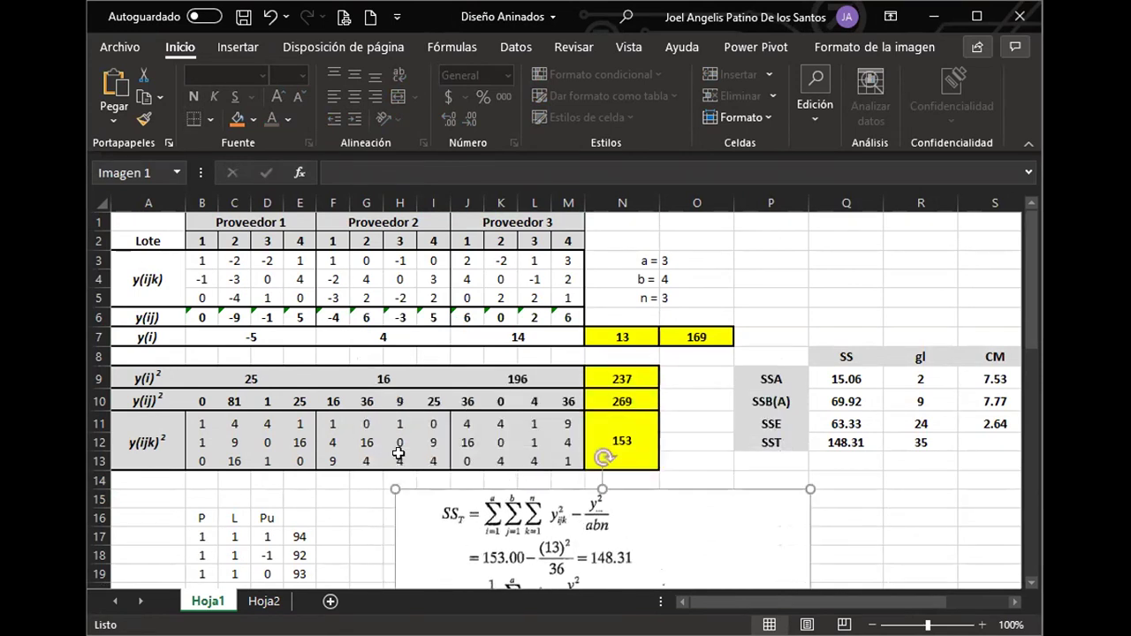
Compare the squared observations in B11:M13 with the SST formula and reposition the formulas image just below the table, starting near column F.
click(207, 424)
drag(207, 424, 555, 463)
drag(538, 566, 474, 568)
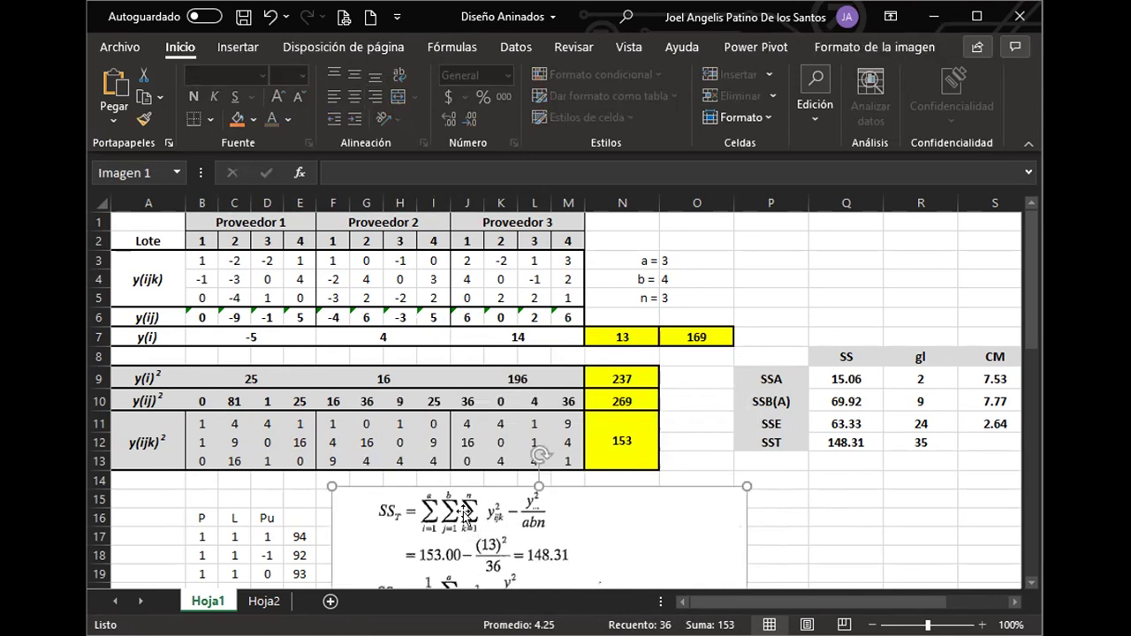
click(537, 429)
click(626, 440)
drag(576, 497, 566, 400)
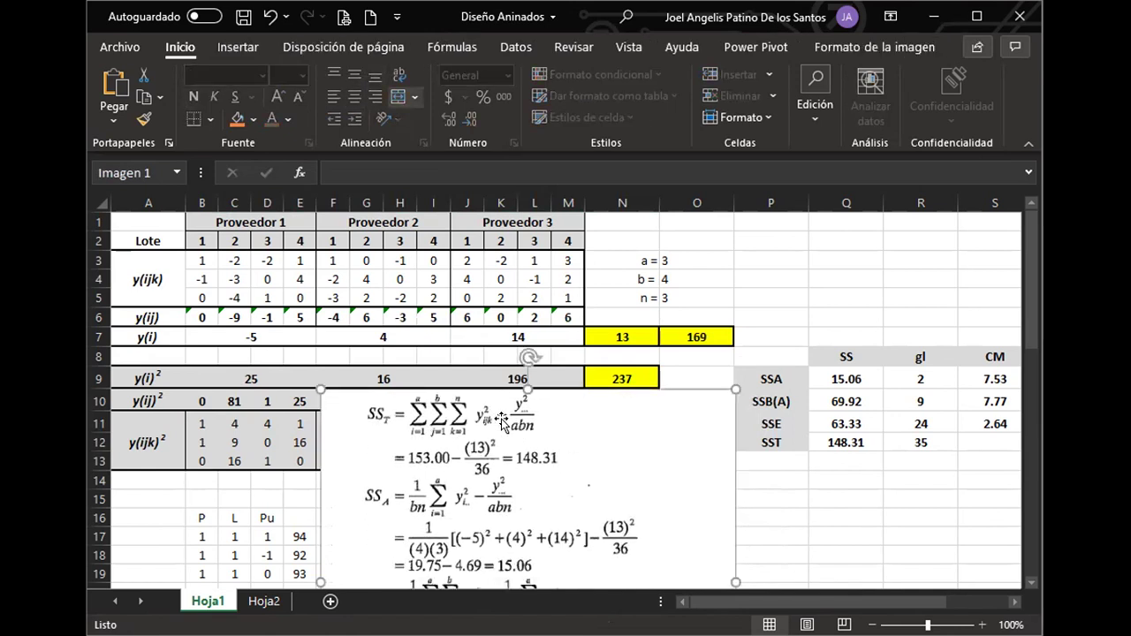
drag(548, 443, 552, 526)
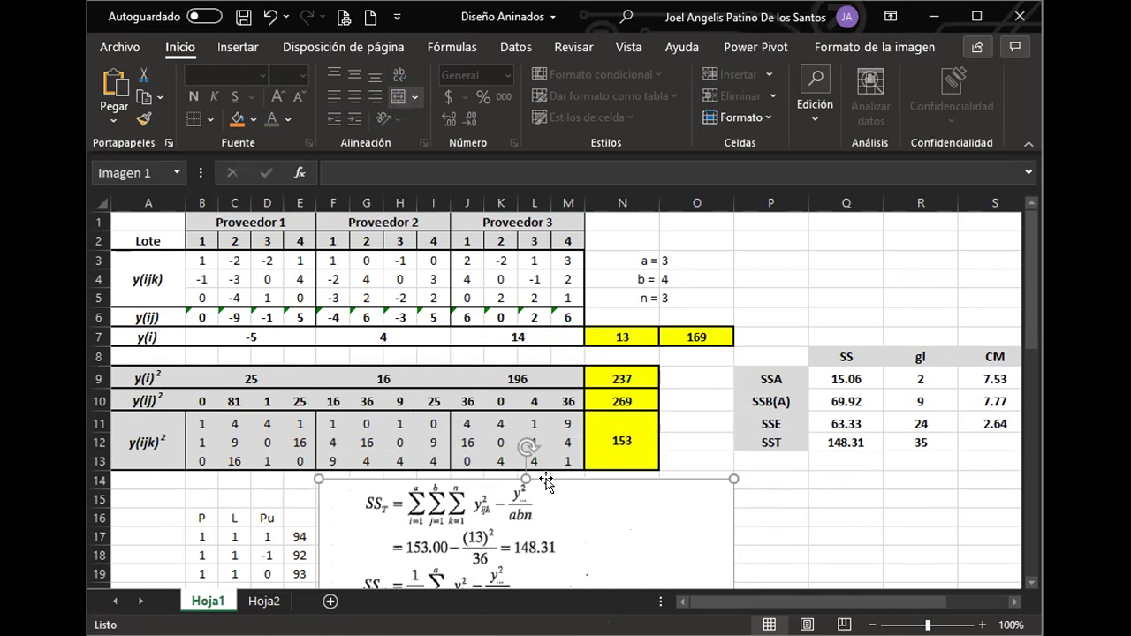
Check the supplier totals in row 7, the grand total in N7 and the sum of squared observations in N11 against the SST formula.
click(455, 338)
click(215, 337)
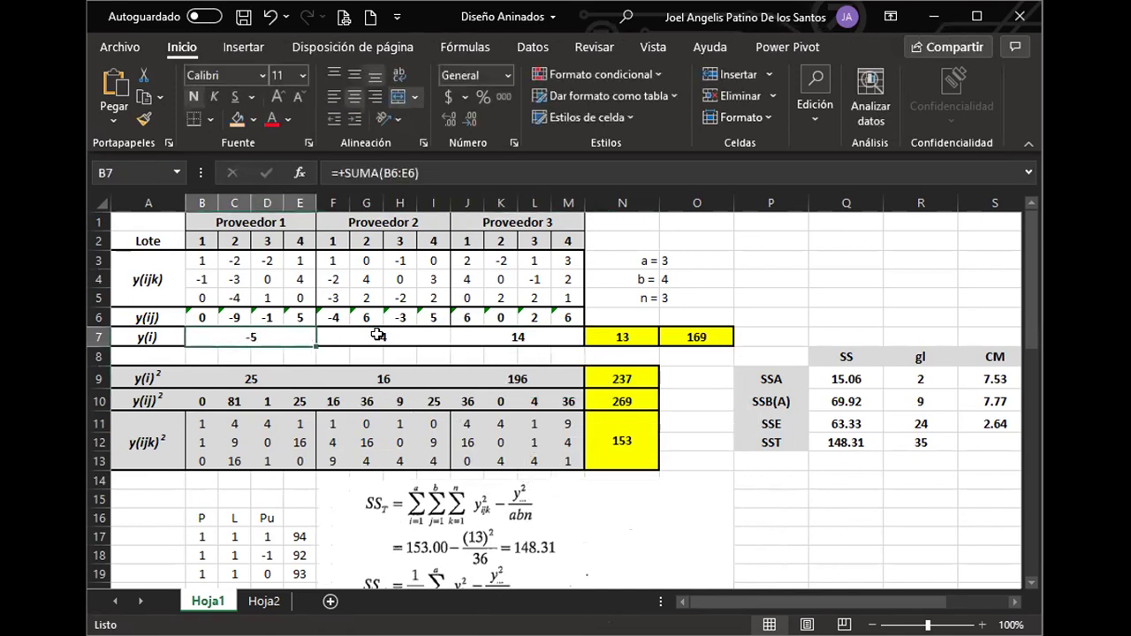
drag(377, 336, 520, 339)
click(644, 338)
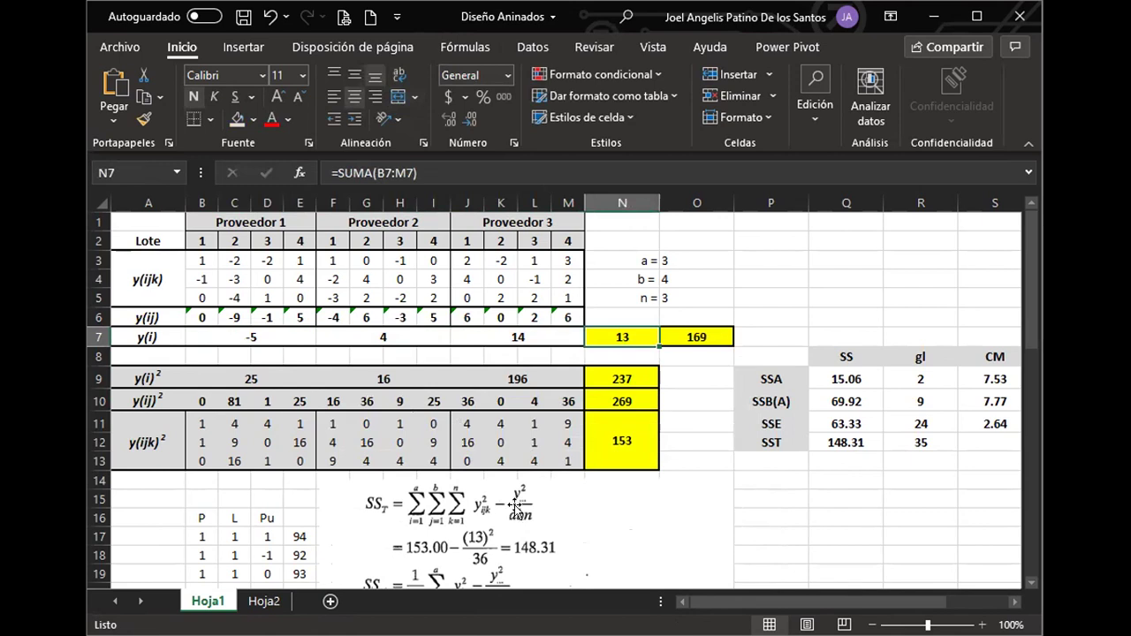
drag(201, 425, 565, 462)
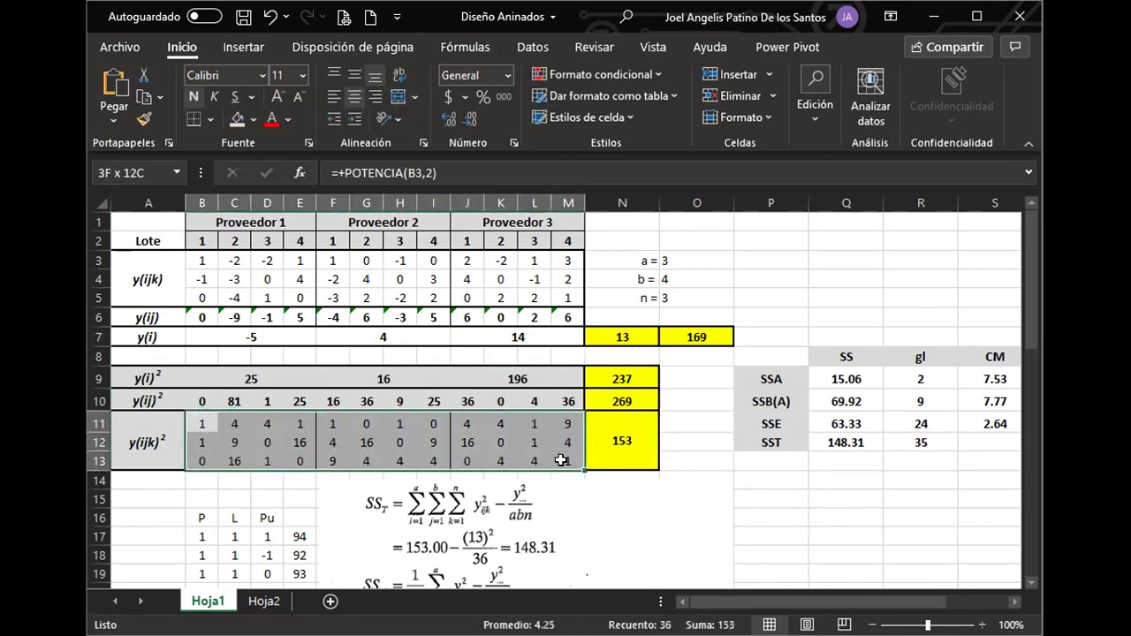
click(482, 510)
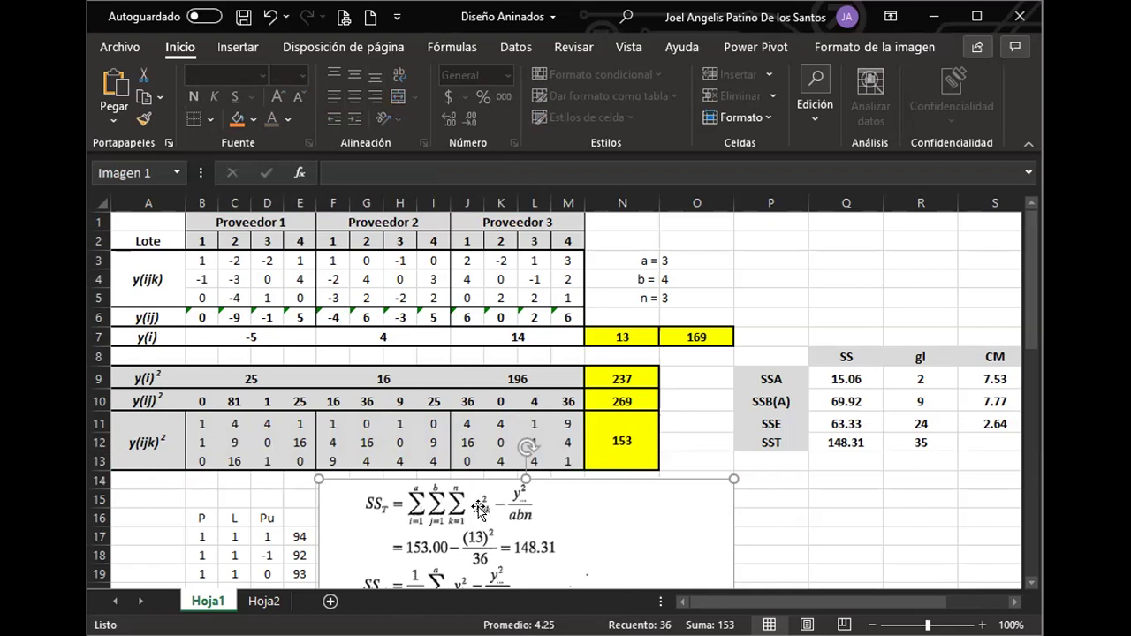
drag(215, 424, 565, 462)
click(622, 450)
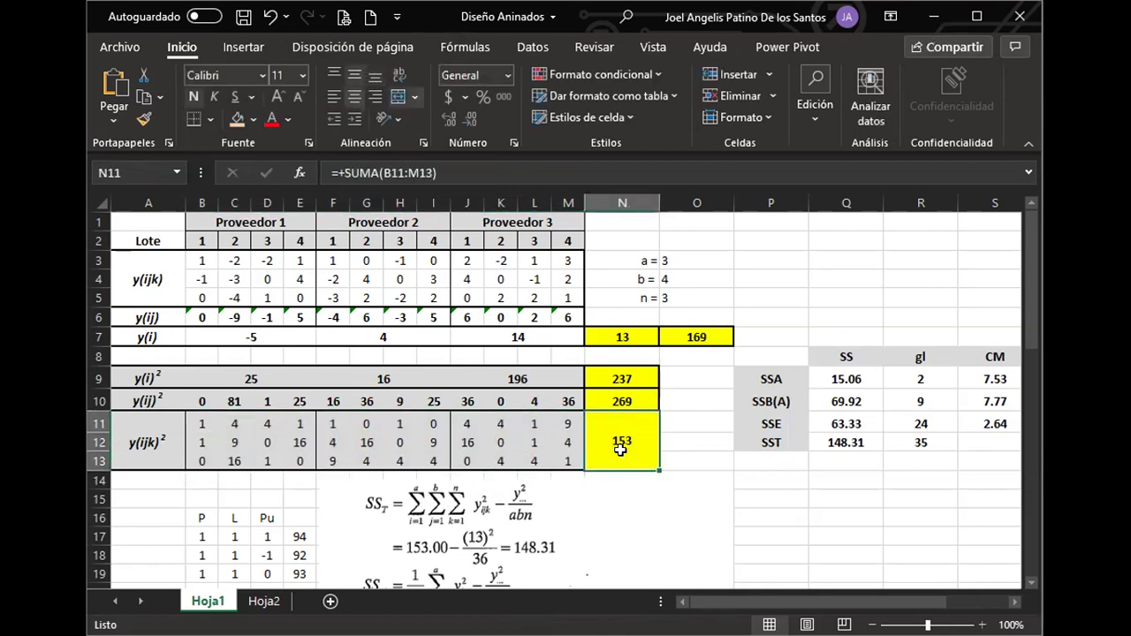
Trace the y... term of the SST formula through the supplier totals and observations to N7, and check its square in O7.
click(517, 505)
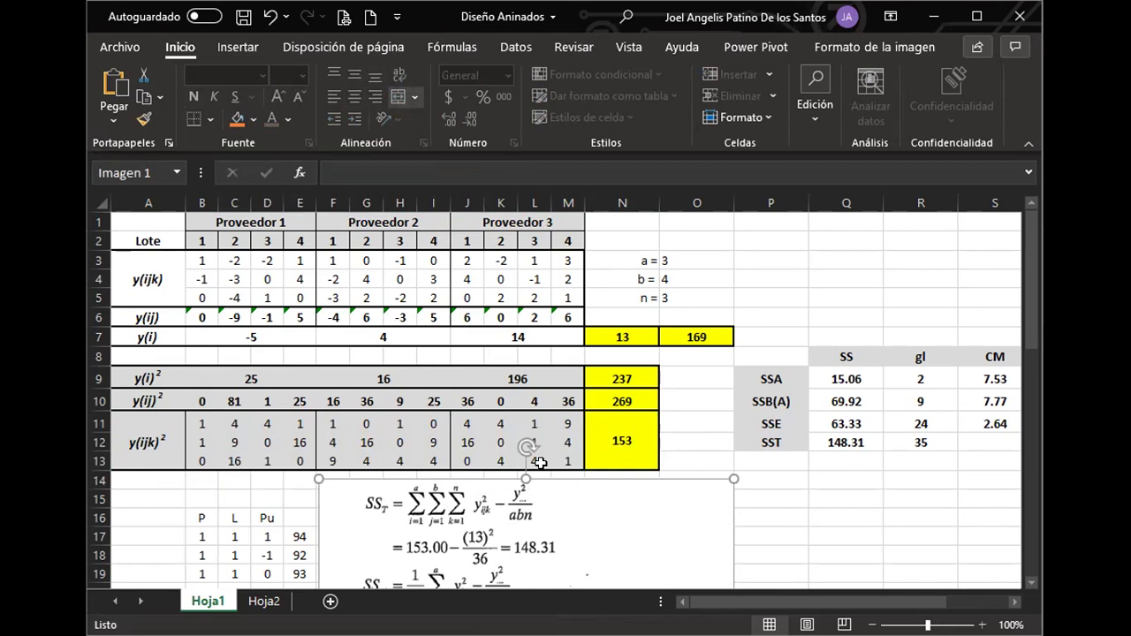
click(250, 336)
drag(250, 335, 525, 335)
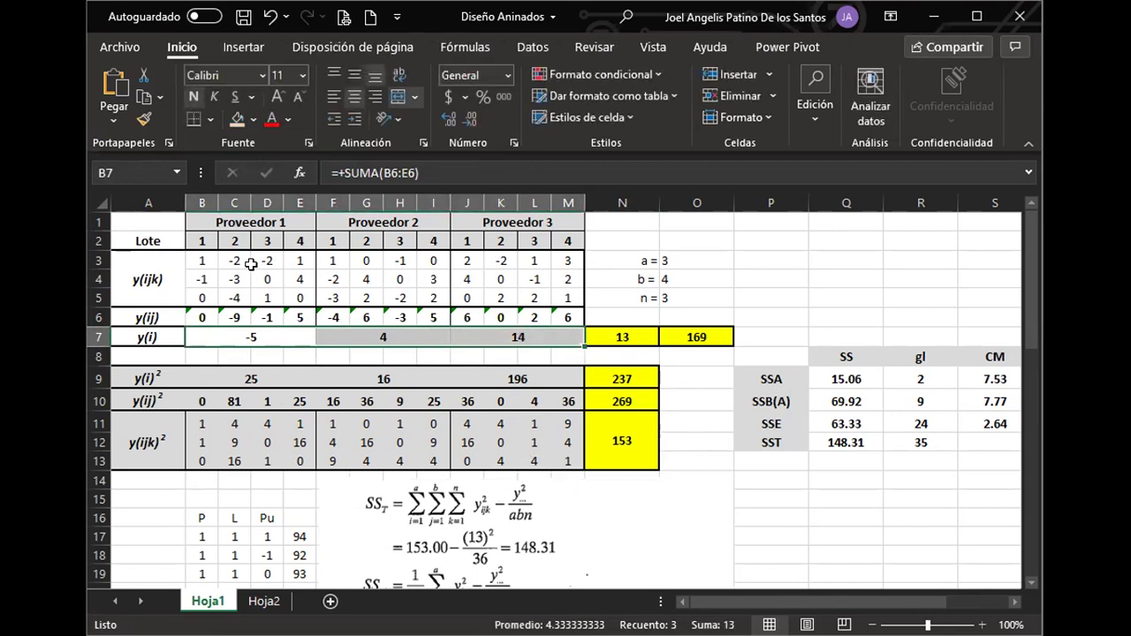
drag(203, 260, 235, 261)
drag(407, 282, 566, 298)
click(601, 334)
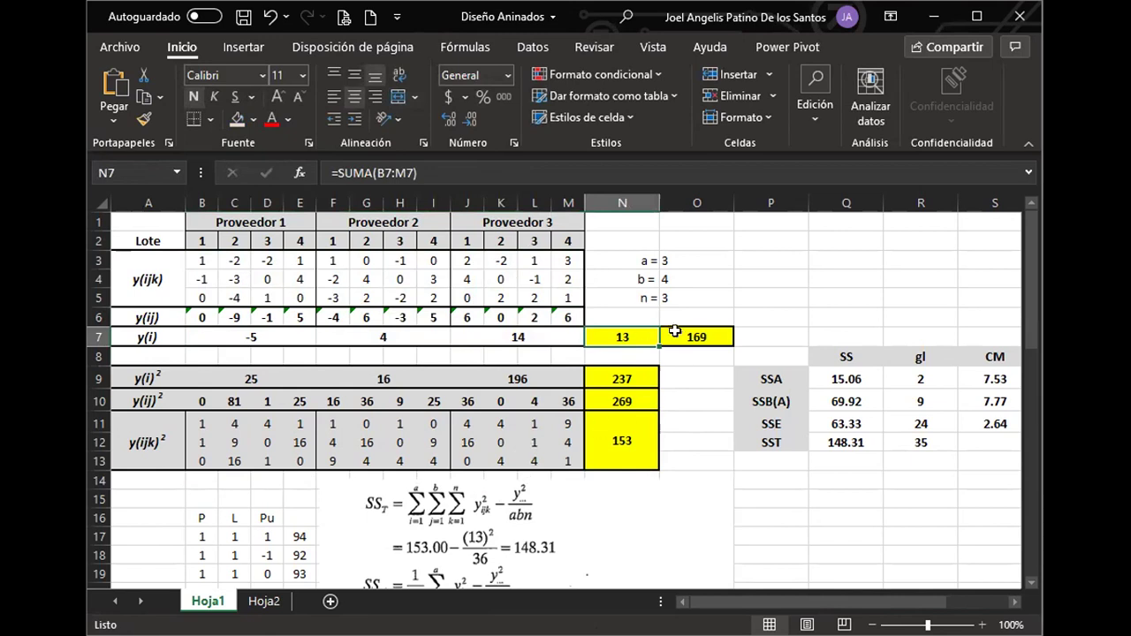
click(710, 334)
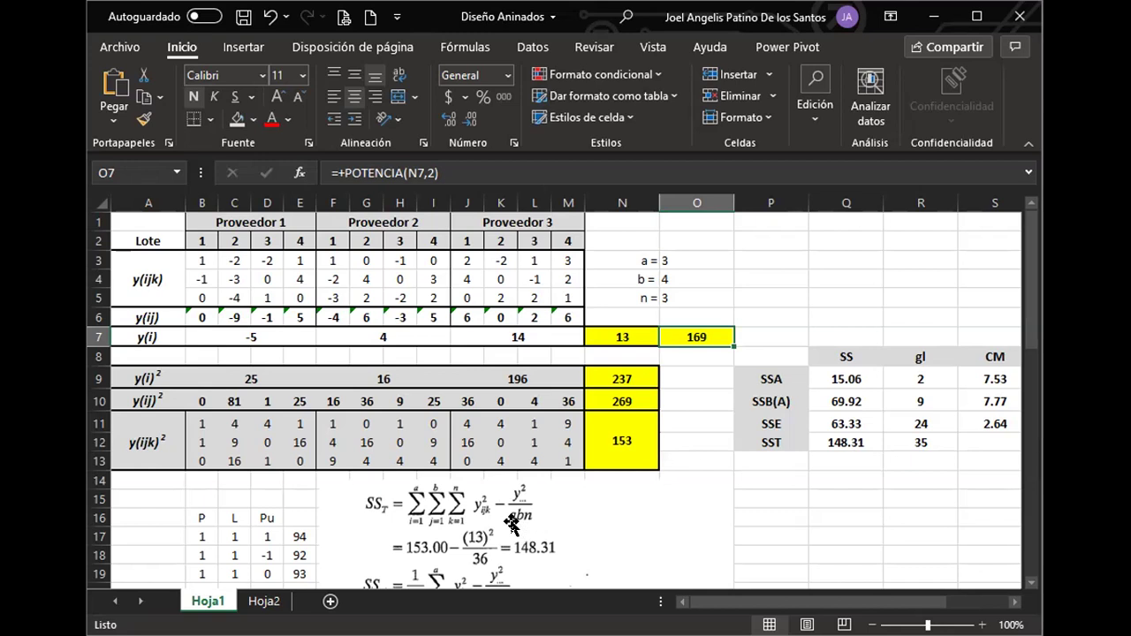
Match a, b and n in the SST denominator to the suppliers in B1:M1, the lots in B2:E2 and the observations in B3:B5.
click(250, 219)
drag(279, 219, 504, 222)
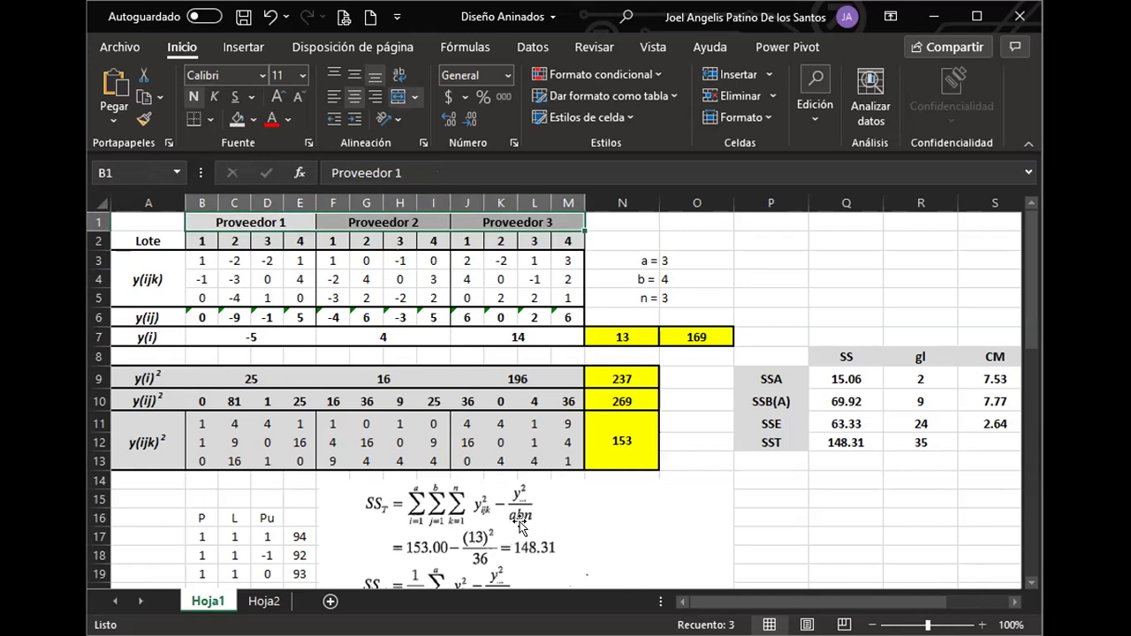
drag(200, 240, 298, 239)
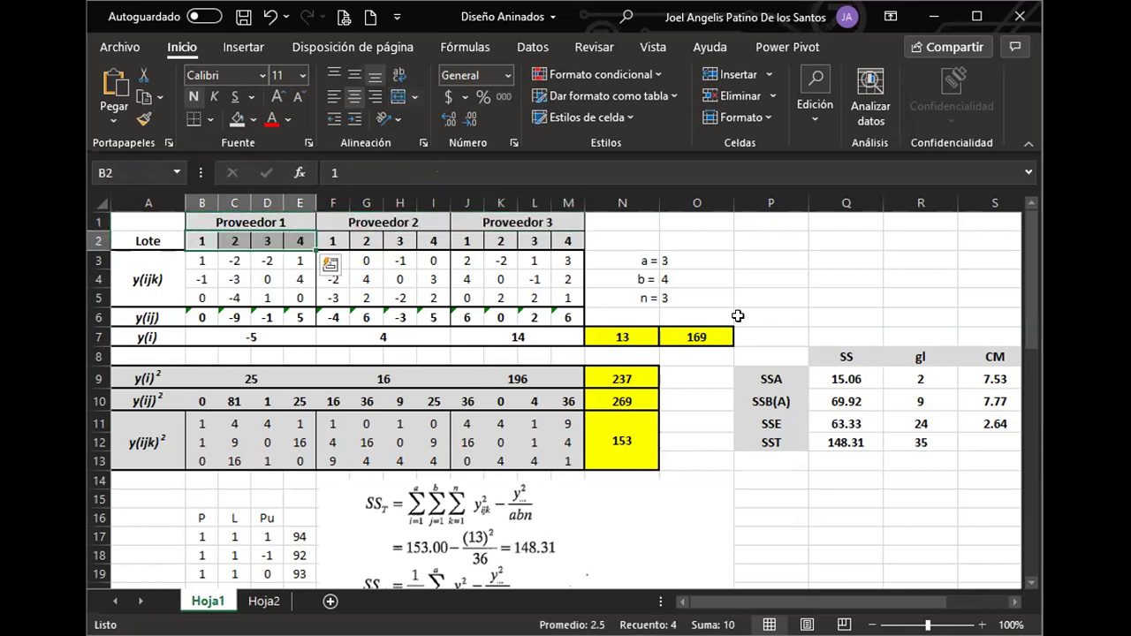
click(691, 281)
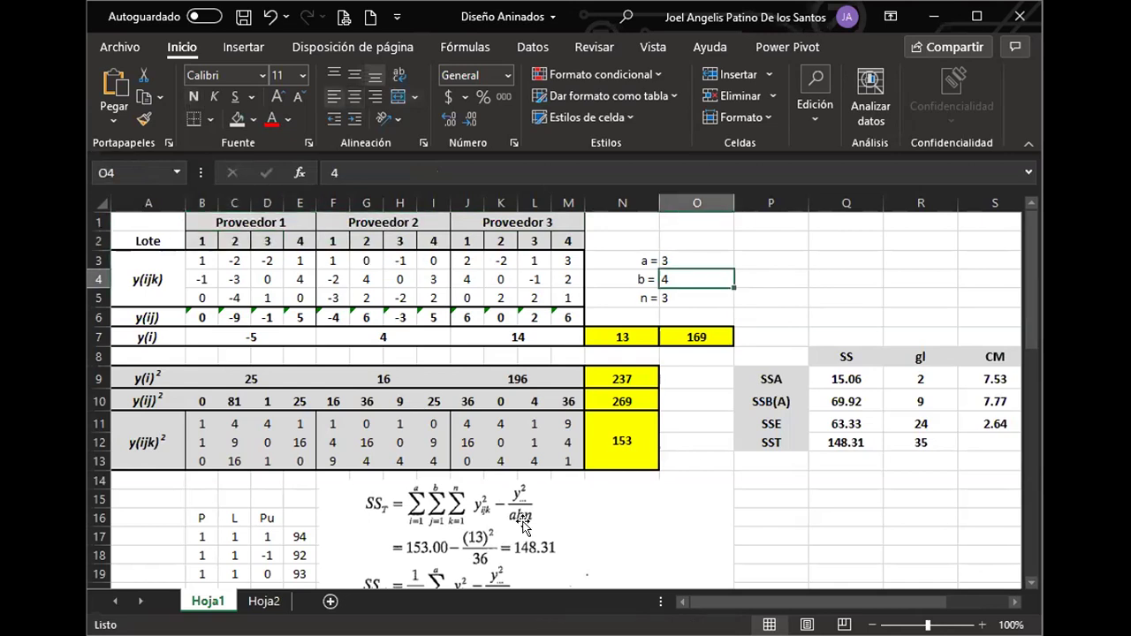
drag(202, 261, 201, 298)
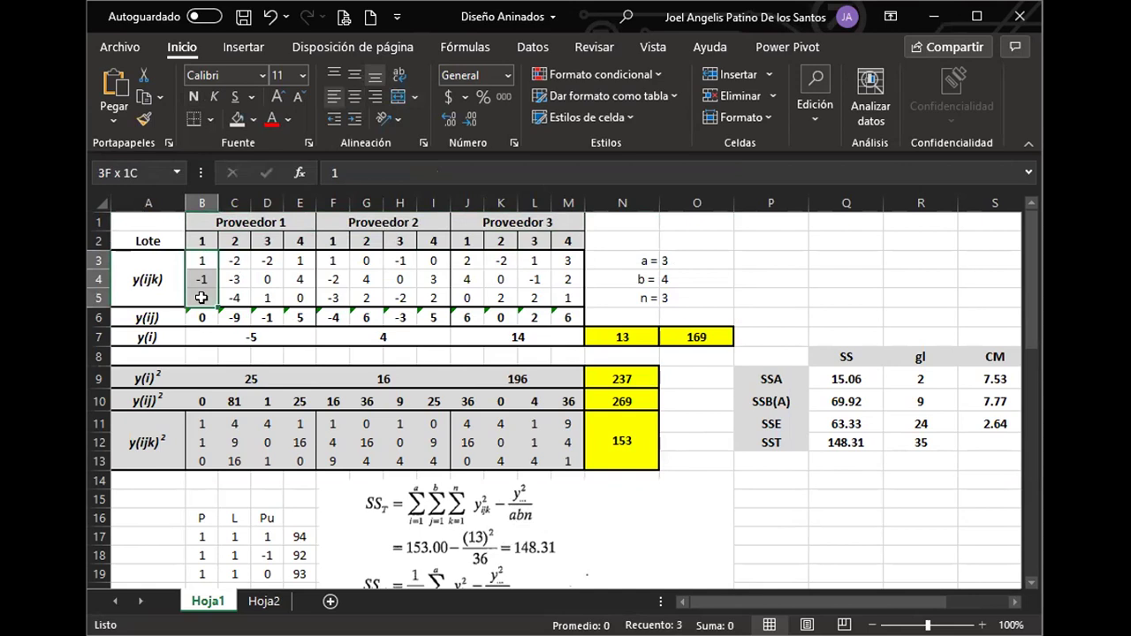
drag(201, 298, 202, 299)
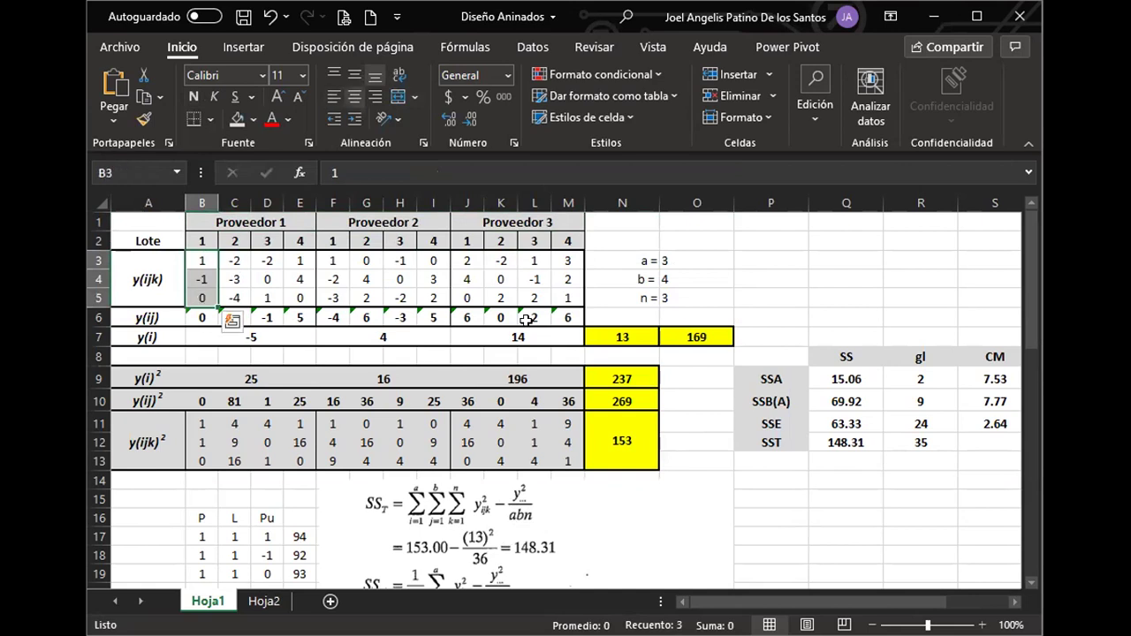
Check a, b and n in O3:O5 and the SST formula in Q12, and shift the formulas image slightly to the right.
click(681, 262)
click(681, 281)
click(681, 297)
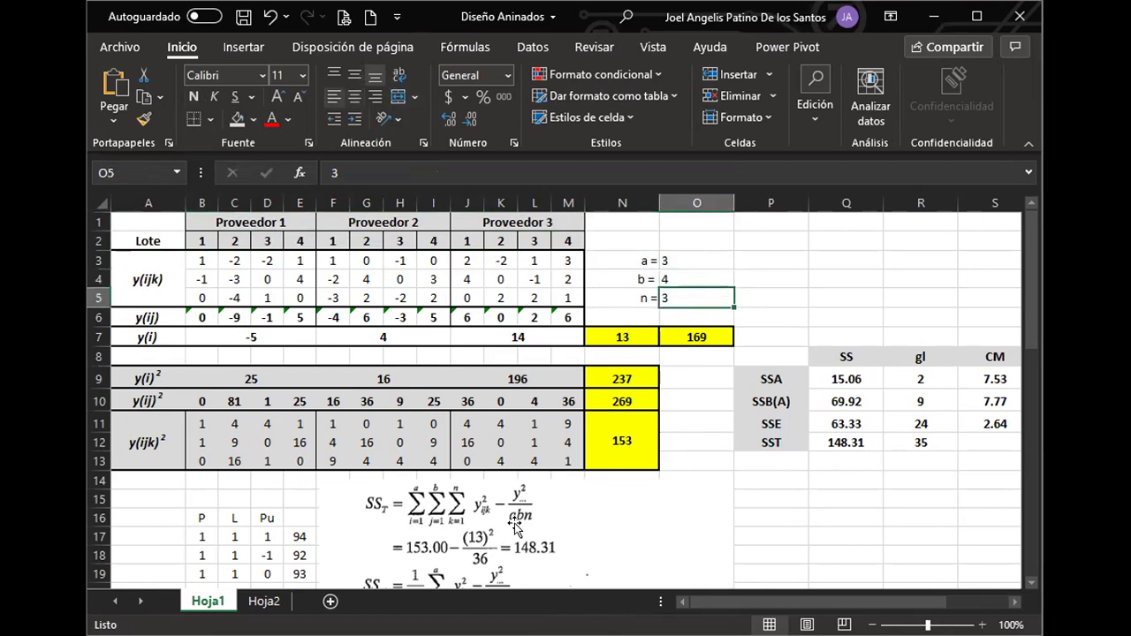
scroll(499, 493, down, 1)
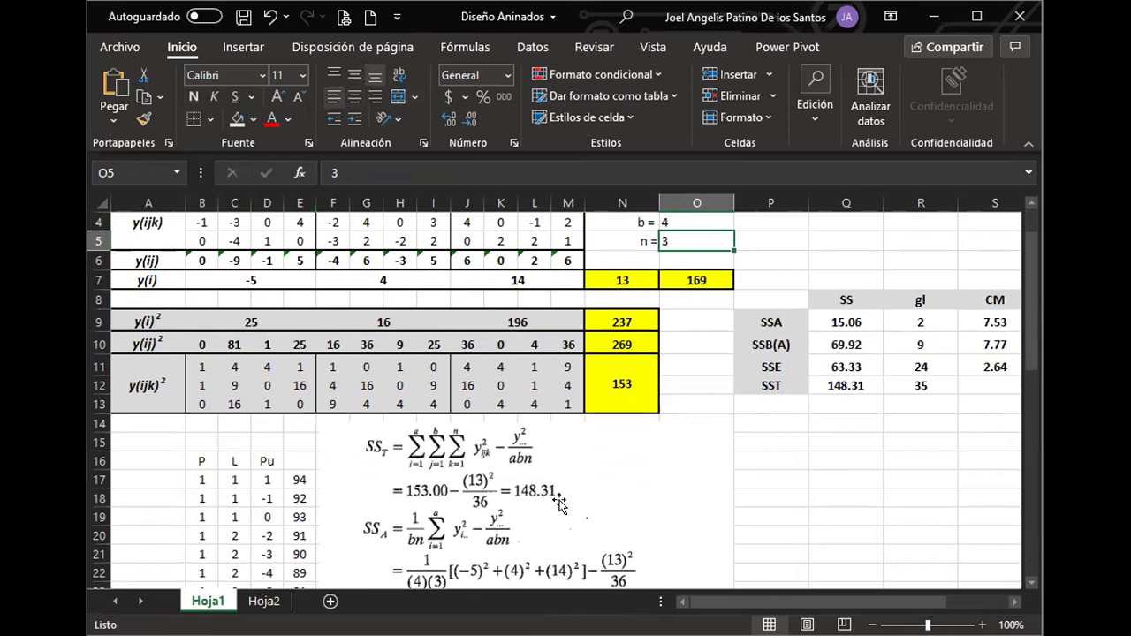
click(848, 386)
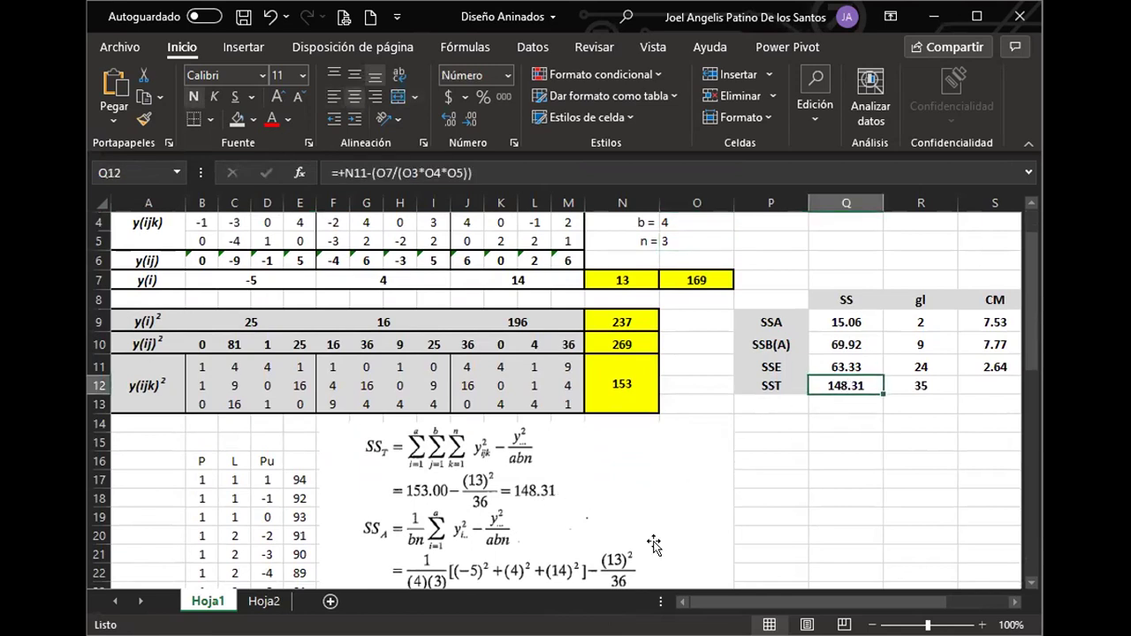
drag(846, 520, 689, 515)
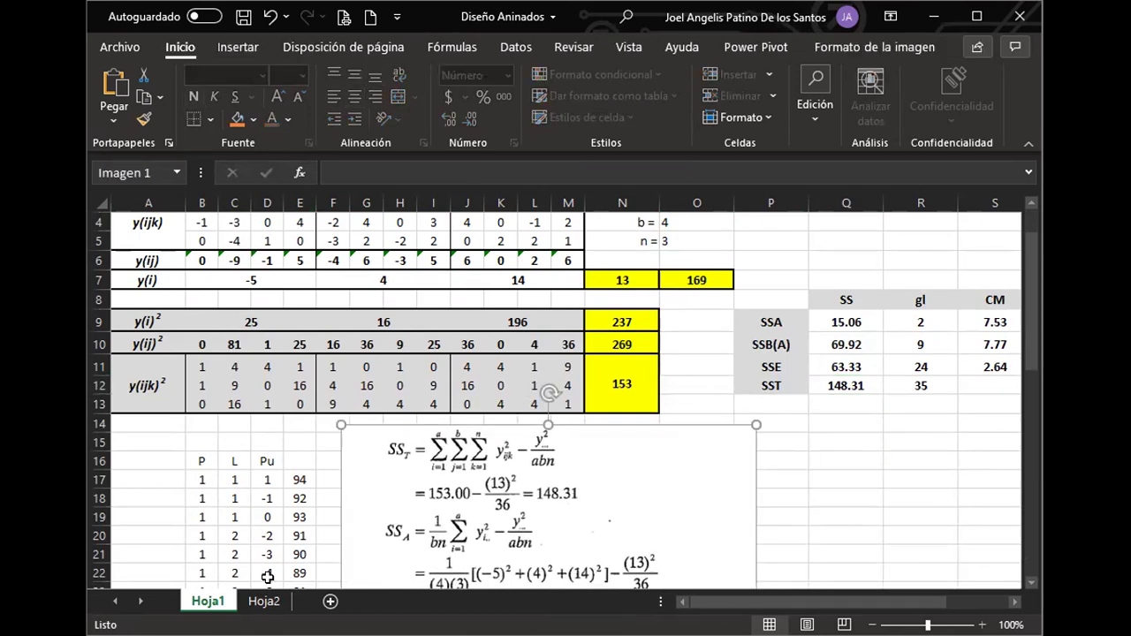
scroll(515, 491, down, 1)
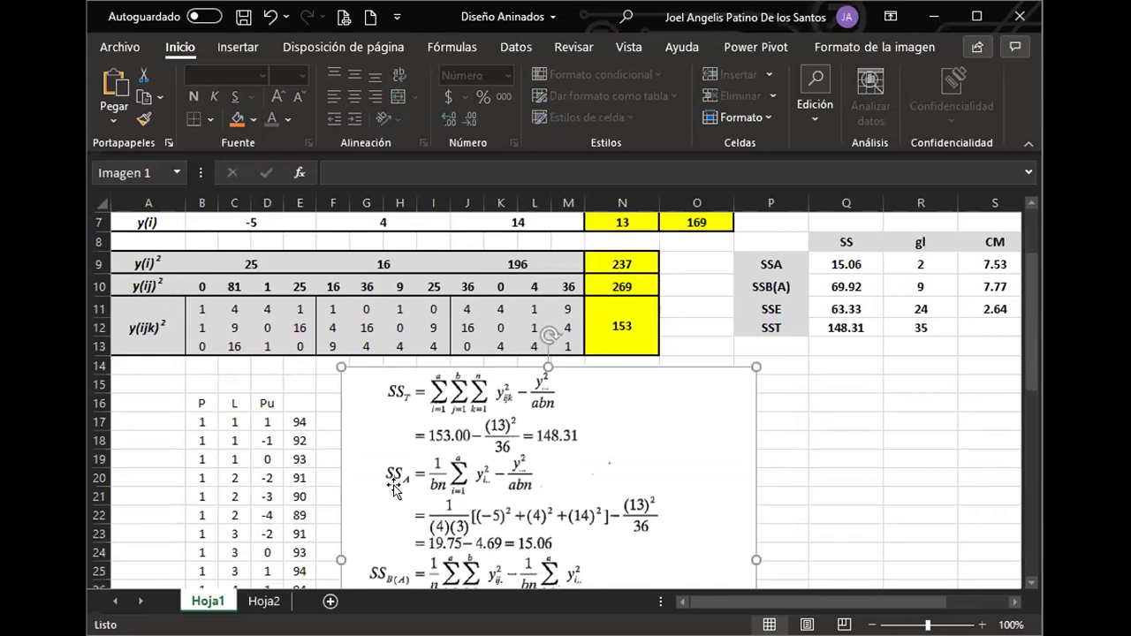
On Hoja2, move the sum of the squared deviations from B20 to C24.
click(264, 602)
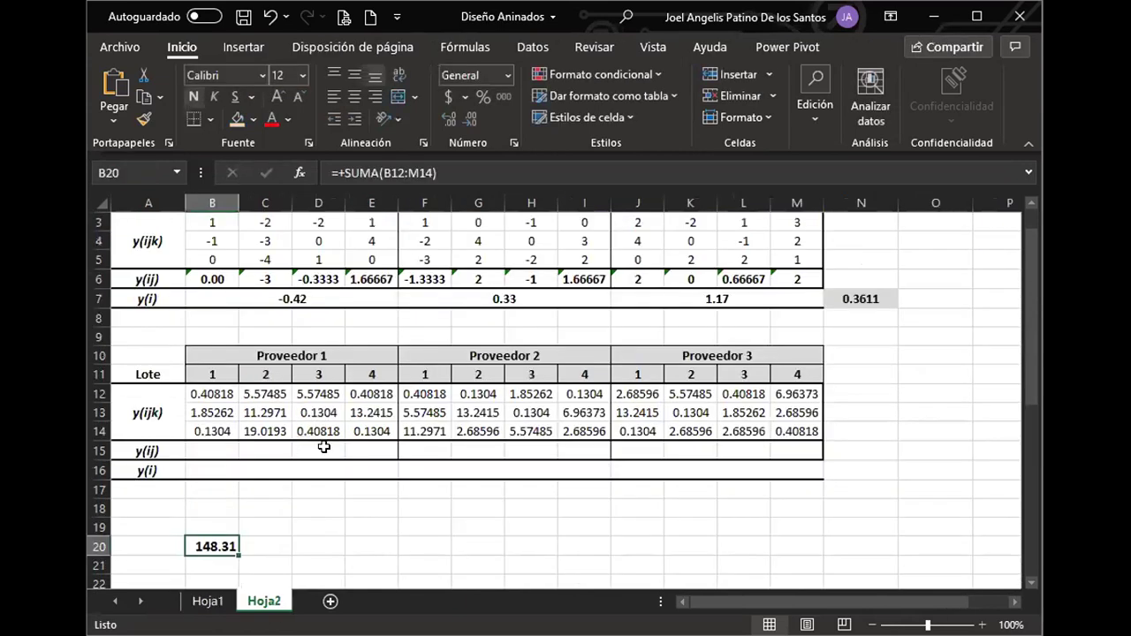
scroll(774, 427, up, 1)
scroll(554, 454, down, 4)
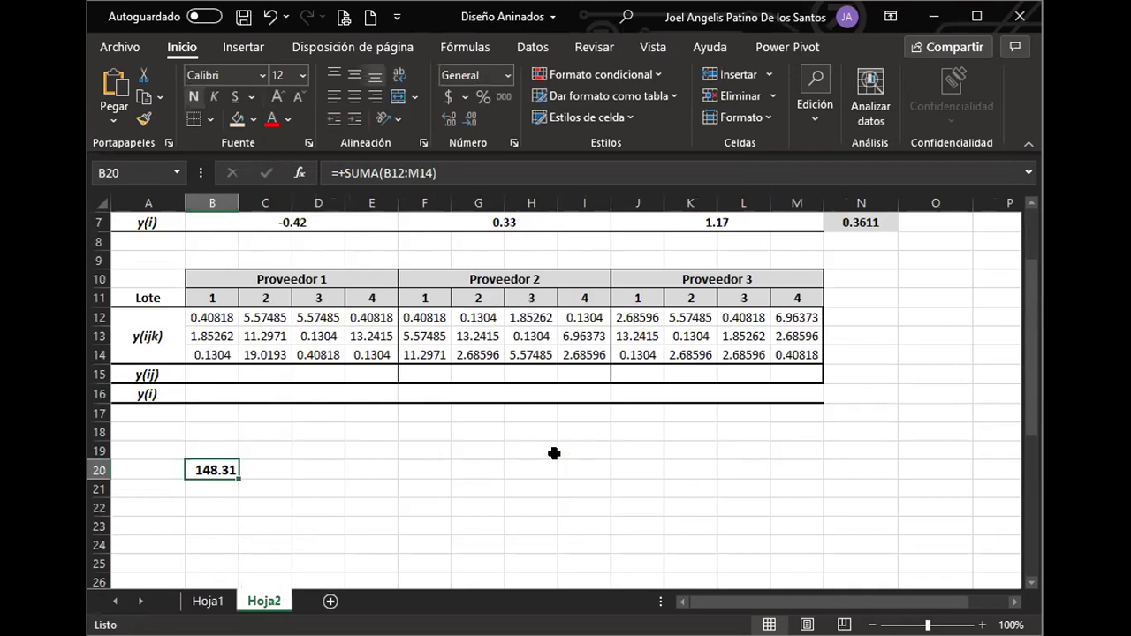
click(371, 412)
click(216, 355)
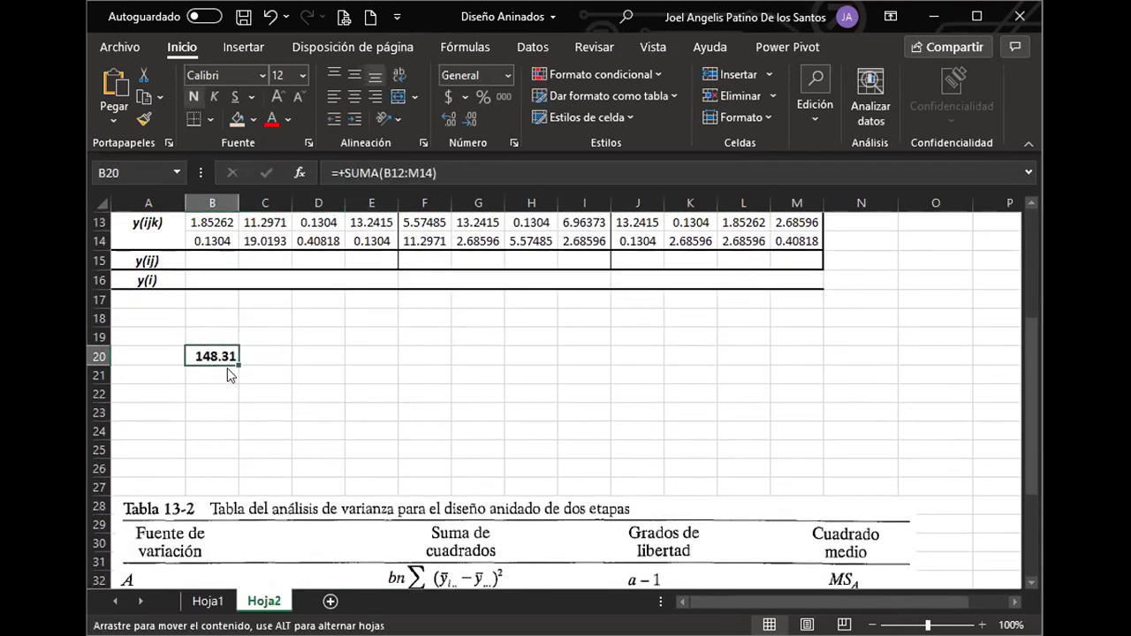
drag(262, 429, 266, 431)
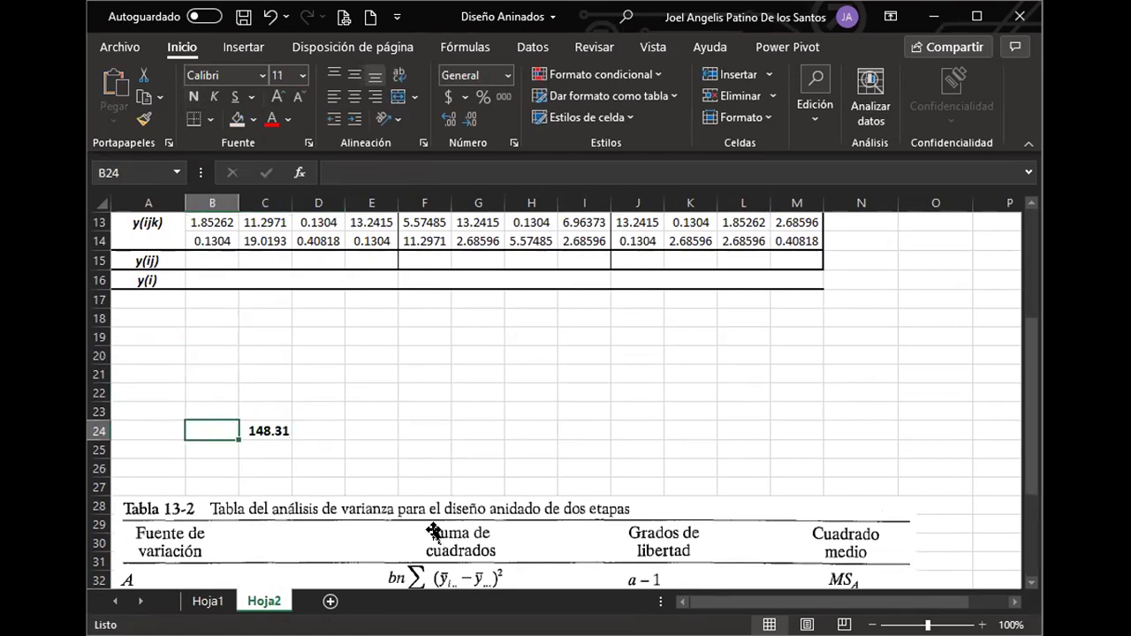
Label the relocated sum of squares with Total in B24.
text(SST)
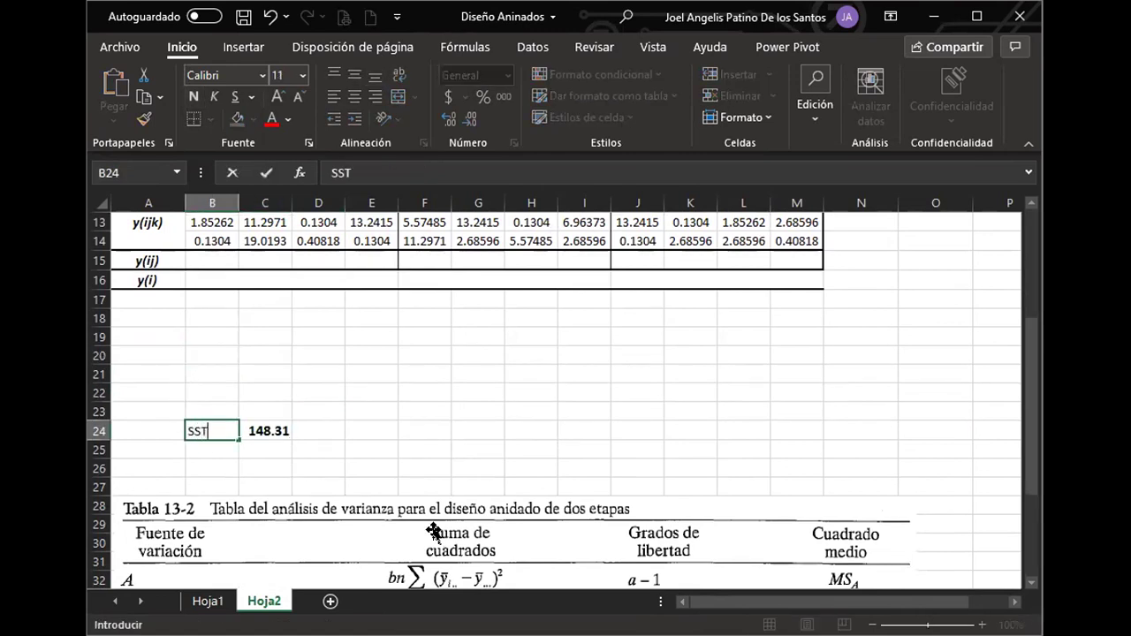
key(Up)
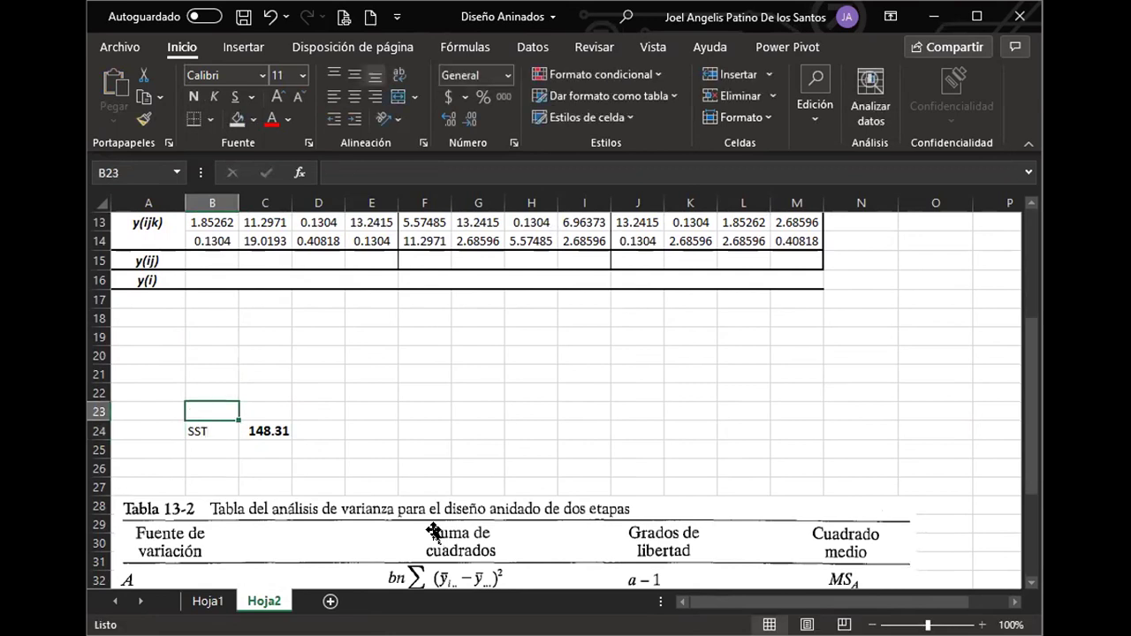
click(219, 429)
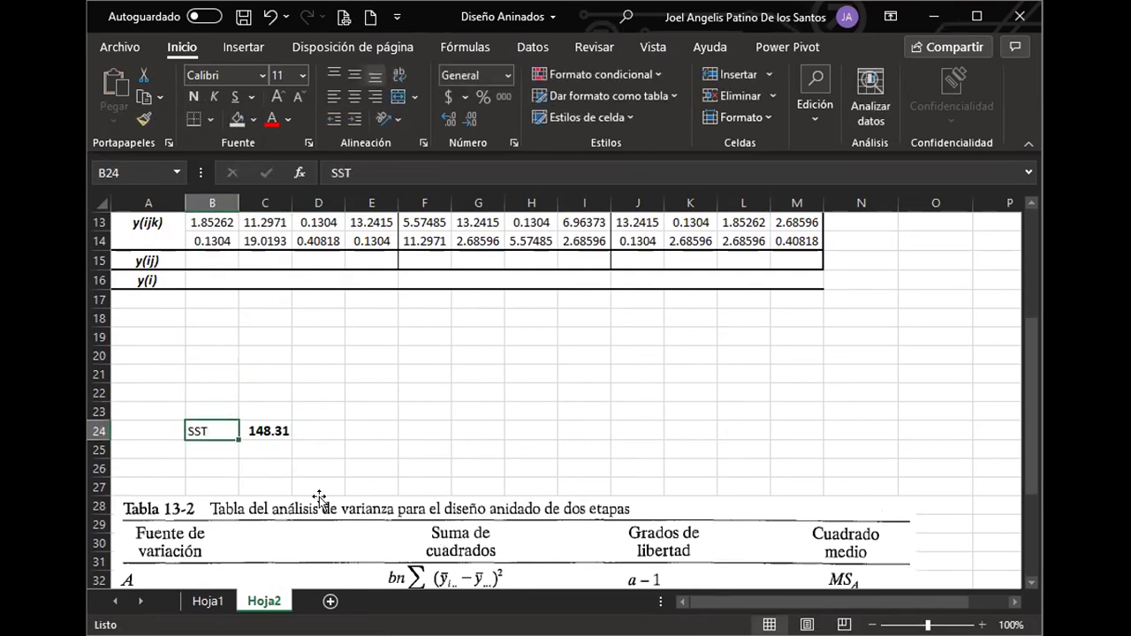
text(Total)
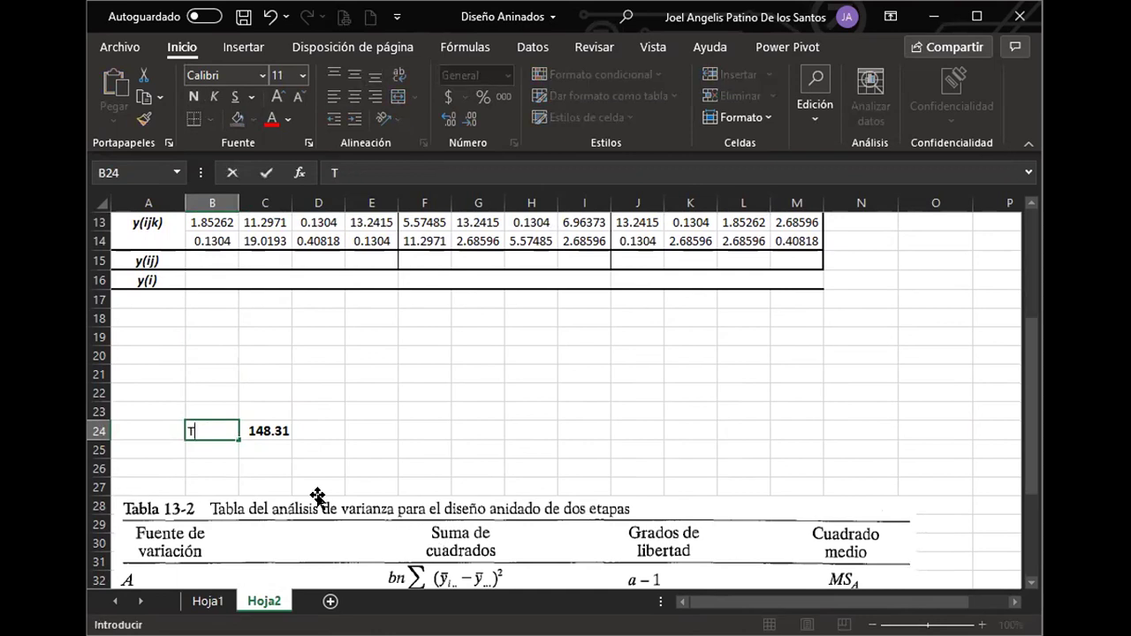
key(Return)
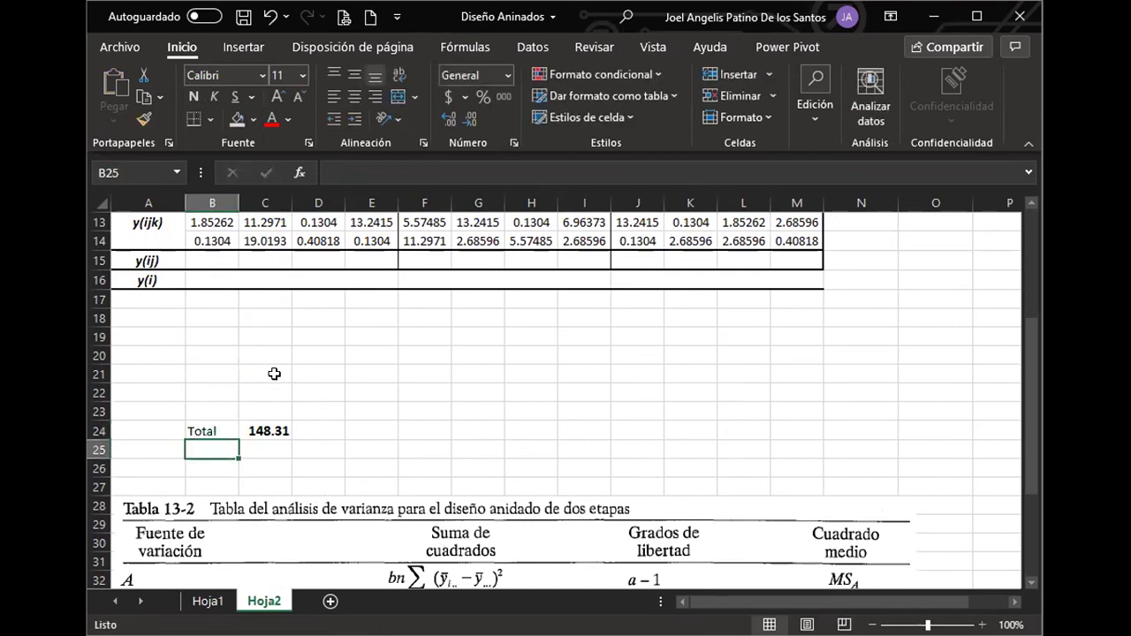
Enter the column header SS in C19 above the sum of squares.
click(264, 350)
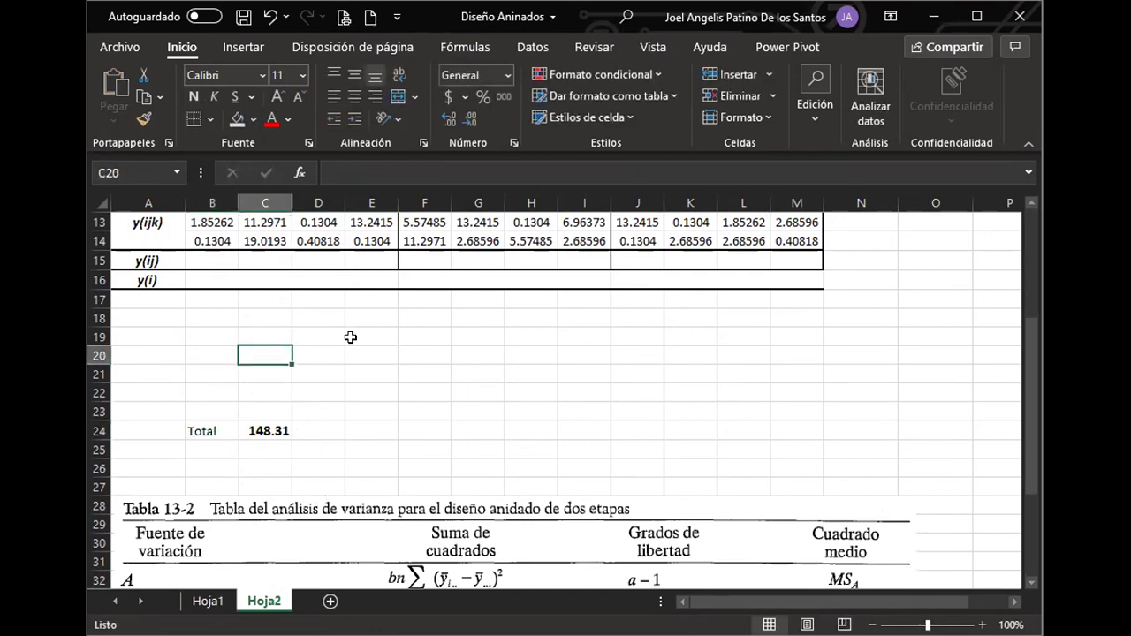
click(282, 331)
text(SS)
key(Return)
click(282, 330)
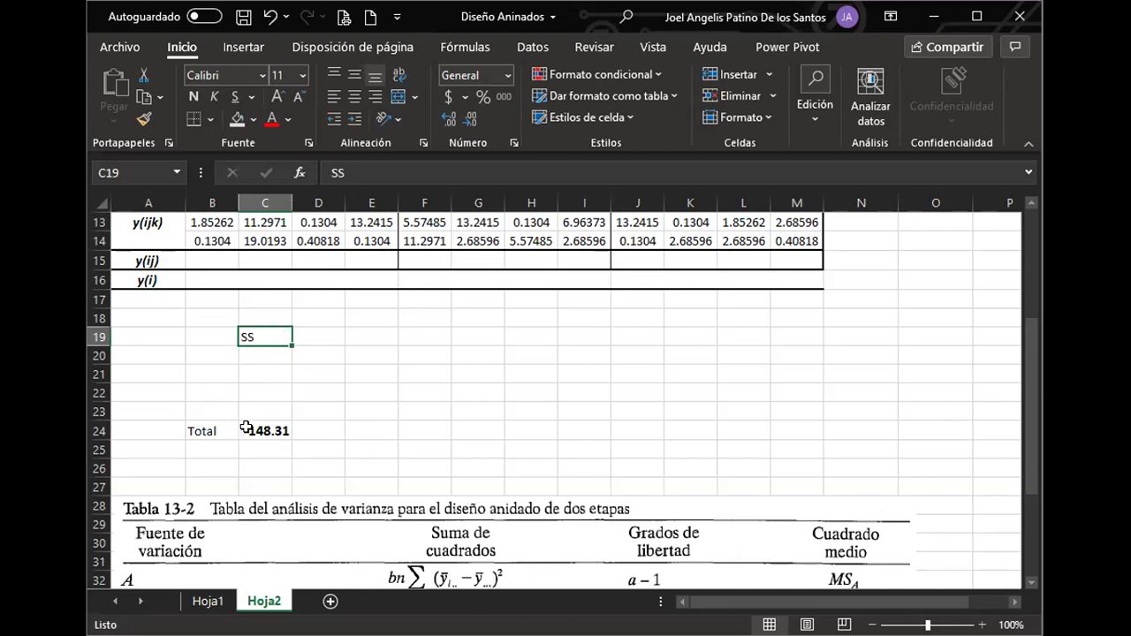
Move the Tabla 13-2 image up to review its sum-of-squares formulas and leave it just below the Total row.
click(356, 525)
drag(355, 525, 358, 326)
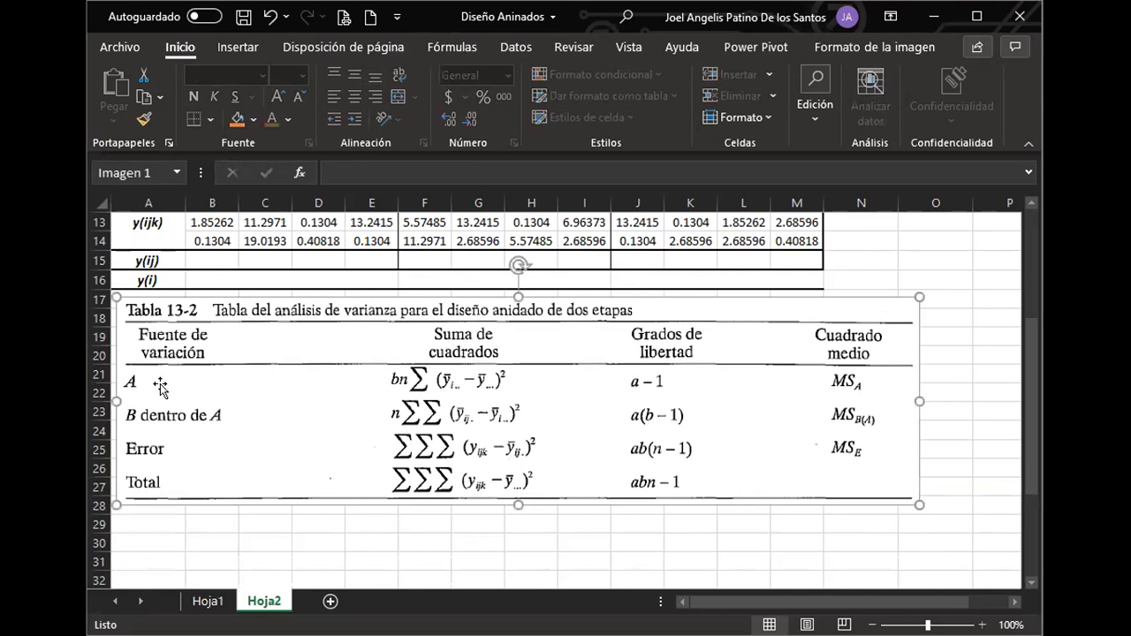
drag(342, 389, 354, 461)
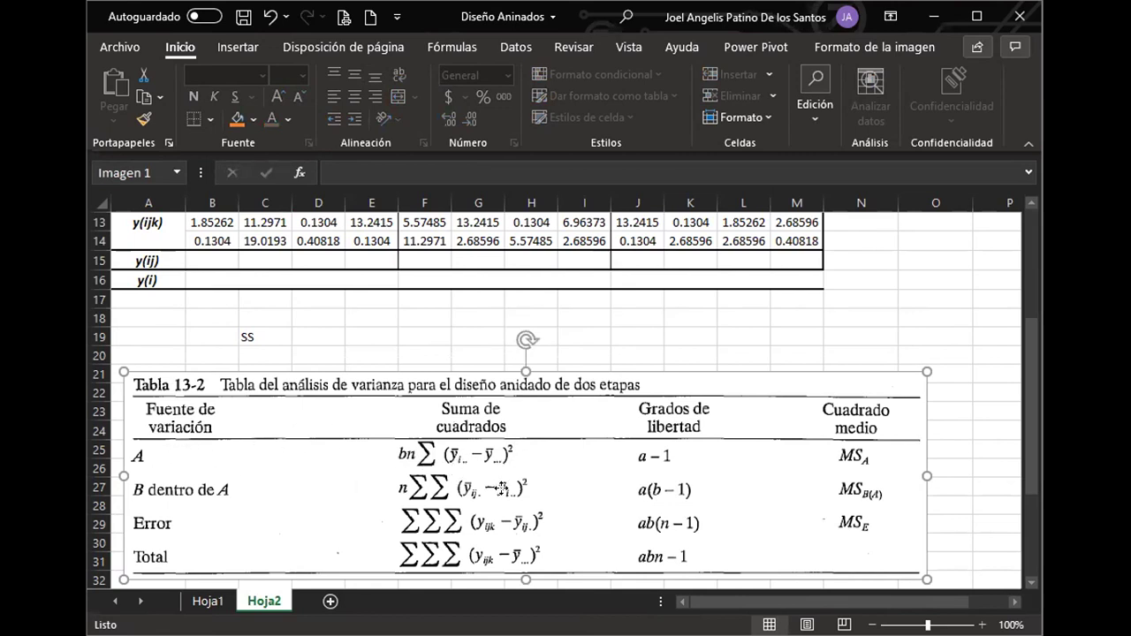
drag(497, 484, 486, 565)
Check the three supplier averages in row 7 that enter the sum of squares for A.
scroll(387, 439, up, 4)
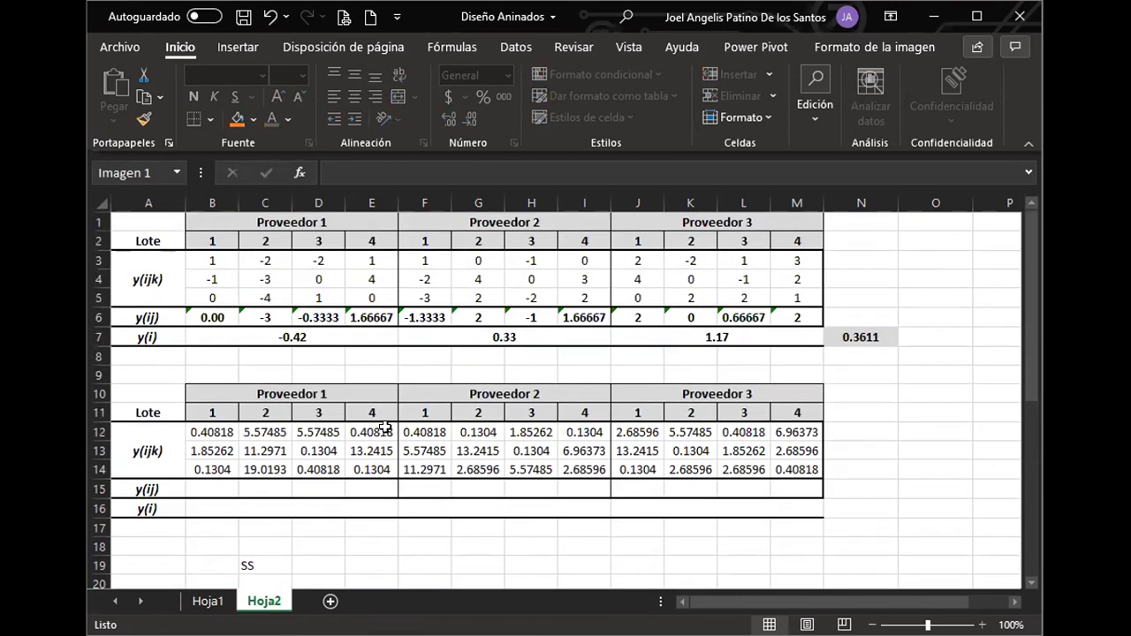
click(277, 338)
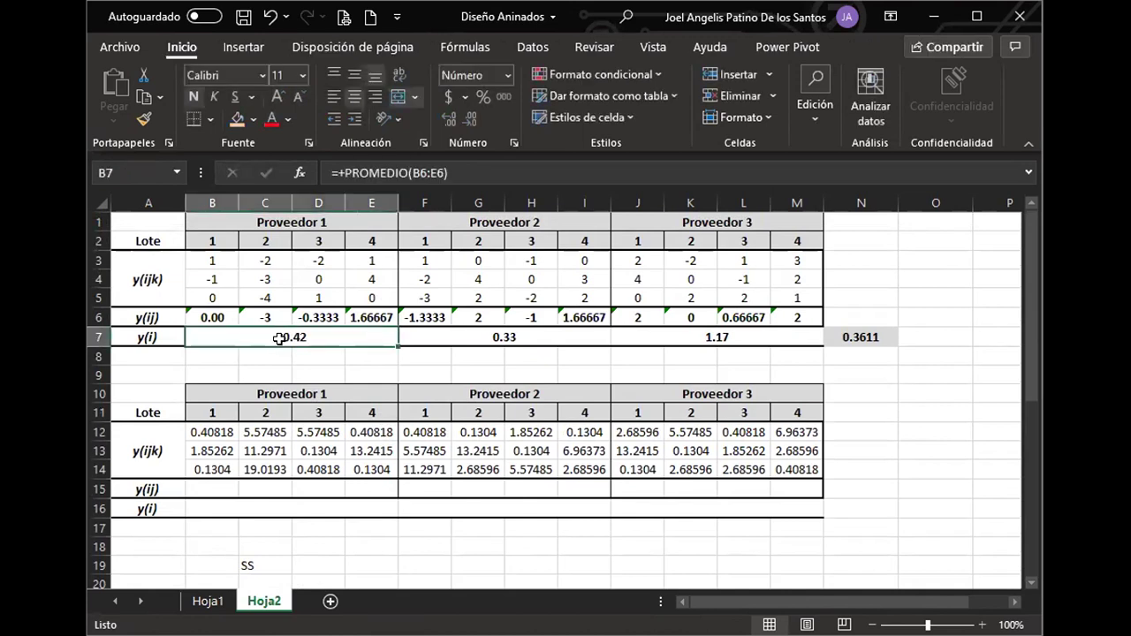
click(499, 339)
click(696, 337)
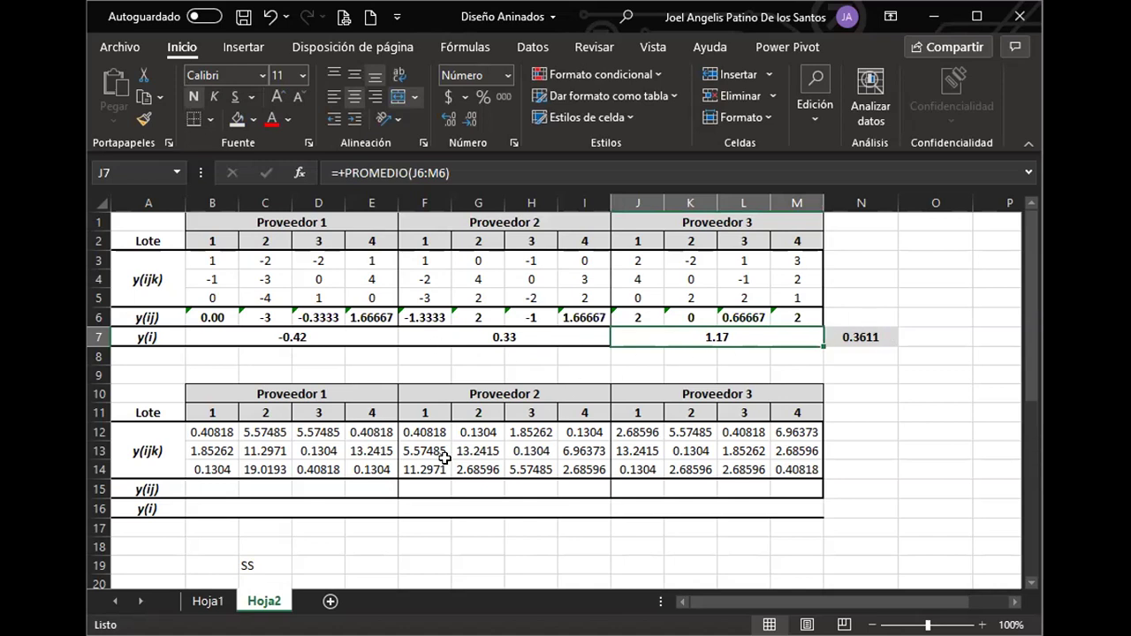
drag(288, 337, 722, 337)
Compute Proveedor 1's squared deviation from the grand mean in B16 with =+POTENCIA((B7-$N$7),2).
click(275, 509)
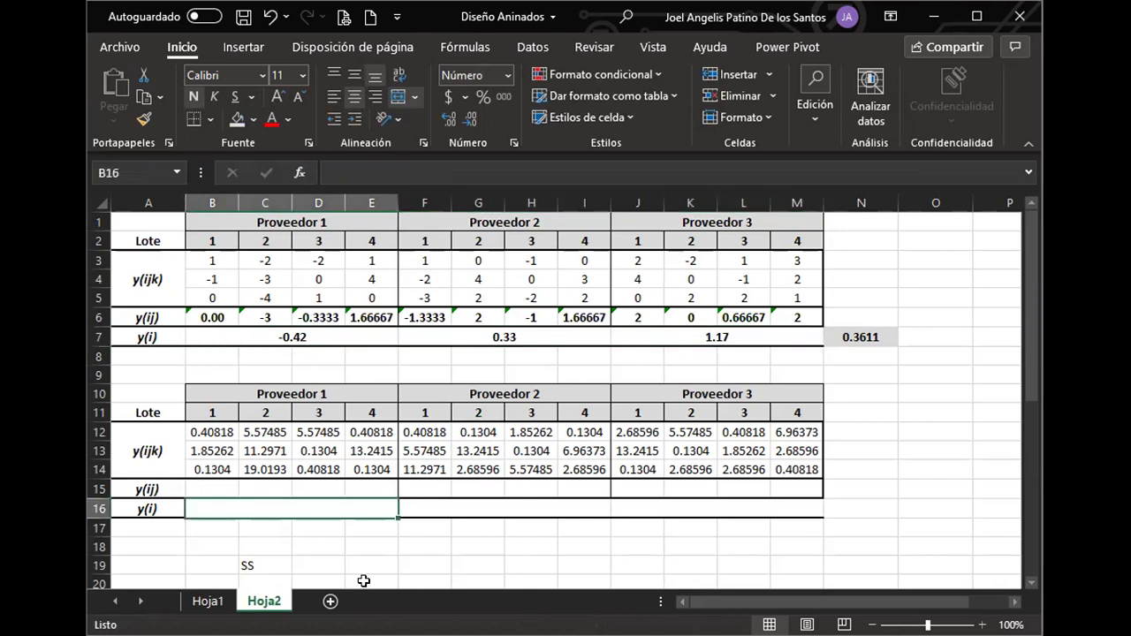
text(+)
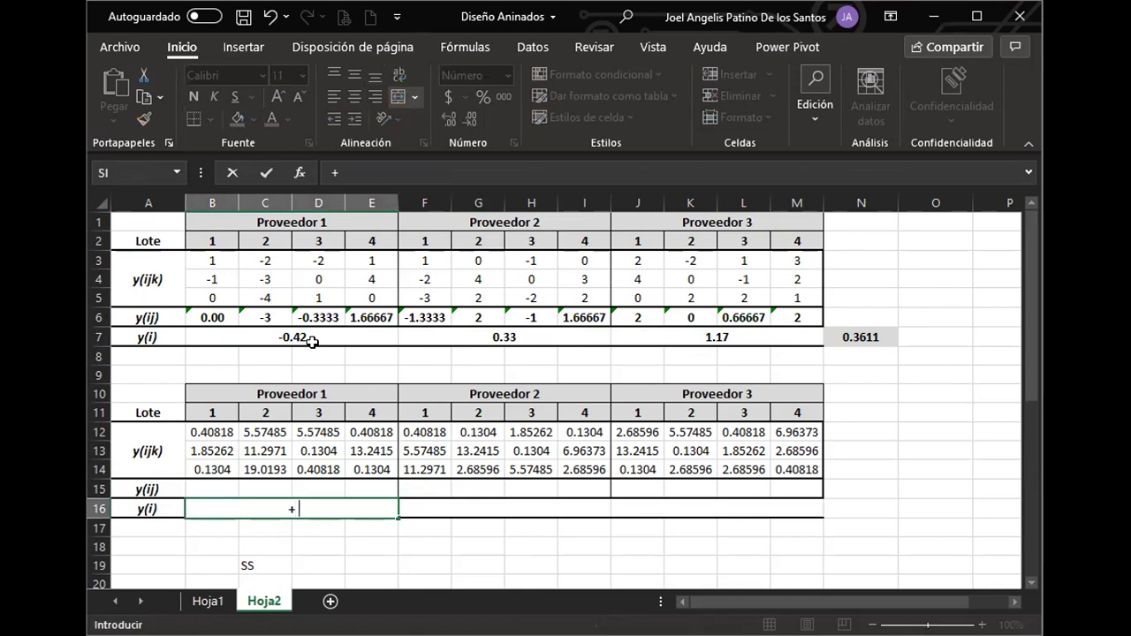
text(POTENCIA(()
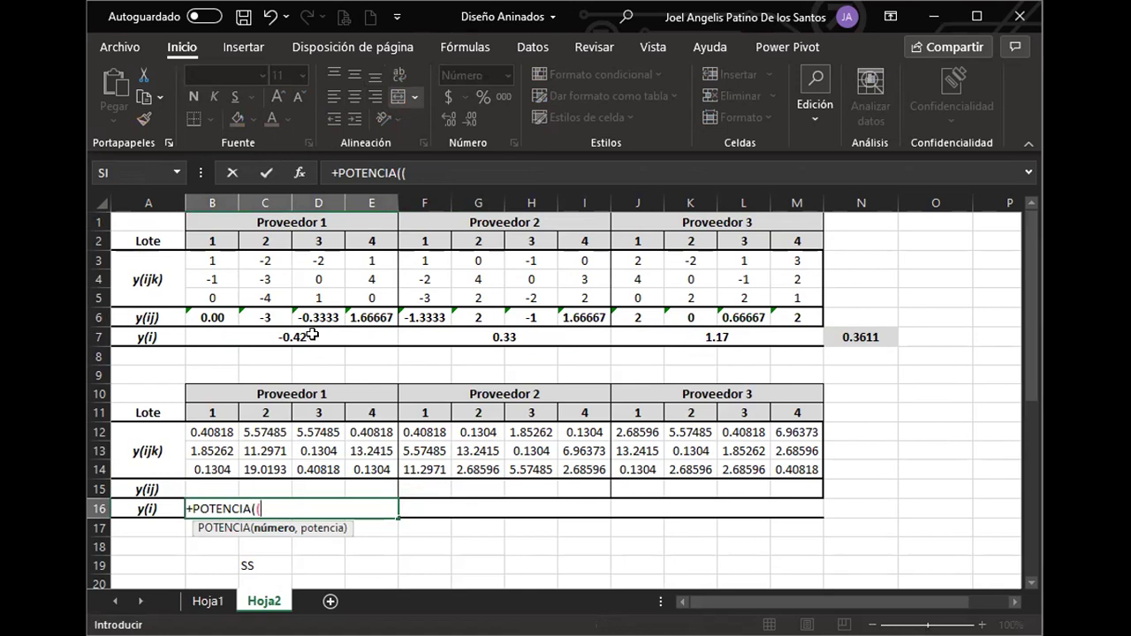
click(312, 339)
text(-)
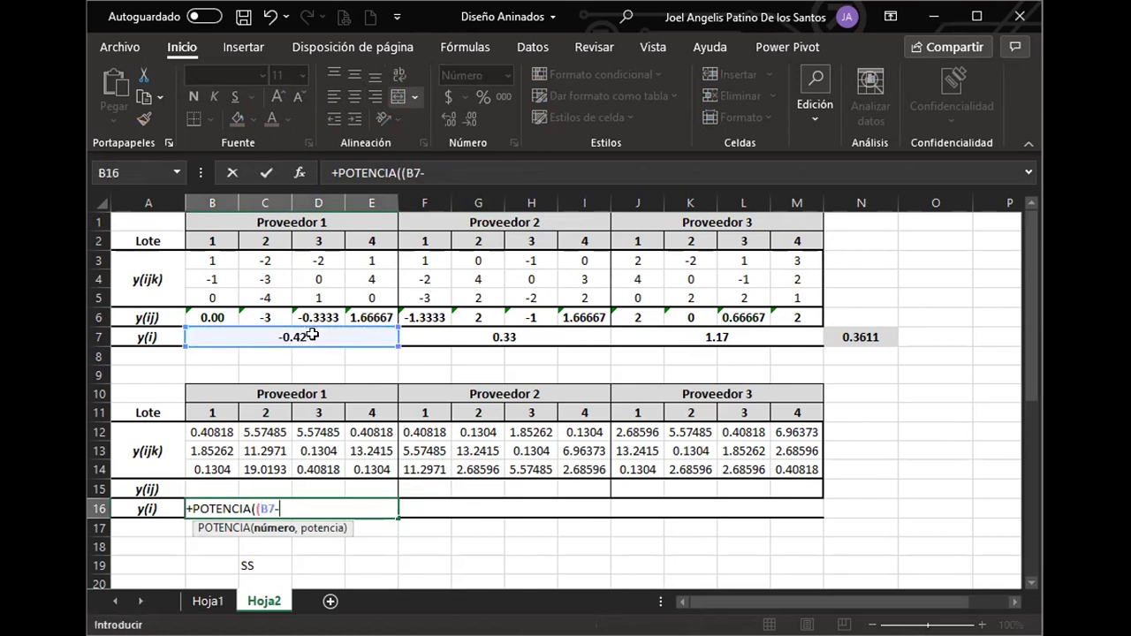
click(842, 336)
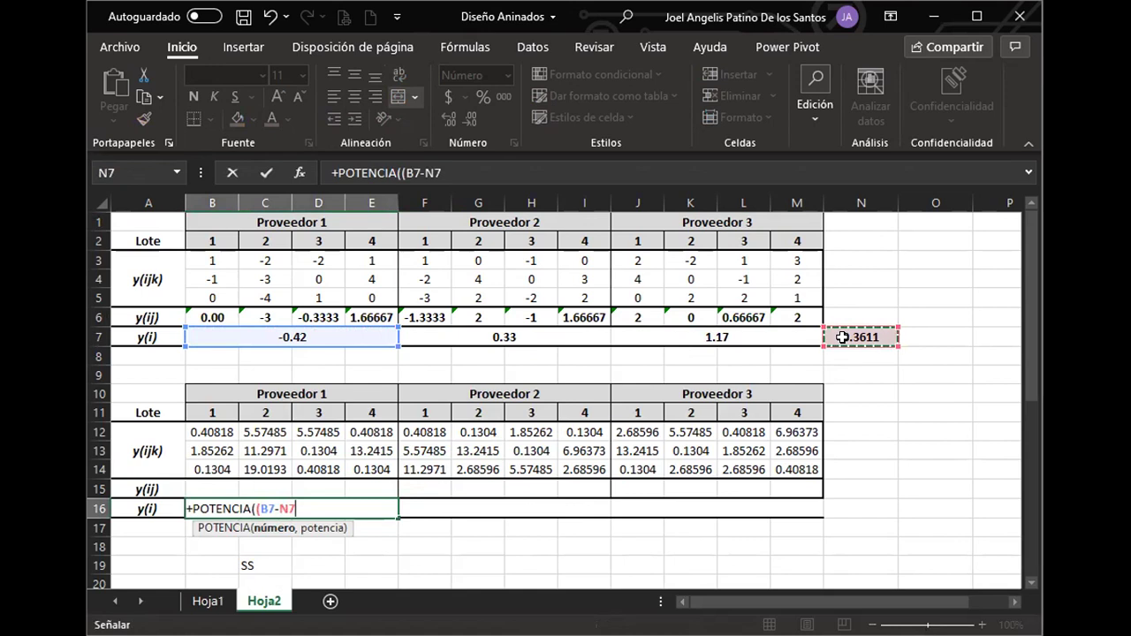
key(F4)
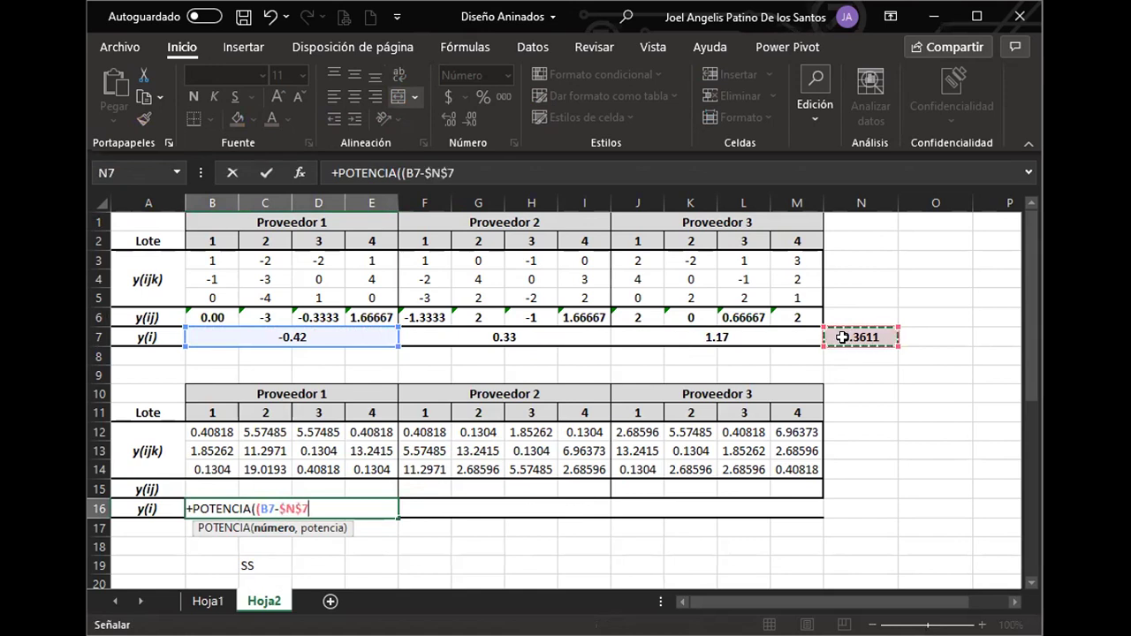
text())
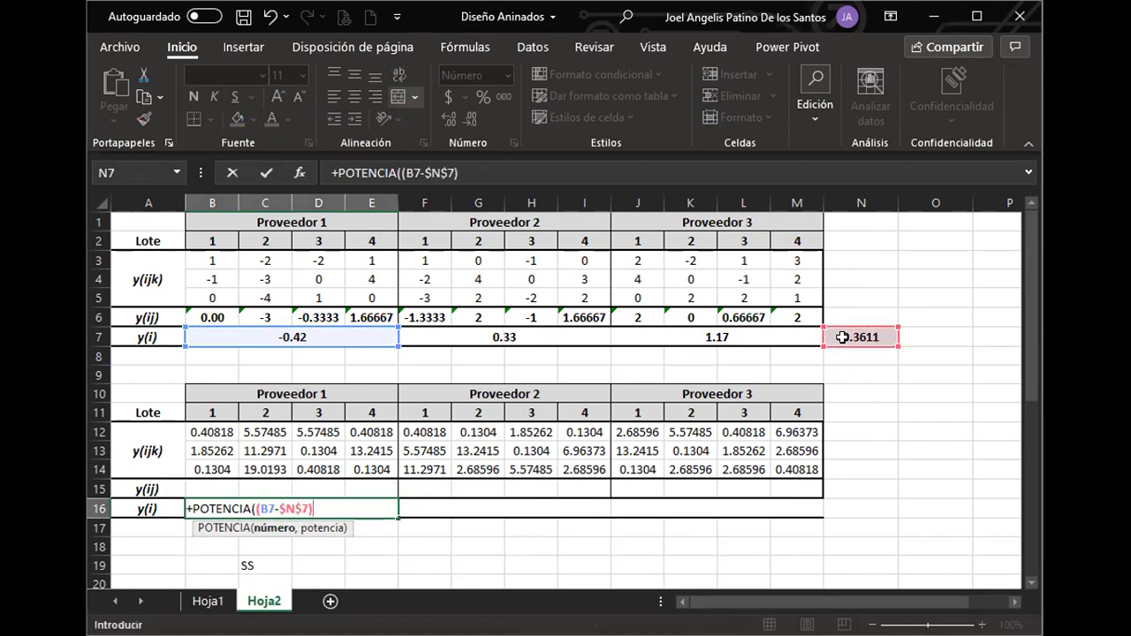
text(,2)
key(Return)
key(Return)
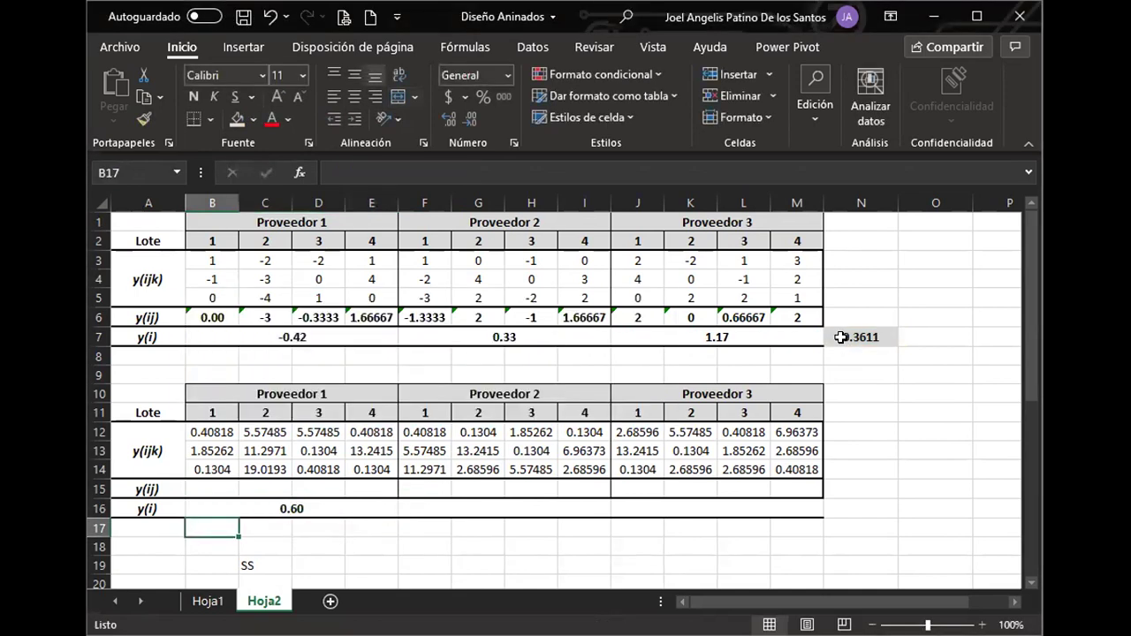
Copy the squared-deviation formula from B16 to Proveedor 2 and Proveedor 3 in F16:M16, pasting formulas only.
click(334, 504)
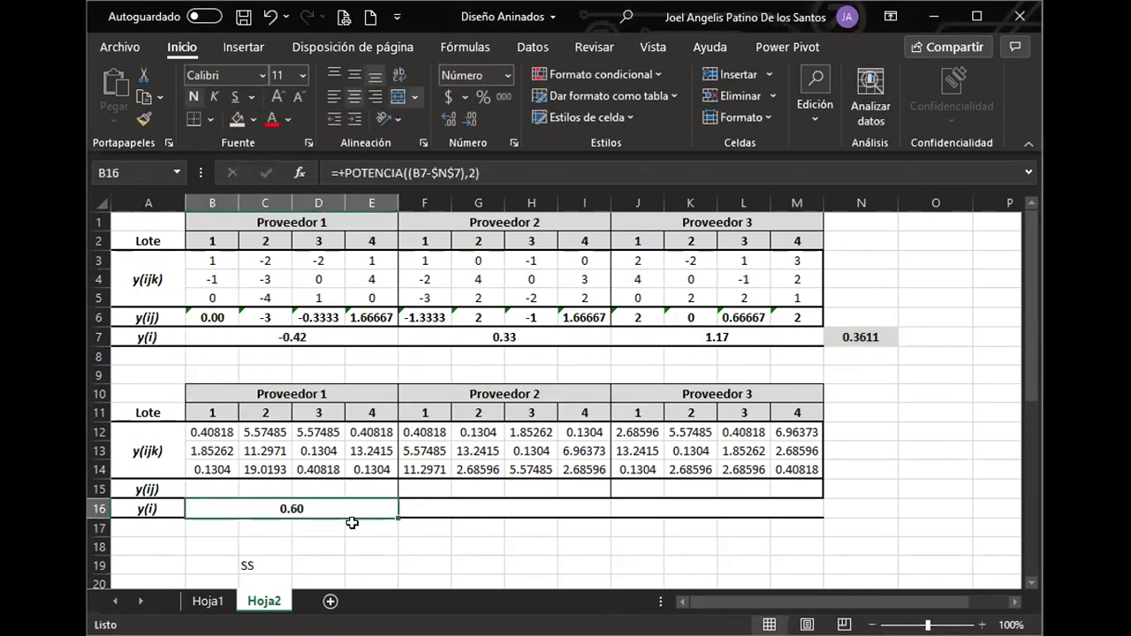
key(ctrl+c)
drag(469, 514, 703, 513)
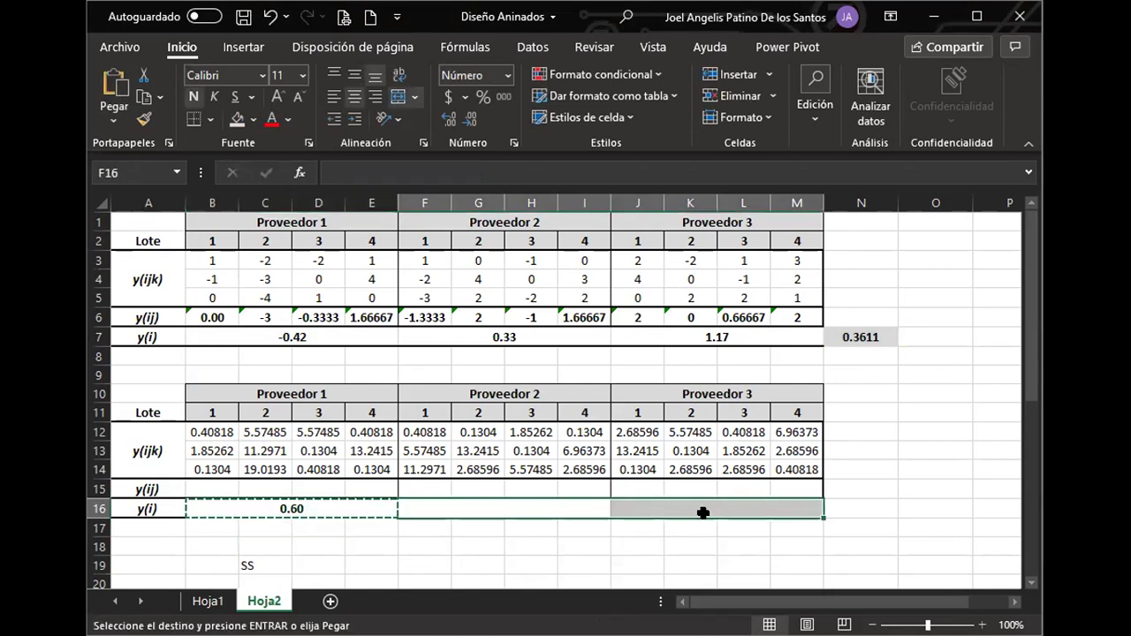
right_click(545, 502)
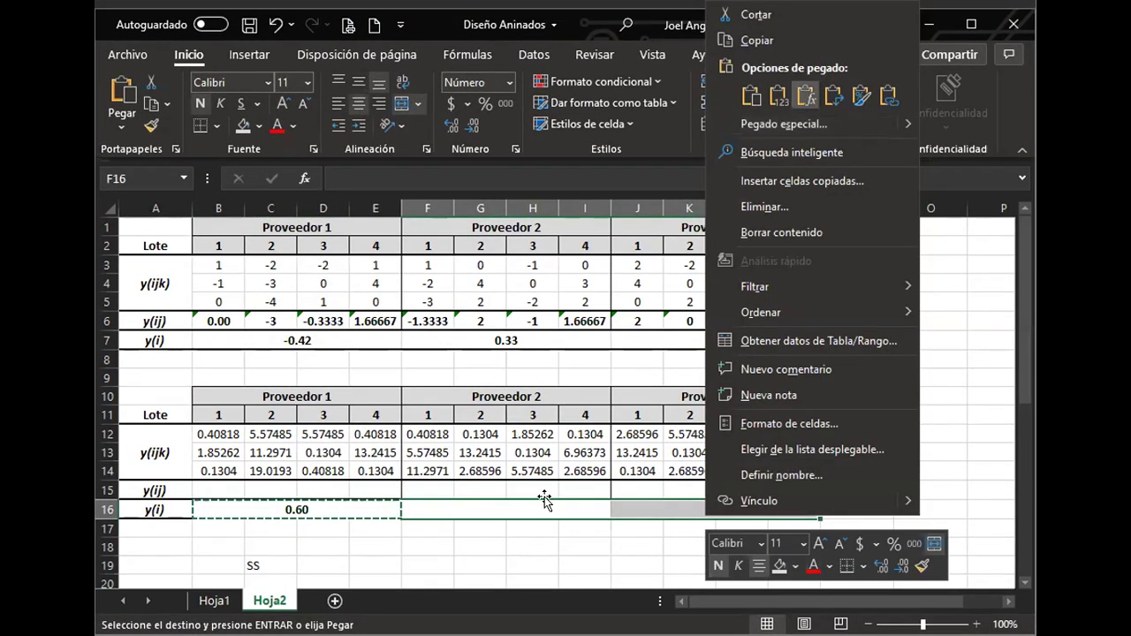
key(Return)
click(530, 528)
Check the three suppliers' squared deviations in row 16 that make up the sum of squares for A.
drag(340, 507, 739, 506)
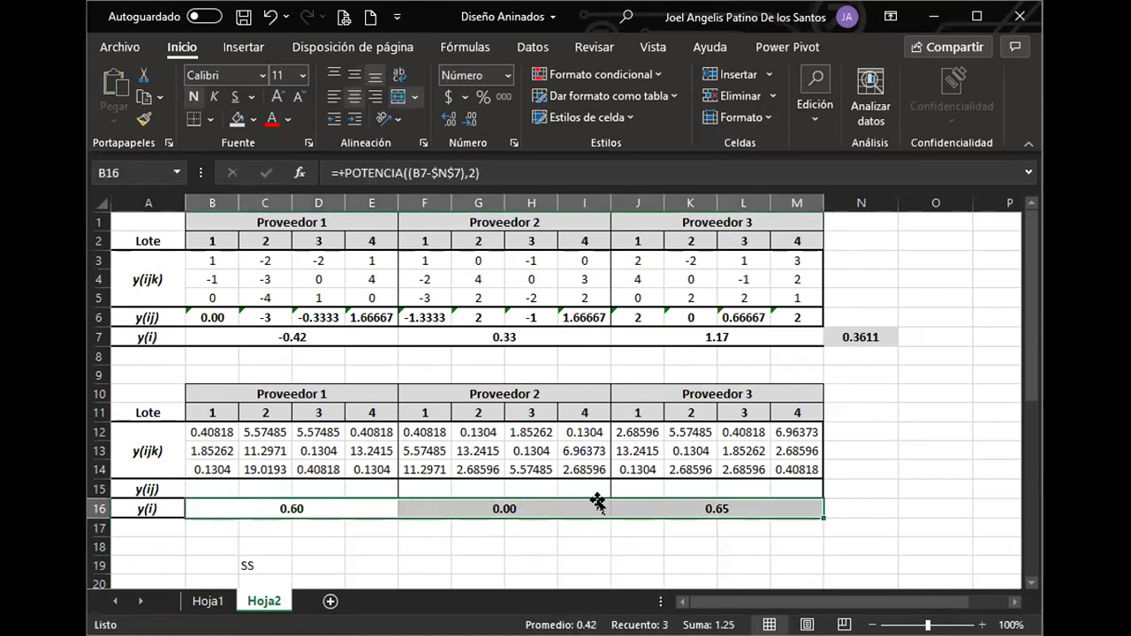
click(860, 513)
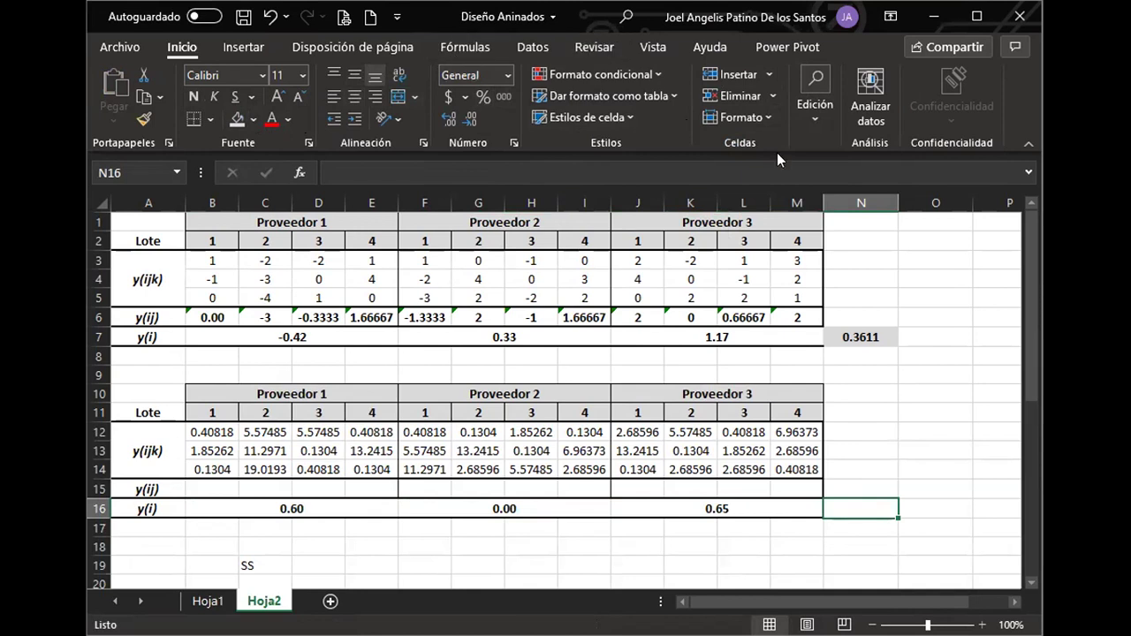
drag(278, 509, 875, 506)
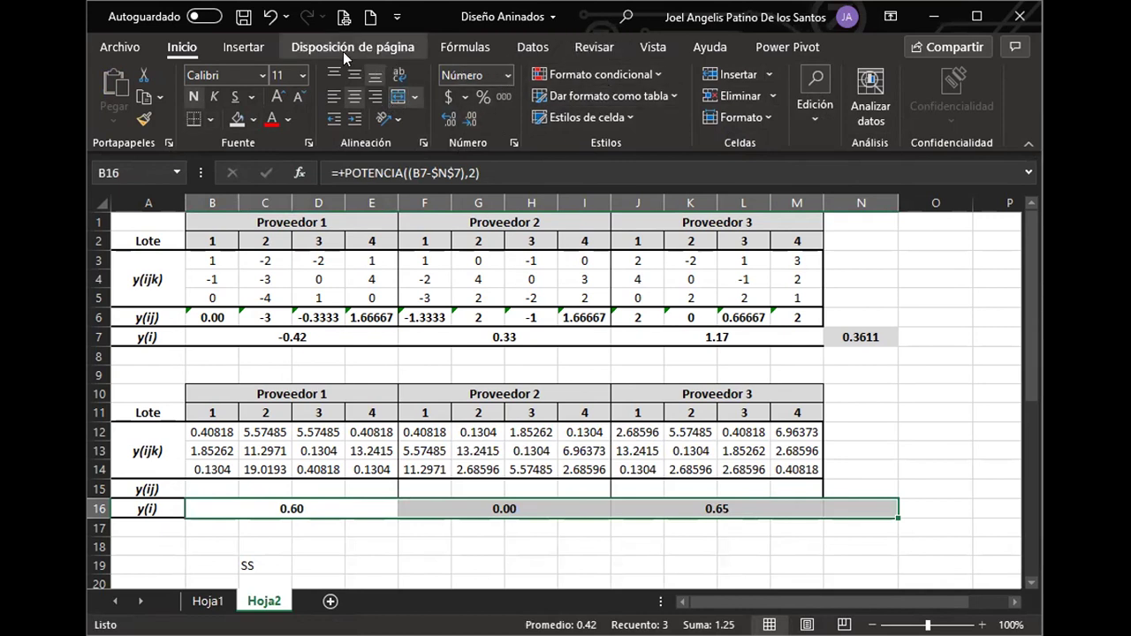
click(872, 549)
Add the three suppliers' squared deviations in N16 with =+J16+F16+B16.
click(867, 502)
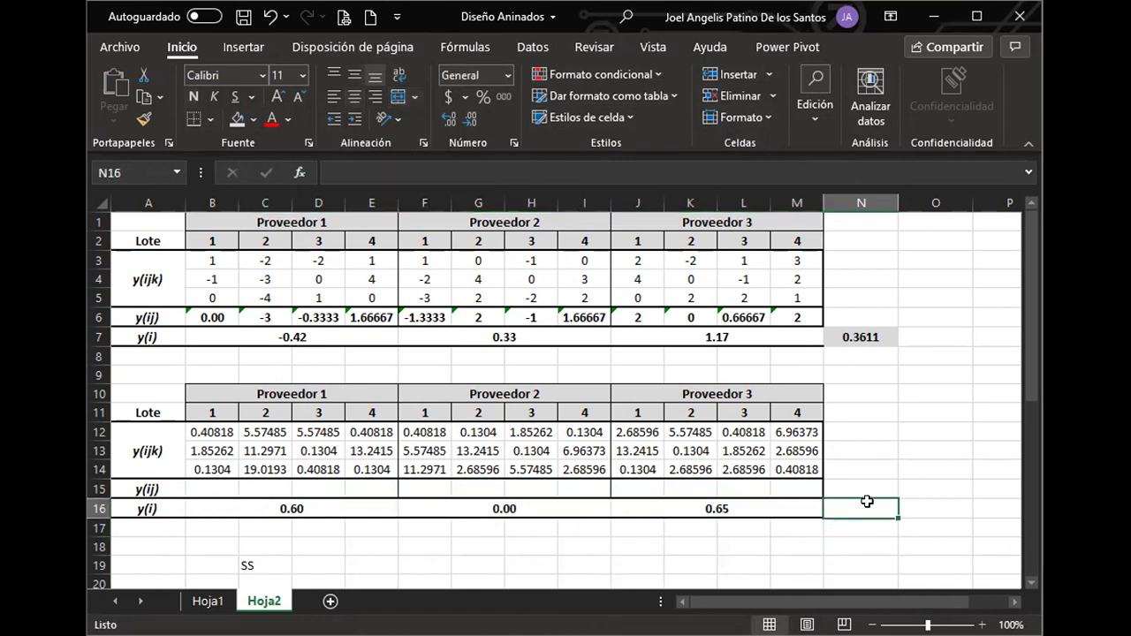
text(+)
click(751, 508)
text(+)
click(531, 489)
click(485, 502)
text(+)
click(337, 510)
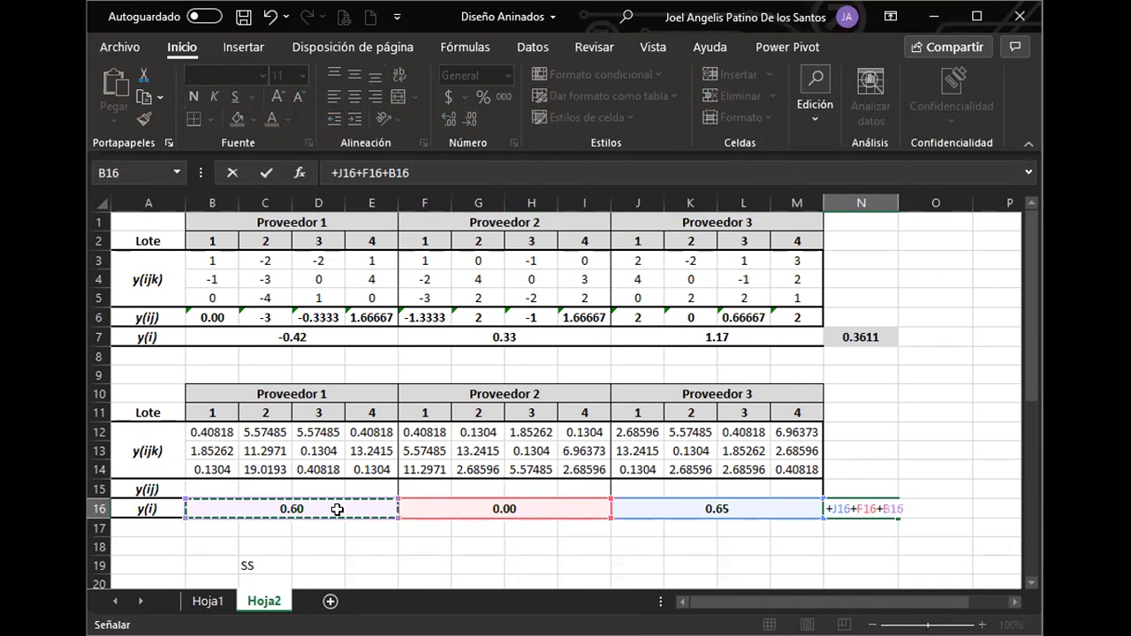
key(Return)
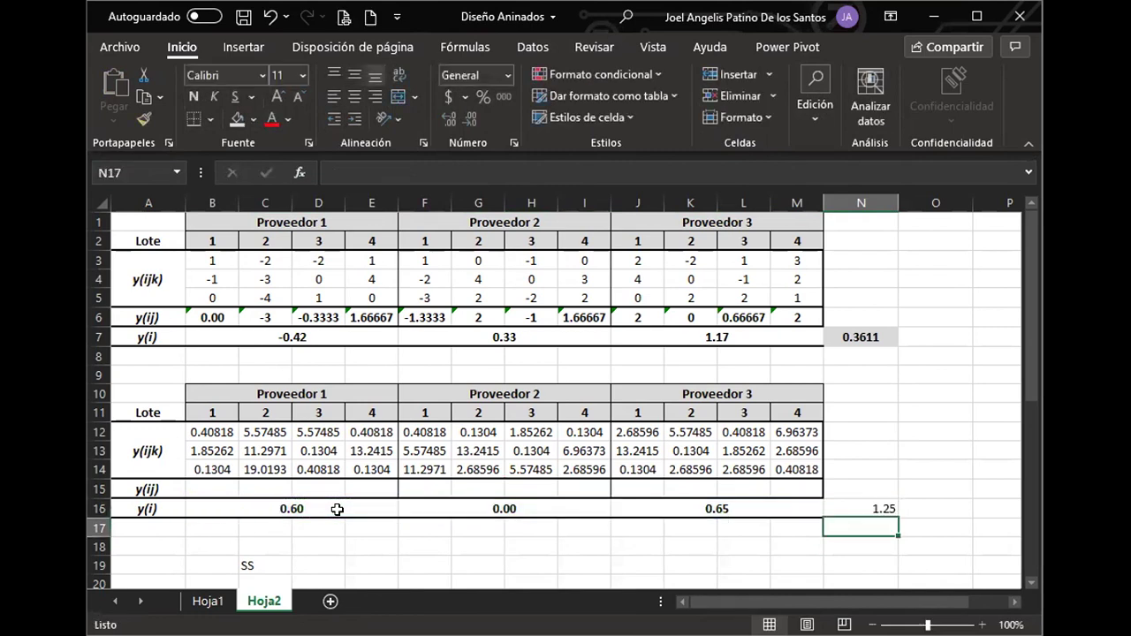
Copy the formatting of the grand mean in N7 onto the sum in N16.
click(844, 511)
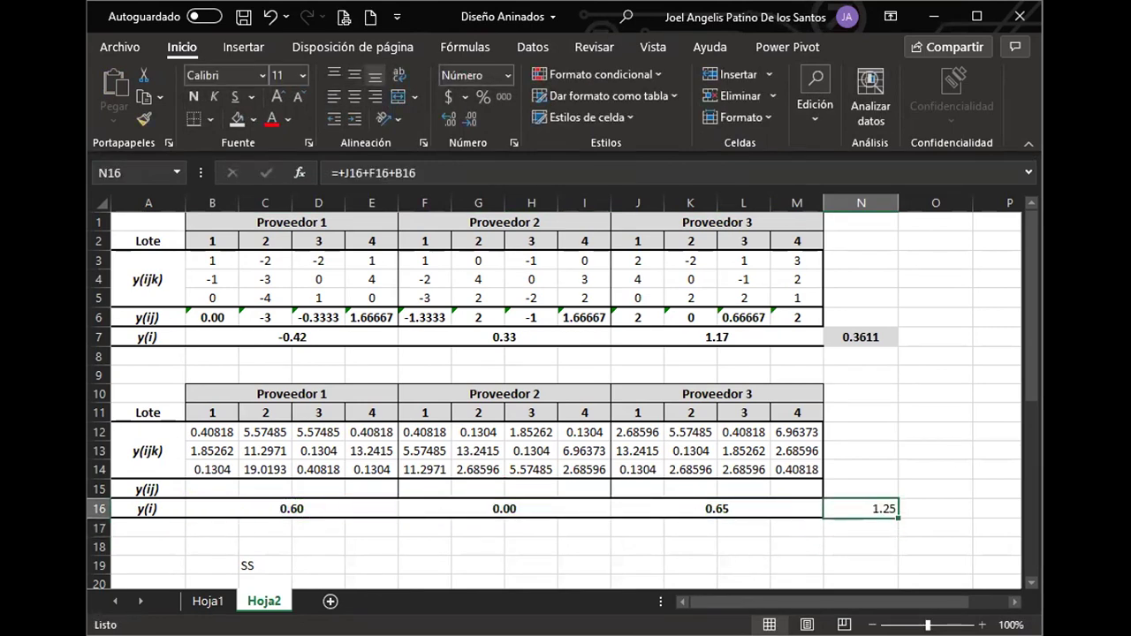
click(850, 341)
click(145, 120)
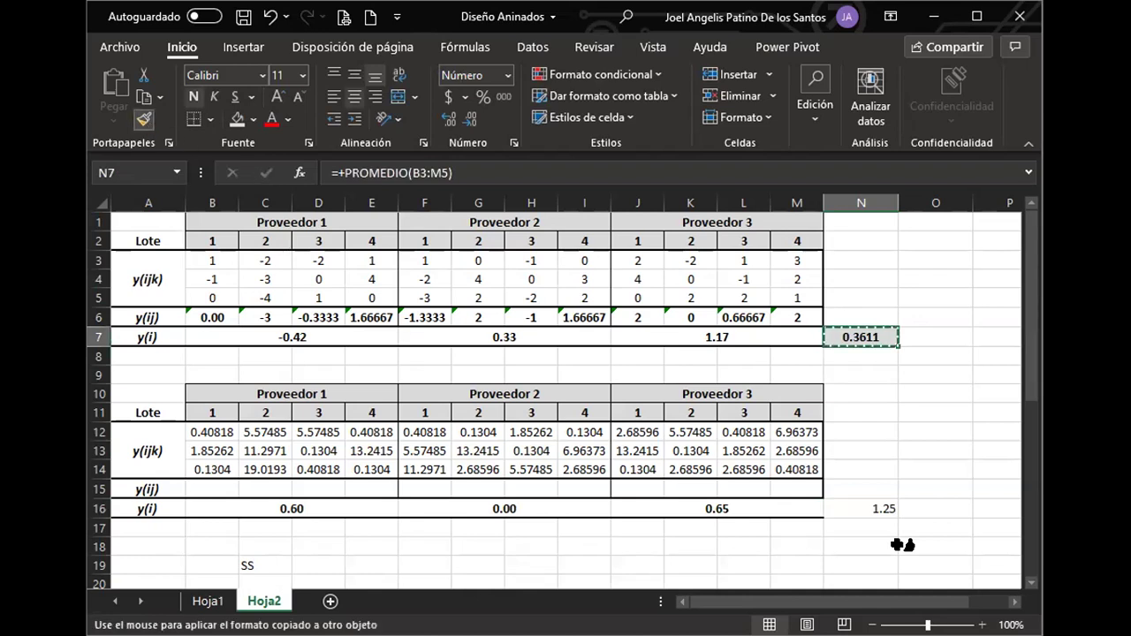
click(881, 513)
key(Return)
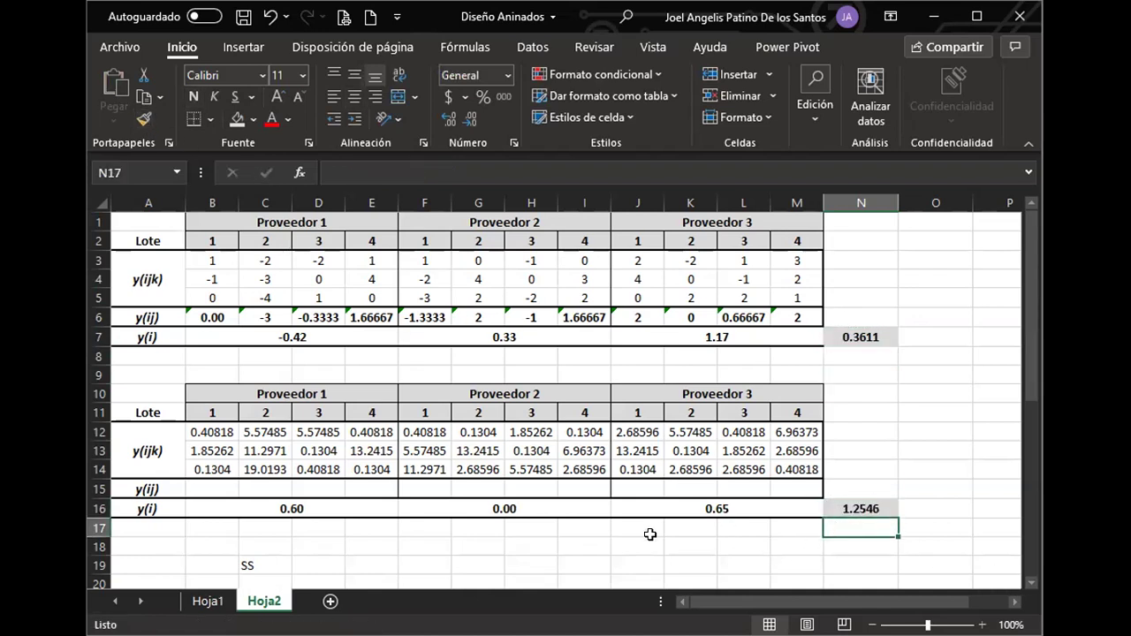
Check the batches of Proveedor 1 in B2:E2 and the observations per batch in B3:B5 that give the multipliers b and n.
click(875, 504)
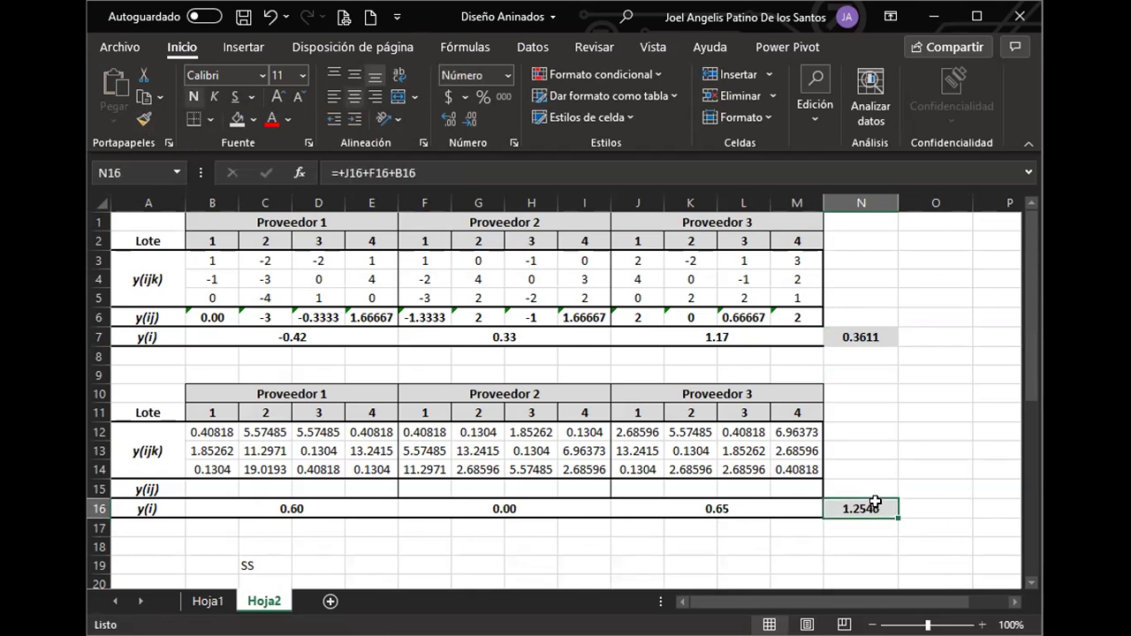
drag(214, 241, 371, 240)
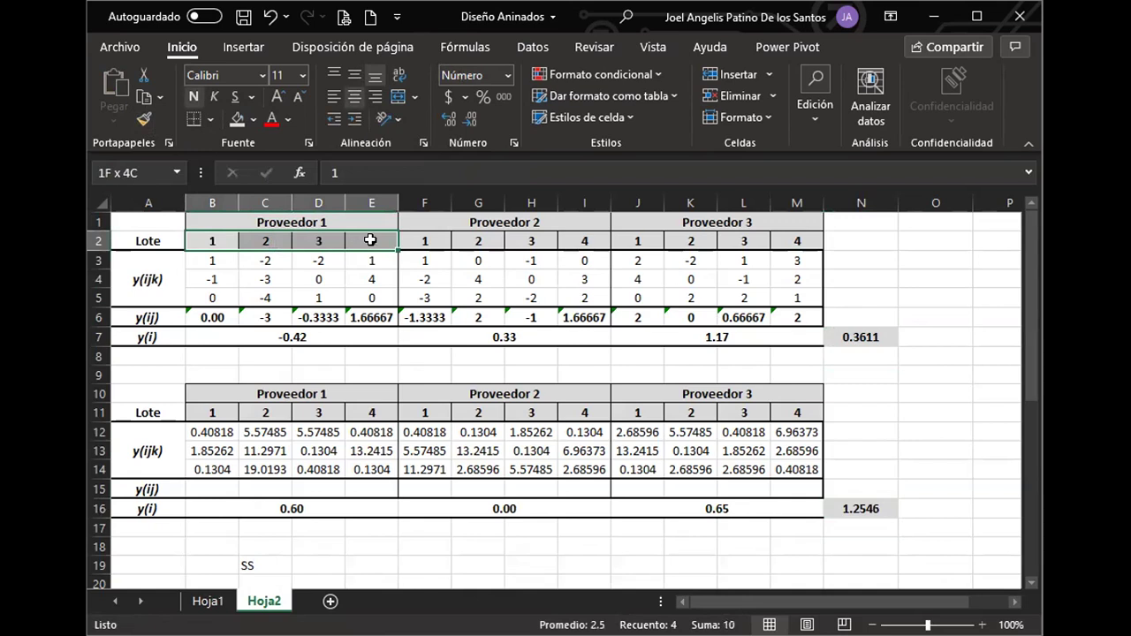
key(ctrl+v)
drag(221, 258, 226, 295)
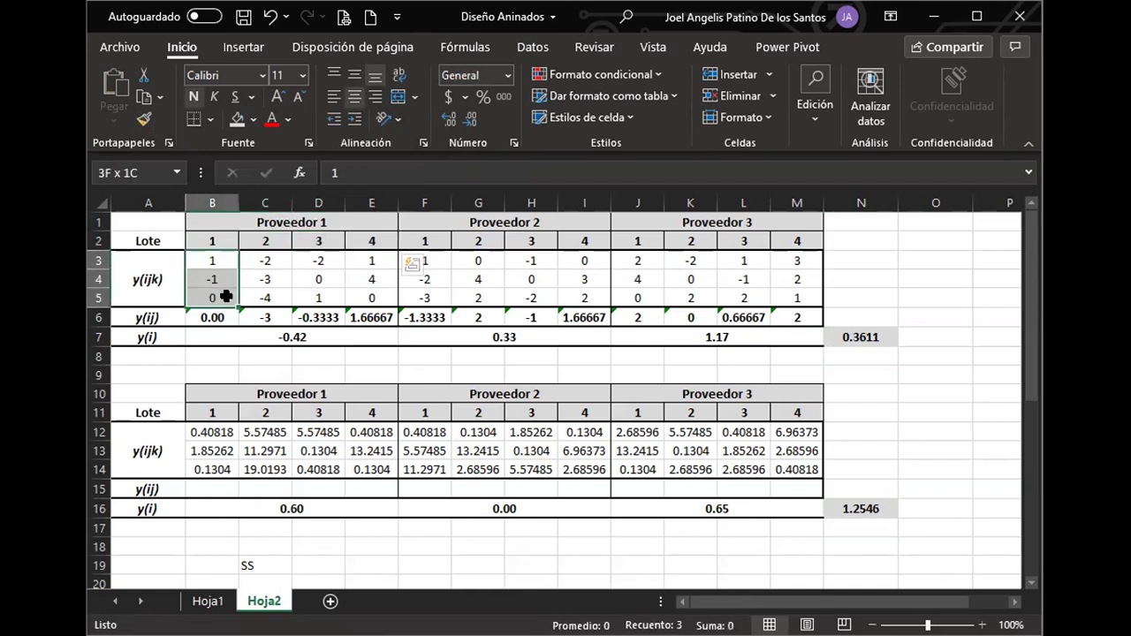
key(ctrl+v)
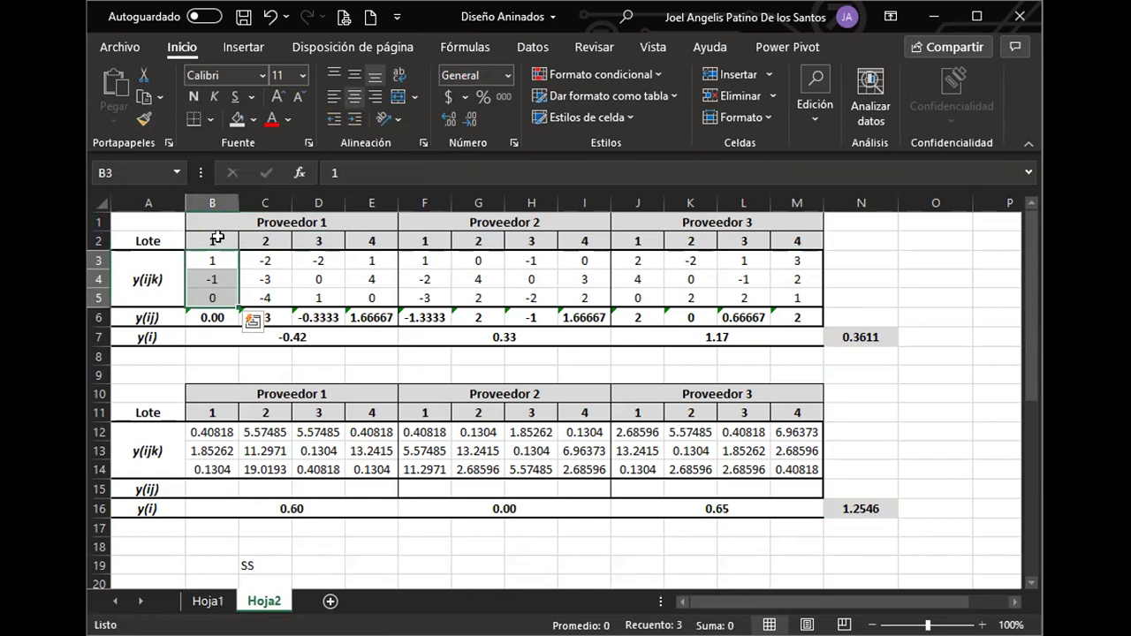
key(Escape)
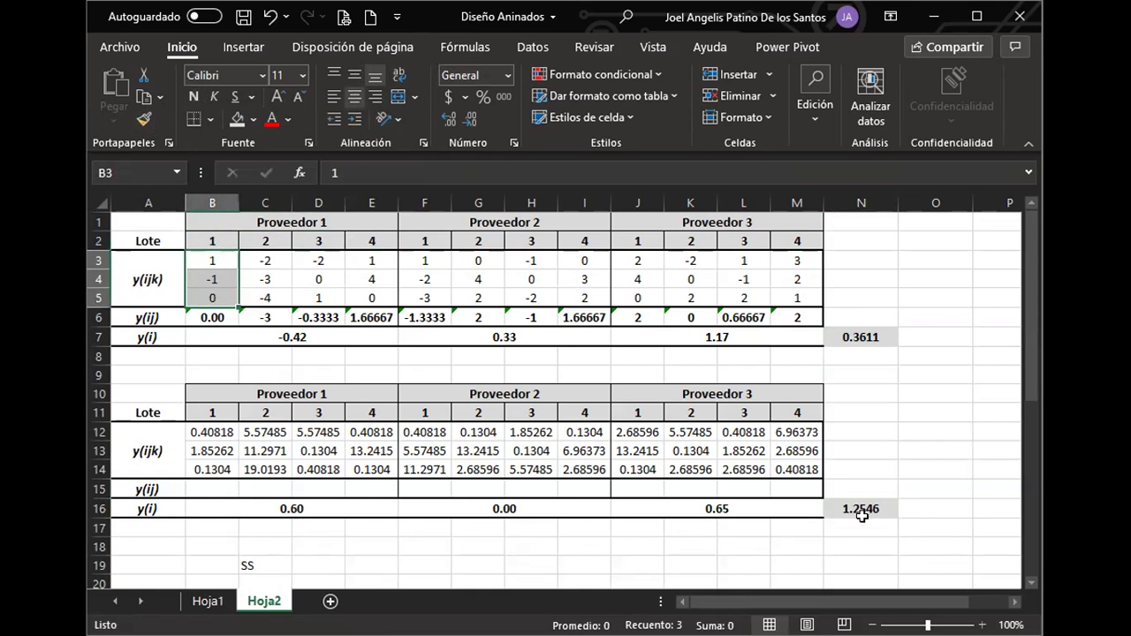
Label B21 as A and compute its sum of squares in C21 with =+N16*4*3.
click(862, 513)
scroll(323, 523, down, 3)
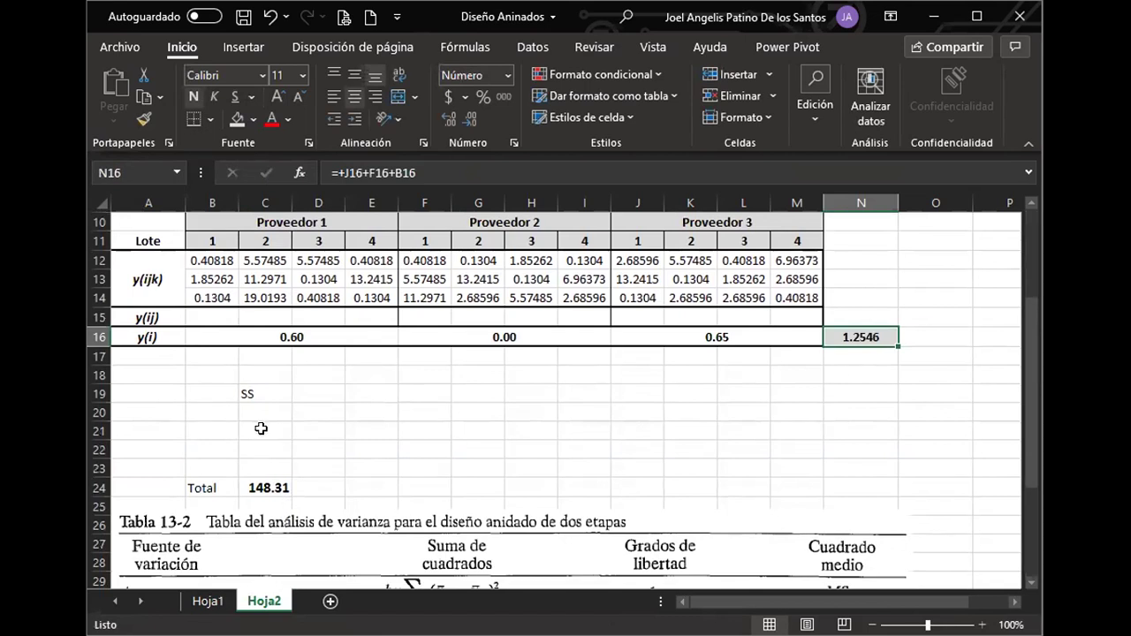
click(221, 428)
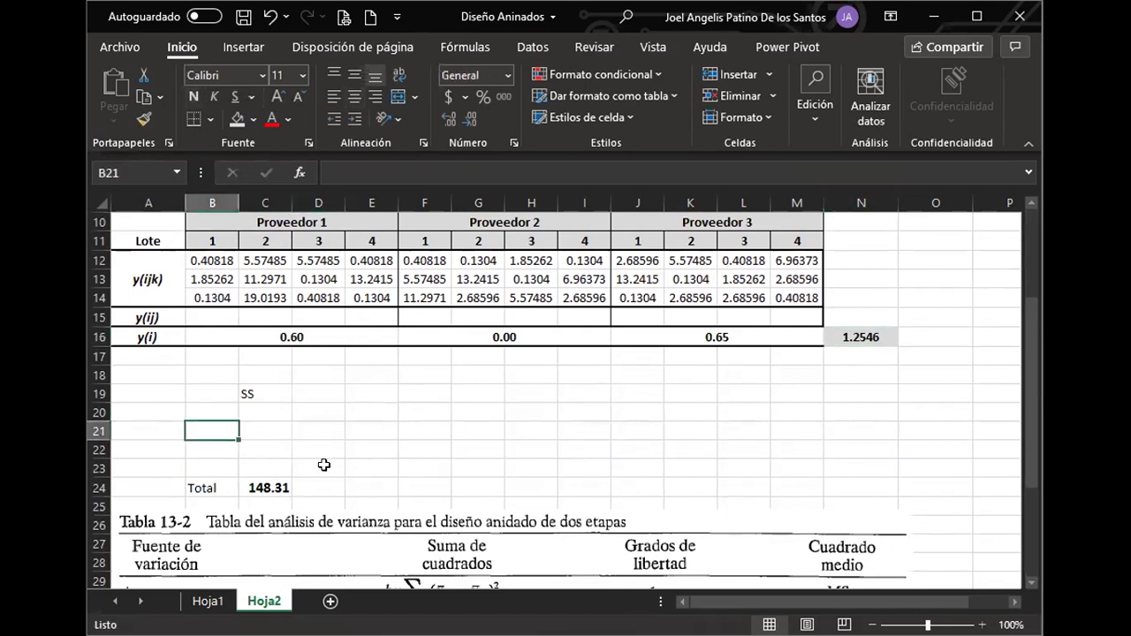
text(A)
key(Tab)
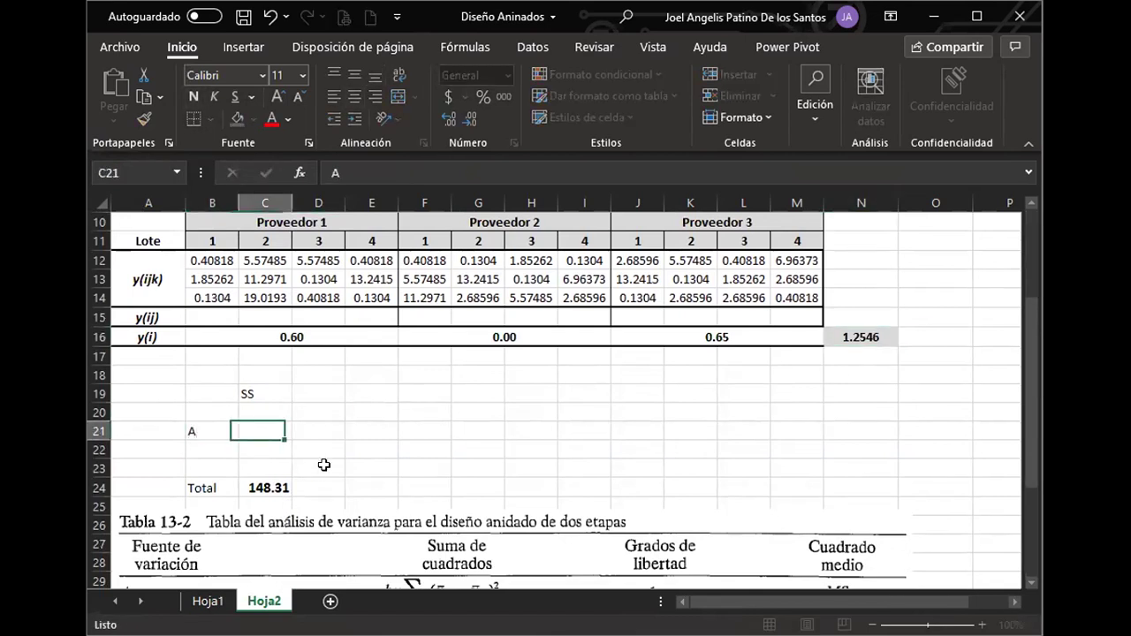
text(+)
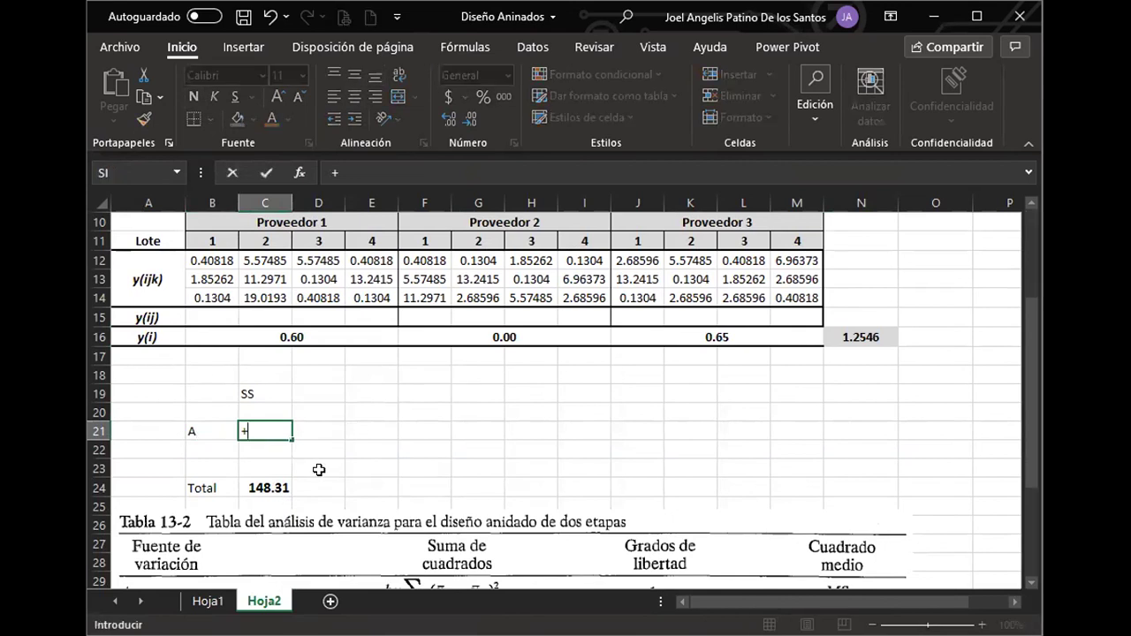
click(869, 336)
text(*)
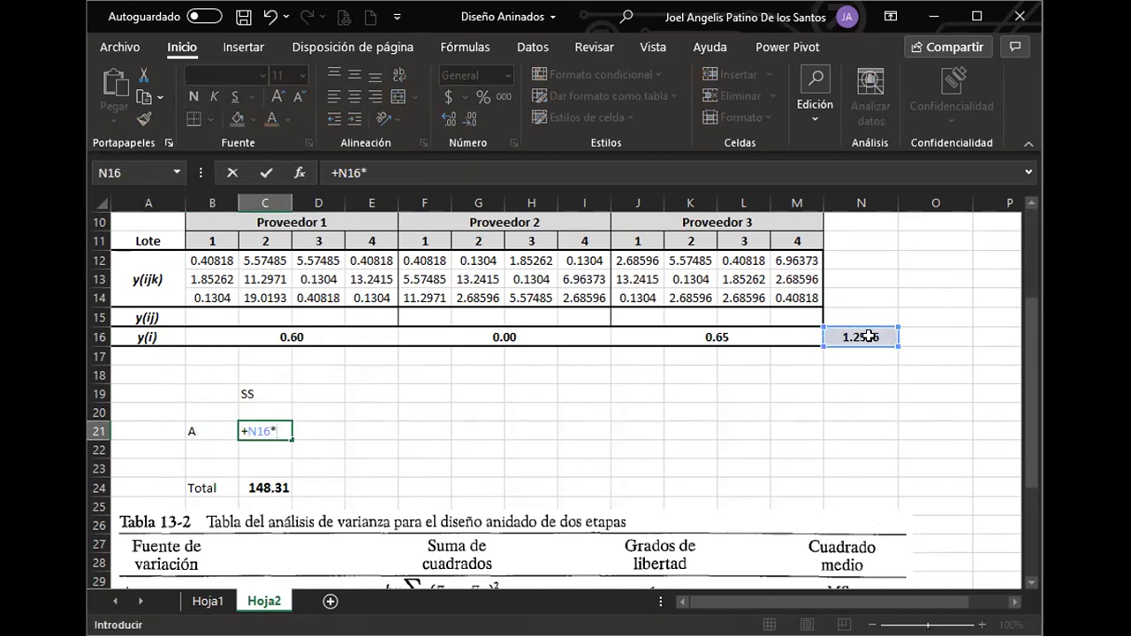
text(4*4)
key(Return)
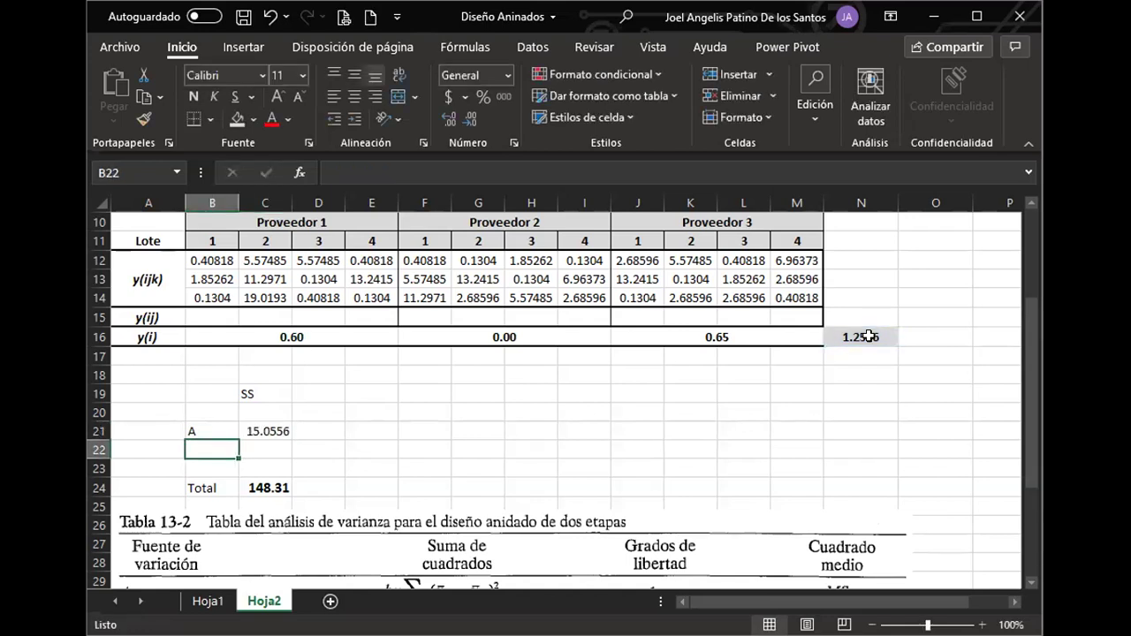
Copy the formatting of the Total sum of squares in C24 onto the A value in C21.
click(279, 488)
click(144, 118)
click(281, 432)
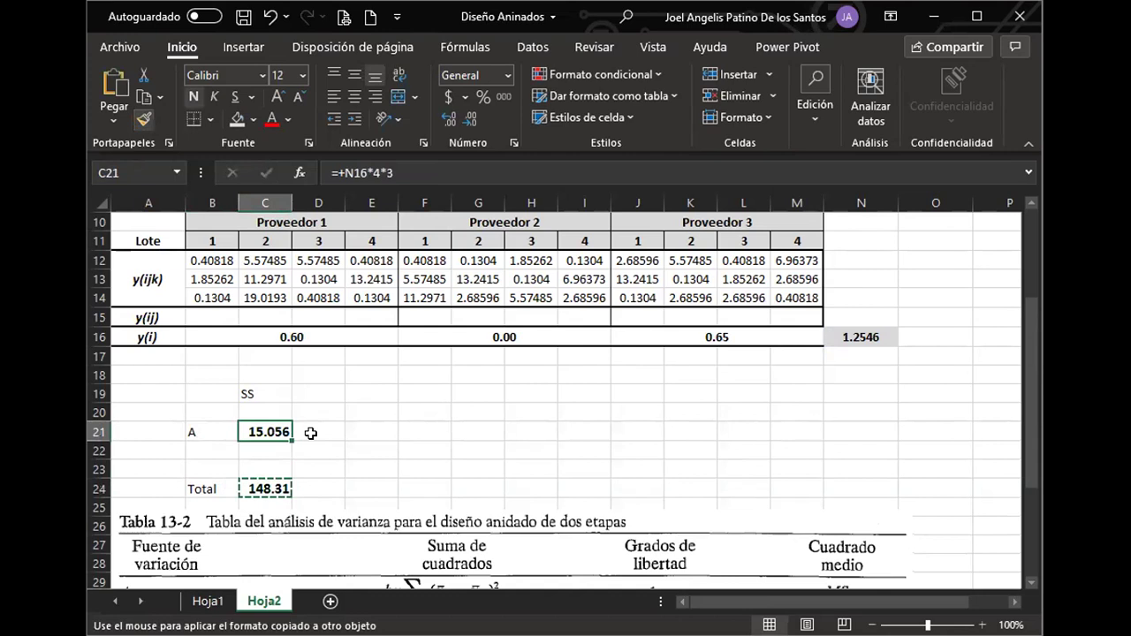
key(Right)
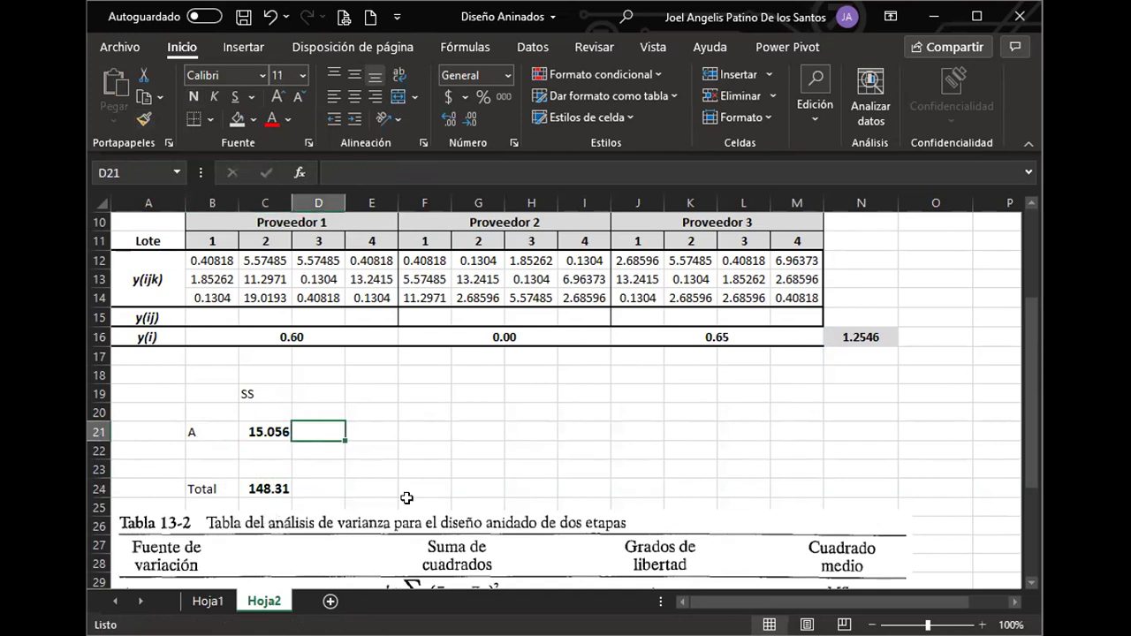
Reposition the Tabla 13-2 image so that it starts at row 26, leaving a blank row below Total.
scroll(457, 476, down, 1)
scroll(457, 475, up, 1)
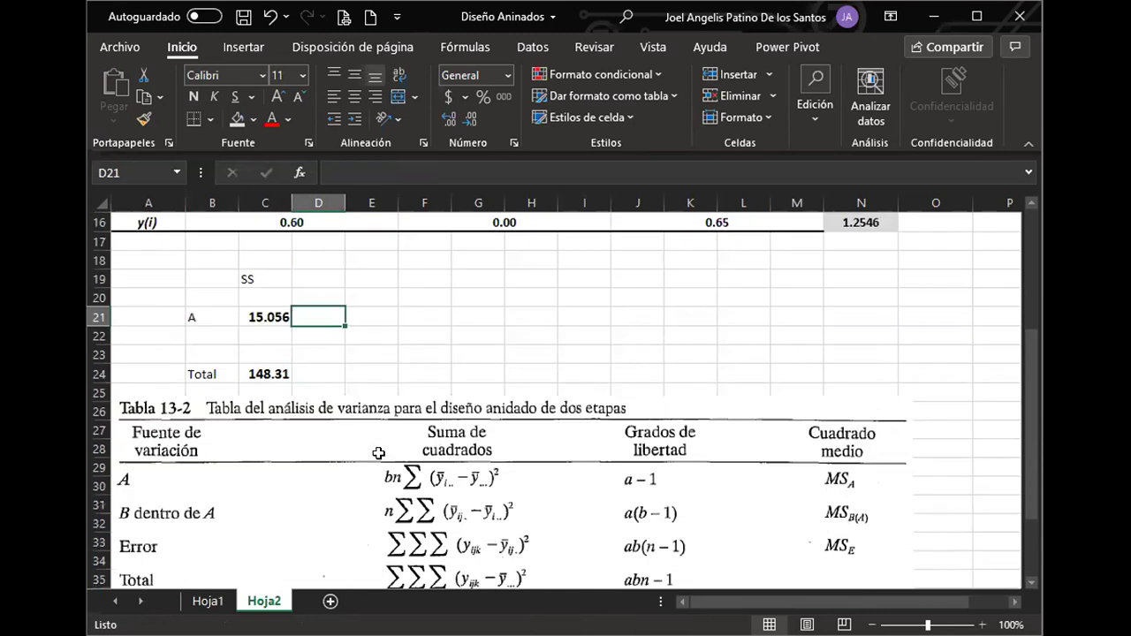
scroll(378, 454, down, 3)
mouse_move(394, 471)
mouse_down()
mouse_move(396, 449)
mouse_move(407, 456)
mouse_up()
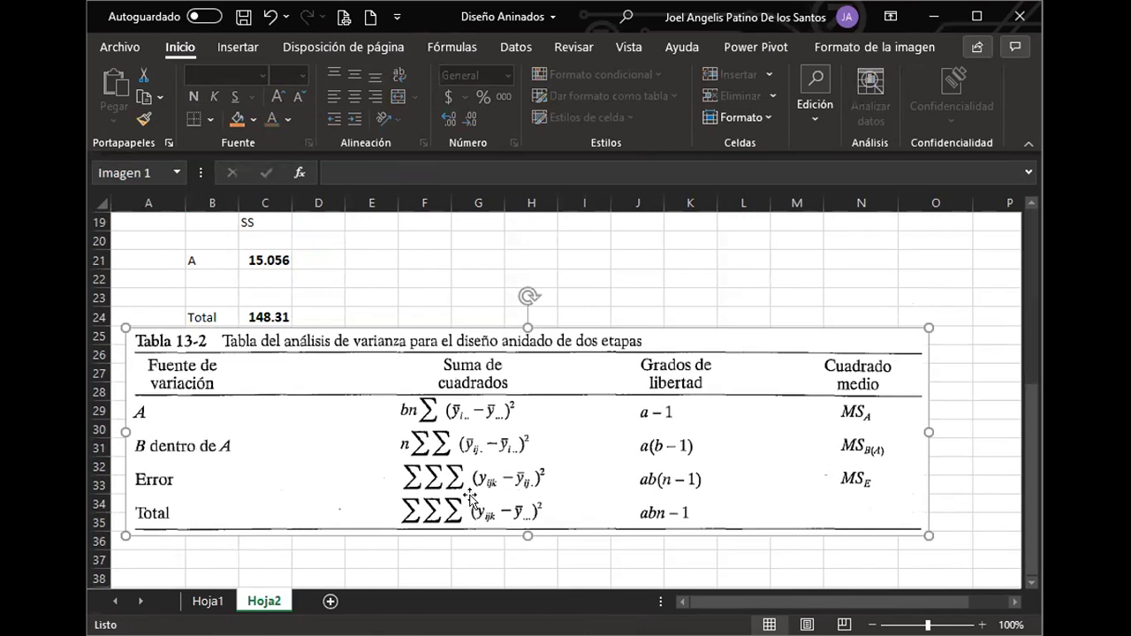
drag(477, 462, 474, 484)
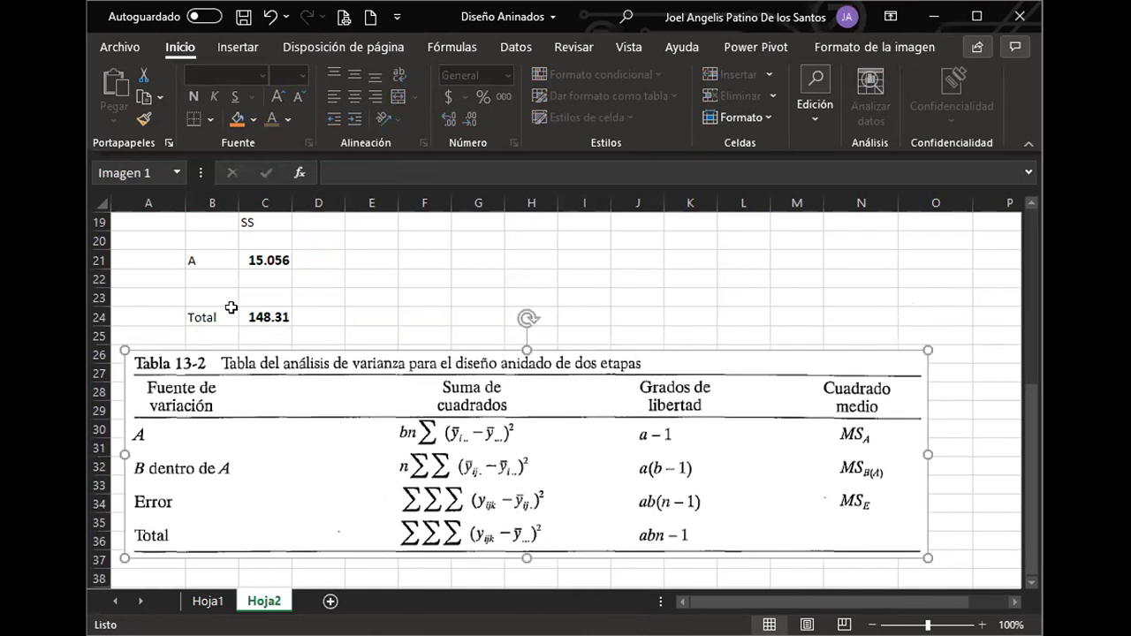
Label B22 as B(A) for the batches nested within suppliers.
click(204, 280)
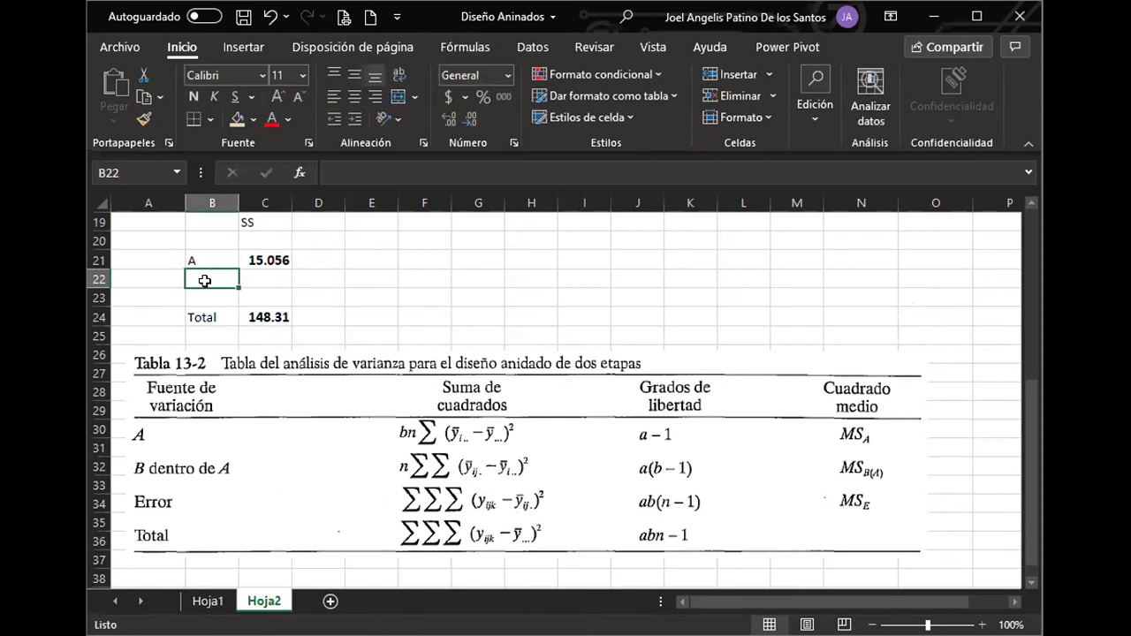
text(B(A)
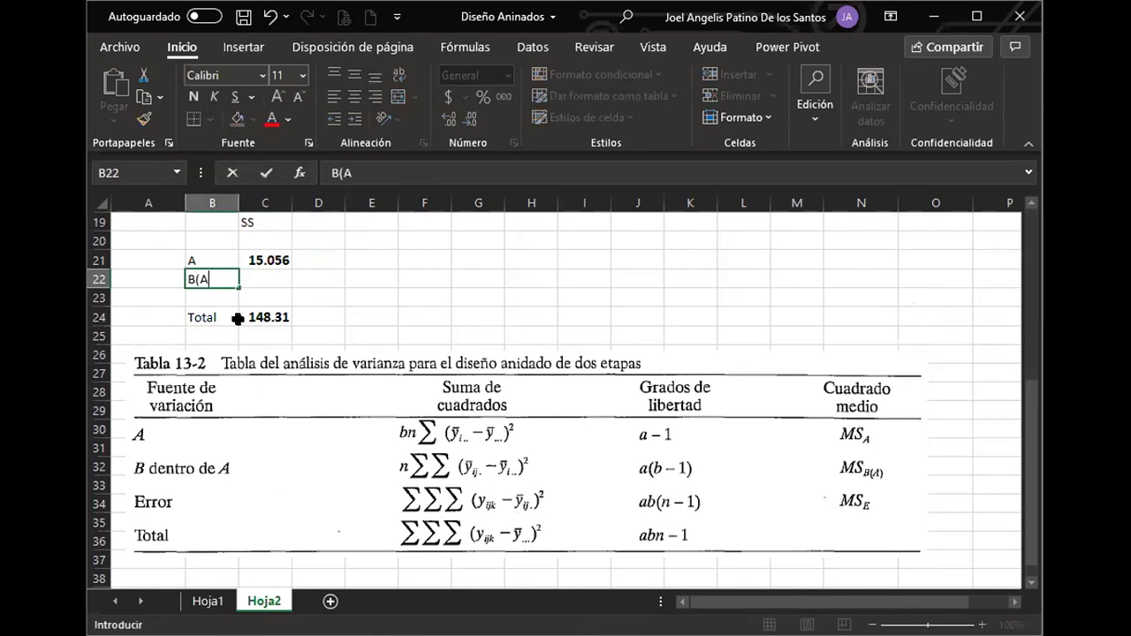
key(Return)
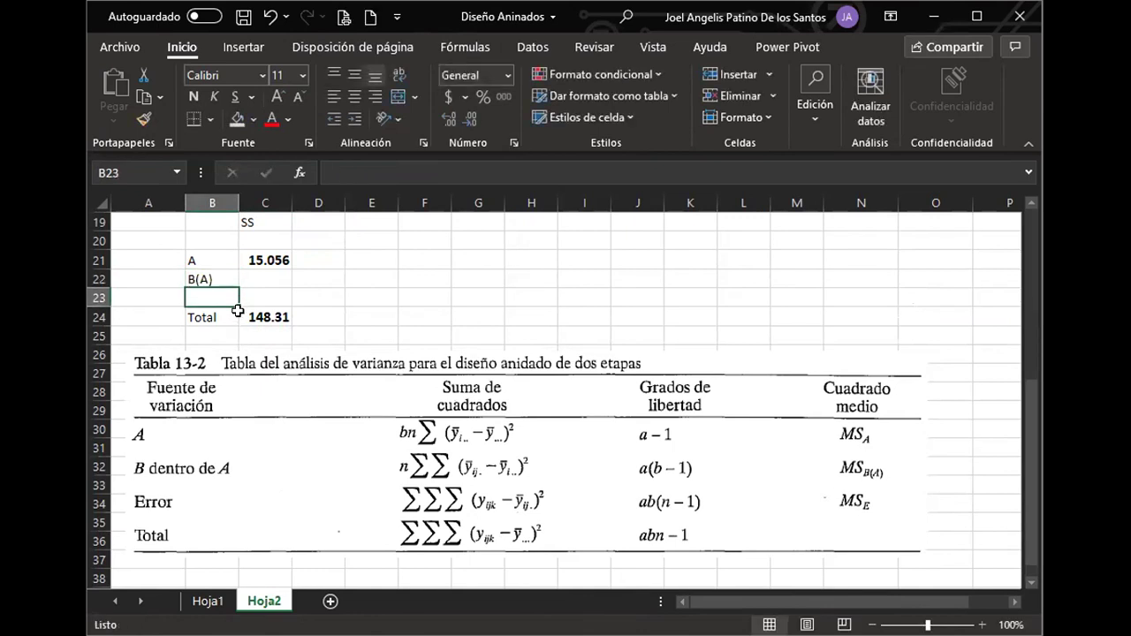
Review the B dentro de A formula in the Tabla 13-2 image against the batch averages in row 6 and Proveedor 1's average in B7.
click(265, 280)
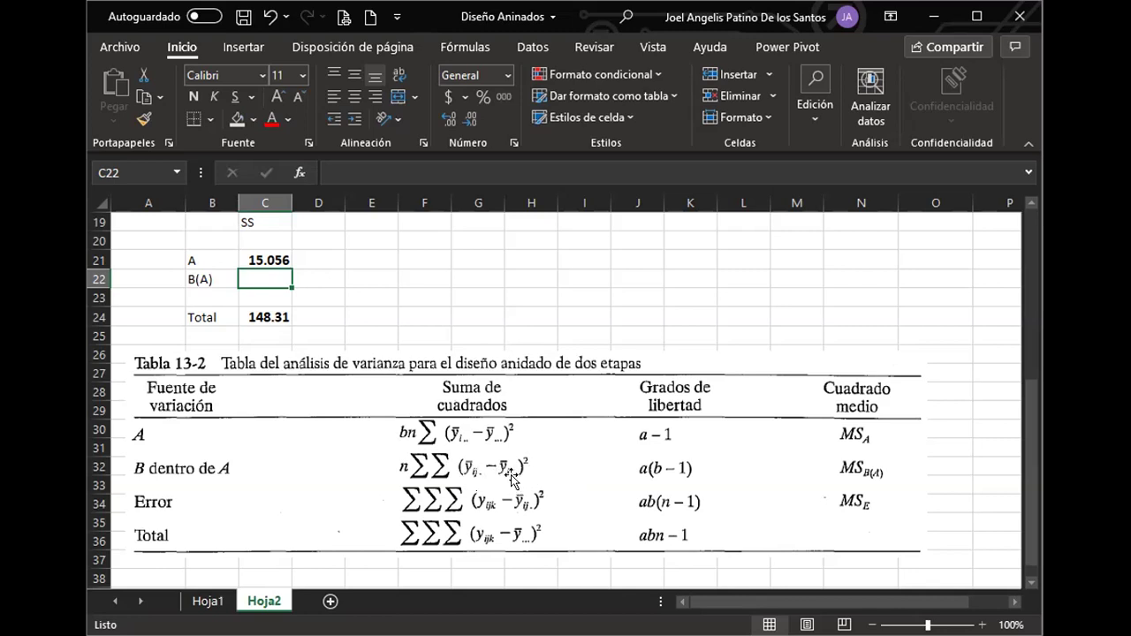
mouse_move(503, 456)
mouse_down()
mouse_move(502, 485)
mouse_move(501, 452)
mouse_up()
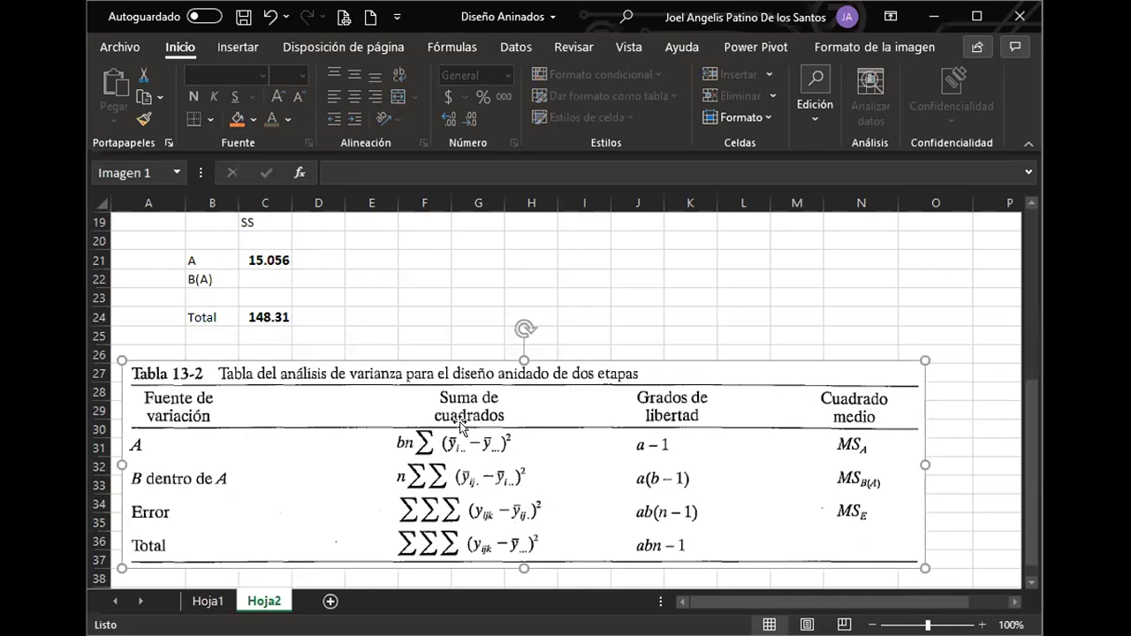
scroll(434, 428, up, 1)
scroll(434, 429, up, 5)
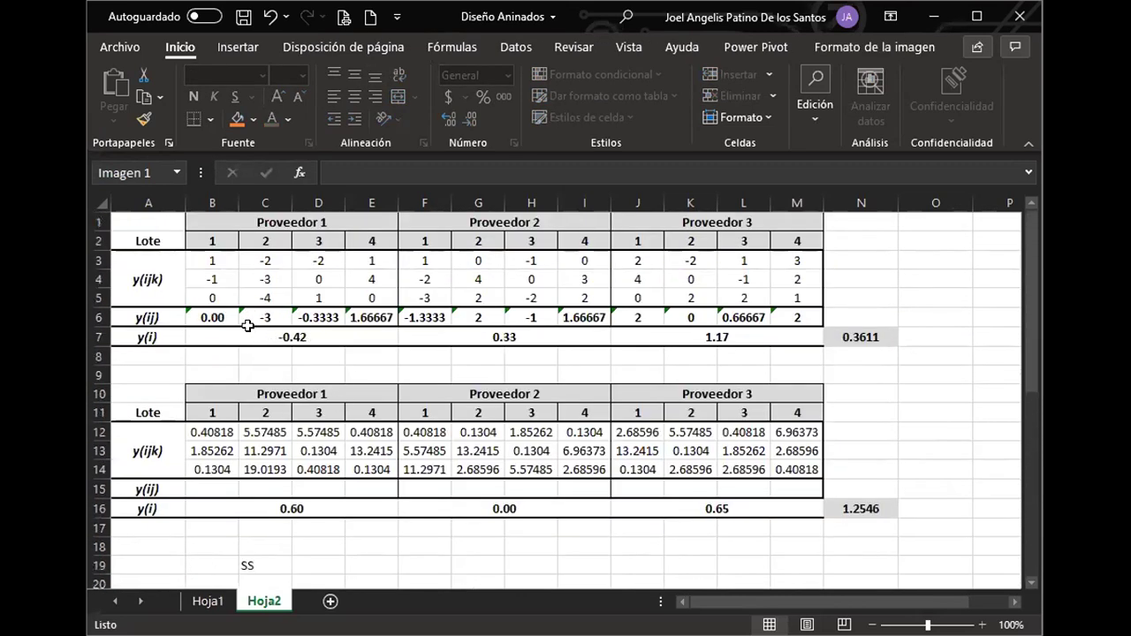
scroll(278, 448, down, 1)
scroll(220, 320, up, 1)
click(212, 317)
click(265, 317)
click(314, 318)
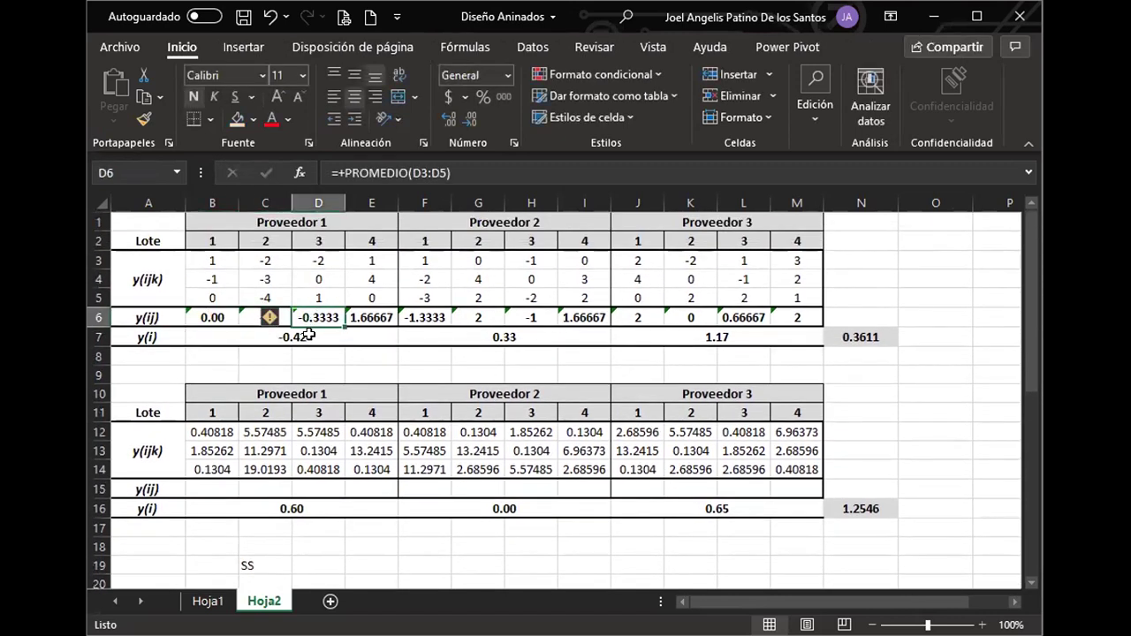
click(309, 336)
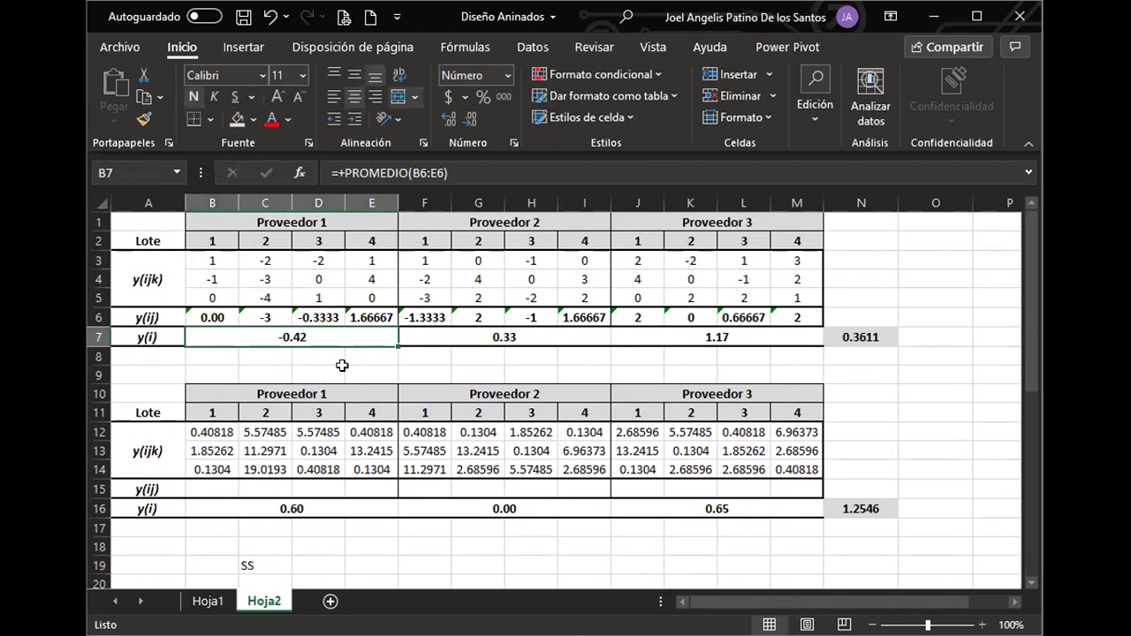
Enter =+(POTENCIA((B6-$B$7),2)) in B15 as the squared deviation of Proveedor 1's first batch average from the supplier average.
click(199, 487)
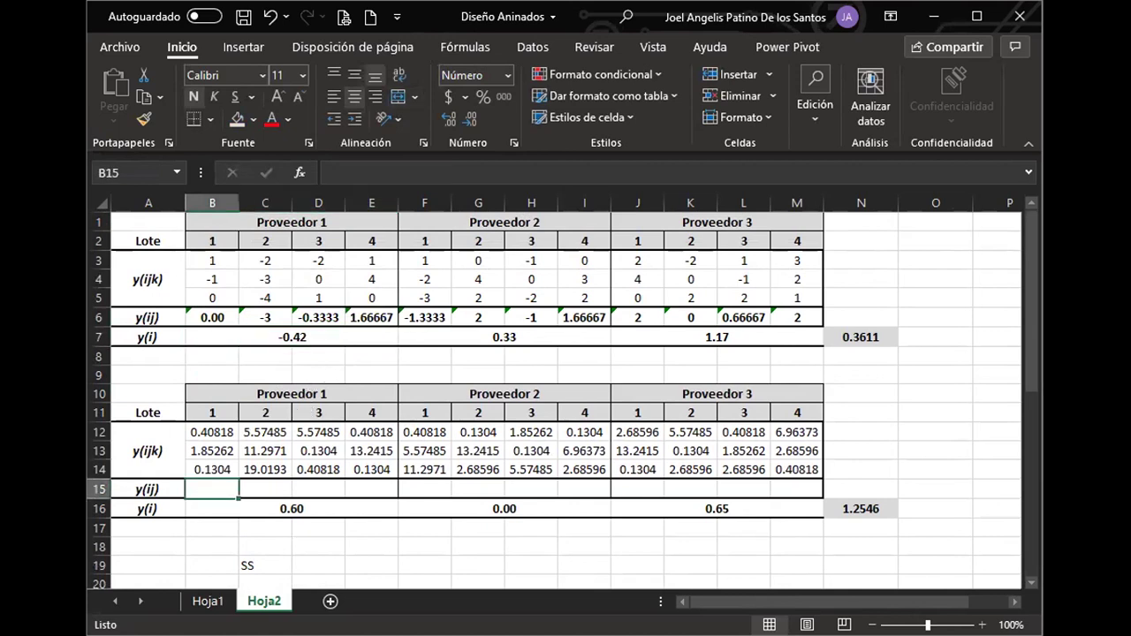
text(+)
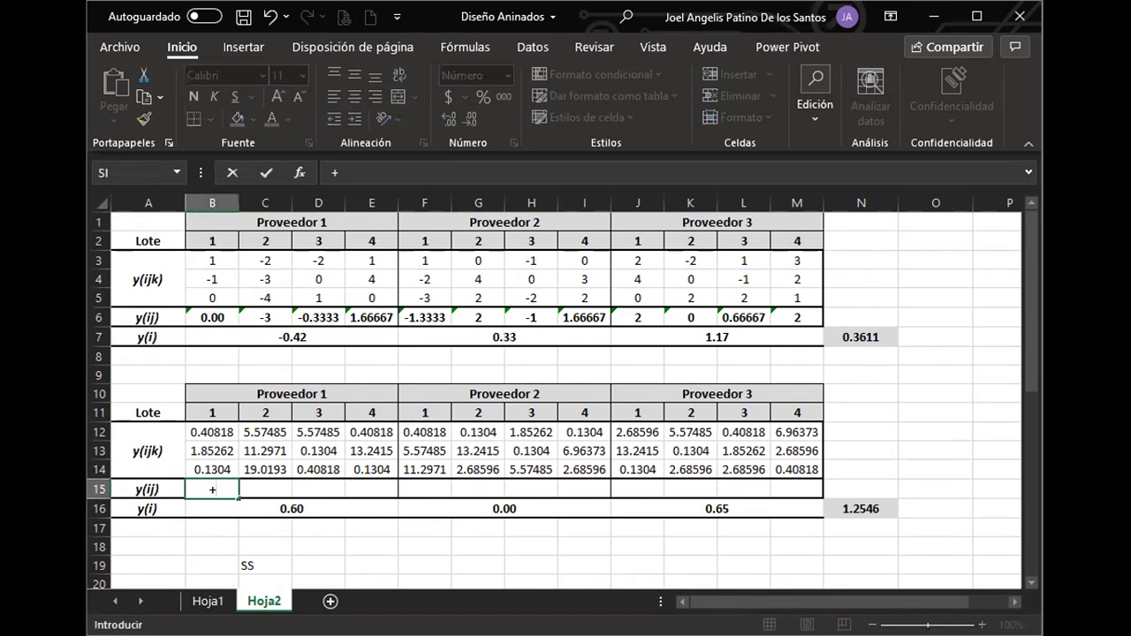
text((pote)
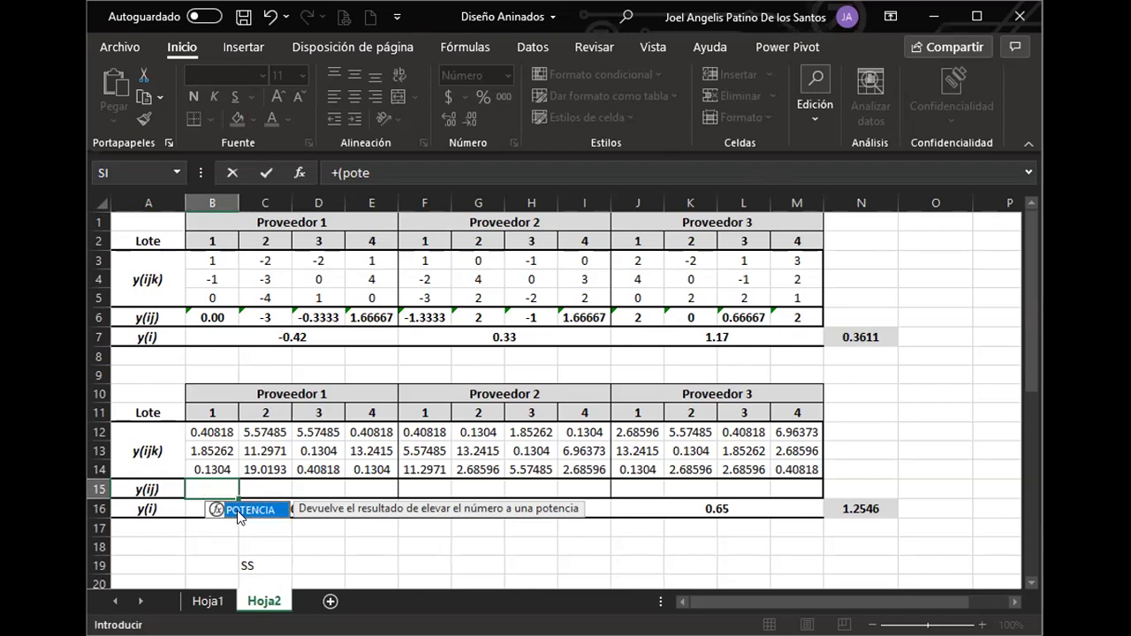
double_click(238, 517)
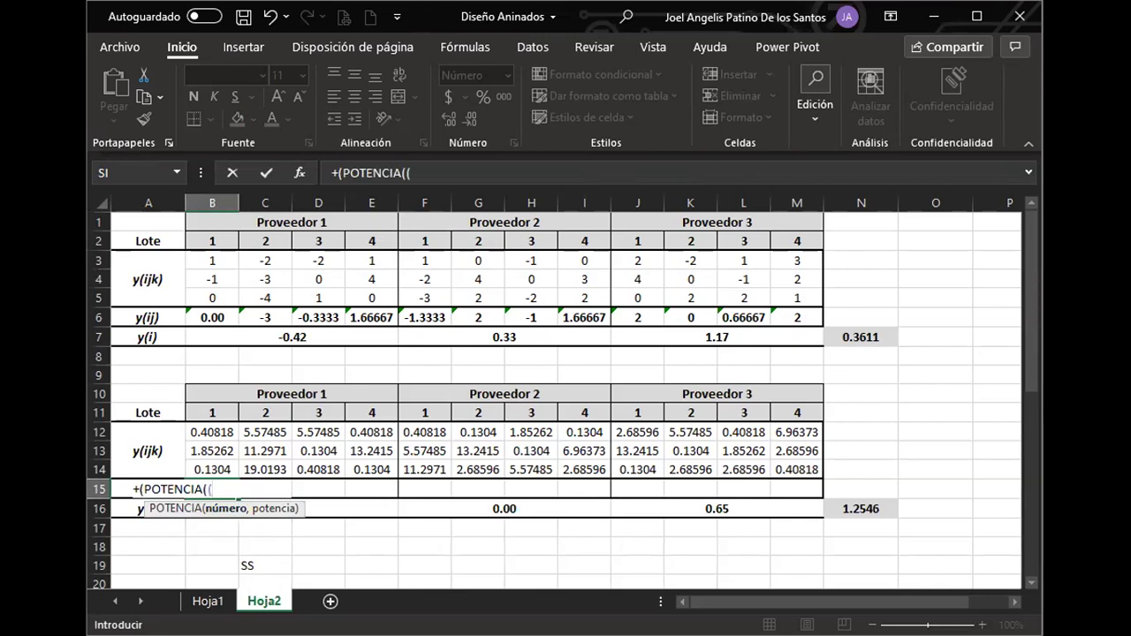
click(212, 316)
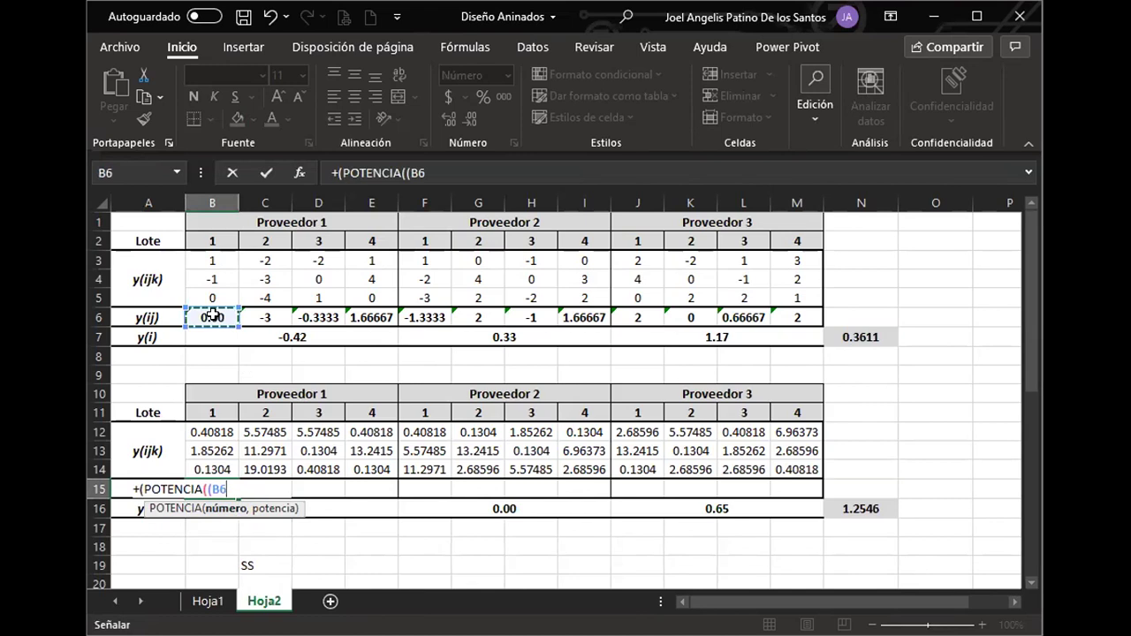
text(-)
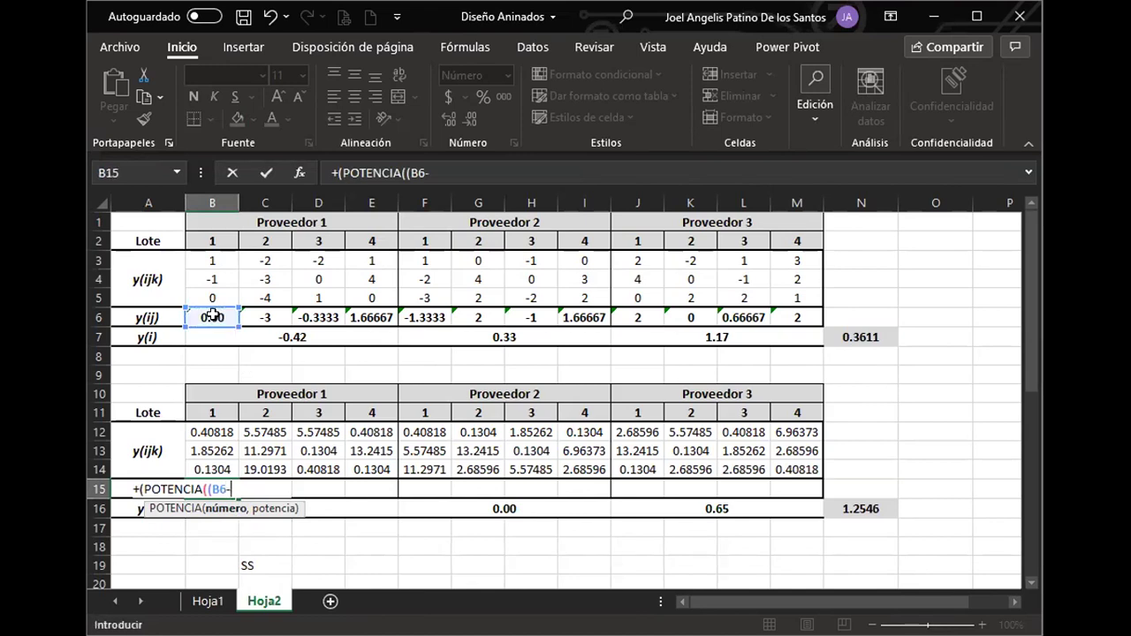
click(283, 335)
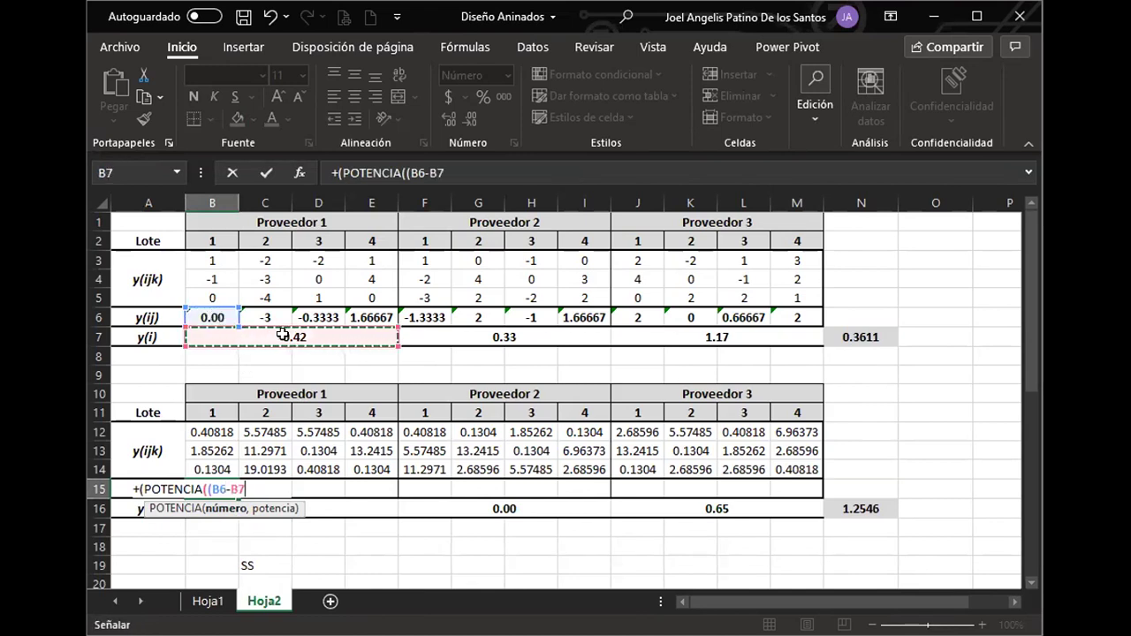
key(F4)
text())
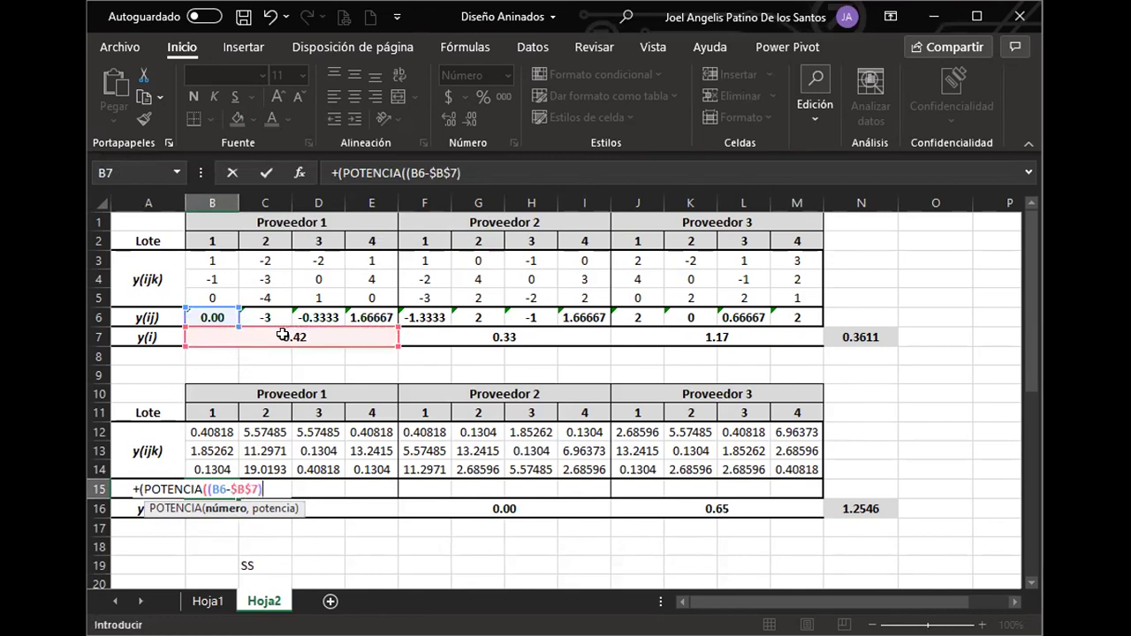
text(,)
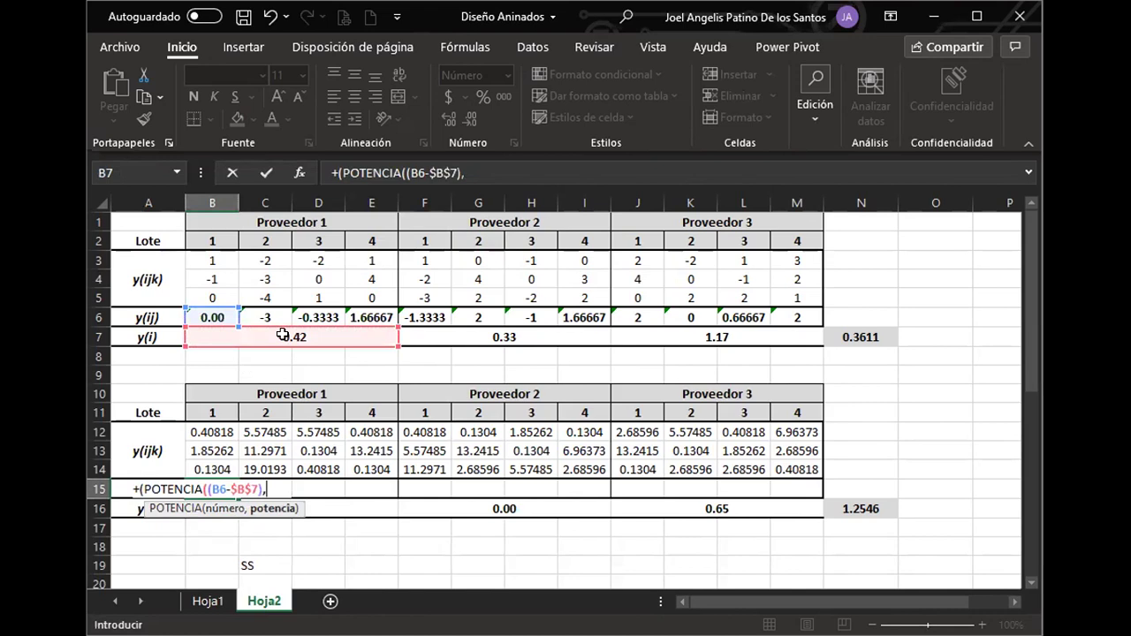
text(2))
key(Return)
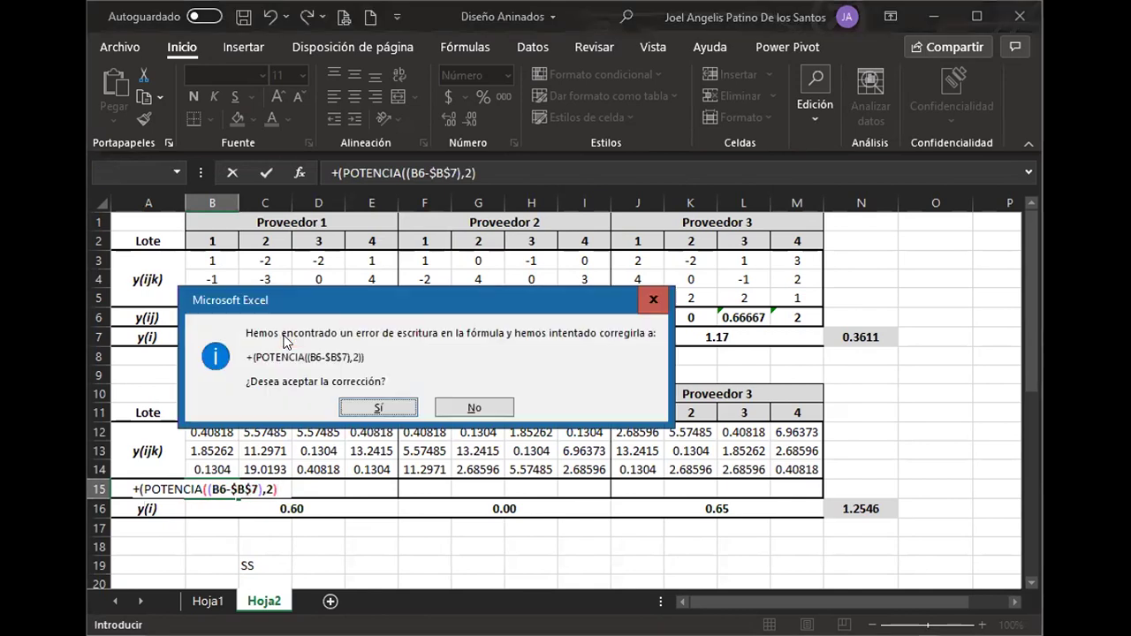
click(378, 409)
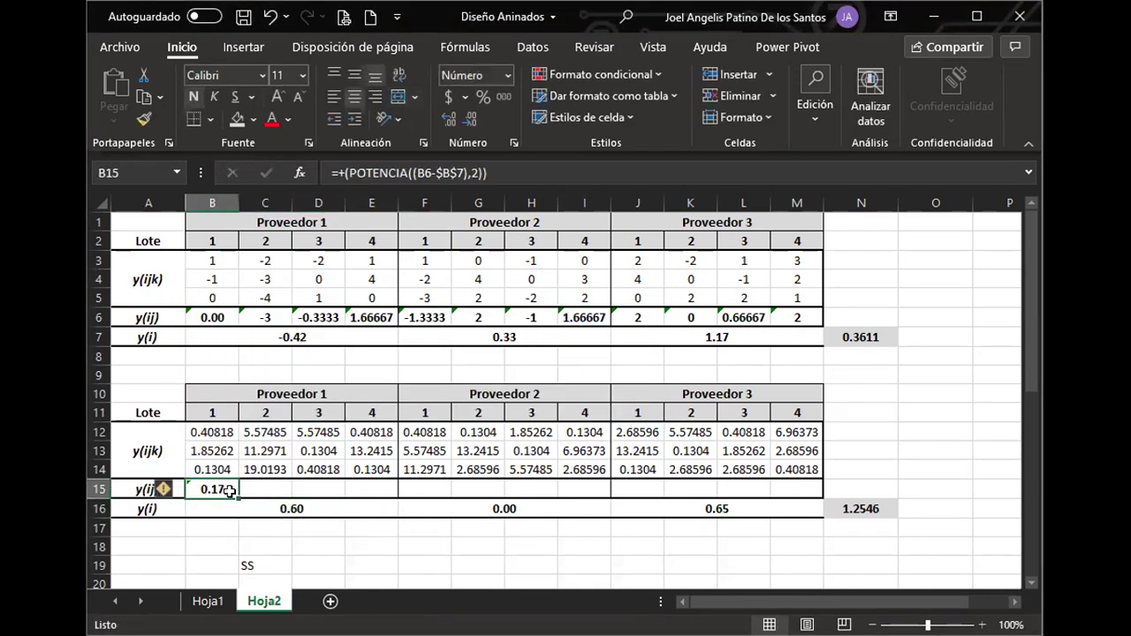
Copy the squared-deviation formula from B15 to C15:E15 for Proveedor 1's remaining batches.
key(ctrl+c)
drag(257, 489, 362, 488)
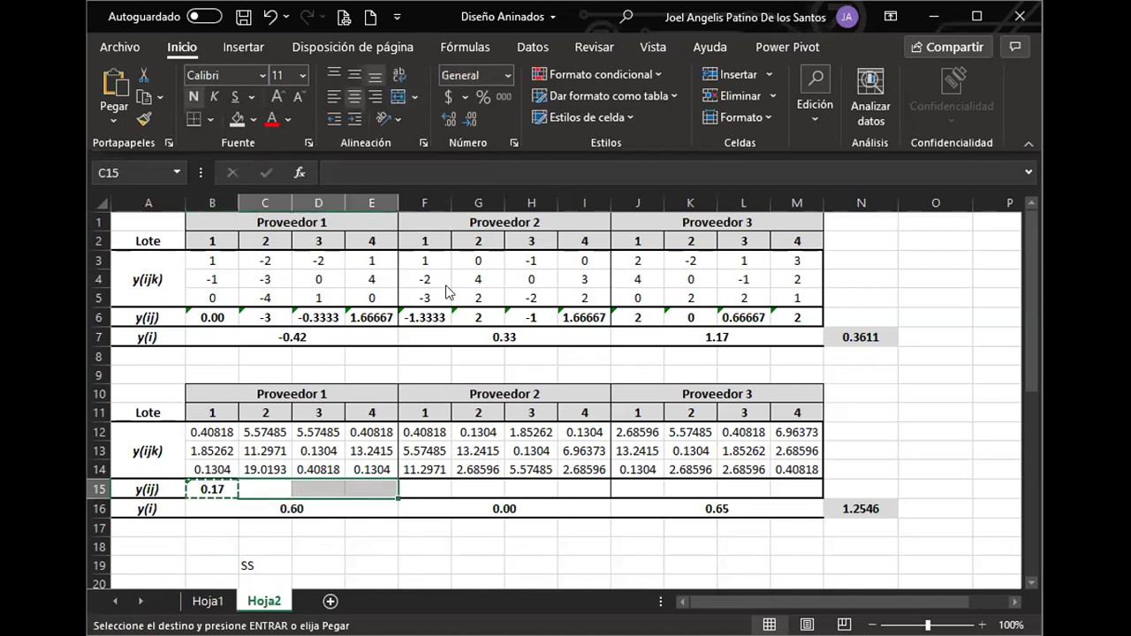
right_click(376, 489)
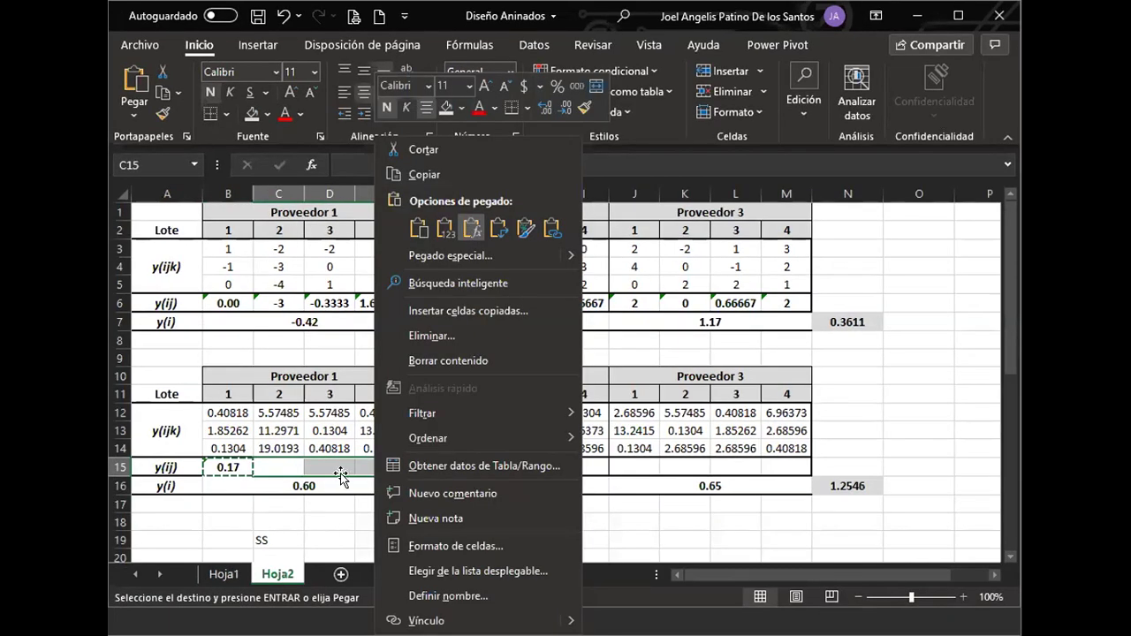
key(Return)
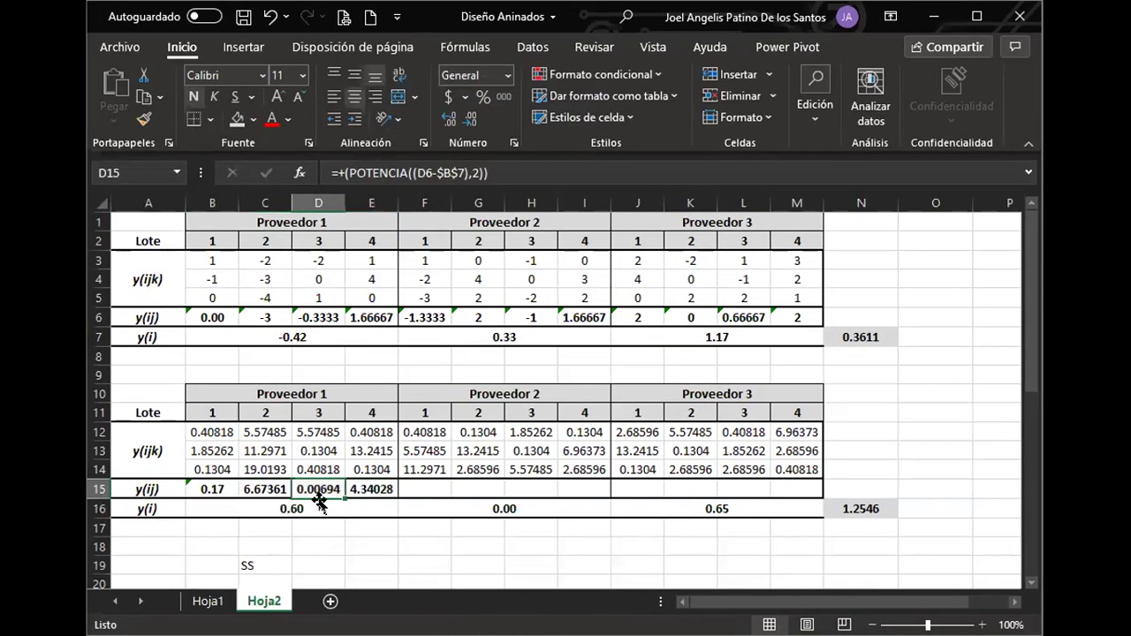
Copy the B15 formula to F15 and change its supplier average reference to $F$7 for Proveedor 2.
click(416, 487)
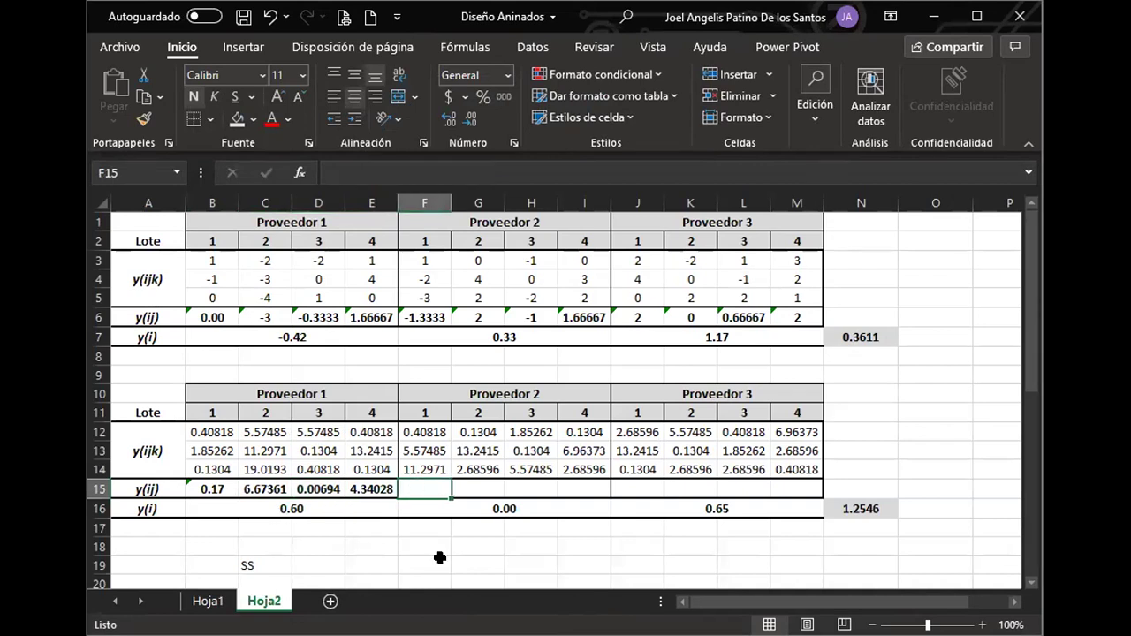
click(217, 489)
mouse_move(216, 489)
mouse_down()
mouse_move(314, 486)
mouse_move(212, 485)
mouse_up()
key(ctrl+c)
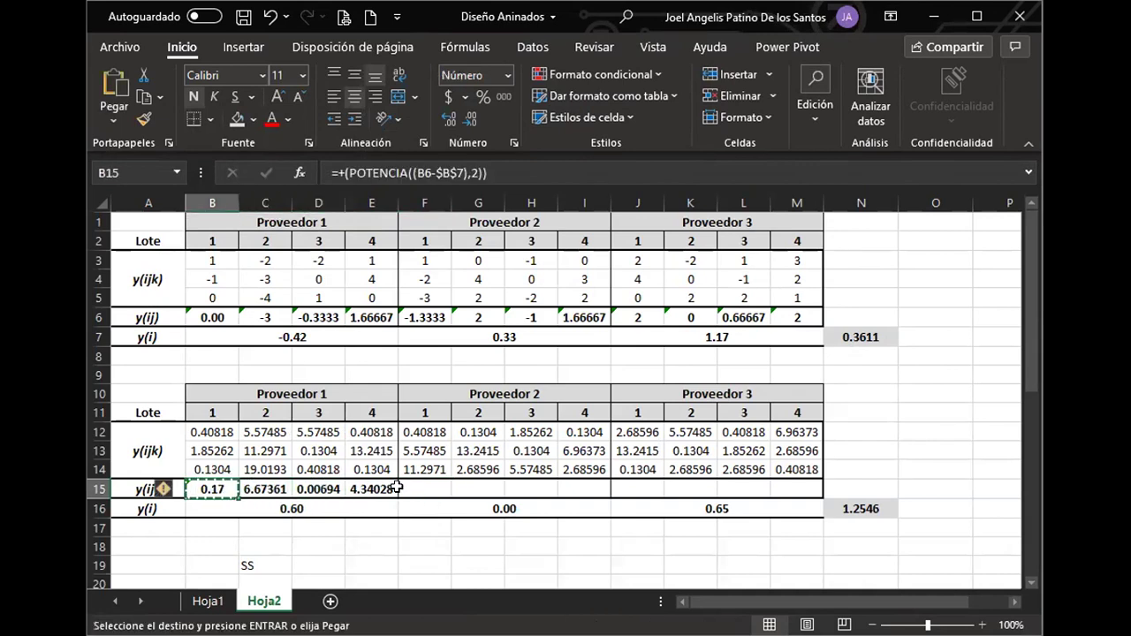
click(416, 493)
key(ctrl+v)
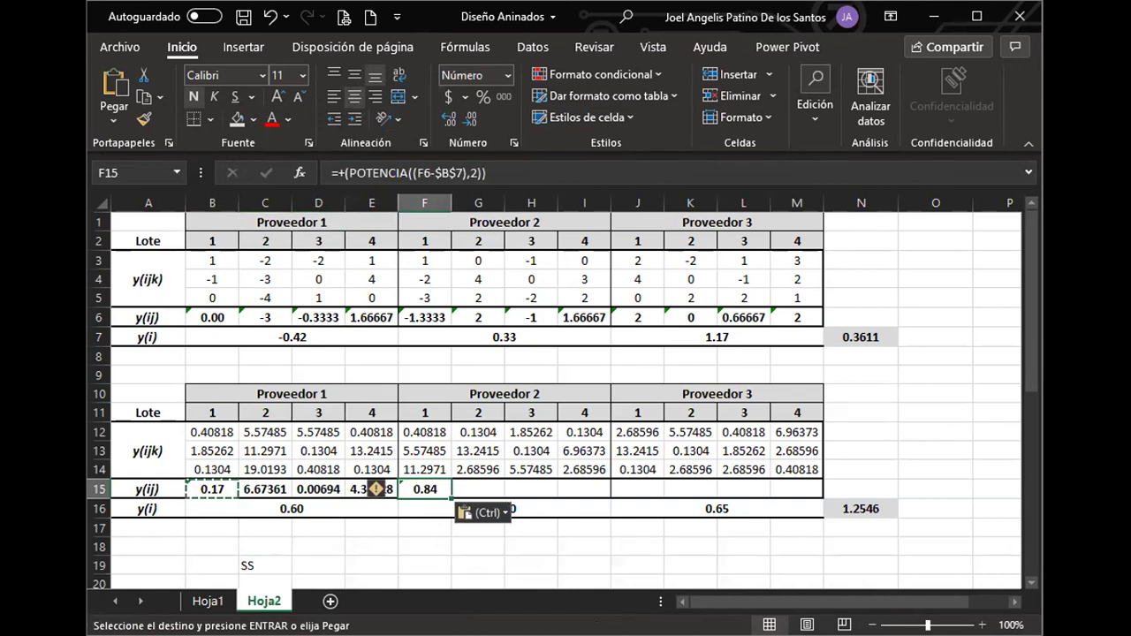
key(F2)
drag(351, 347, 456, 359)
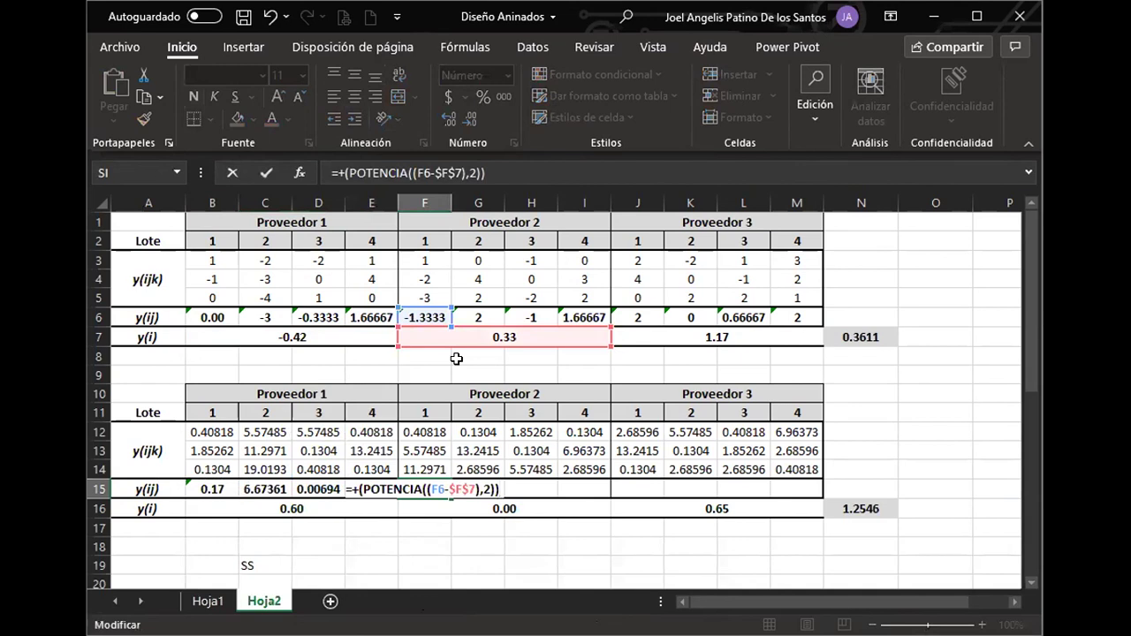
key(Return)
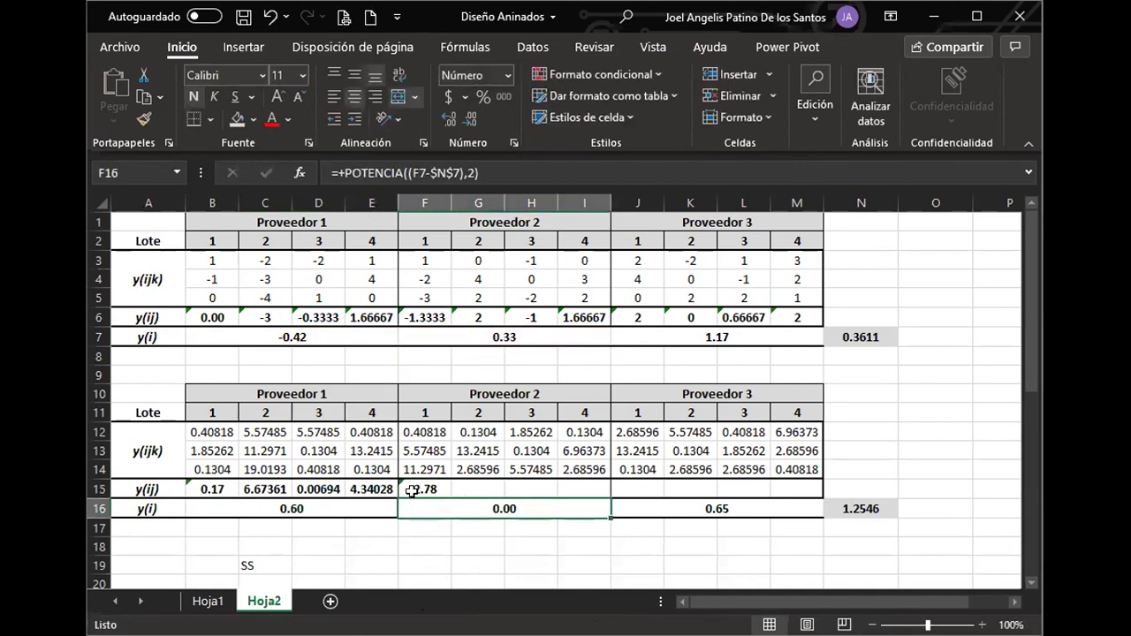
Copy the F15 formula to G15:I15 for Proveedor 2's remaining batches and check the copied references.
click(412, 489)
key(ctrl+c)
drag(482, 490, 587, 489)
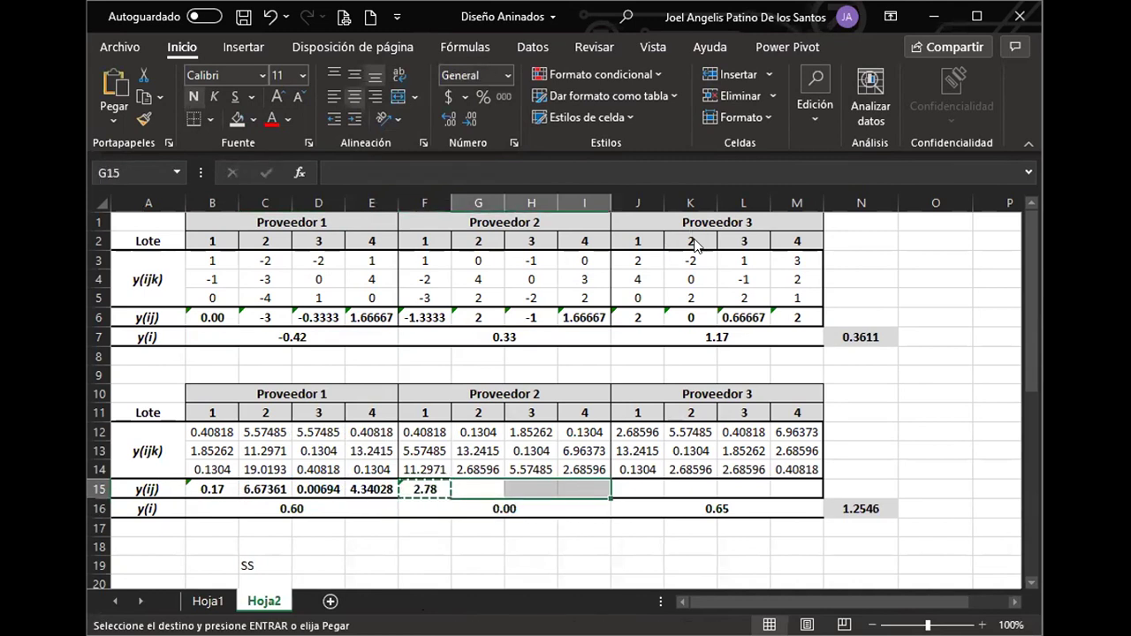
key(Return)
click(482, 489)
click(541, 489)
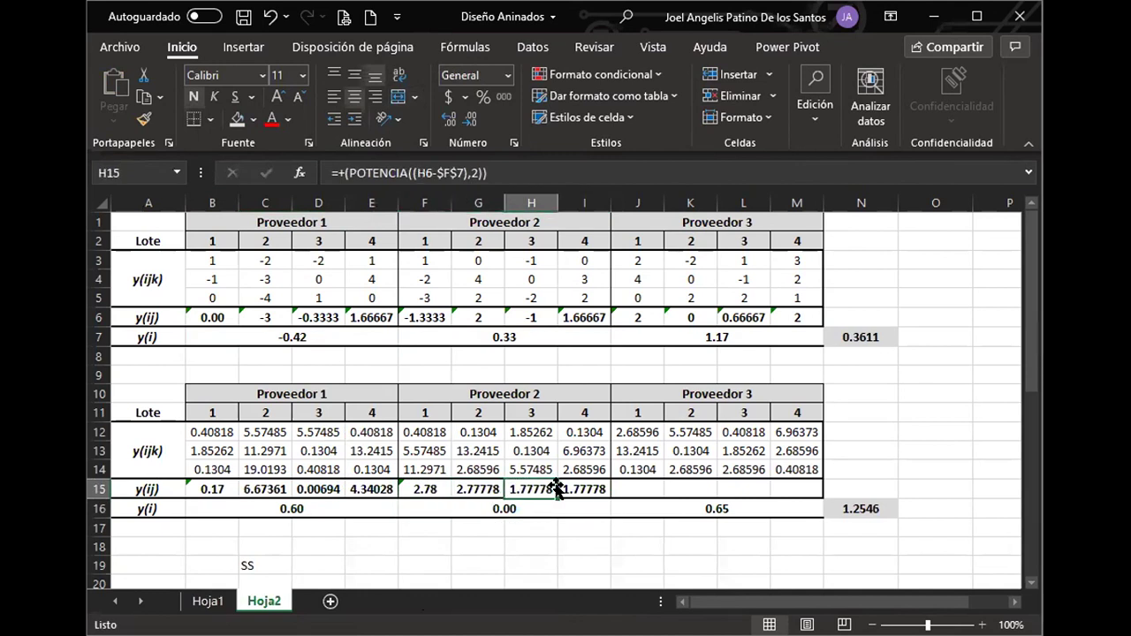
click(584, 491)
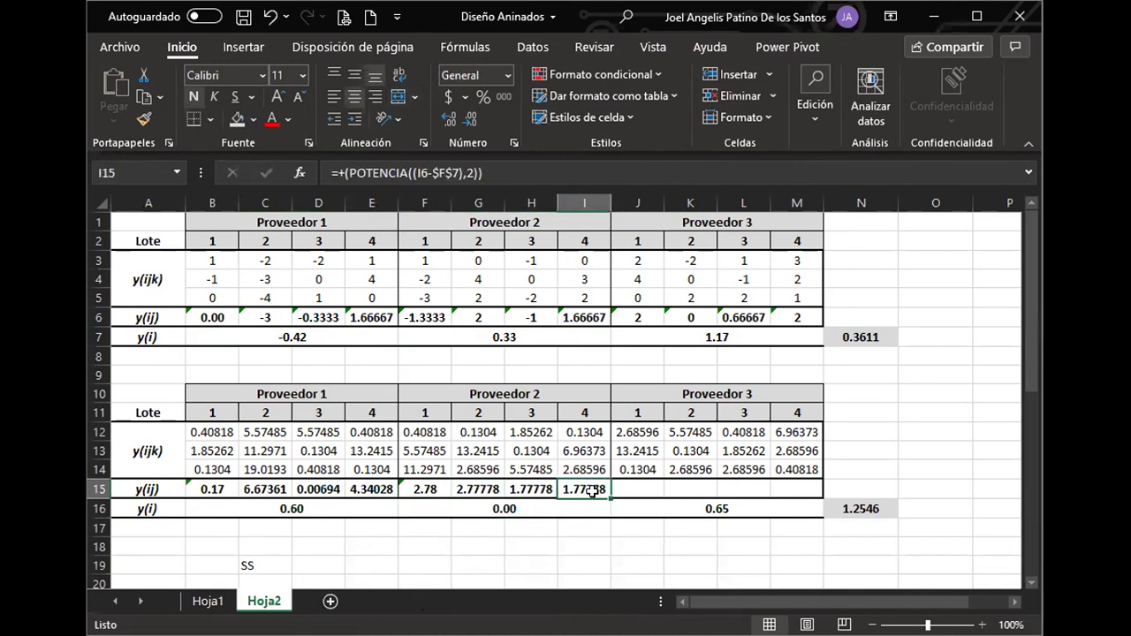
Copy the F15 formula to J15 and change its supplier average reference to $J$7 for Proveedor 3.
click(435, 489)
key(ctrl+c)
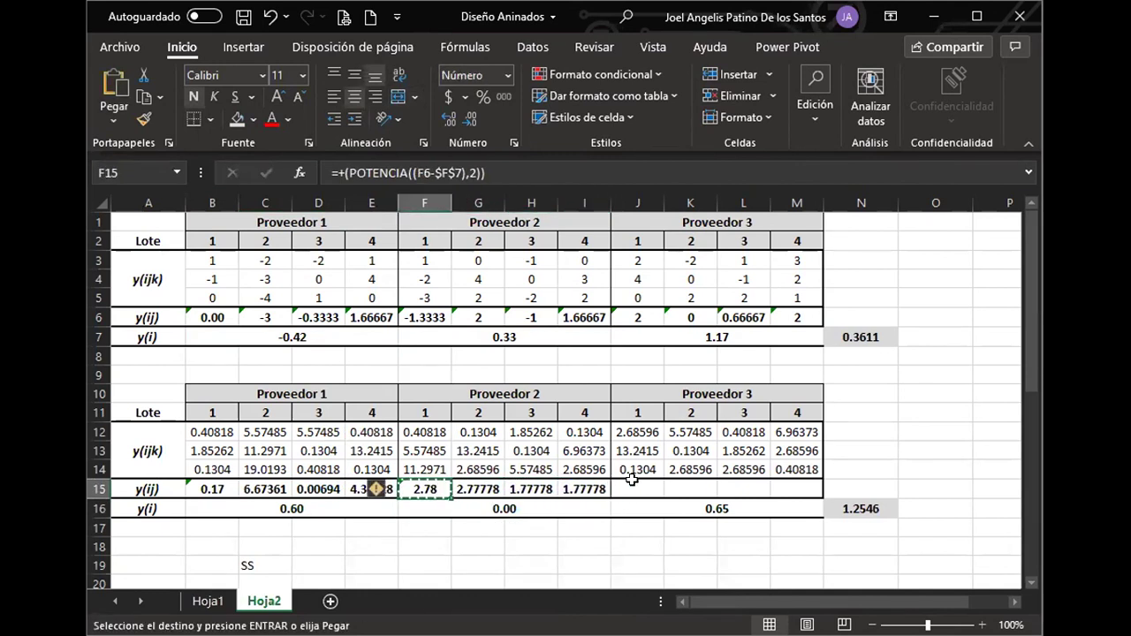
click(633, 486)
key(ctrl+v)
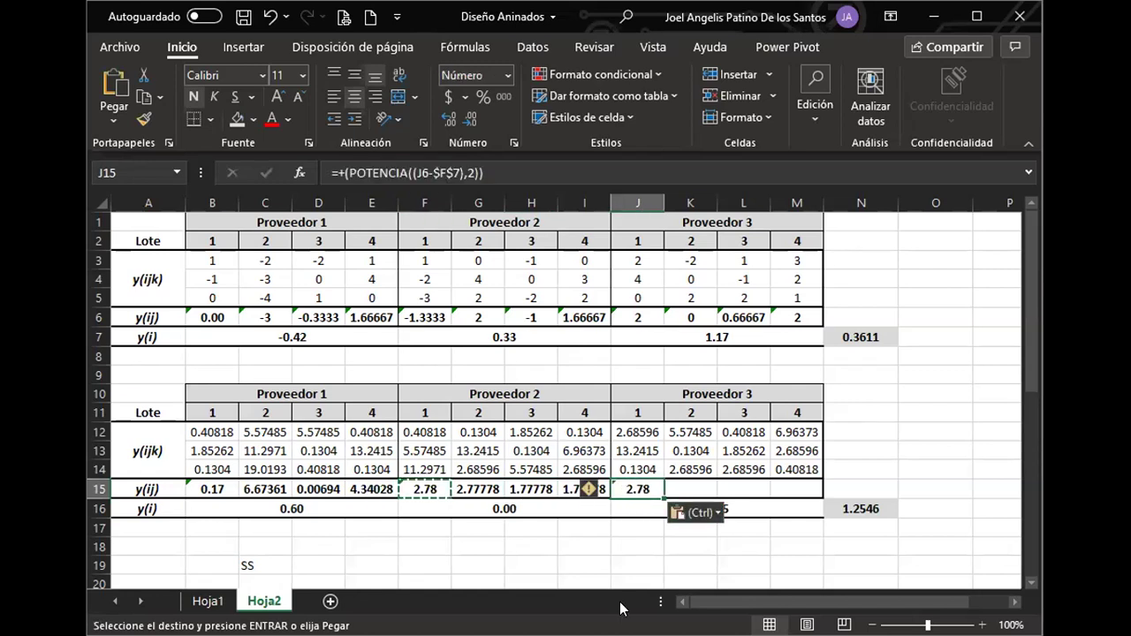
key(F2)
drag(553, 347, 688, 345)
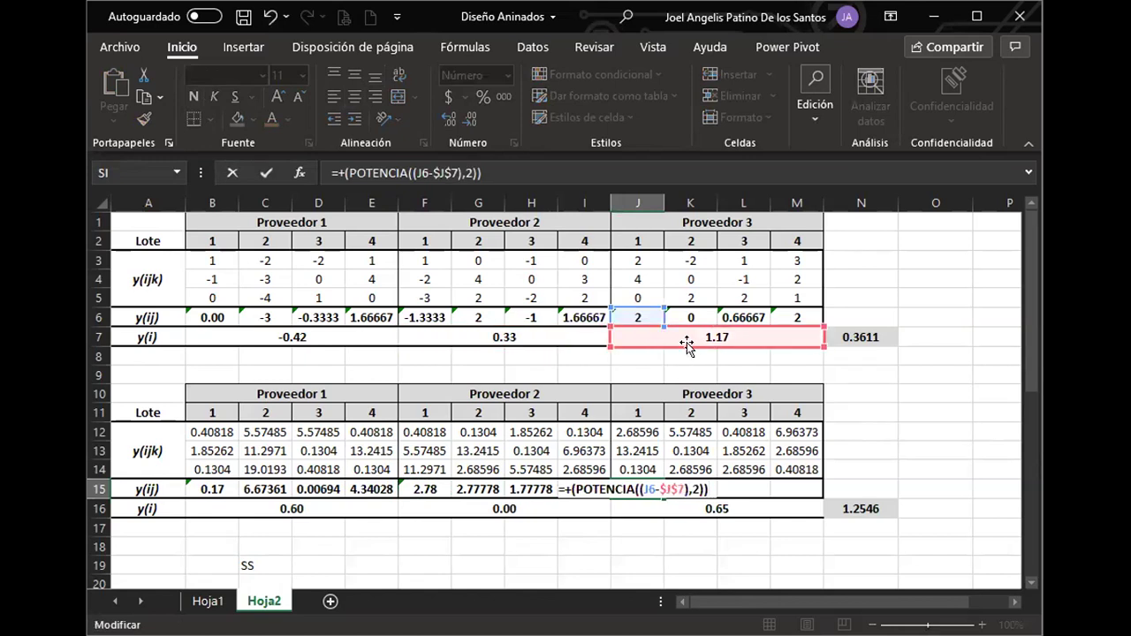
key(Return)
Copy the J15 formula to K15:M15 for Proveedor 3's remaining batches.
click(634, 492)
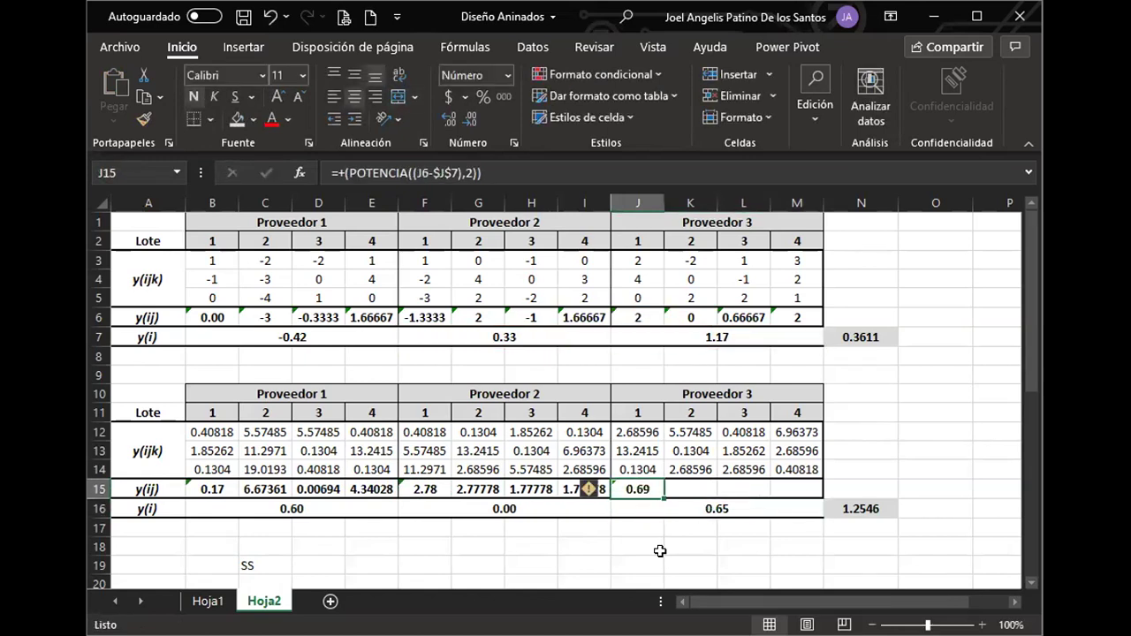
key(ctrl+c)
drag(690, 487, 783, 483)
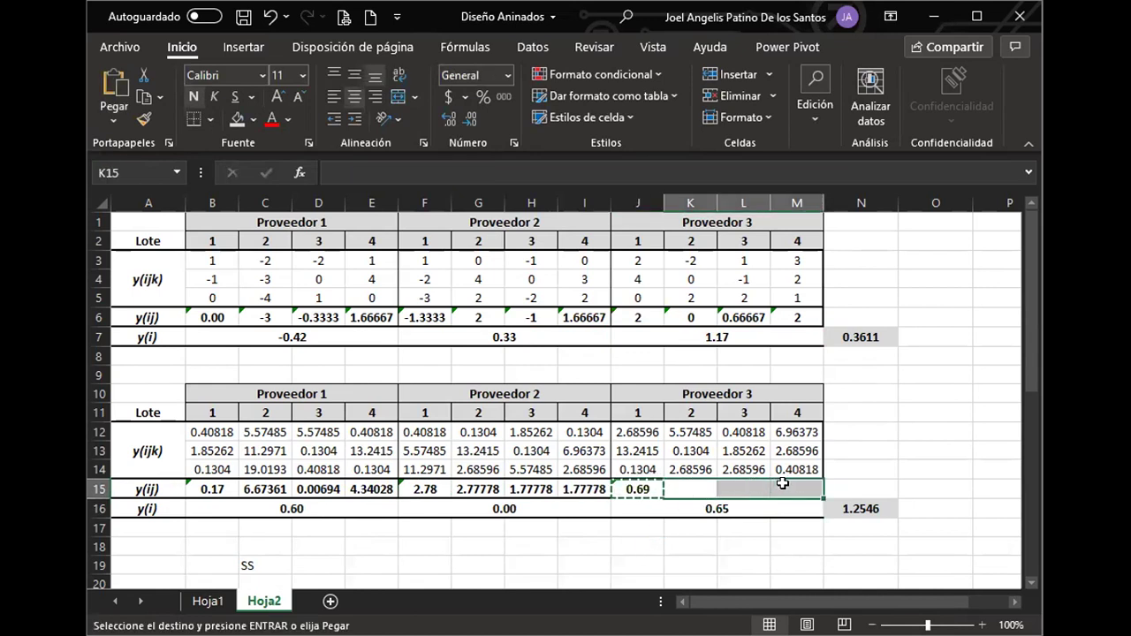
right_click(887, 239)
key(Escape)
key(Return)
click(743, 451)
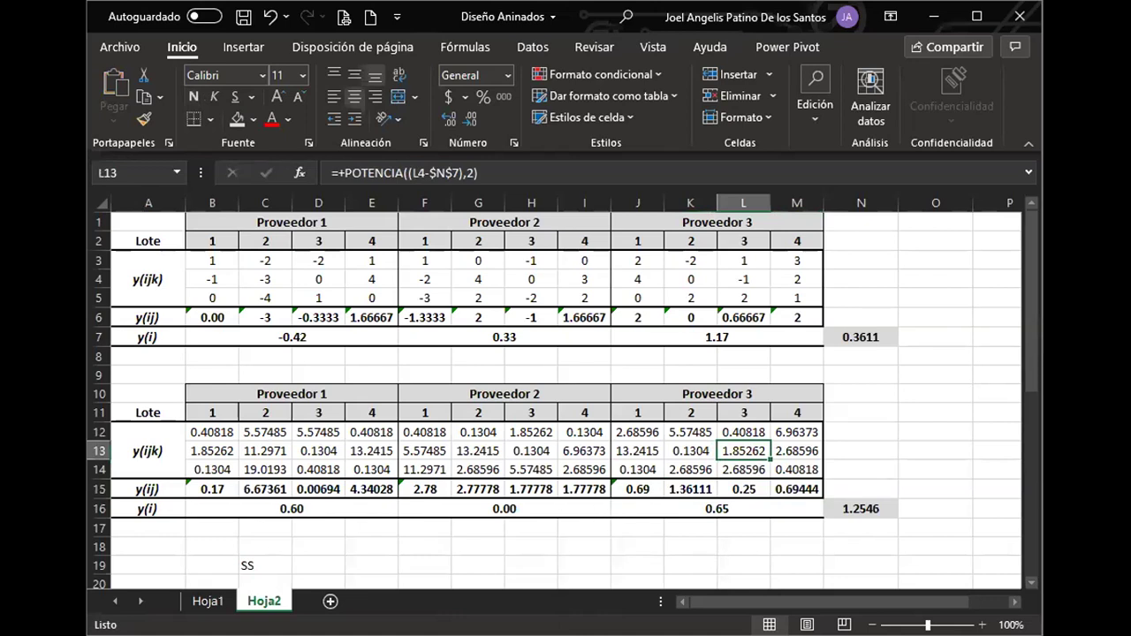
Total the y(ij) squared deviations of all suppliers in N15 with =+SUMA(B15:M15).
click(213, 491)
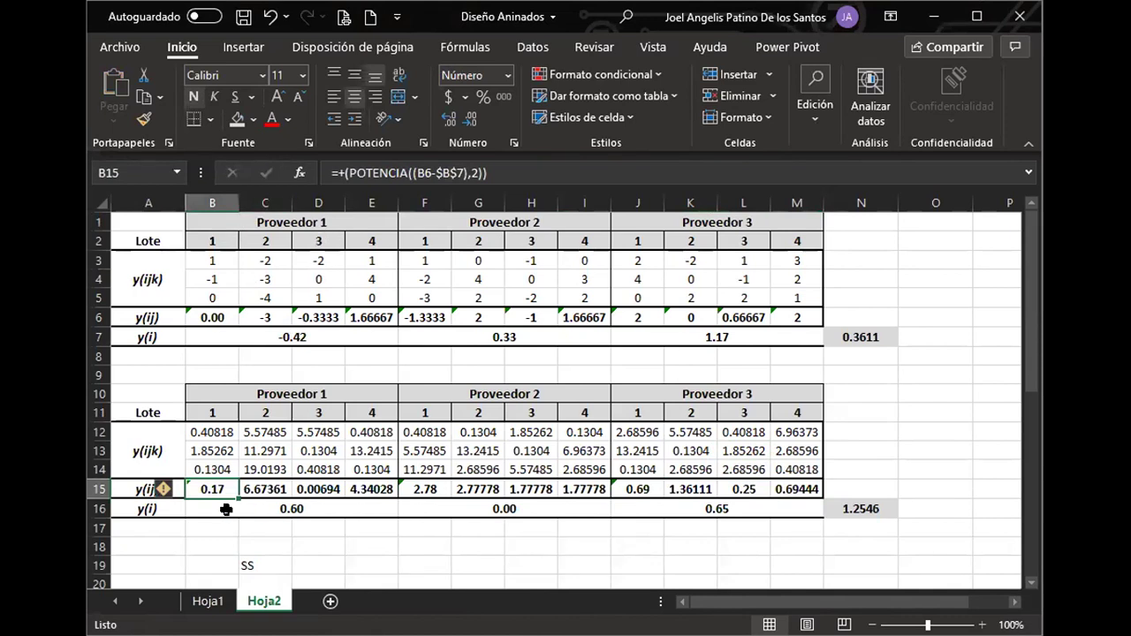
click(862, 490)
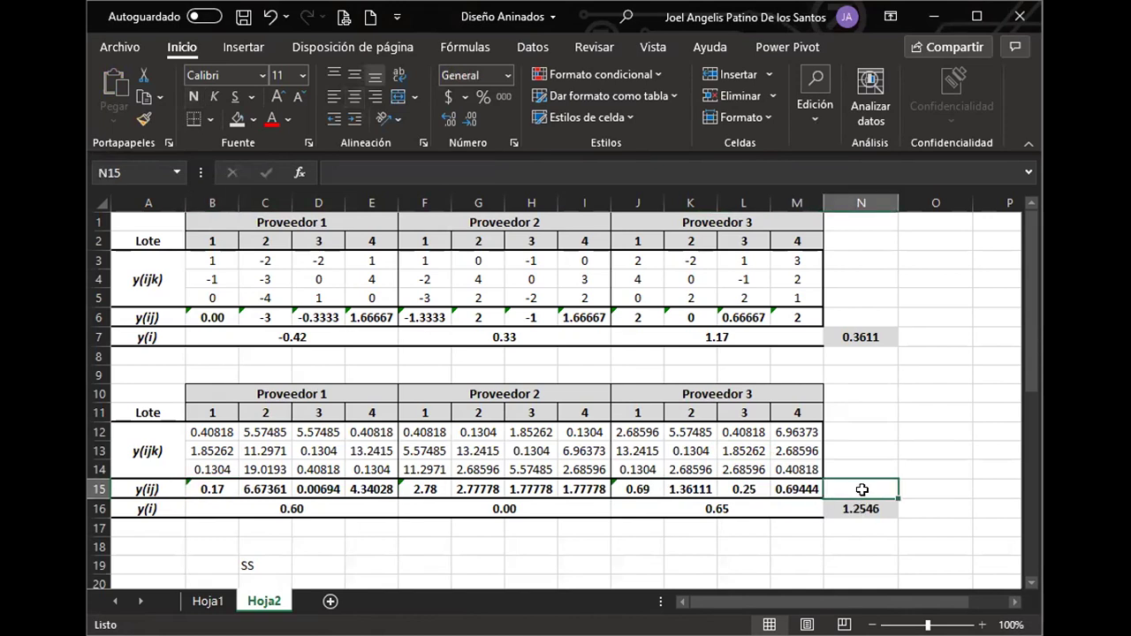
text(+)
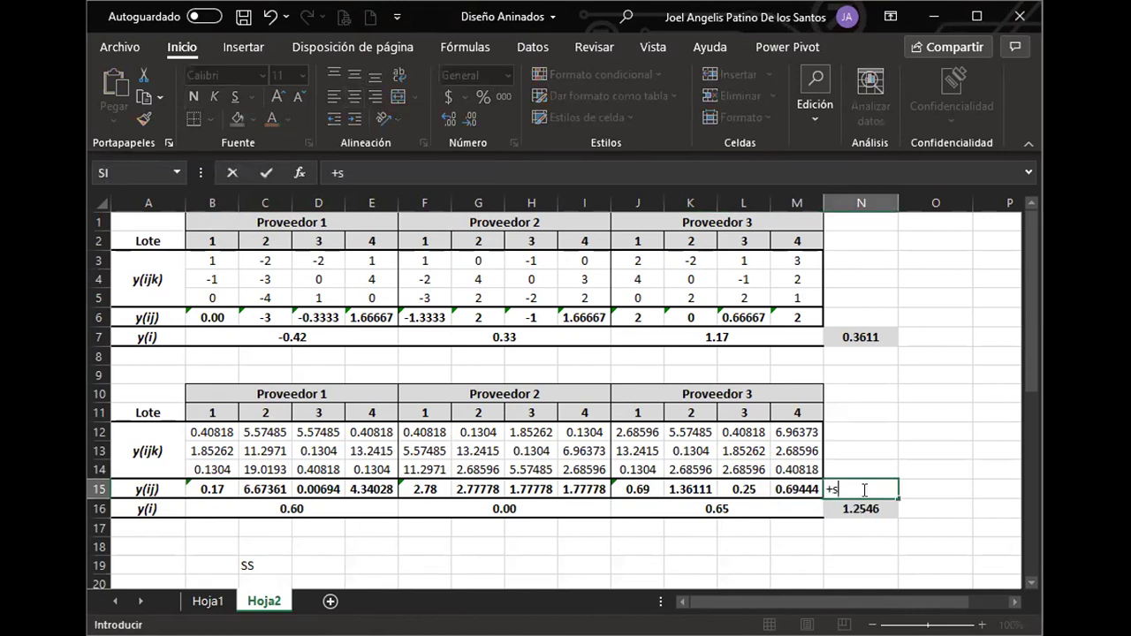
text(s)
key(Tab)
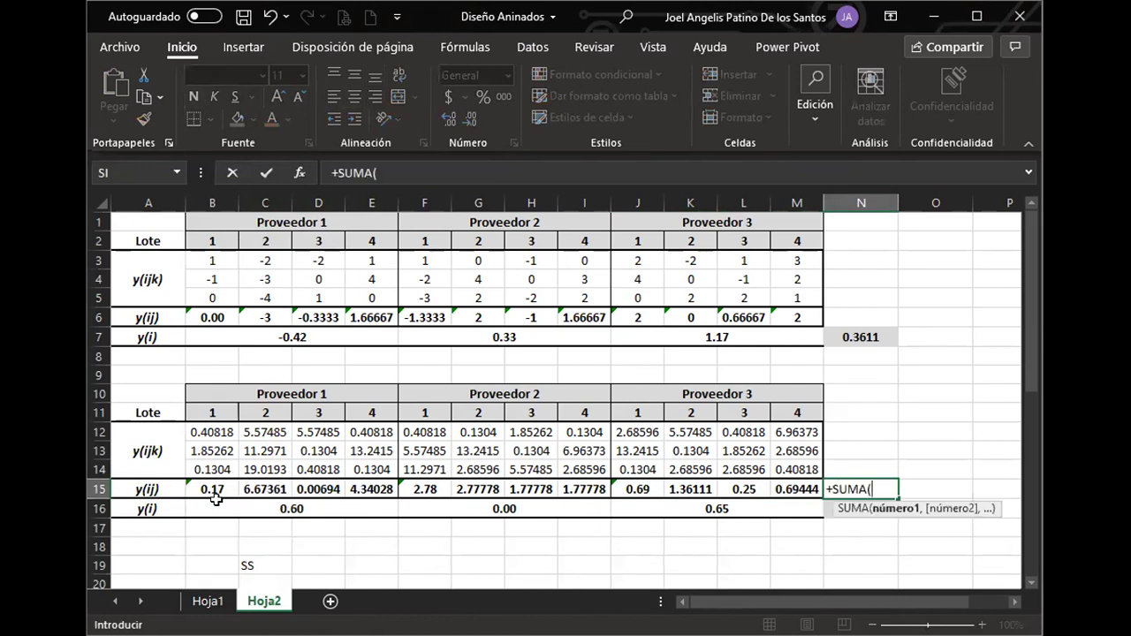
click(215, 492)
shift+click(789, 489)
key(Return)
click(856, 486)
Copy the formatting of the y(i) total in N16 onto the y(ij) total in N15.
click(857, 508)
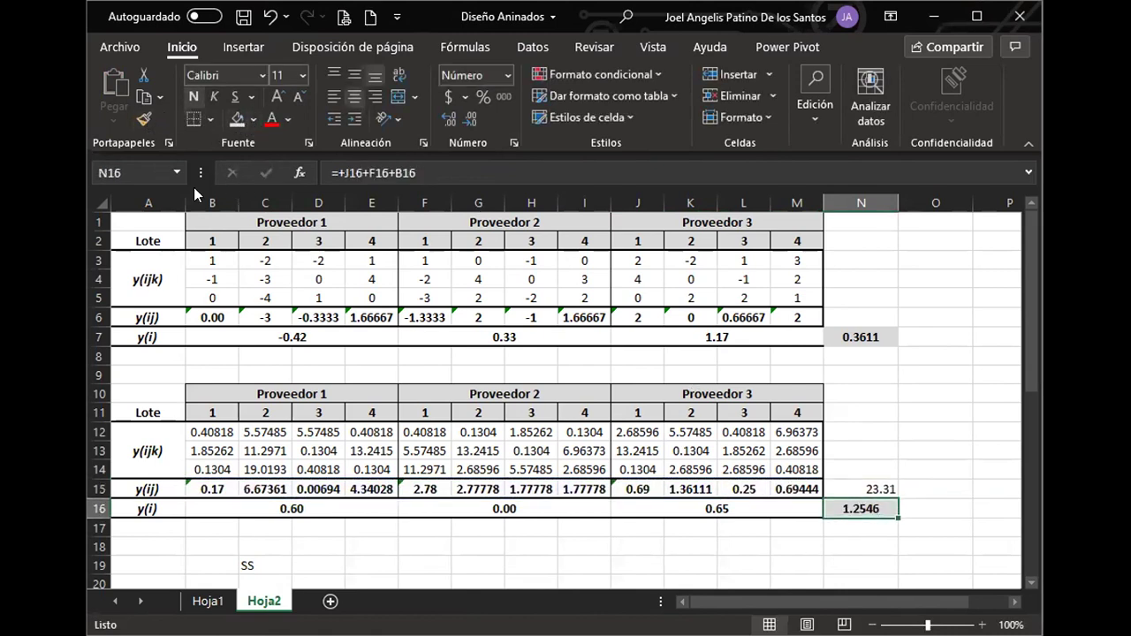
click(144, 119)
click(842, 489)
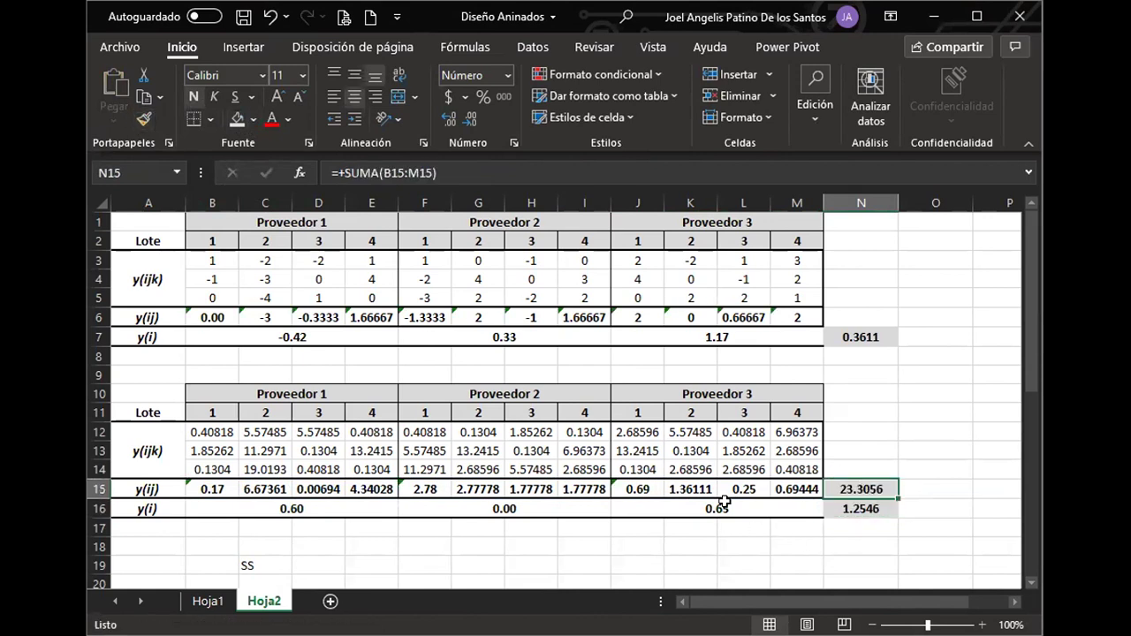
scroll(263, 464, down, 1)
scroll(263, 464, down, 2)
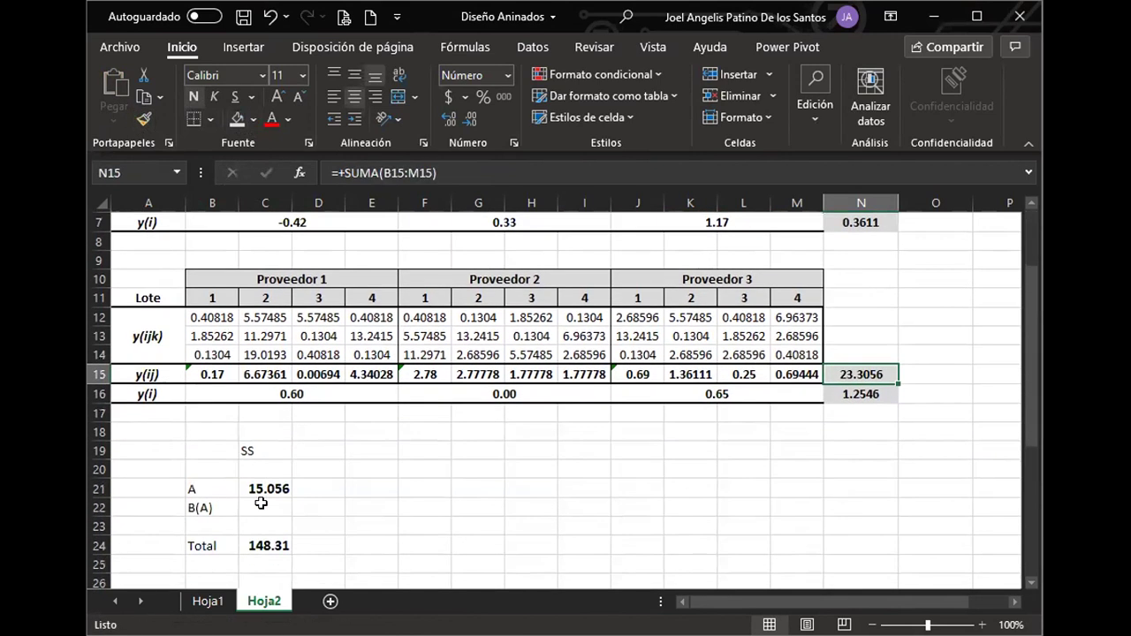
Calculate the B(A) sum of squares in C22 with =+N15*3.
click(261, 504)
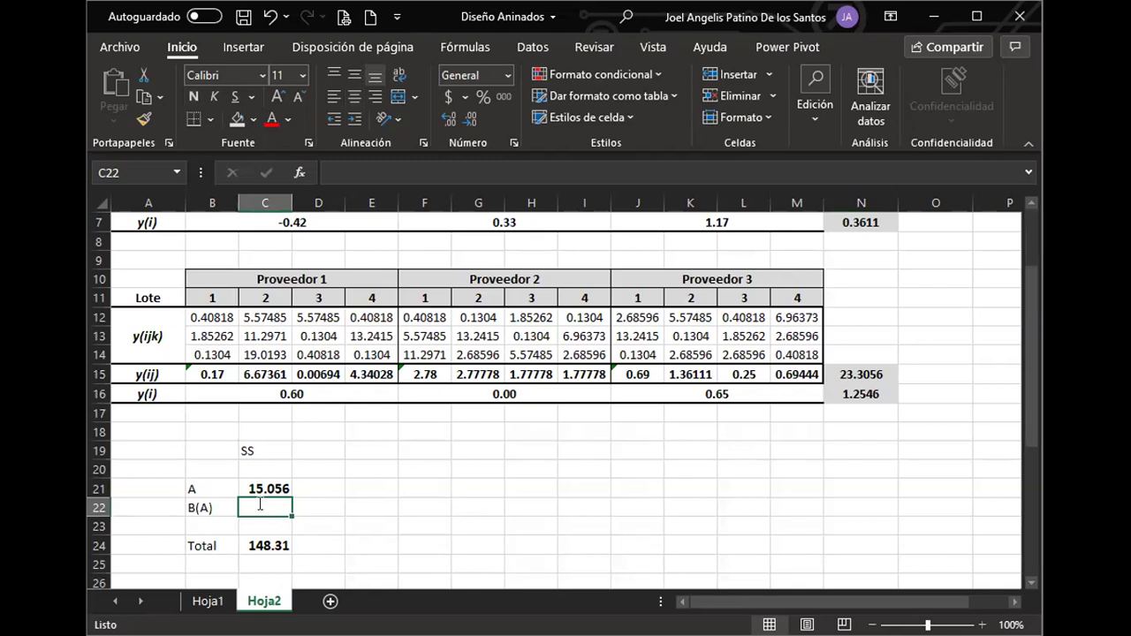
text(+)
click(862, 376)
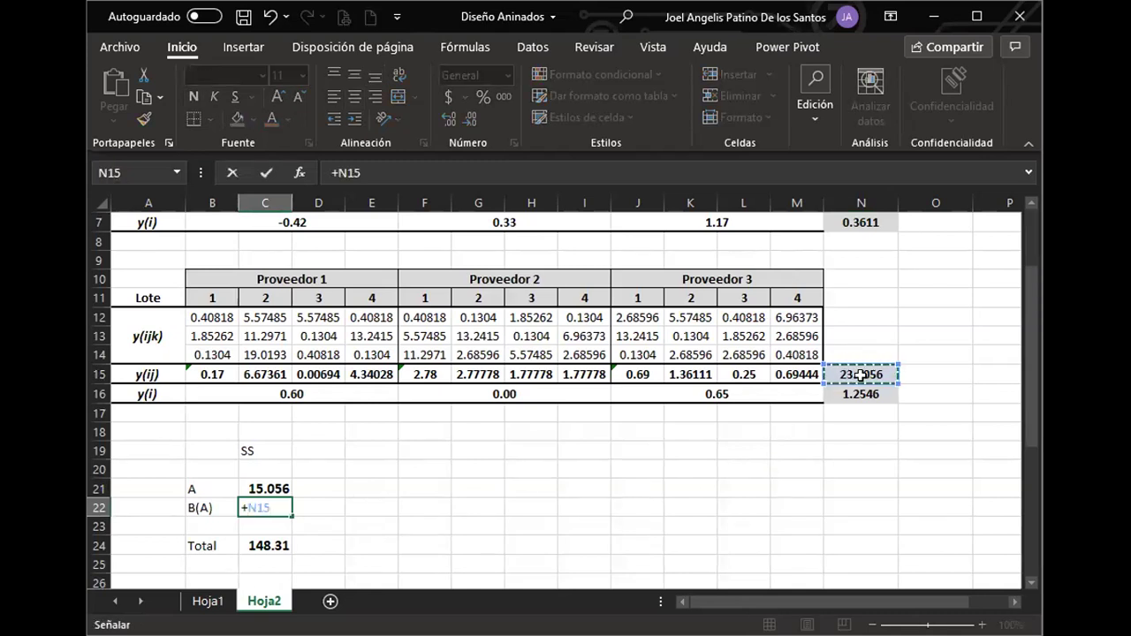
text(*)
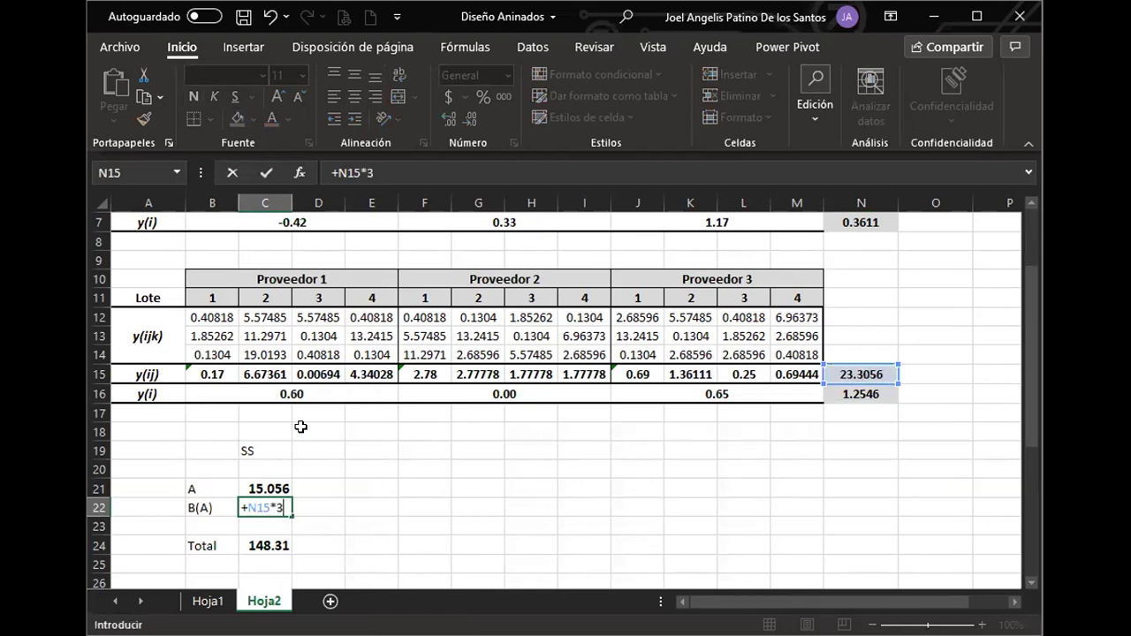
text(3)
key(Return)
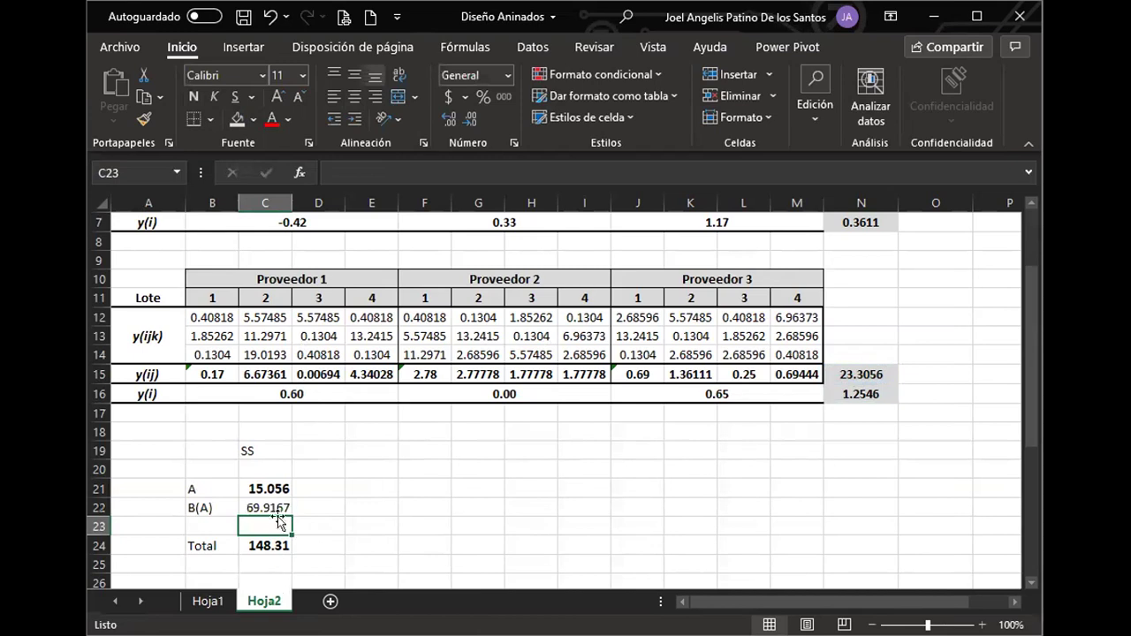
Copy the formatting of A's sum of squares in C21 onto the B(A) value in C22.
key(Up)
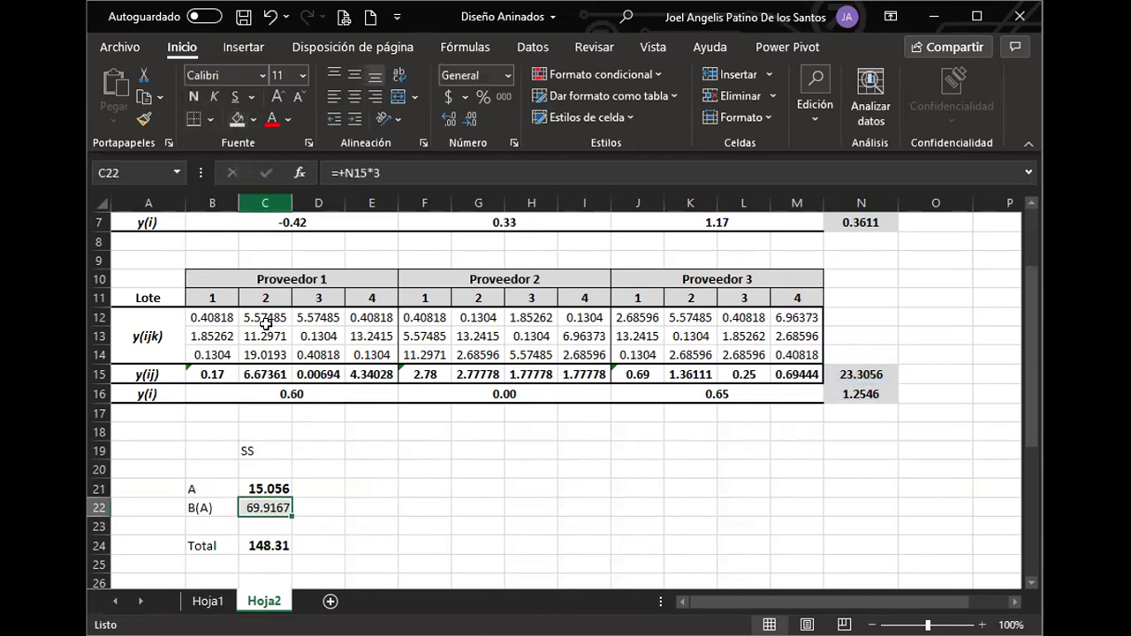
click(144, 119)
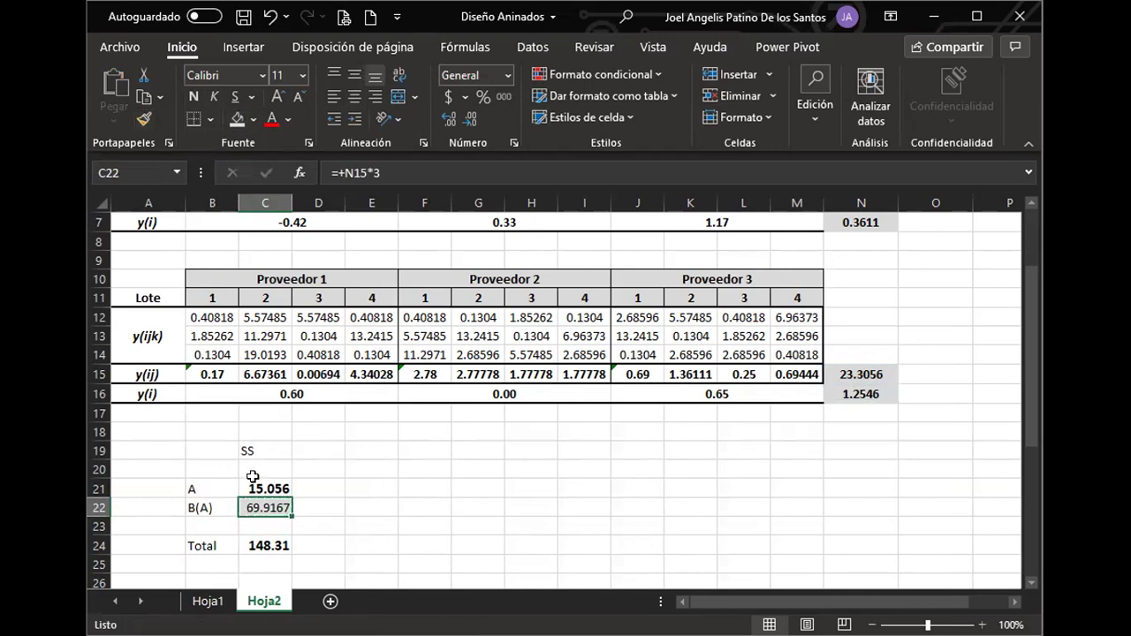
click(258, 488)
click(141, 112)
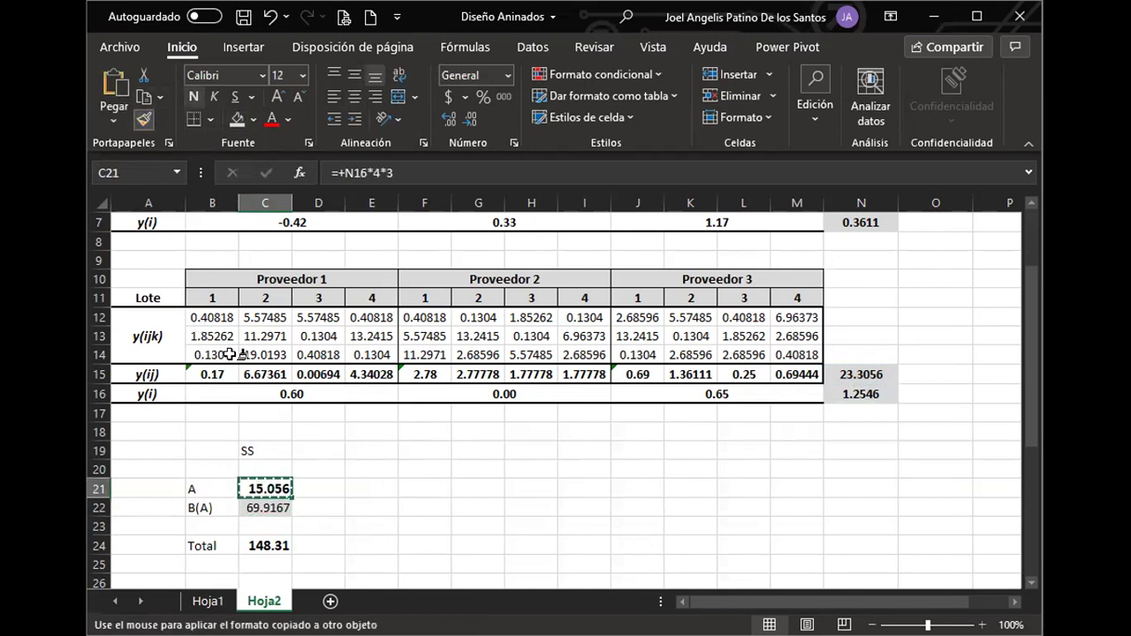
click(276, 507)
Label B23 as Error in the SS table, between B(A) and Total.
click(295, 528)
click(265, 528)
click(227, 527)
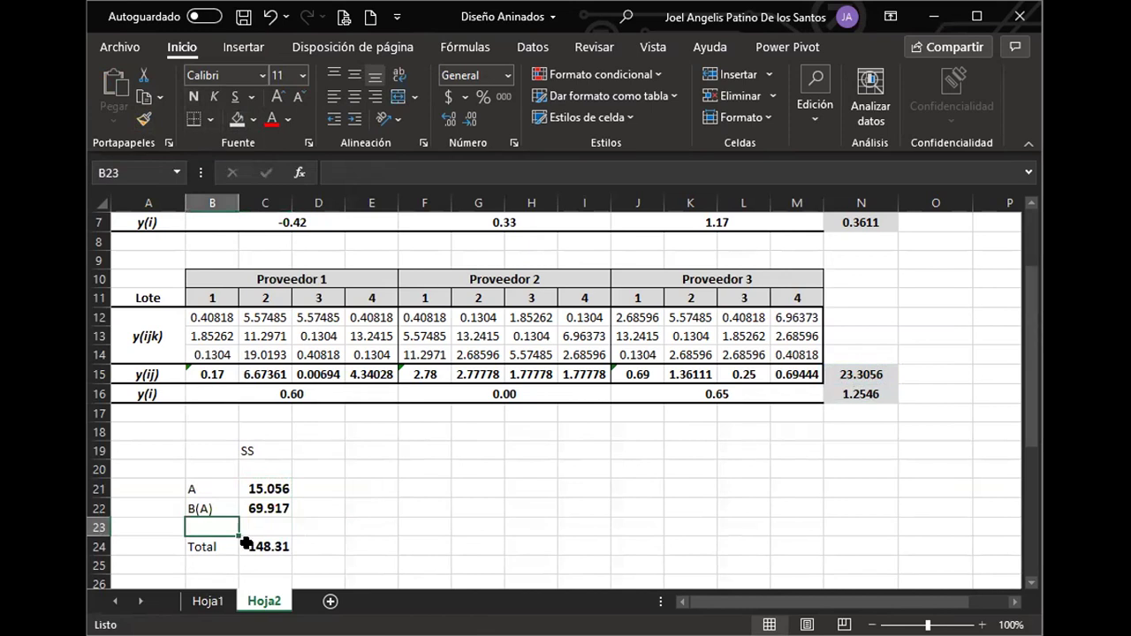
text(Error)
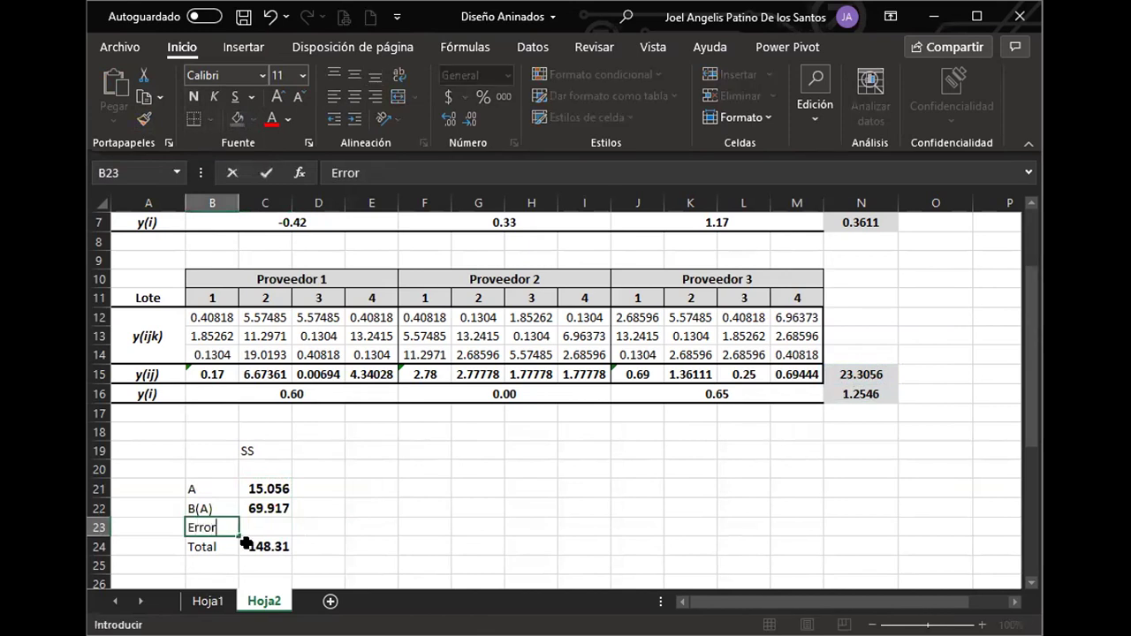
key(Tab)
Examine Tabla 13-2's Error sum of squares formula against Proveedor 1's lote 1 observations and their y(ij) average.
scroll(345, 493, down, 5)
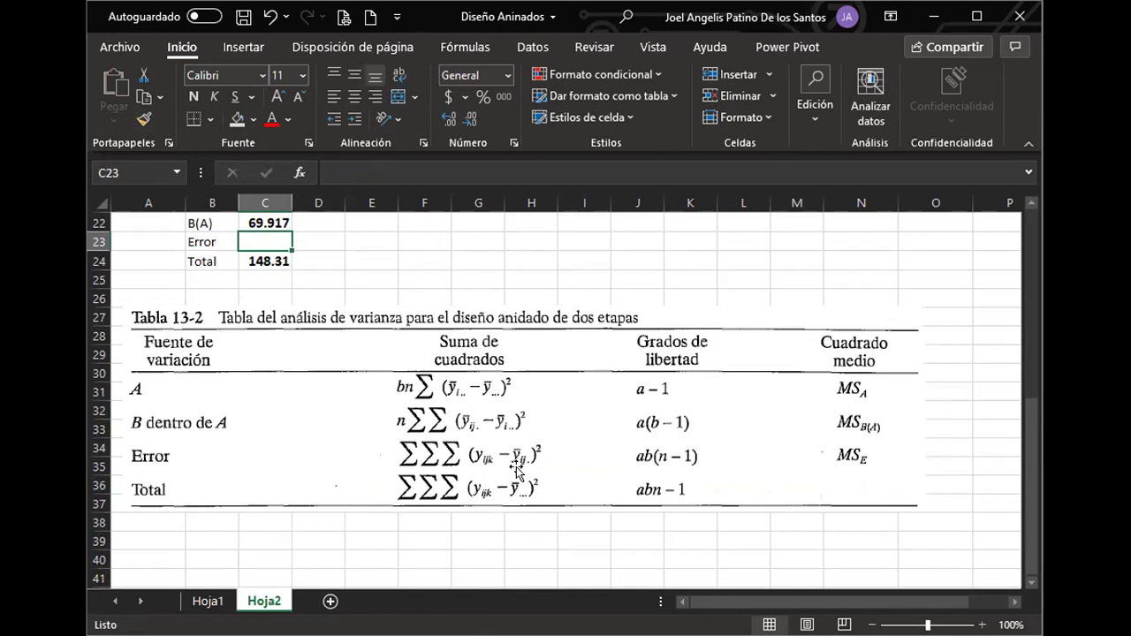
scroll(517, 469, up, 6)
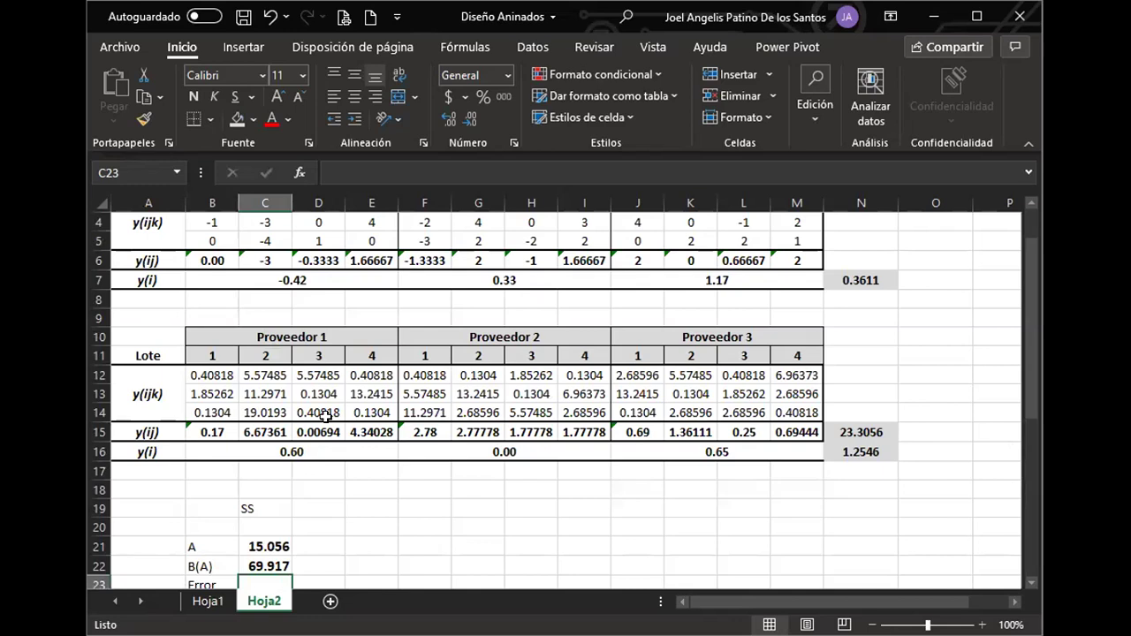
scroll(325, 414, down, 2)
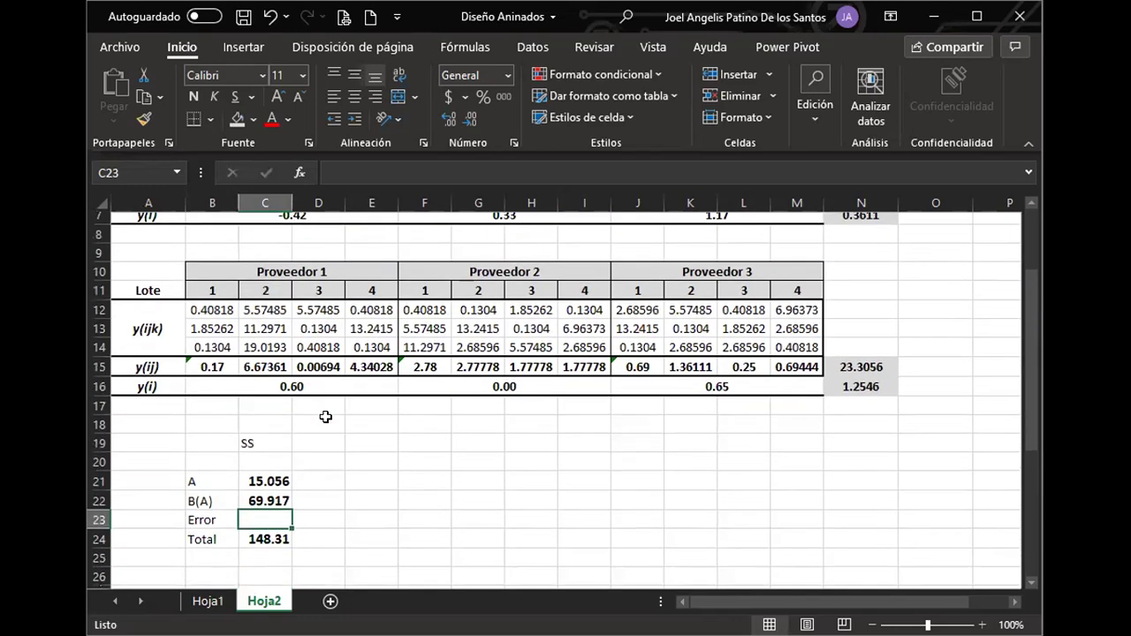
drag(219, 263, 218, 301)
click(218, 317)
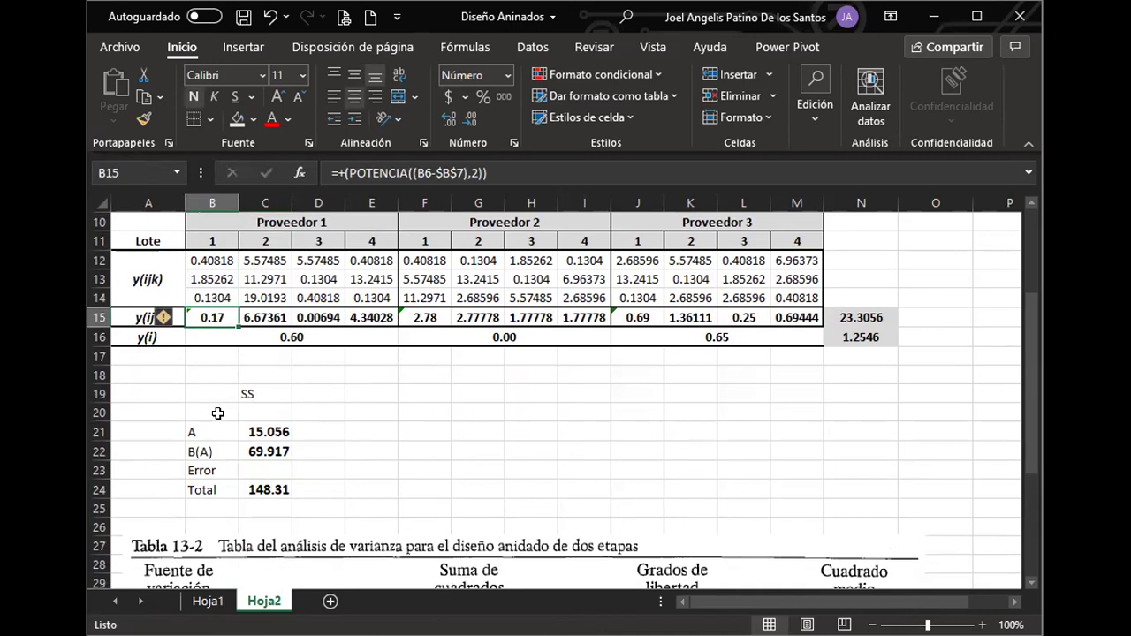
scroll(217, 416, up, 3)
click(216, 264)
drag(217, 279, 218, 298)
click(217, 317)
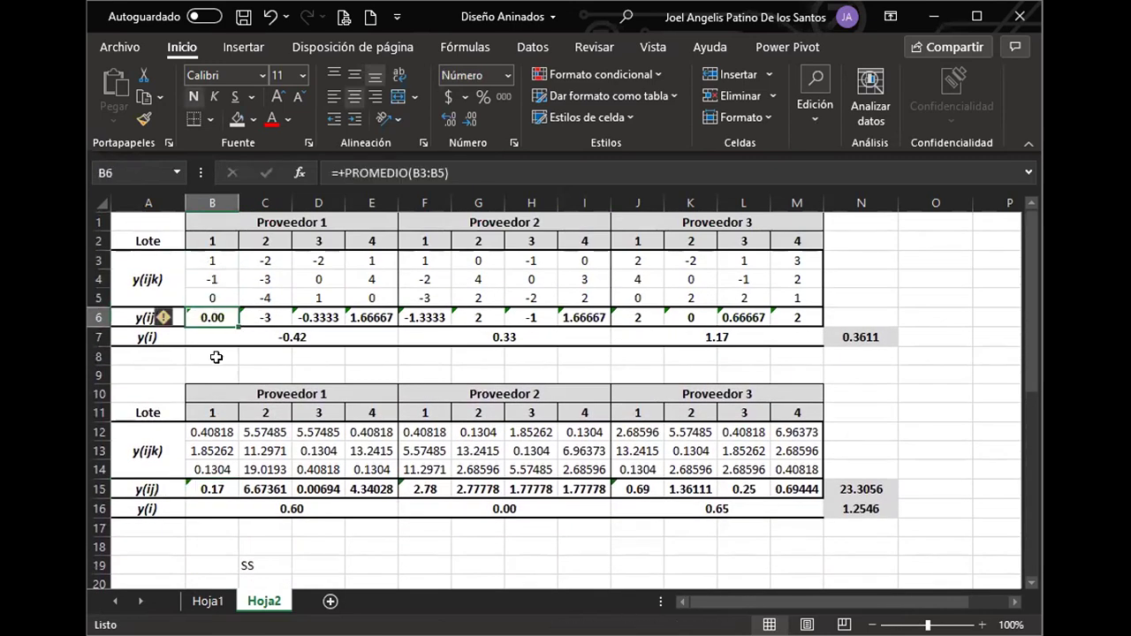
scroll(220, 364, down, 6)
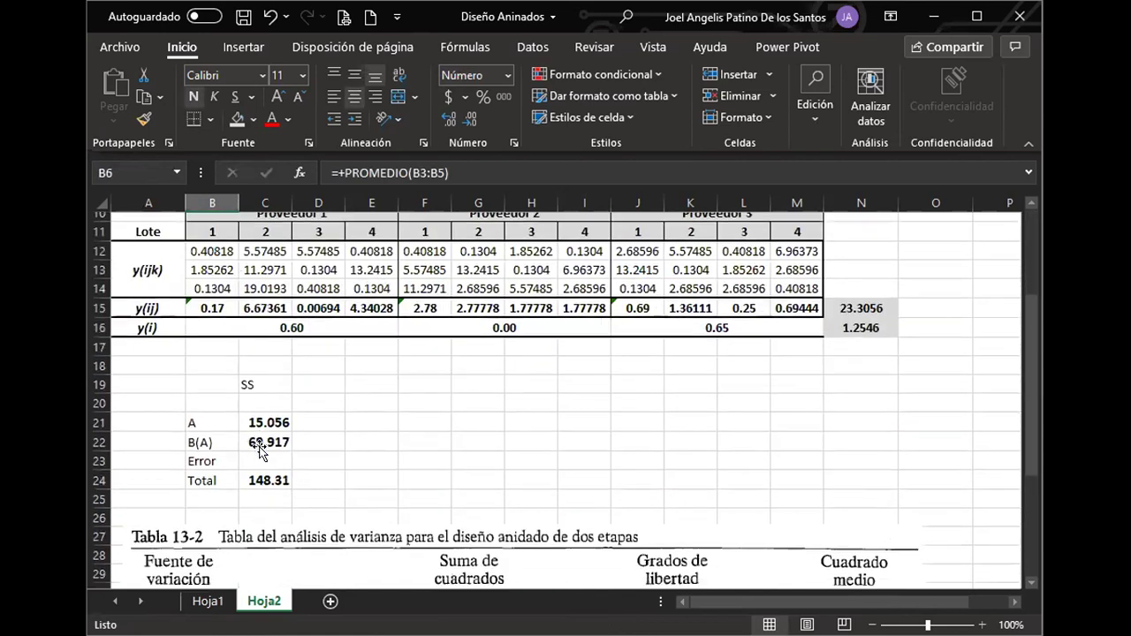
Review the y(ijk) squared deviations in B12:M14, inspecting the L13 formula and the overall average in N7.
scroll(228, 372, up, 5)
drag(228, 373, 803, 410)
scroll(426, 421, down, 1)
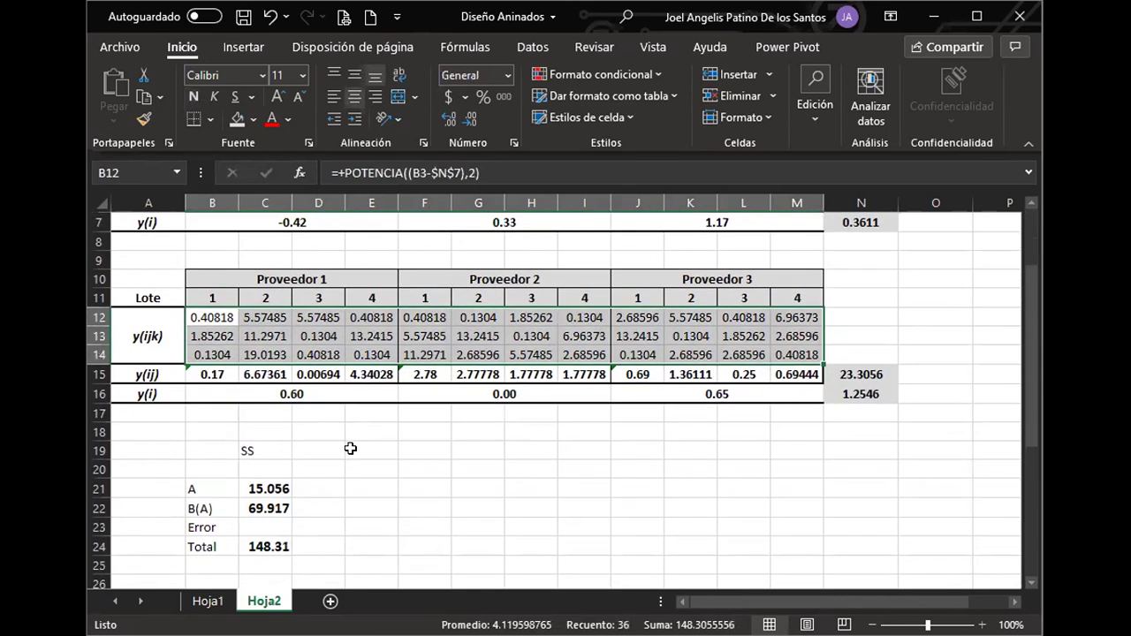
click(358, 449)
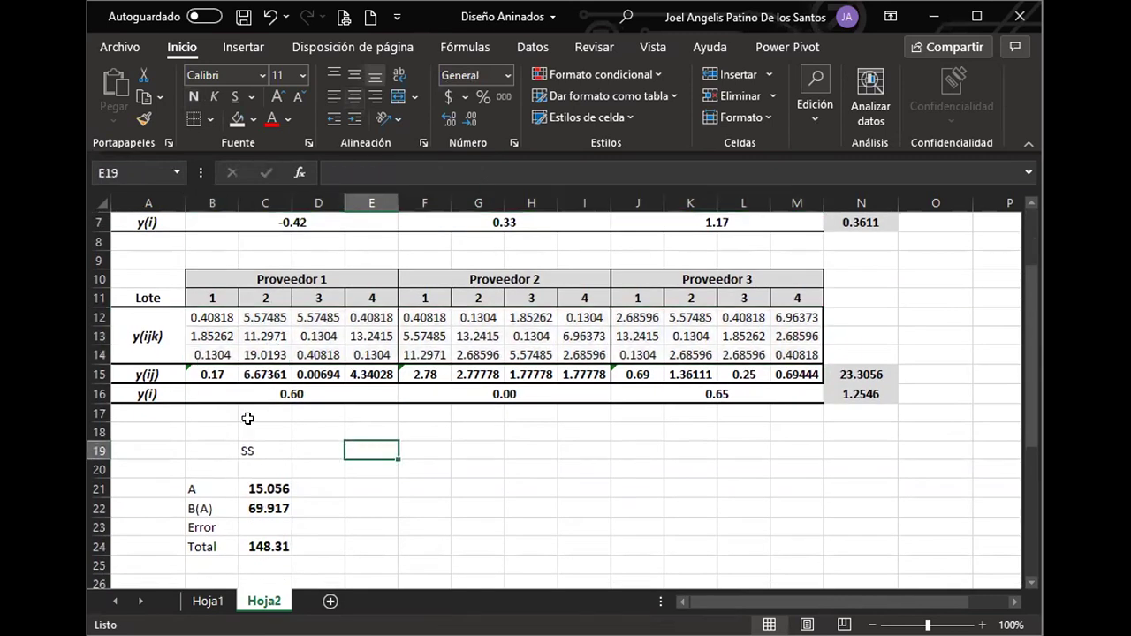
scroll(248, 419, up, 2)
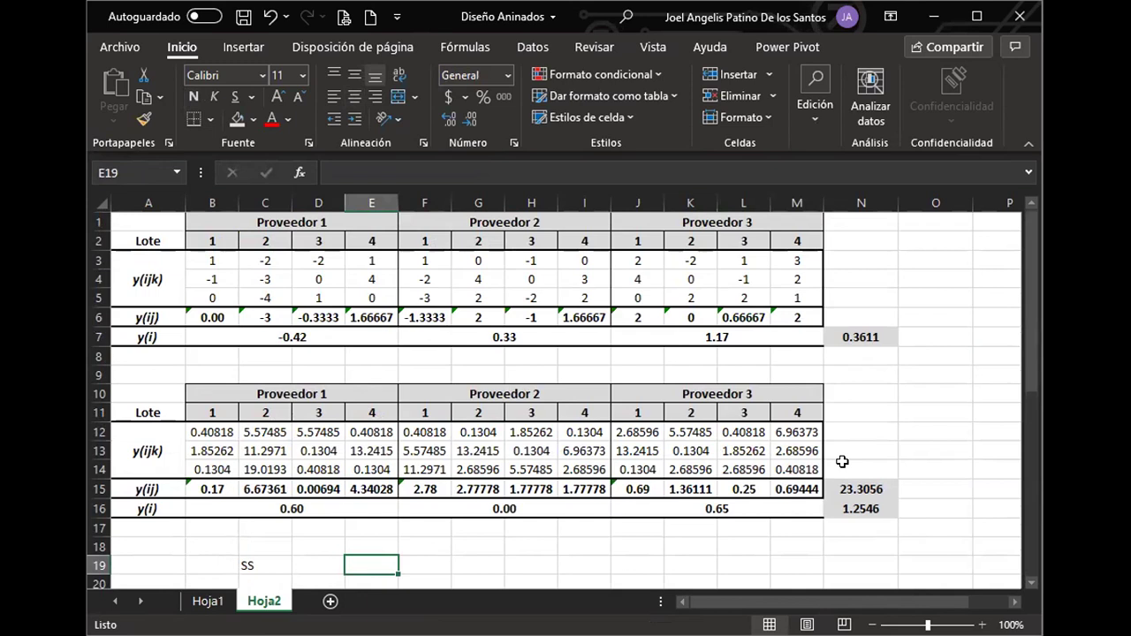
click(749, 449)
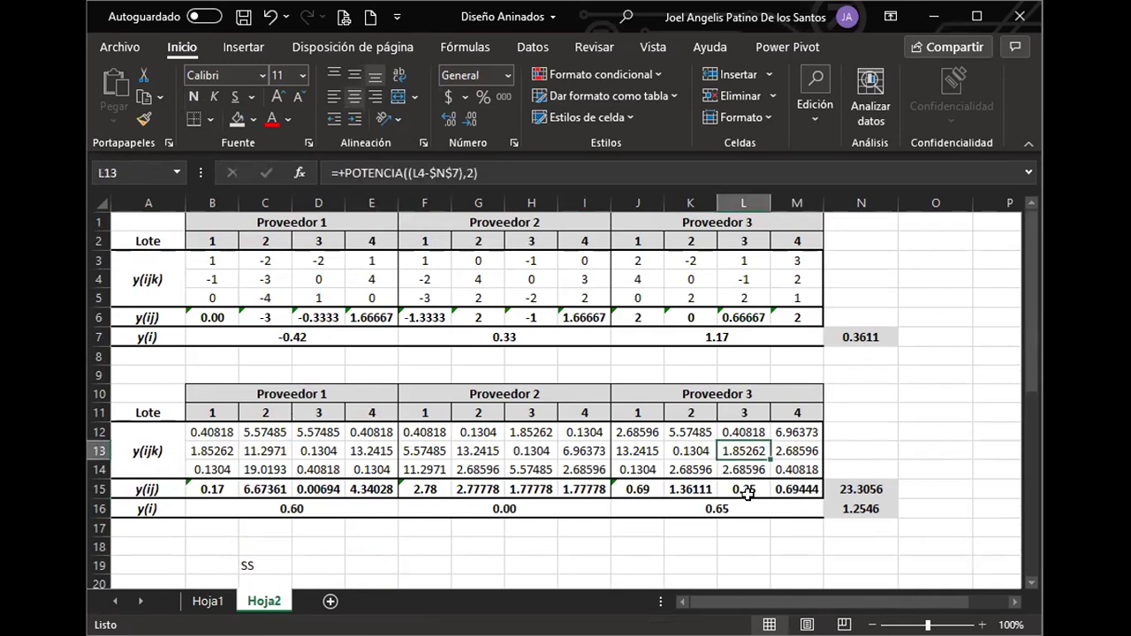
key(F2)
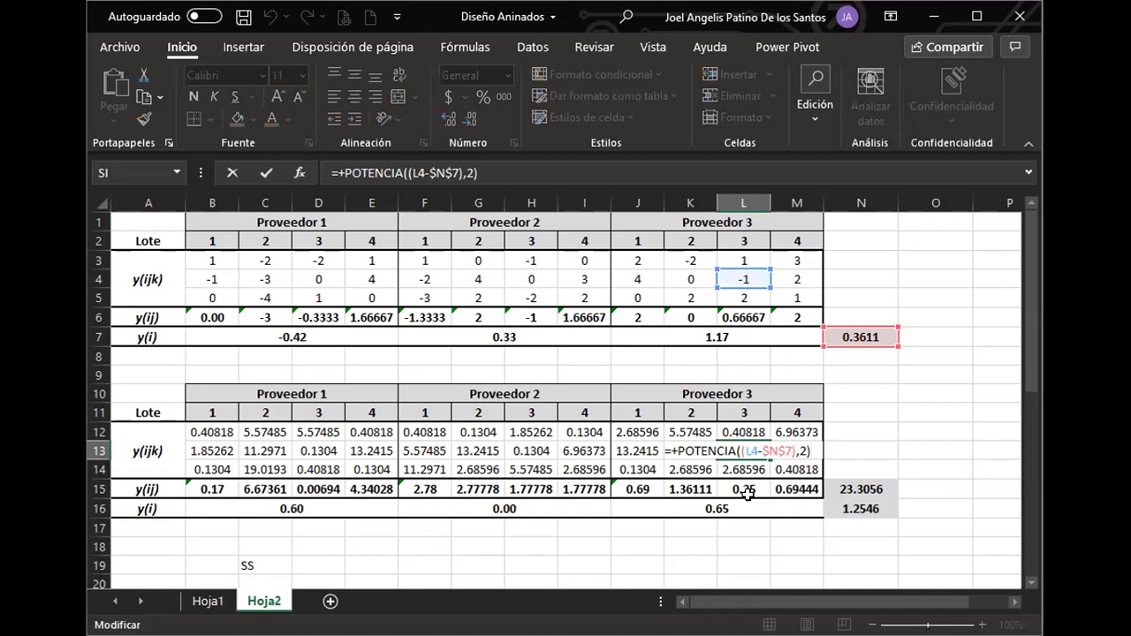
key(Escape)
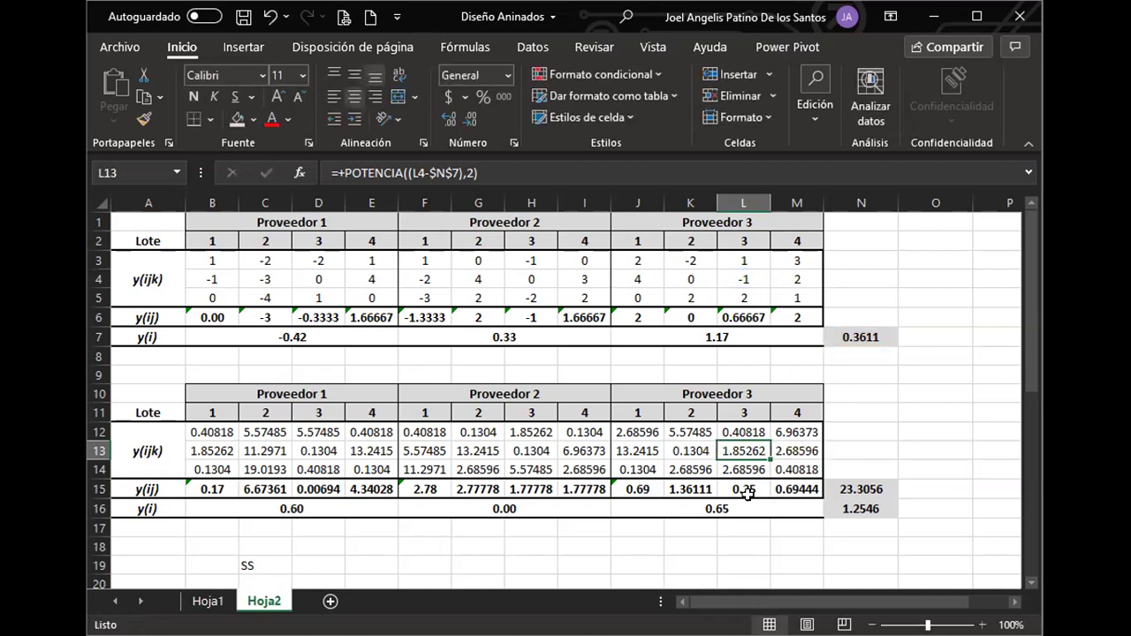
click(884, 340)
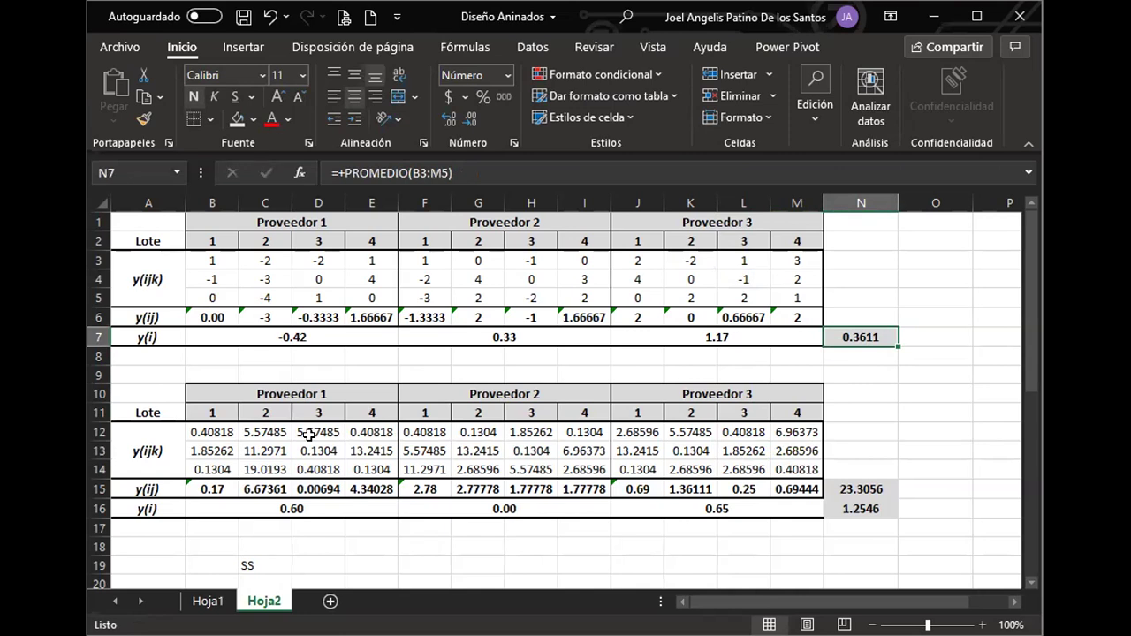
scroll(318, 460, down, 2)
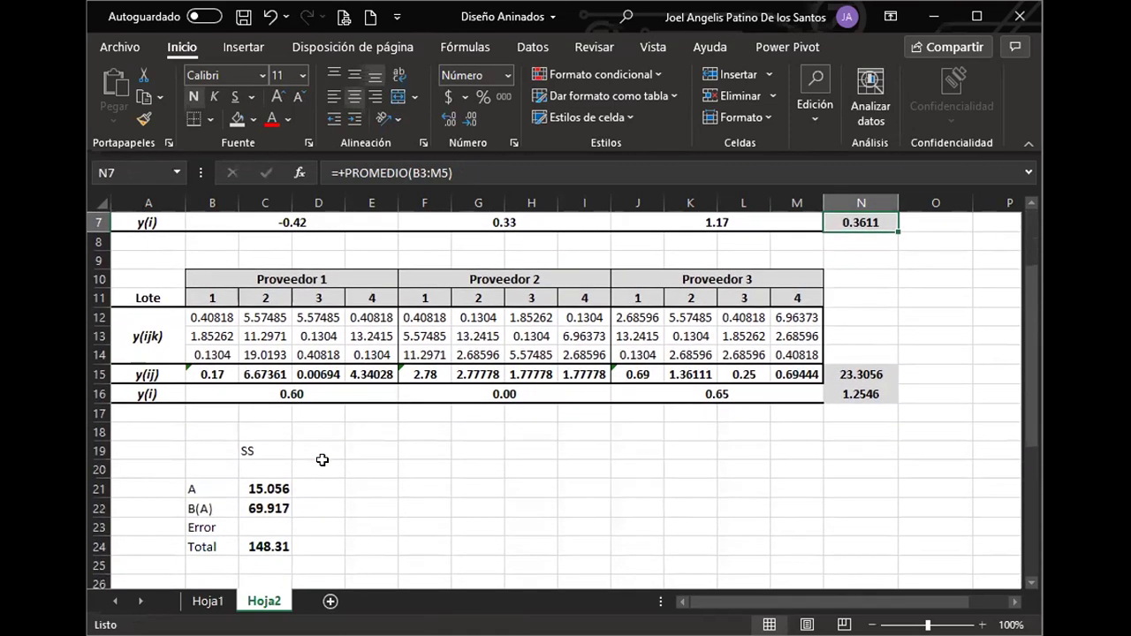
scroll(324, 472, down, 1)
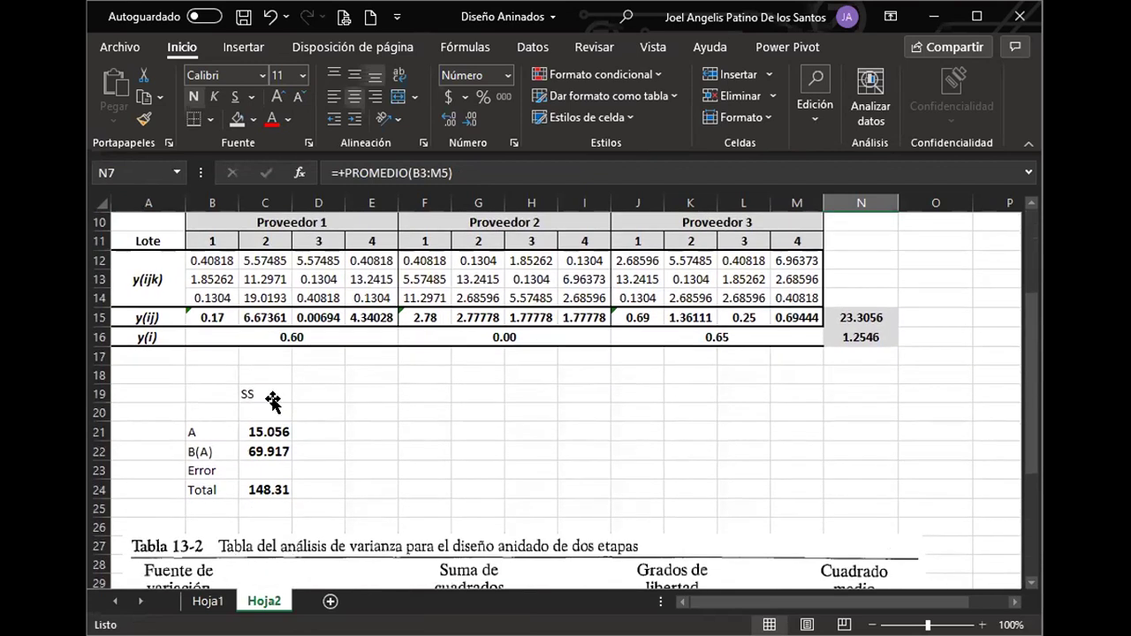
Move the SS heading one row down to cell C20, directly above the sum-of-squares values.
click(274, 400)
drag(277, 405, 277, 417)
click(400, 449)
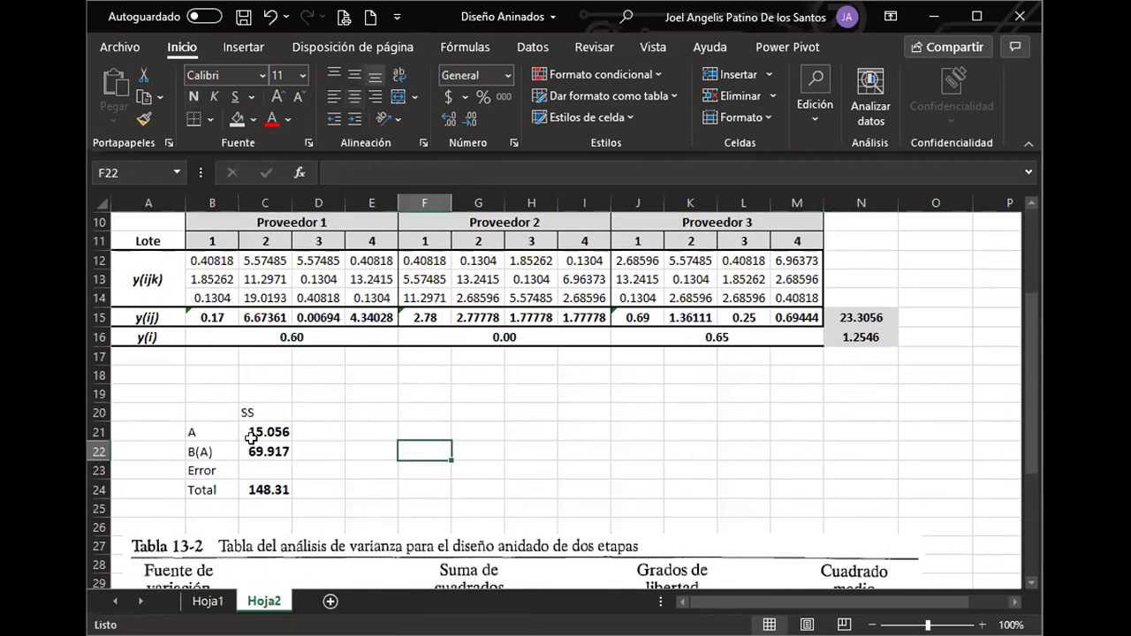
click(197, 426)
Start a formula in cell B17, directly beneath the second supplier table.
scroll(353, 425, up, 3)
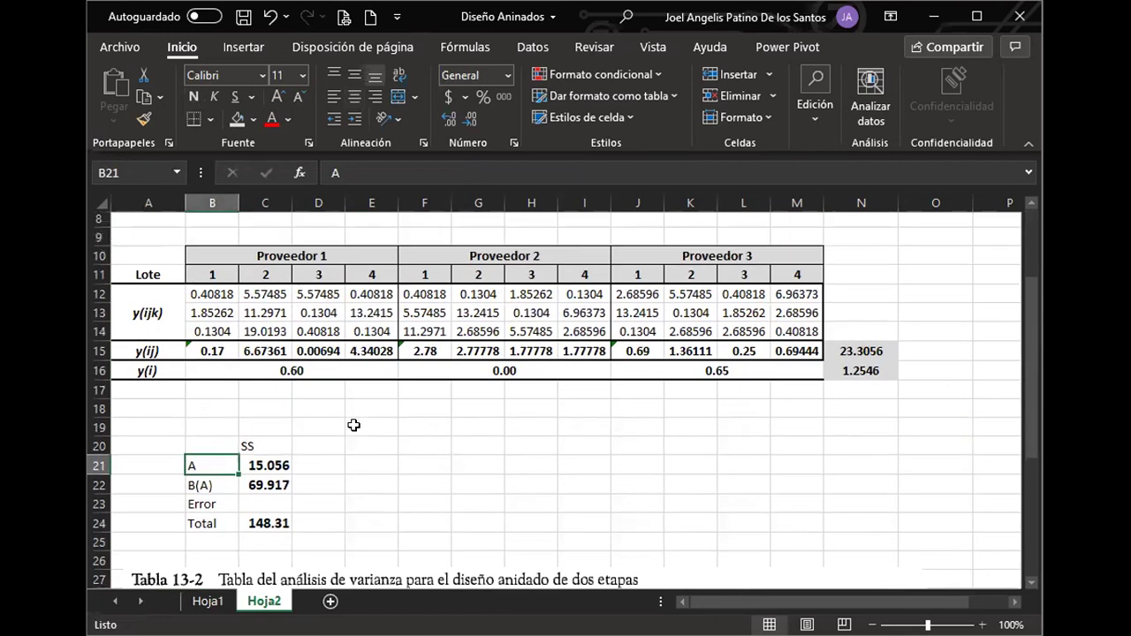
scroll(257, 431, down, 1)
click(203, 471)
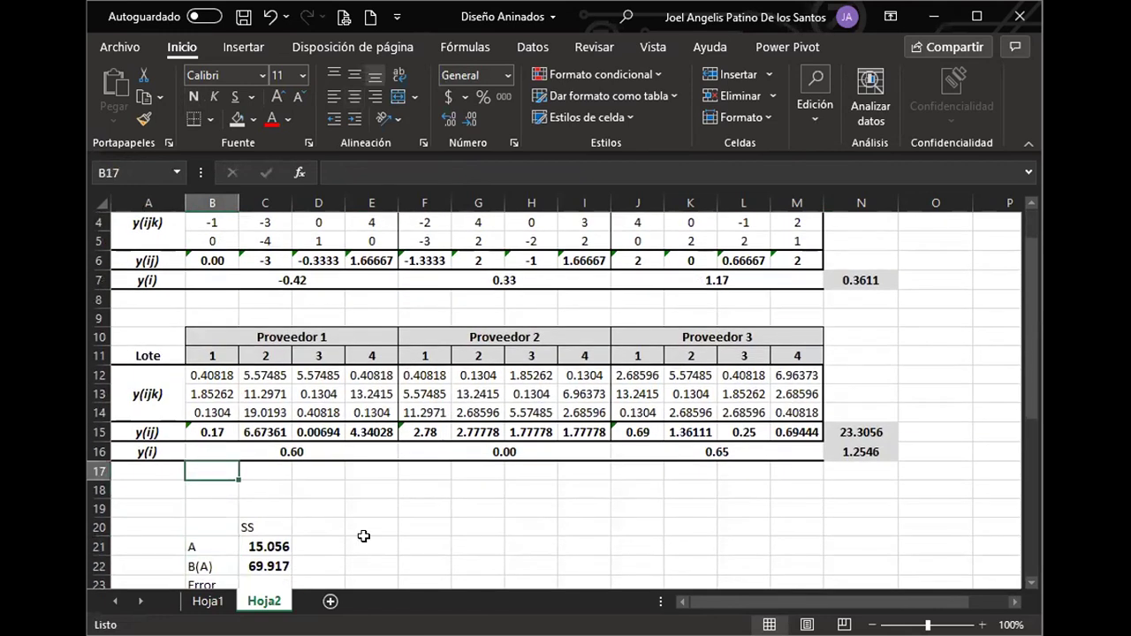
click(202, 373)
click(211, 472)
text(})
key(BackSpace)
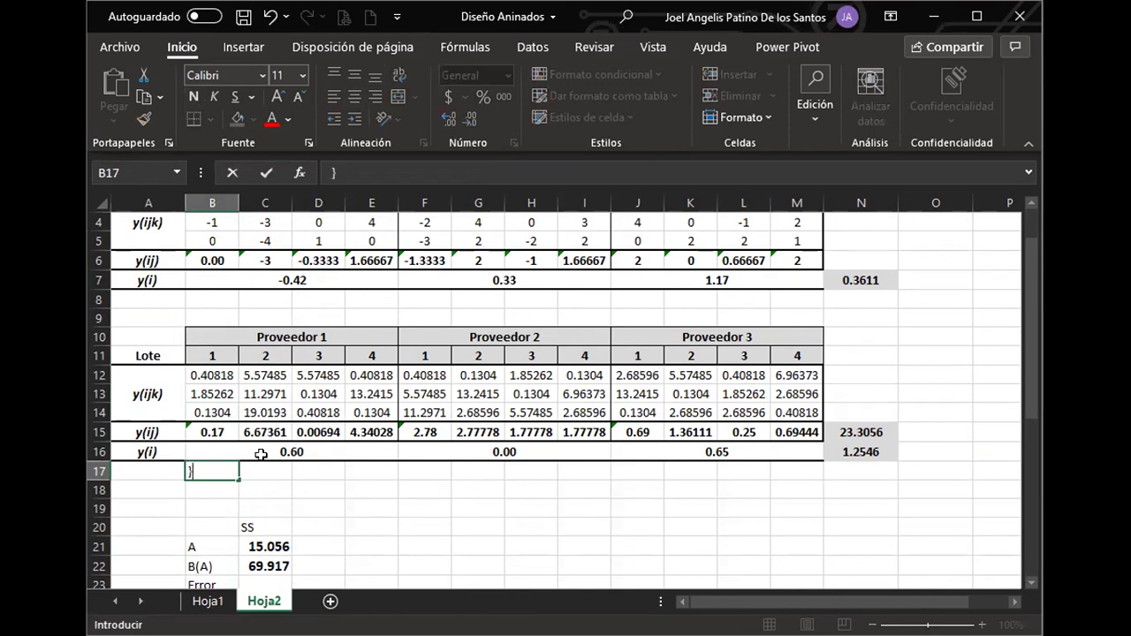
text(+)
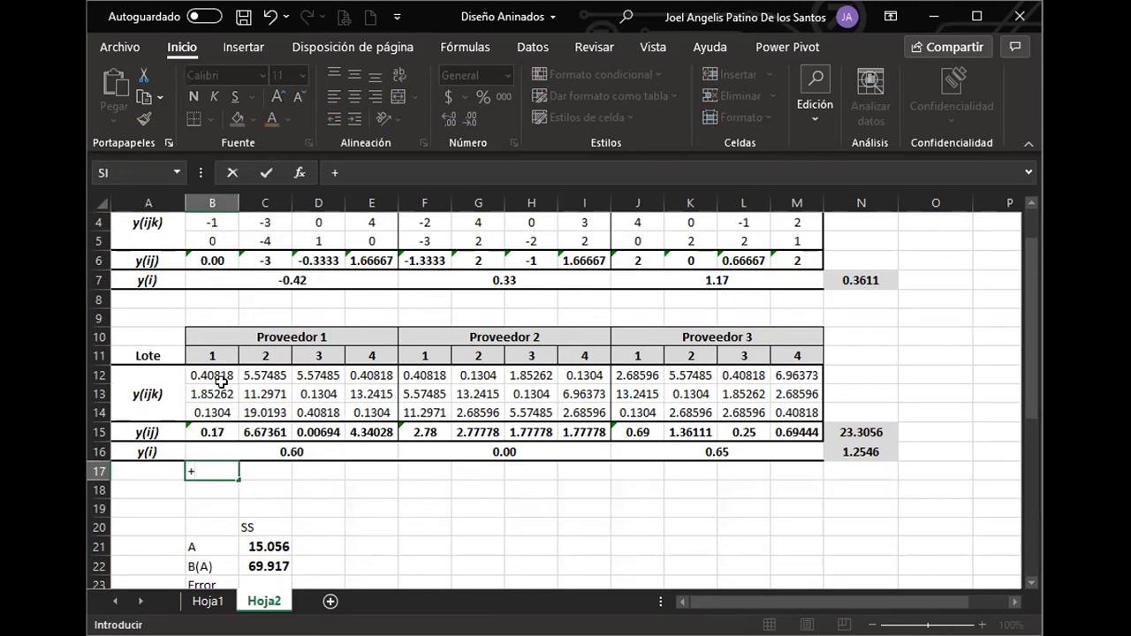
scroll(216, 381, up, 1)
click(216, 260)
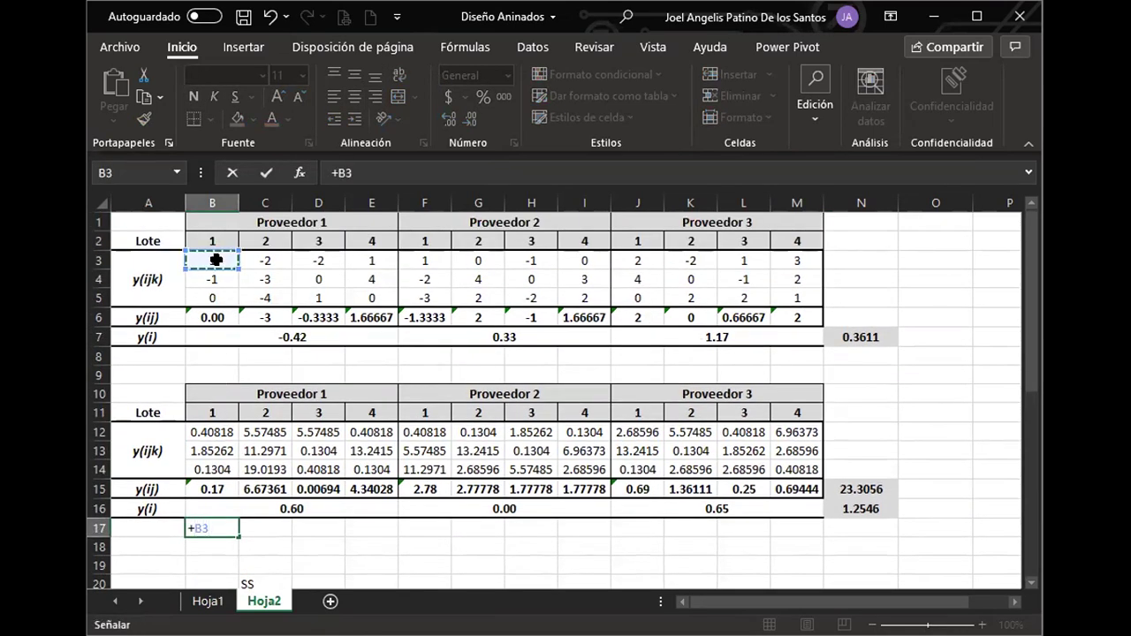
text(-)
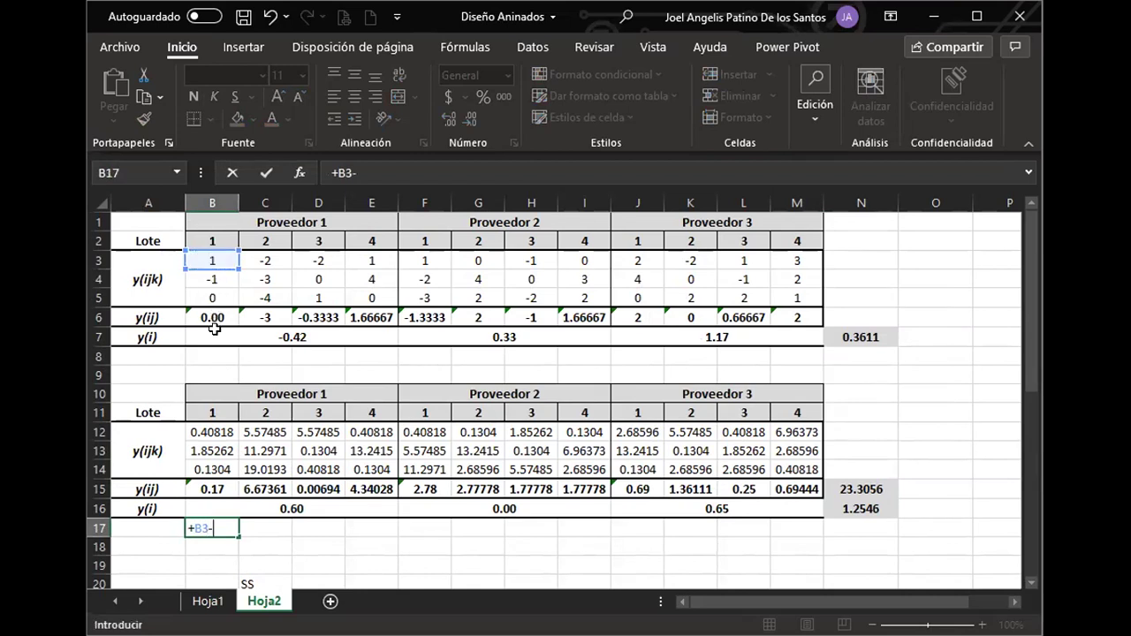
key(BackSpace)
key(BackSpace)
key(BackSpace)
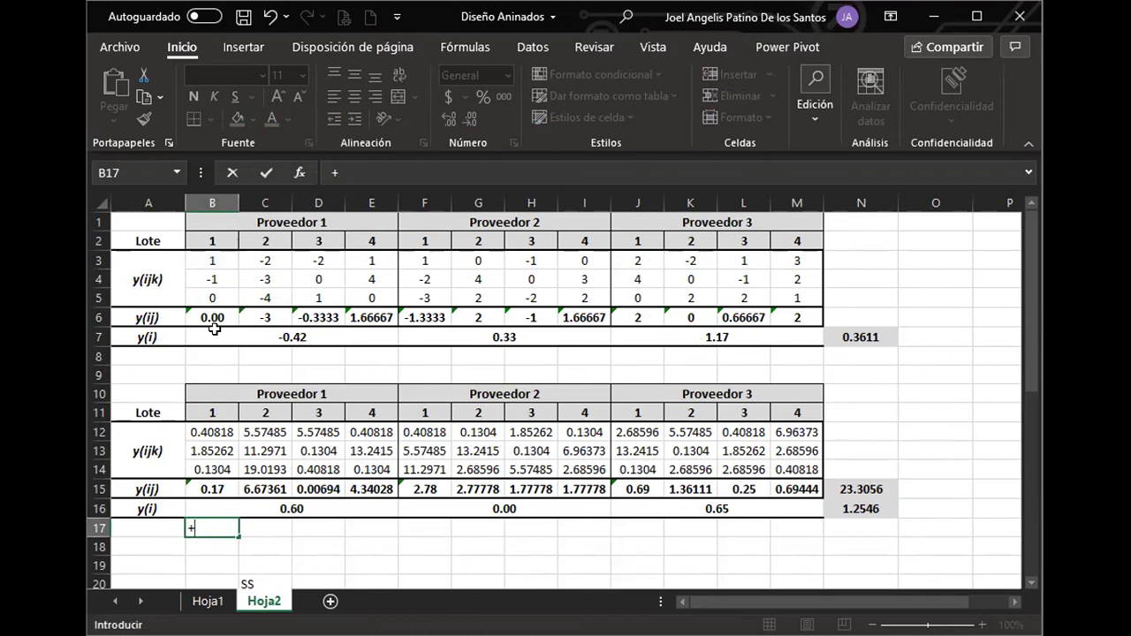
Complete the formula in B17 as +POTENCIA((B3-B$6),2) to square the deviation from the lot mean.
text(POTENCIA()
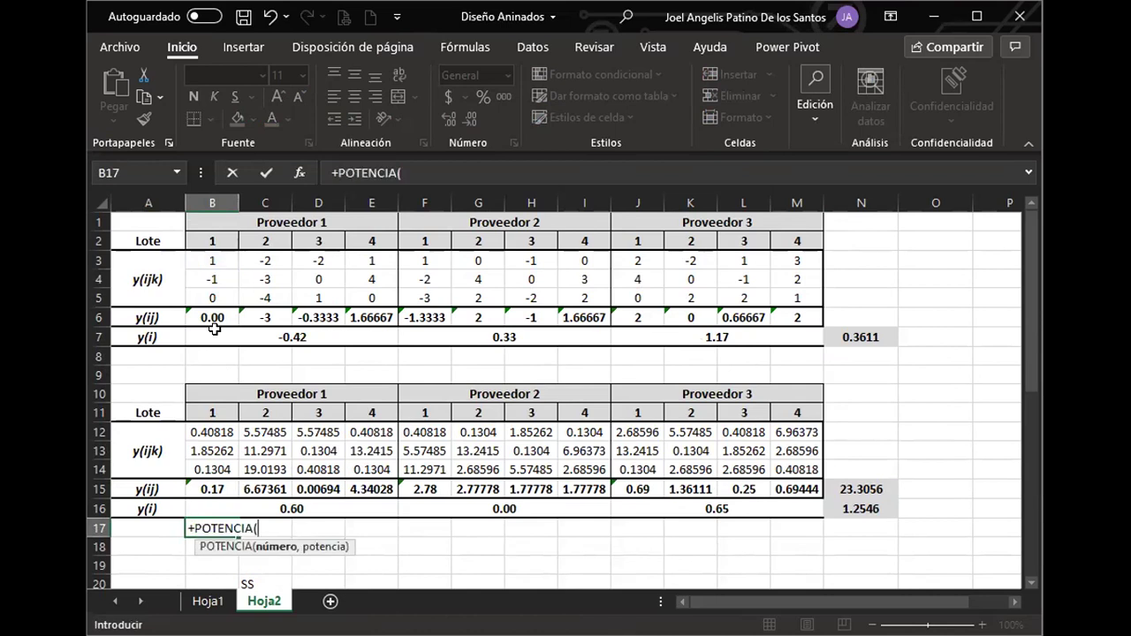
text(()
click(223, 260)
text(-)
click(205, 314)
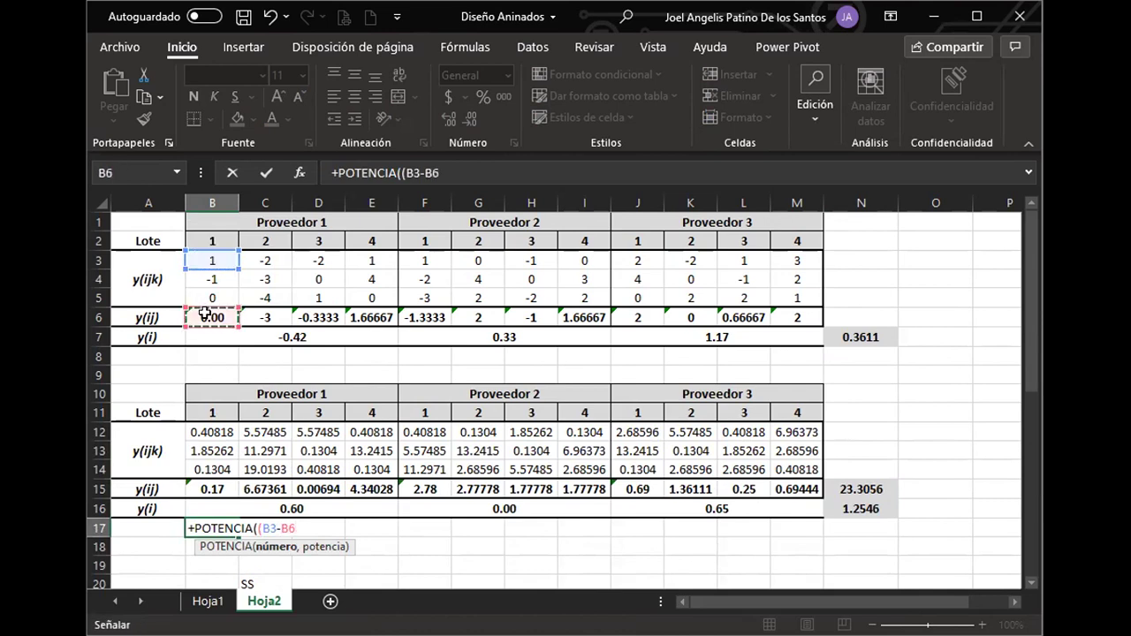
text(),2))
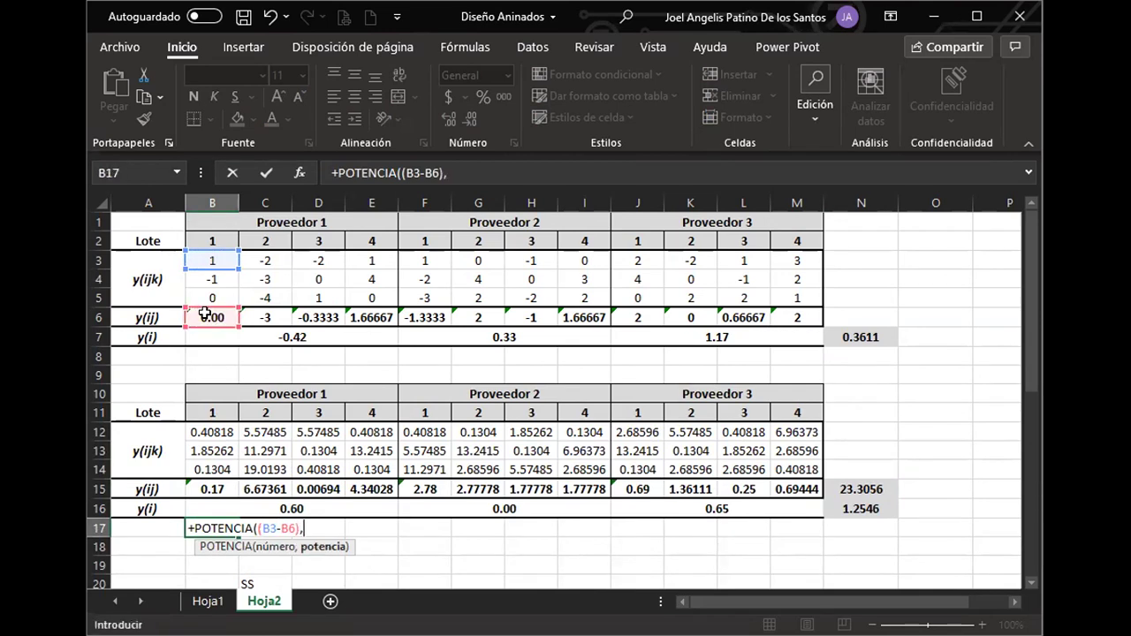
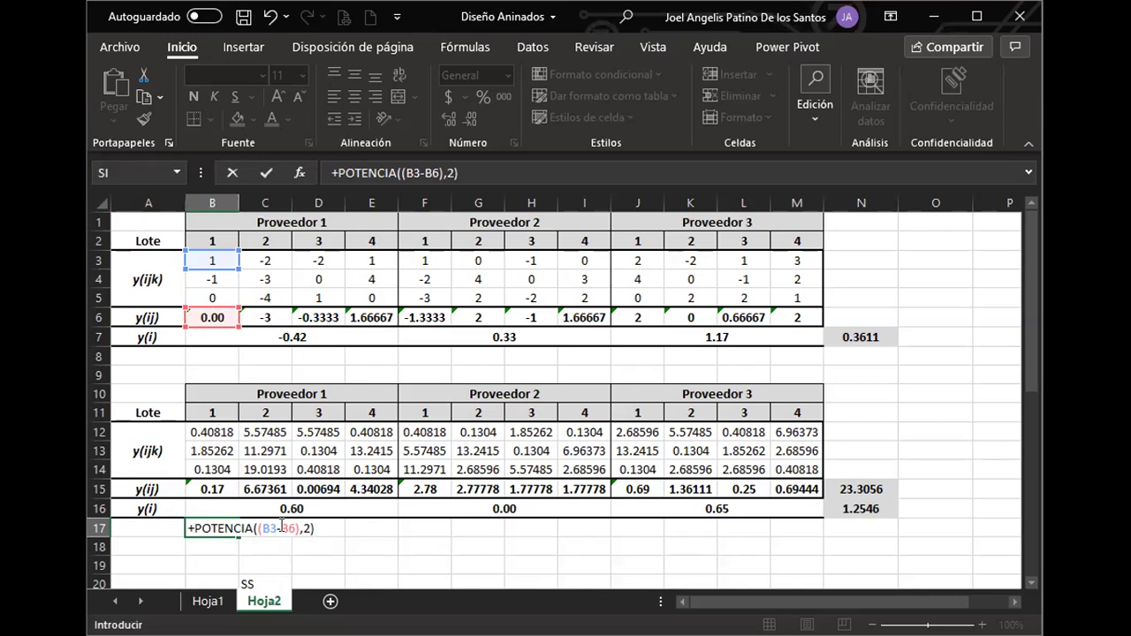
click(287, 528)
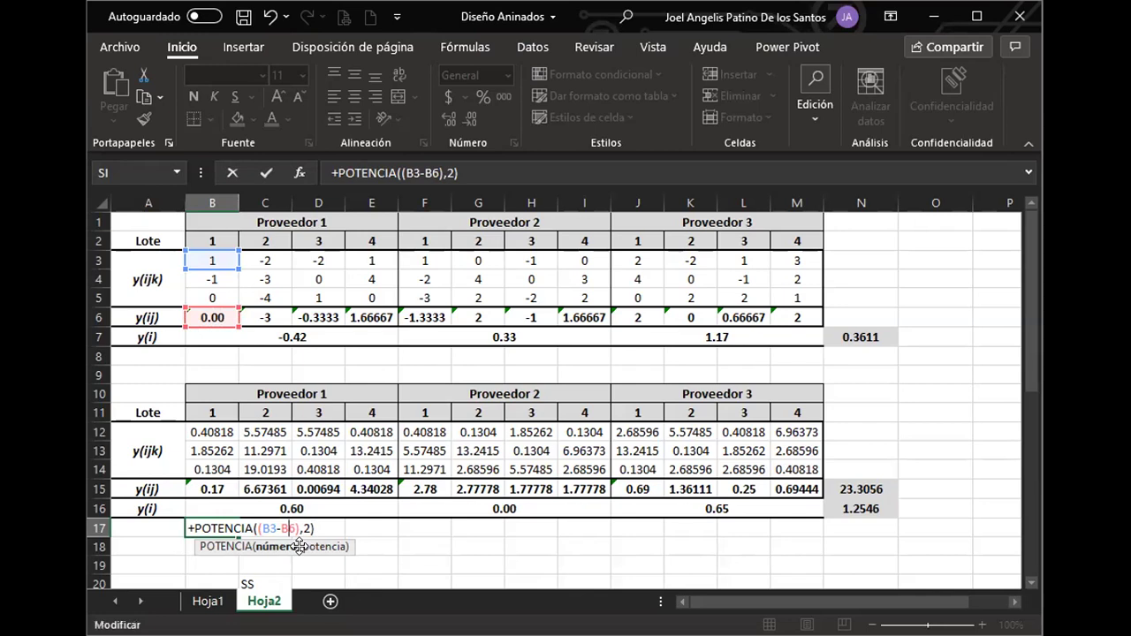
text($)
key(Return)
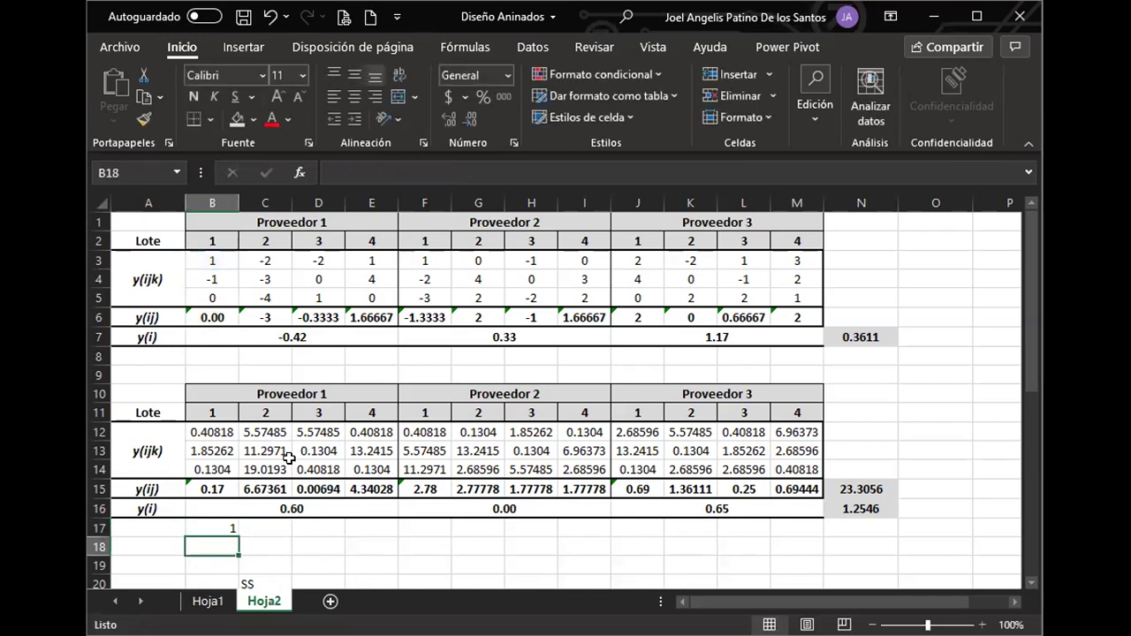
Display B17 with four decimal places and copy its formula down to B19.
scroll(291, 460, down, 2)
click(228, 415)
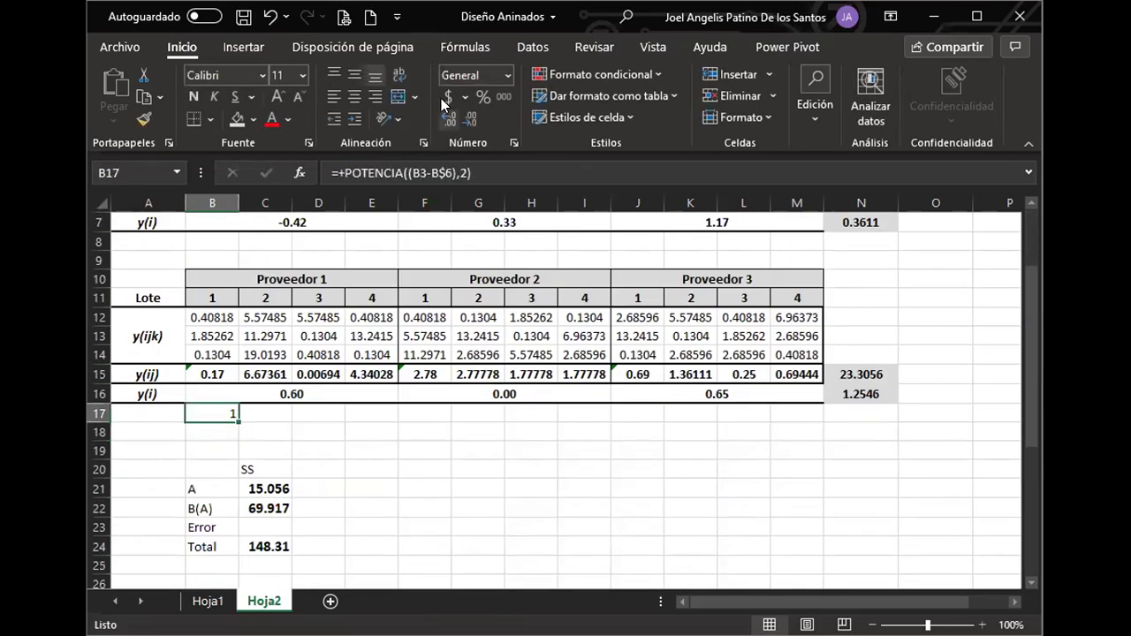
click(448, 119)
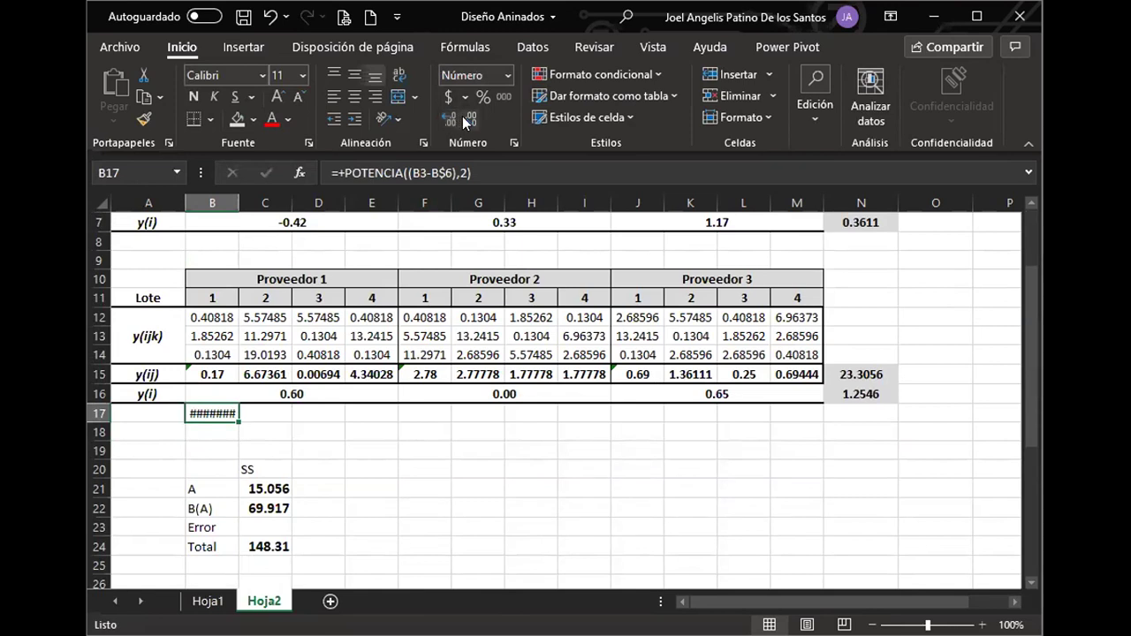
click(462, 116)
click(462, 116)
drag(238, 422, 239, 454)
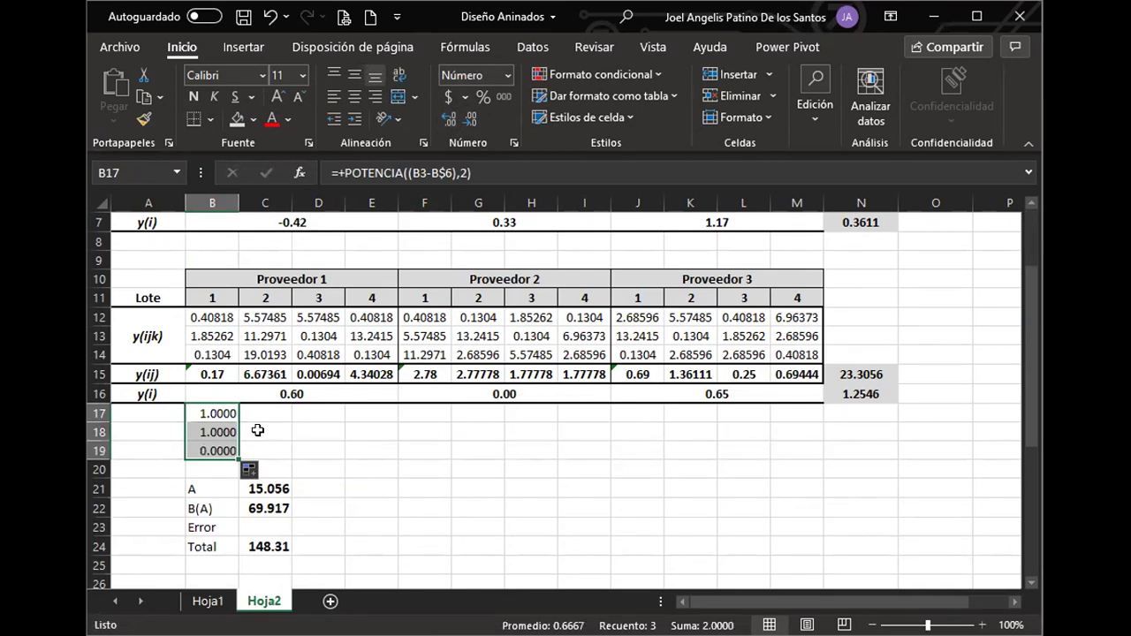
Examine the copied formula in B19 and the cells it refers to.
click(205, 448)
key(F2)
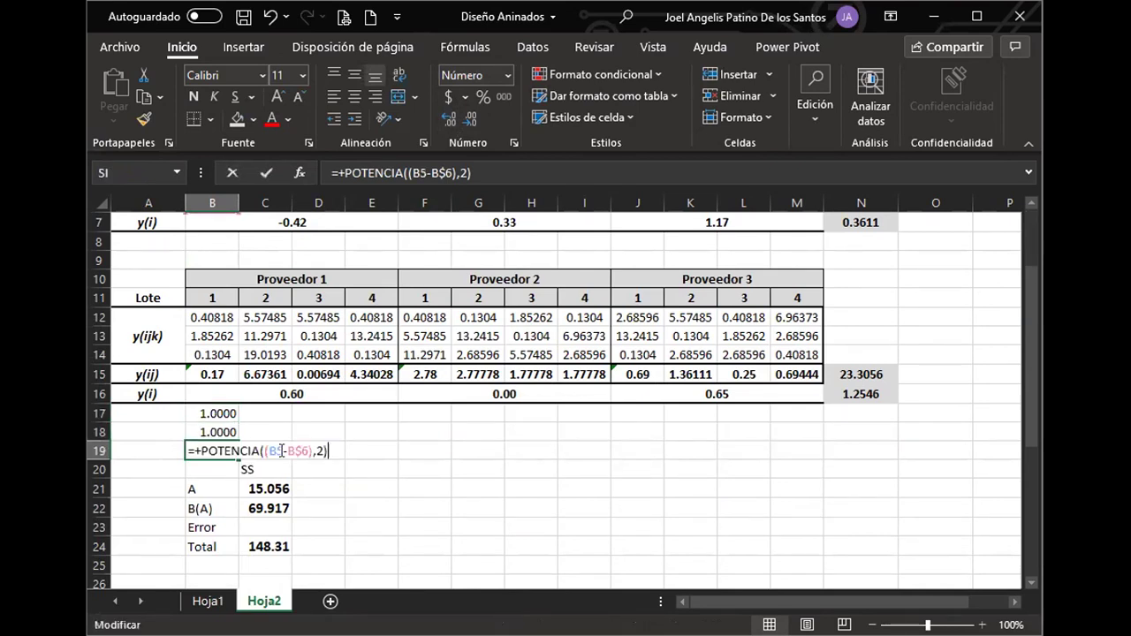
scroll(278, 451, up, 2)
scroll(291, 442, down, 1)
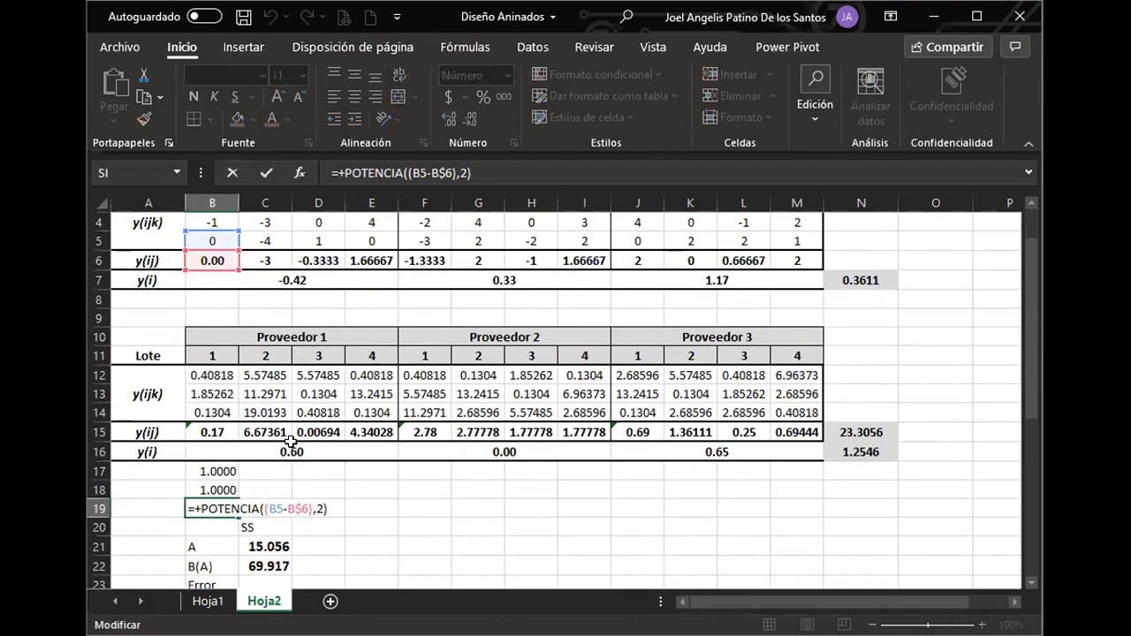
key(Escape)
Move the whole sum-of-squares block one row down so its SS heading sits in C21.
scroll(304, 488, down, 3)
drag(202, 359, 272, 466)
scroll(321, 460, down, 2)
click(321, 459)
scroll(325, 372, up, 1)
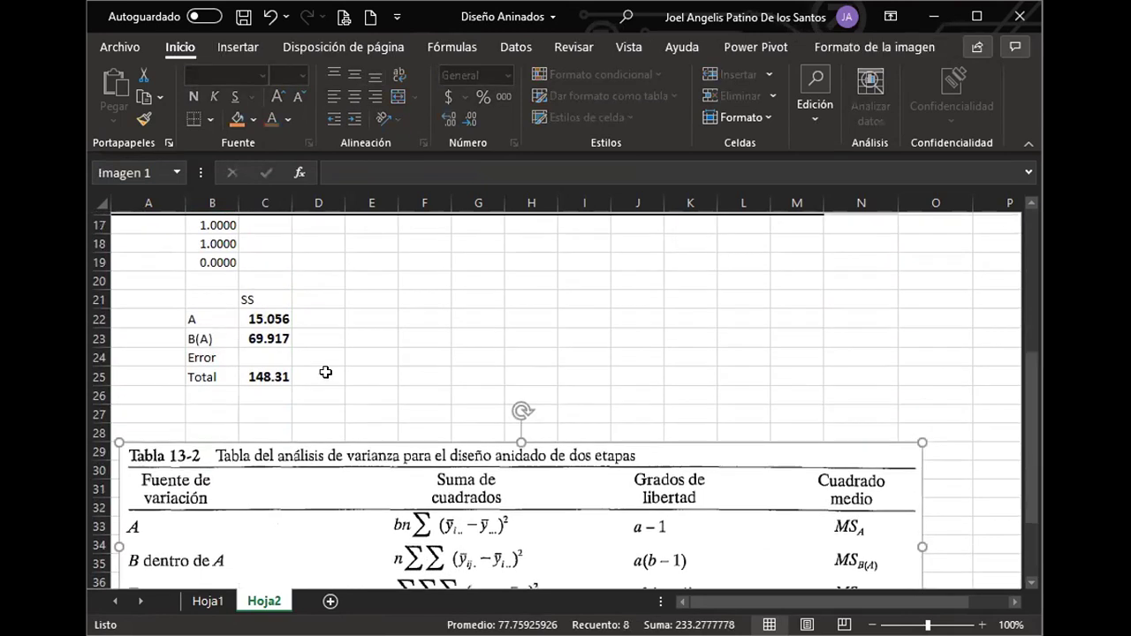
scroll(325, 372, up, 2)
Copy the squared-deviation formulas in B17:B19 across to column M, covering every lot of the three suppliers.
drag(216, 357, 219, 393)
click(268, 395)
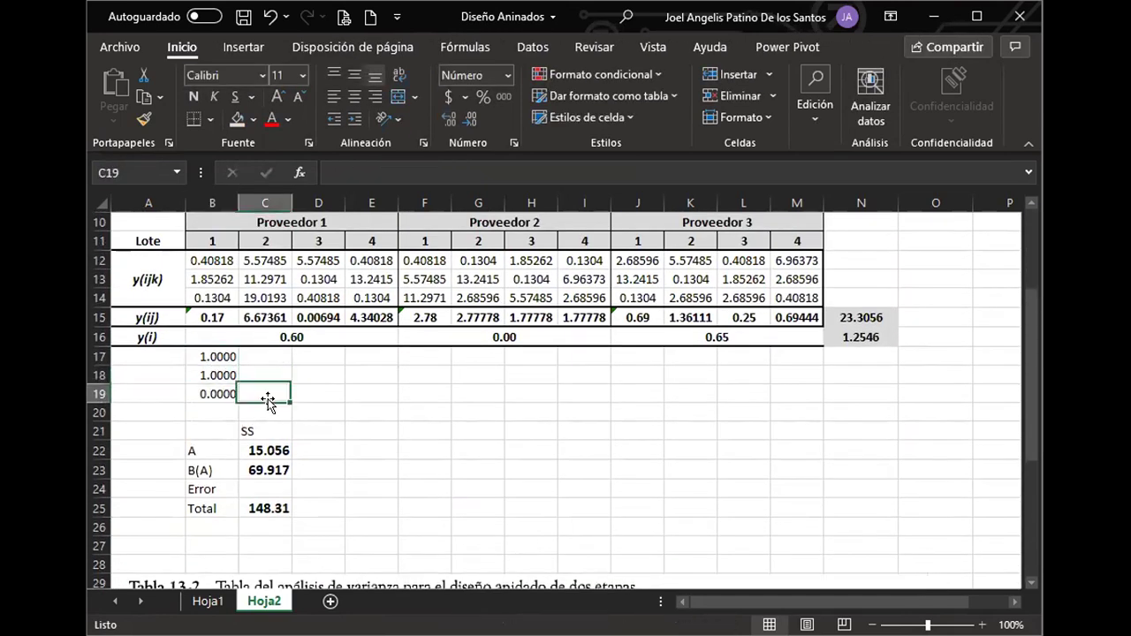
scroll(267, 400, up, 1)
click(215, 414)
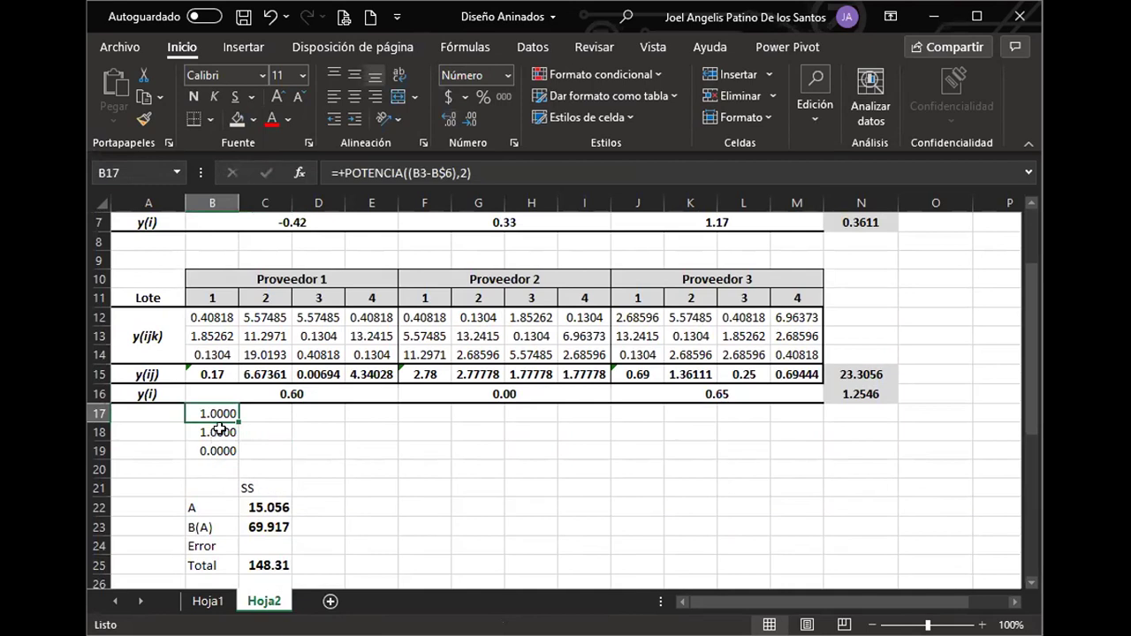
drag(237, 422, 822, 455)
click(234, 462)
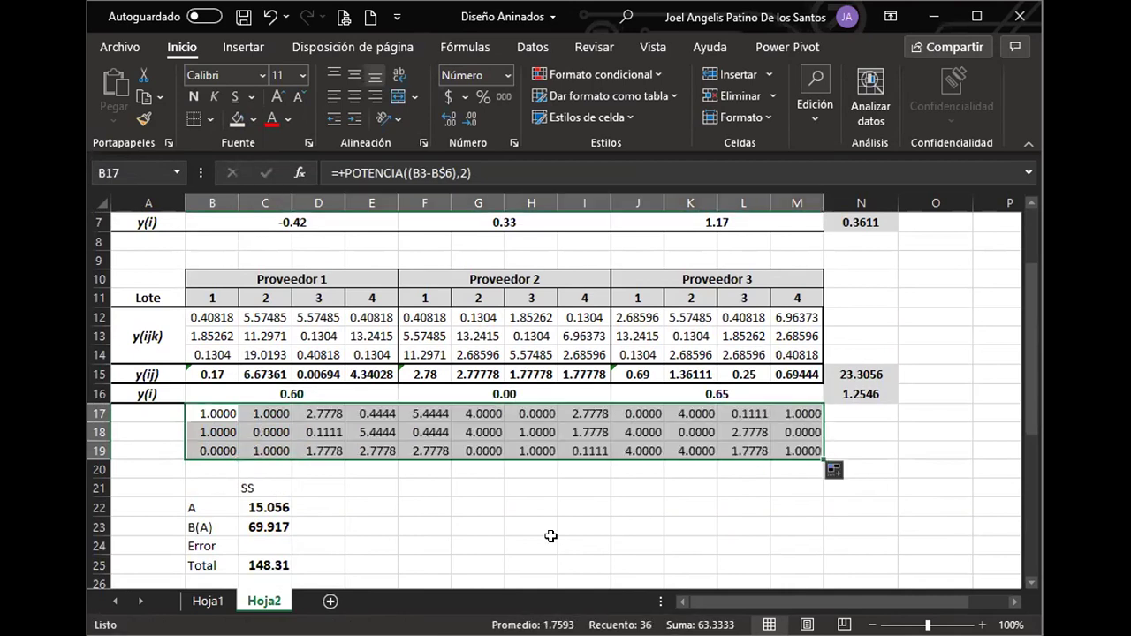
Total the squared deviations in N19 with +SUMA(B17:M19).
click(859, 447)
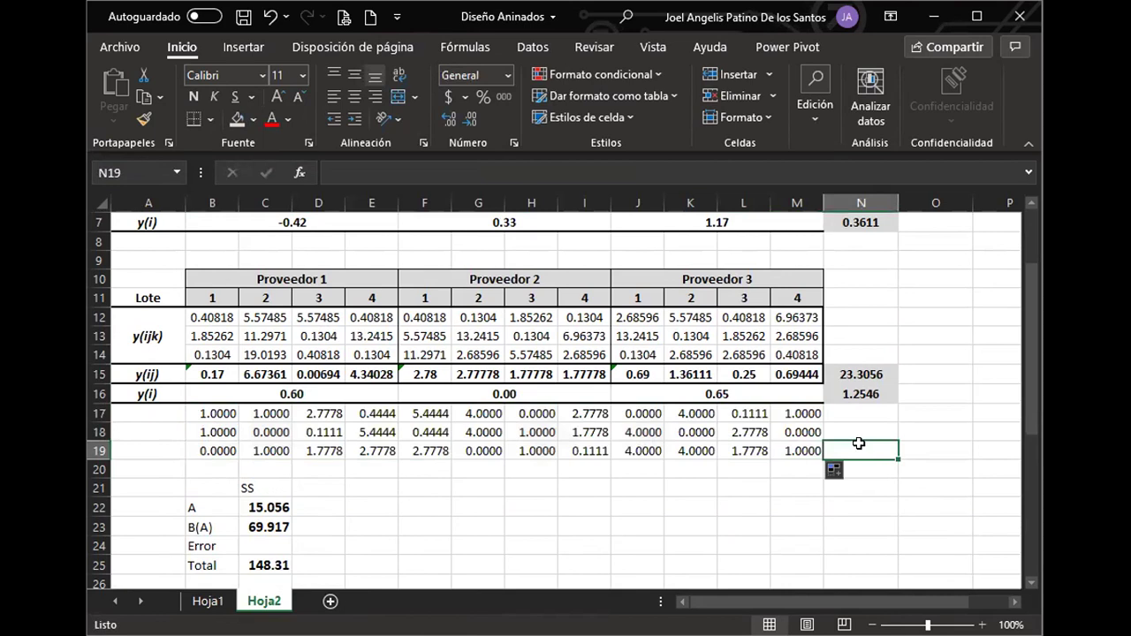
text(+)
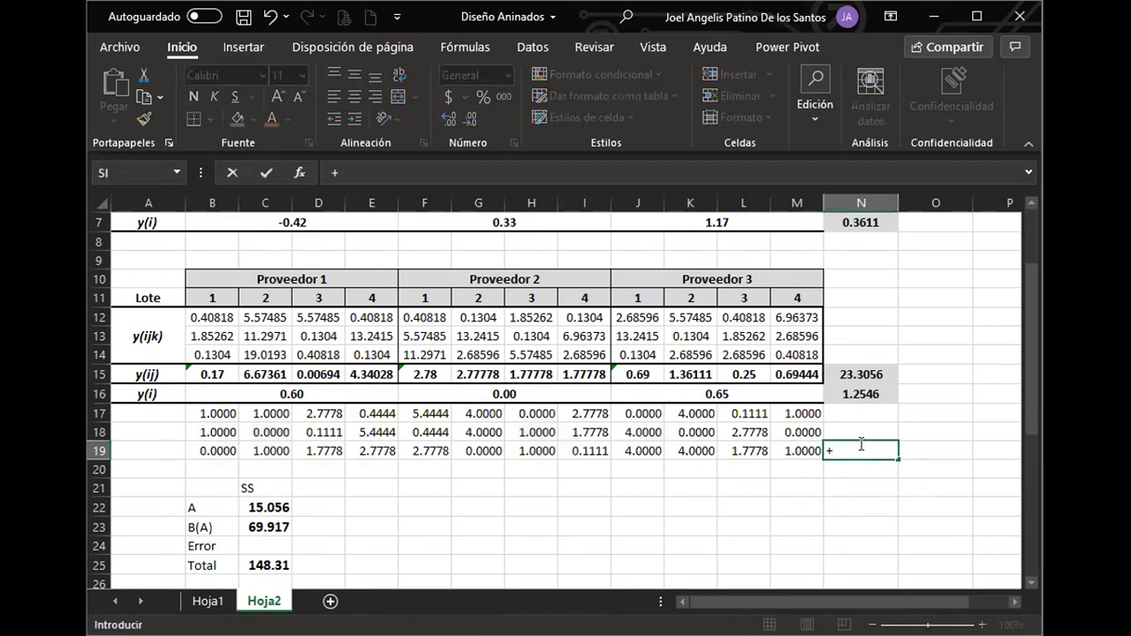
text(su)
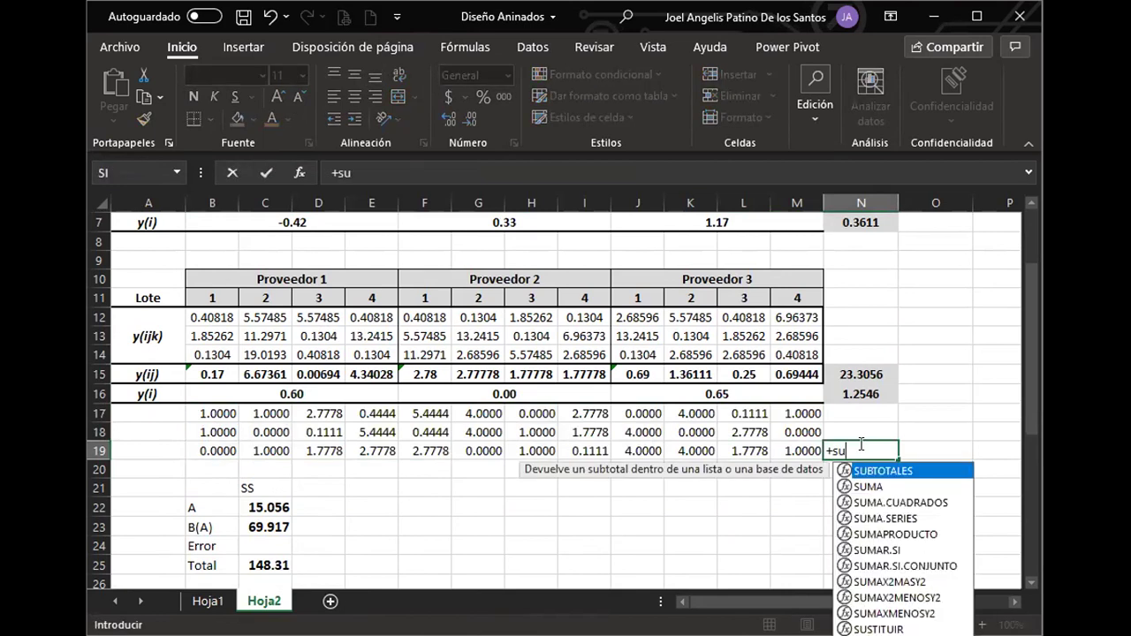
text(ma)
key(Tab)
click(217, 414)
drag(769, 427, 801, 447)
key(Return)
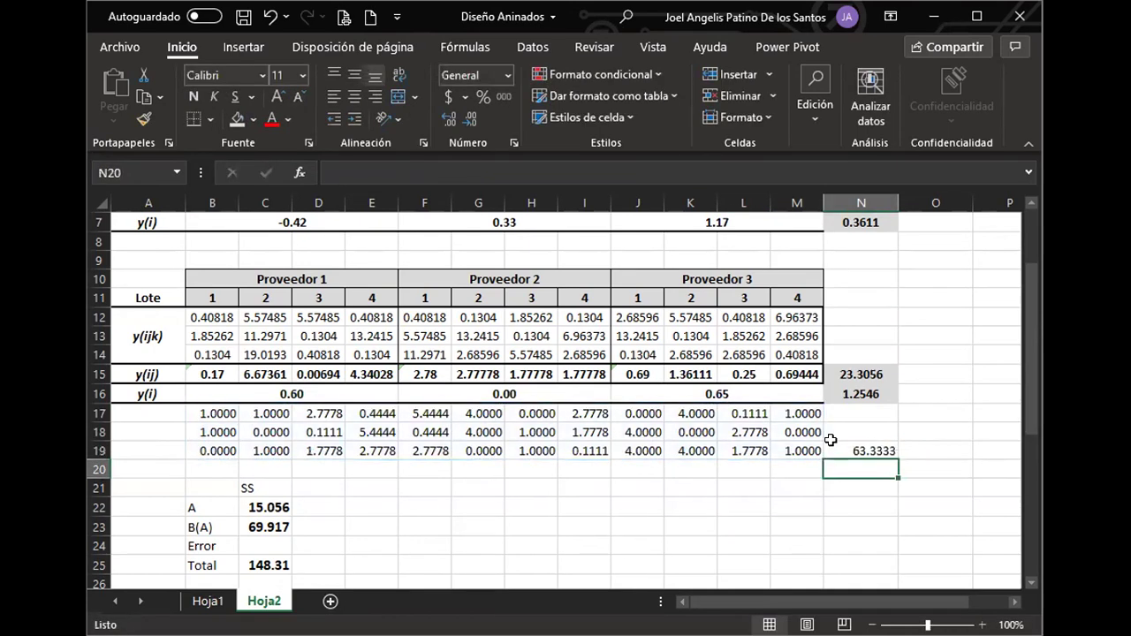
Apply the cell formatting of N16 to the new total in N19.
click(858, 451)
click(859, 396)
click(142, 121)
click(861, 451)
Fill the Error sum of squares in C24 with a reference to N19.
scroll(413, 460, down, 2)
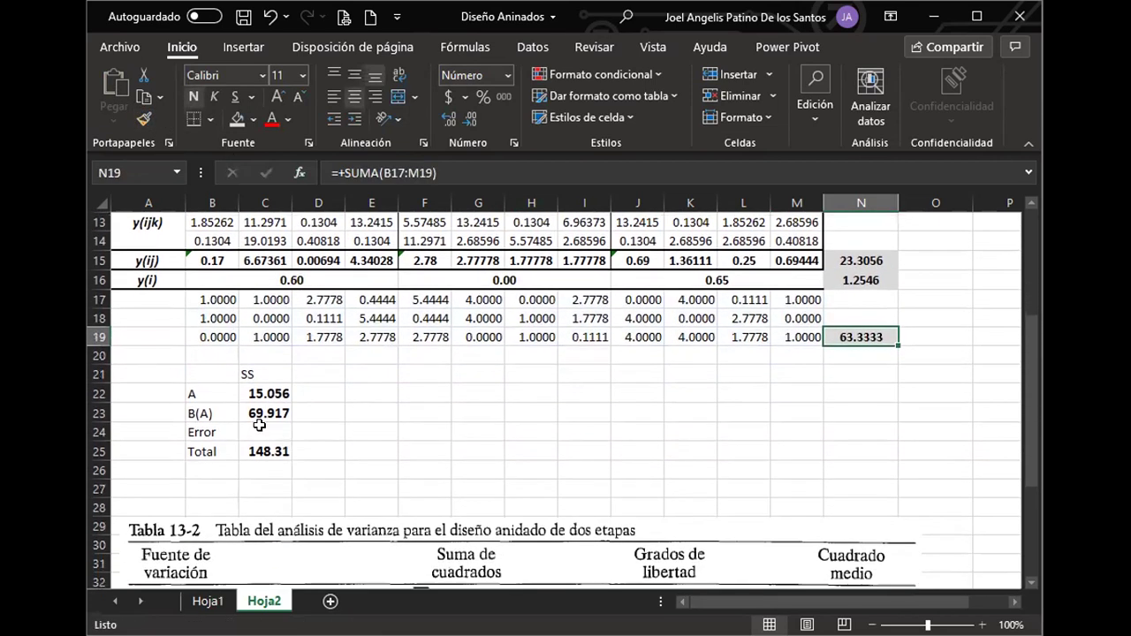
click(264, 432)
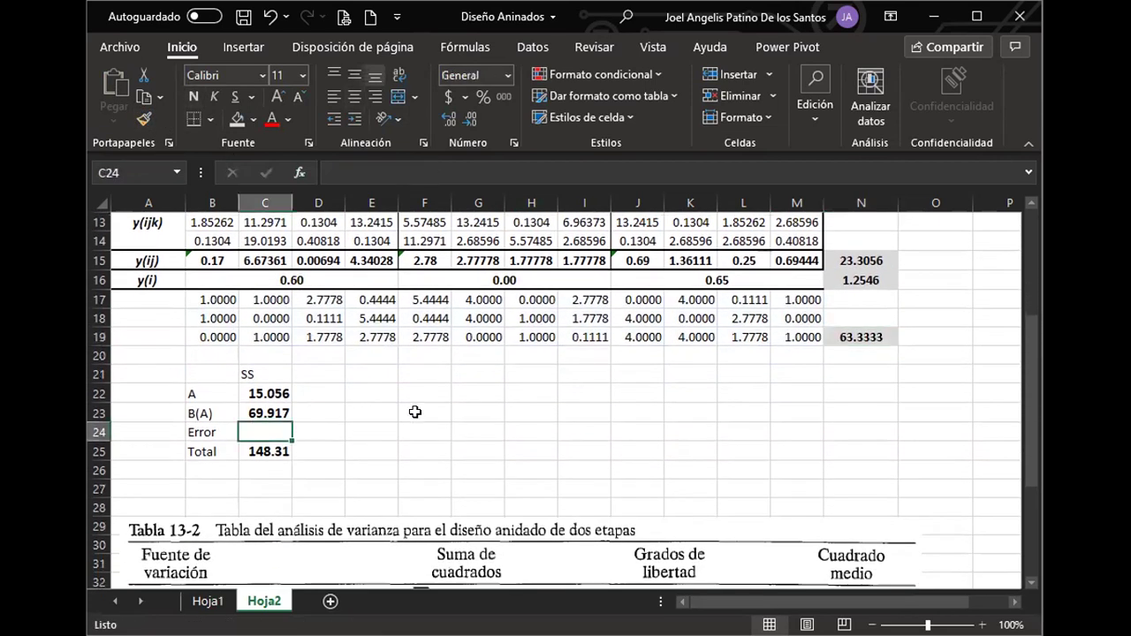
click(841, 341)
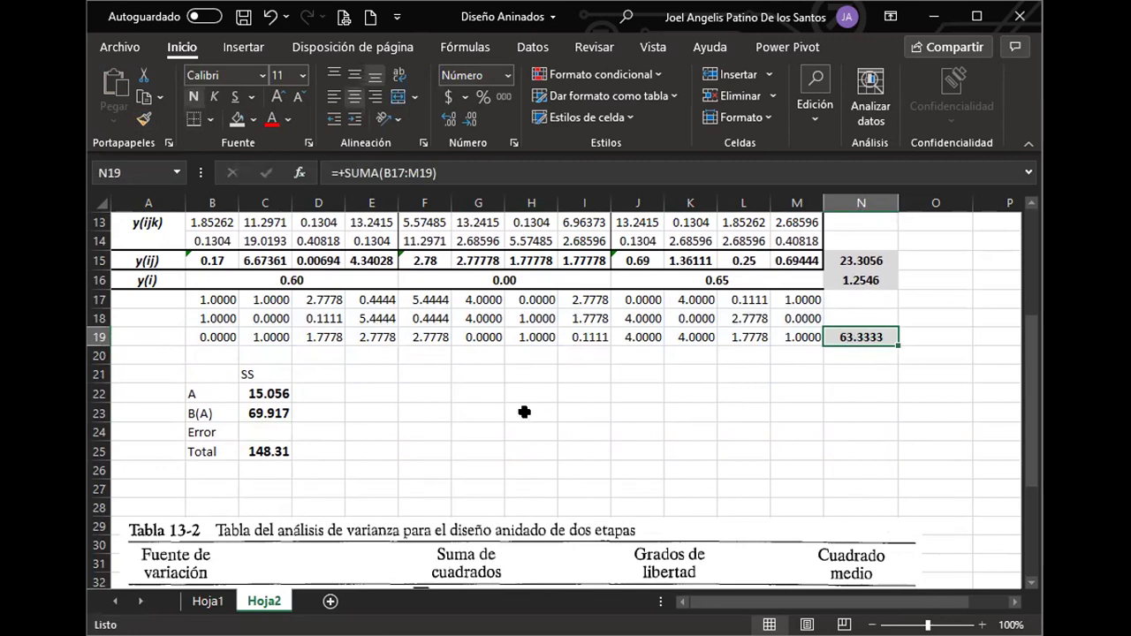
click(263, 430)
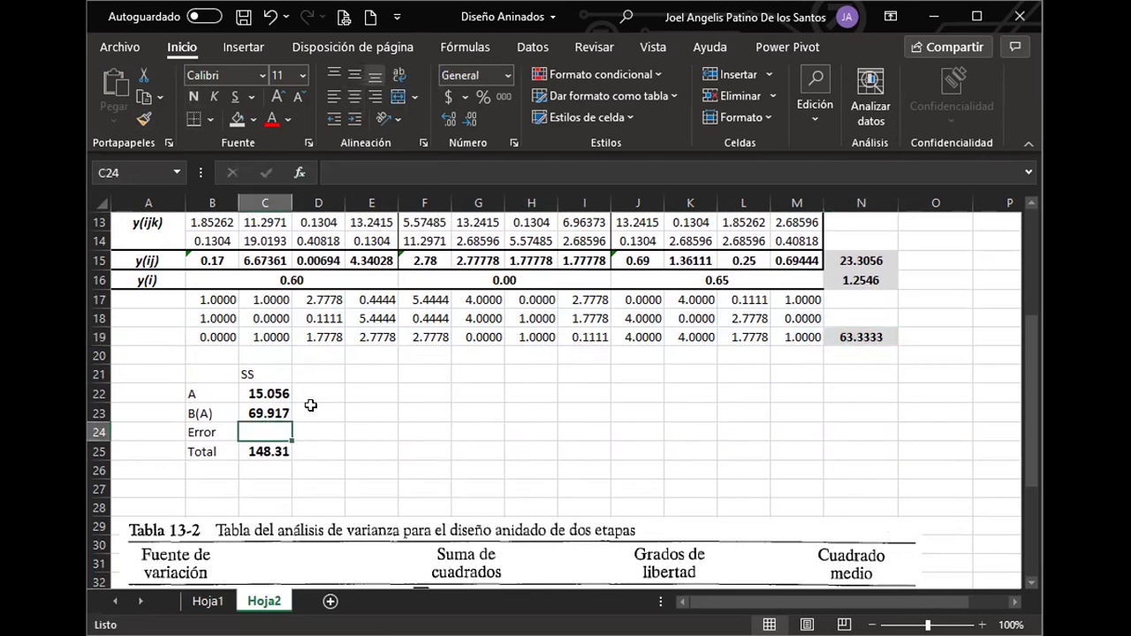
text(+)
click(844, 337)
key(Return)
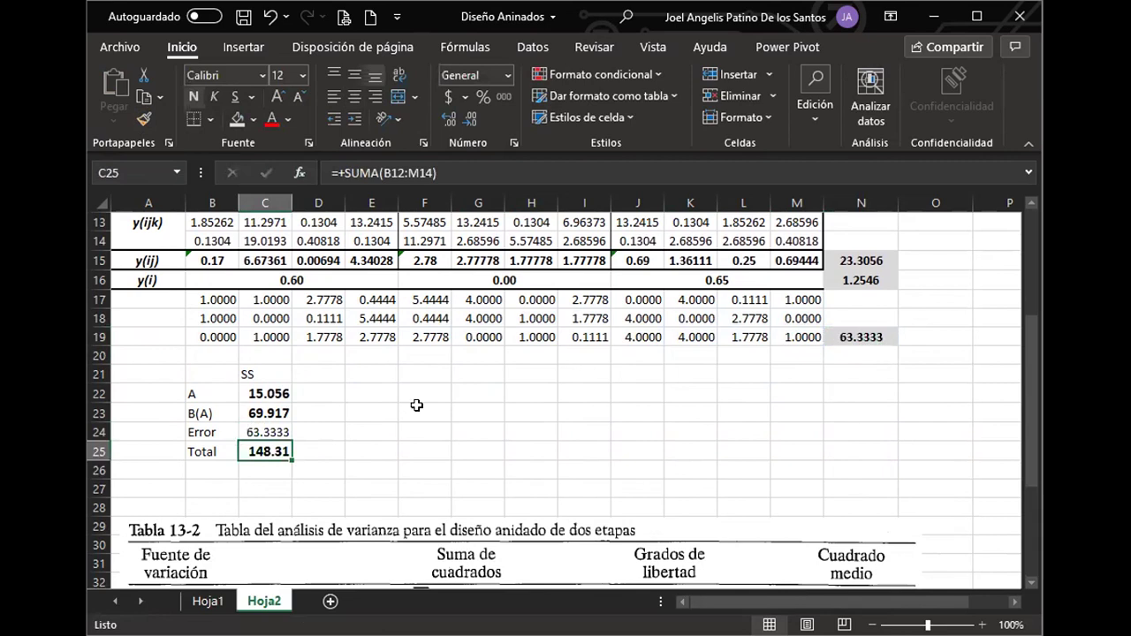
Apply the formatting of the B(A) value in C23 to the Error value in C24.
click(258, 431)
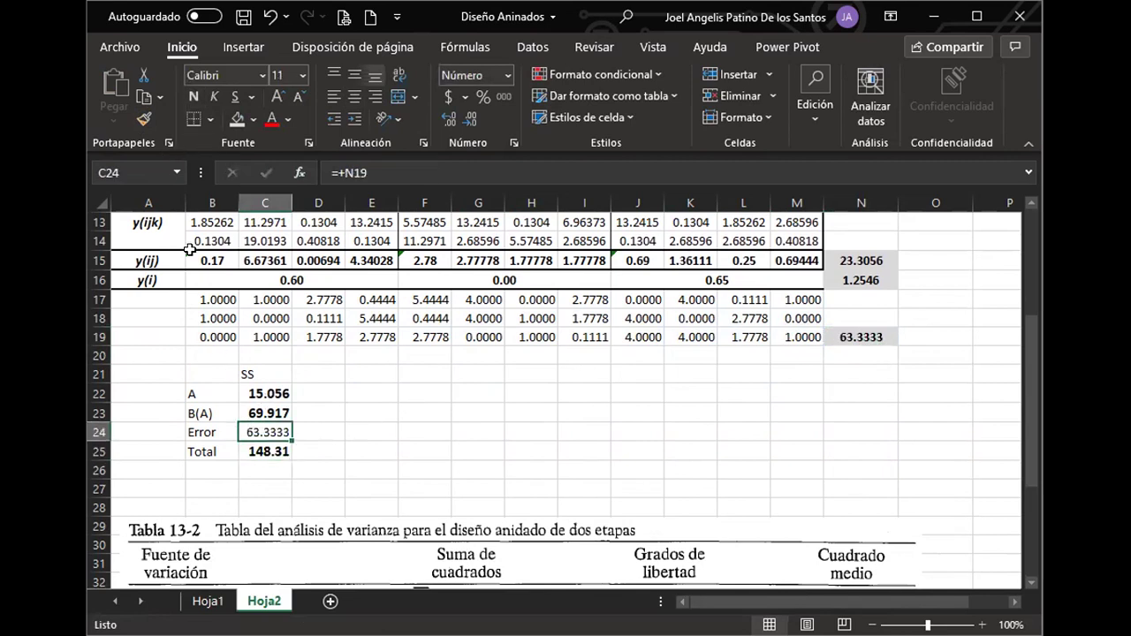
click(265, 412)
click(142, 124)
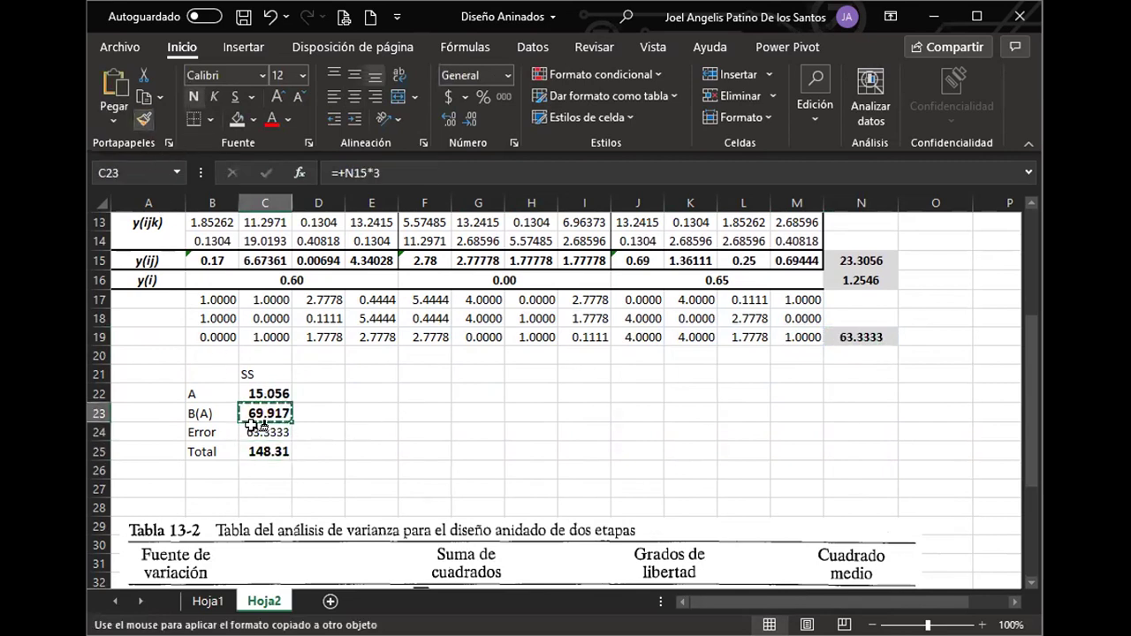
click(265, 433)
click(371, 452)
Display the sums of squares in C22:C25 with two decimal places.
drag(266, 394, 277, 450)
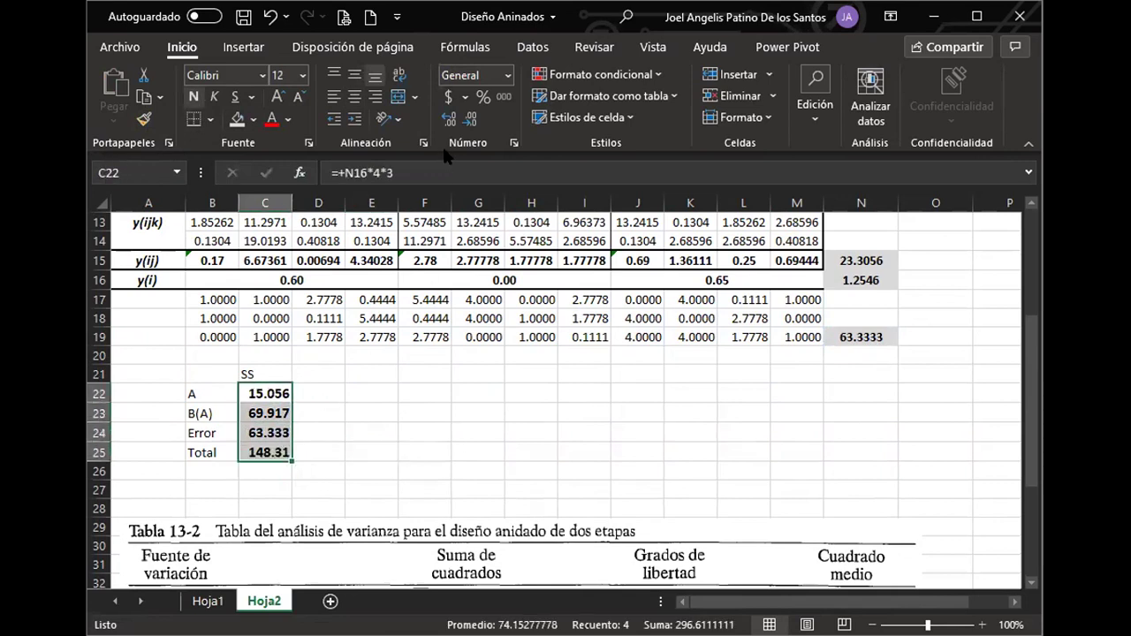
click(473, 121)
click(350, 422)
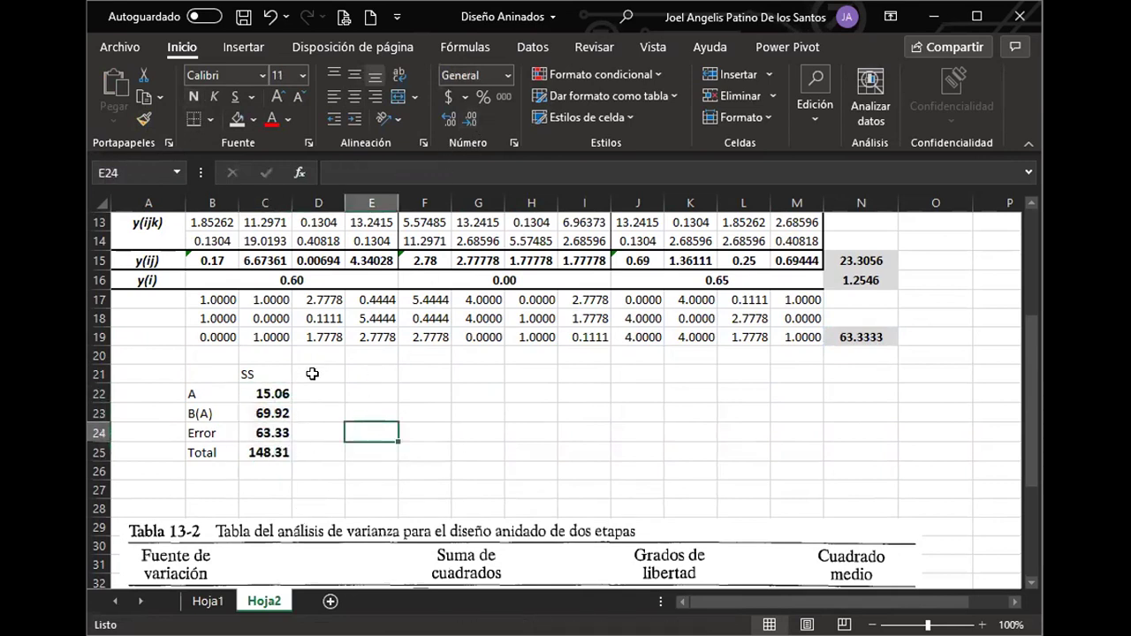
Format the header cells C21:F21 with a light grey fill, centred alignment and bold text.
drag(275, 375, 448, 374)
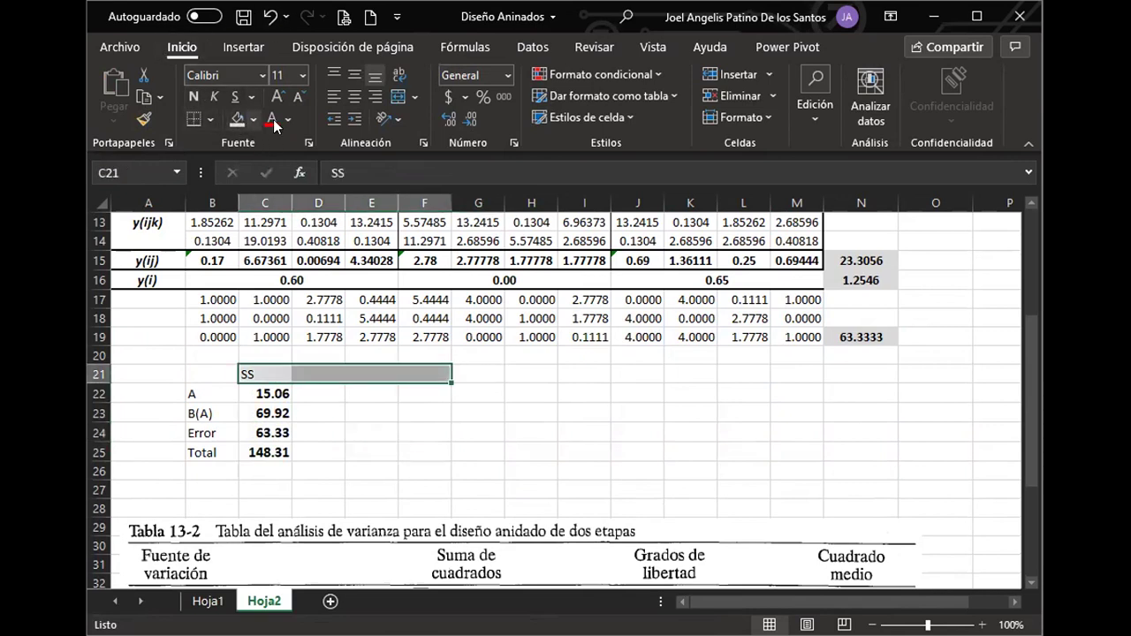
click(354, 95)
click(194, 97)
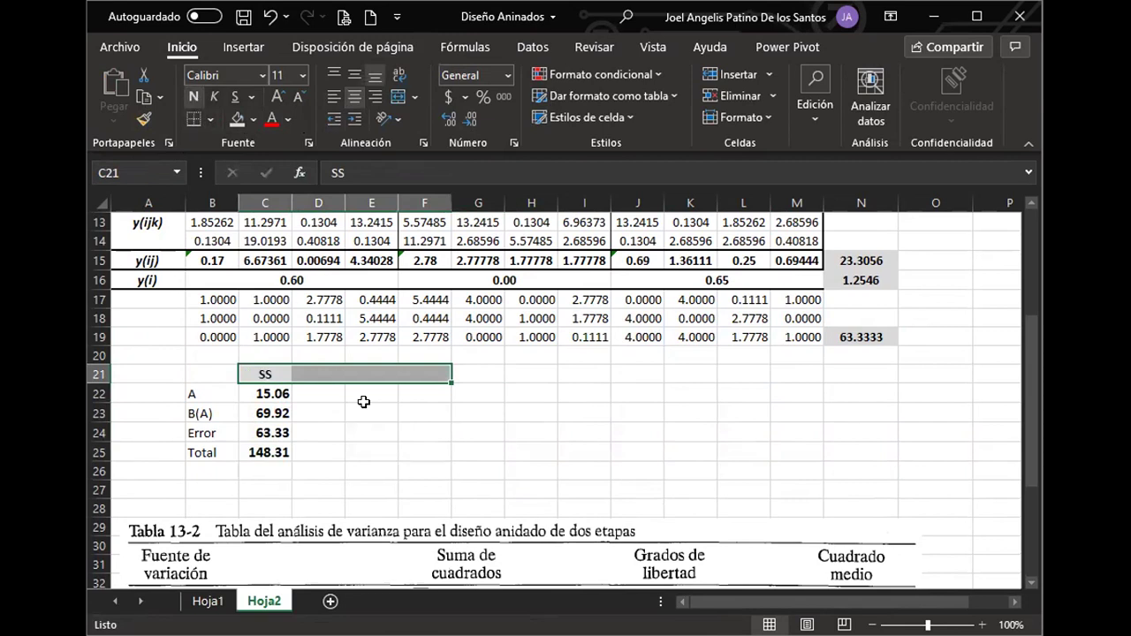
Enter the degrees-of-freedom header gl in D21, beside the SS header.
click(327, 395)
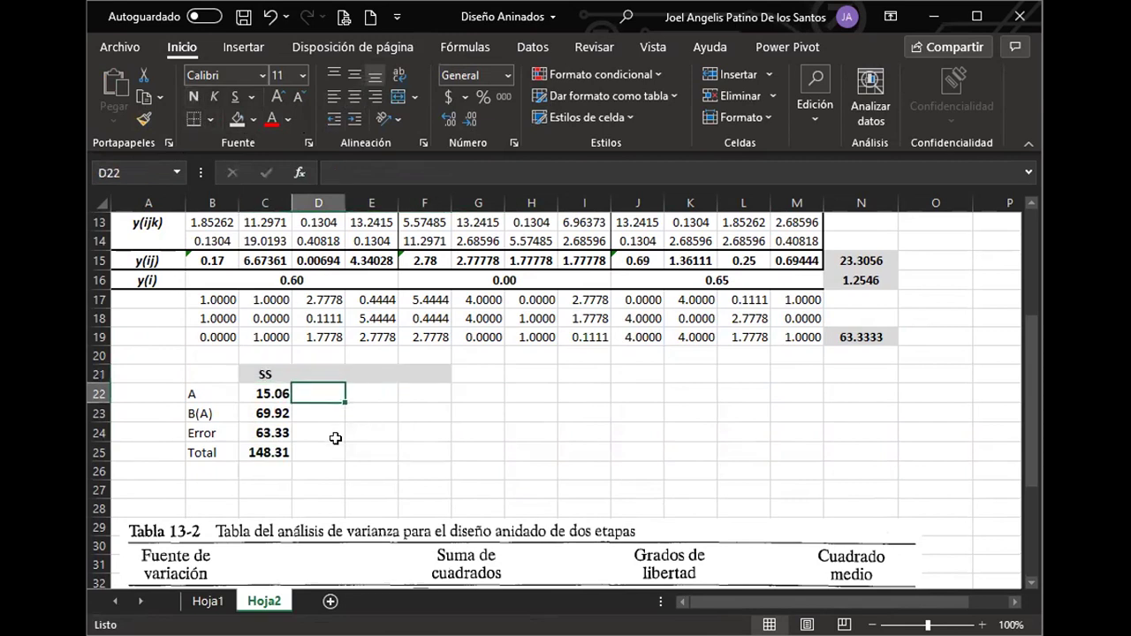
key(Up)
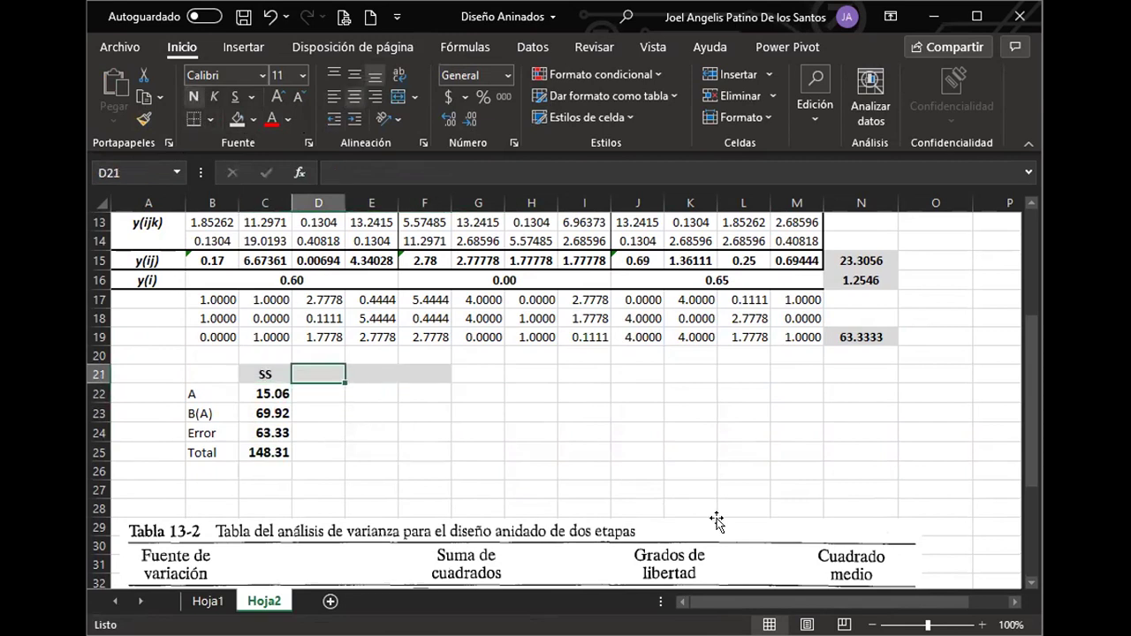
text(gl)
key(Return)
Following the a−1 expression in Tabla 13-2, enter A's degrees of freedom in D22 as +3-1.
scroll(677, 501, down, 2)
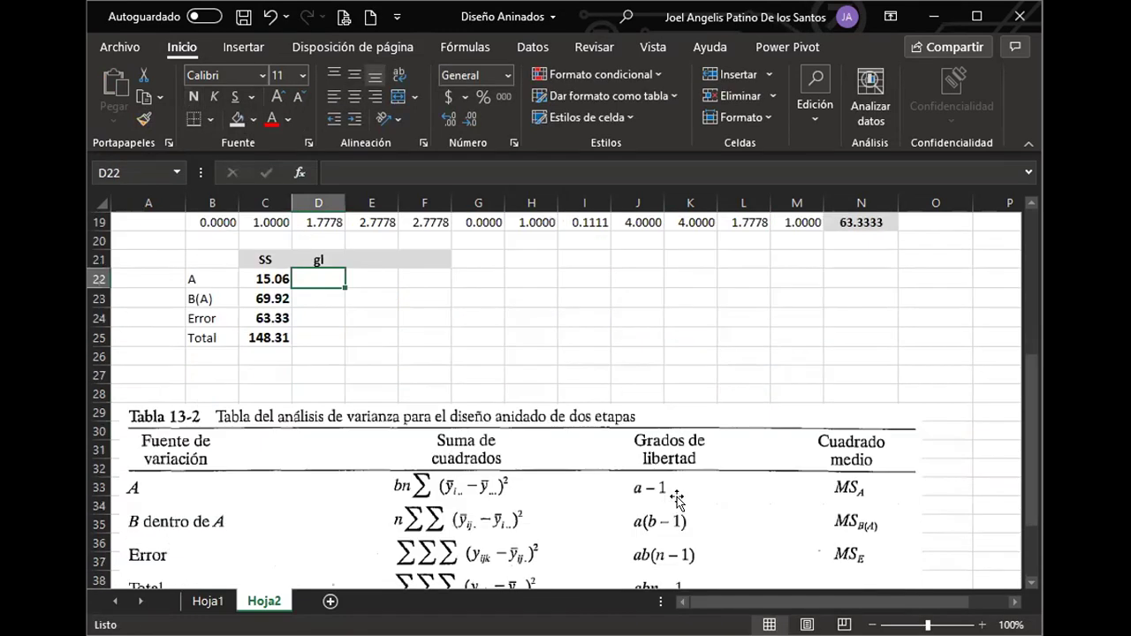
scroll(677, 501, down, 2)
scroll(640, 433, up, 2)
scroll(647, 493, up, 1)
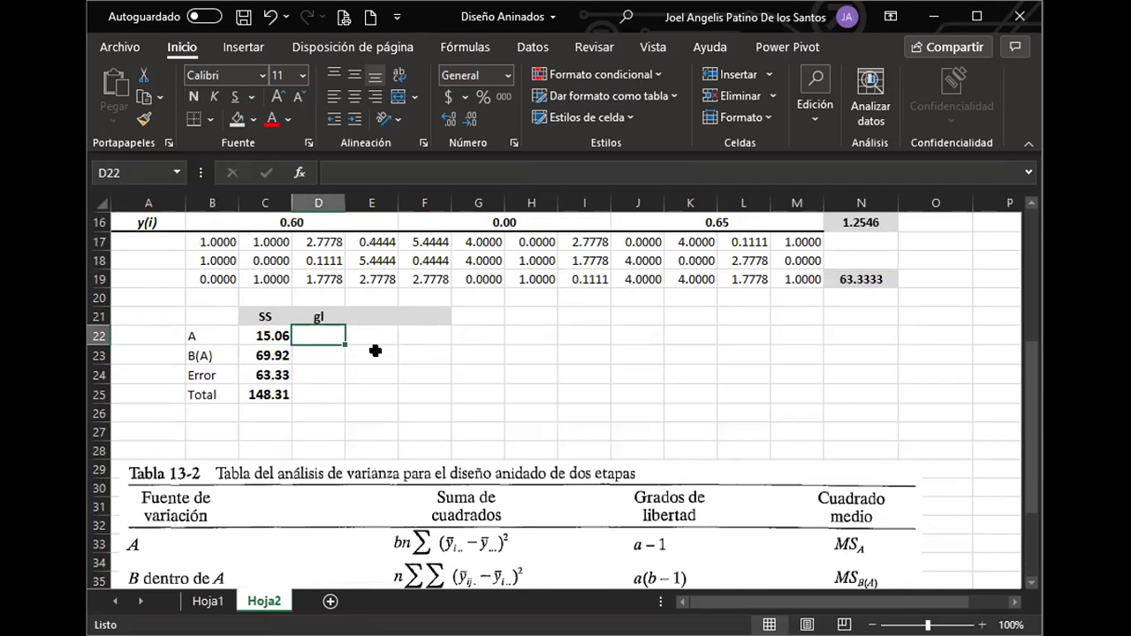
text(+)
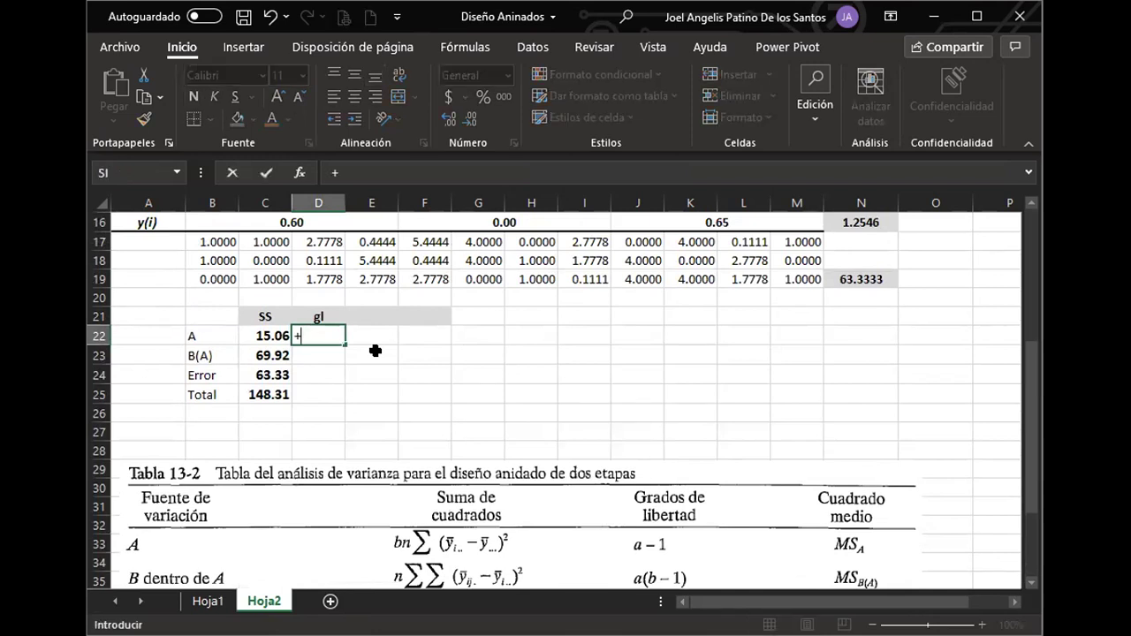
text(3-1)
key(Return)
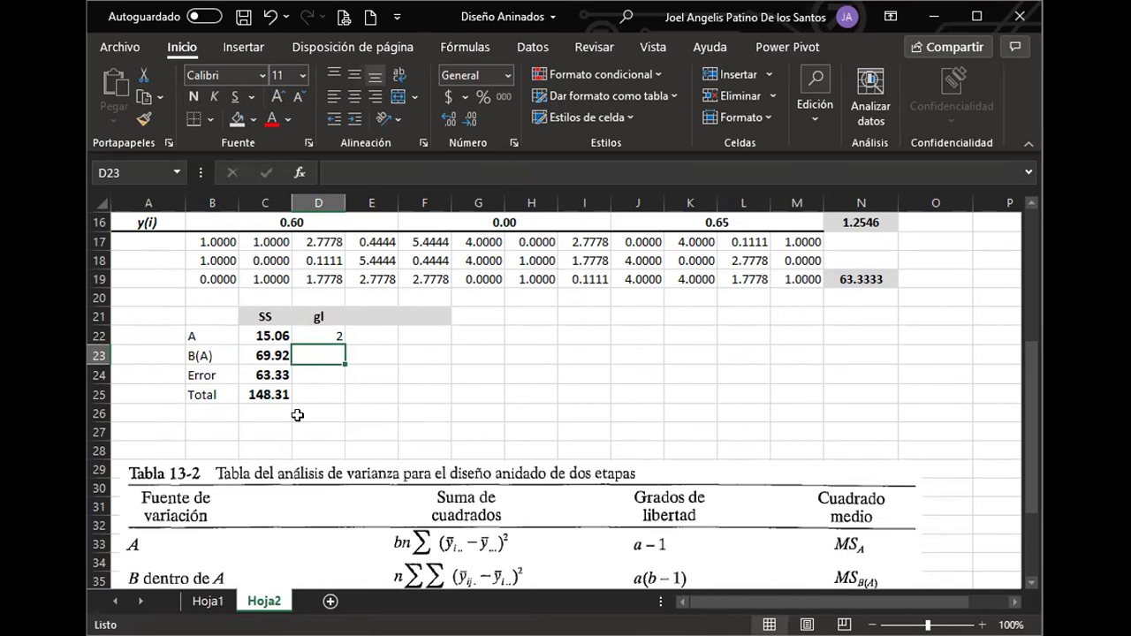
Enter the degrees of freedom for B(A) in D23 as 3*(3-1).
text(+)
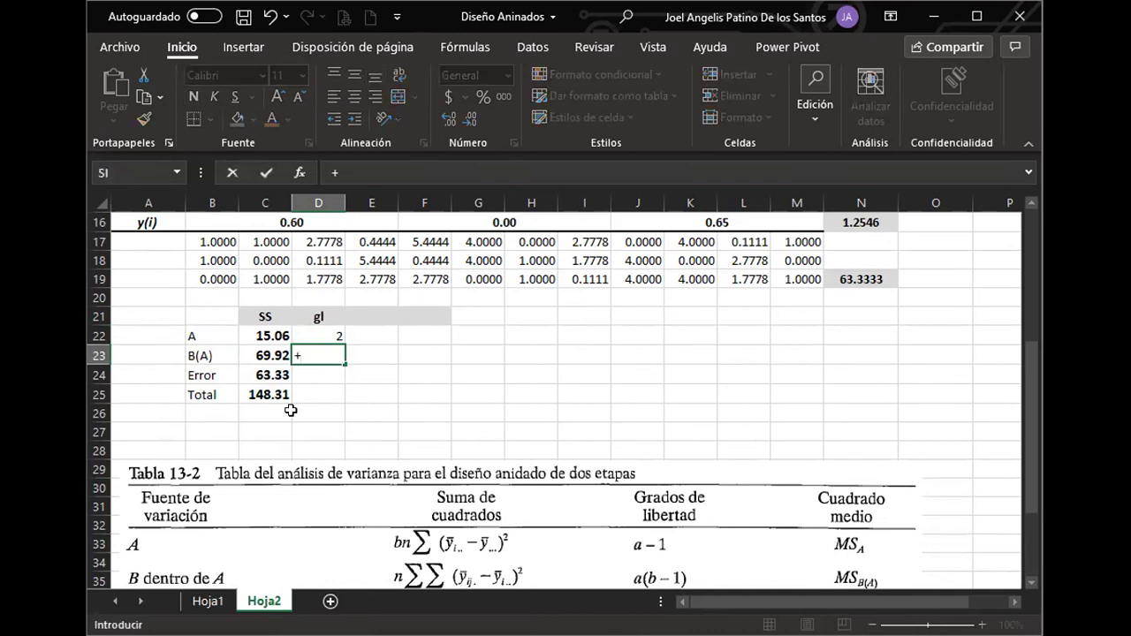
text(3(3-1))
key(Return)
key(Return)
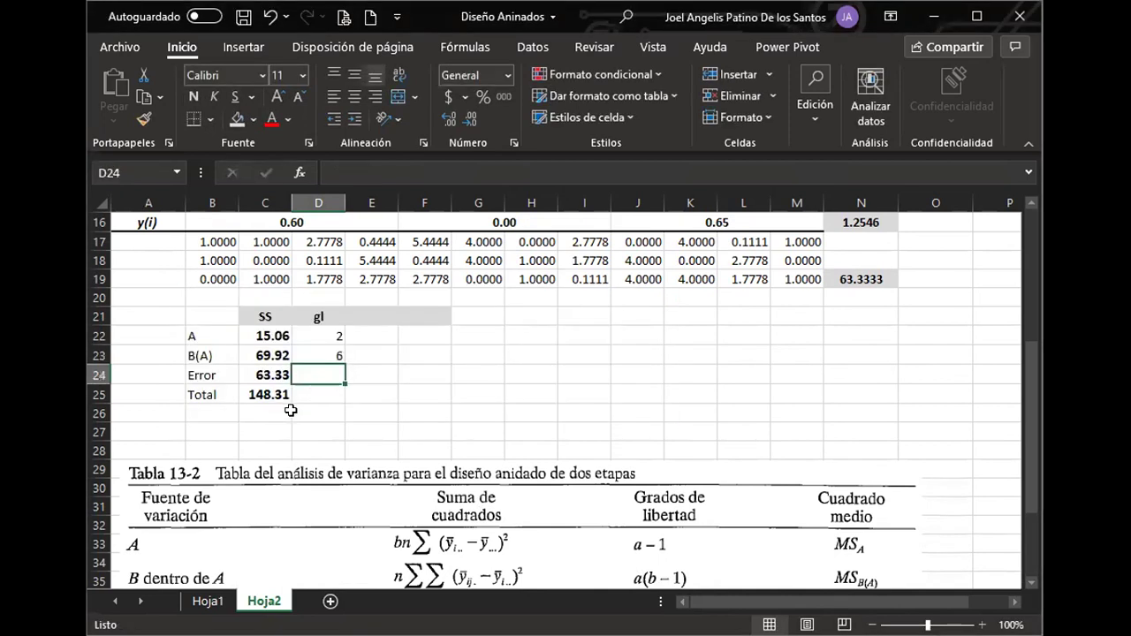
Centre the degrees-of-freedom cells D22:D25 and make them bold.
drag(315, 336, 318, 398)
click(352, 97)
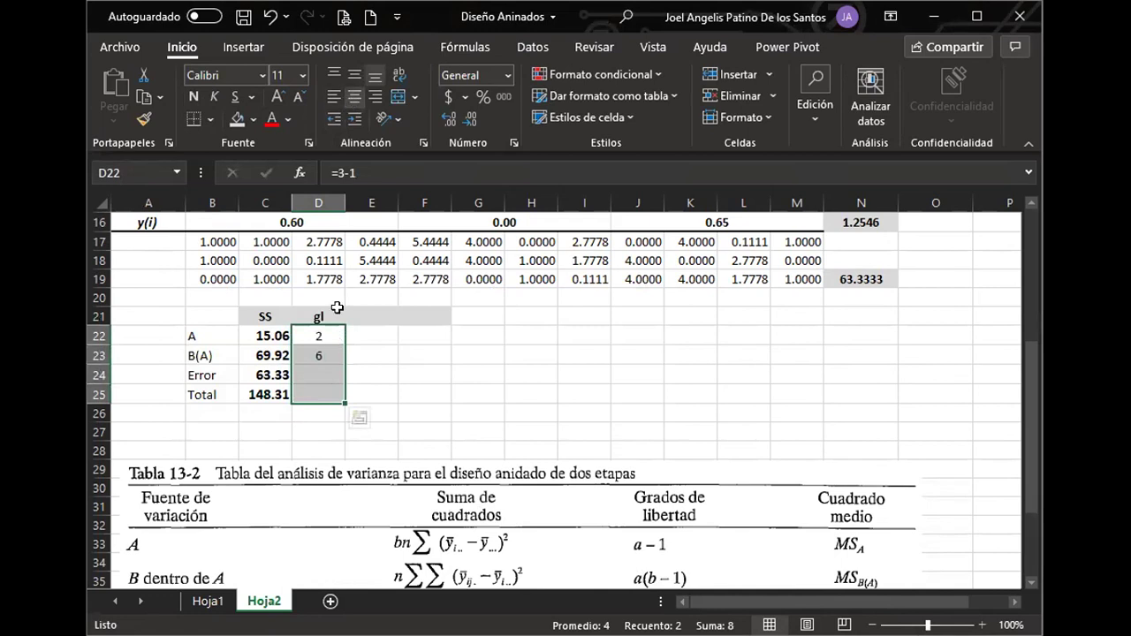
Enter the Error degrees of freedom in D24 as +3*4*(3-1), following ab(n−1) in the reference table.
click(332, 372)
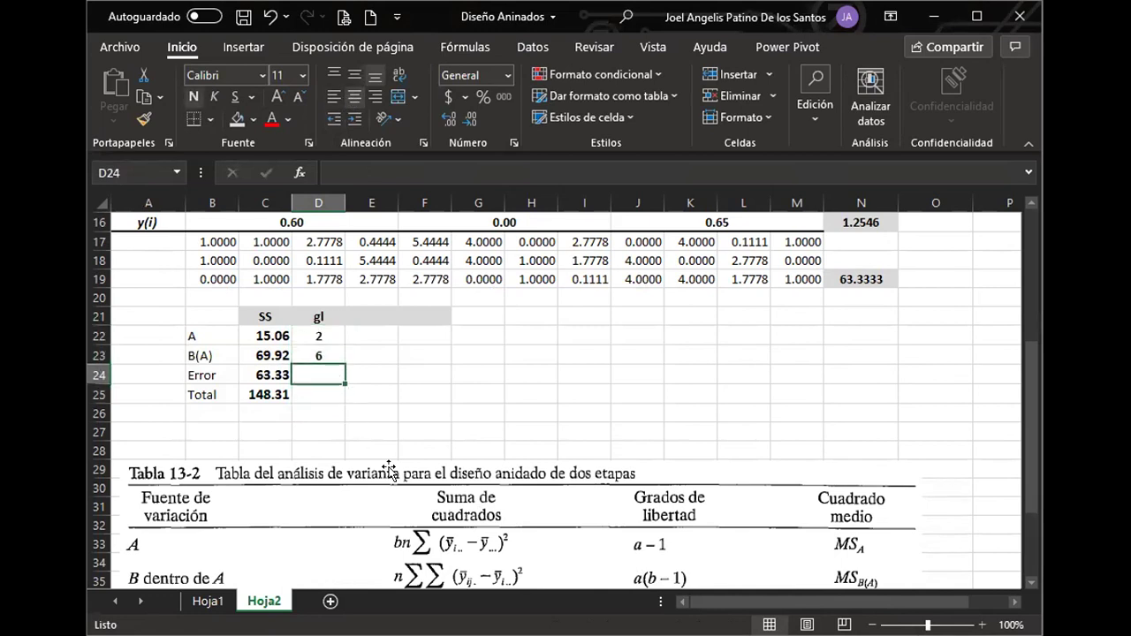
scroll(613, 536, down, 1)
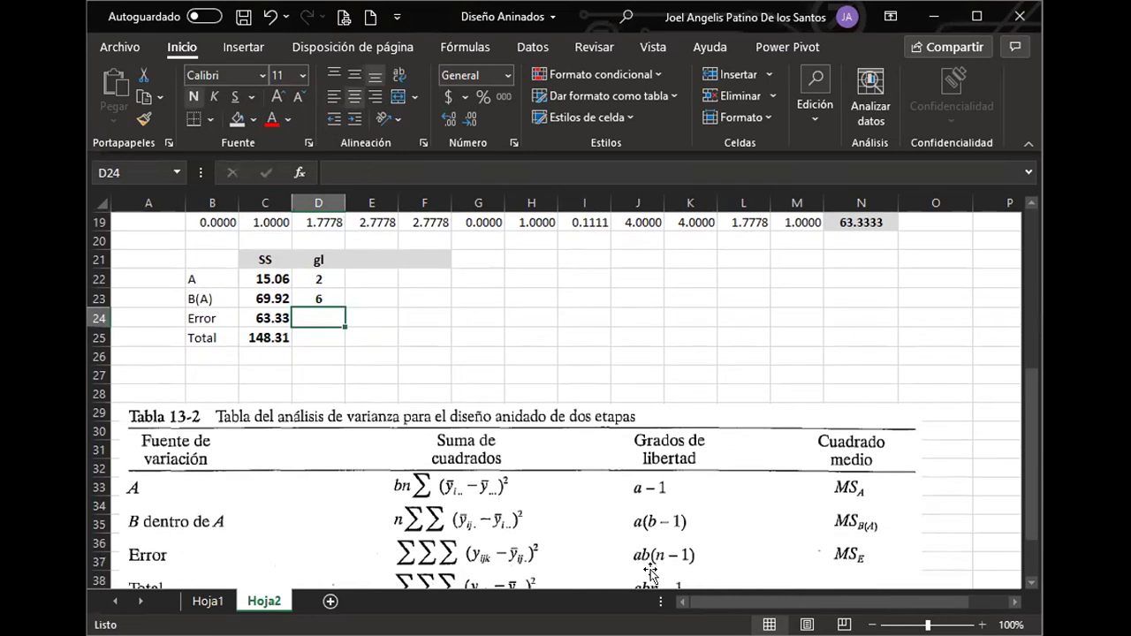
text(+)
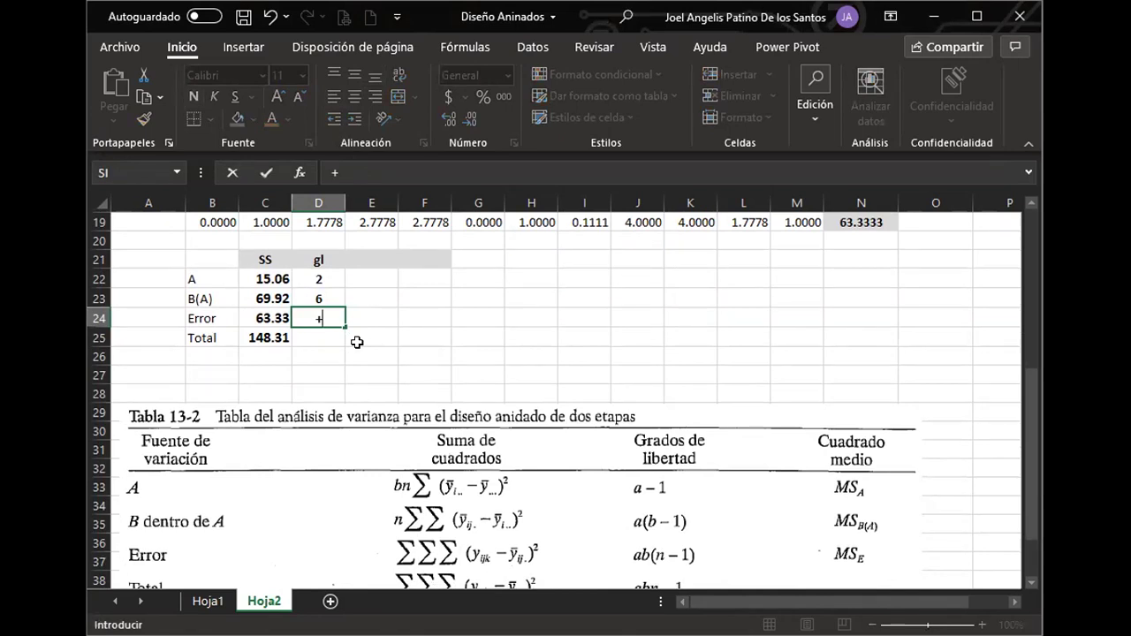
text(3*4*(3-1()
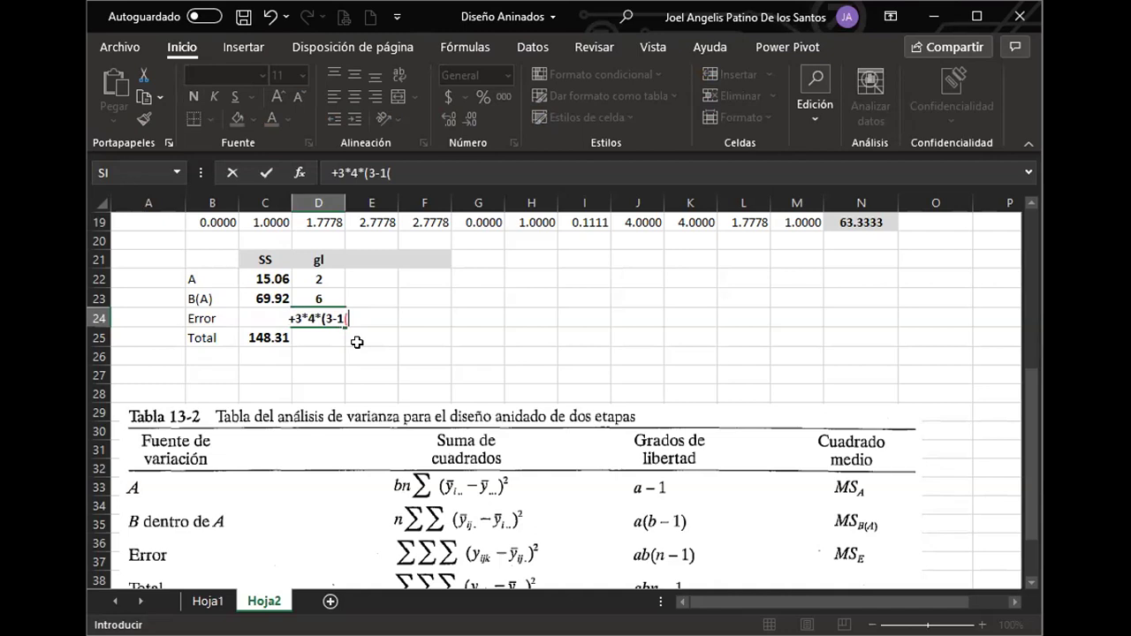
key(Return)
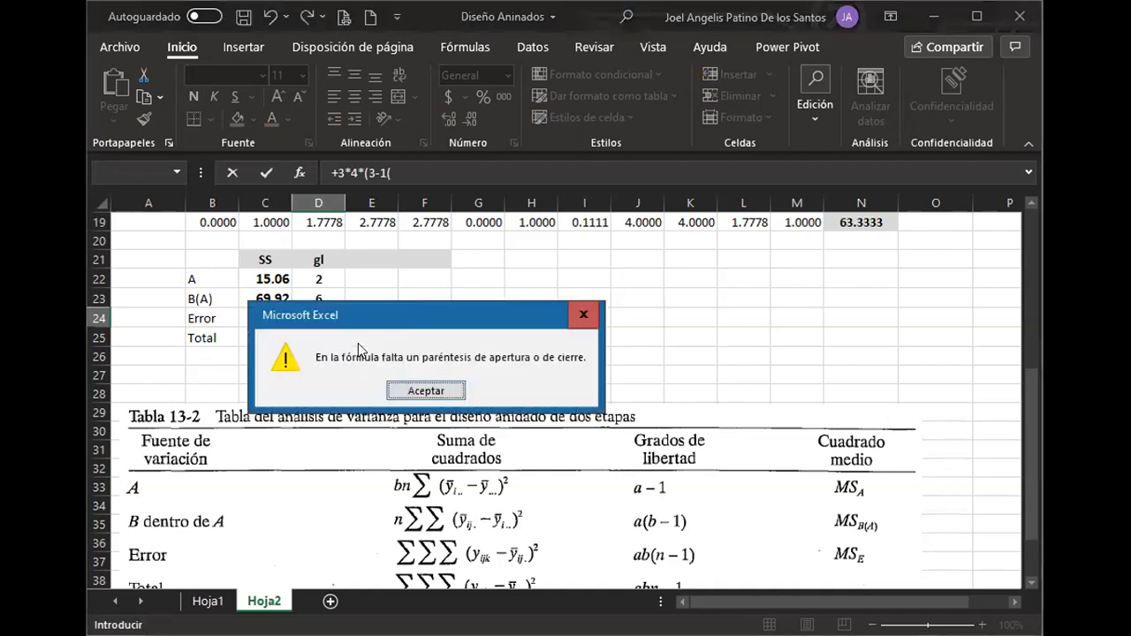
key(Return)
text(()
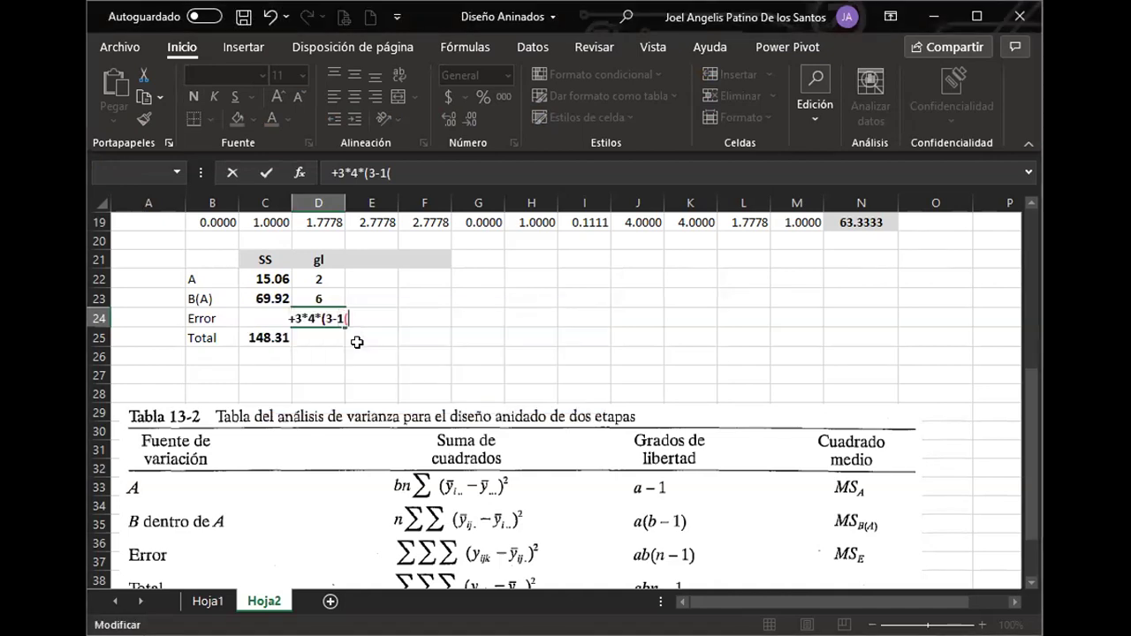
key(BackSpace)
text())
key(Return)
Correct the B(A) degrees-of-freedom formula in D23 to 3*(4-1).
click(322, 299)
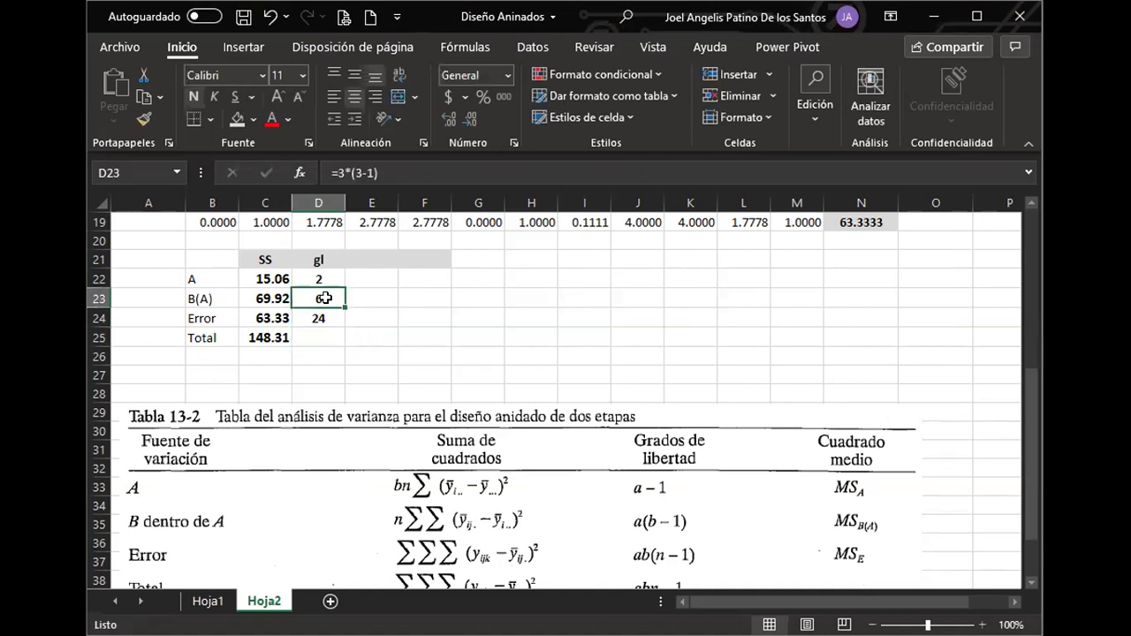
click(351, 173)
key(BackSpace)
text(4)
key(Return)
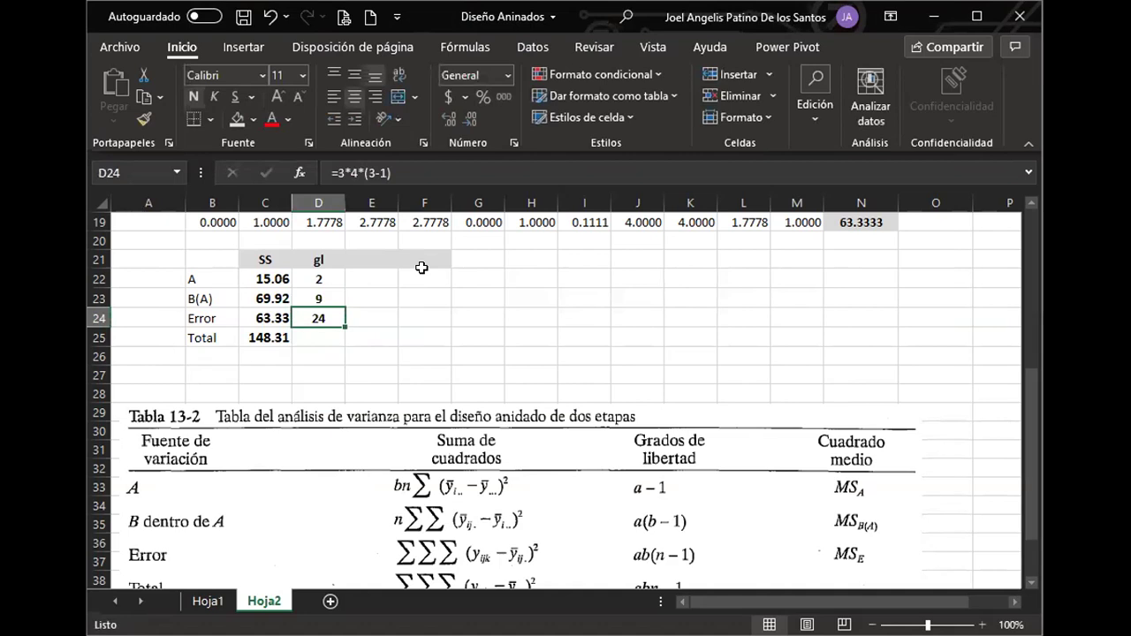
Enter the Total degrees of freedom in D25 as +(3*4*3)-1 and check it against the sum of D22:D24.
click(311, 338)
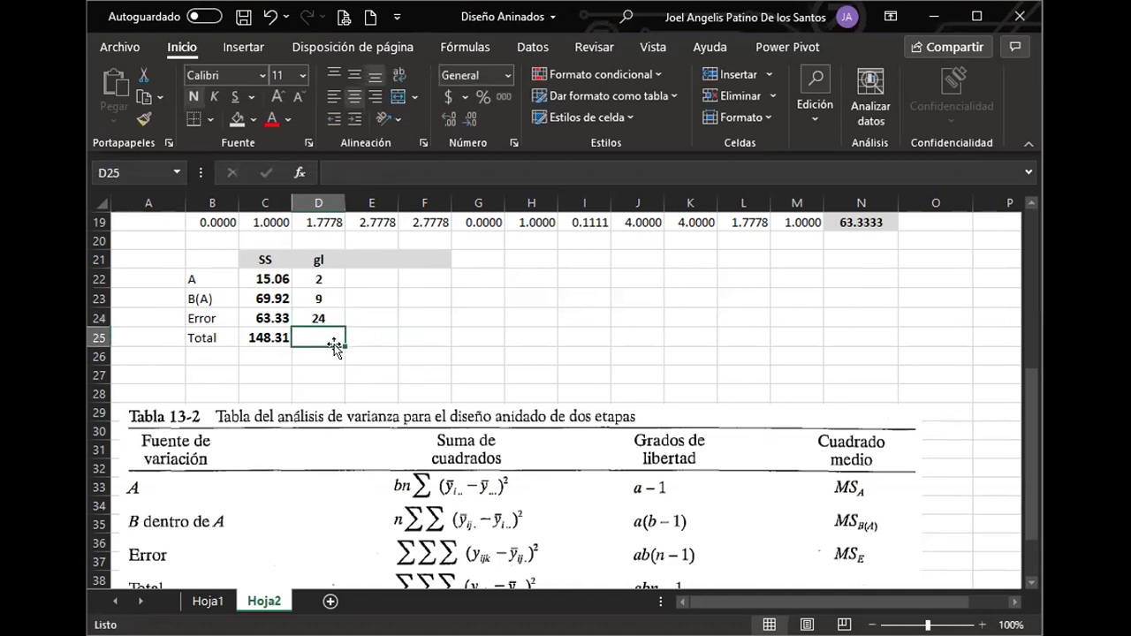
text(+)
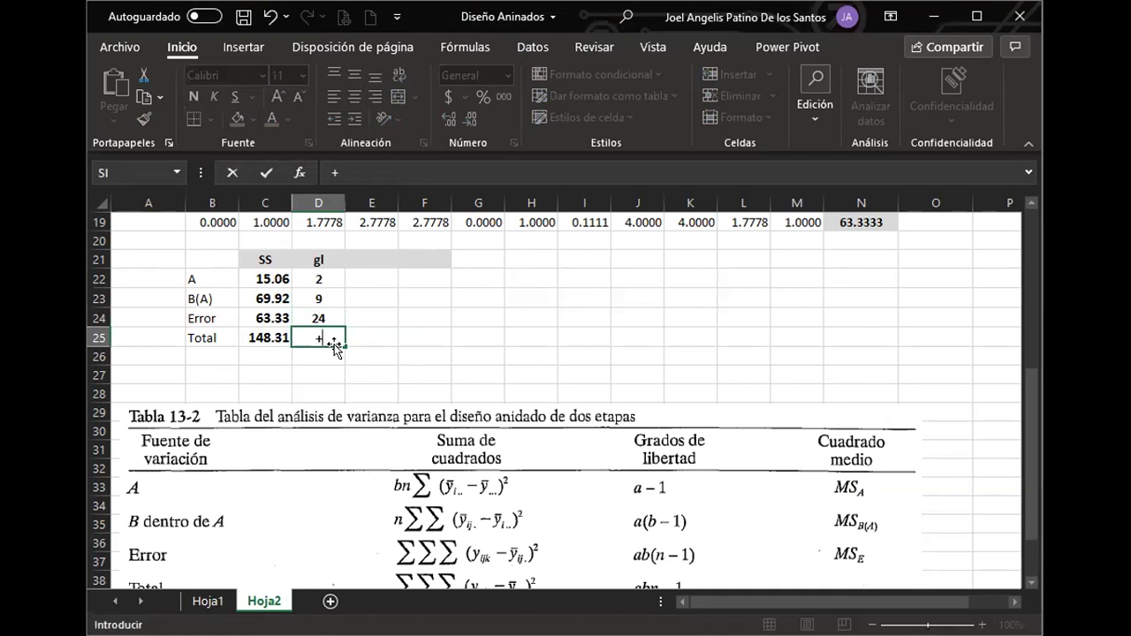
text(3*4*3)-1)
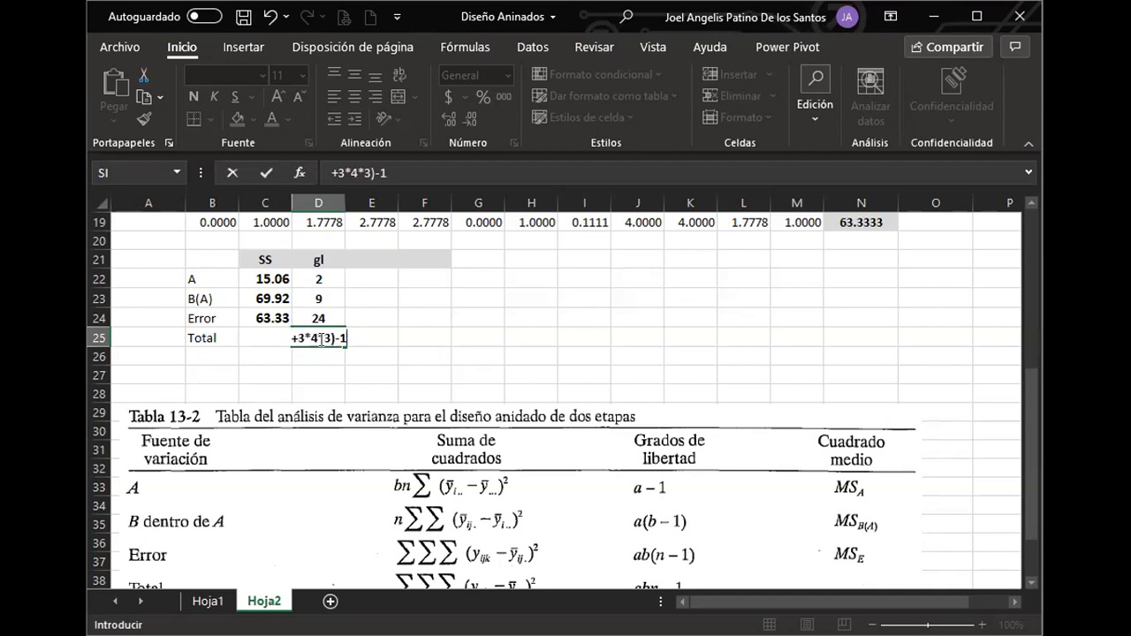
click(299, 337)
key(Return)
drag(336, 282, 332, 317)
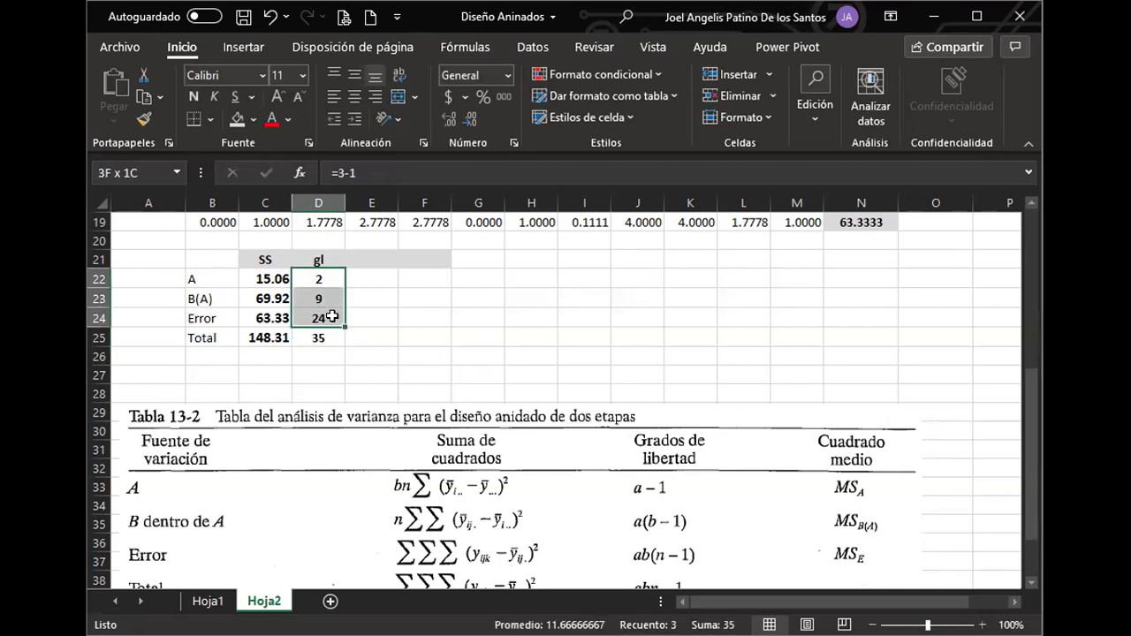
click(373, 298)
click(330, 332)
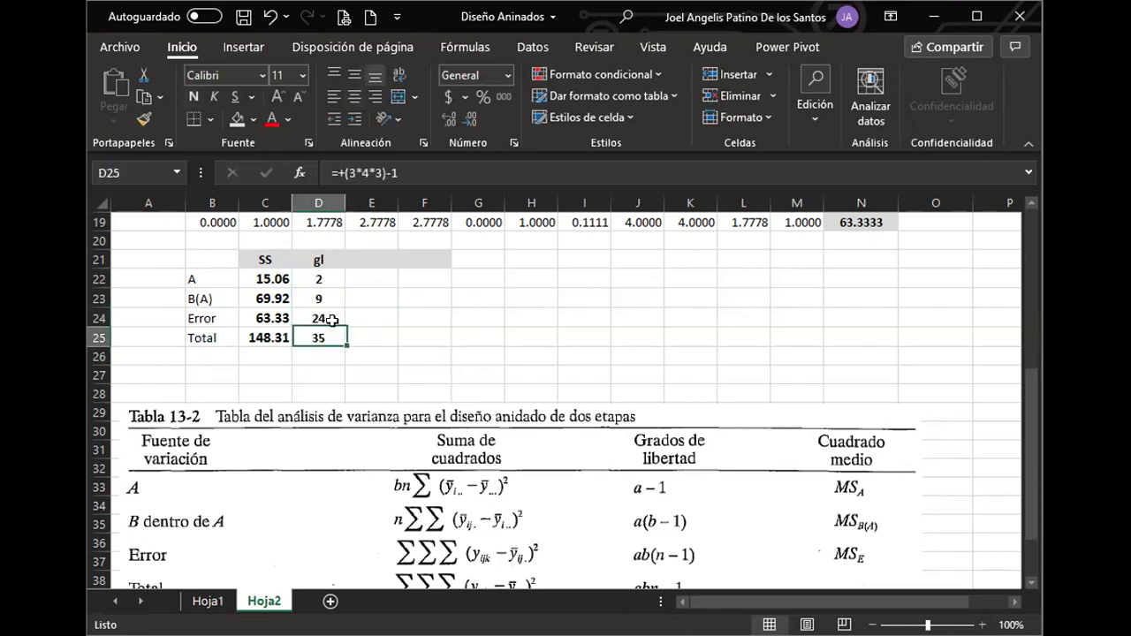
Enter the mean-square header CM in E21.
click(372, 257)
text(CM)
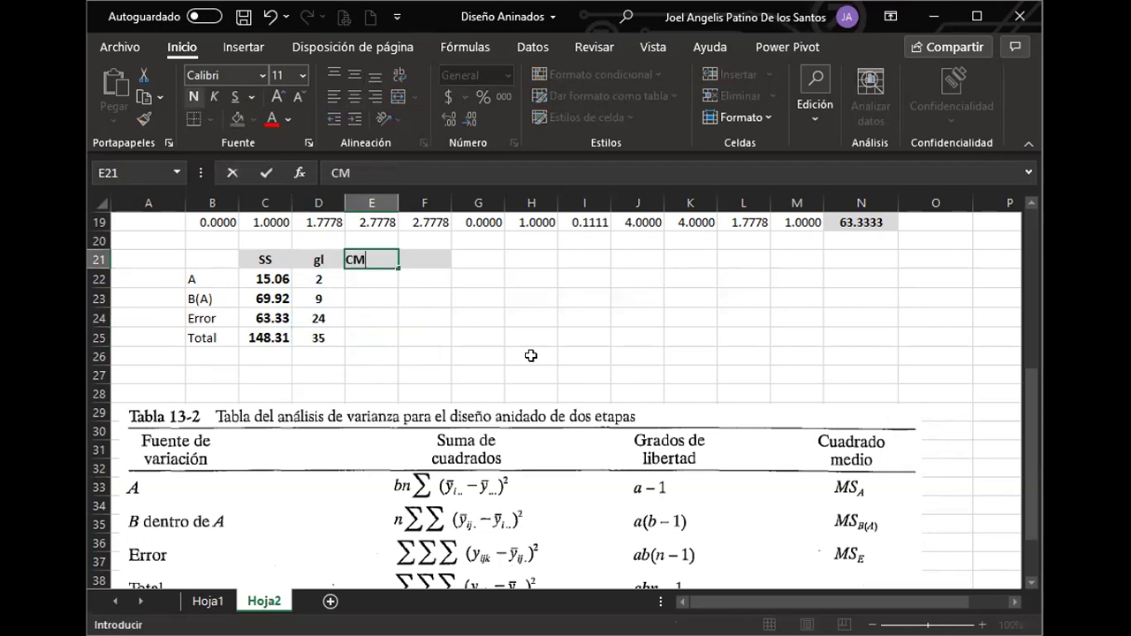
key(Return)
Calculate A's mean square in E22 with +C22/D22 and fill the formula down through E24.
drag(268, 281, 318, 356)
click(376, 280)
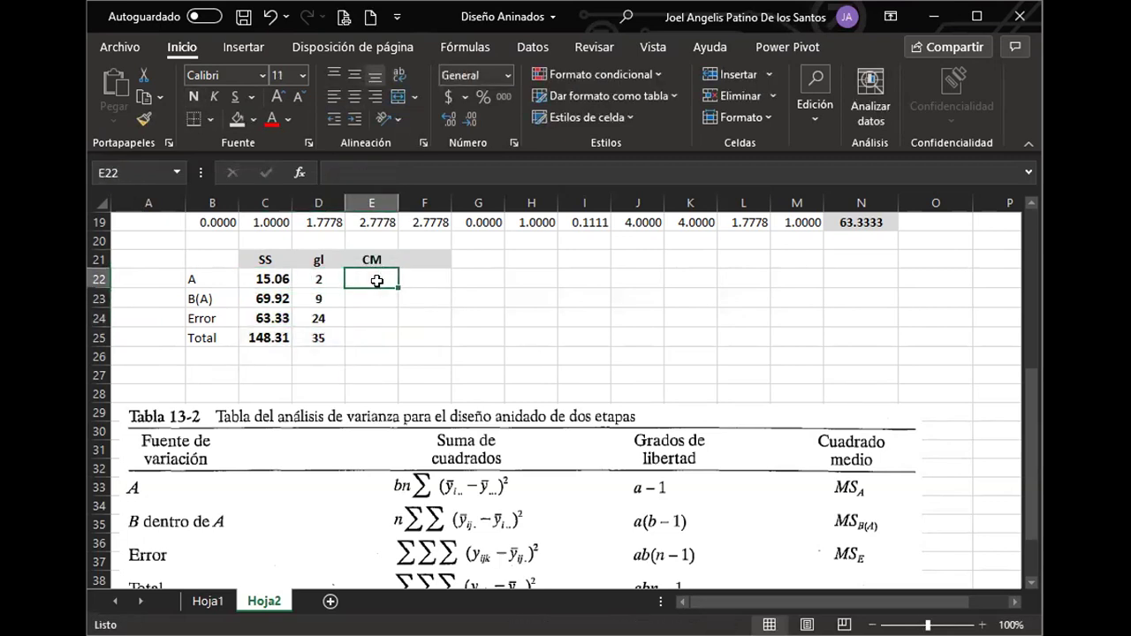
text(+)
click(269, 280)
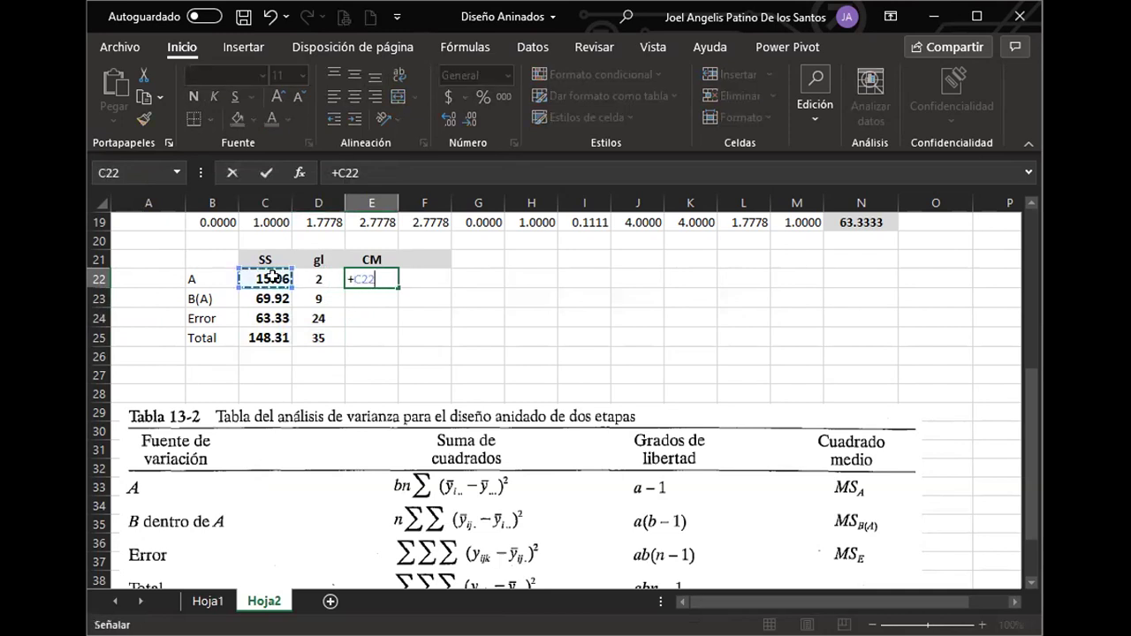
text(/)
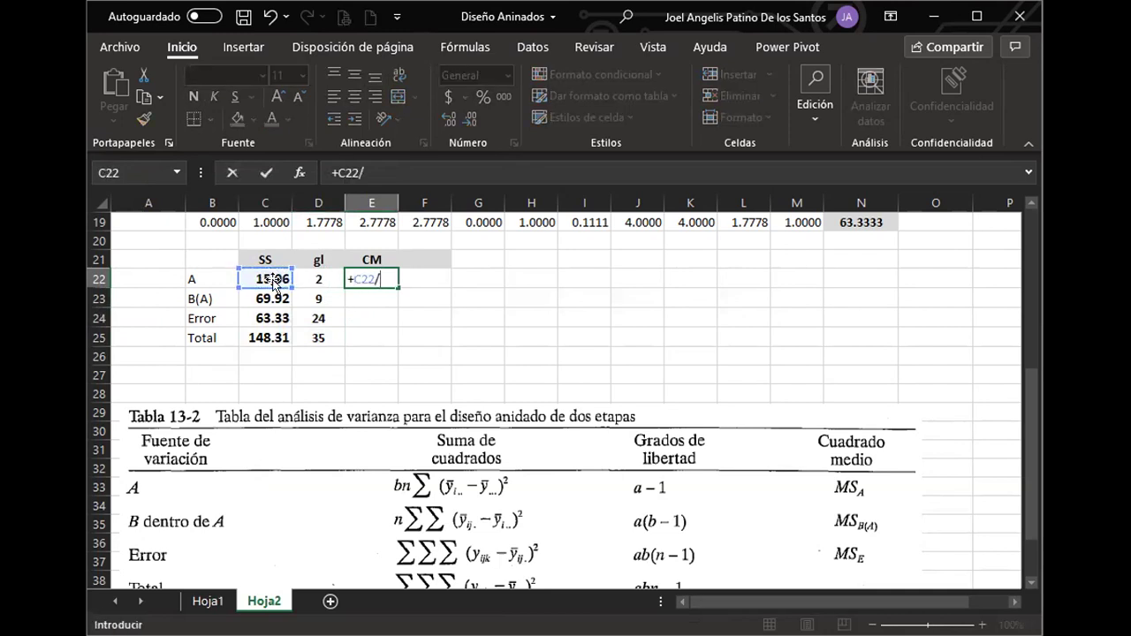
click(313, 280)
key(Return)
click(387, 283)
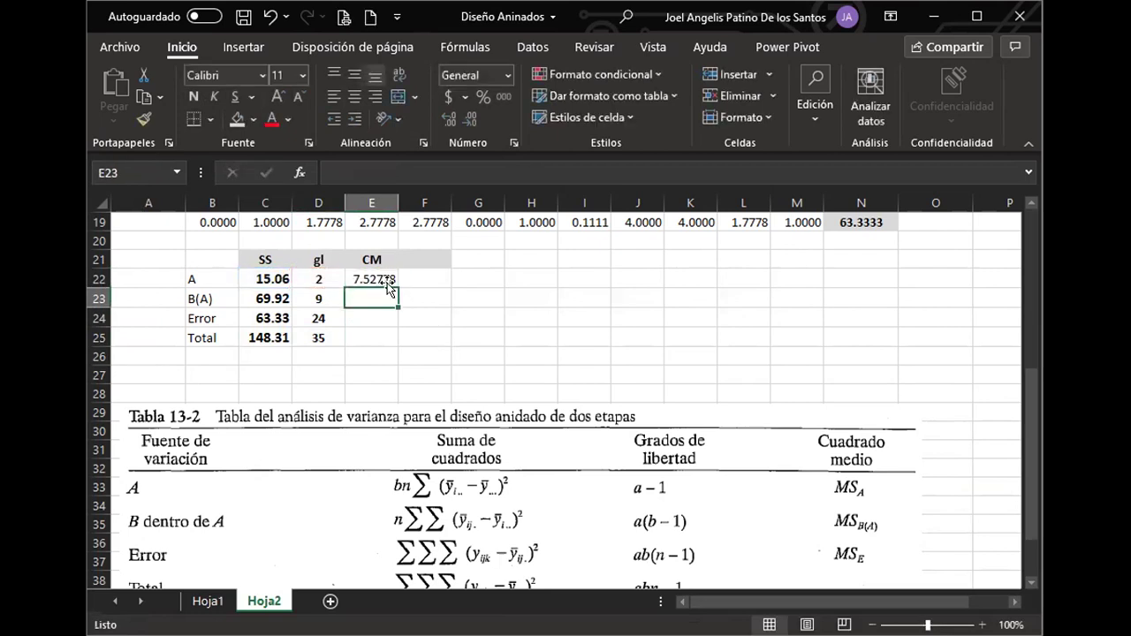
drag(398, 290, 400, 327)
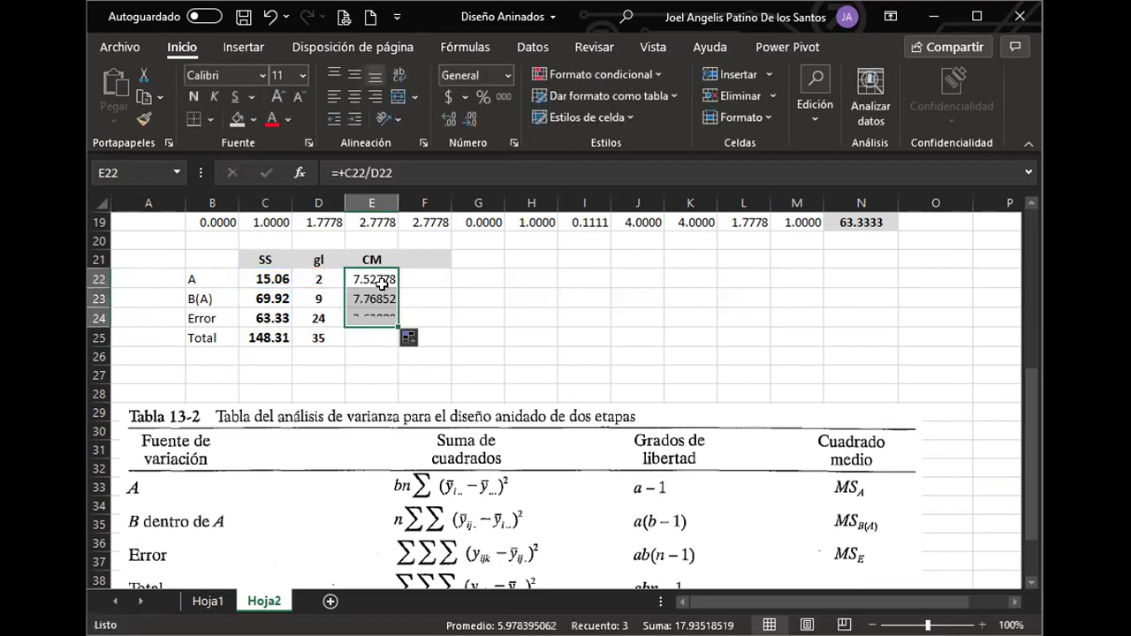
Show the mean squares in E22:E24 with three decimal places and in bold.
click(470, 119)
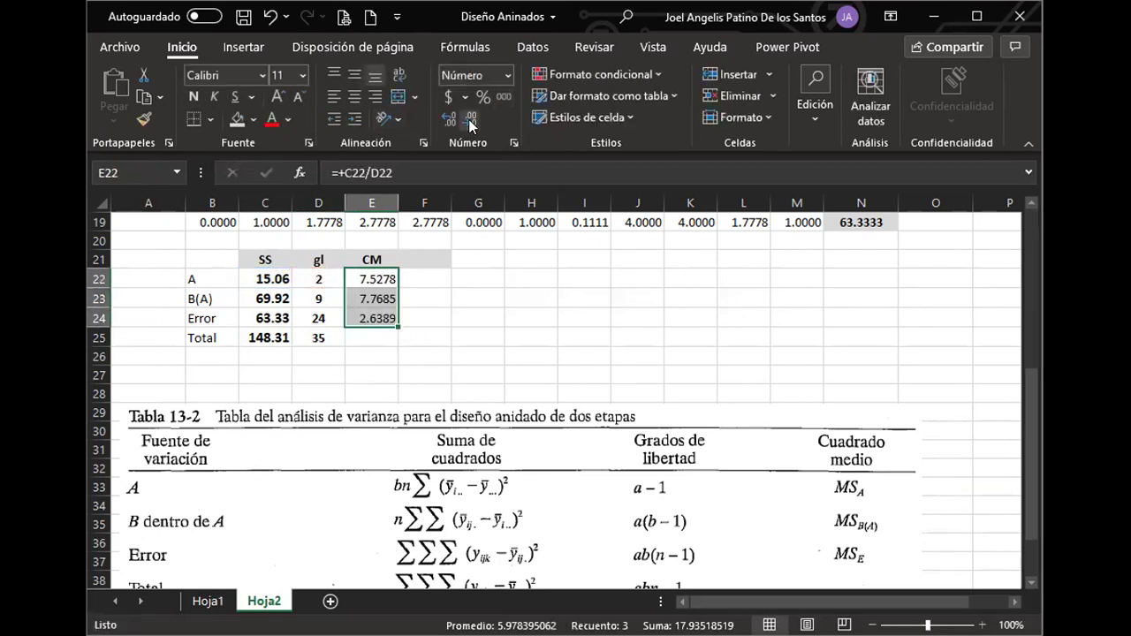
click(470, 119)
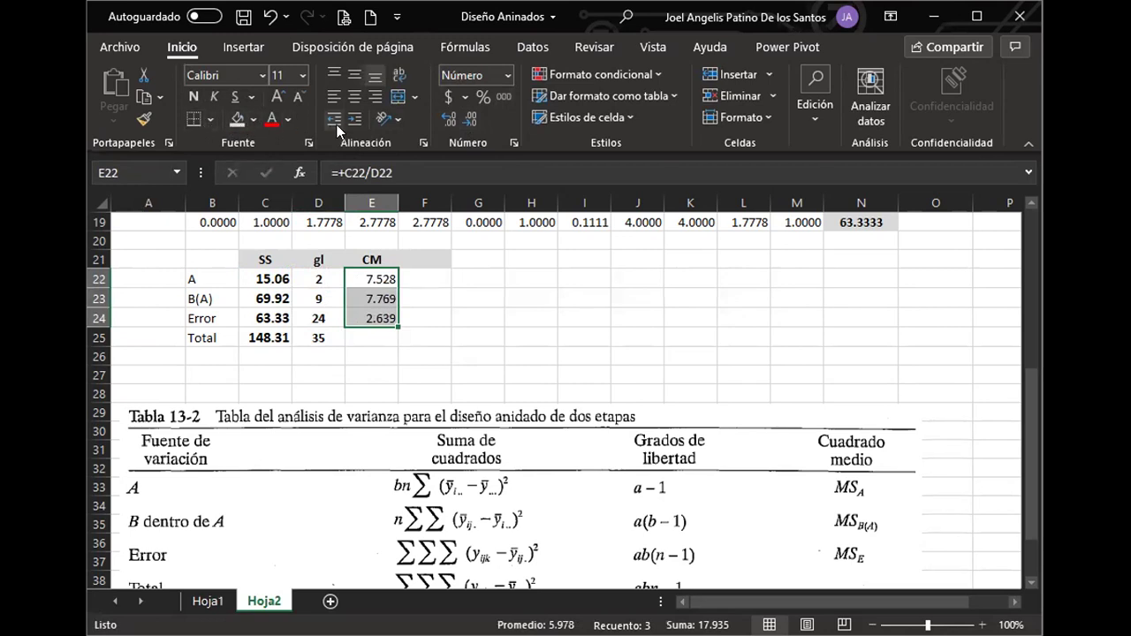
click(194, 96)
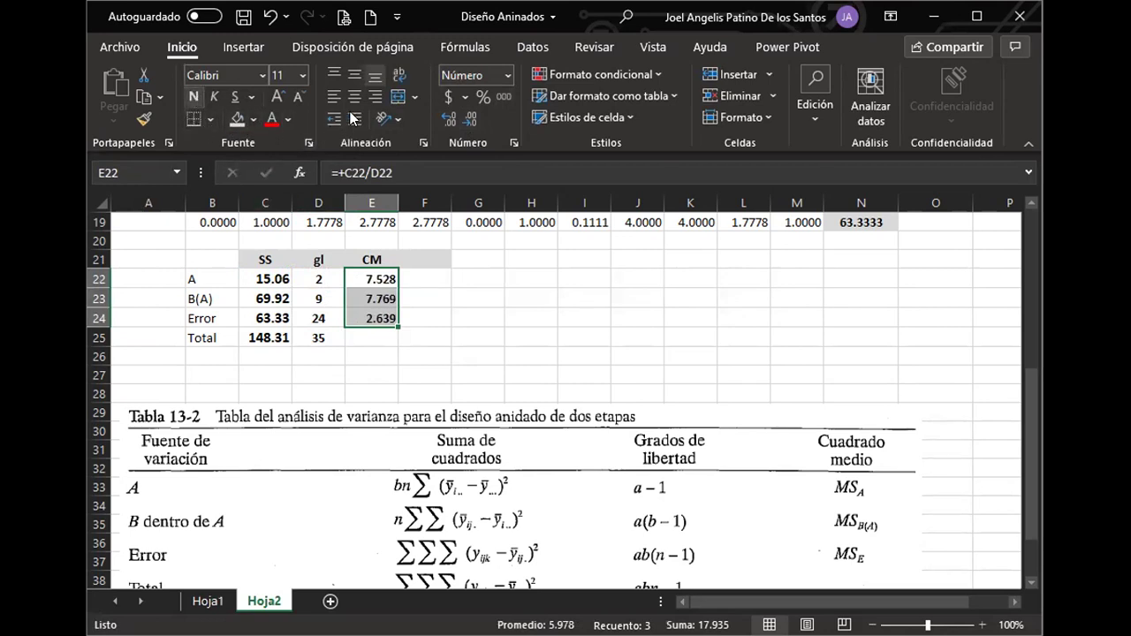
Enter the header F in F21, beside the mean-square column header.
click(415, 299)
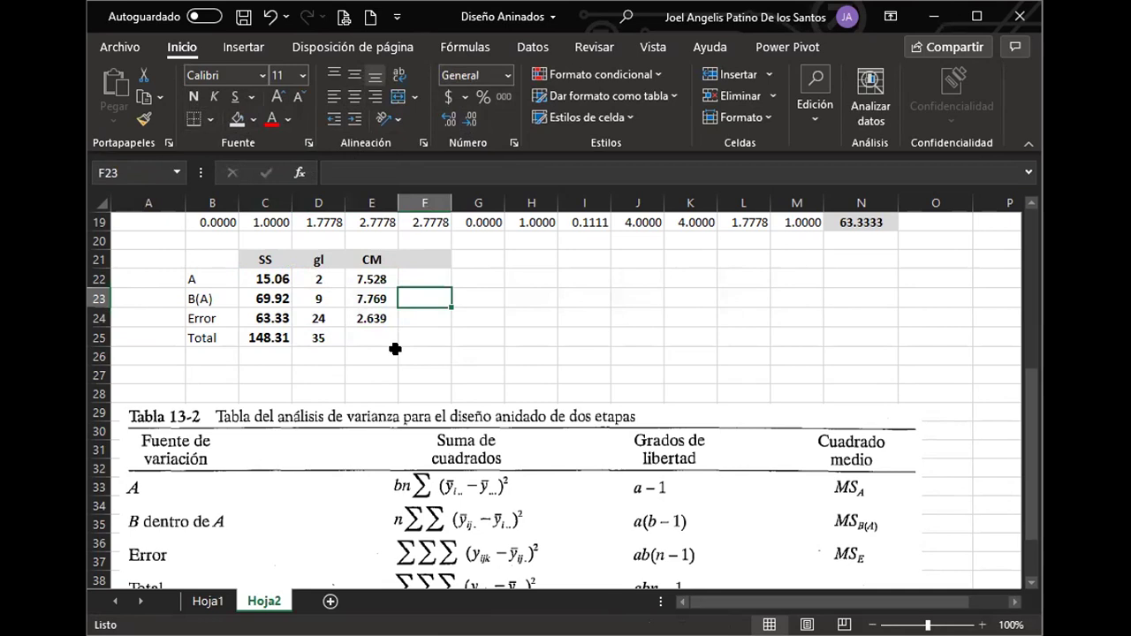
click(412, 255)
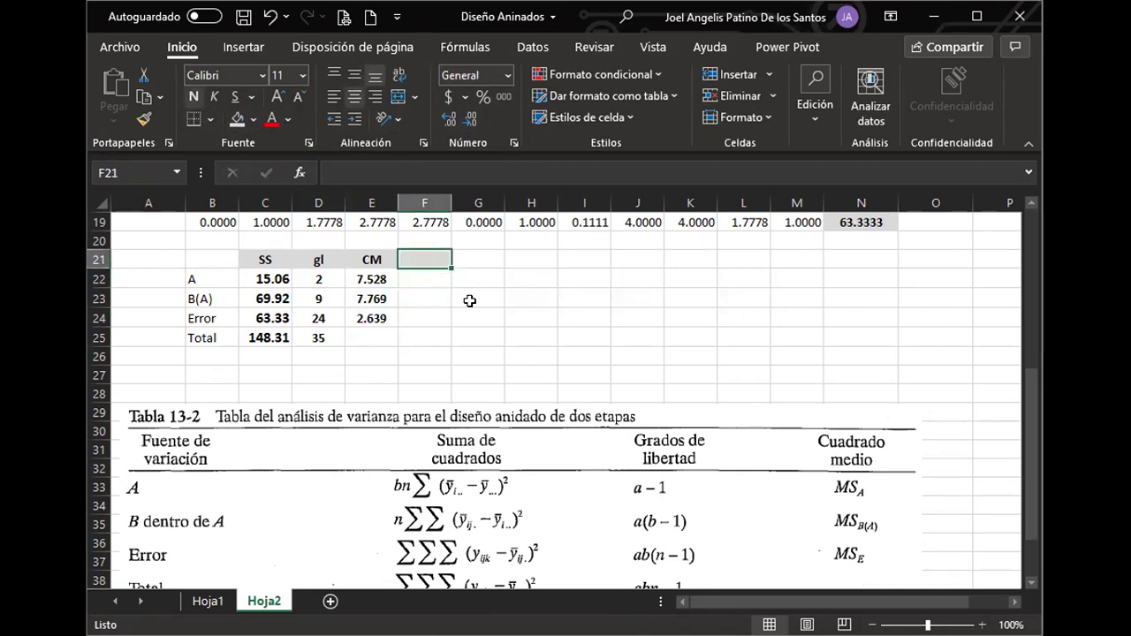
text(F)
key(Return)
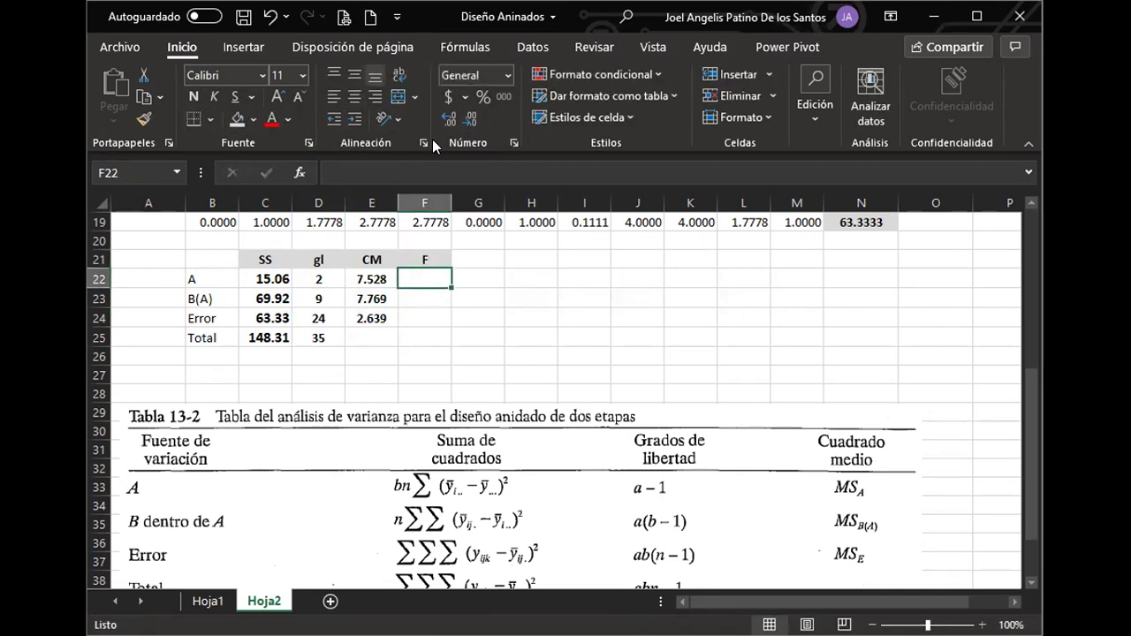
Calculate A's F ratio in F22 as +E22/E23, dividing its mean square by that of B(A).
drag(193, 276, 394, 279)
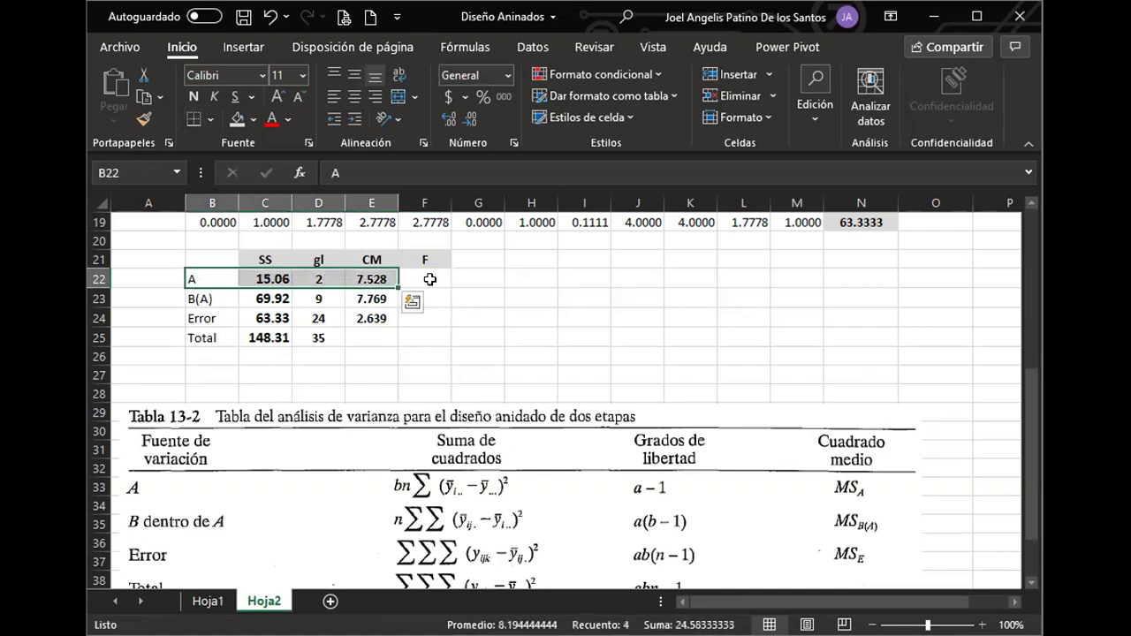
click(430, 279)
text(+)
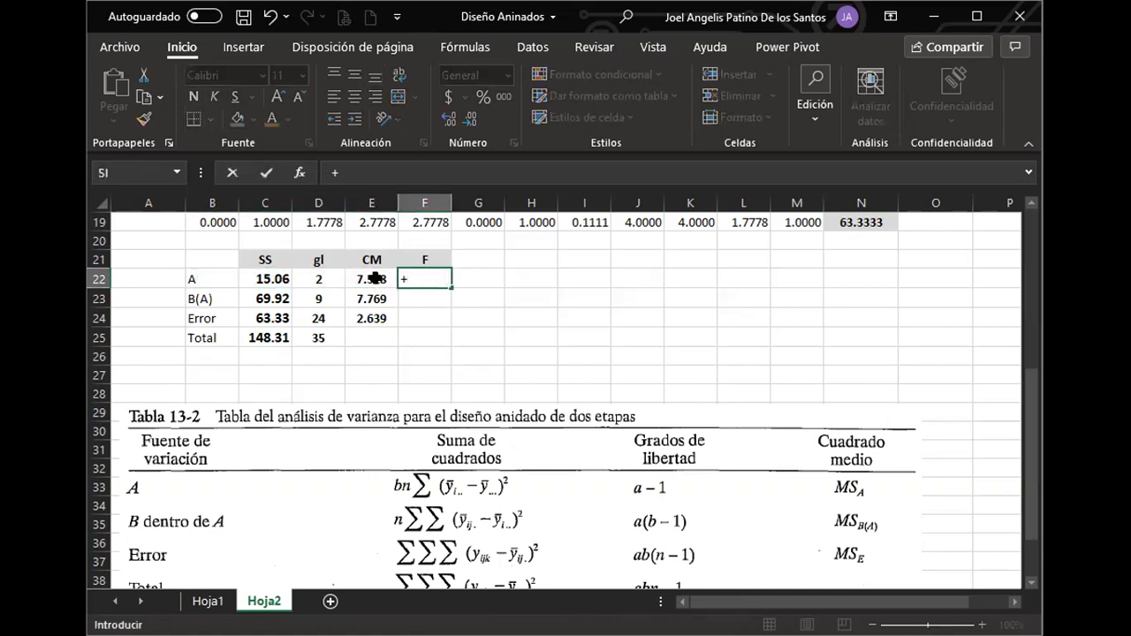
click(373, 281)
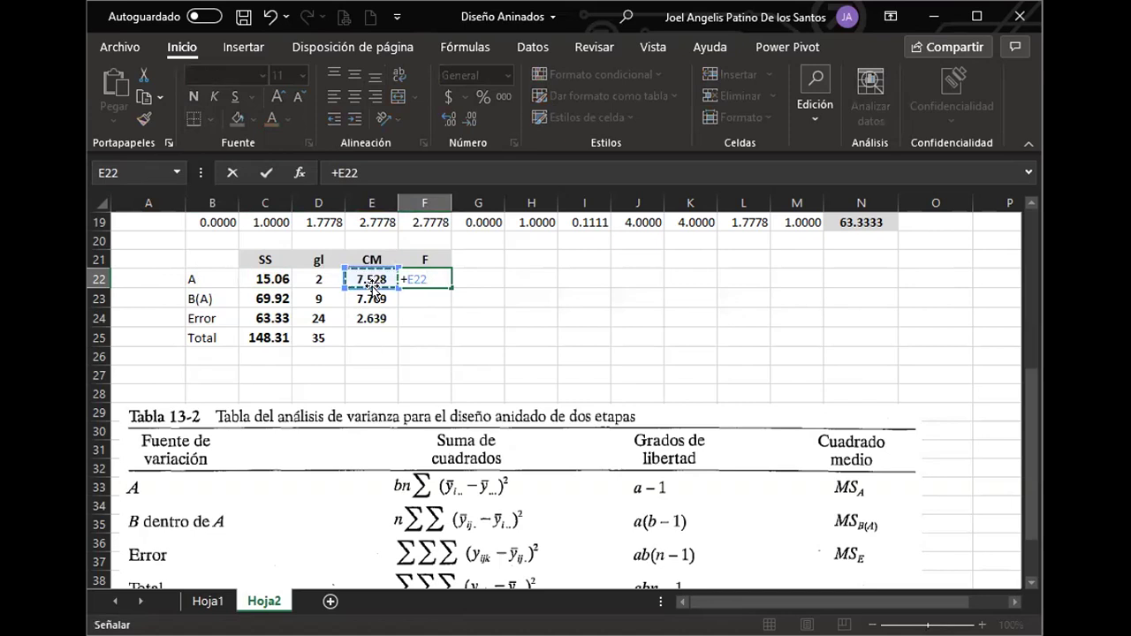
text(/)
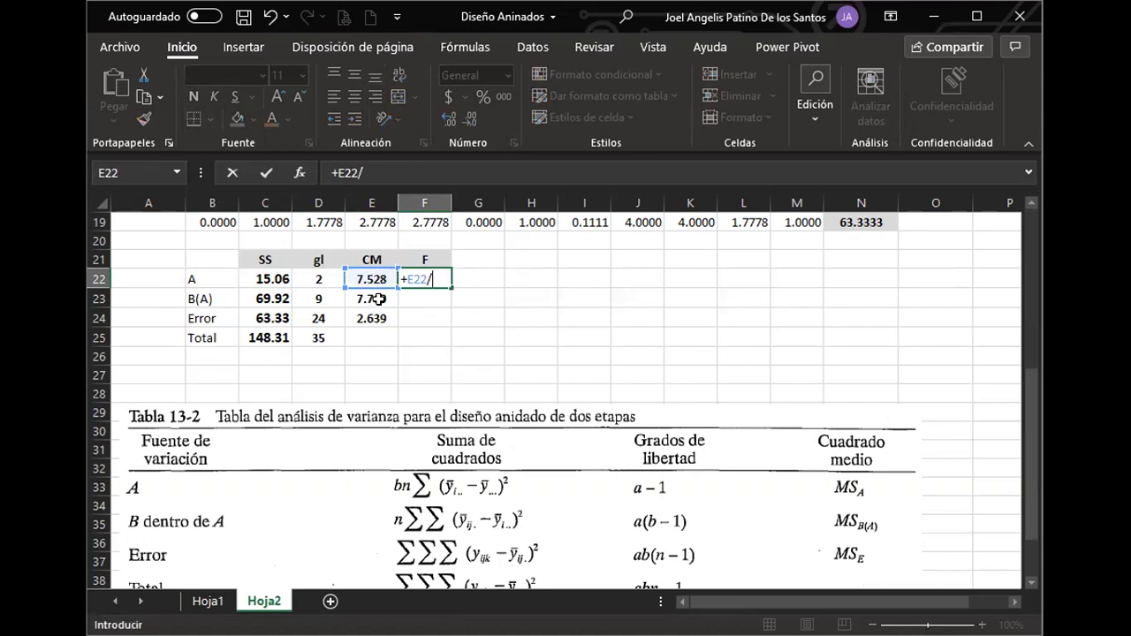
click(378, 298)
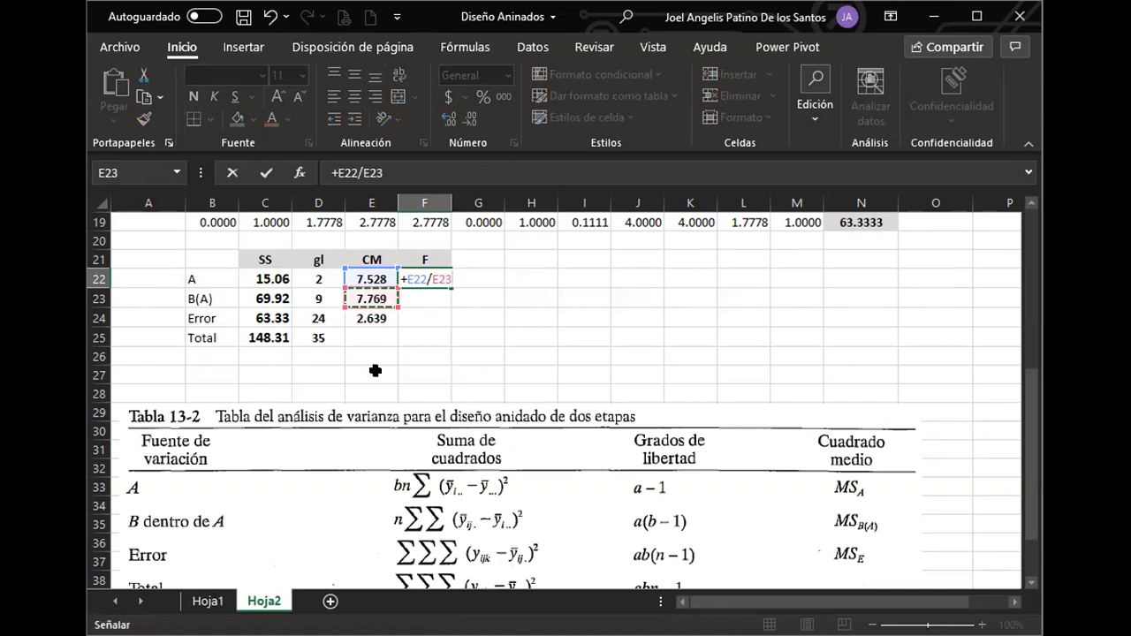
key(Return)
Calculate B(A)'s F ratio in F23 as +E23/E24, dividing its mean square by the error mean square.
text(+)
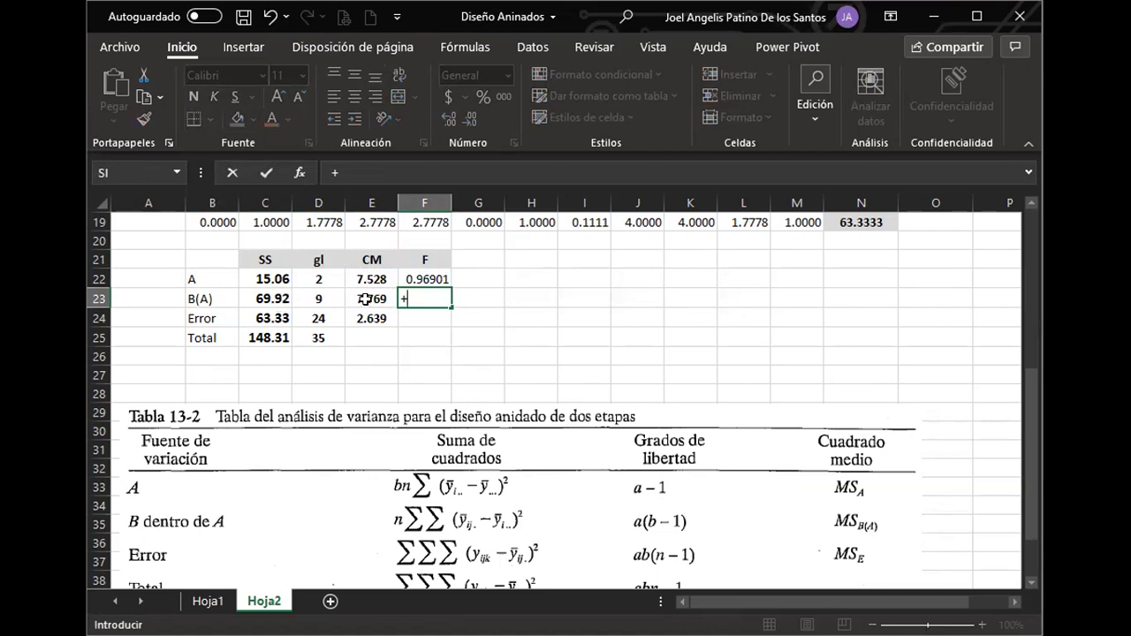
click(365, 300)
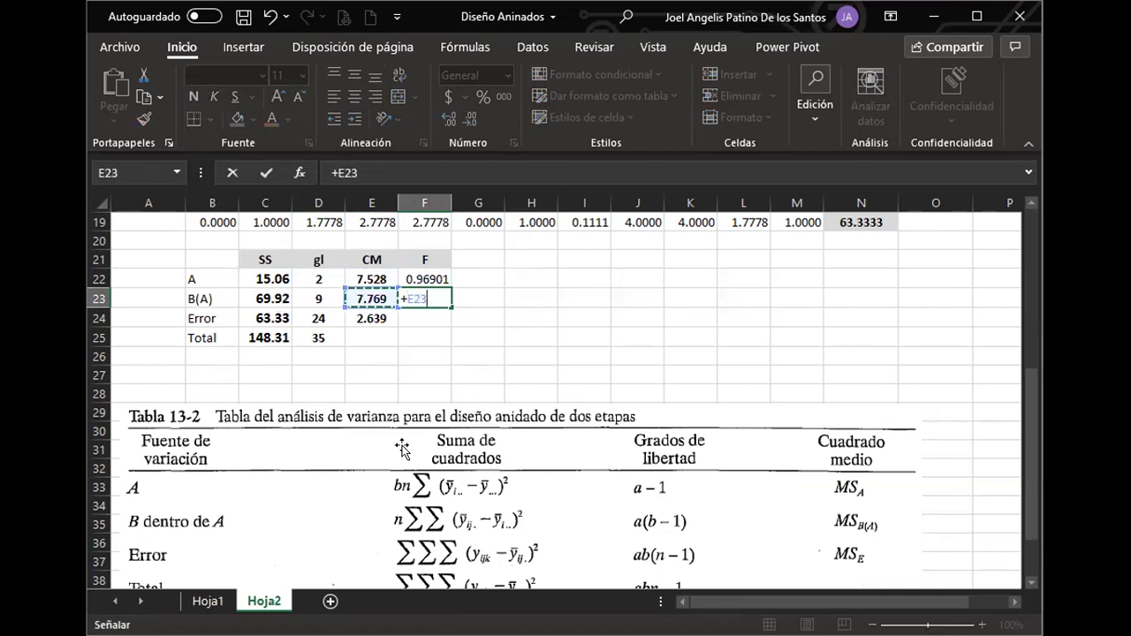
text(/)
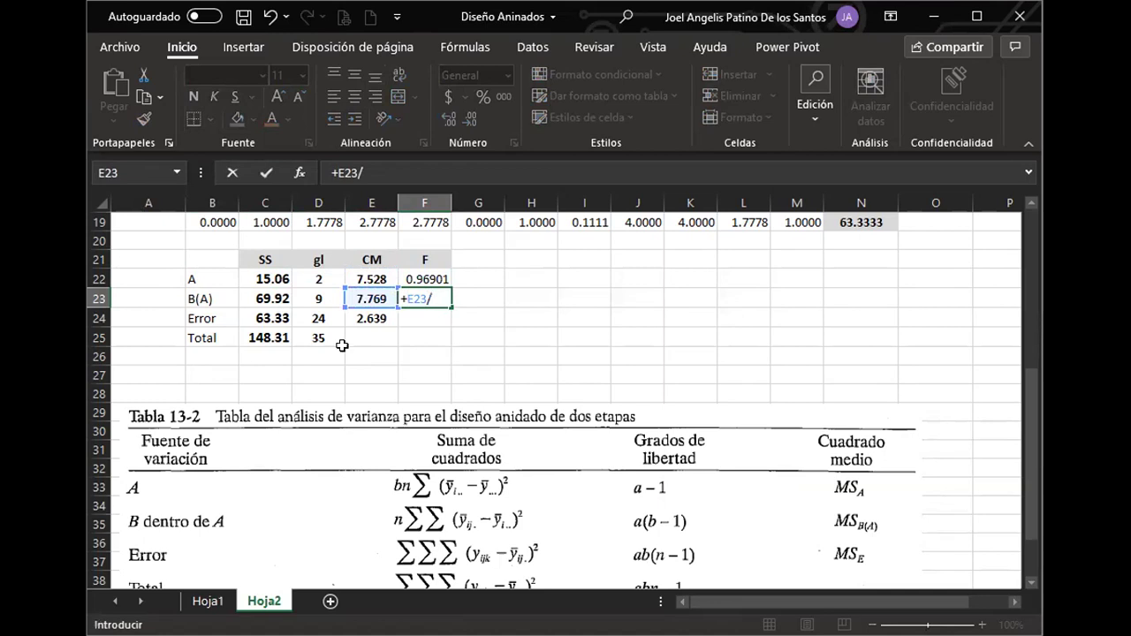
click(380, 323)
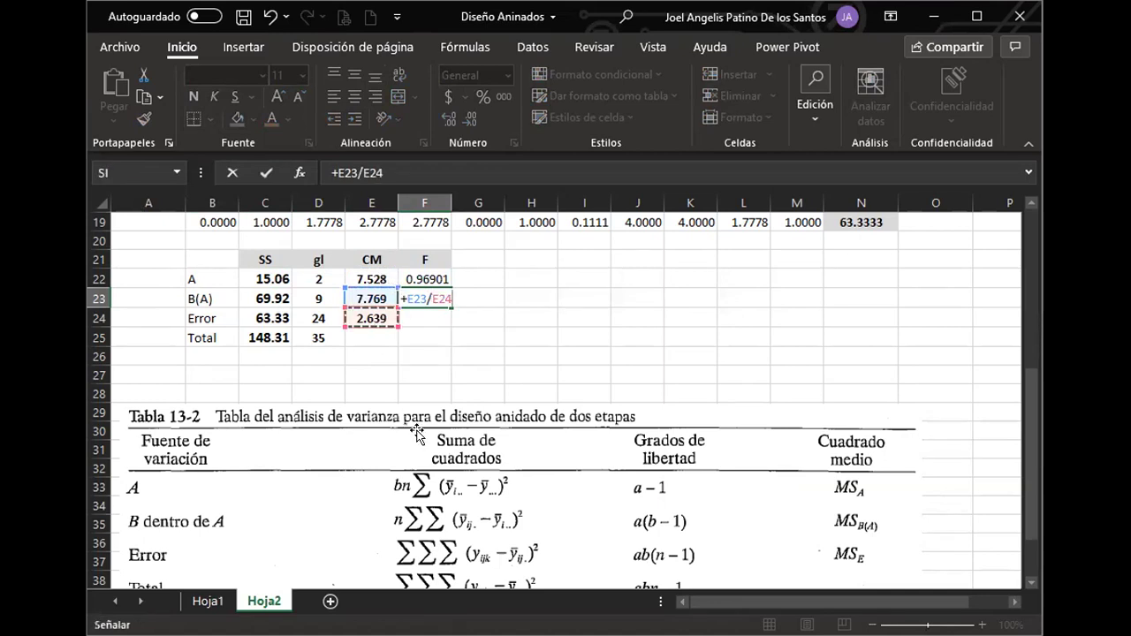
key(Return)
Show the F ratios in F22:F23 with three decimal places and in bold.
drag(427, 279, 426, 298)
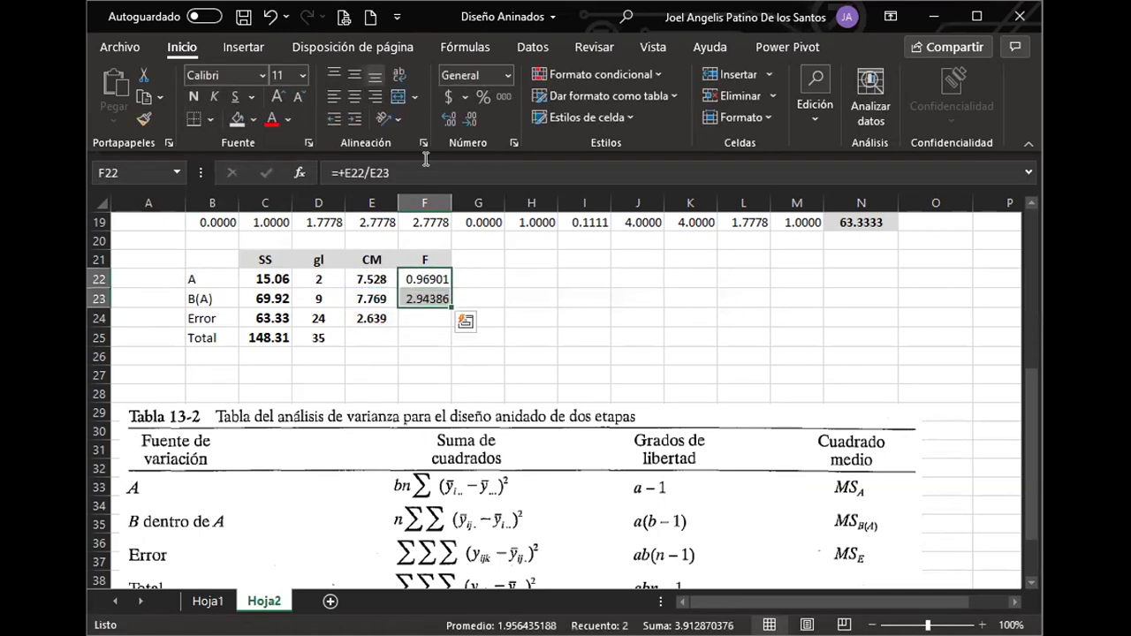
click(473, 121)
click(473, 121)
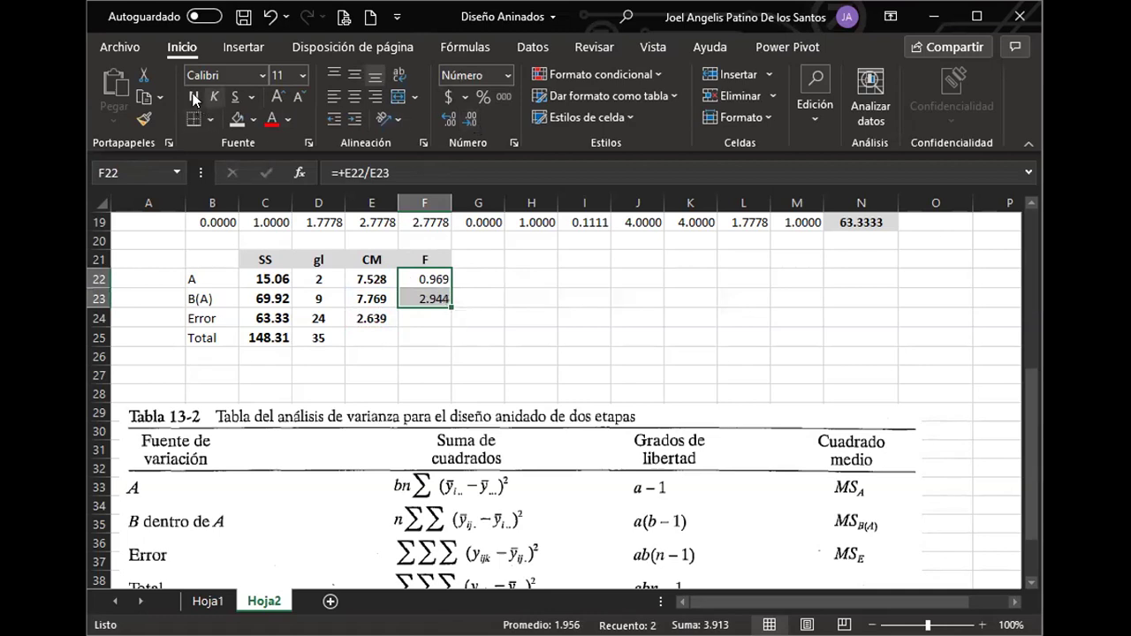
click(461, 275)
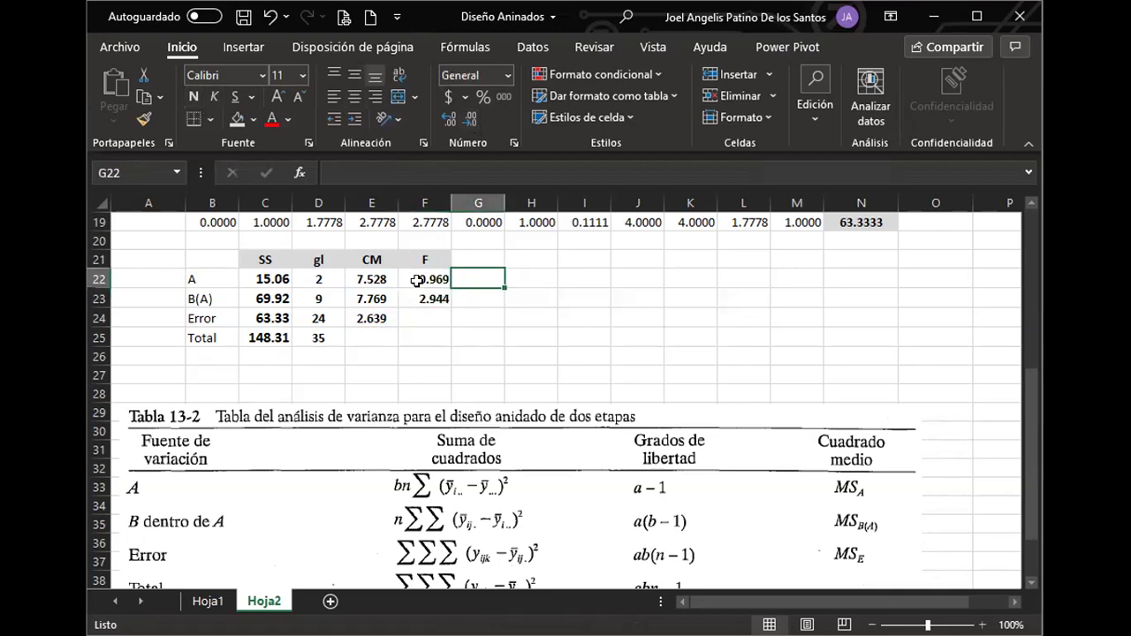
Review the F ratios in F22:F23 together with the degrees of freedom in D22:D23.
drag(433, 280, 432, 297)
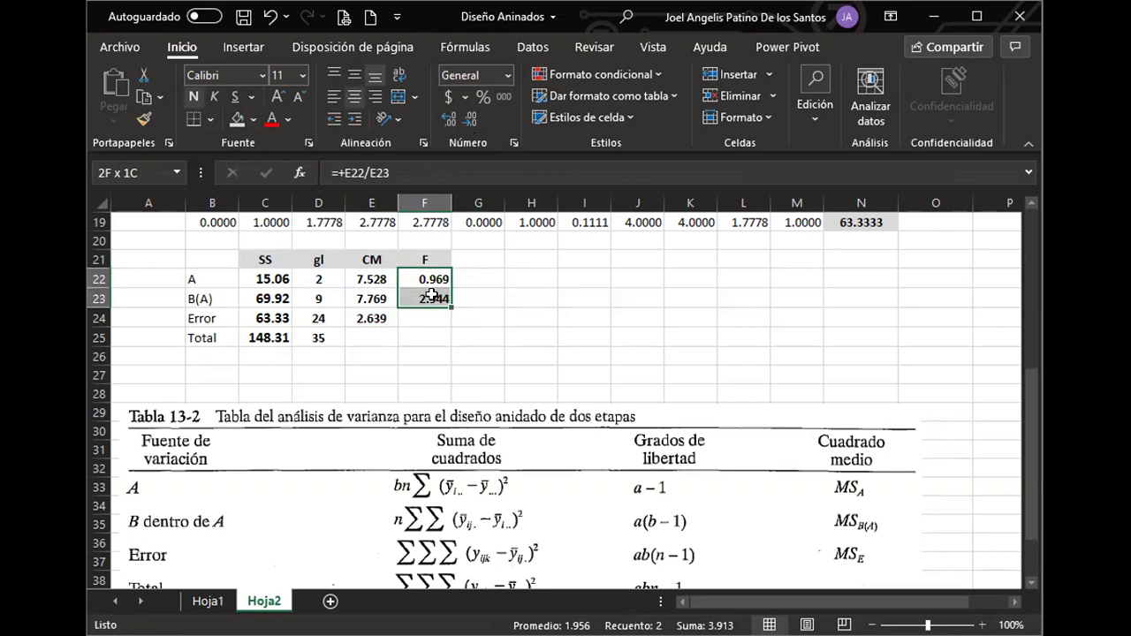
click(327, 279)
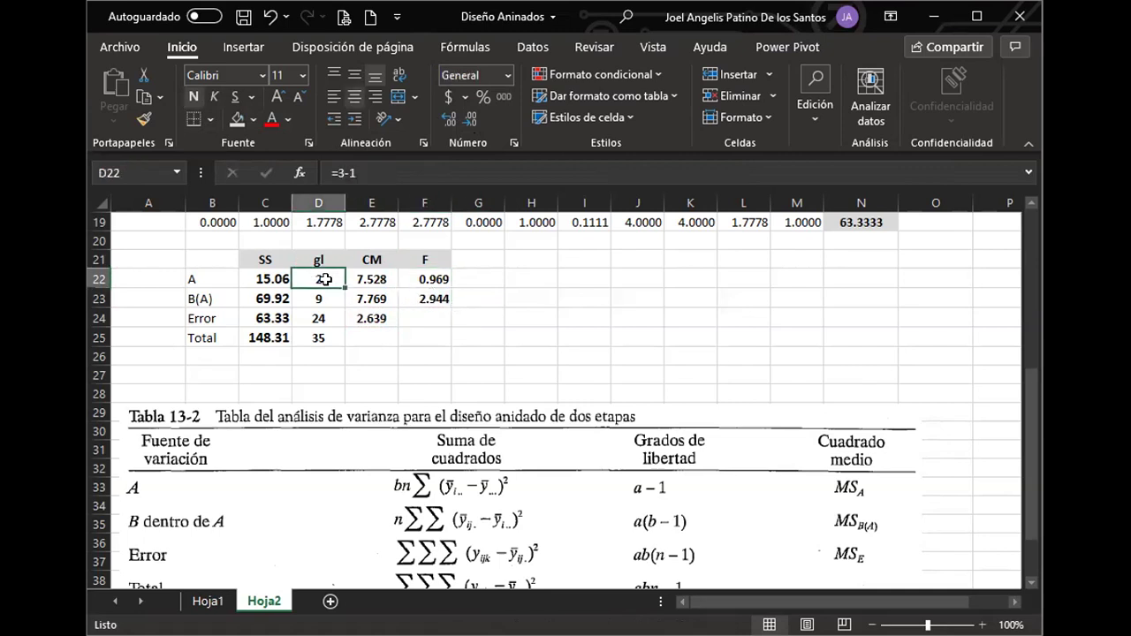
click(320, 299)
click(439, 279)
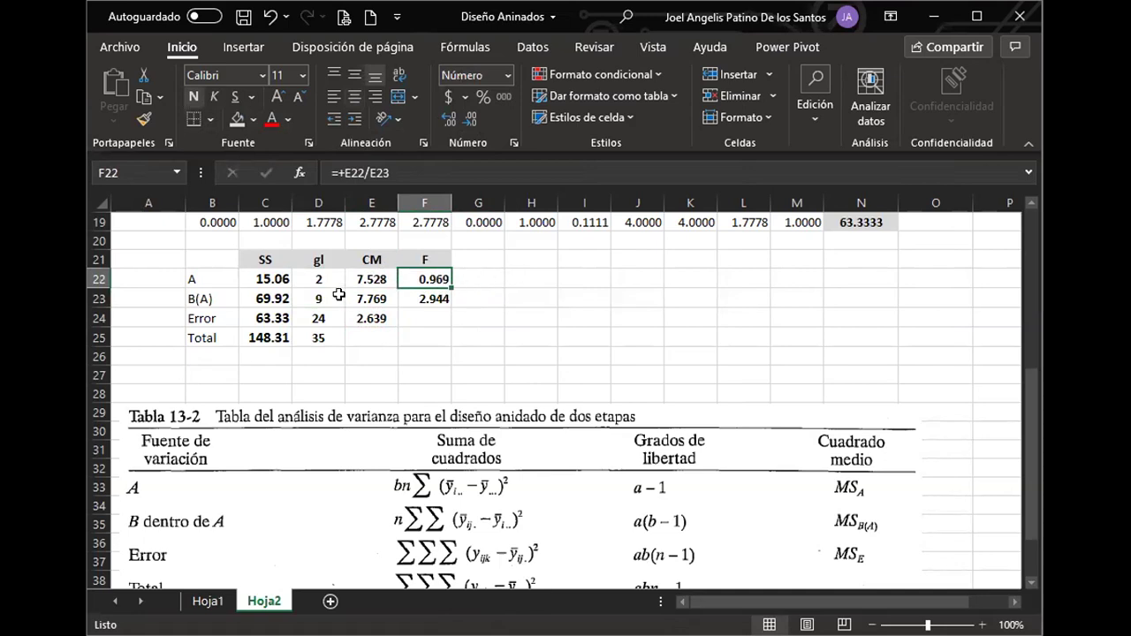
click(423, 299)
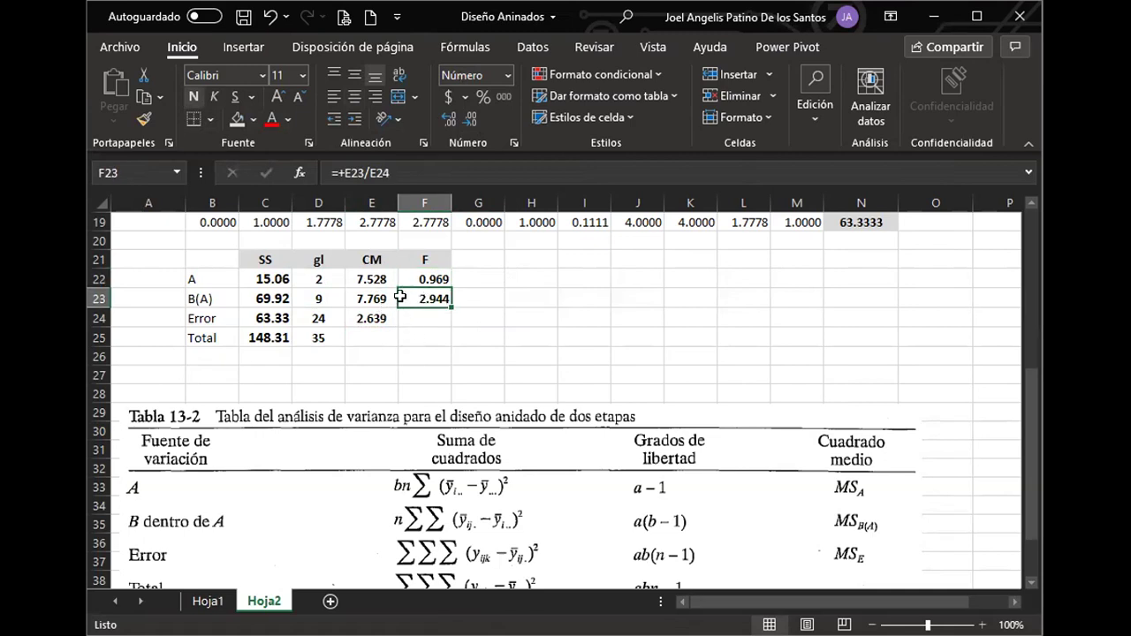
click(435, 276)
drag(433, 278, 439, 304)
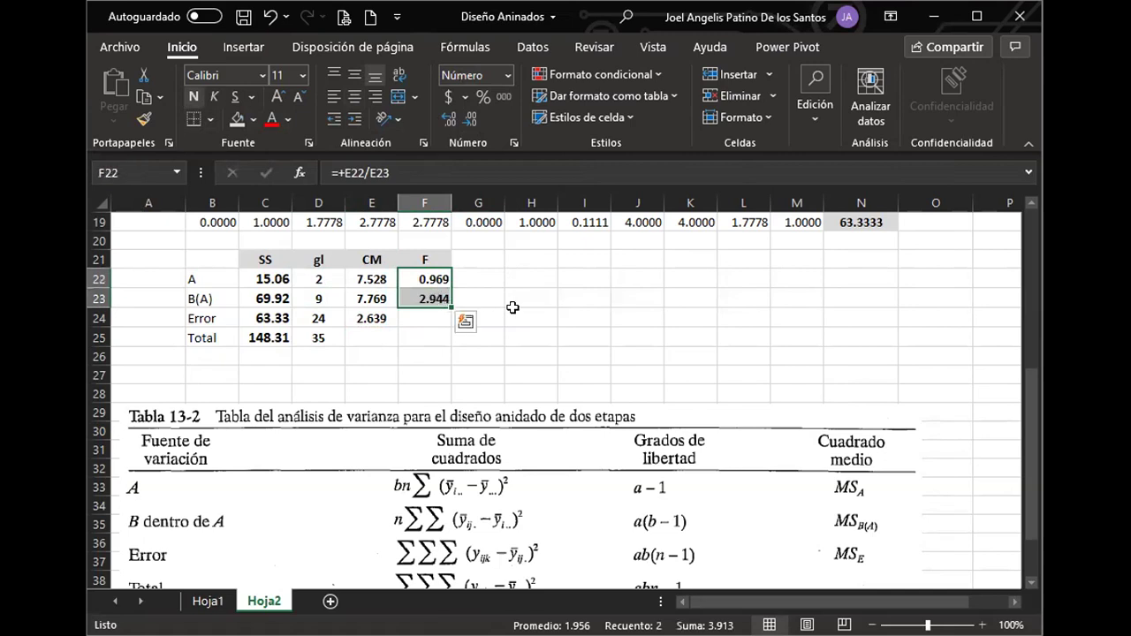
click(531, 319)
Put a thick outside border around the analysis of variance table in B21:F25.
drag(212, 258, 428, 338)
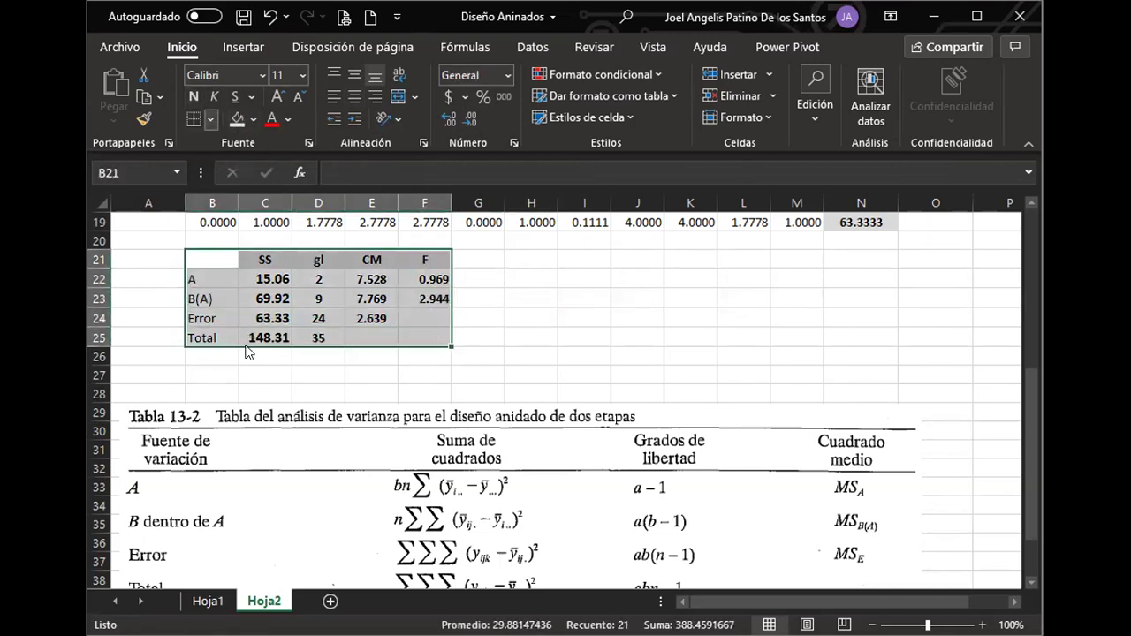
click(210, 118)
click(265, 344)
click(637, 358)
Outline the header row B21:F21 with a thick border and fill it with light grey.
drag(208, 258, 433, 259)
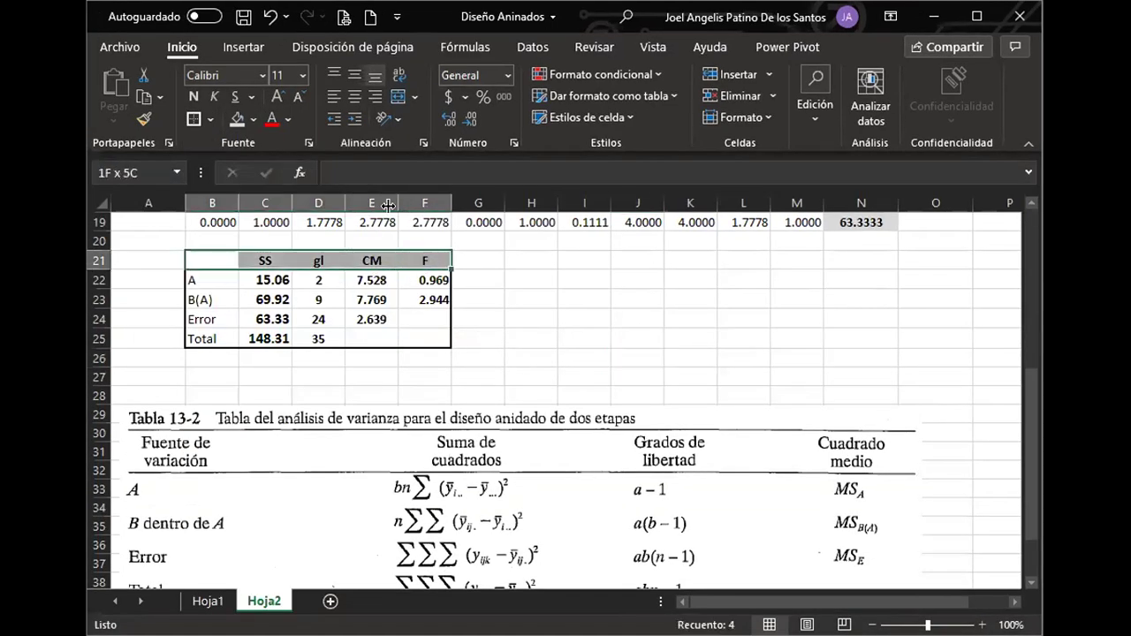
click(237, 118)
click(531, 300)
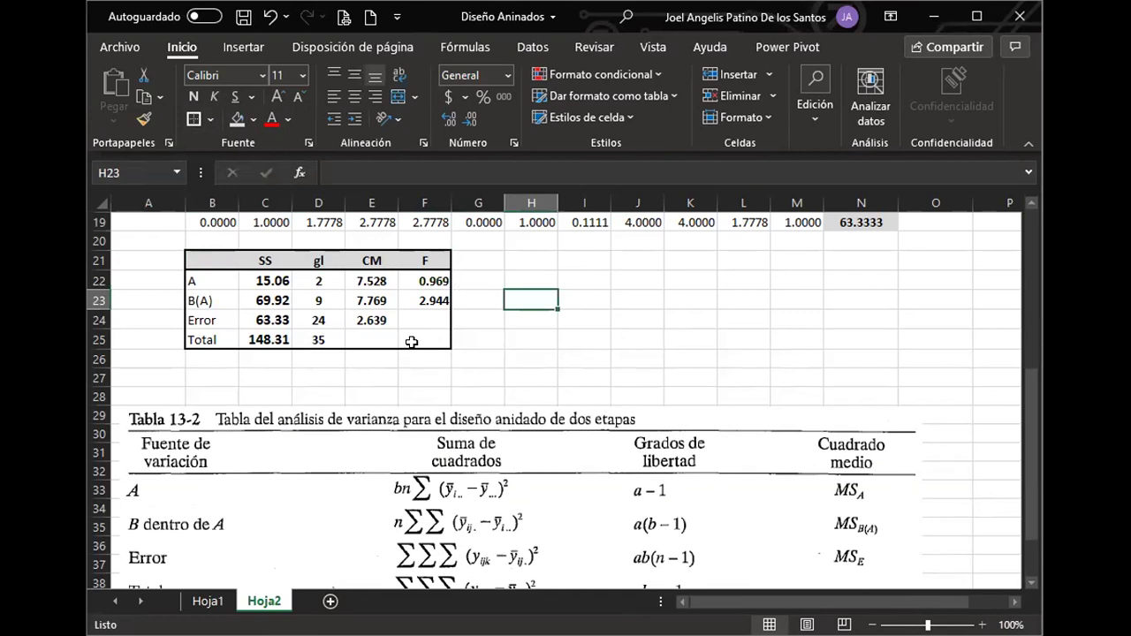
Enter the header FV in B21 in bold and centre the F ratios in F22:F23.
click(228, 261)
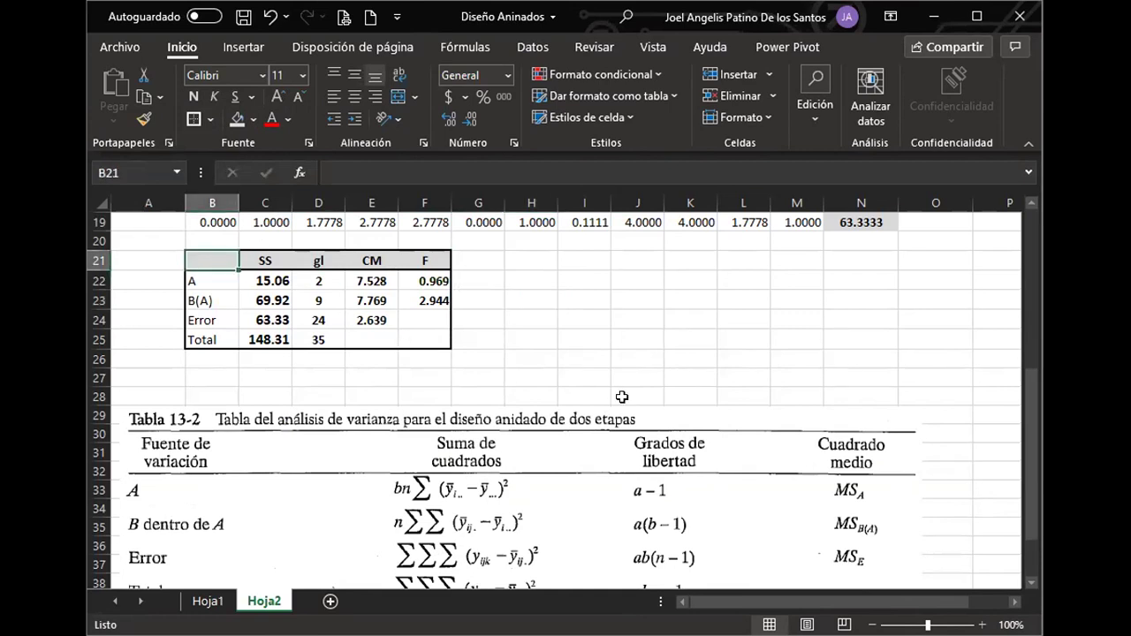
text(FV)
key(Return)
click(212, 255)
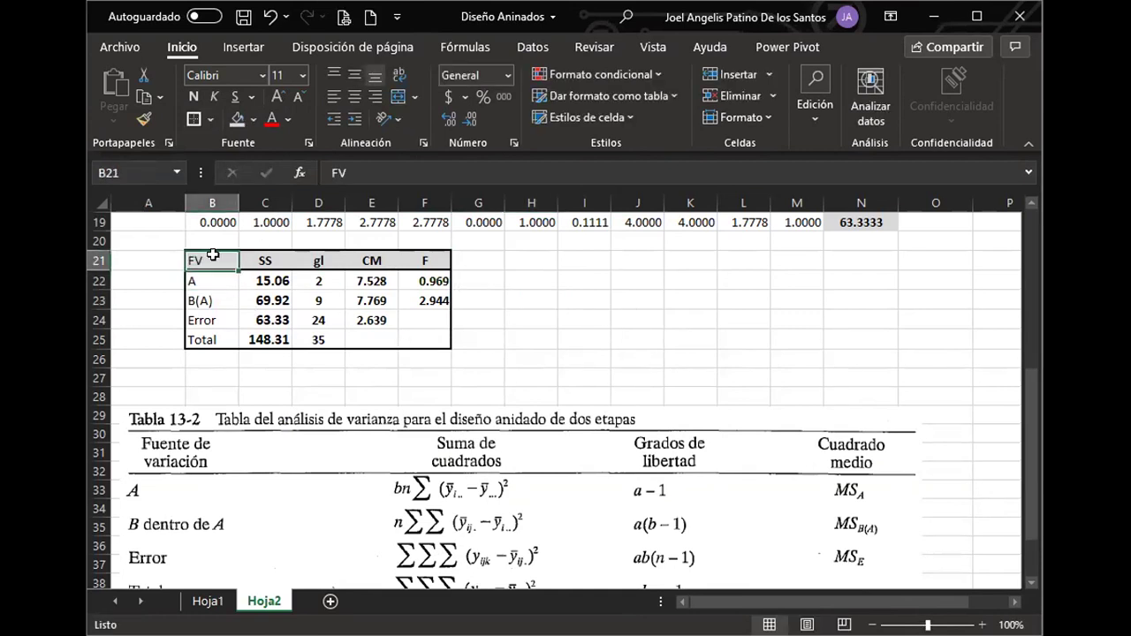
key(ctrl+n)
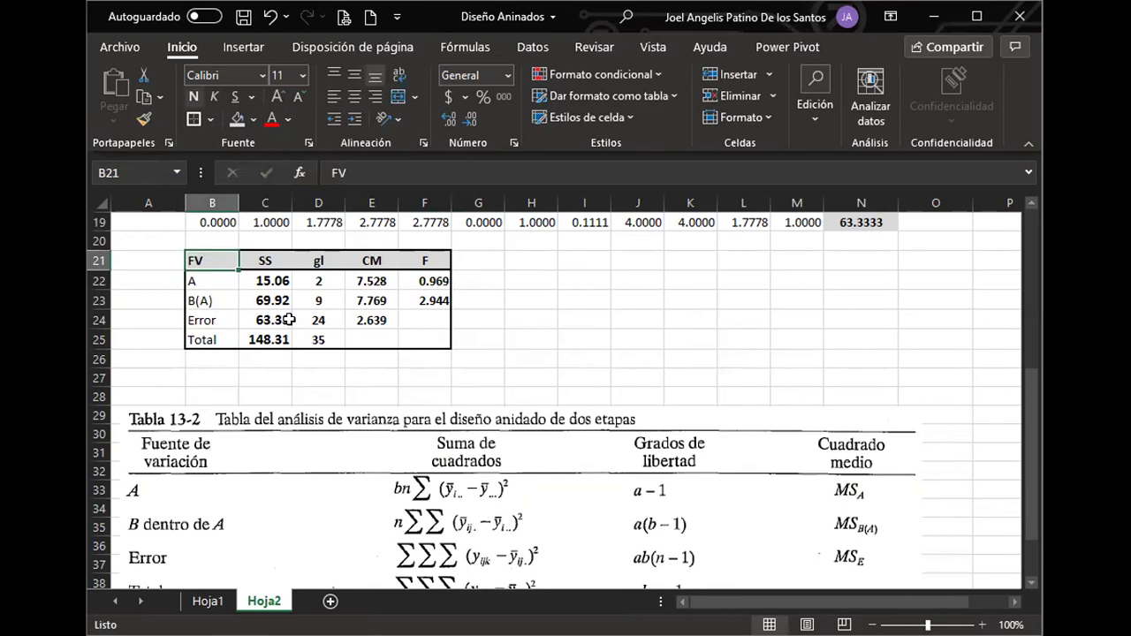
drag(424, 282, 427, 299)
click(471, 299)
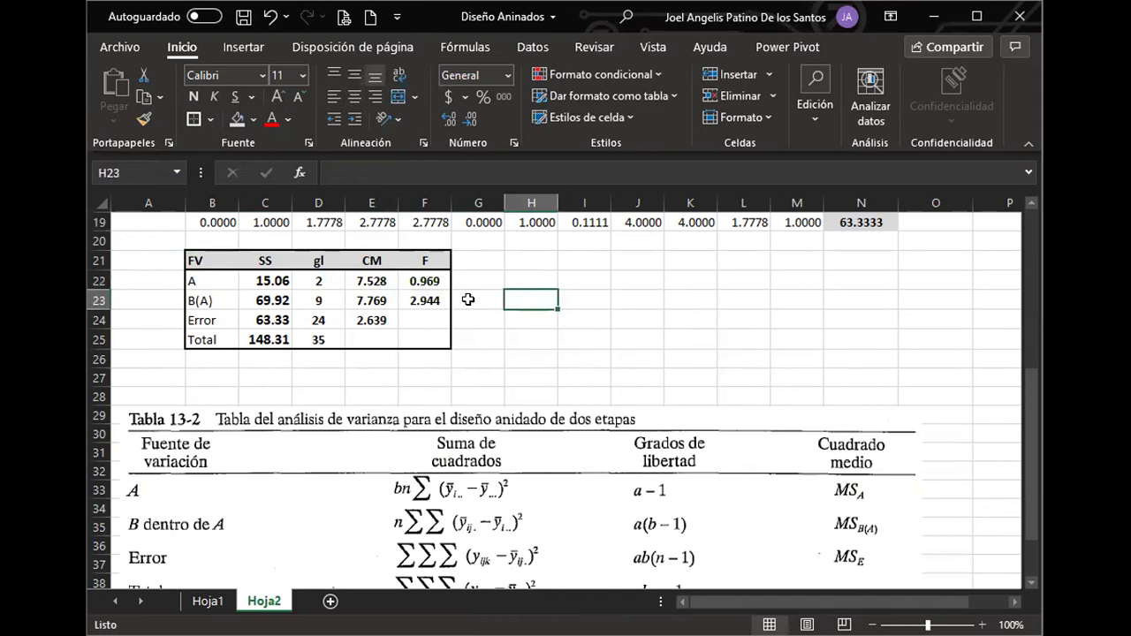
Examine which mean squares form the F ratios of A and B(A), and compare the table with Tabla 13-2.
click(437, 283)
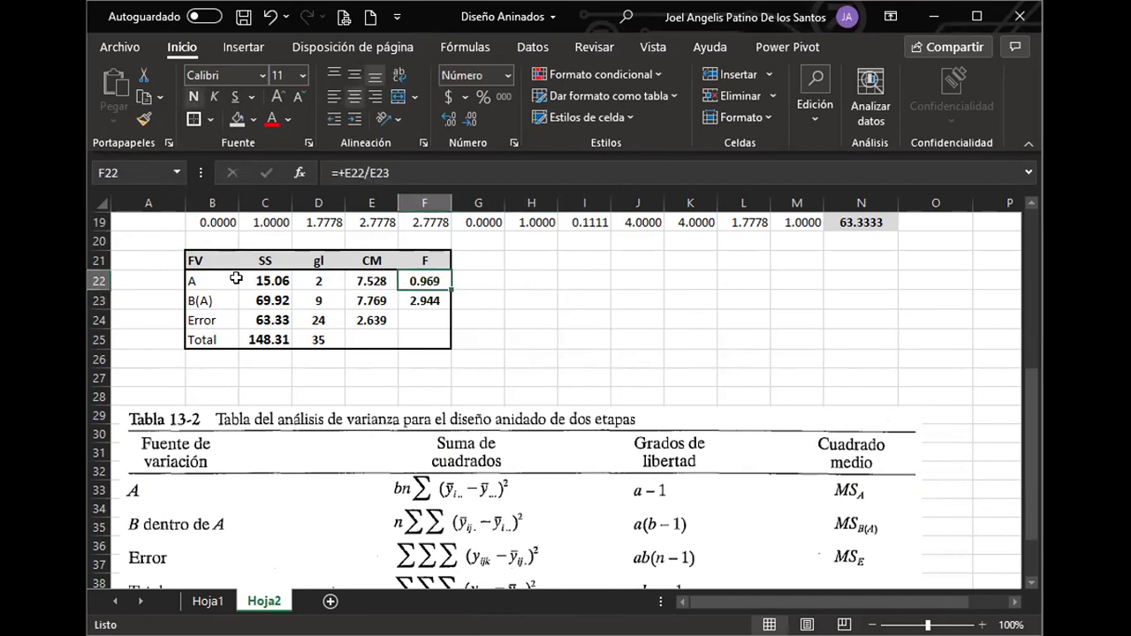
click(192, 280)
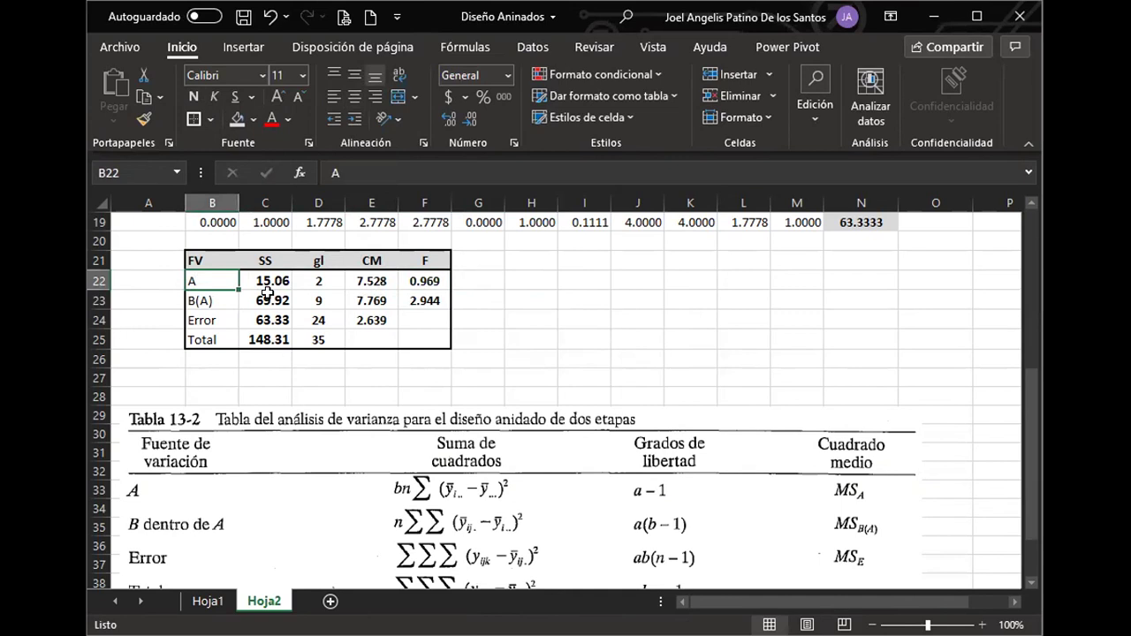
click(379, 281)
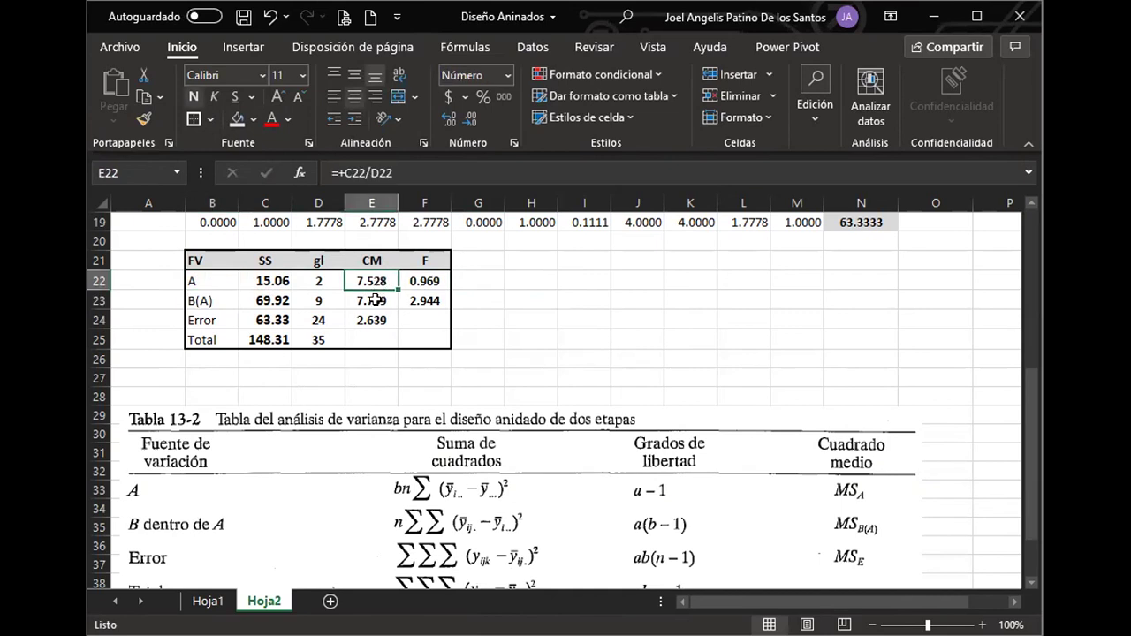
click(375, 300)
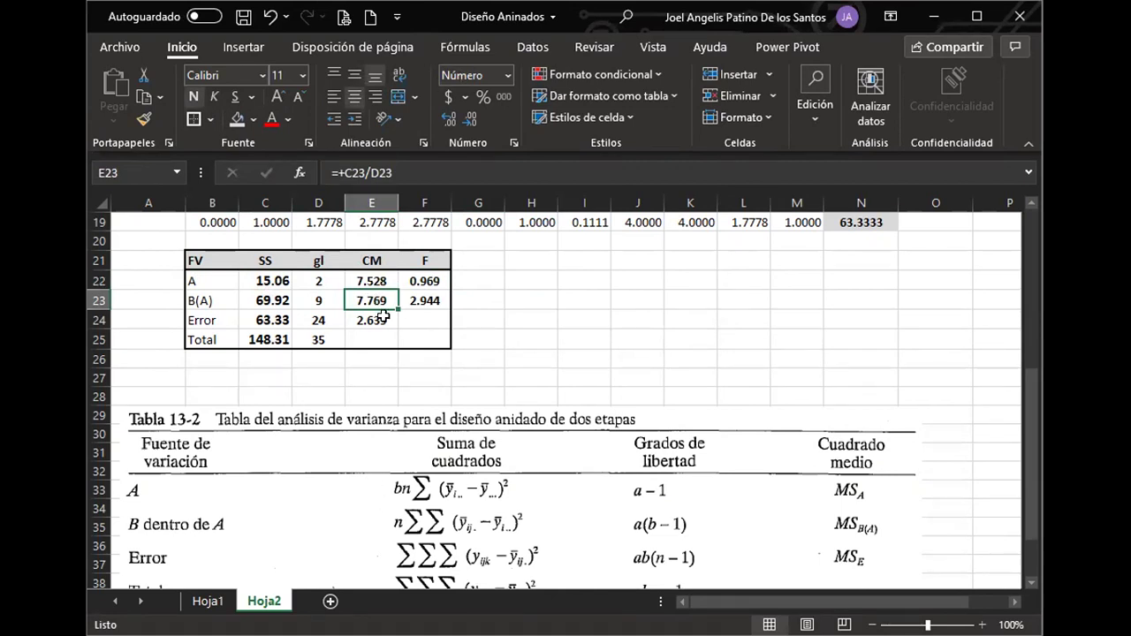
click(423, 299)
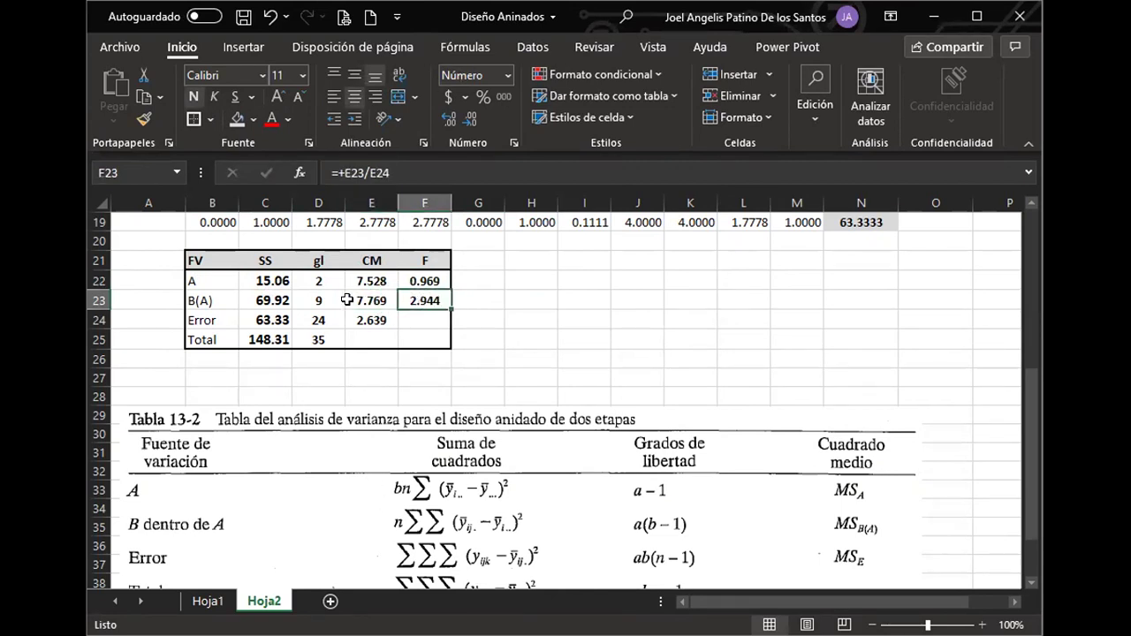
click(228, 298)
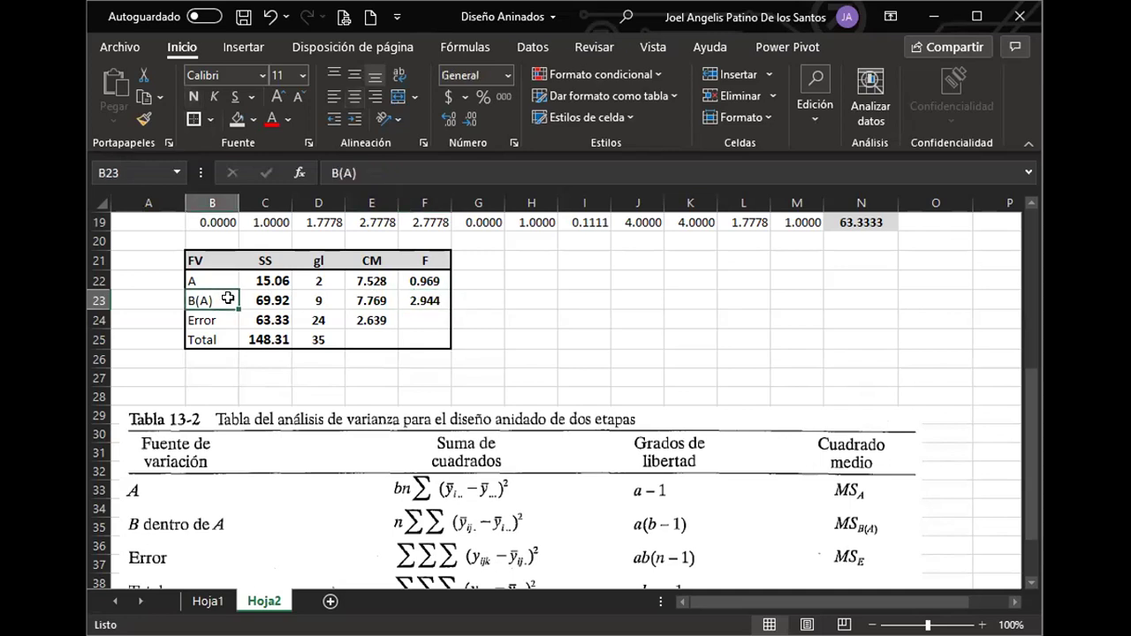
click(362, 299)
click(368, 320)
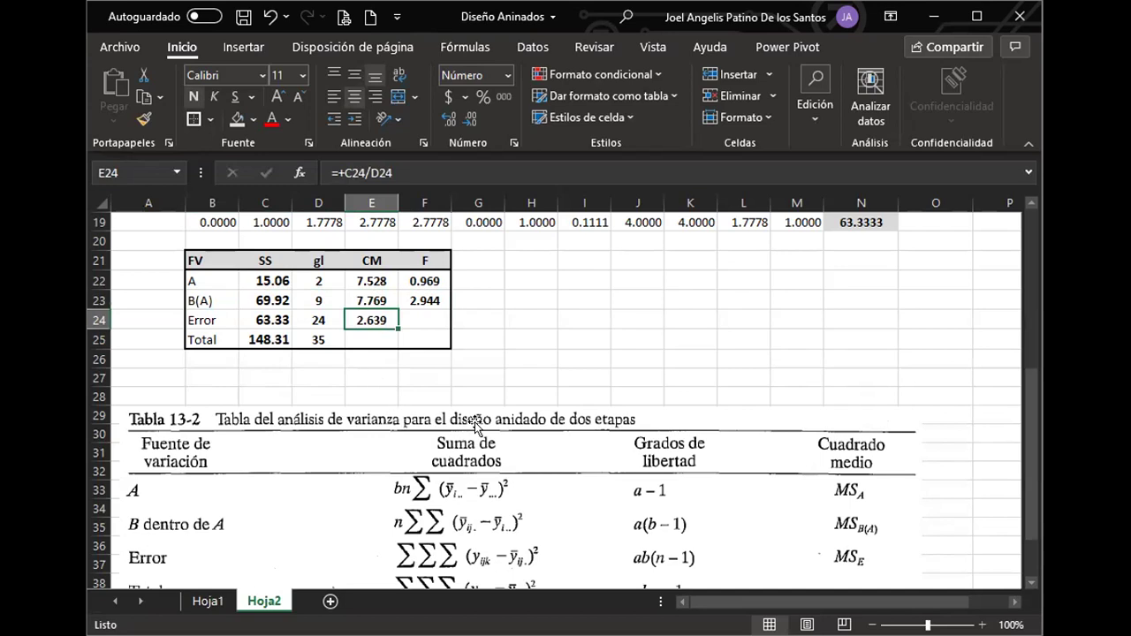
scroll(564, 447, down, 1)
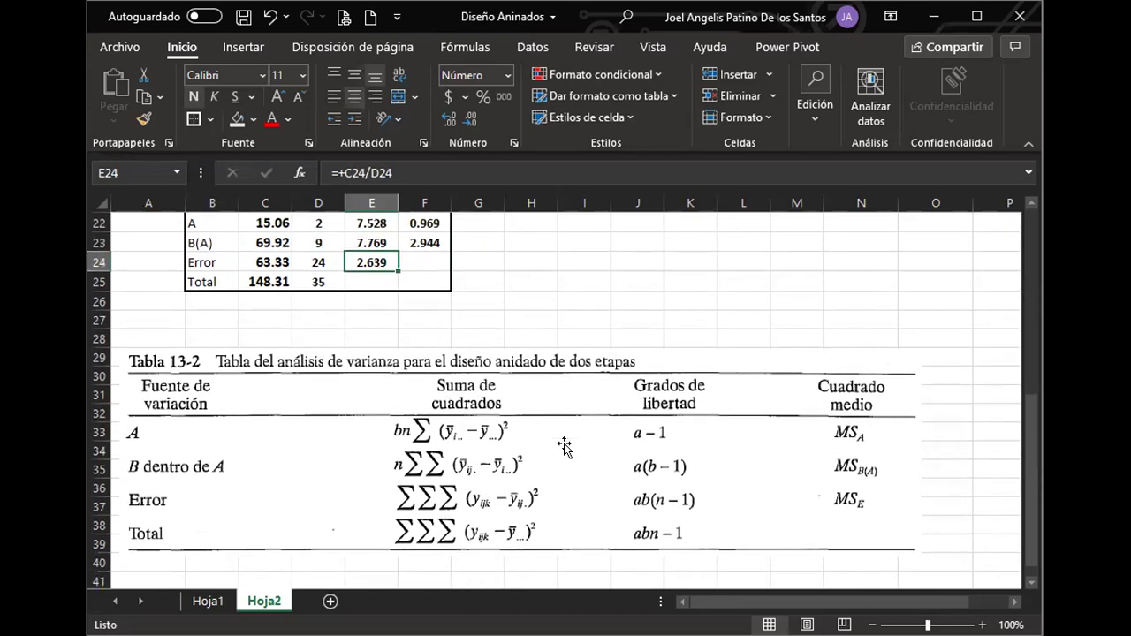
Delete the Tabla 13-2 picture below the analysis of variance table on Hoja2.
click(564, 447)
key(Delete)
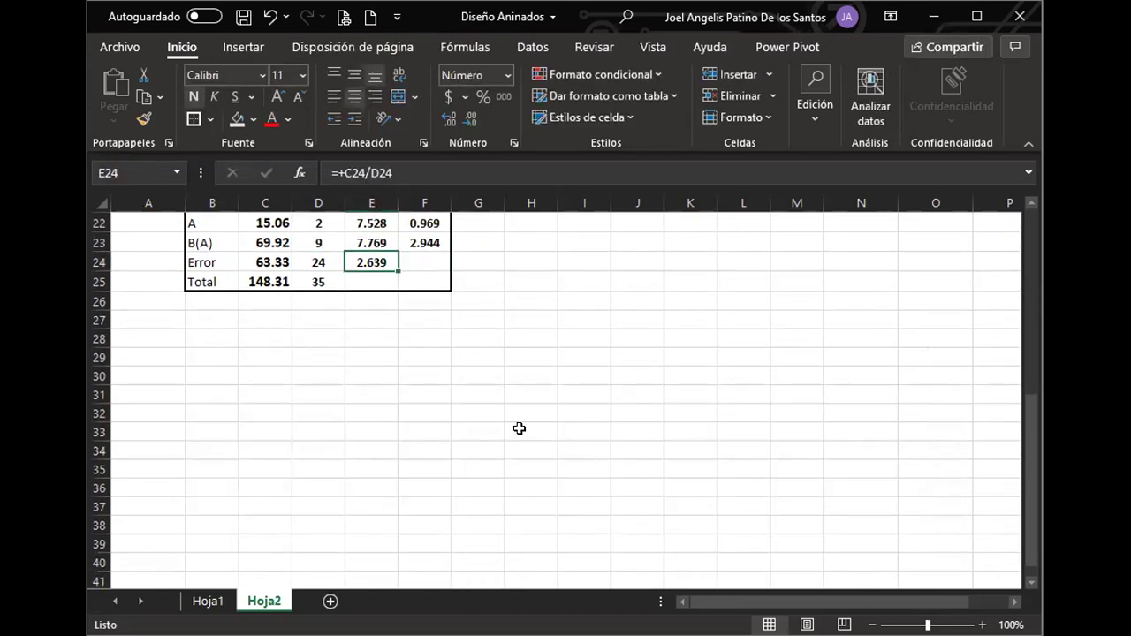
scroll(518, 427, up, 4)
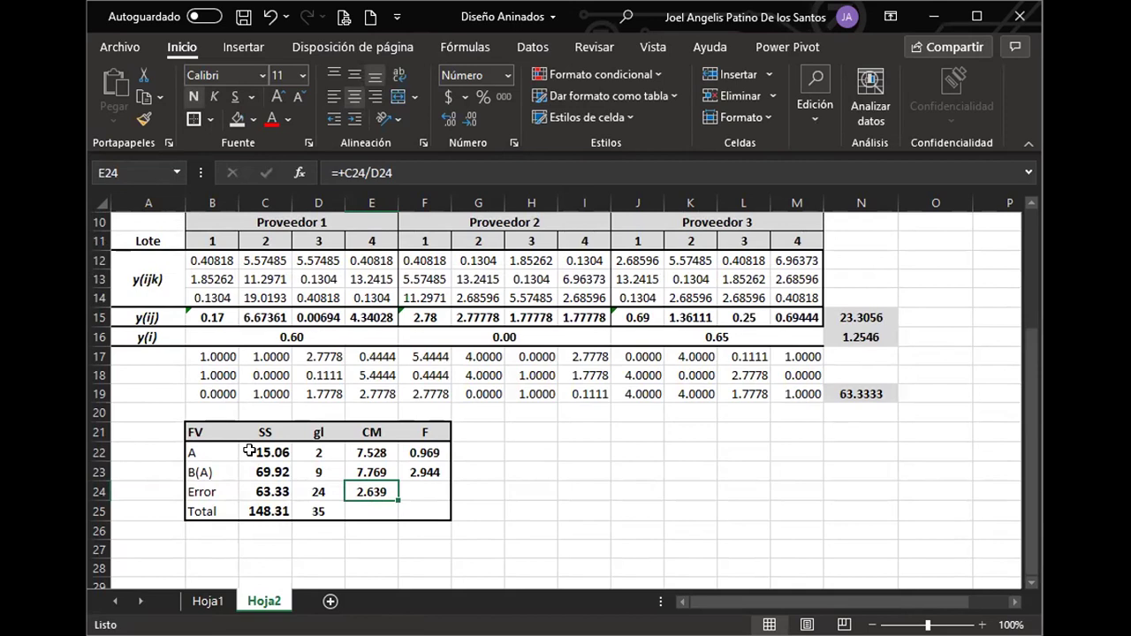
Examine the variance table on Hoja1, comparing the calculated F with the tabulated Ft for SSA and SSB(A).
click(209, 601)
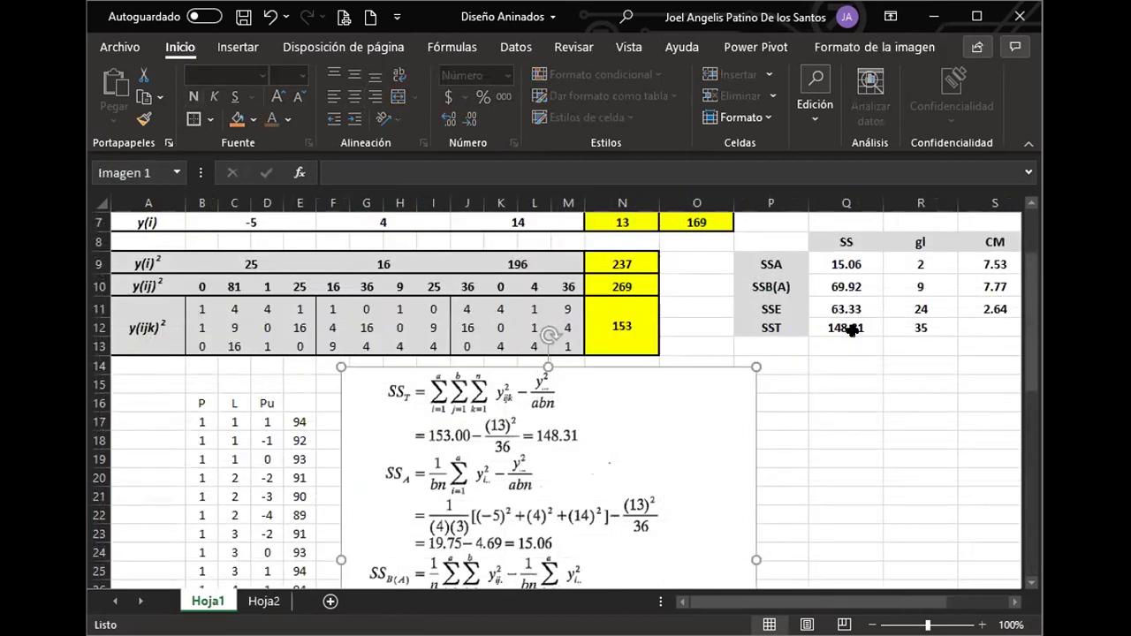
scroll(943, 472, right, 3)
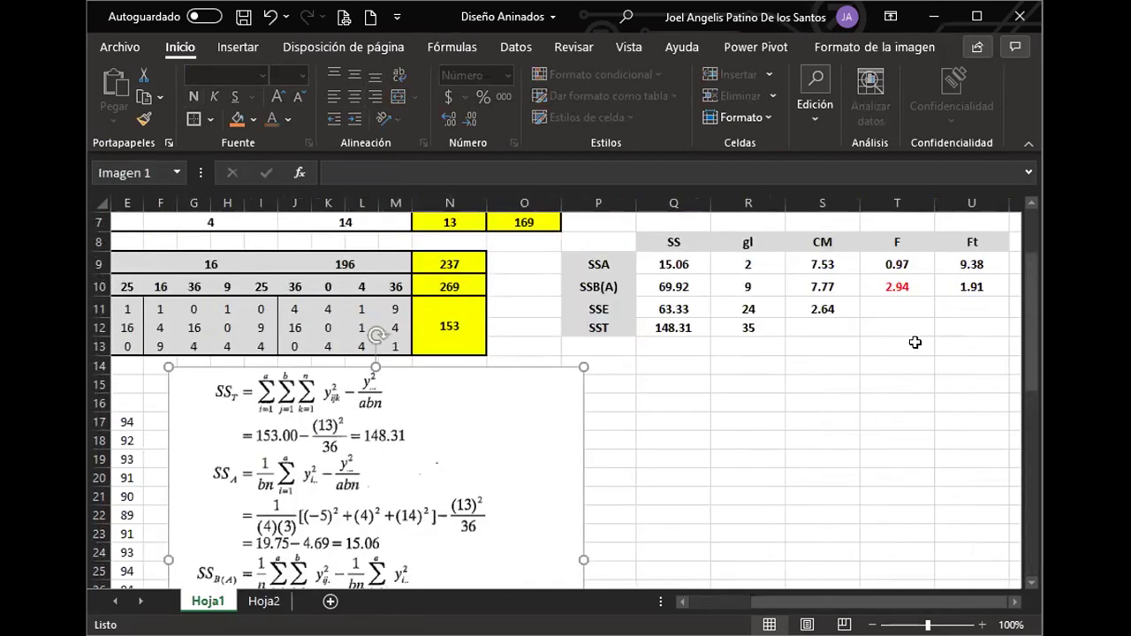
click(916, 343)
drag(900, 264, 912, 287)
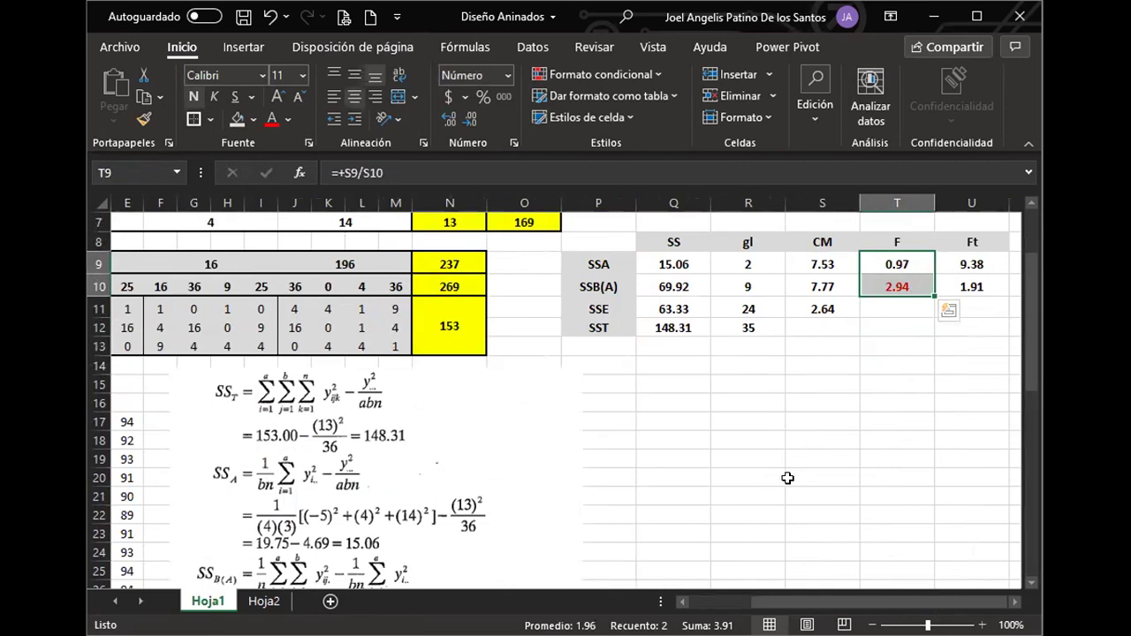
drag(677, 263, 681, 329)
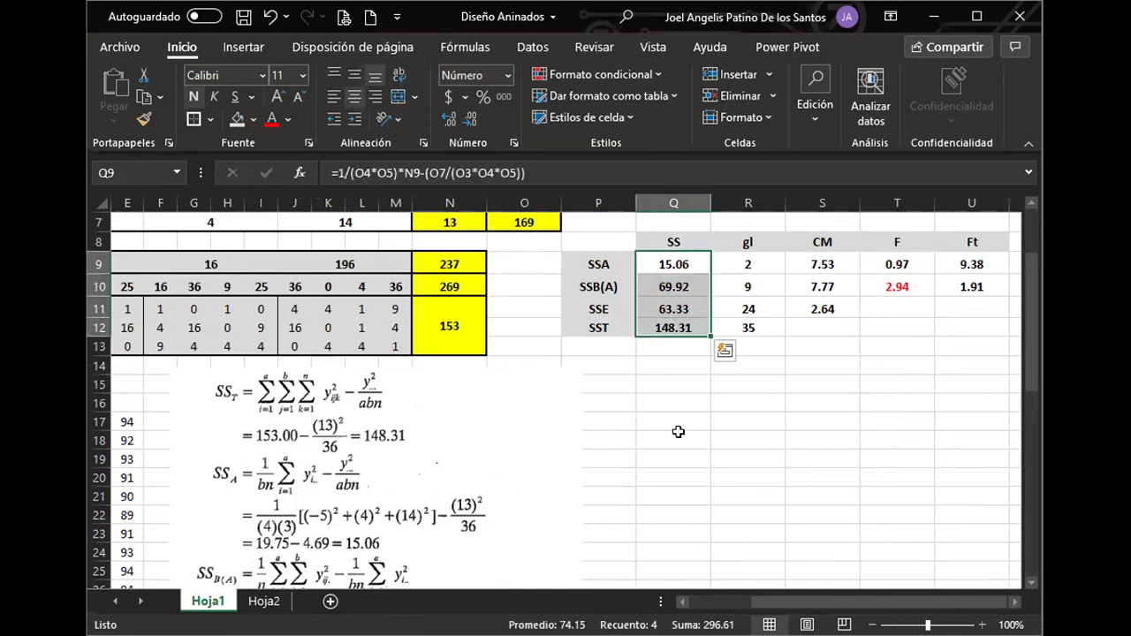
drag(911, 262, 903, 287)
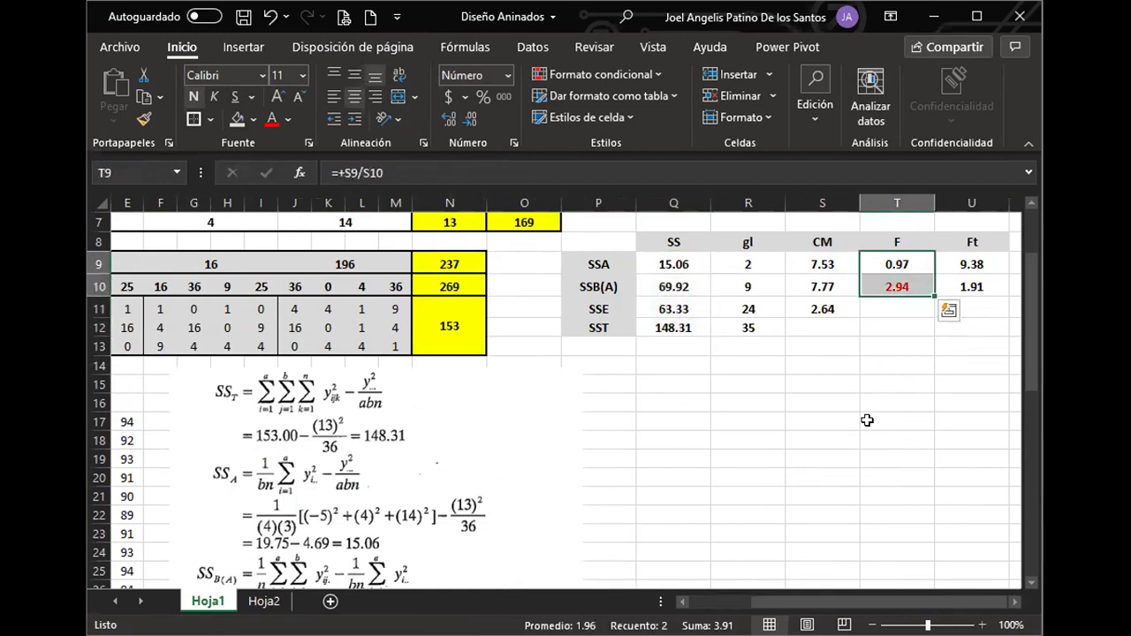
drag(974, 262, 976, 286)
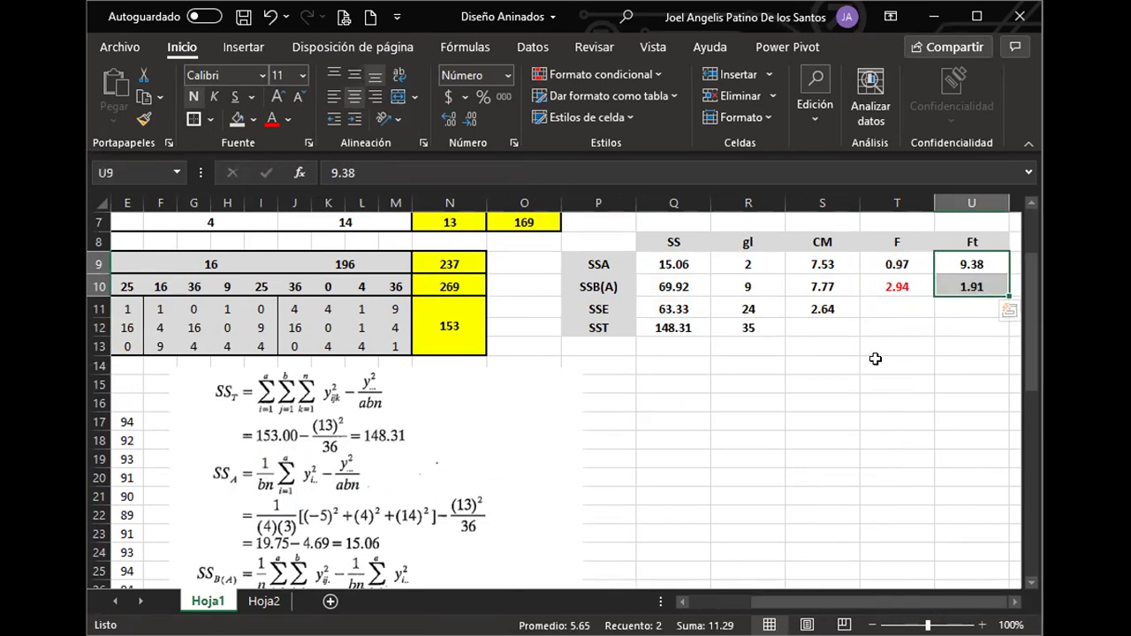
drag(569, 288, 959, 283)
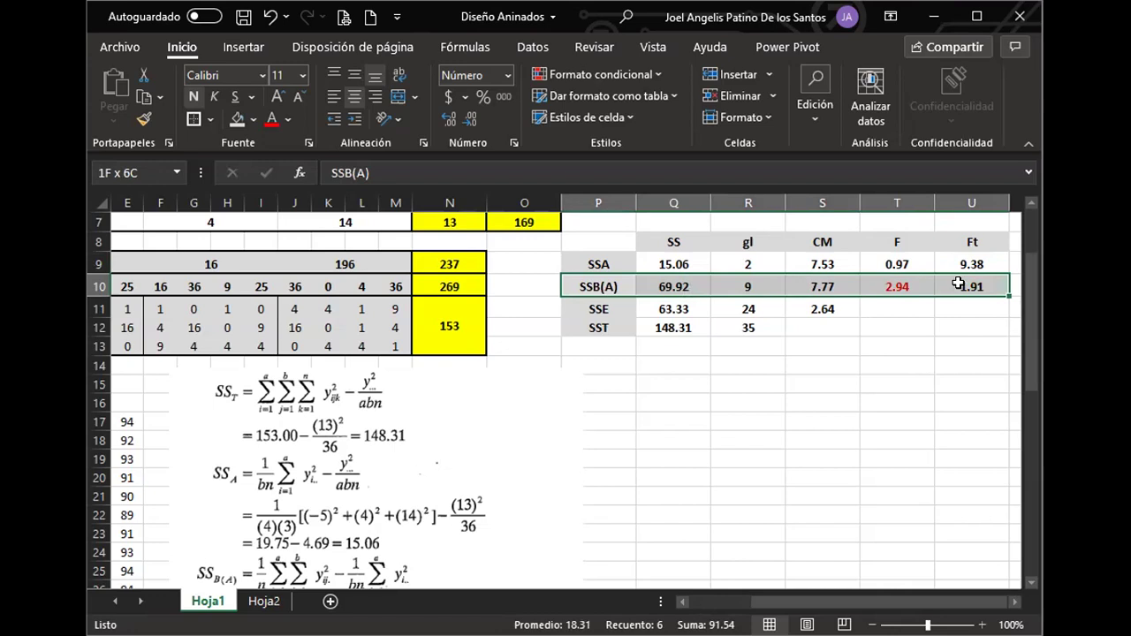
drag(959, 283, 960, 284)
drag(958, 262, 904, 254)
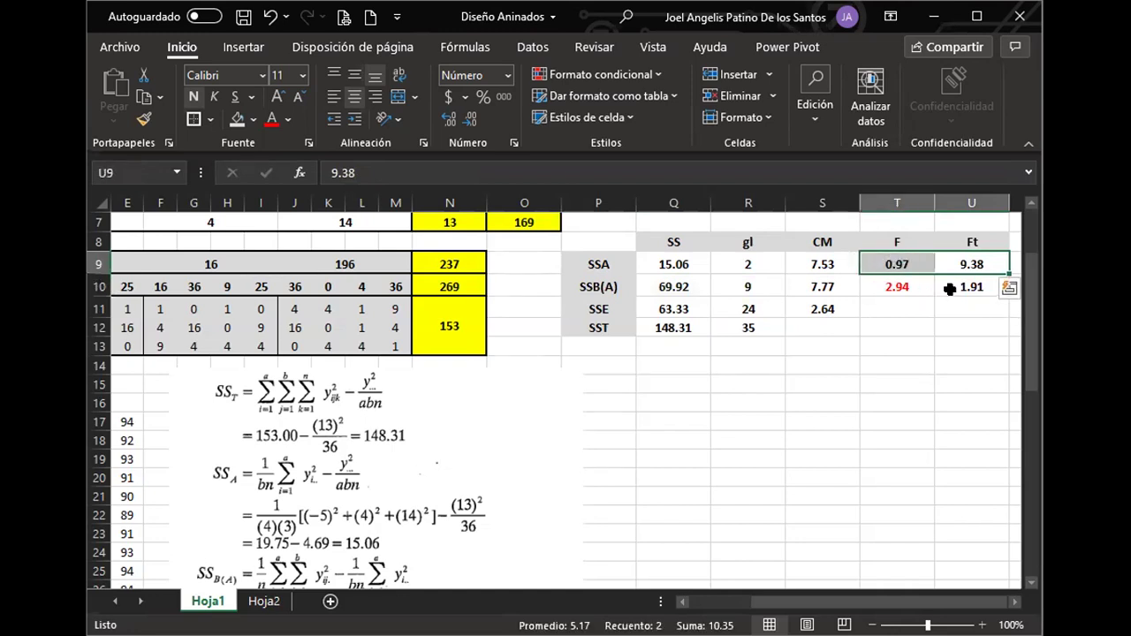
drag(964, 288, 886, 285)
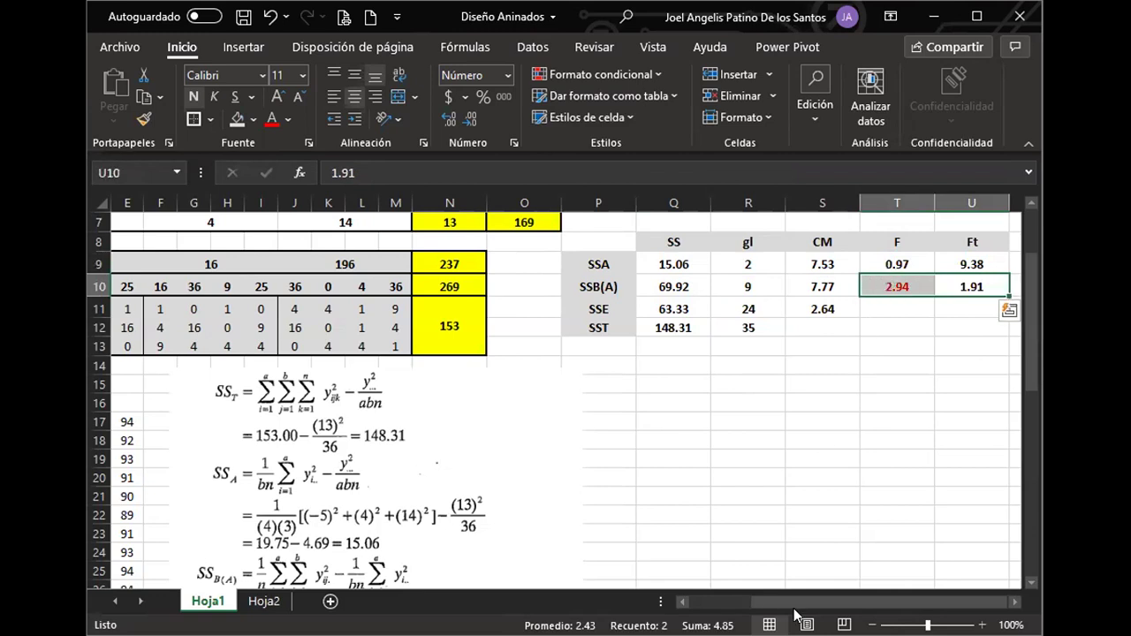
Review the data of the four lots under Proveedor 1 in the upper data table of Hoja1.
drag(799, 606, 559, 475)
scroll(559, 475, up, 2)
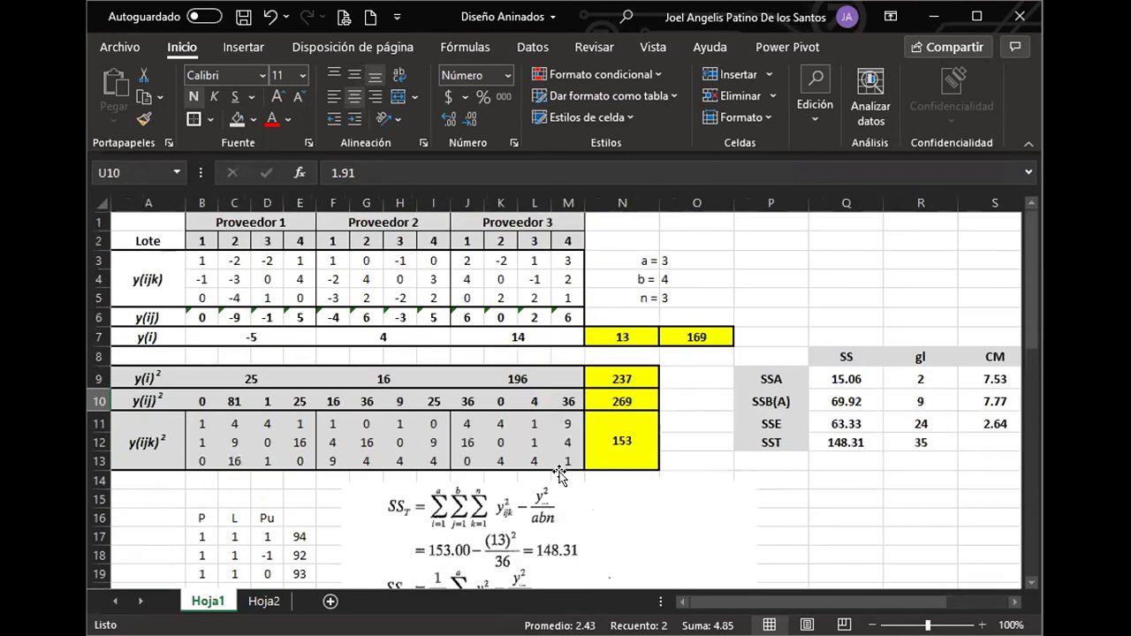
drag(201, 241, 293, 309)
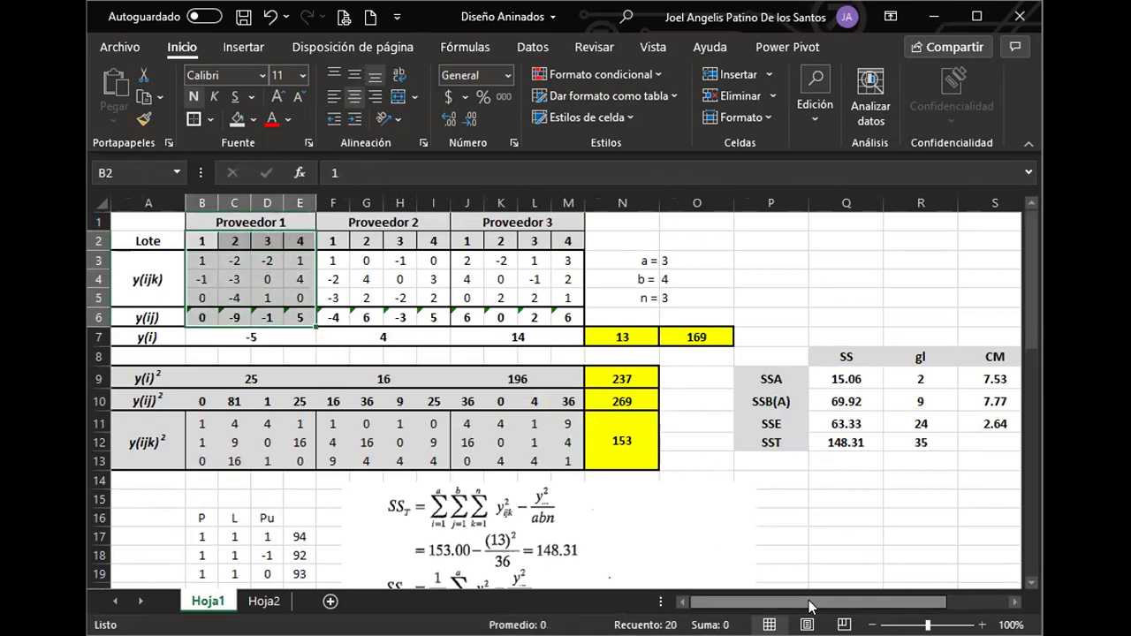
drag(817, 609, 734, 612)
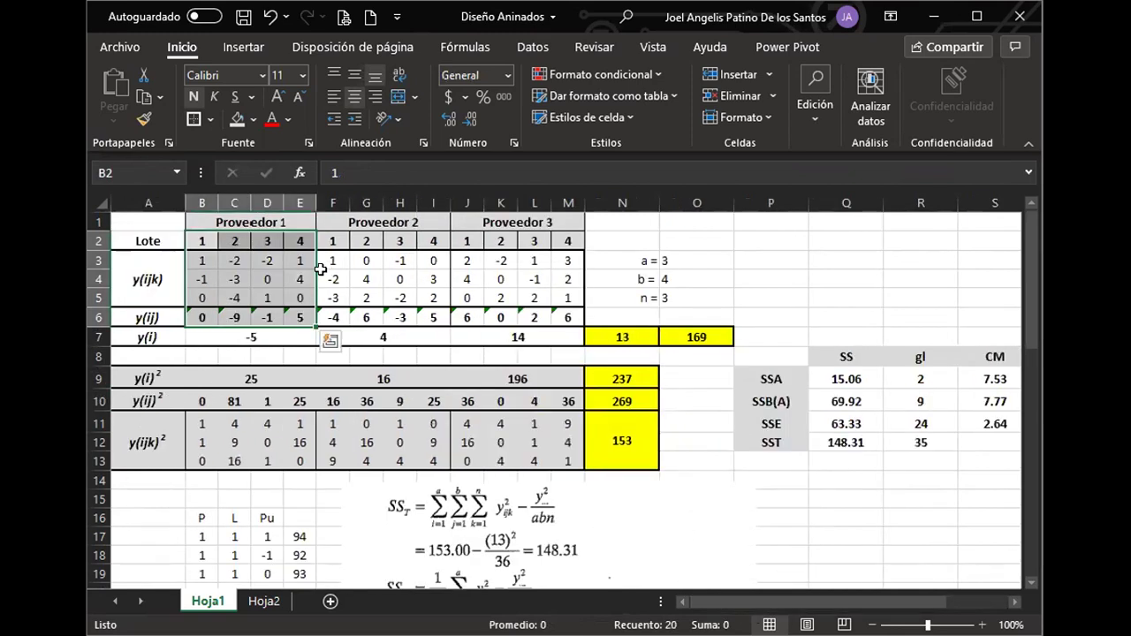
click(212, 240)
click(235, 241)
click(271, 240)
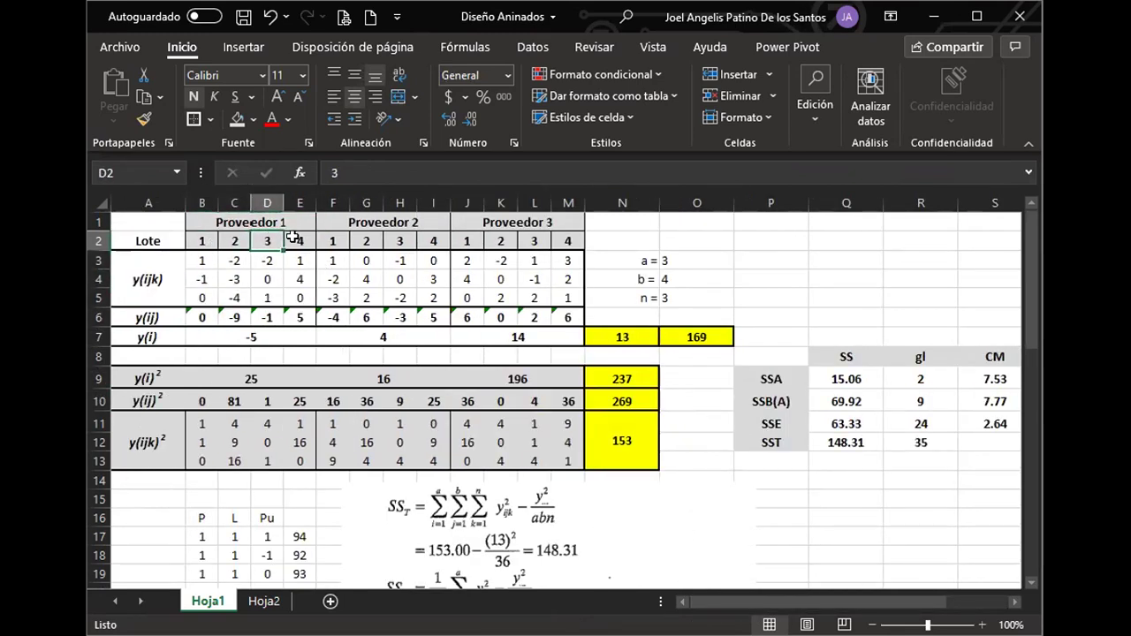
click(297, 241)
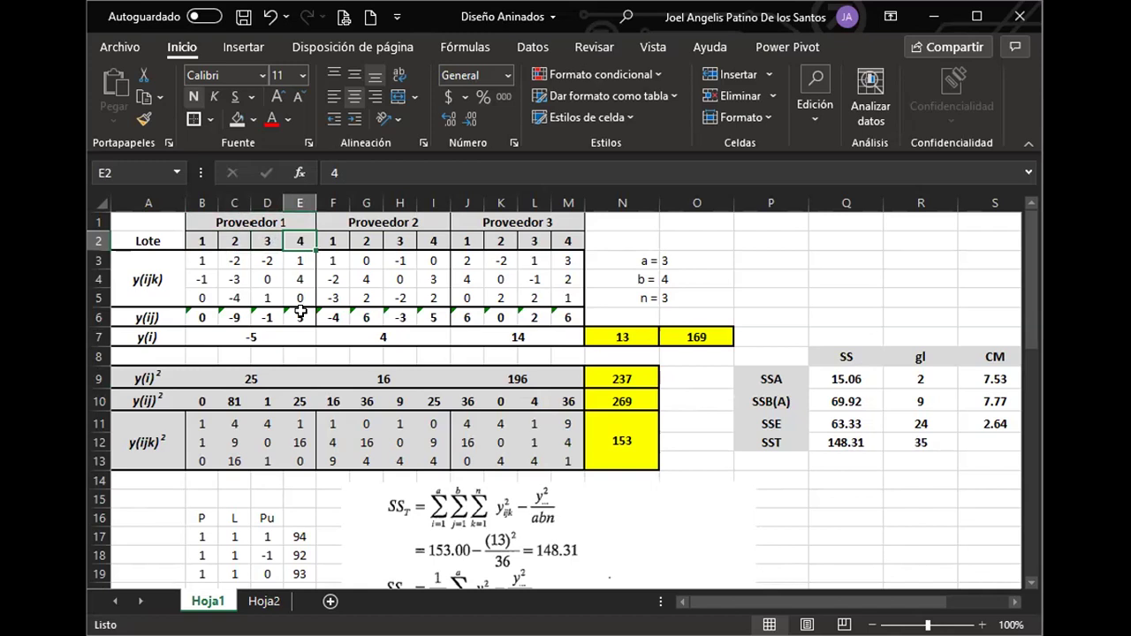
Narrow columns Q to U of the variance table on Hoja1 to one equal width.
click(844, 610)
scroll(743, 577, down, 1)
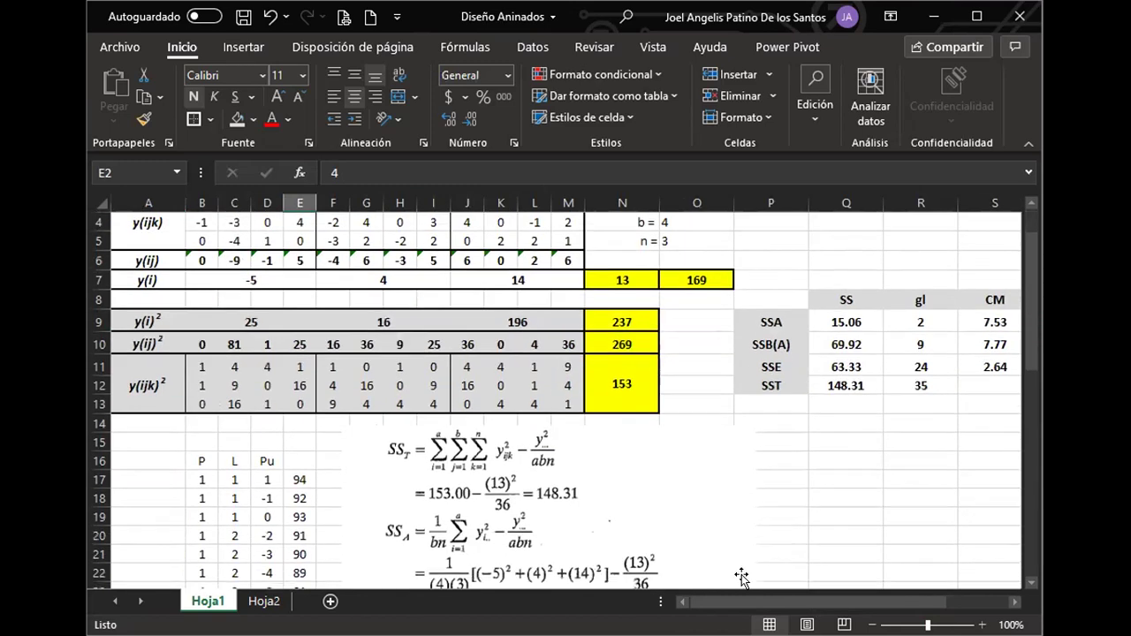
scroll(928, 415, right, 2)
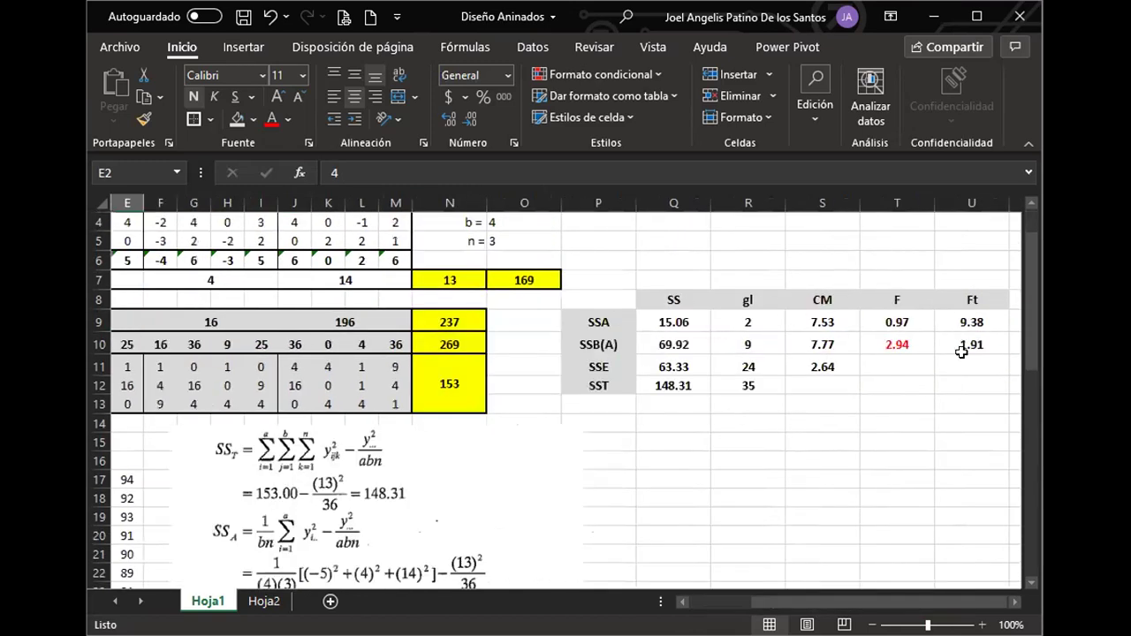
drag(687, 203, 724, 204)
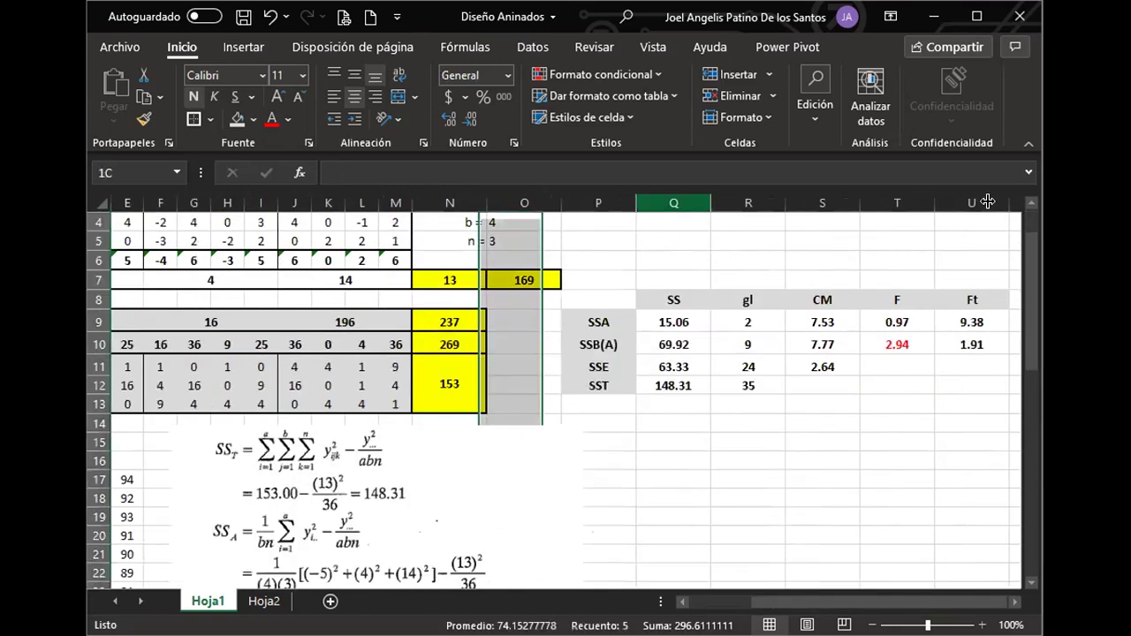
click(806, 404)
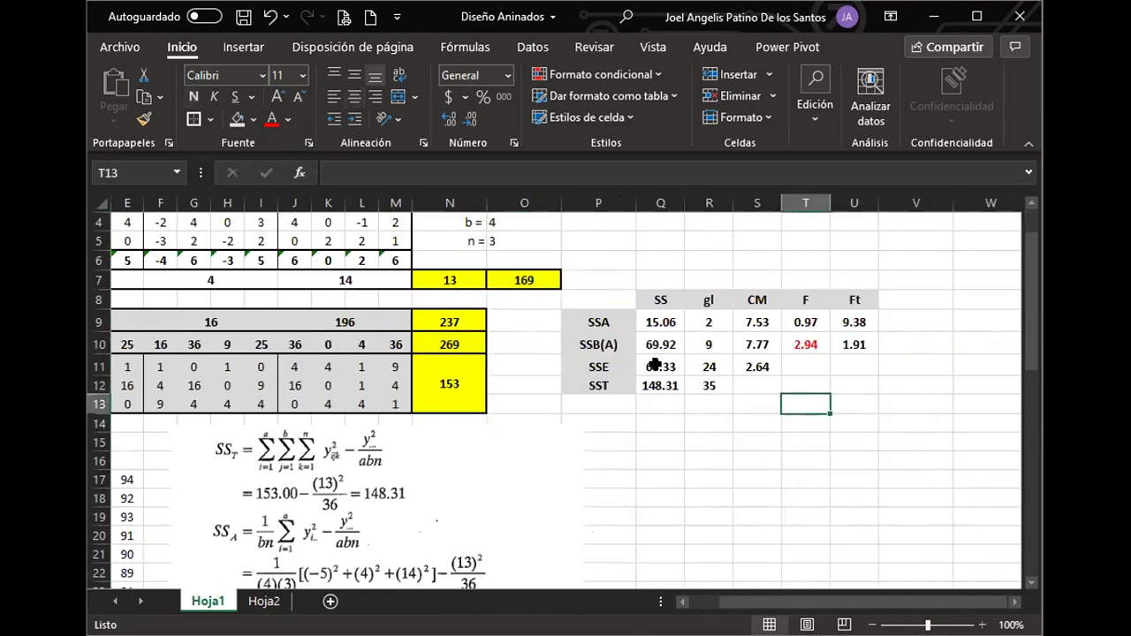
Return to Hoja2 and save the workbook.
click(262, 602)
scroll(257, 397, up, 3)
scroll(252, 266, down, 4)
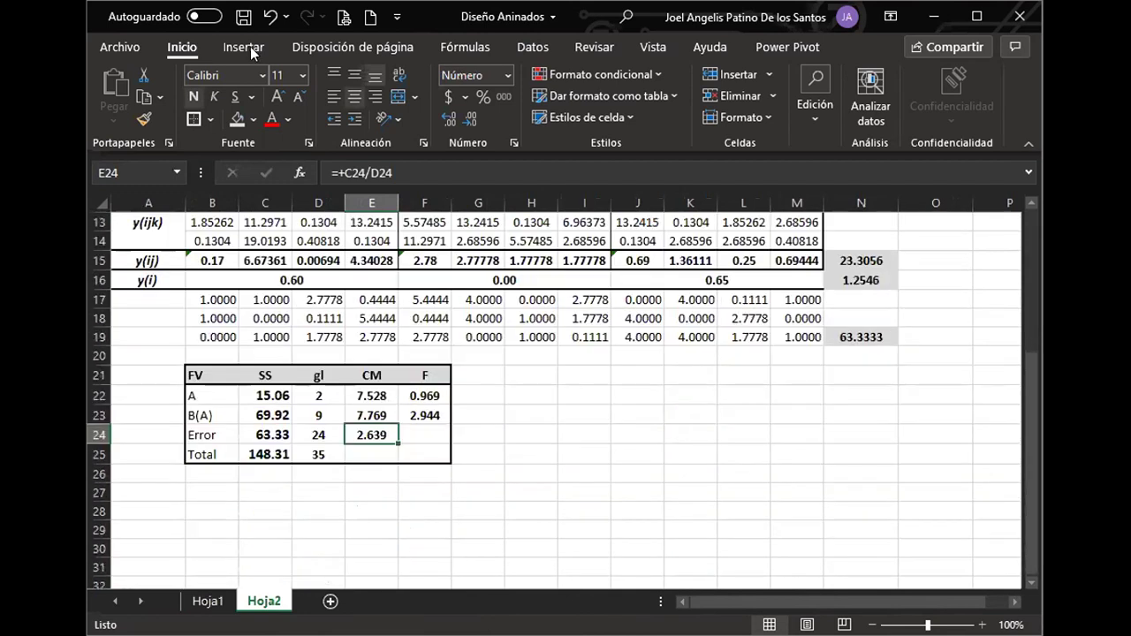
click(244, 21)
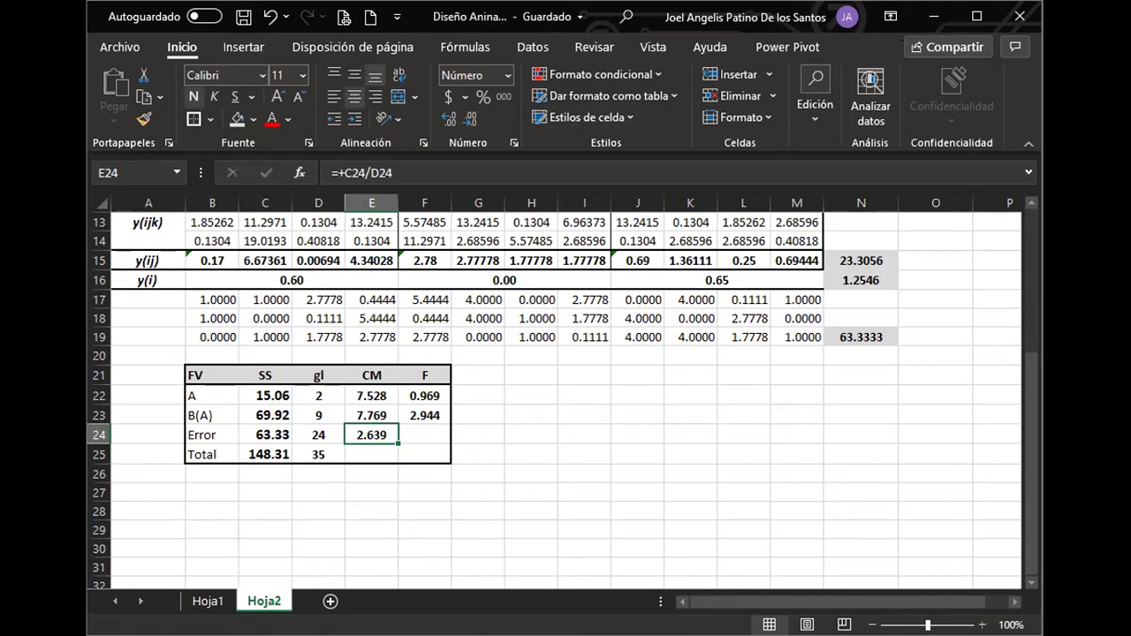
key(ctrl+z)
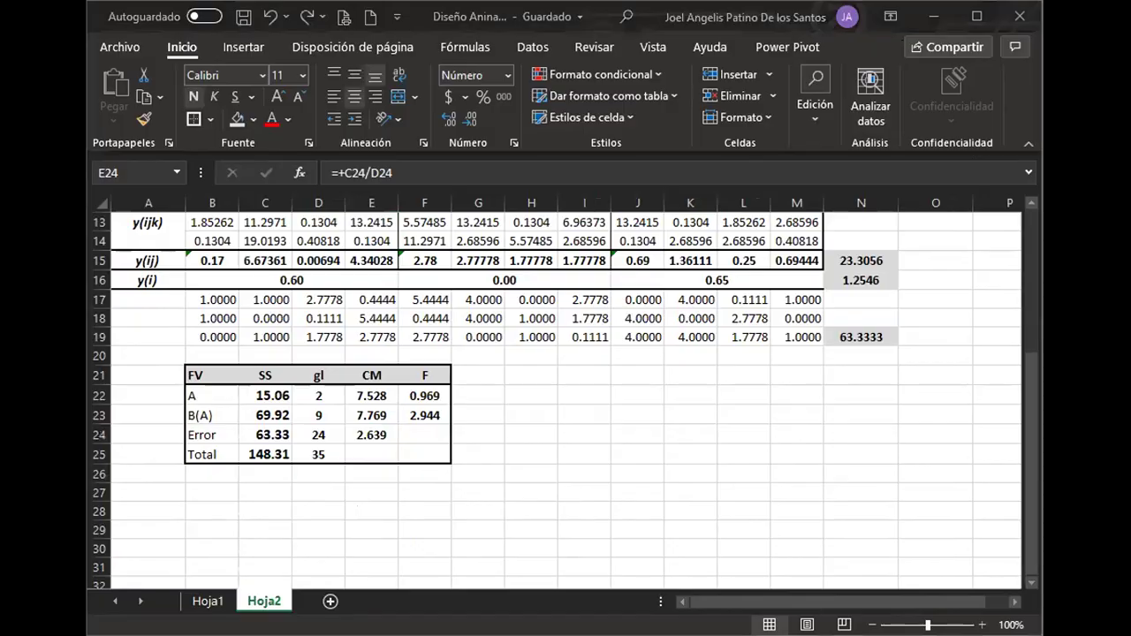
Switch to Minitab, enlarge the worksheet area and look through the Proveedor, Lote, Pureza and Pureza_Cod columns down to row 36.
key(alt+Tab)
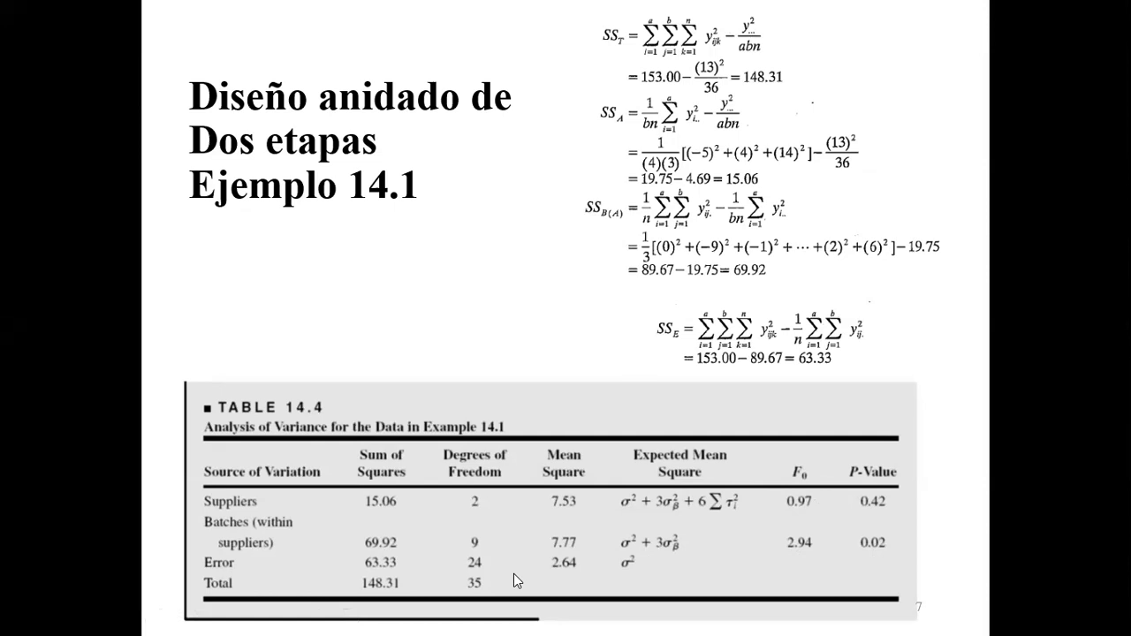
key(alt+Tab)
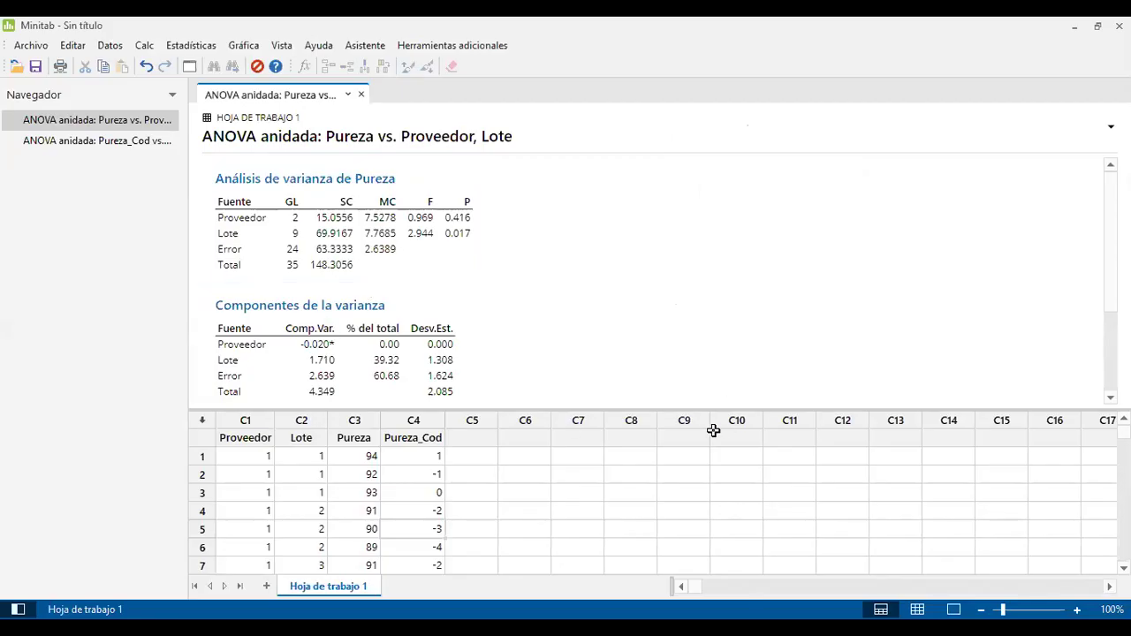
drag(725, 413, 730, 233)
scroll(262, 328, down, 2)
scroll(262, 329, up, 2)
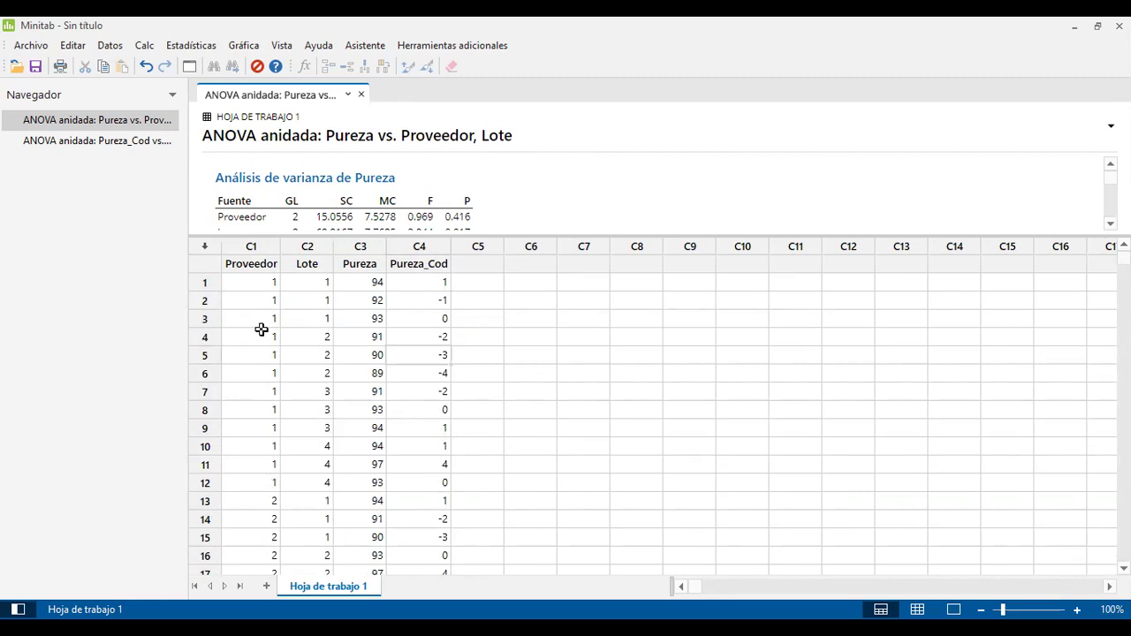
scroll(261, 329, down, 8)
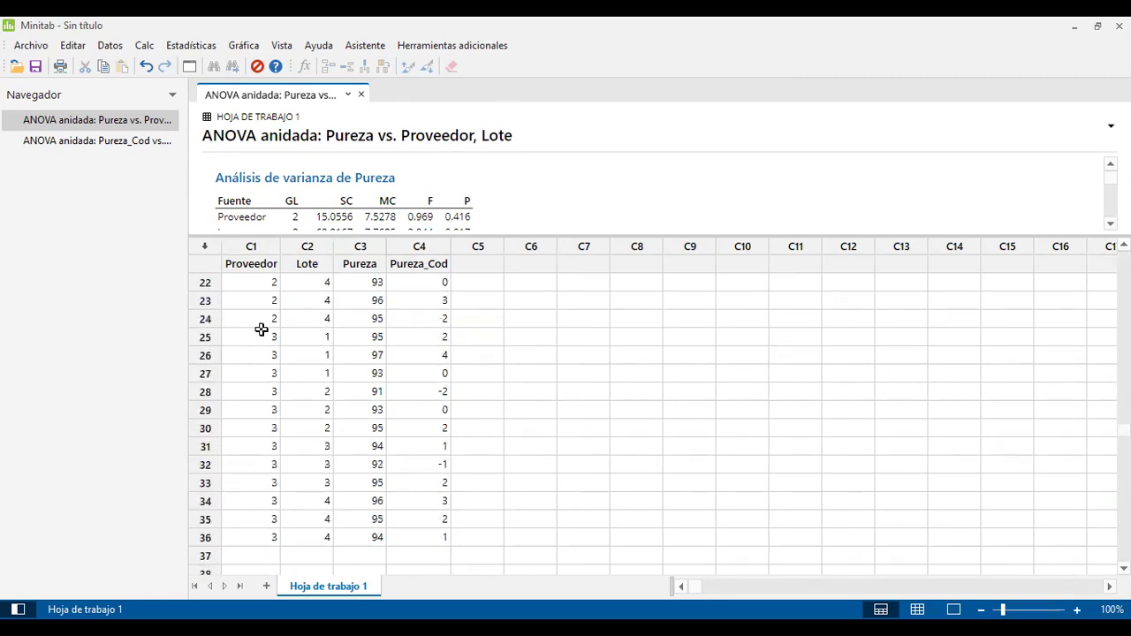
scroll(261, 329, up, 2)
scroll(262, 329, up, 6)
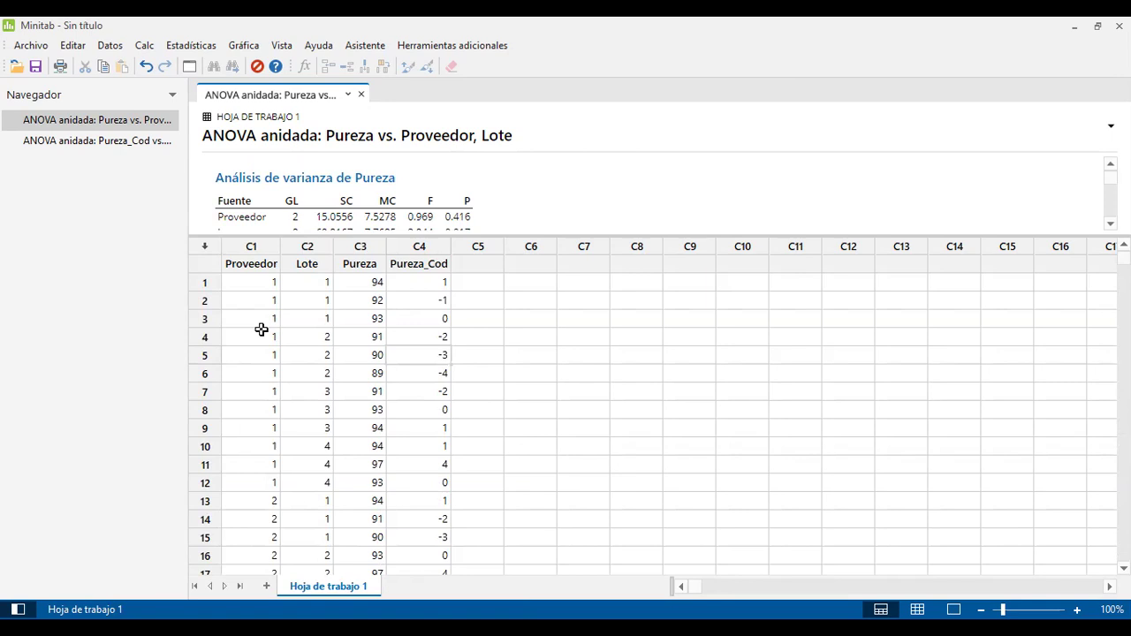
Examine the Lote and Pureza values of supplier 1 in rows 1 to 12 of the worksheet.
drag(313, 282, 318, 491)
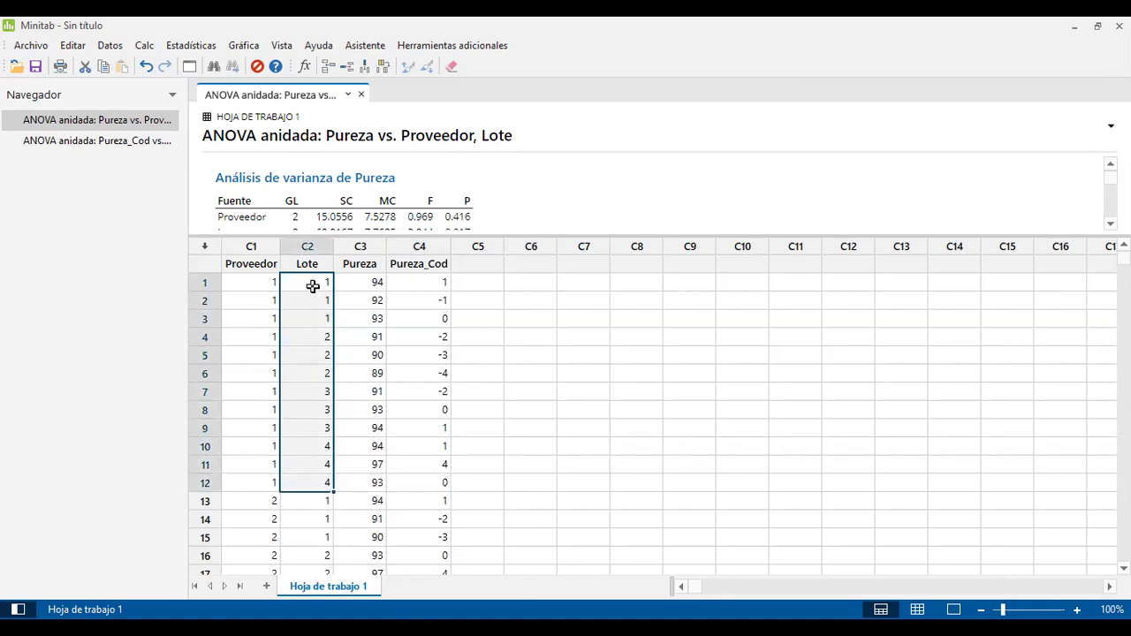
drag(367, 282, 378, 535)
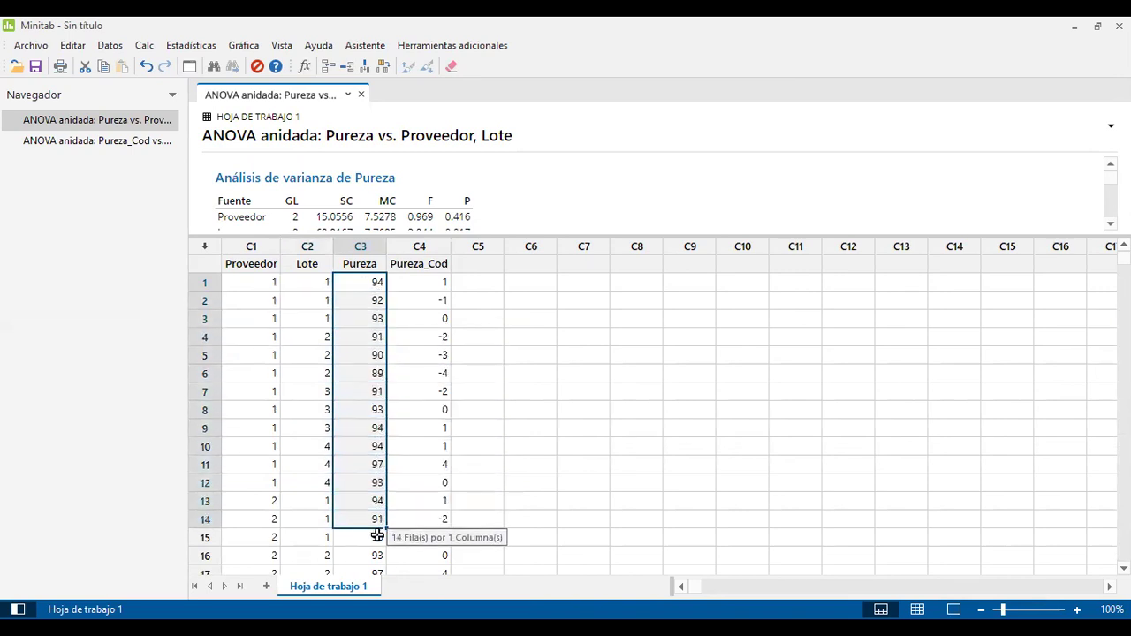
click(362, 297)
click(362, 281)
click(359, 336)
drag(356, 281, 367, 483)
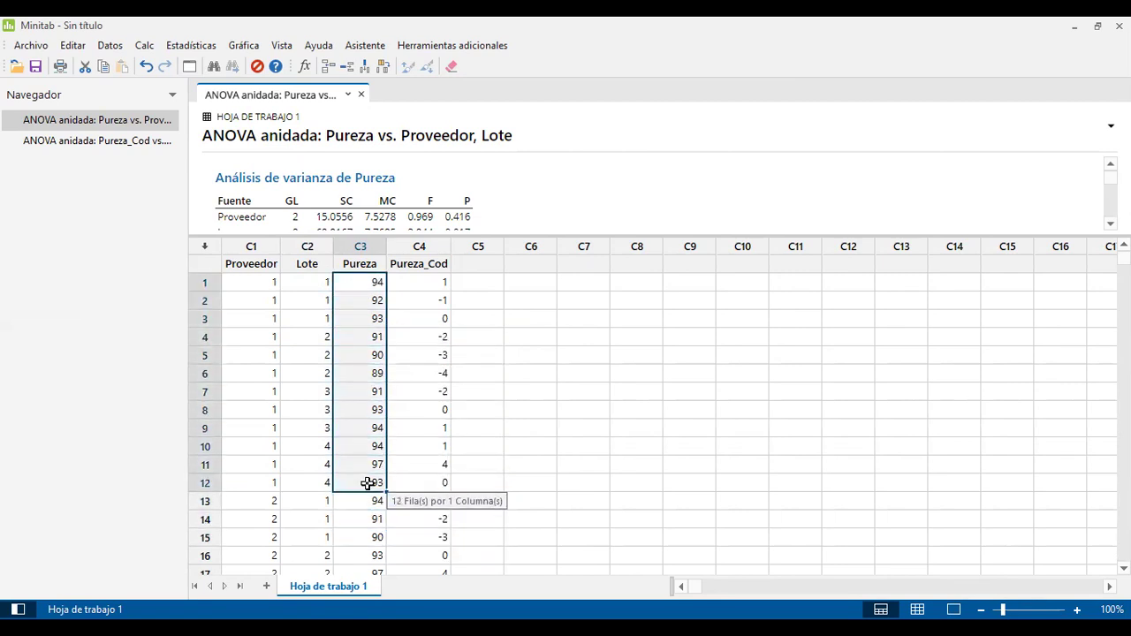
Compare the Pureza values with the coded Pureza_Cod values, and enlarge the output area showing the nested ANOVA of Pureza.
drag(433, 283, 421, 462)
drag(368, 286, 364, 484)
scroll(436, 343, down, 2)
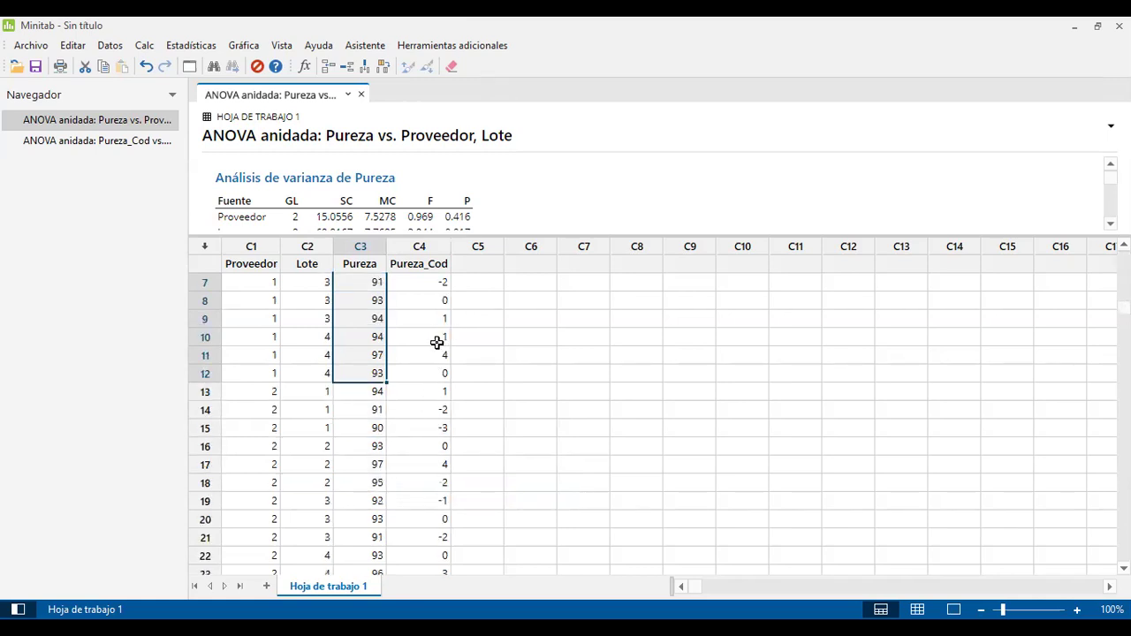
scroll(437, 343, down, 1)
scroll(437, 343, up, 1)
scroll(392, 402, down, 7)
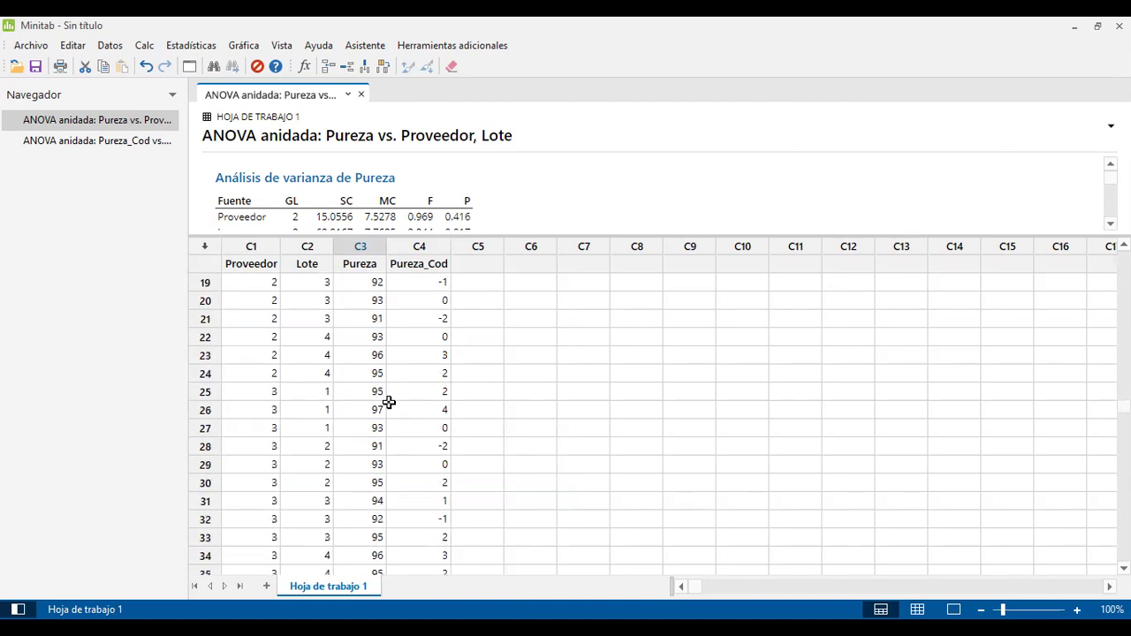
scroll(389, 402, up, 9)
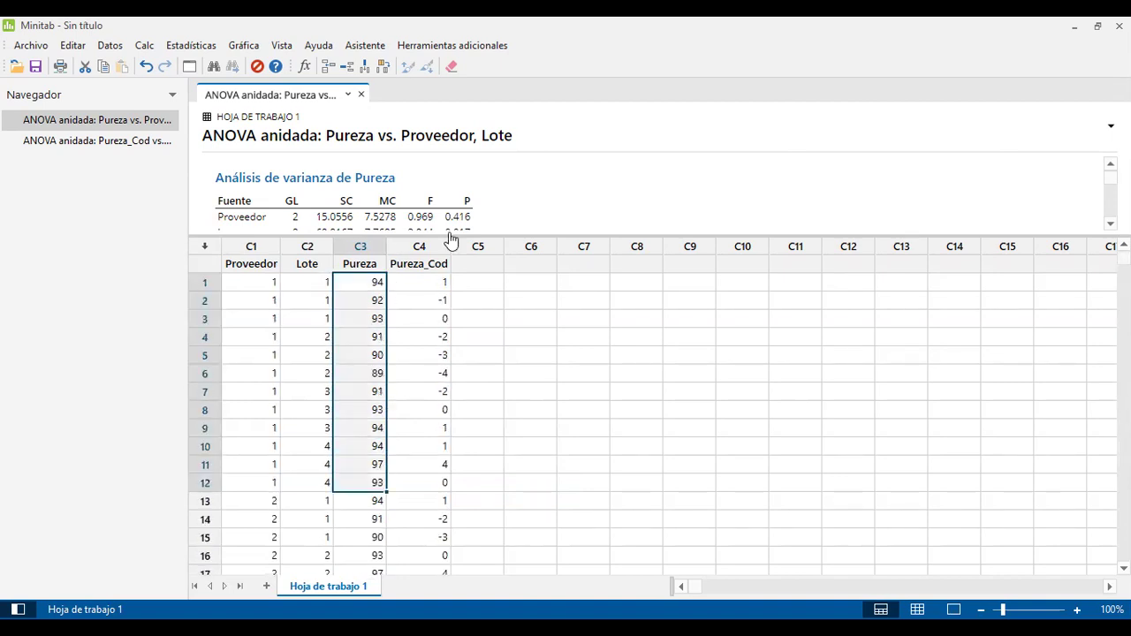
drag(479, 236, 472, 431)
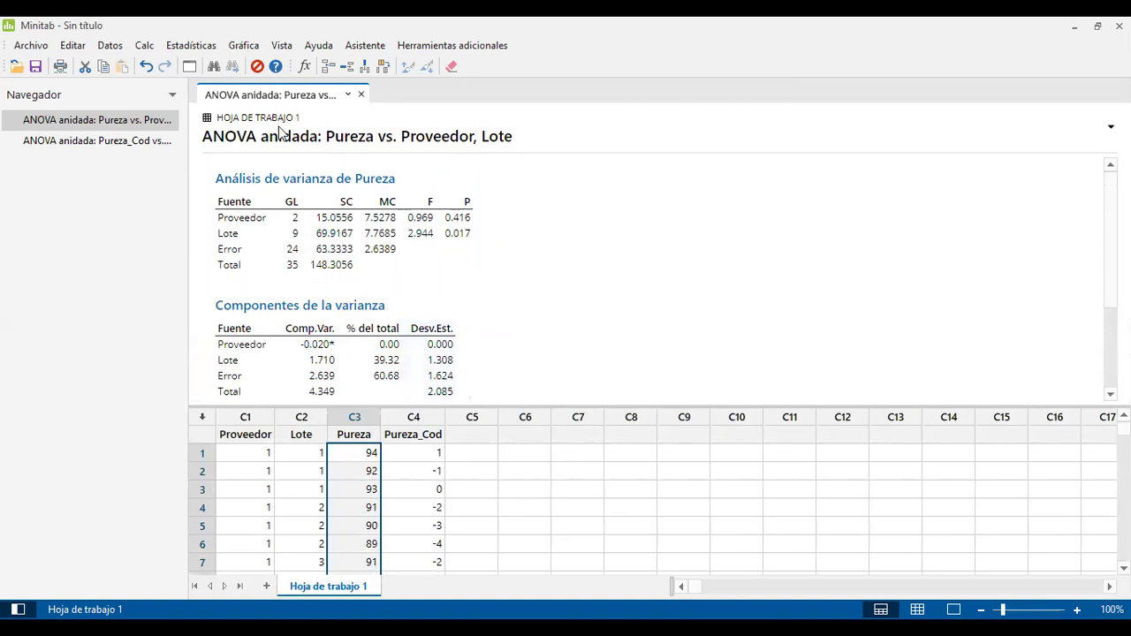
Examine the variance components and expected mean squares of the nested ANOVA of Pureza.
click(137, 183)
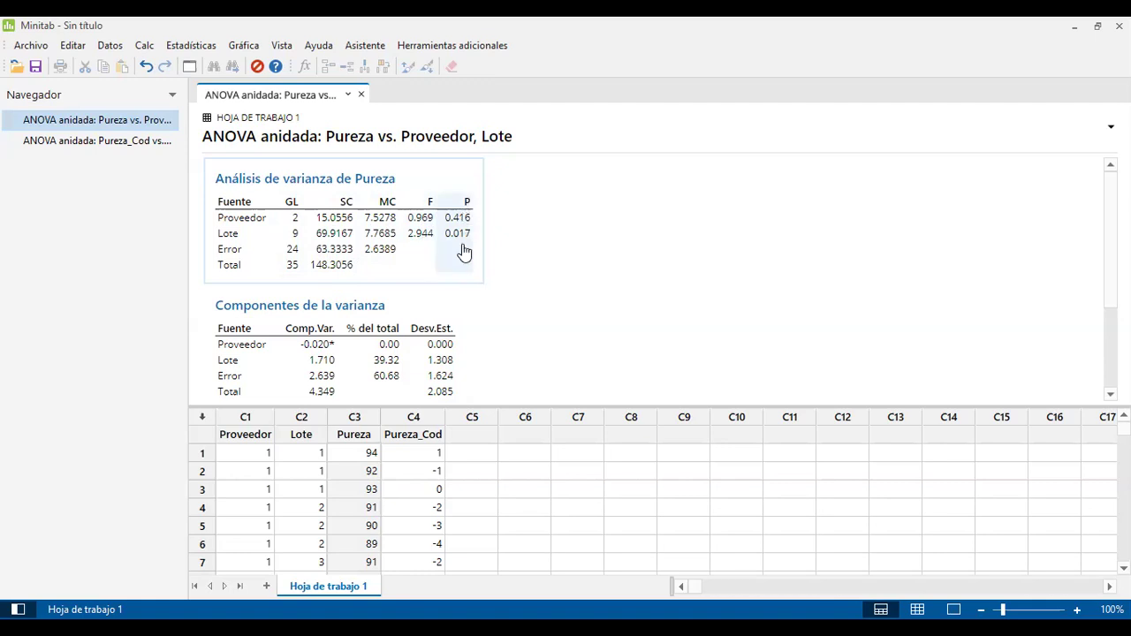
scroll(342, 345, down, 3)
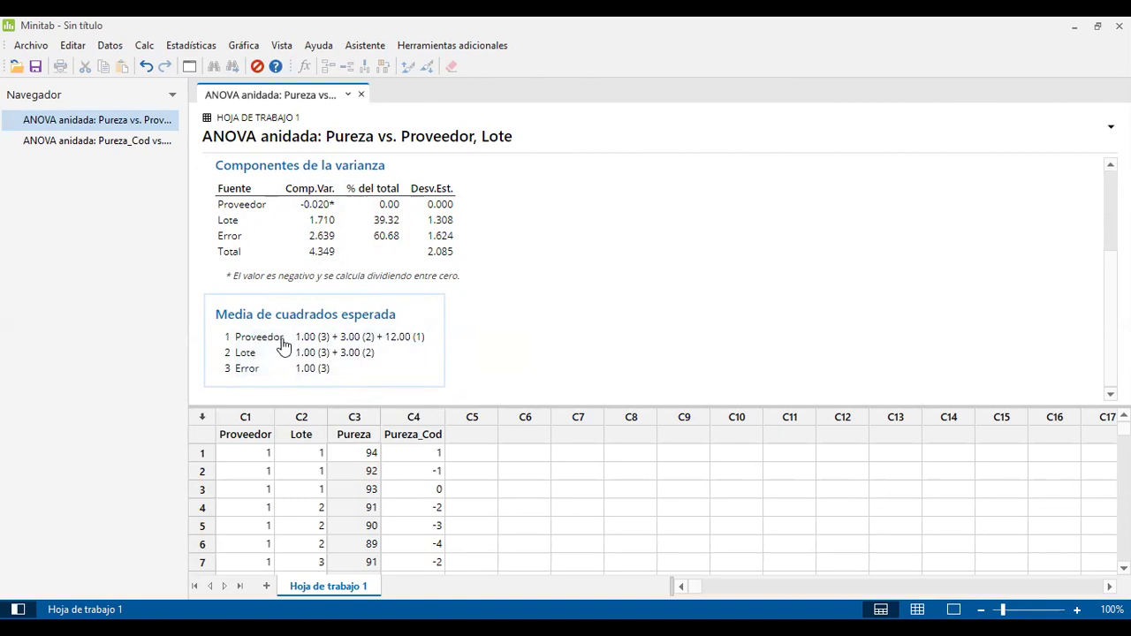
scroll(354, 292, up, 3)
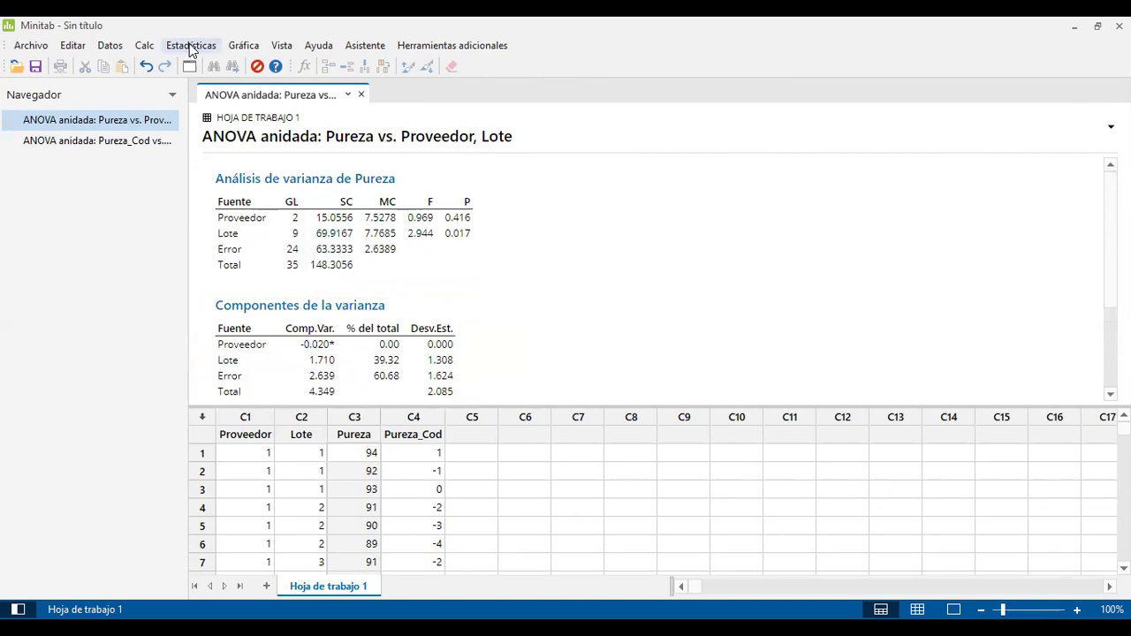
Open the fully nested ANOVA setup and replace the response Pureza_Cod with Pureza.
click(191, 47)
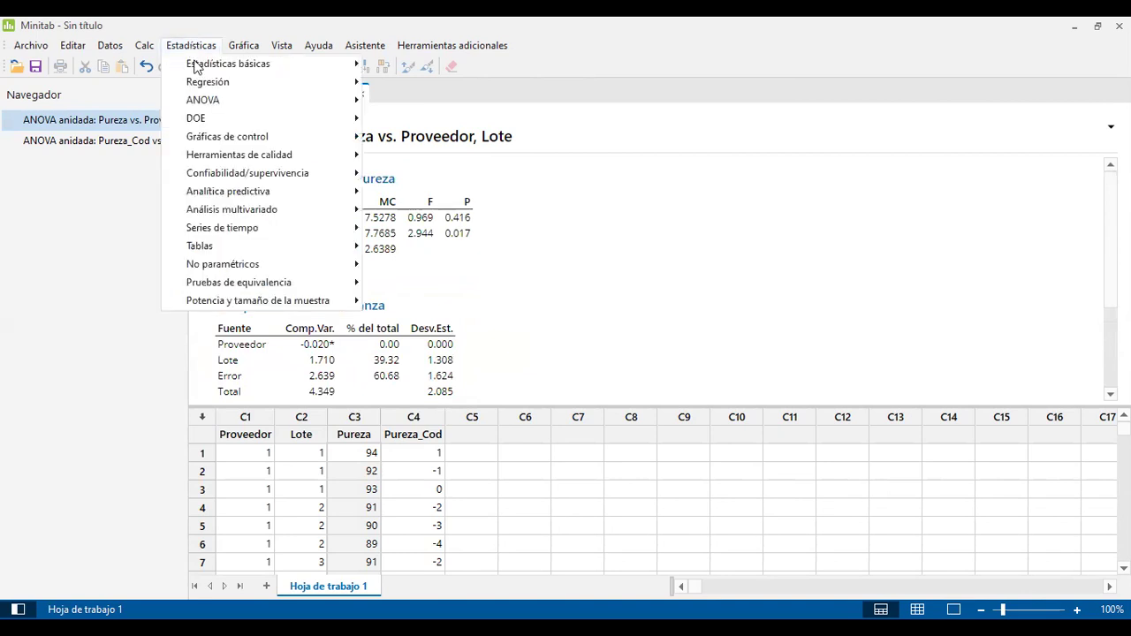
mouse_move(208, 102)
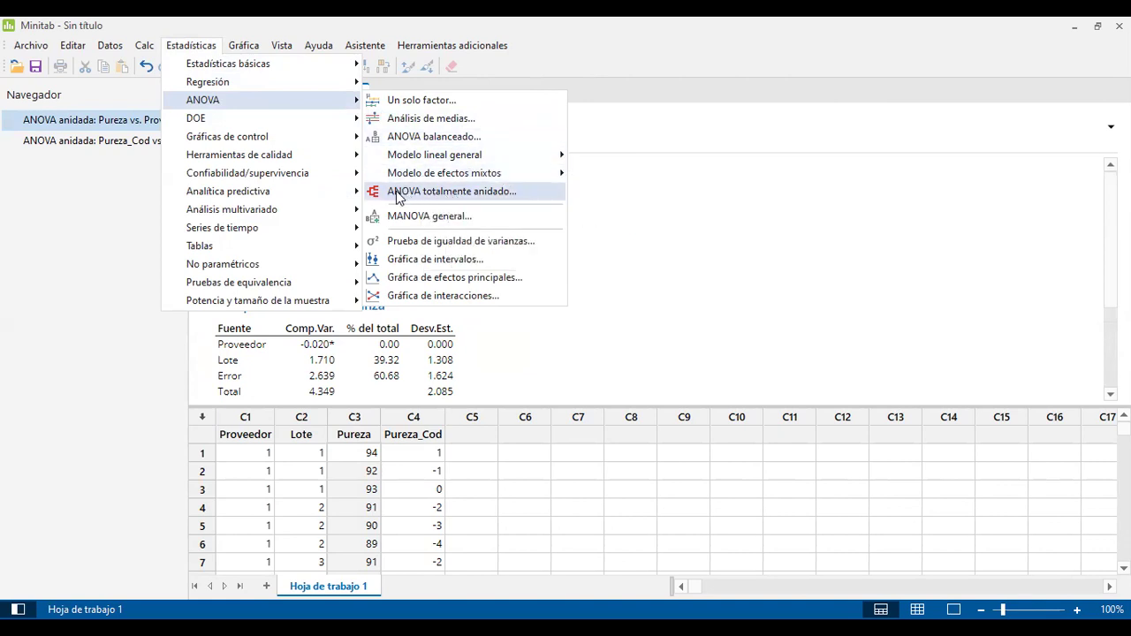
click(502, 193)
drag(526, 208, 504, 146)
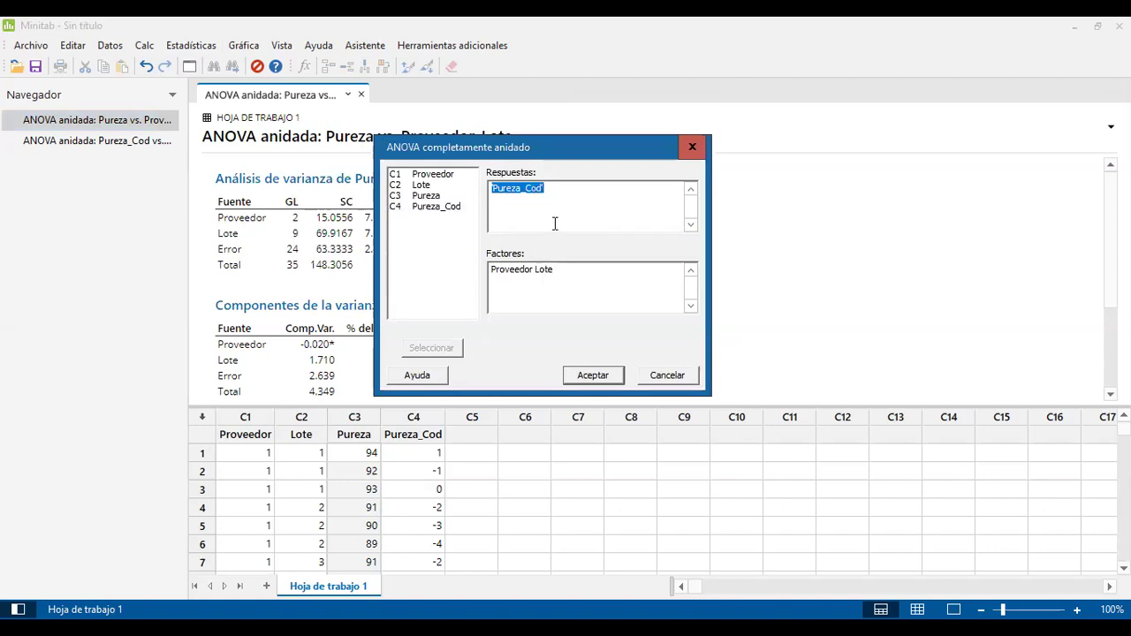
key(BackSpace)
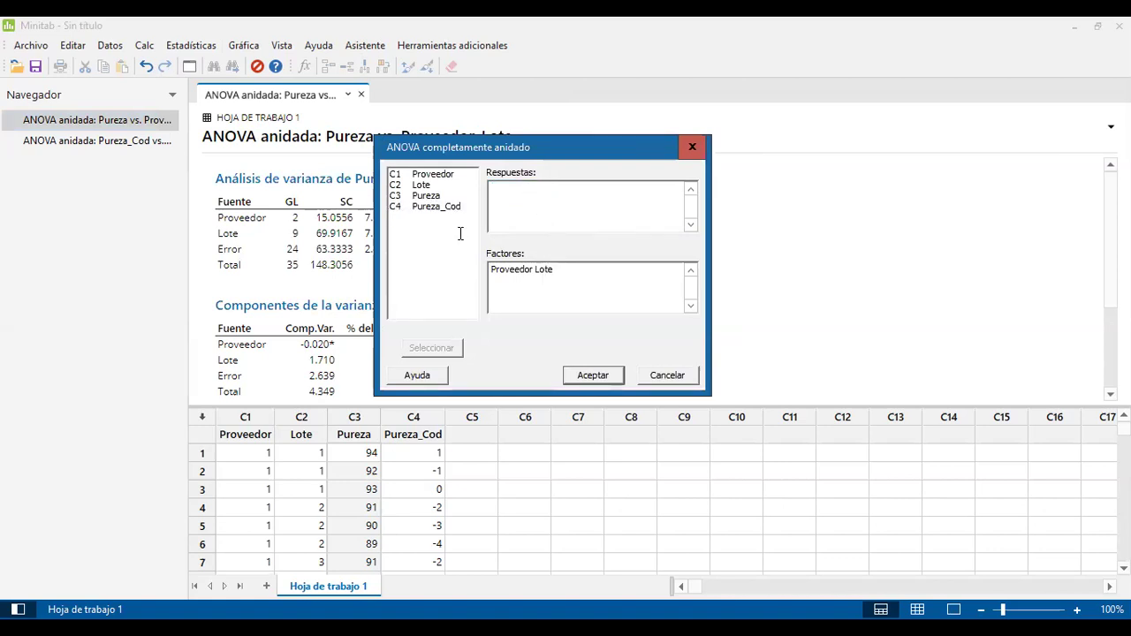
click(433, 195)
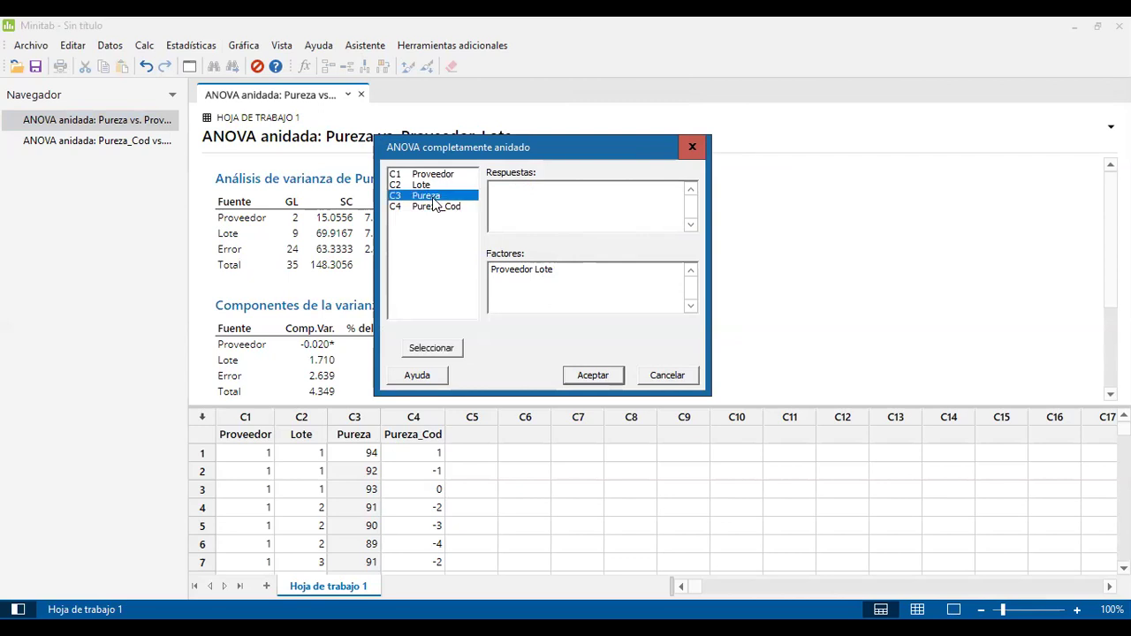
double_click(433, 196)
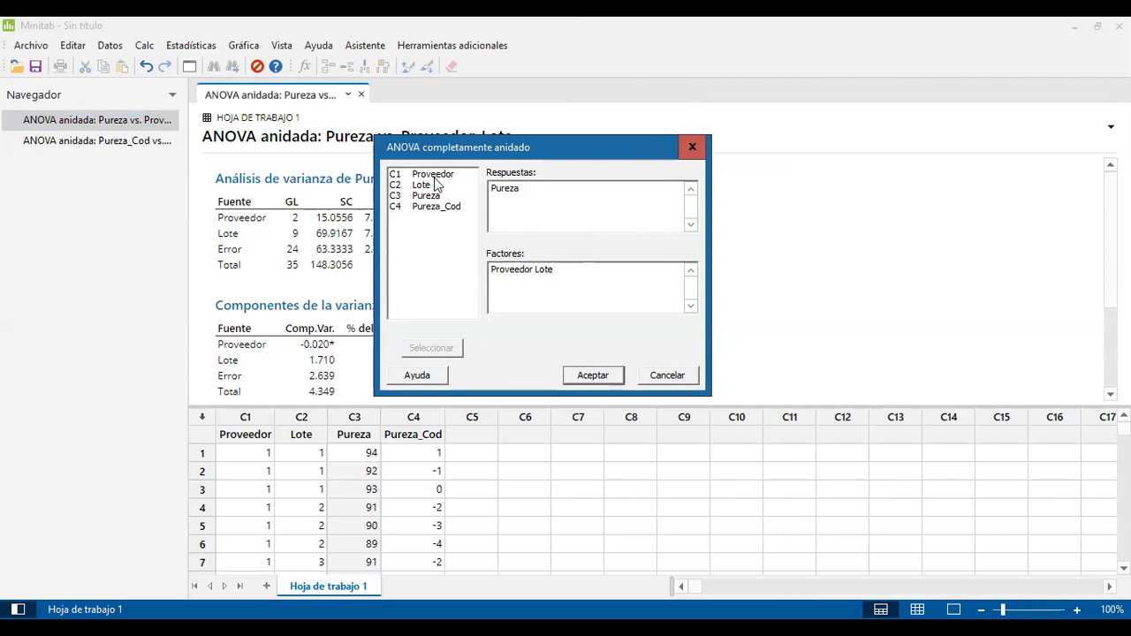
Re-enter Proveedor and Lote as the factors, run the fully nested ANOVA and look over its output.
drag(534, 269, 482, 271)
key(Delete)
double_click(438, 177)
double_click(422, 185)
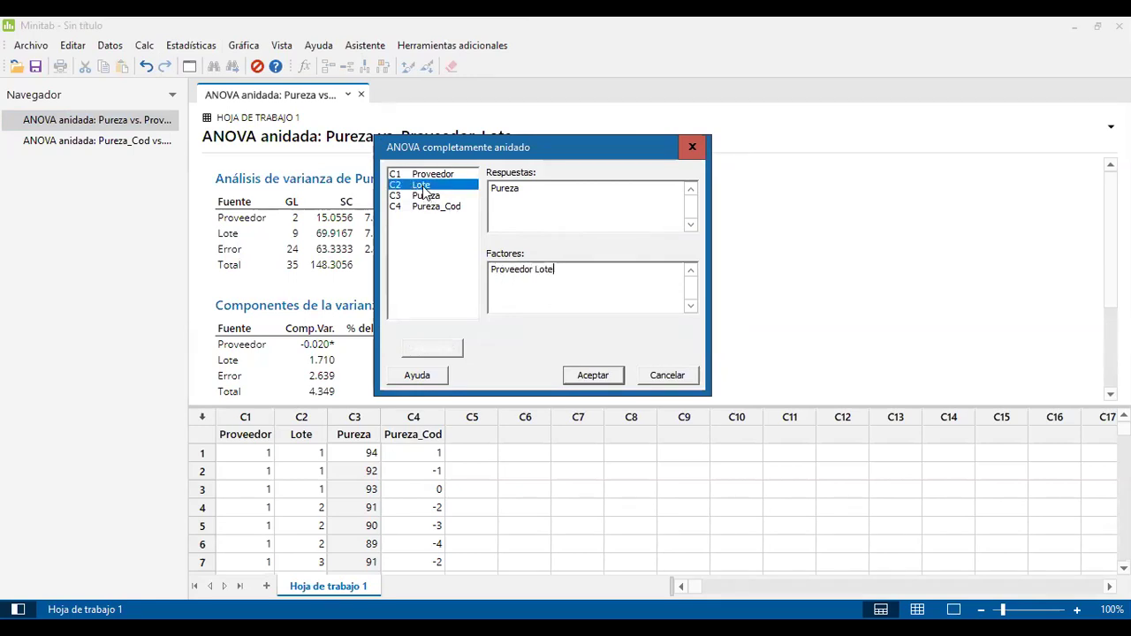
click(594, 378)
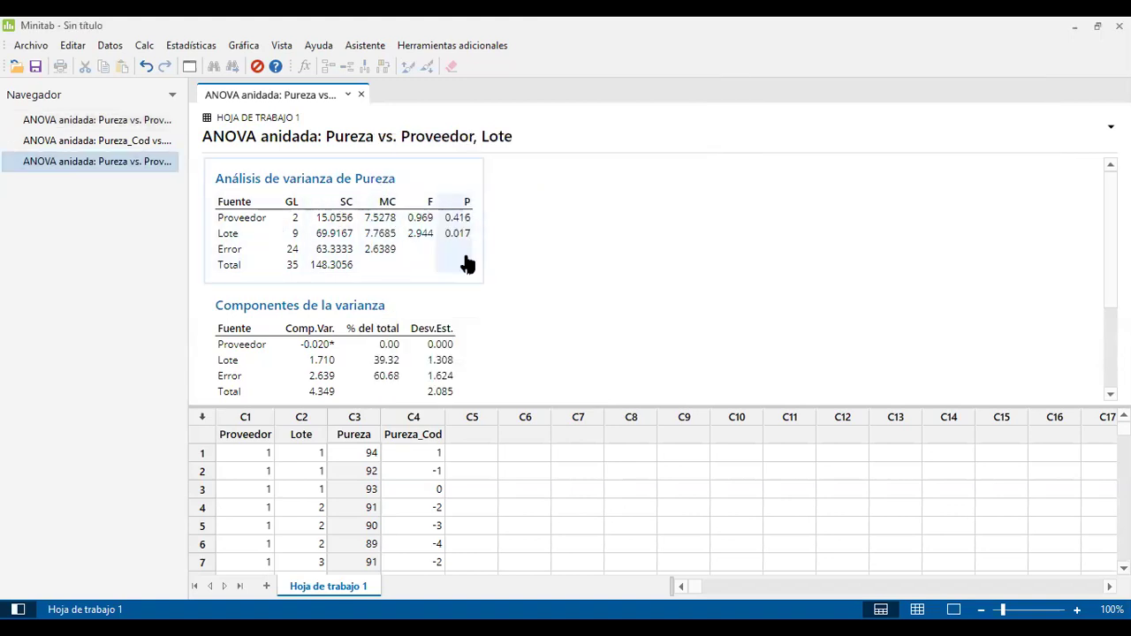
scroll(421, 265, down, 3)
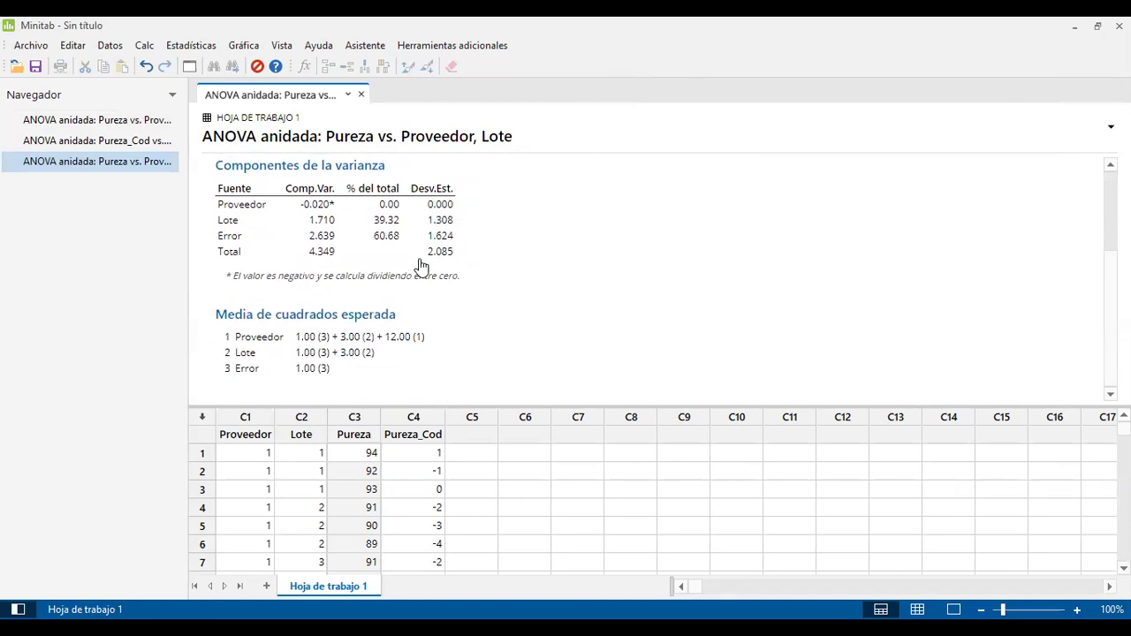
scroll(413, 292, up, 3)
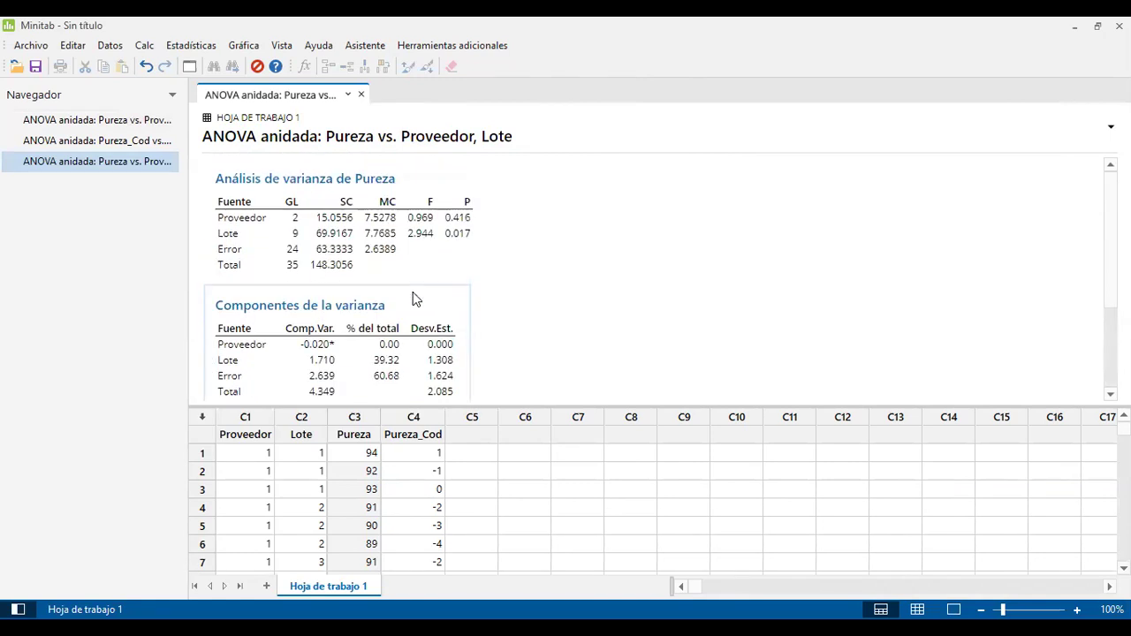
Examine the variance analysis, variance components and expected mean squares in the nested ANOVA of Pureza_Cod for comparison with Pureza.
click(133, 143)
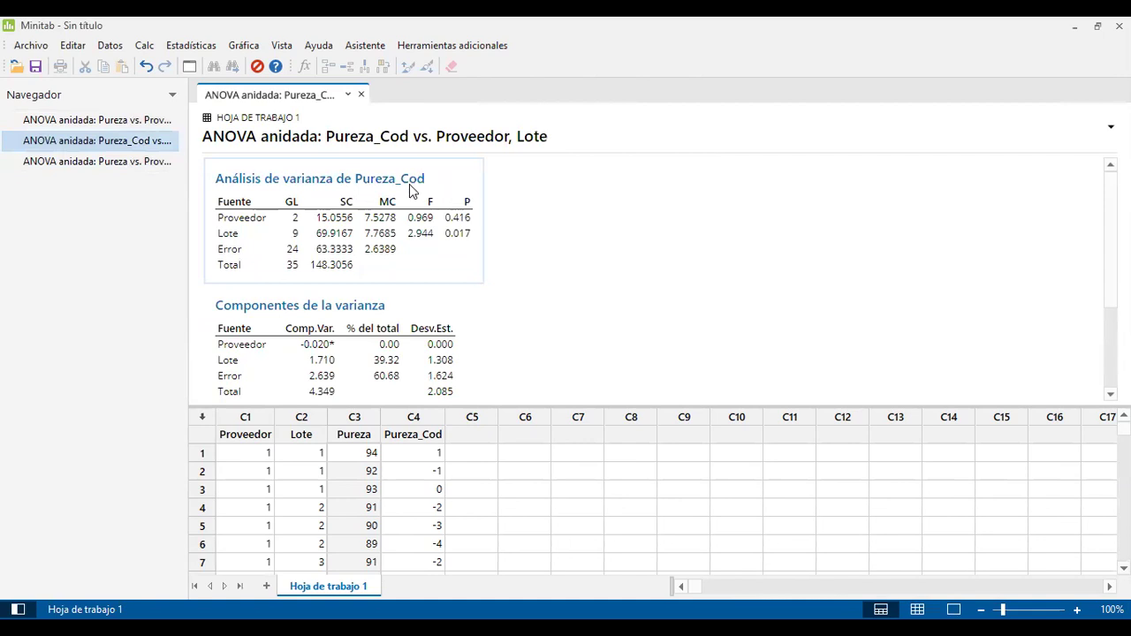
scroll(416, 291, down, 3)
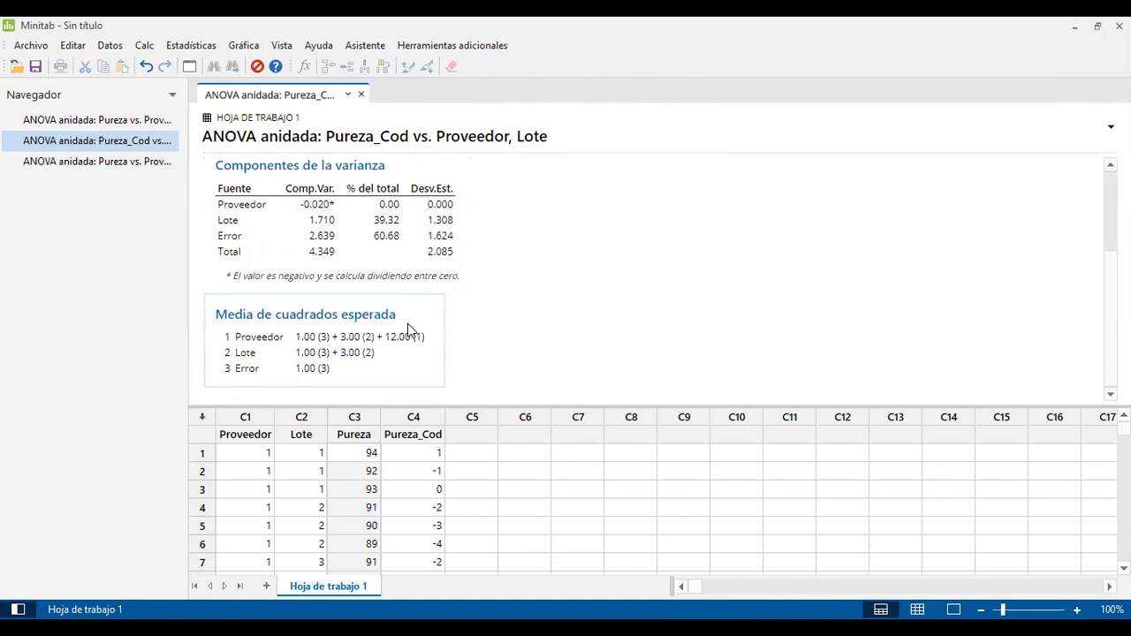
scroll(409, 345, up, 3)
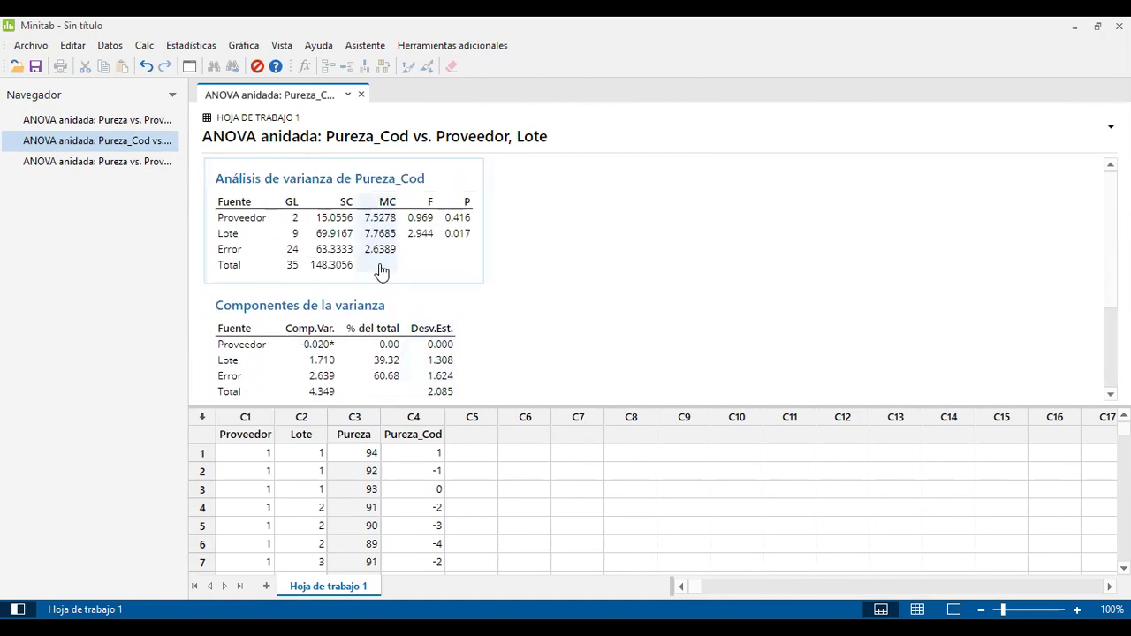
scroll(367, 274, down, 3)
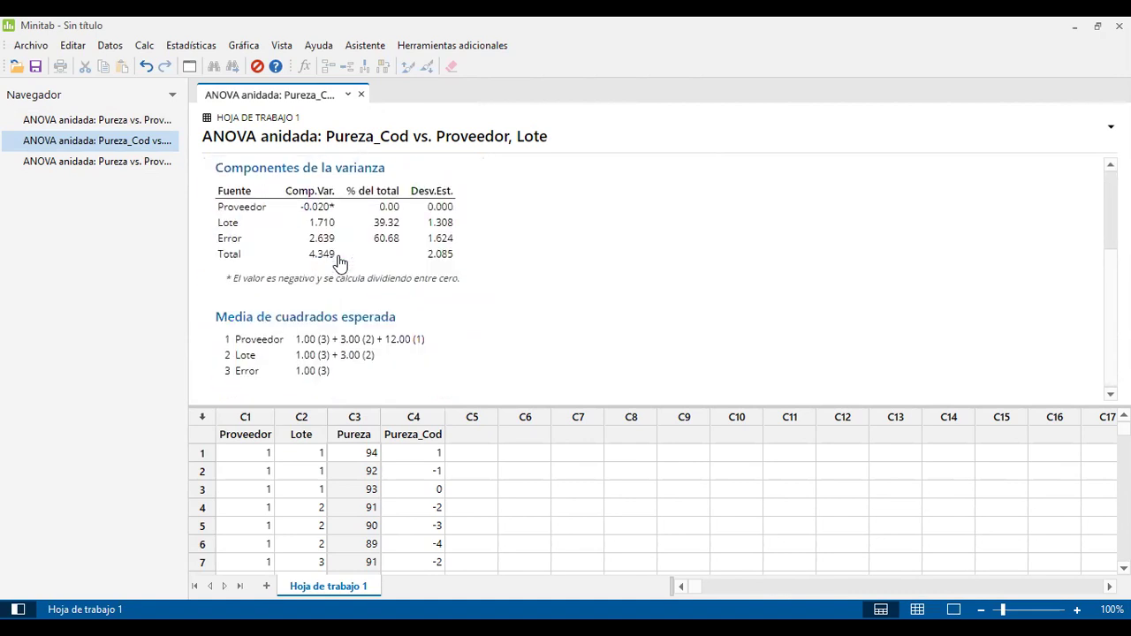
scroll(343, 297, up, 3)
scroll(343, 297, down, 3)
scroll(343, 297, up, 1)
scroll(343, 297, up, 2)
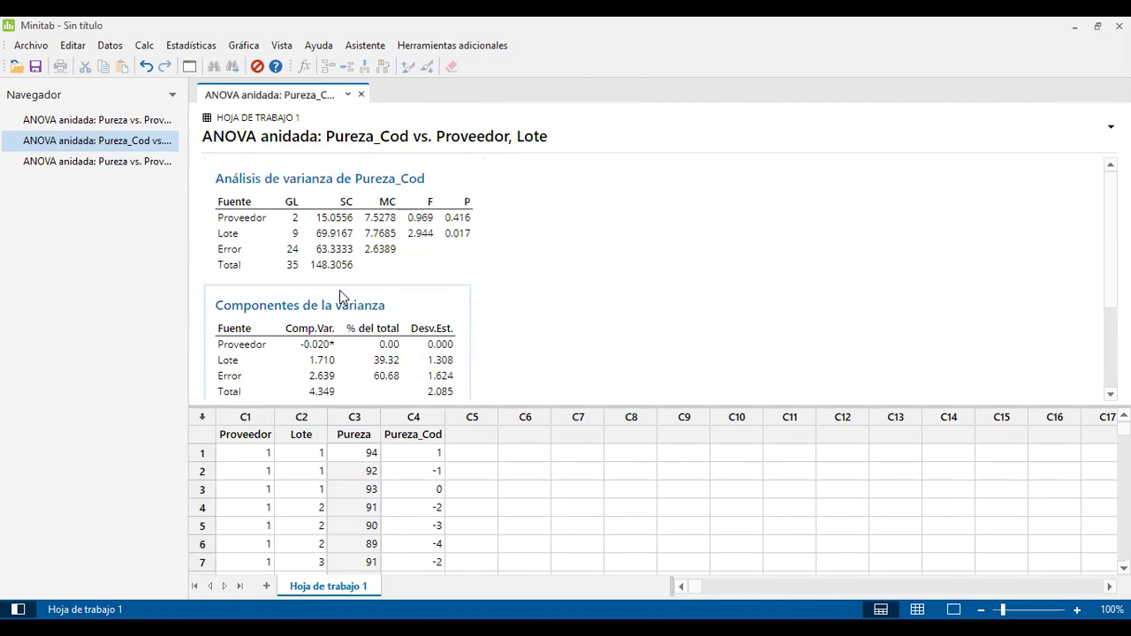
scroll(318, 250, down, 3)
scroll(321, 252, up, 3)
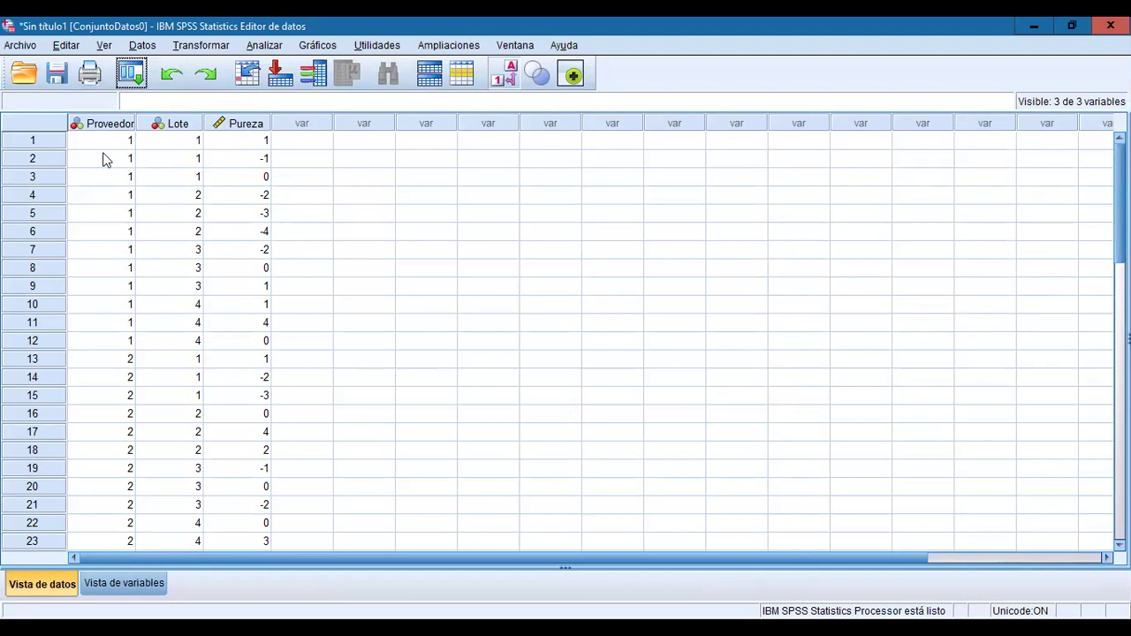
Switch to SPSS Statistics and look through the Proveedor, Lote and Pureza data, highlighting the Pureza values in rows 10 to 12.
scroll(101, 161, down, 8)
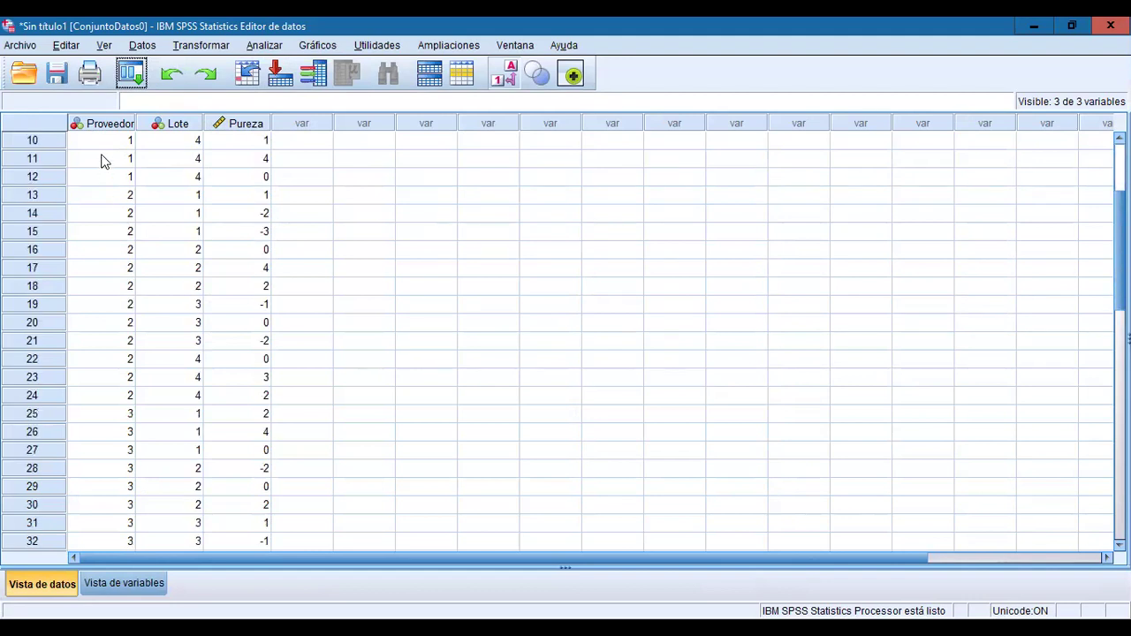
scroll(101, 161, up, 8)
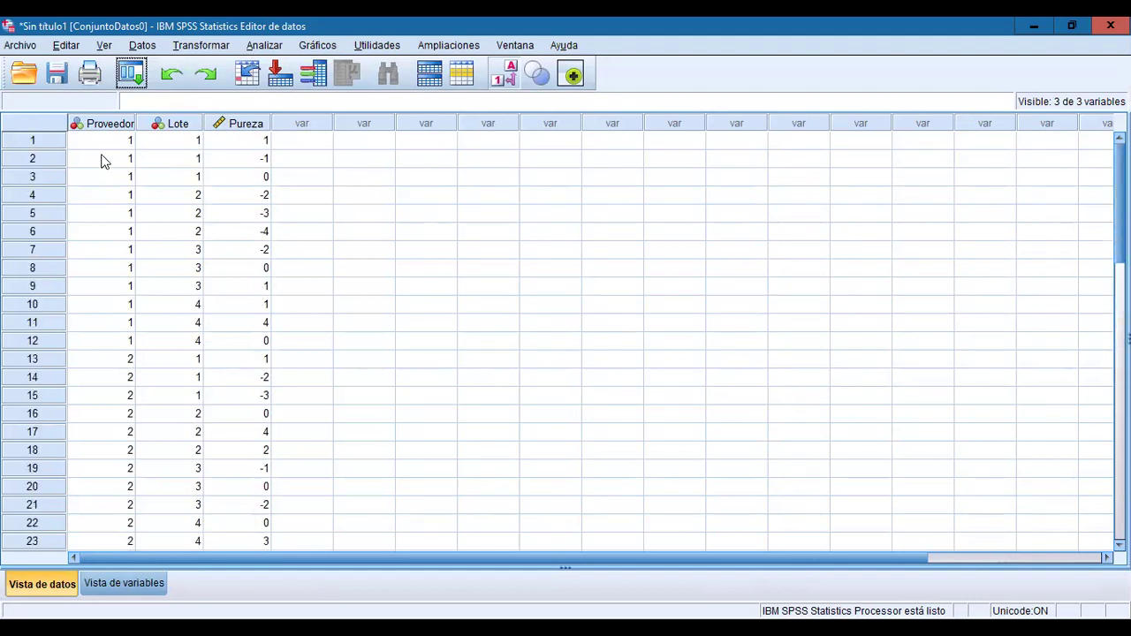
scroll(167, 152, down, 6)
scroll(169, 177, up, 6)
drag(262, 139, 249, 346)
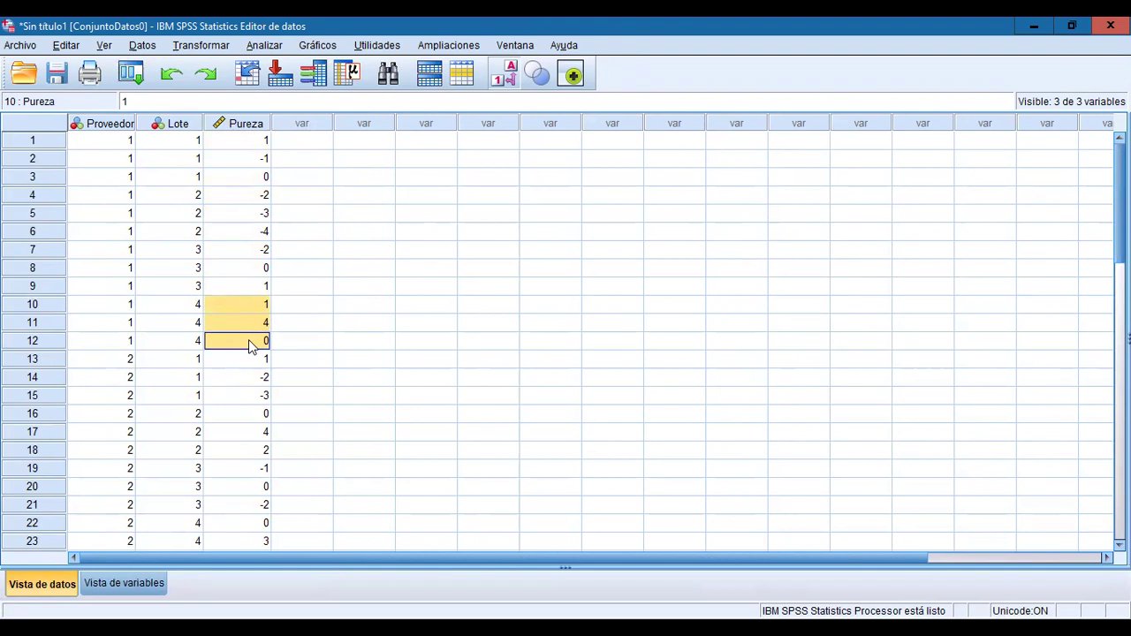
Open the univariate general linear model setup and check Pureza as dependent variable, Proveedor as fixed factor and Lote as random factor.
click(264, 46)
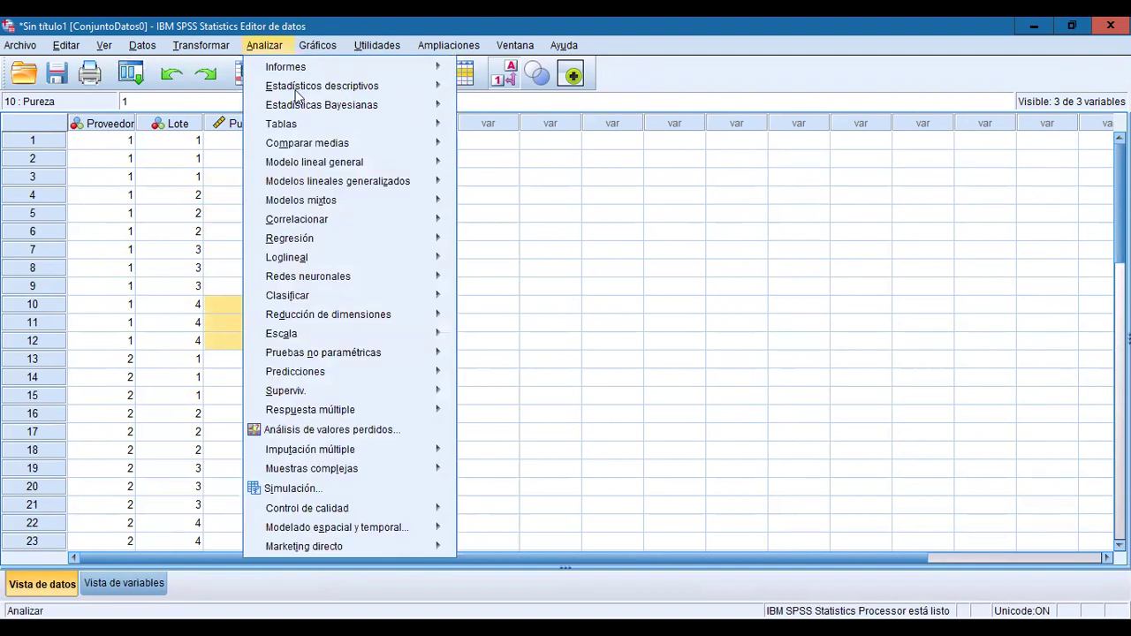
mouse_move(339, 223)
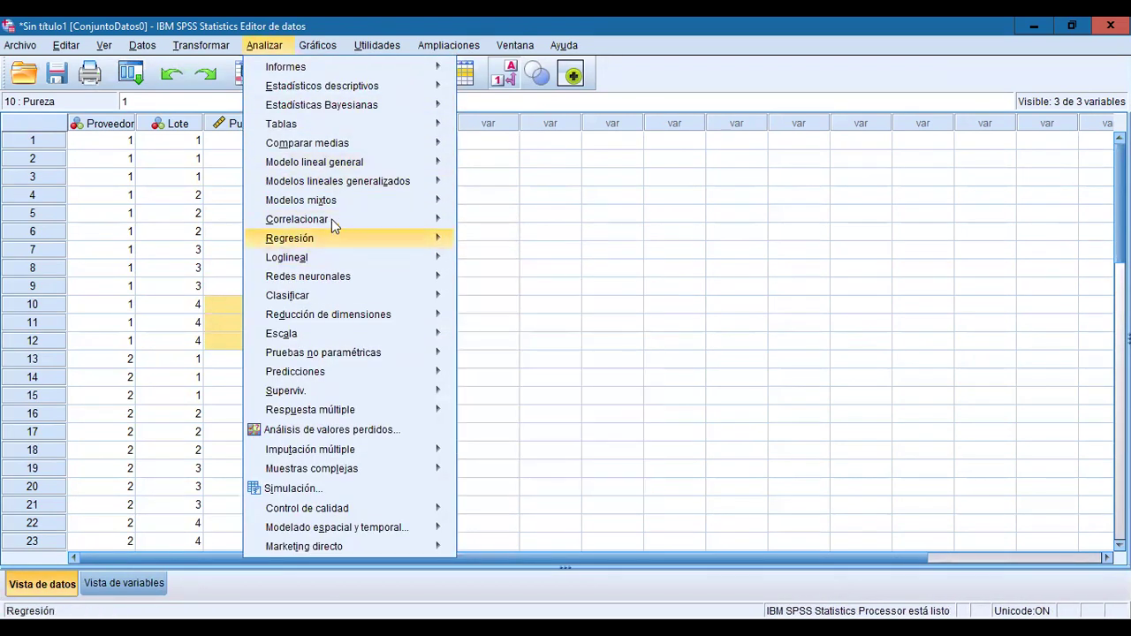
mouse_move(340, 170)
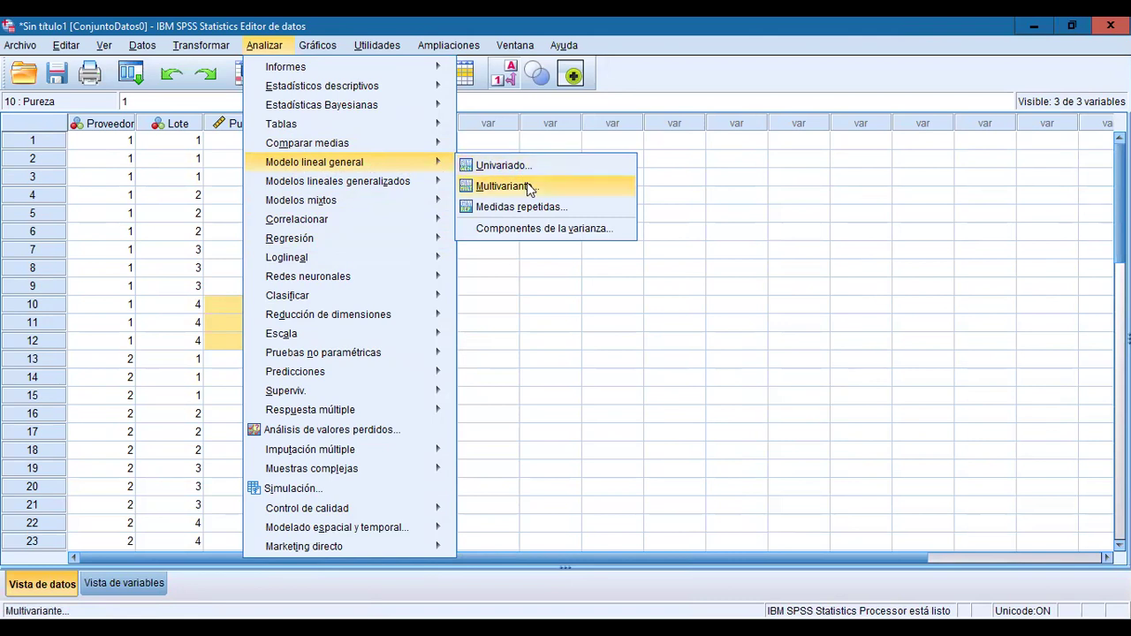
click(500, 168)
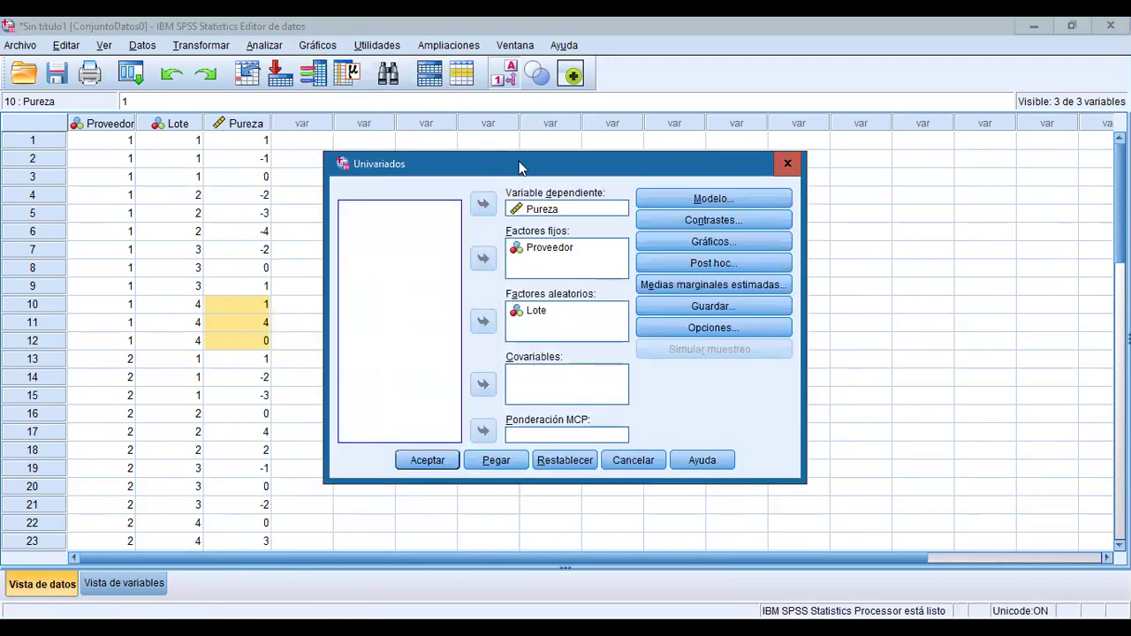
drag(519, 163, 437, 80)
click(468, 127)
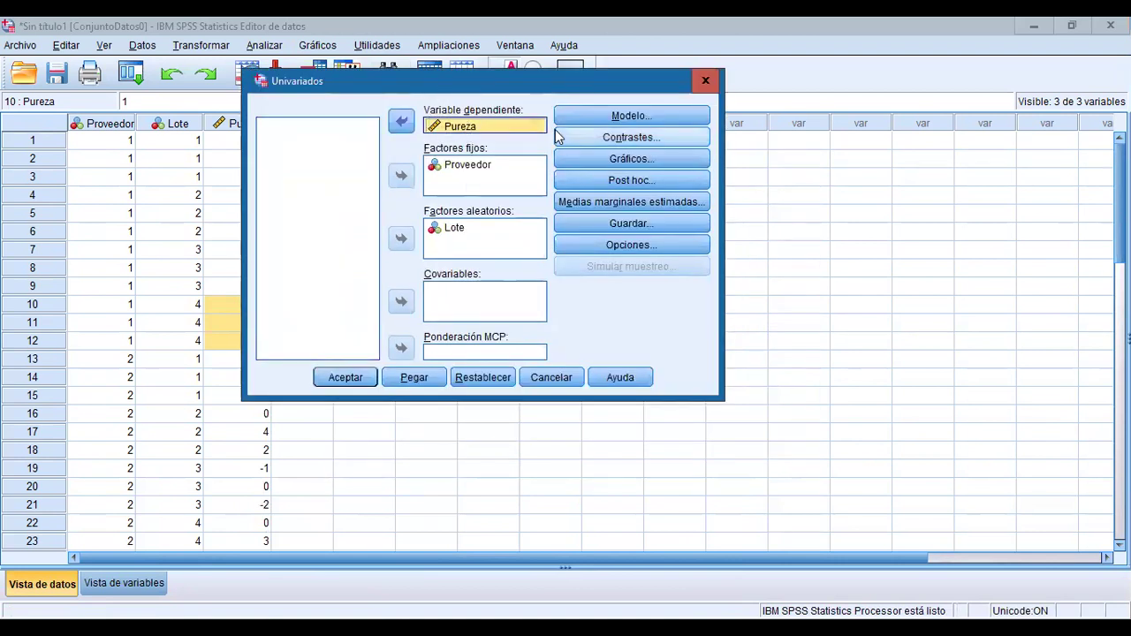
click(475, 171)
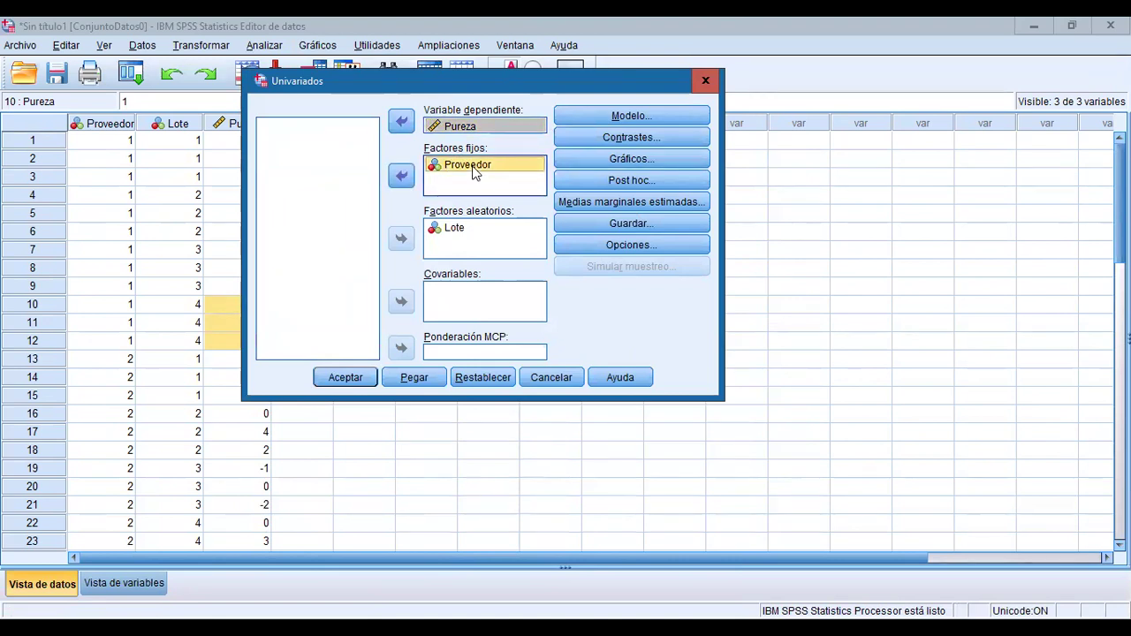
click(451, 230)
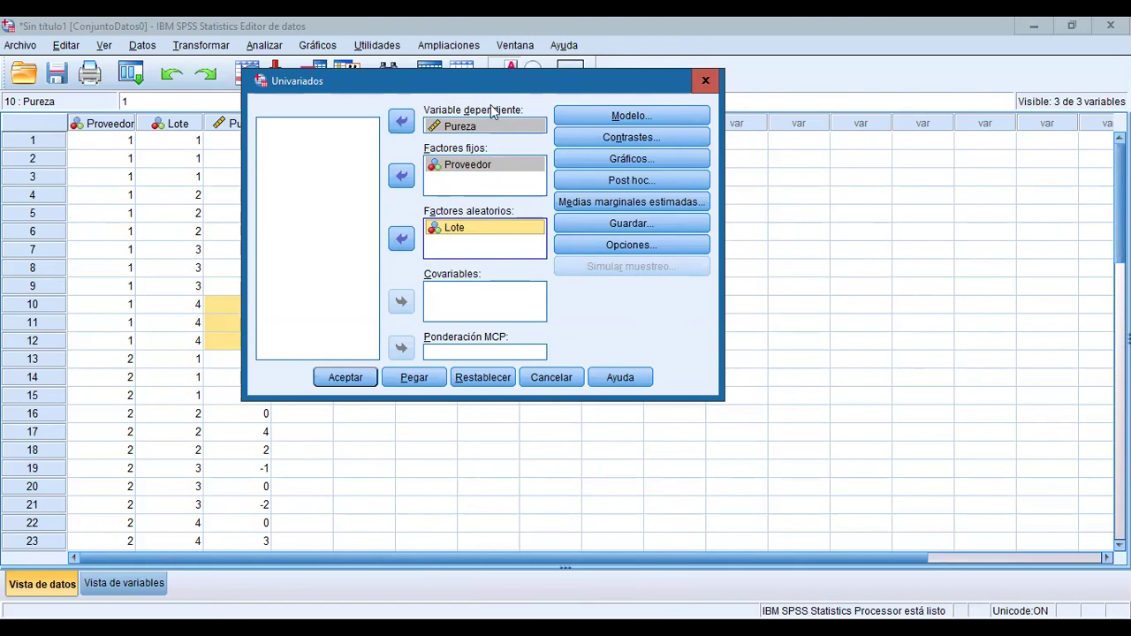
drag(478, 88, 510, 135)
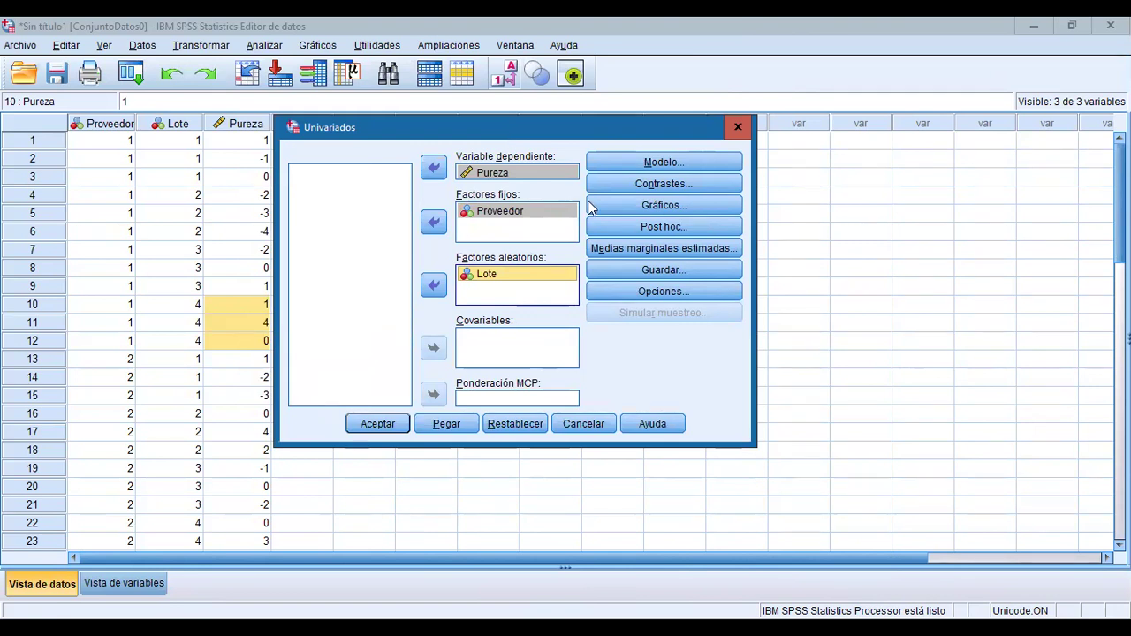
Remove the Proveedor(Lote) and Proveedor terms from the custom univariate model and set the model to full factorial.
click(672, 161)
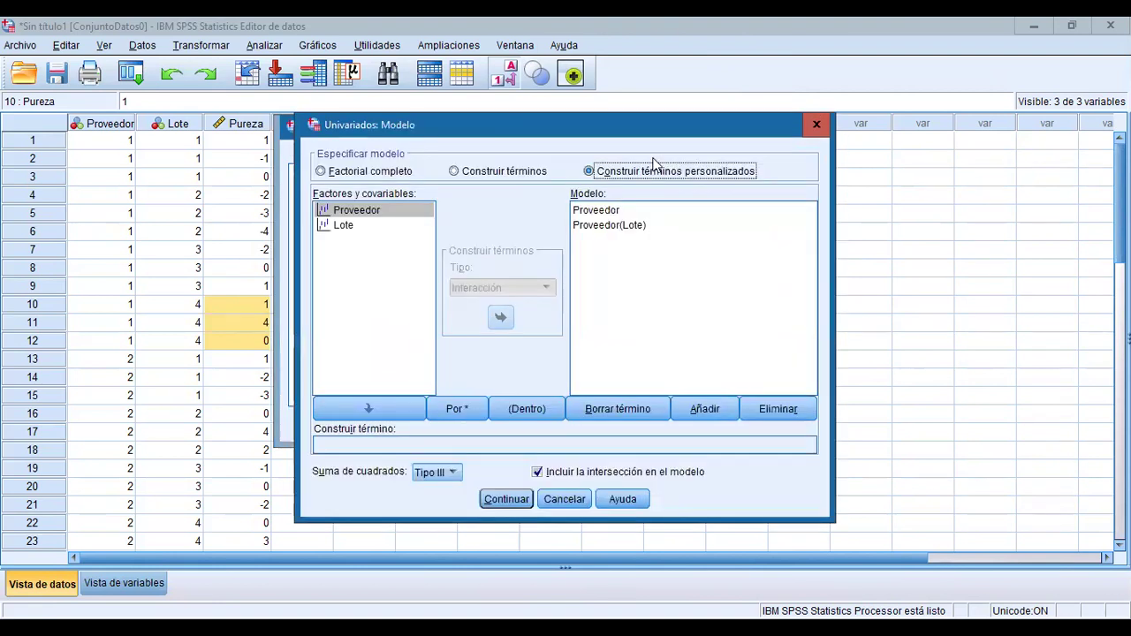
click(630, 225)
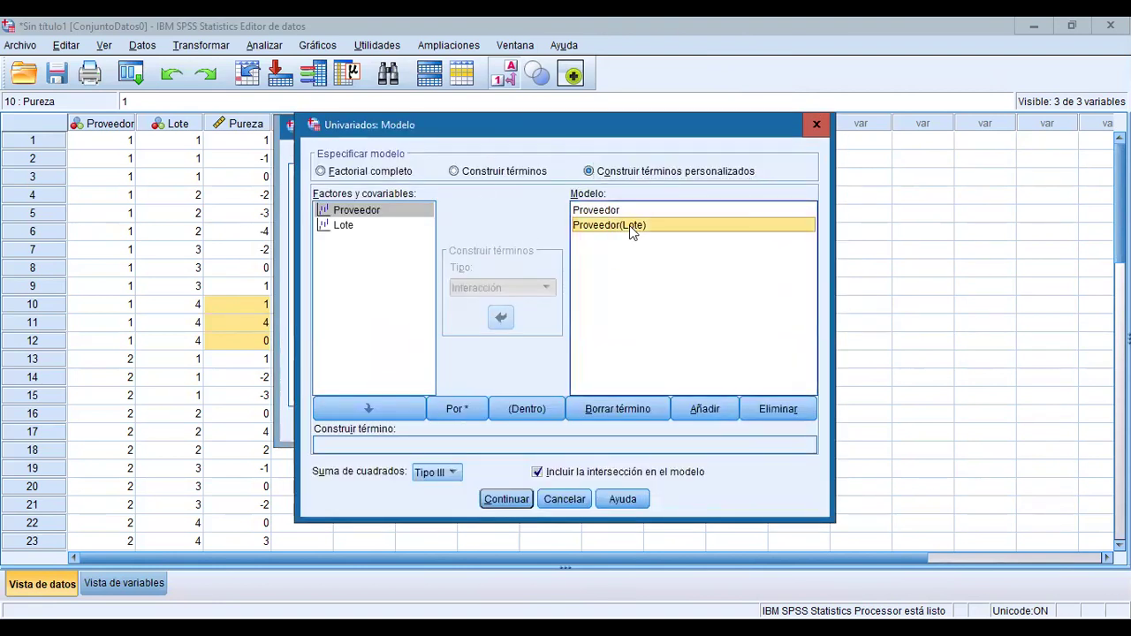
click(782, 410)
click(615, 212)
click(783, 410)
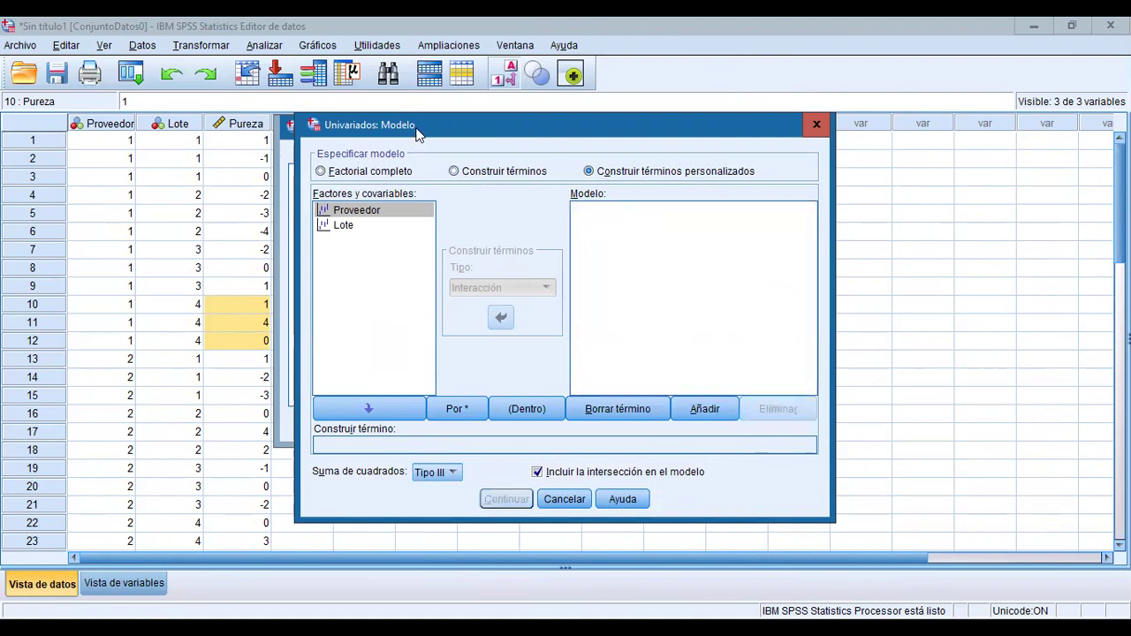
drag(398, 131, 380, 131)
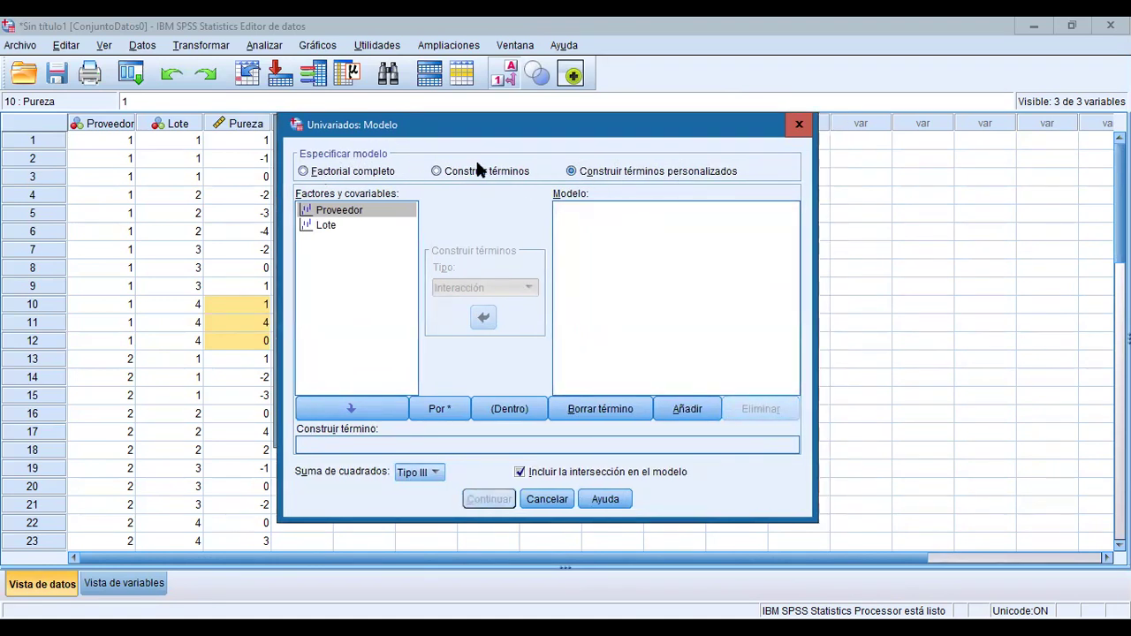
click(348, 173)
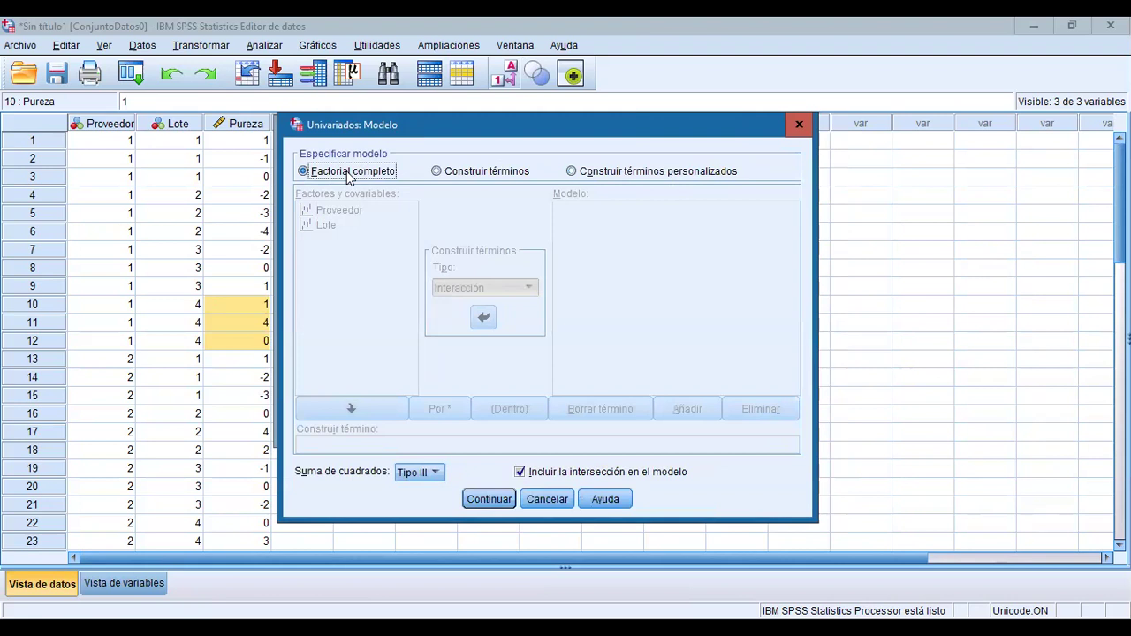
Switch the univariate model to custom-built terms and add Proveedor as a main-effect term.
click(490, 175)
click(665, 174)
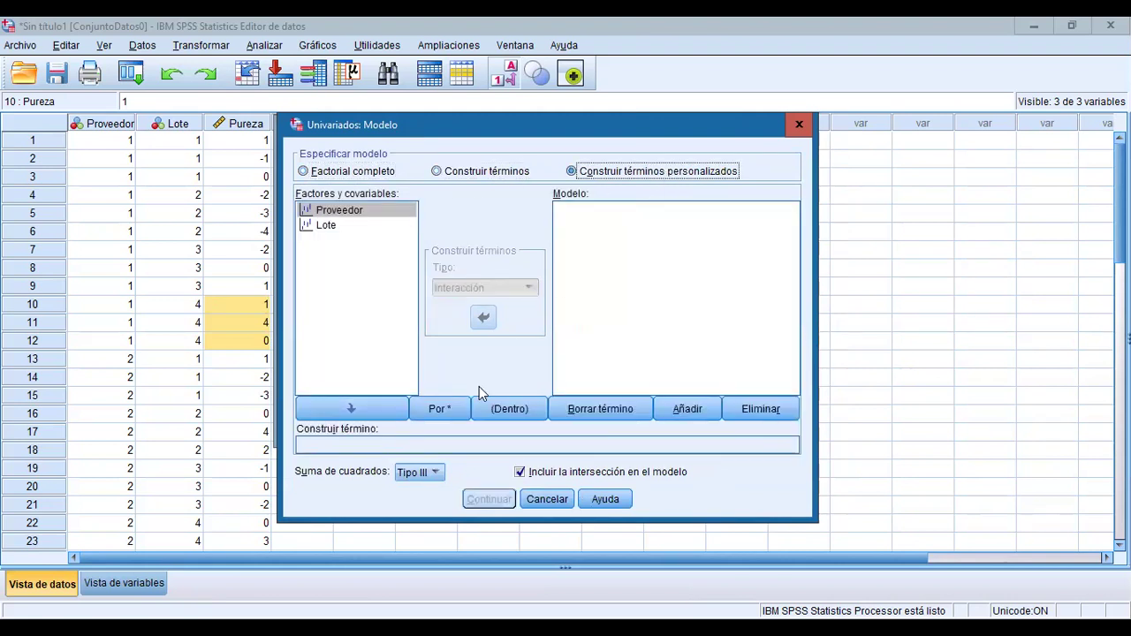
click(347, 213)
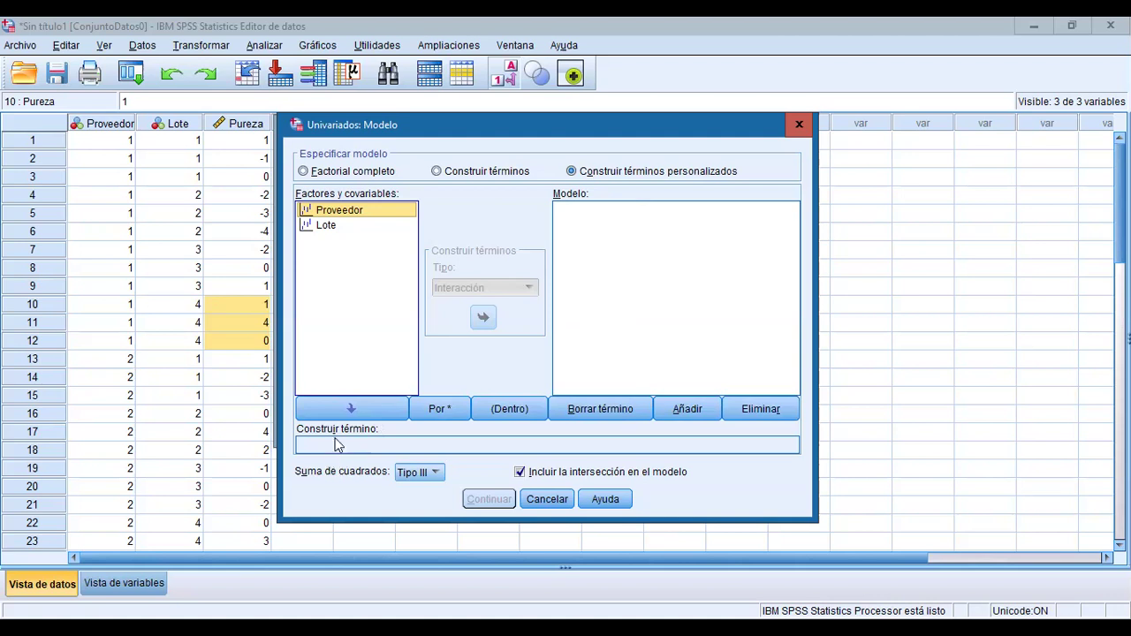
click(353, 214)
click(363, 412)
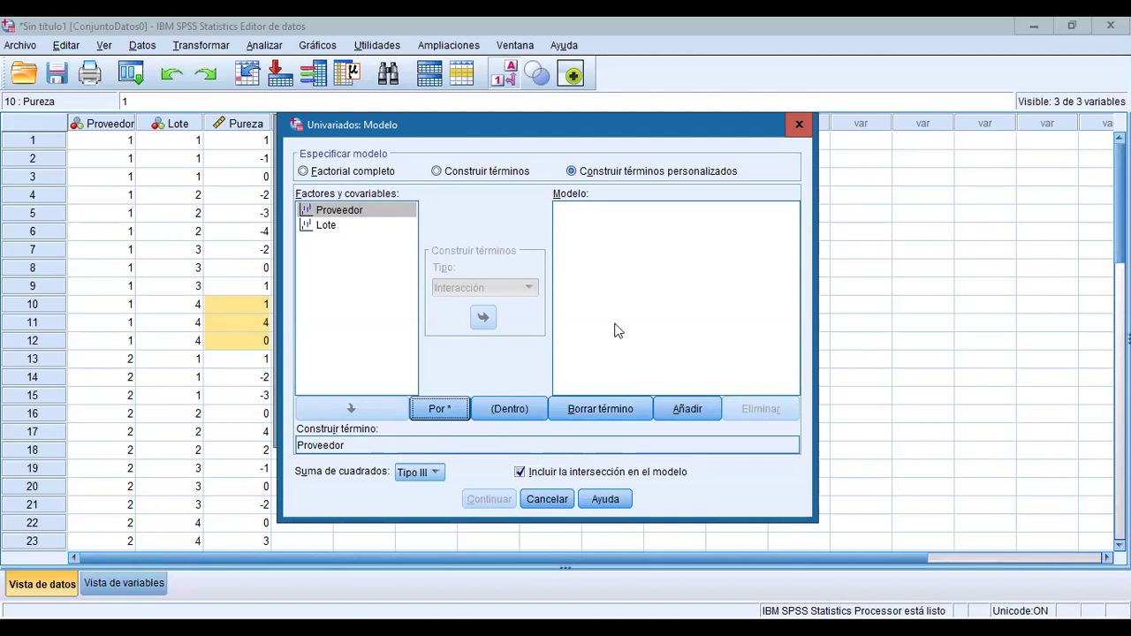
click(685, 410)
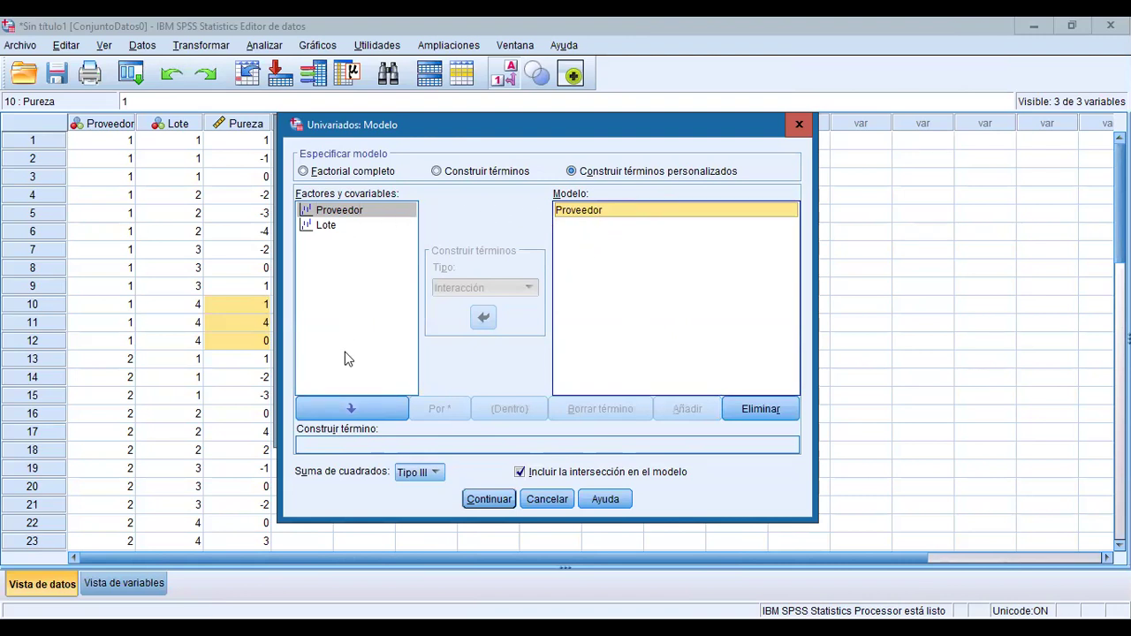
Build the nested term Proveedor(Lote), add it to the model, and accept the model with Type III sums of squares and the intercept included.
click(334, 214)
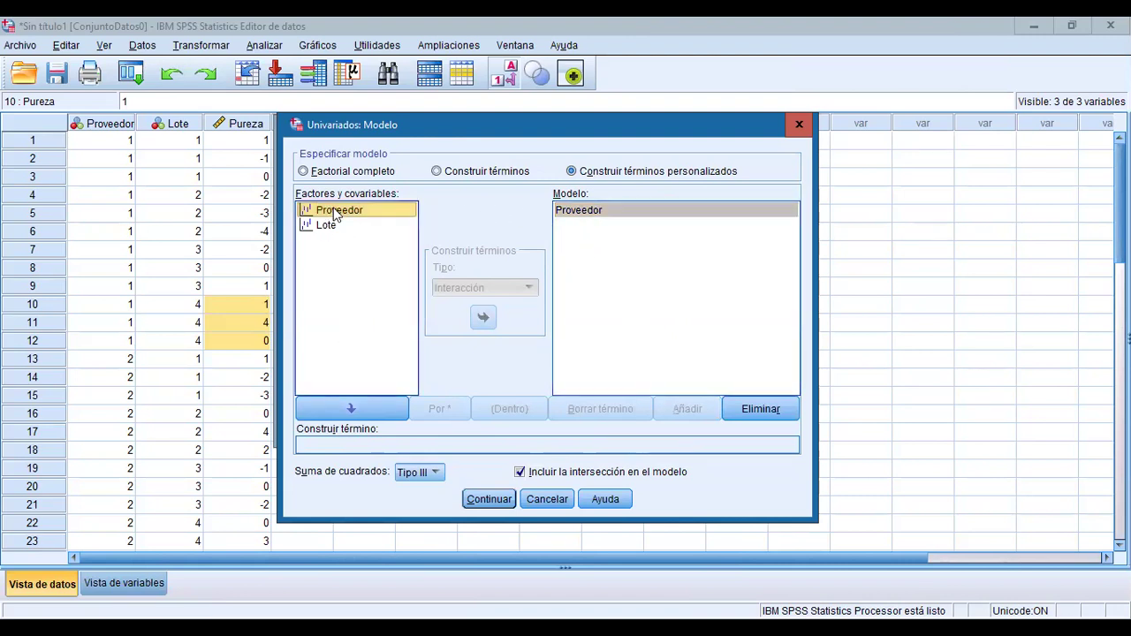
click(343, 403)
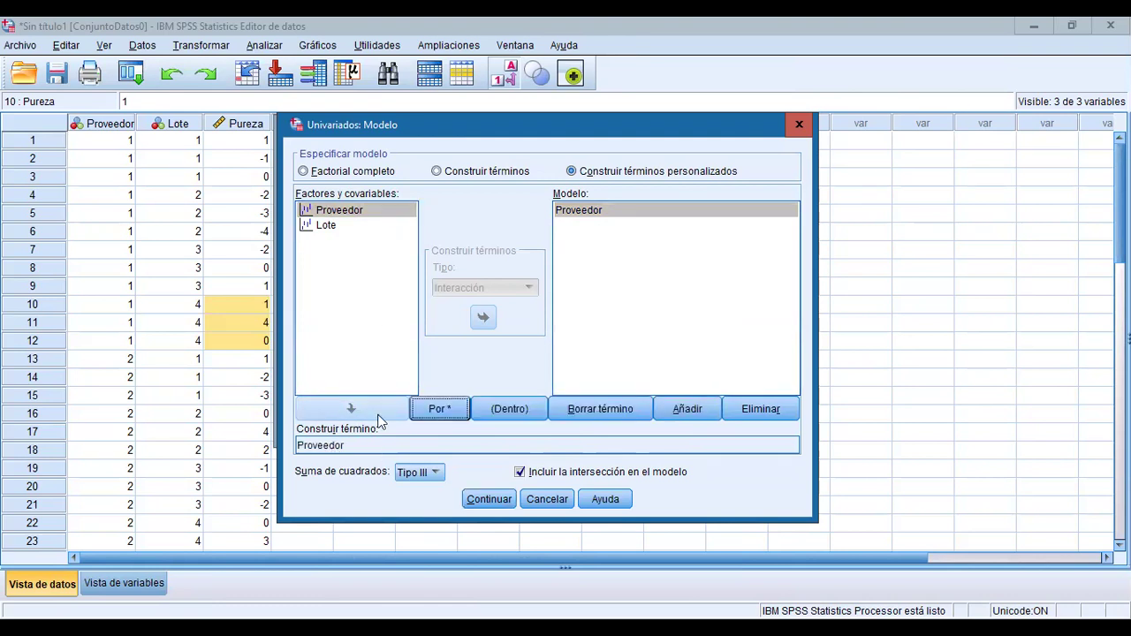
click(368, 226)
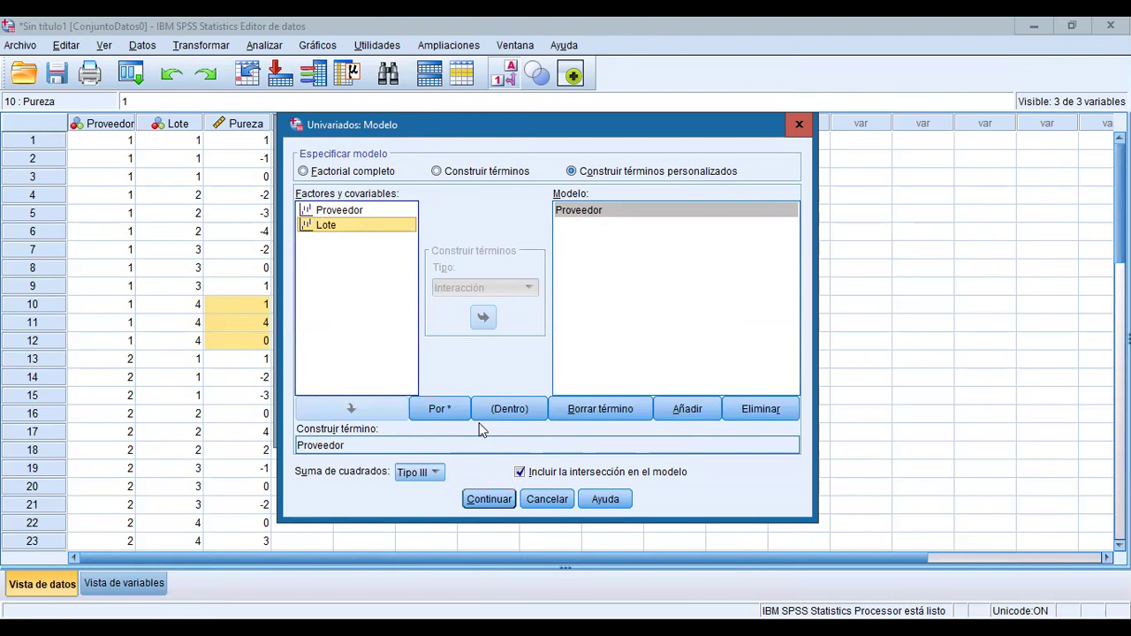
click(520, 412)
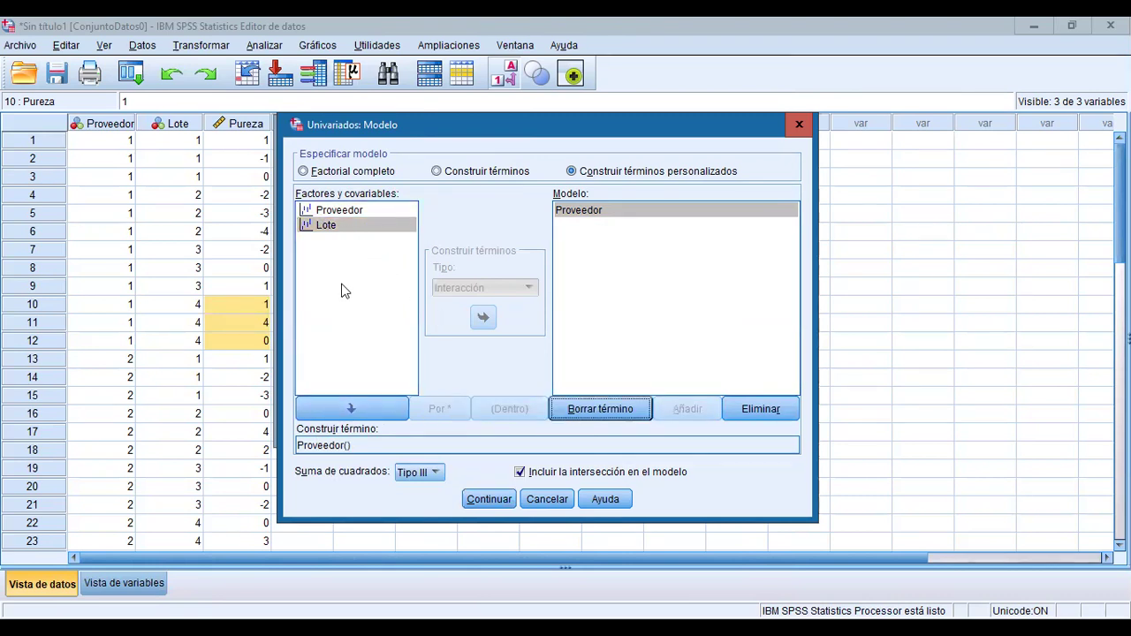
click(326, 227)
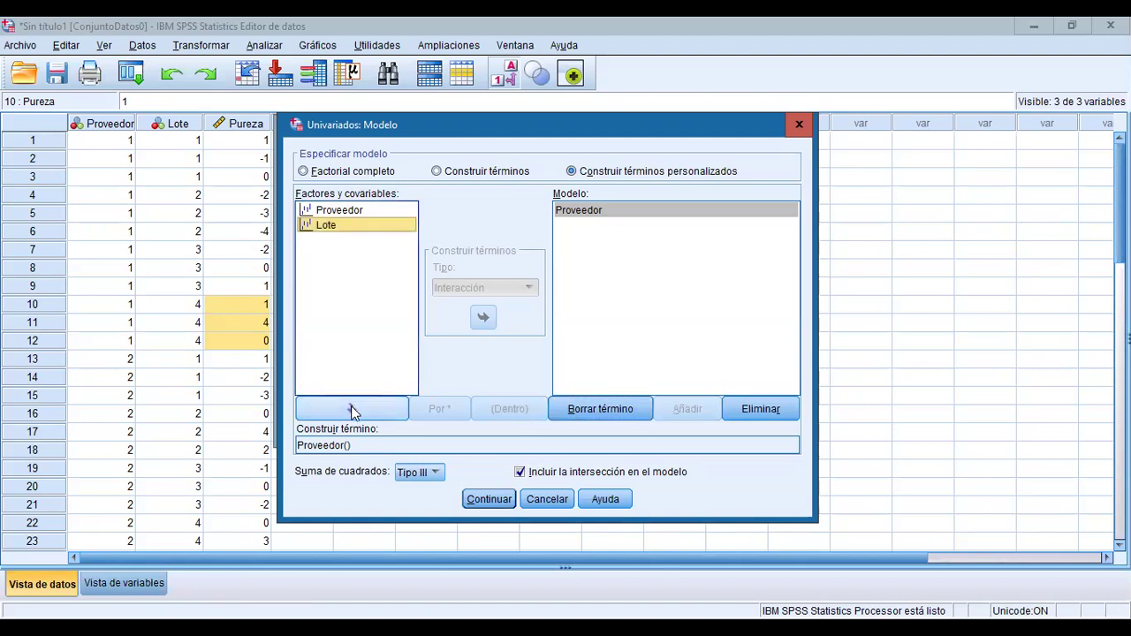
click(351, 410)
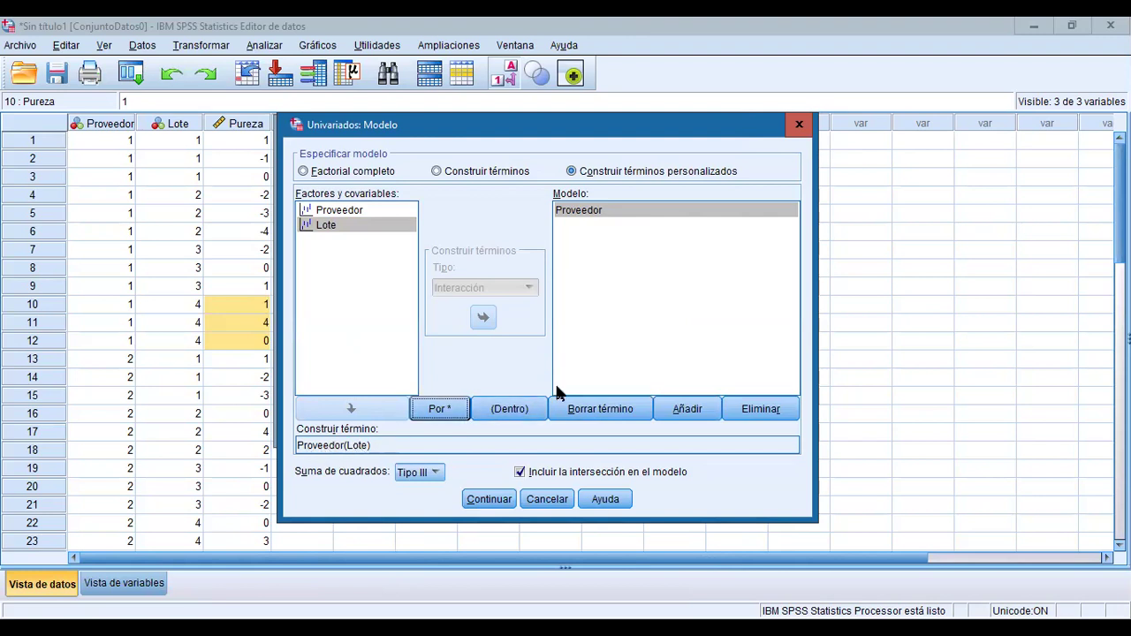
click(688, 409)
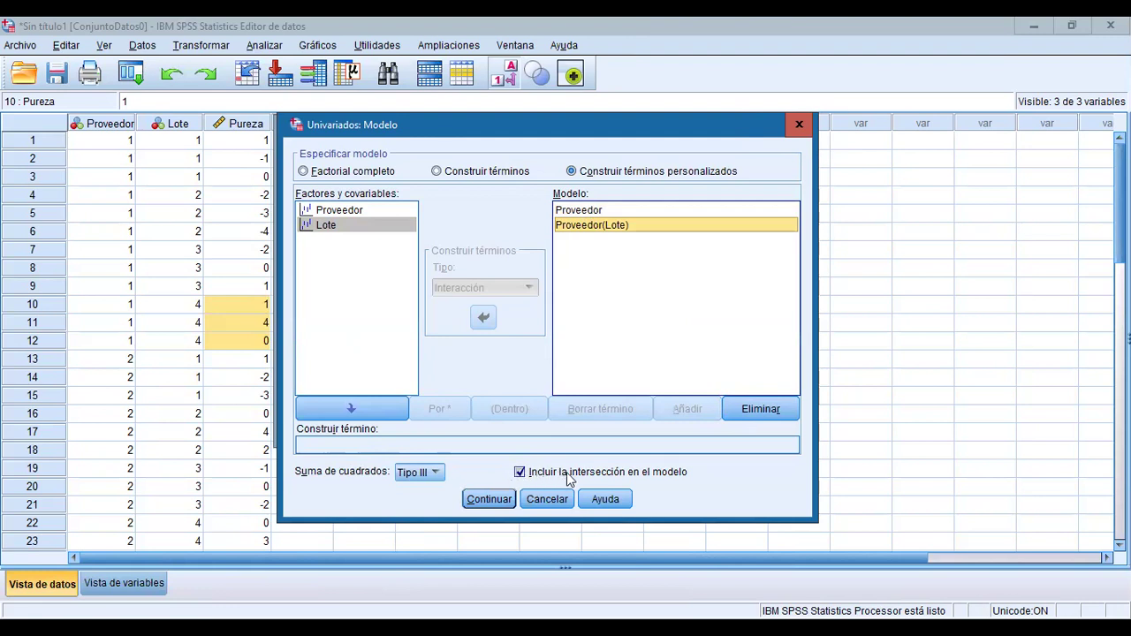
click(433, 476)
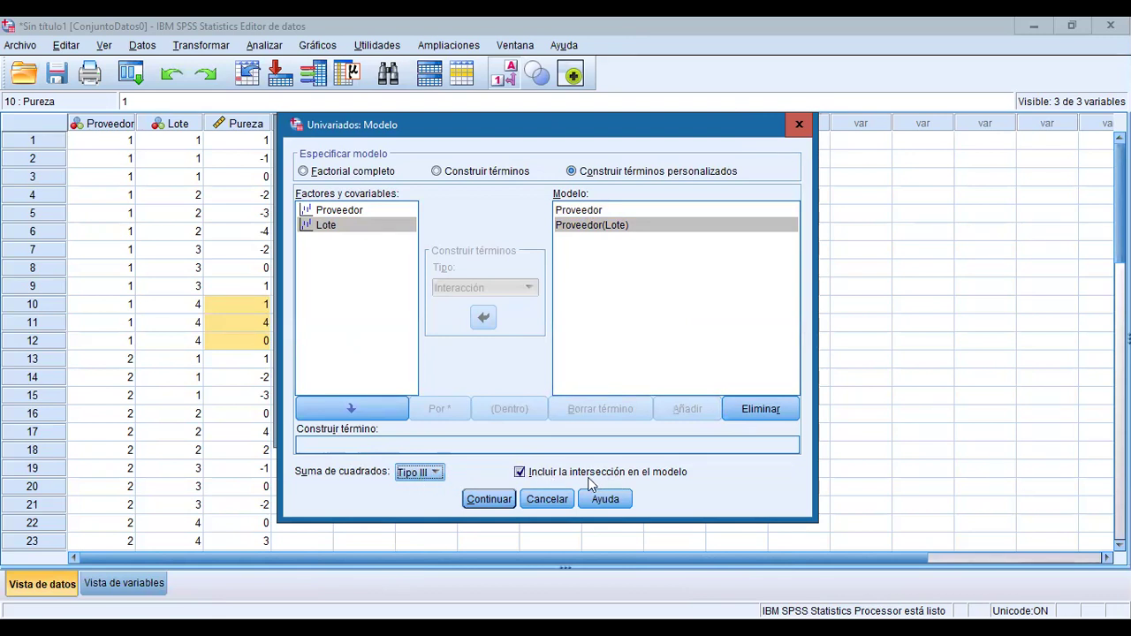
click(487, 500)
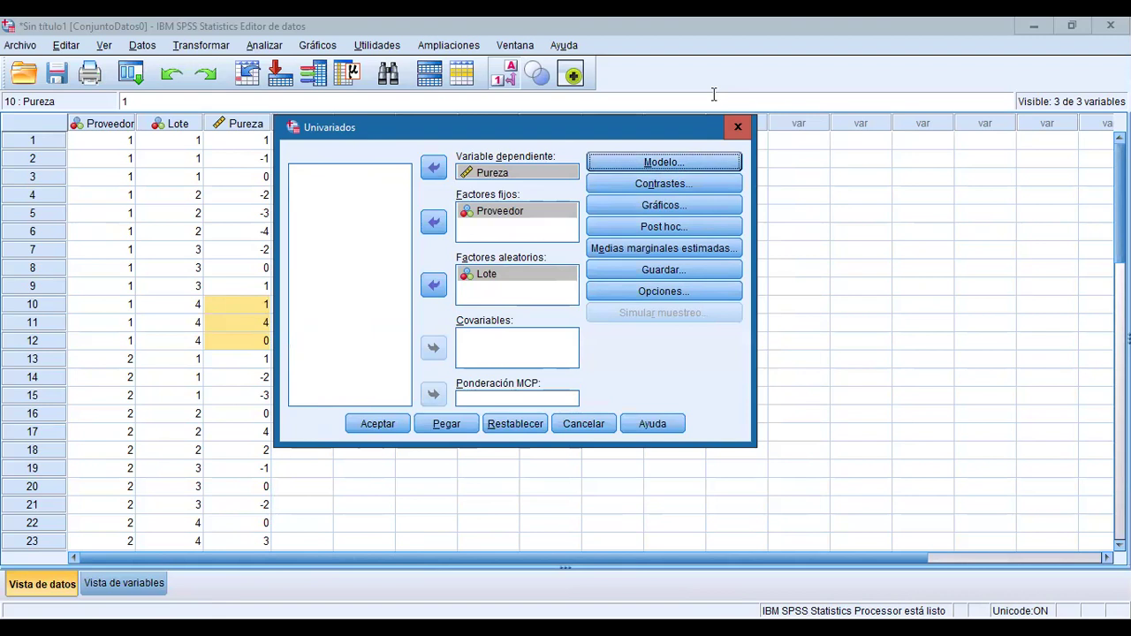
Review the post hoc, profile plot and contrast settings of the univariate analysis without applying any changes.
click(693, 225)
click(533, 442)
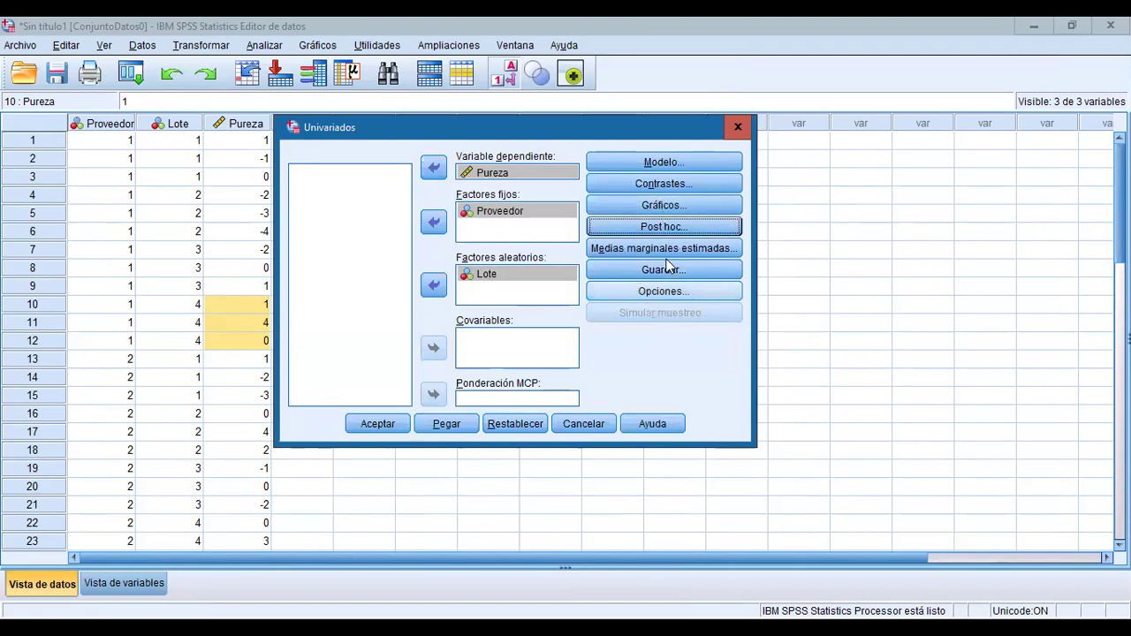
click(663, 205)
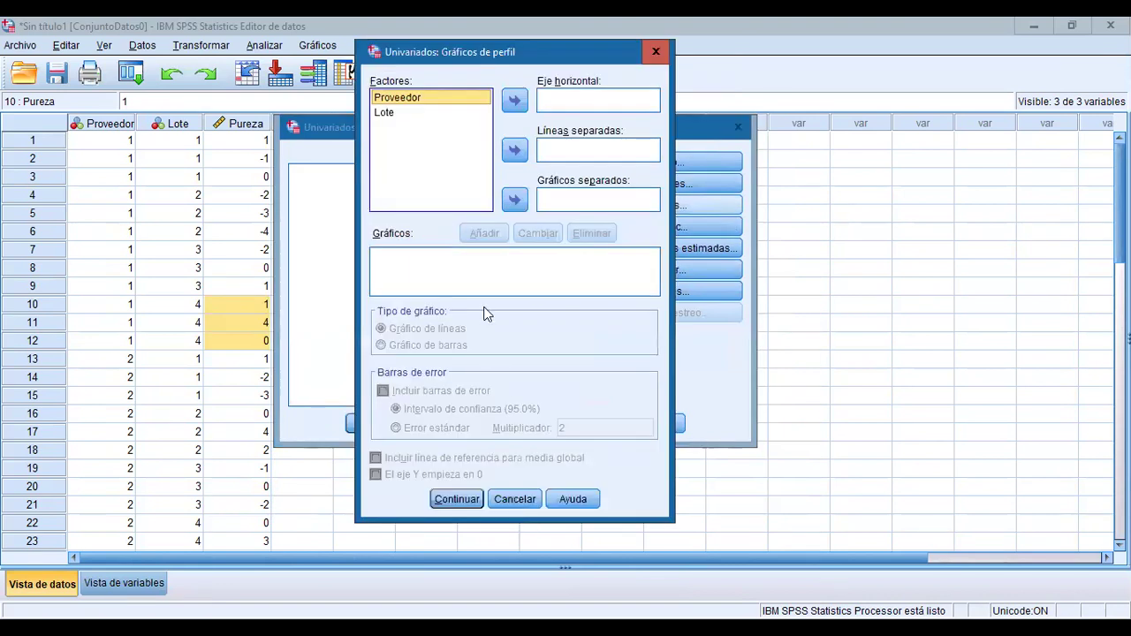
click(518, 501)
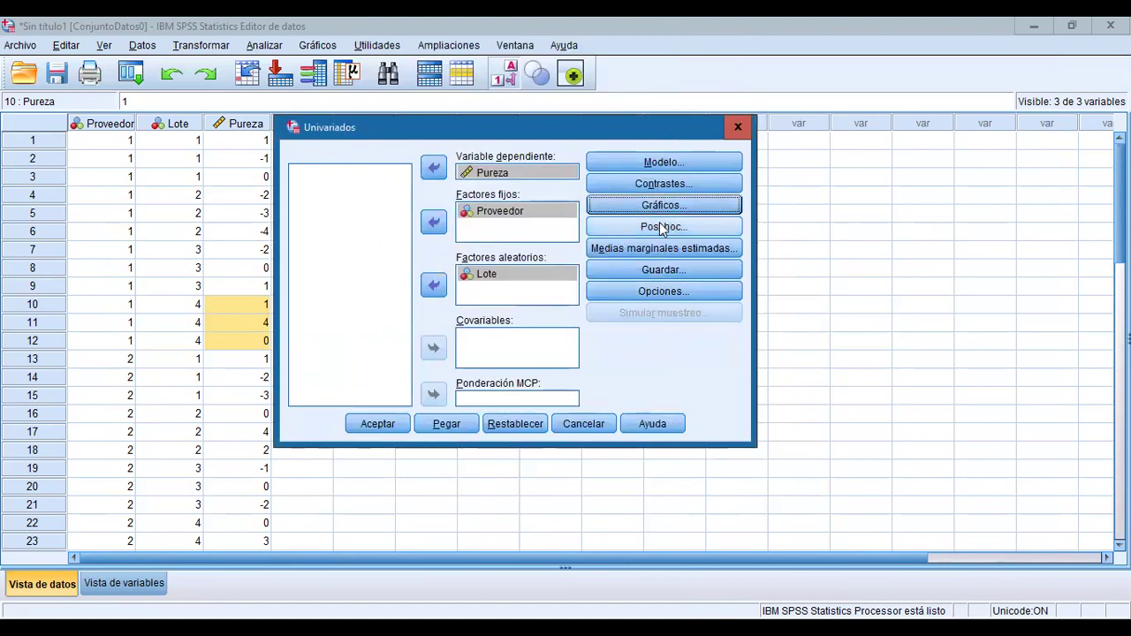
click(664, 184)
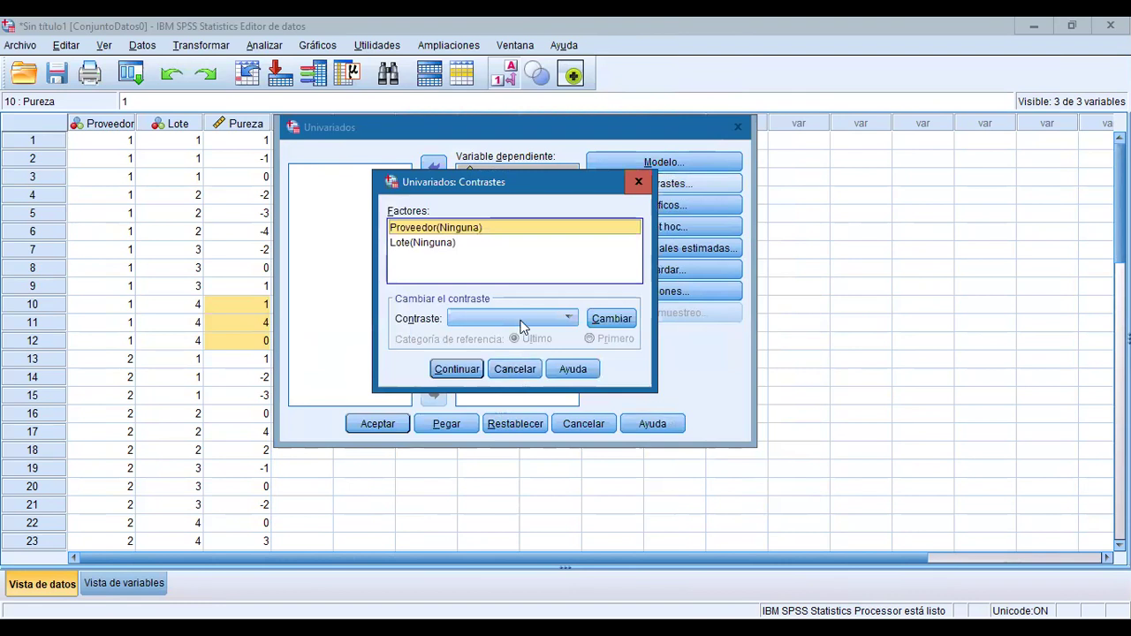
click(520, 320)
click(521, 325)
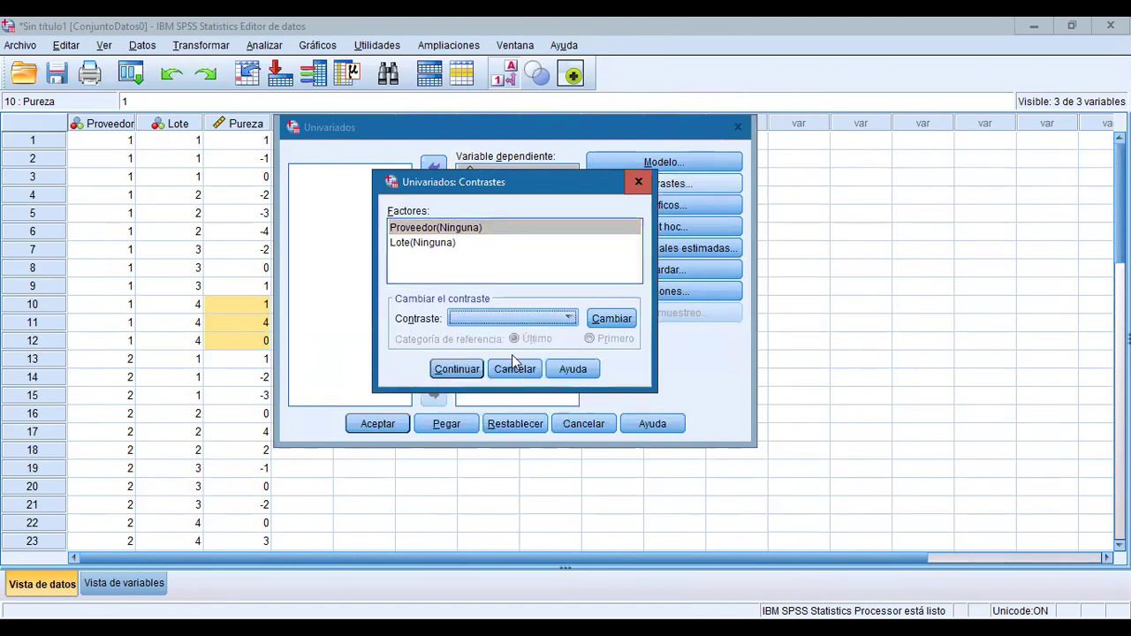
click(519, 372)
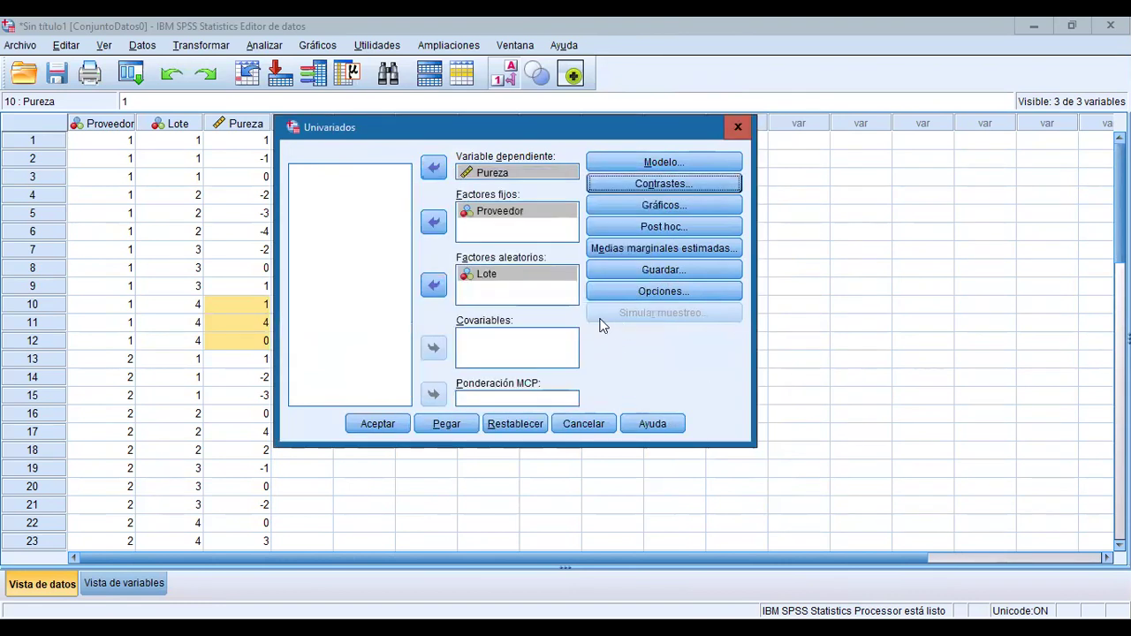
Enable the residual plot and homogeneity tests in the univariate options, keep the .05 significance level, and run the analysis.
click(644, 294)
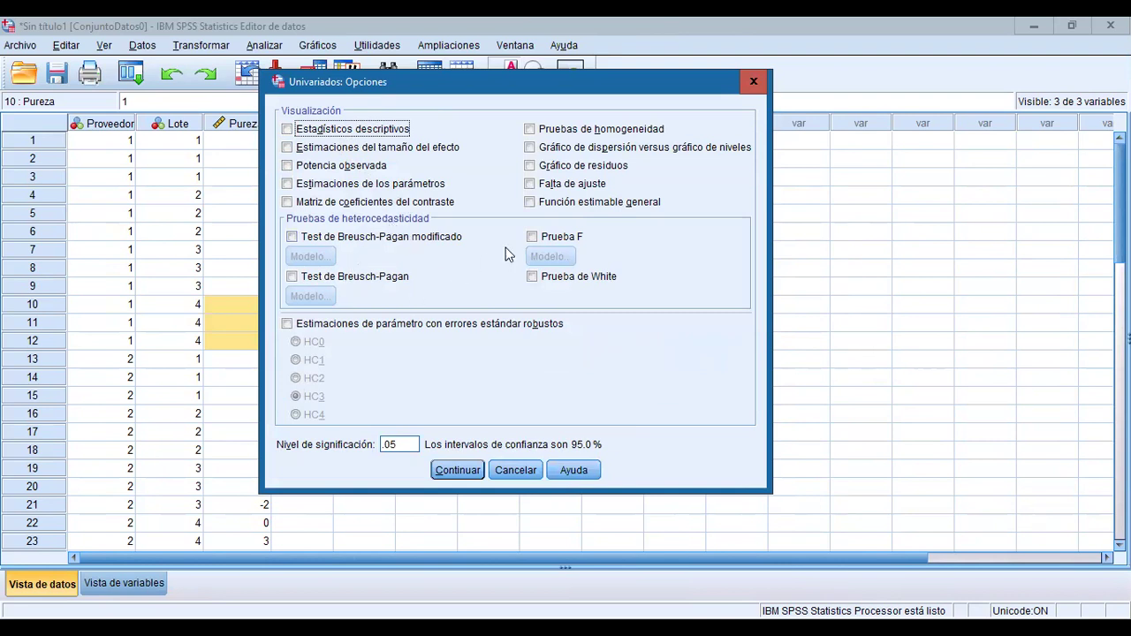
click(570, 167)
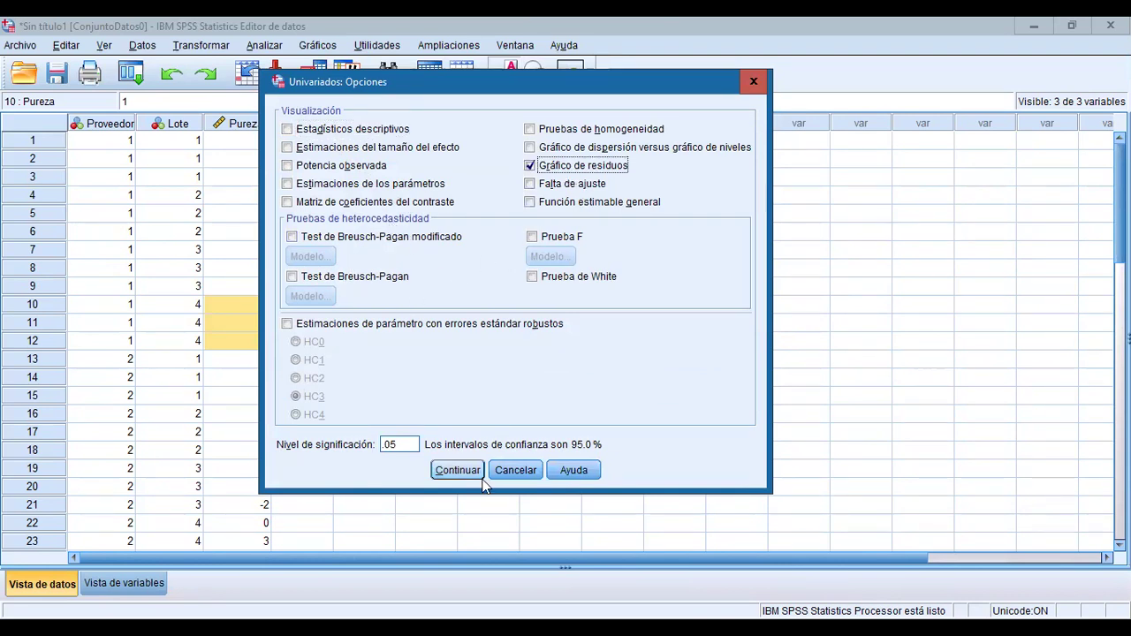
click(570, 131)
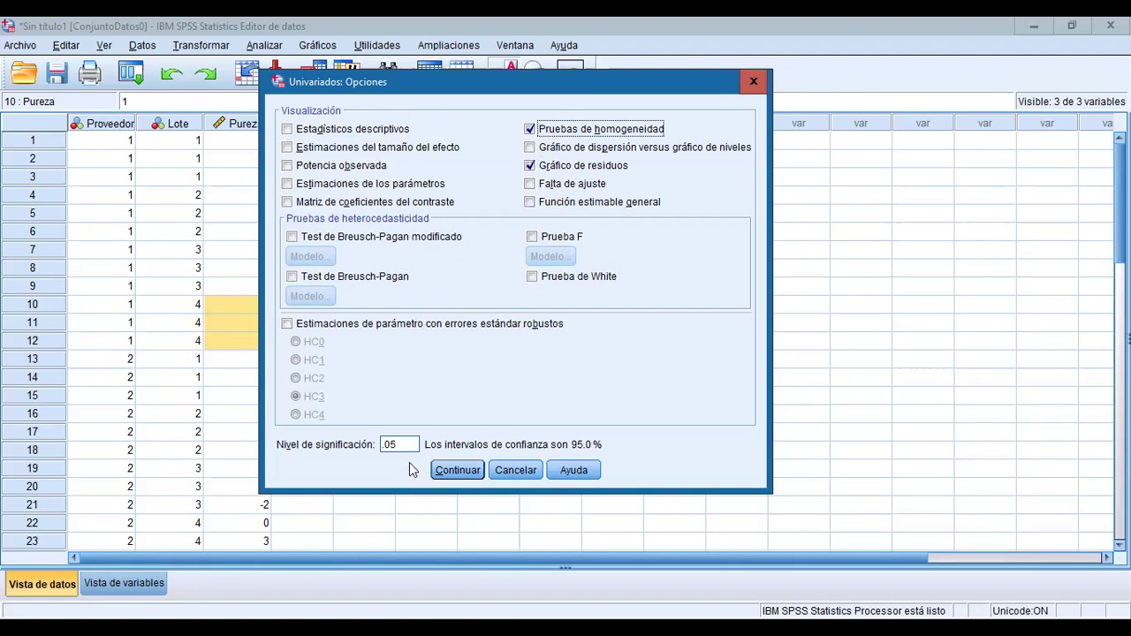
click(459, 471)
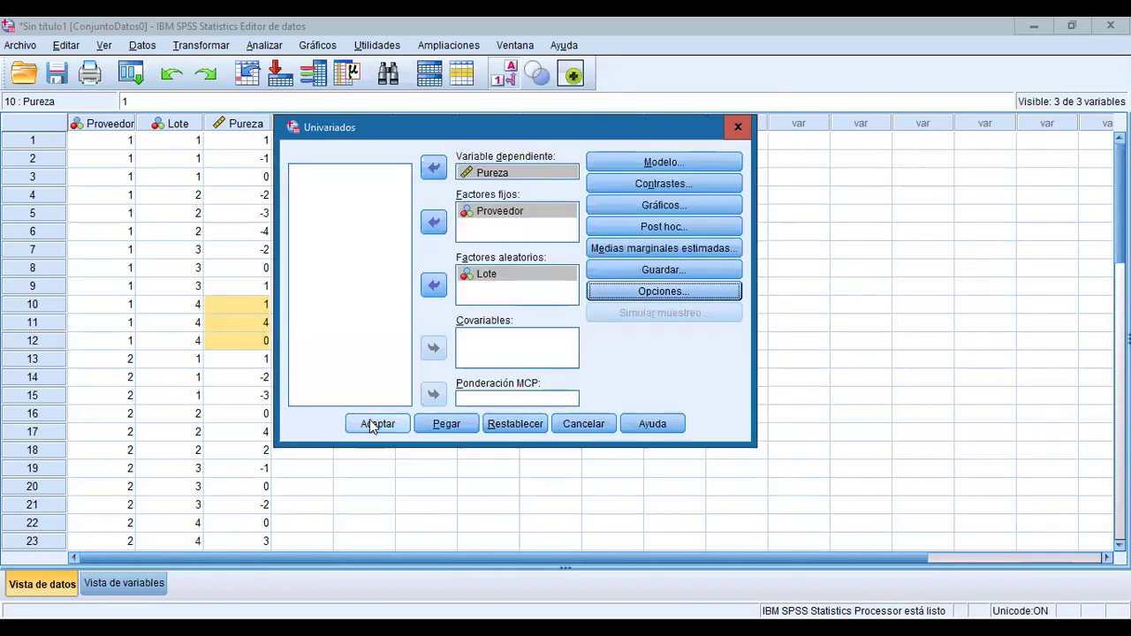
click(372, 426)
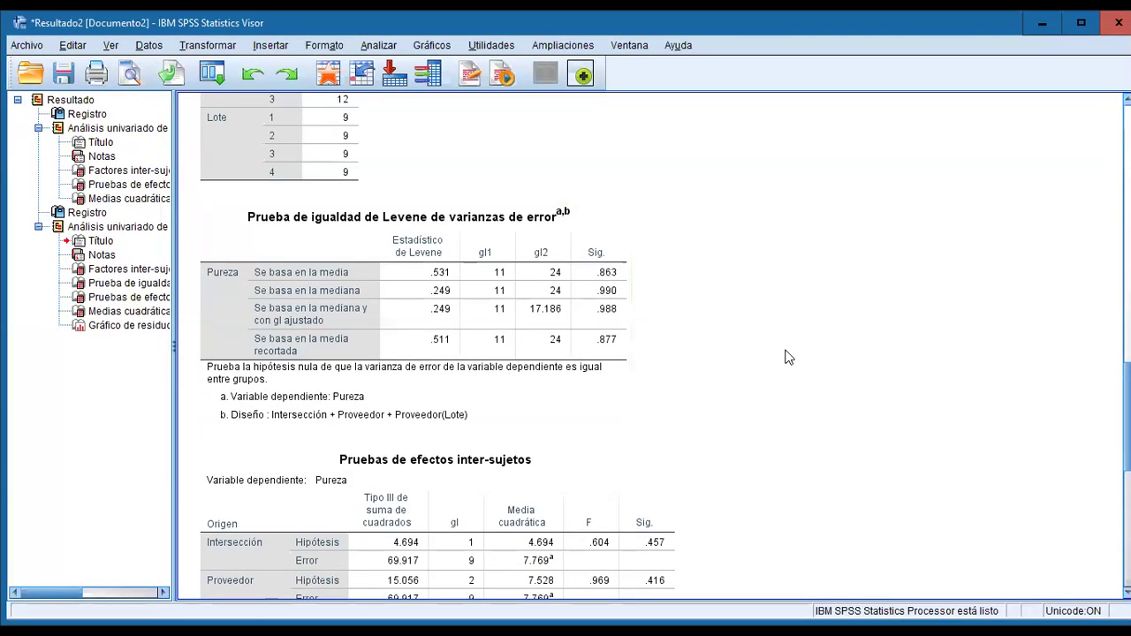
Examine the between-subjects factors and Levene's test of equality of error variances in the new output.
scroll(599, 356, up, 10)
scroll(583, 386, down, 6)
scroll(584, 387, down, 2)
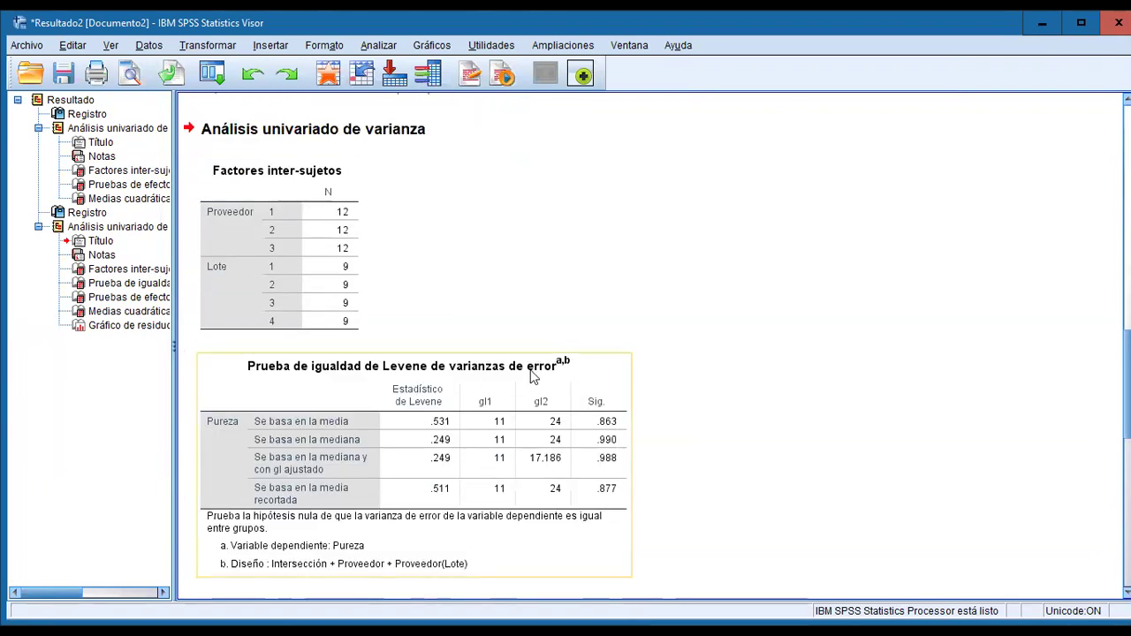
scroll(529, 380, down, 5)
click(446, 250)
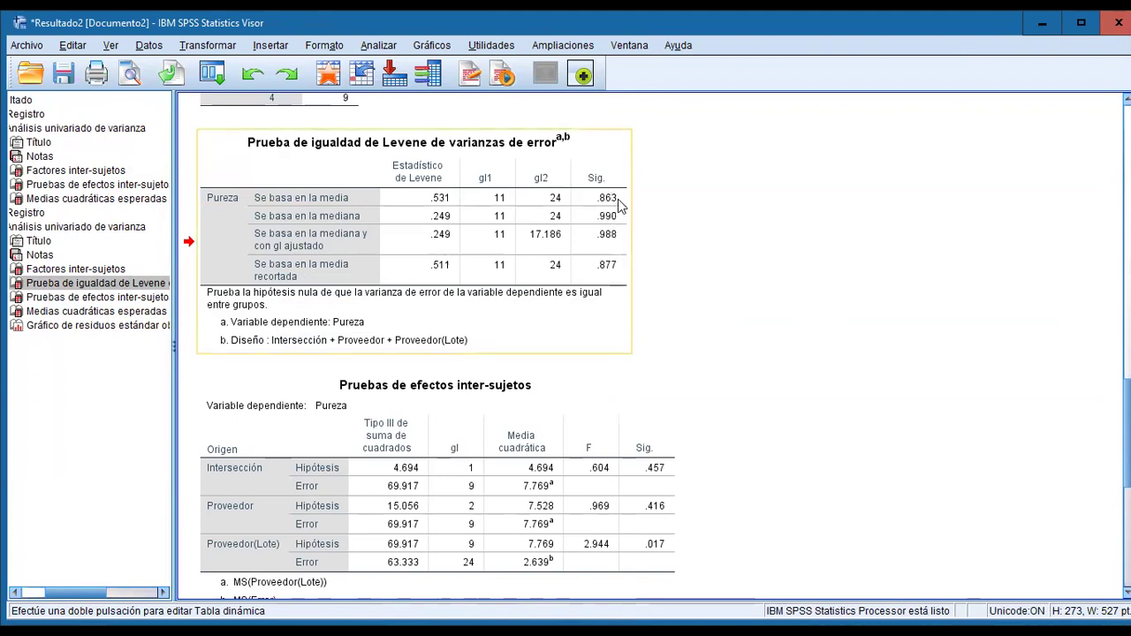
Examine the between-subjects effects table, highlighting the significance, F and mean square values for Proveedor and Proveedor(Lote).
scroll(619, 303, down, 5)
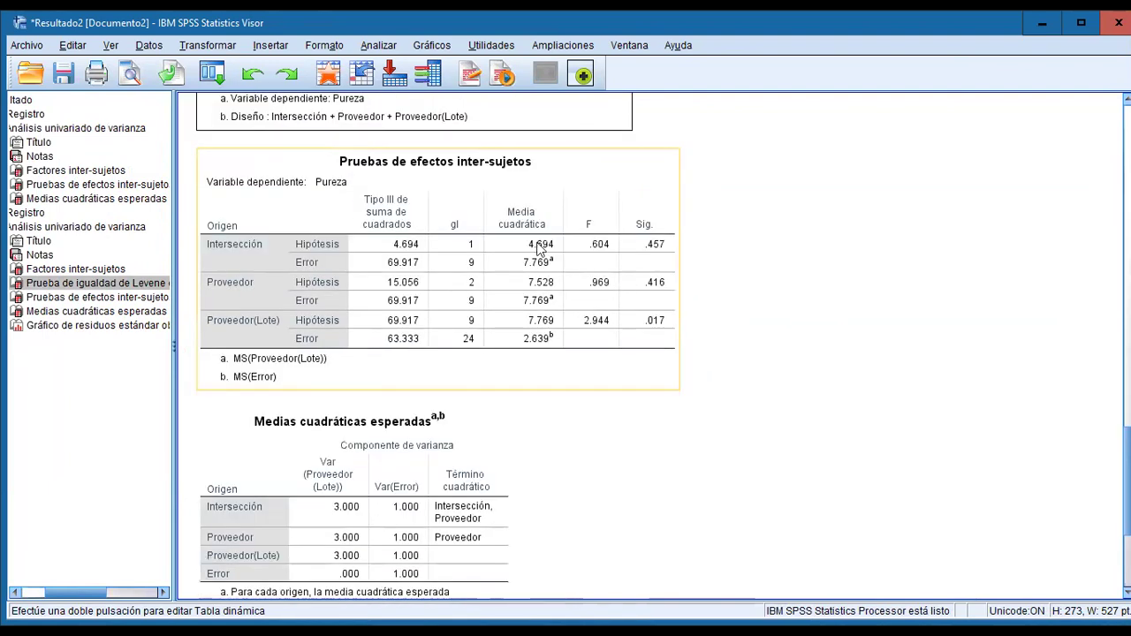
click(590, 183)
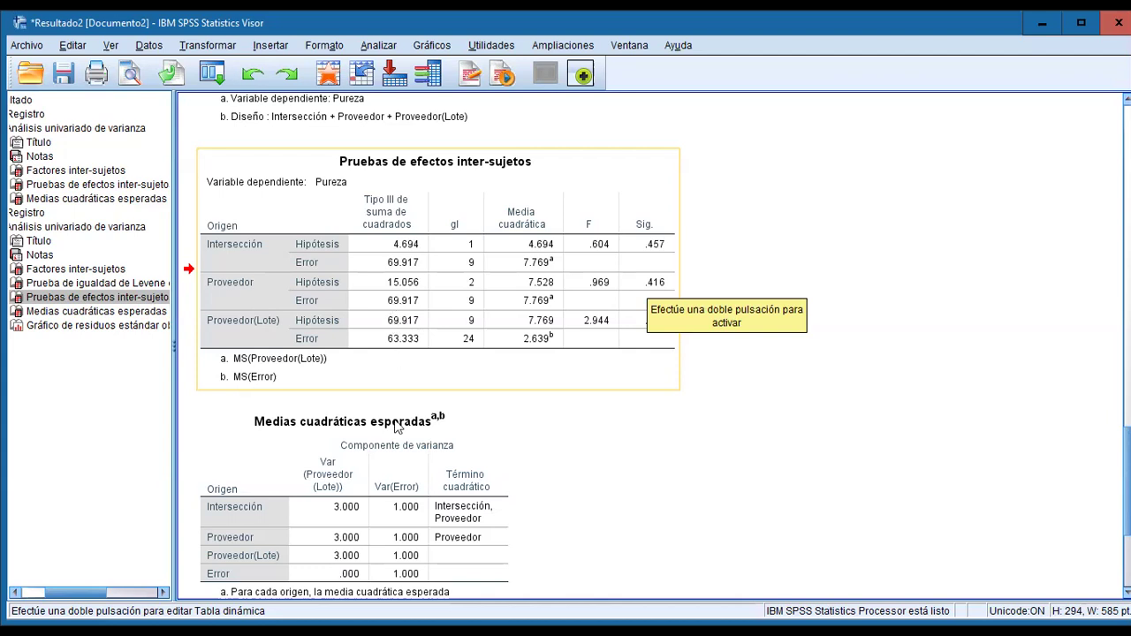
double_click(419, 301)
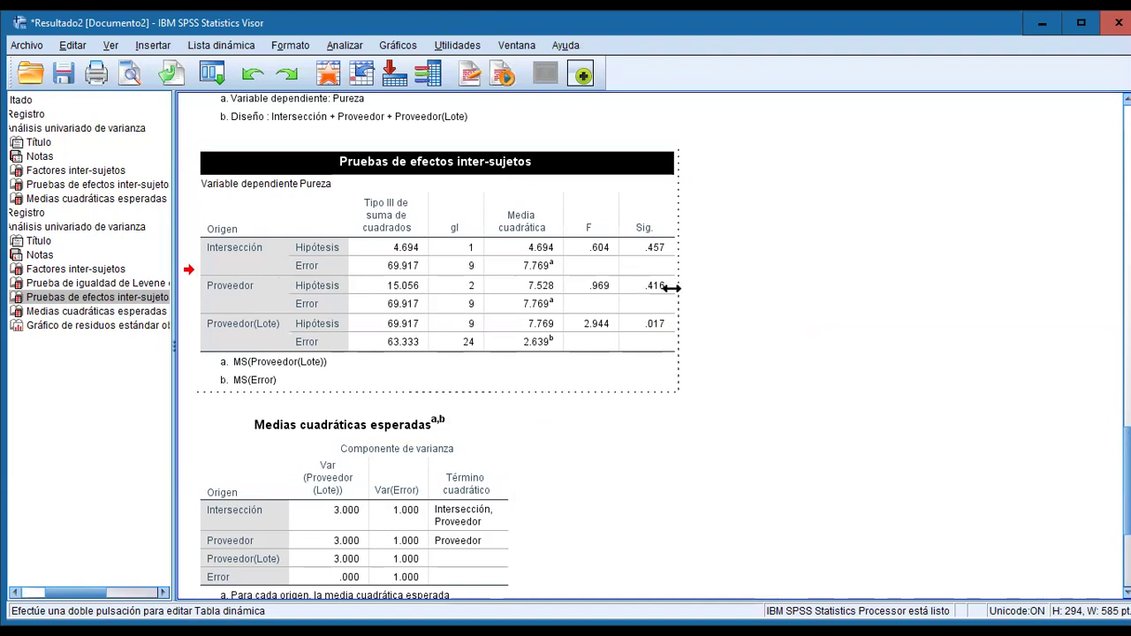
click(657, 288)
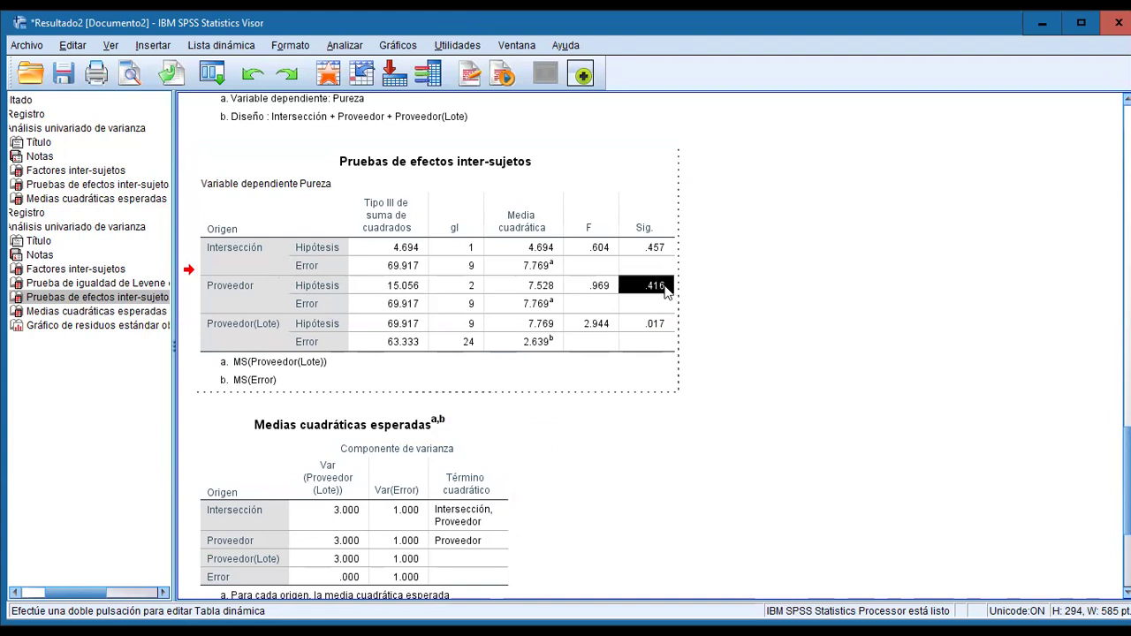
click(594, 289)
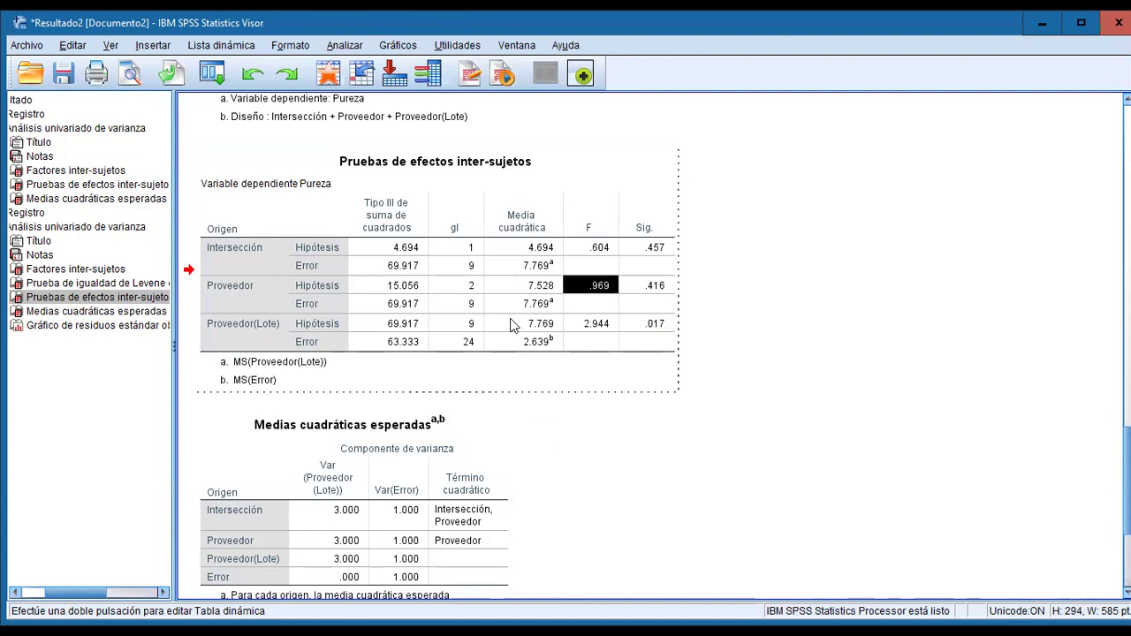
click(607, 327)
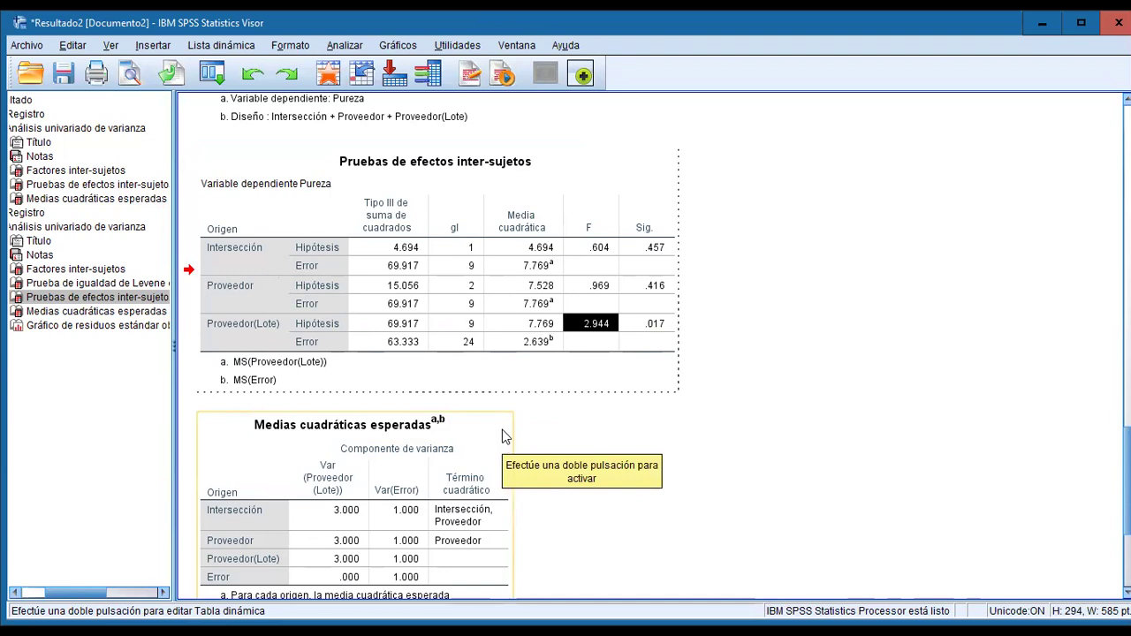
click(535, 340)
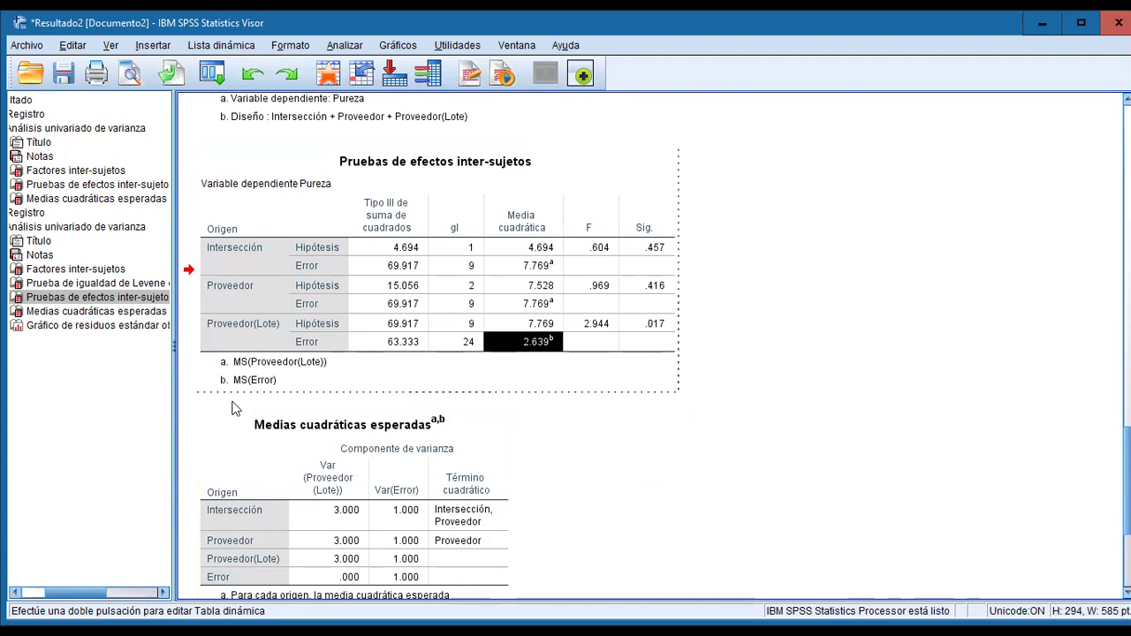
click(550, 325)
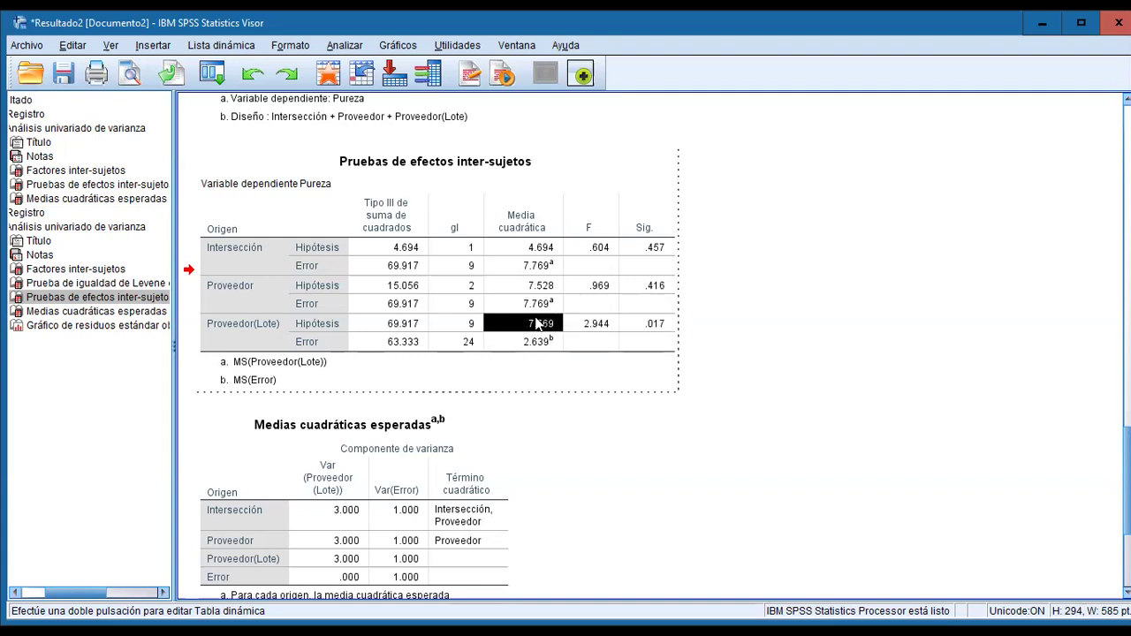
mouse_move(548, 339)
click(541, 286)
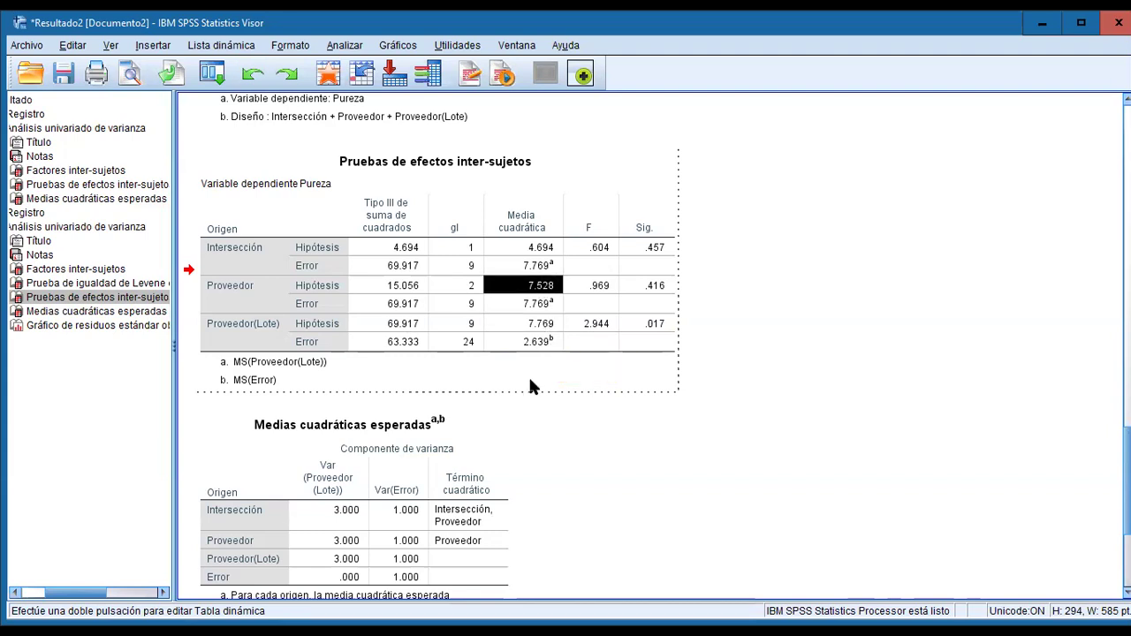
Examine the expected mean squares table and the matrix plot of observed, predicted and standardized residual values for Pureza.
scroll(405, 403, down, 3)
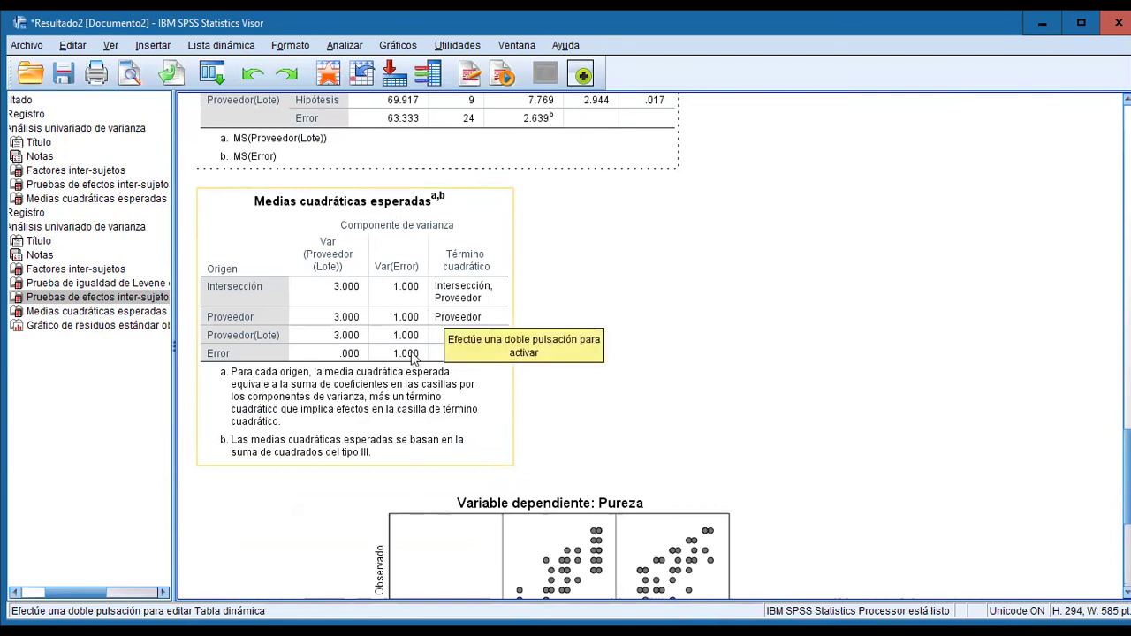
scroll(403, 366, down, 6)
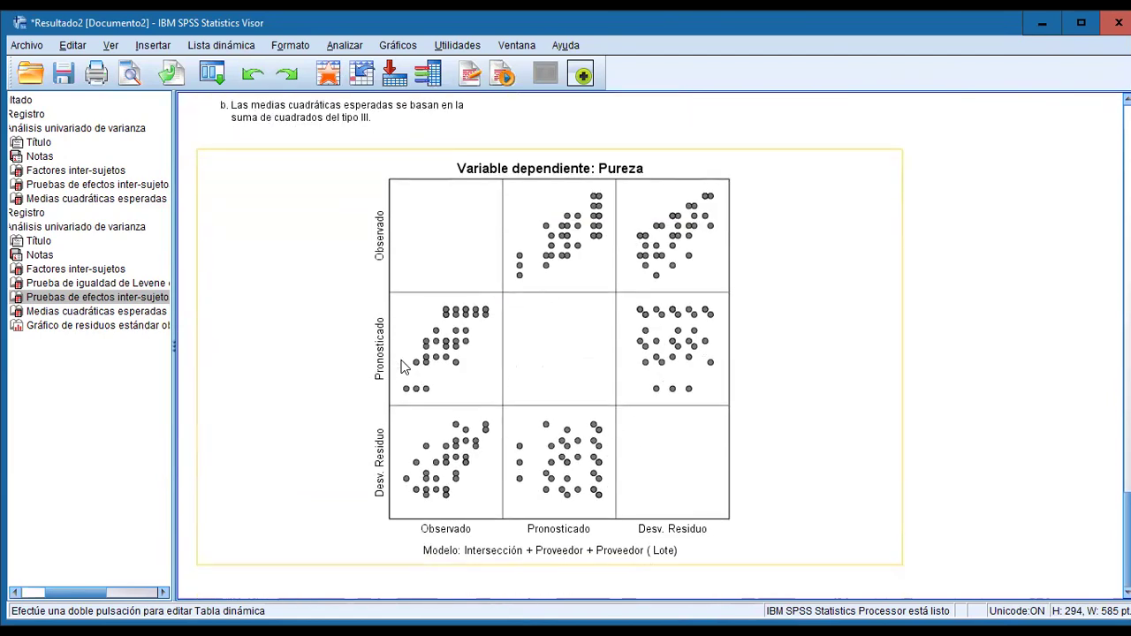
scroll(403, 366, up, 6)
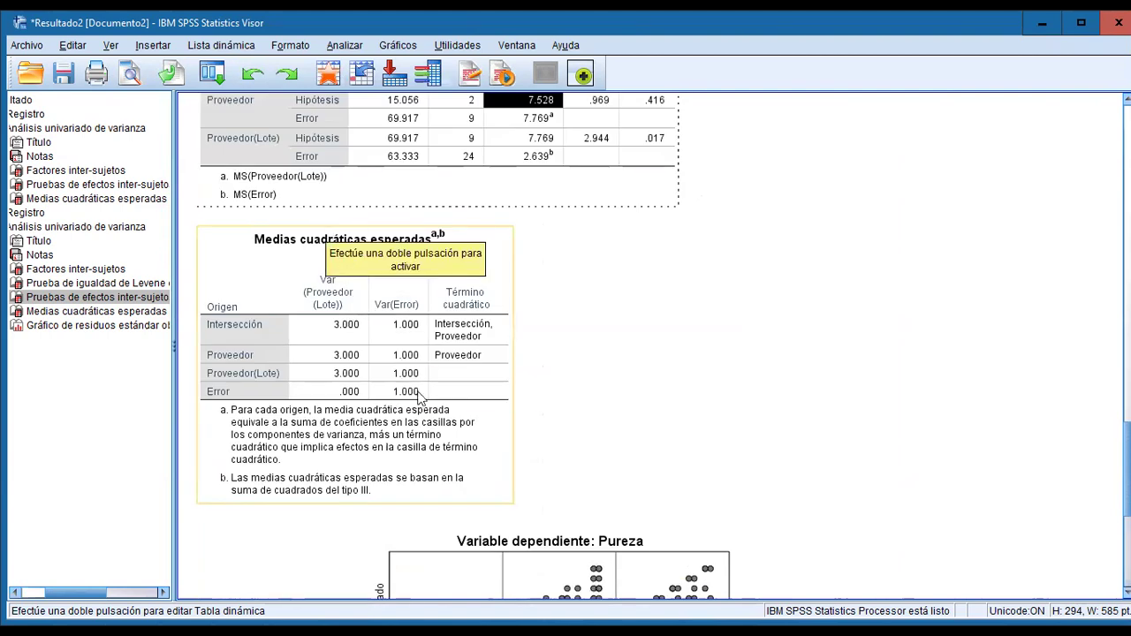
scroll(363, 345, down, 6)
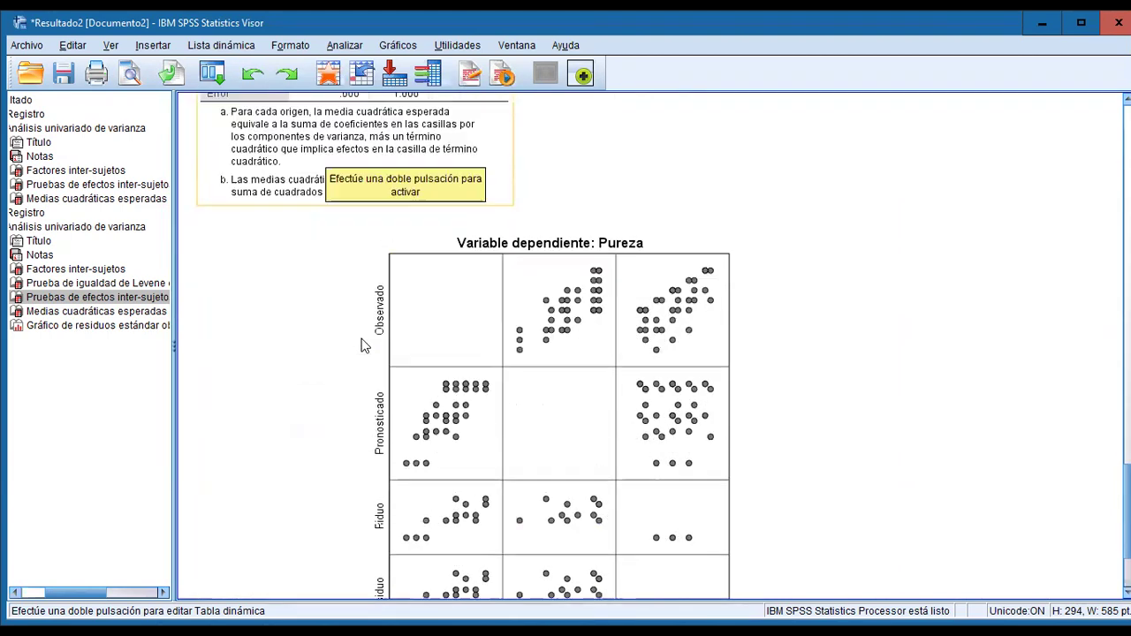
click(606, 320)
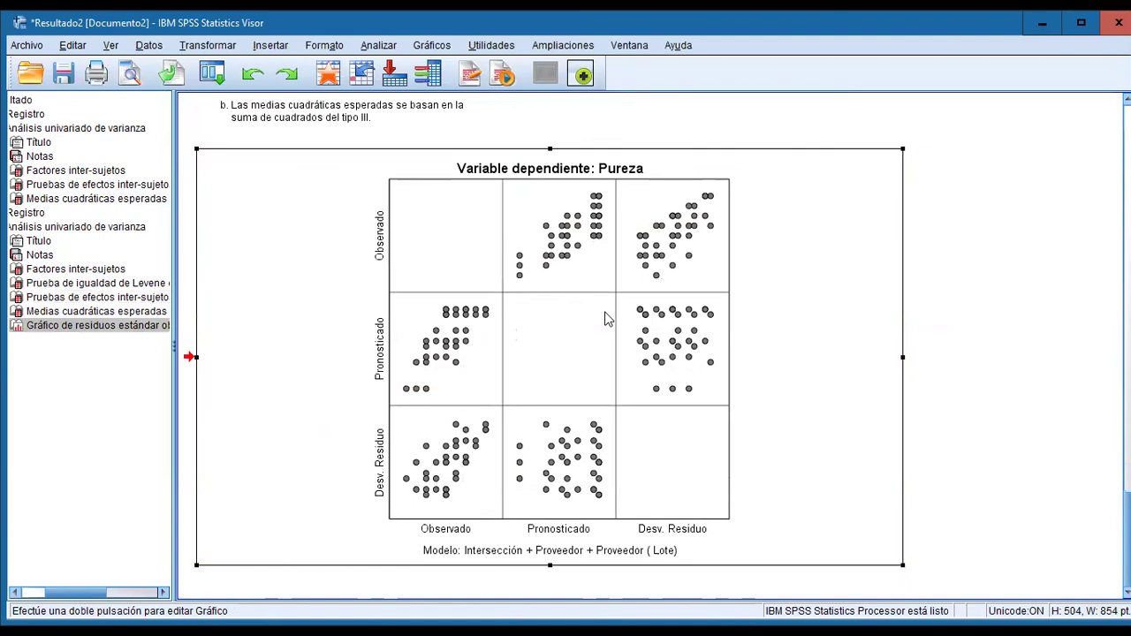
double_click(617, 331)
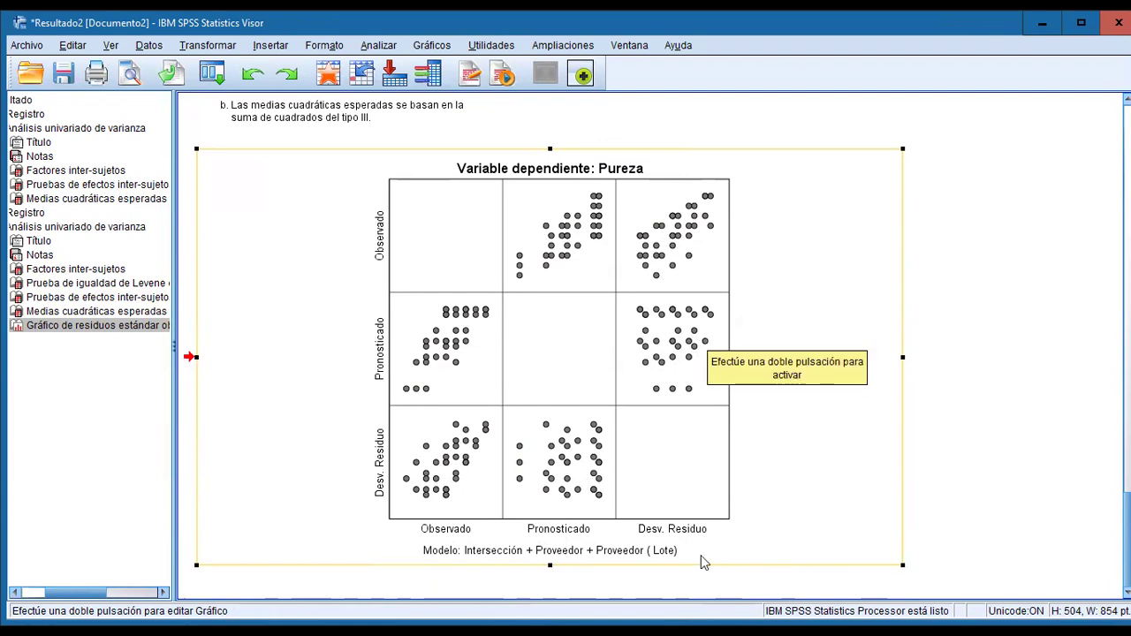
scroll(533, 423, up, 5)
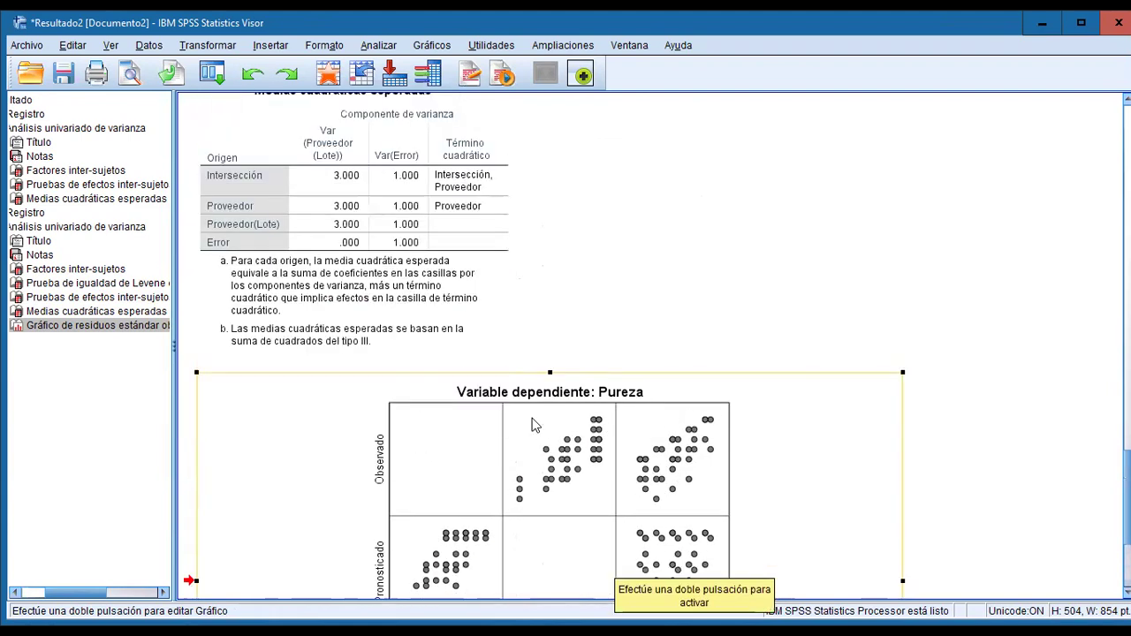
scroll(533, 423, down, 5)
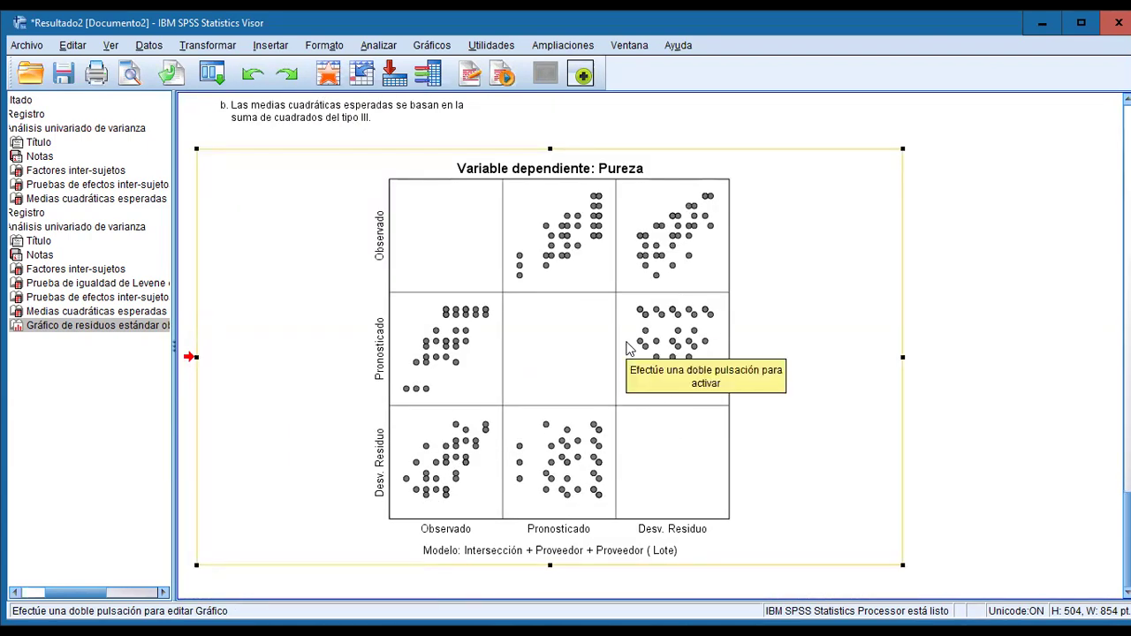
scroll(549, 394, up, 4)
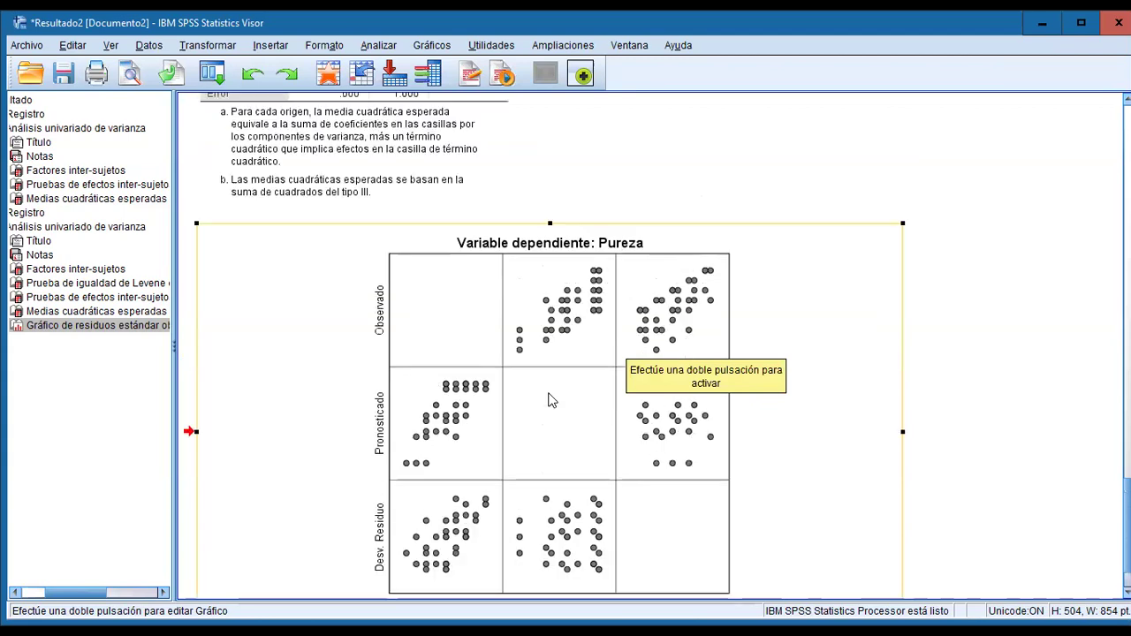
scroll(644, 470, down, 4)
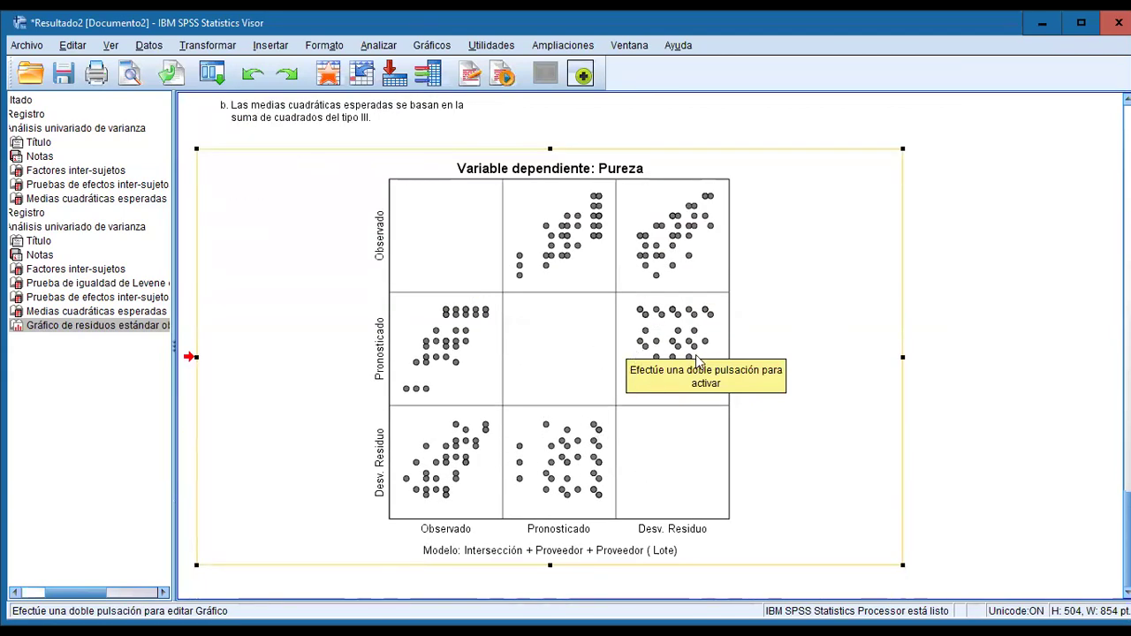
scroll(670, 380, up, 8)
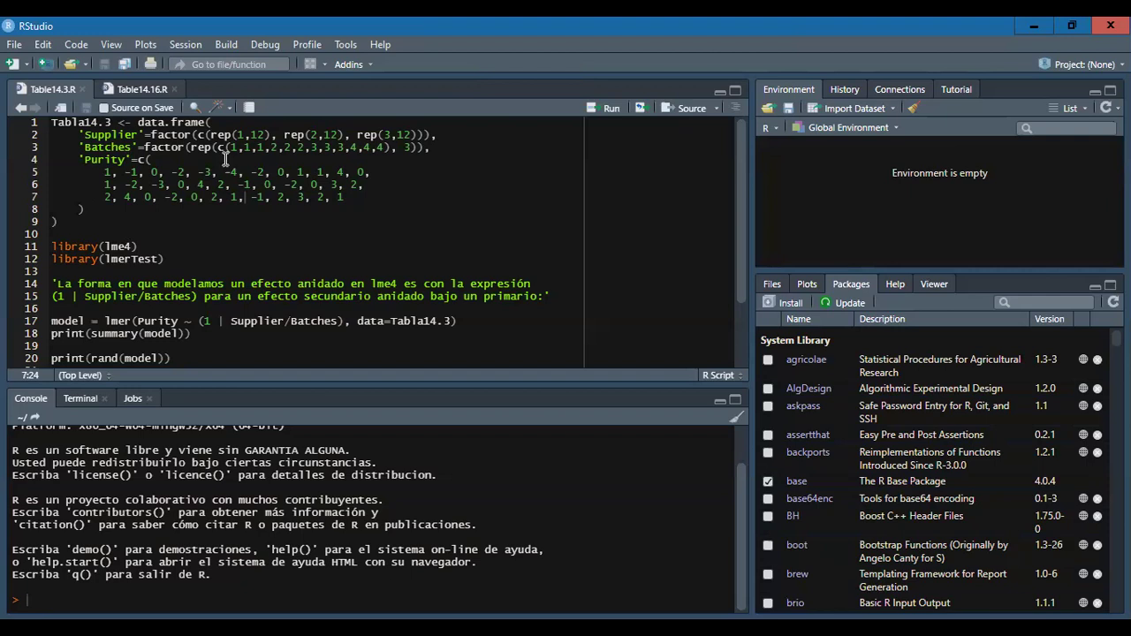
Switch to RStudio and review the Tabla14.3 data frame definition in Table14.3.R, with its Supplier, Batches and Purity variables.
click(51, 122)
drag(130, 126, 363, 198)
click(146, 134)
click(51, 123)
click(97, 146)
click(138, 159)
click(124, 135)
double_click(109, 136)
drag(85, 147, 352, 199)
click(87, 161)
click(106, 173)
click(335, 221)
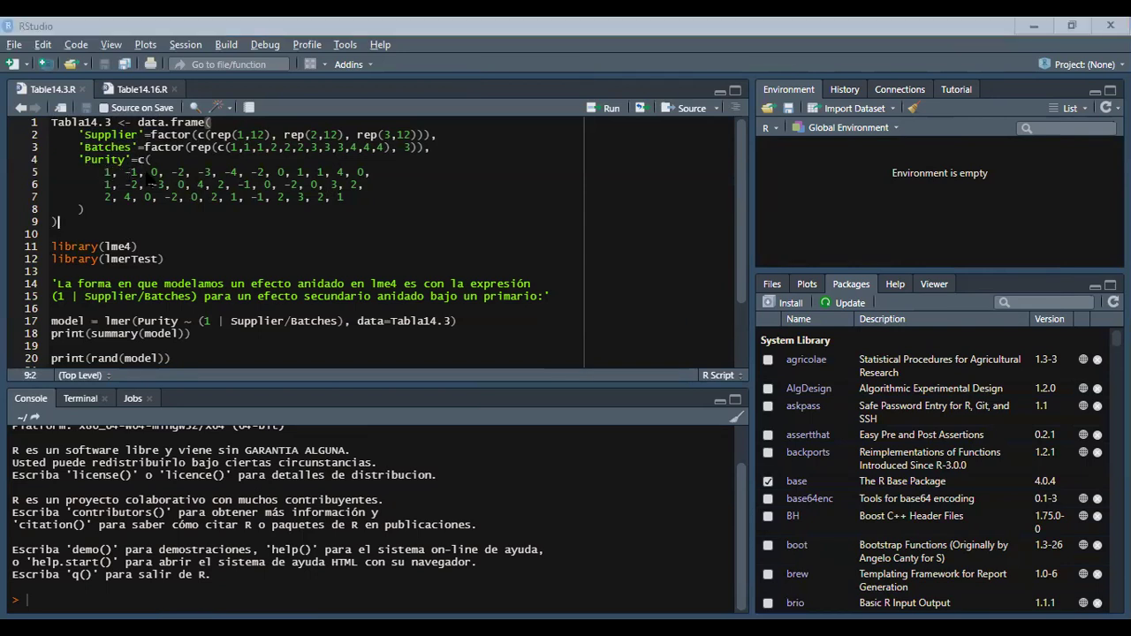
Examine how the Supplier factor repeats each level 12 times and match each level to its row of Purity values.
click(155, 135)
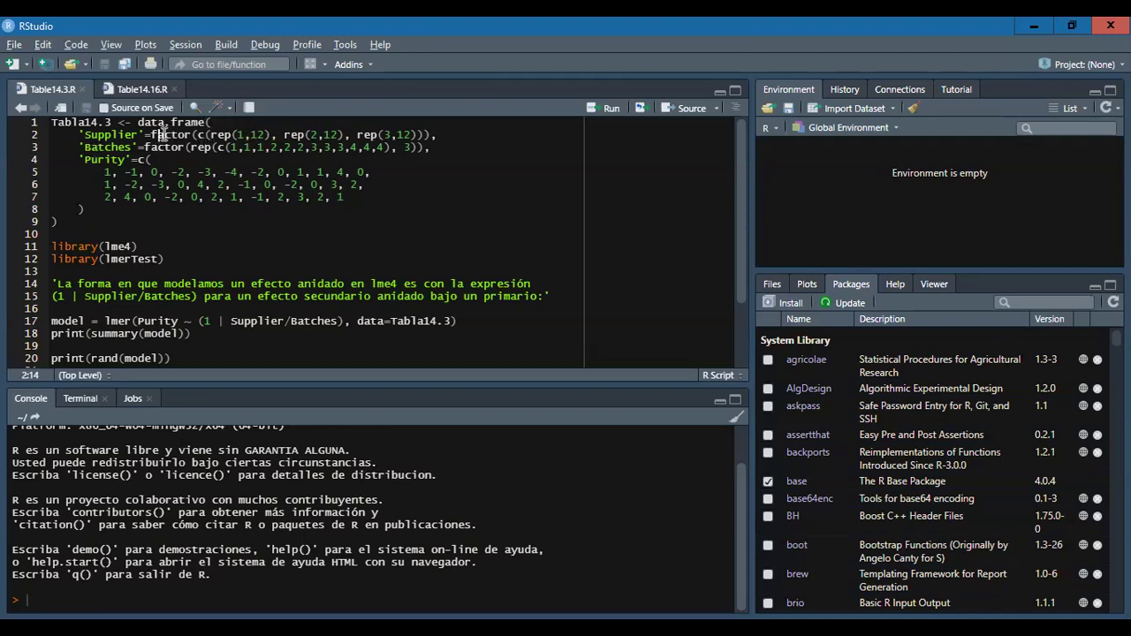
drag(150, 135, 252, 135)
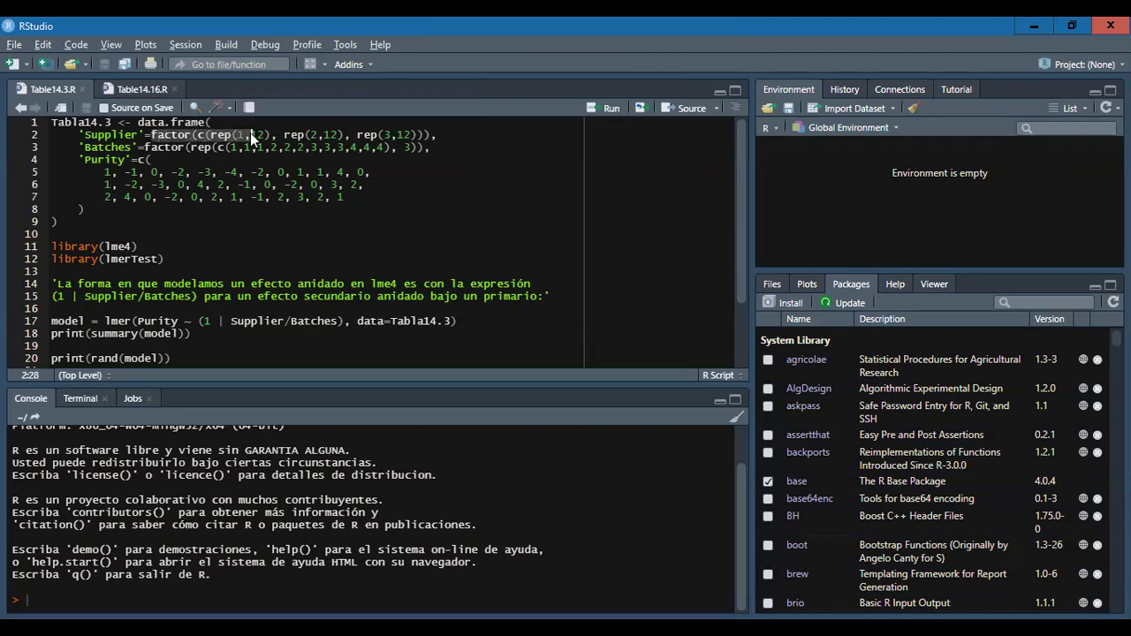
click(251, 135)
click(310, 135)
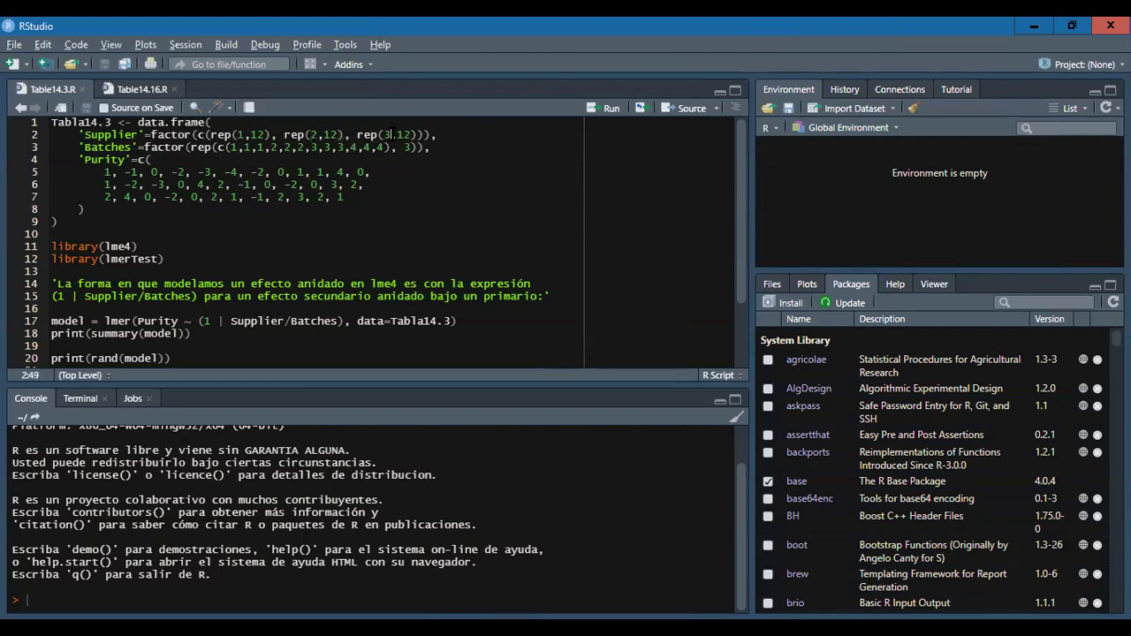
double_click(257, 135)
drag(105, 171, 139, 173)
key(shift+End)
key(shift+Home)
key(Down)
key(shift+End)
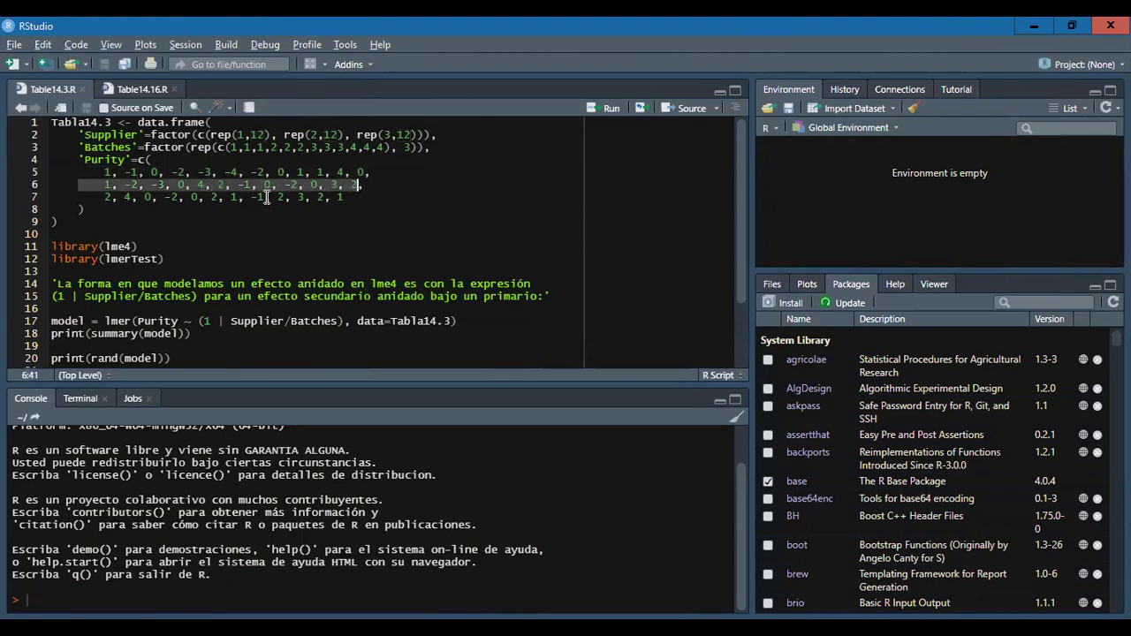
key(Down)
key(Home)
key(shift+End)
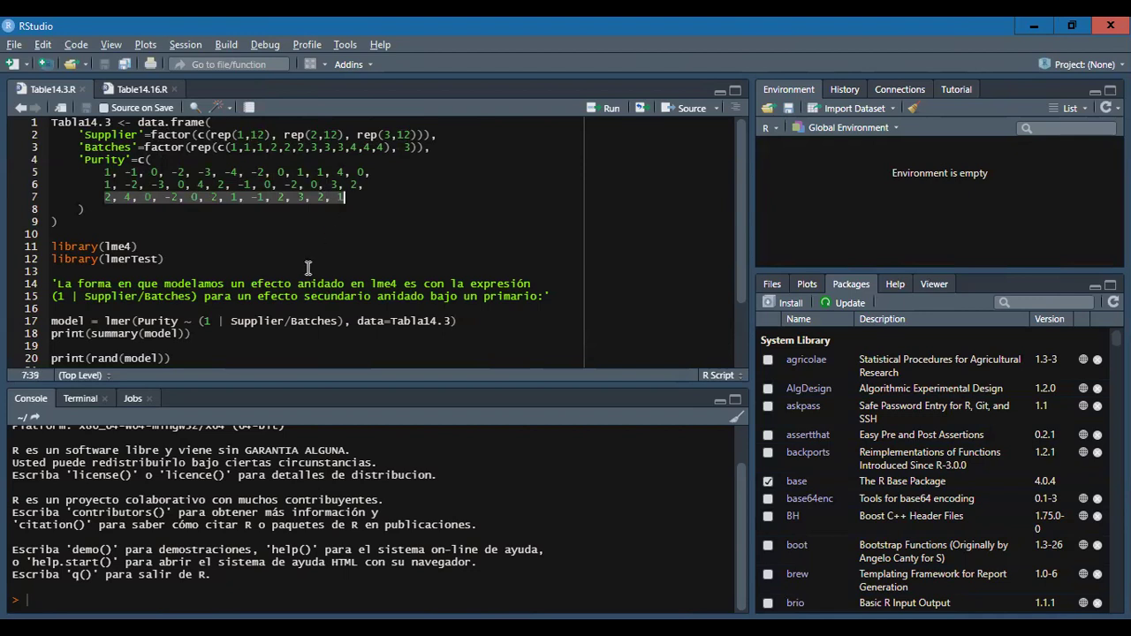
Examine the Batches factor's repeated level pattern and match each batch to its group of three Purity values in the first row.
click(226, 135)
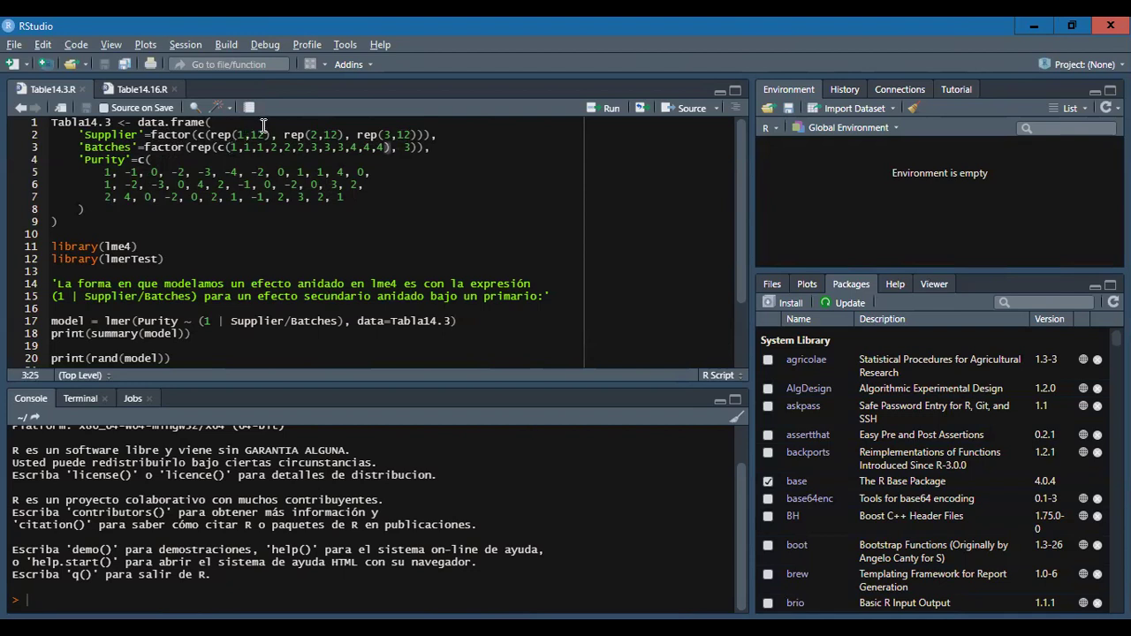
click(236, 135)
drag(231, 147, 383, 147)
click(352, 147)
click(410, 148)
click(216, 149)
key(Left)
key(Left)
drag(106, 168, 157, 168)
drag(173, 171, 292, 172)
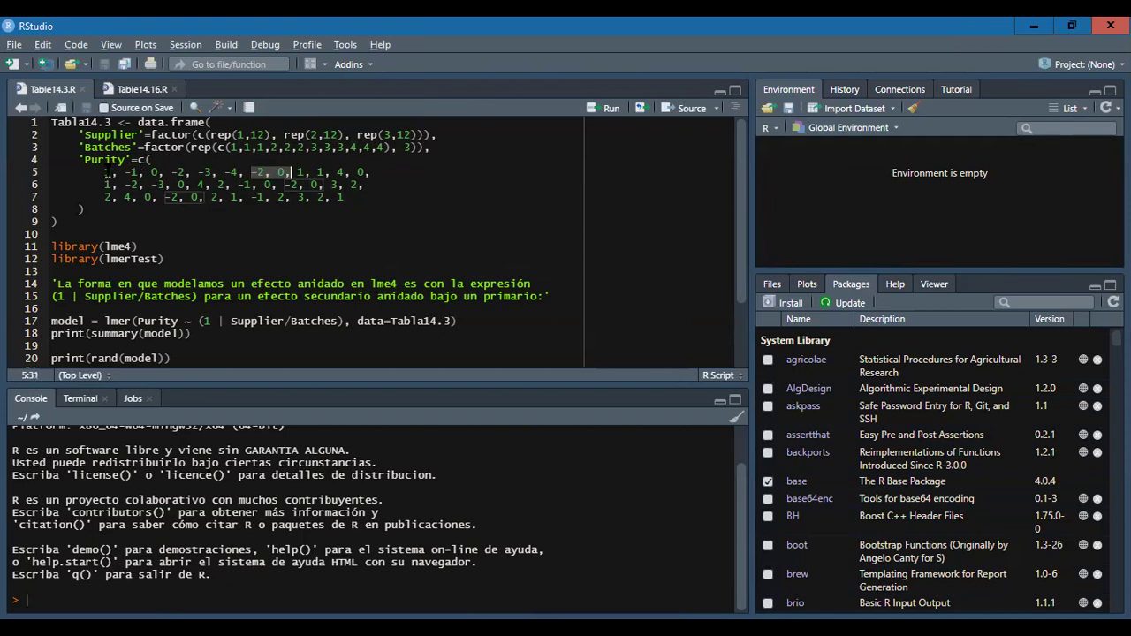
drag(78, 173, 234, 172)
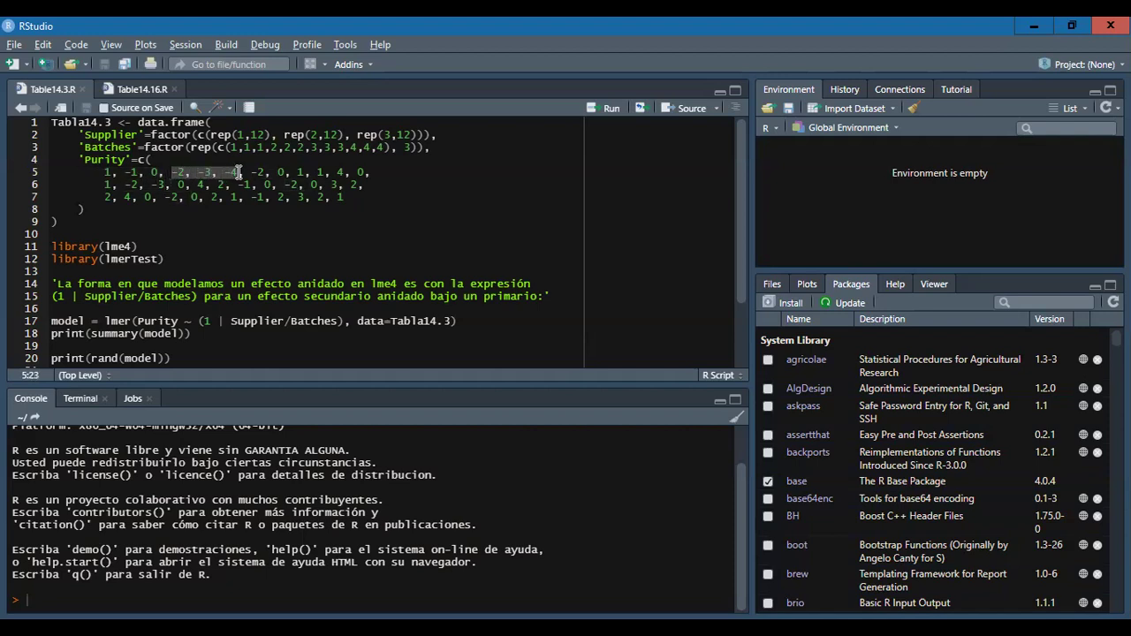
drag(273, 171, 364, 172)
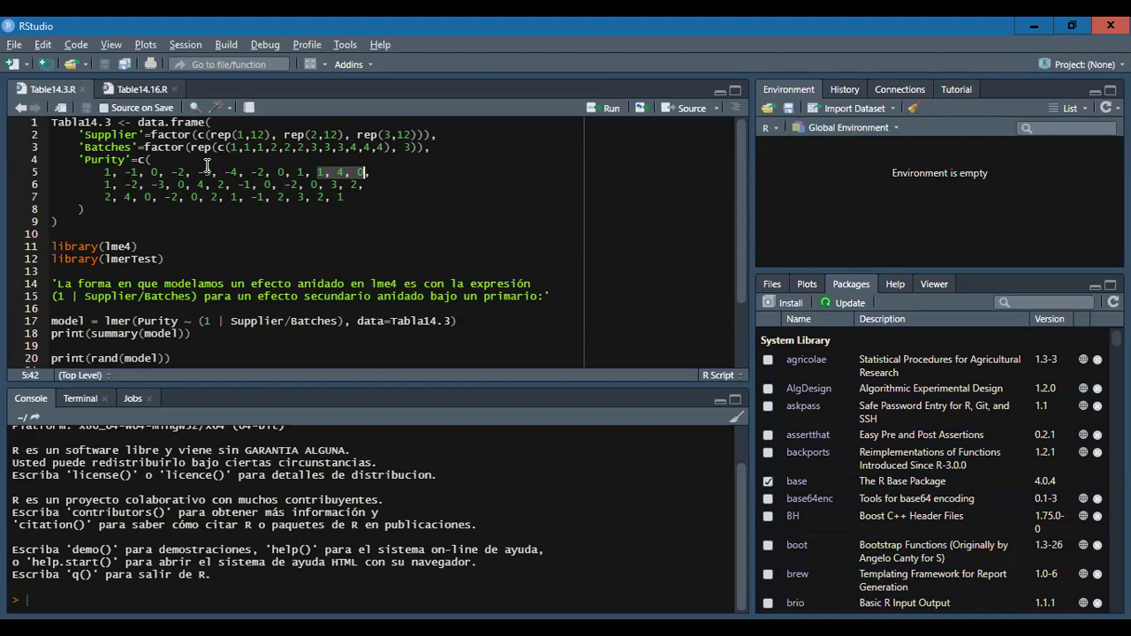
Run the data.frame block on lines 1 to 9 of the script to create Tabla14.3.
click(100, 246)
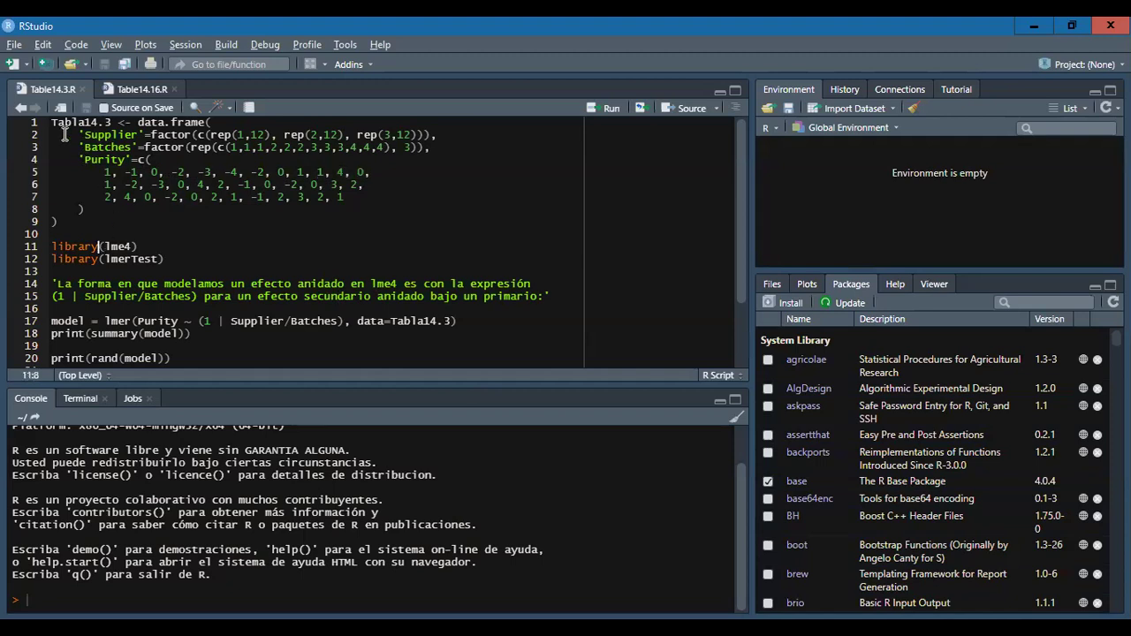
drag(51, 122, 58, 222)
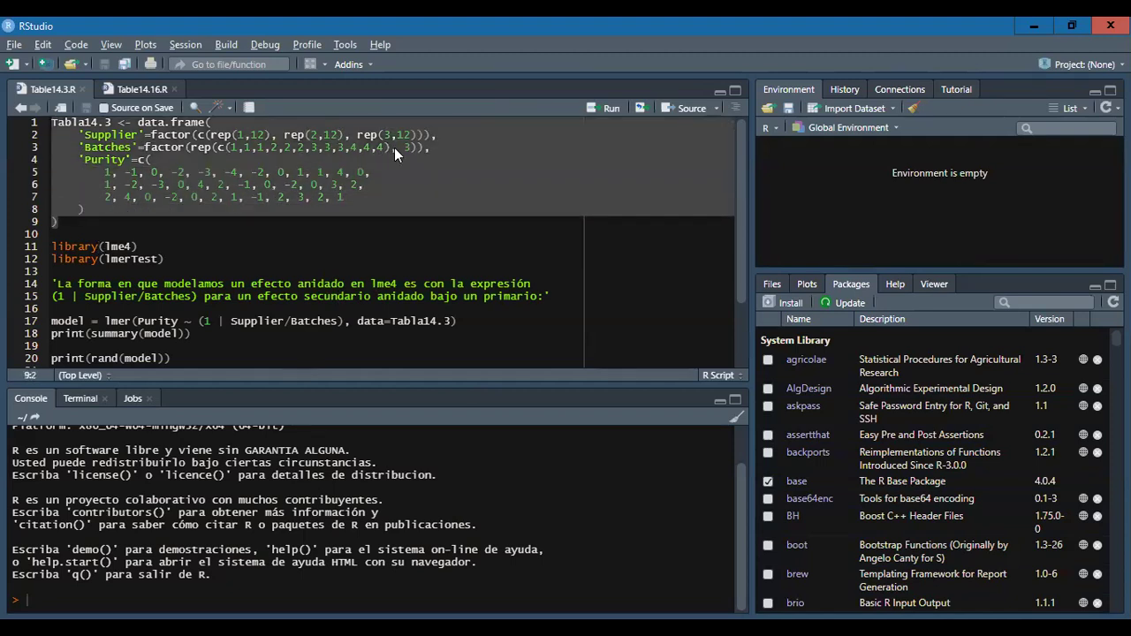
key(ctrl+Return)
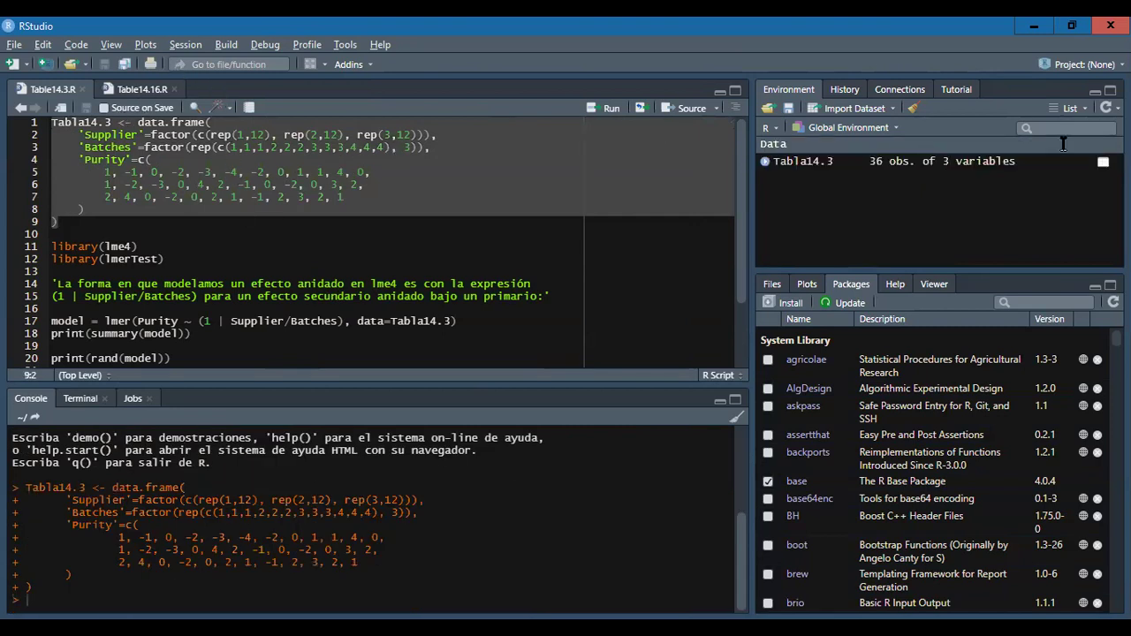
Open the Tabla14.3 data frame, review its Supplier, Batches and Purity rows, and close the data view.
double_click(909, 168)
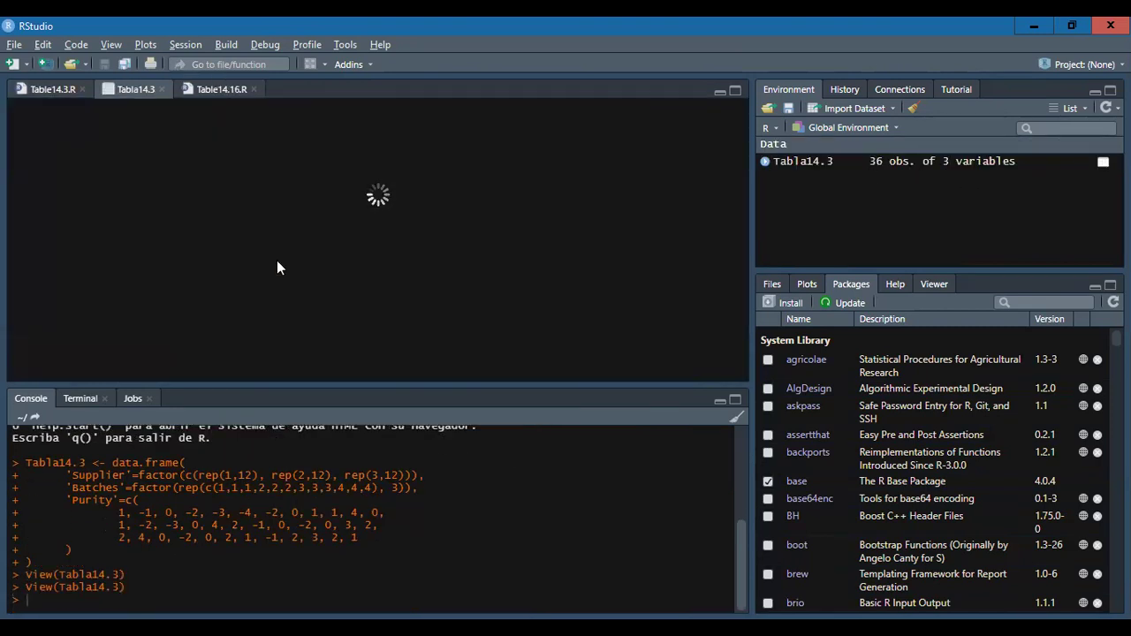
scroll(112, 193, down, 5)
scroll(115, 269, down, 3)
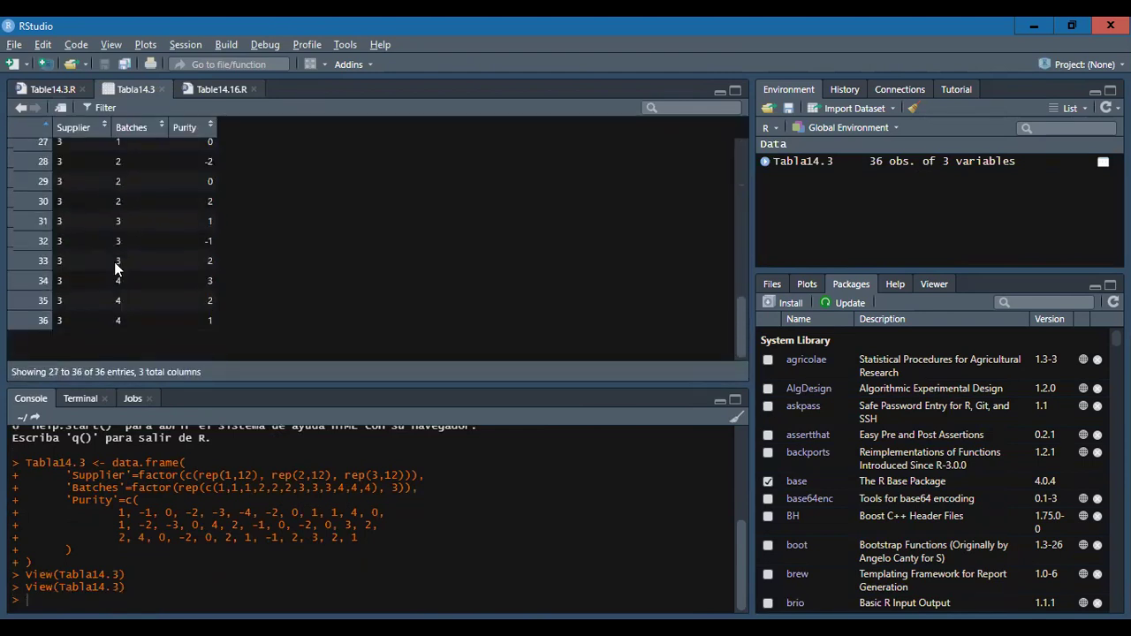
scroll(111, 301, up, 7)
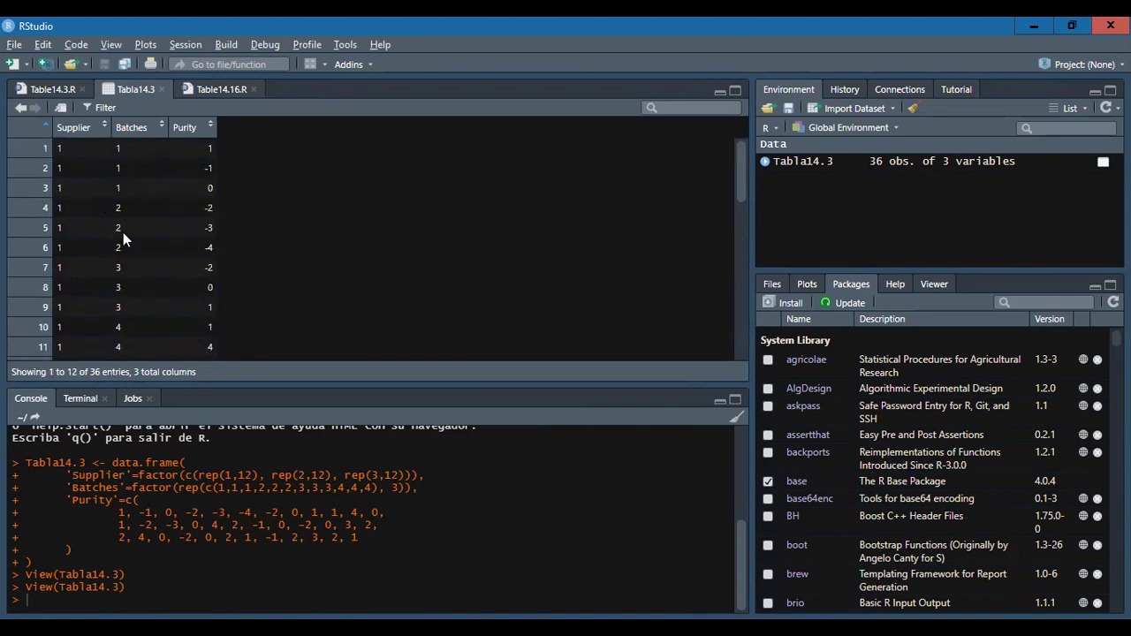
click(162, 89)
Load the lme4 and lmerTest libraries by running lines 11 and 12 of the script.
click(53, 246)
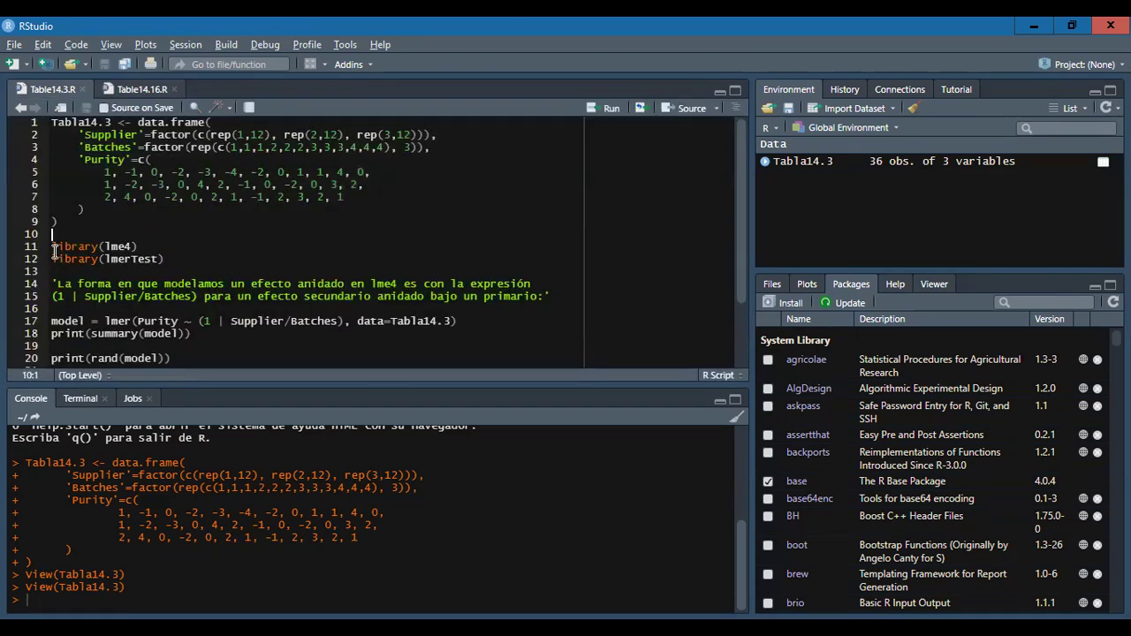
drag(53, 247, 182, 259)
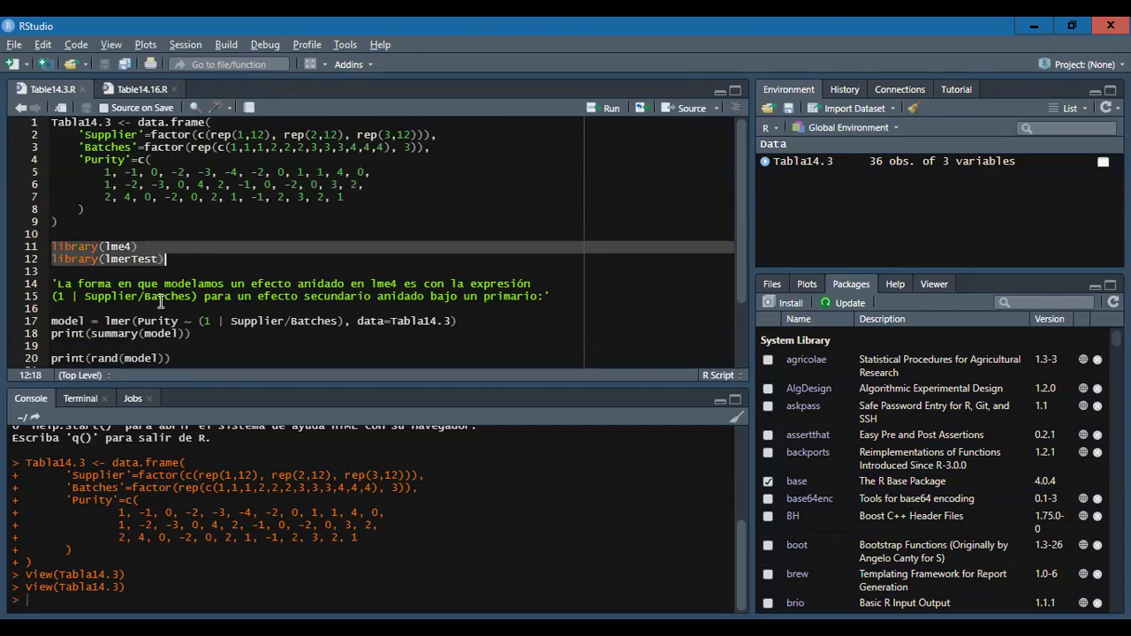
double_click(115, 248)
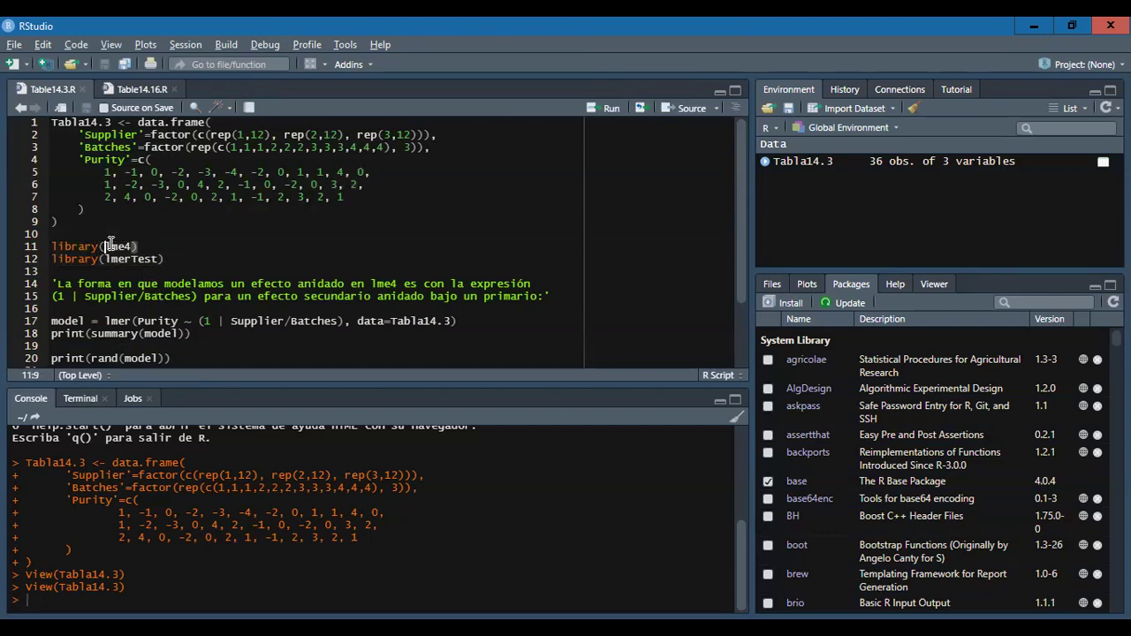
key(Right)
click(73, 259)
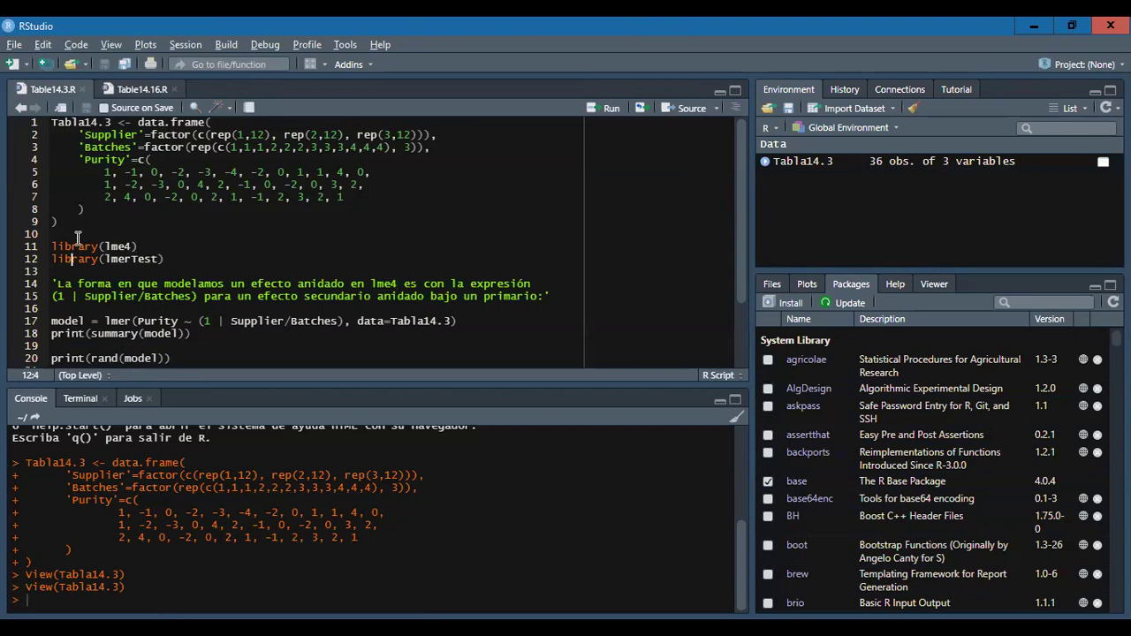
click(137, 247)
click(51, 249)
key(ctrl+Return)
key(ctrl+Return)
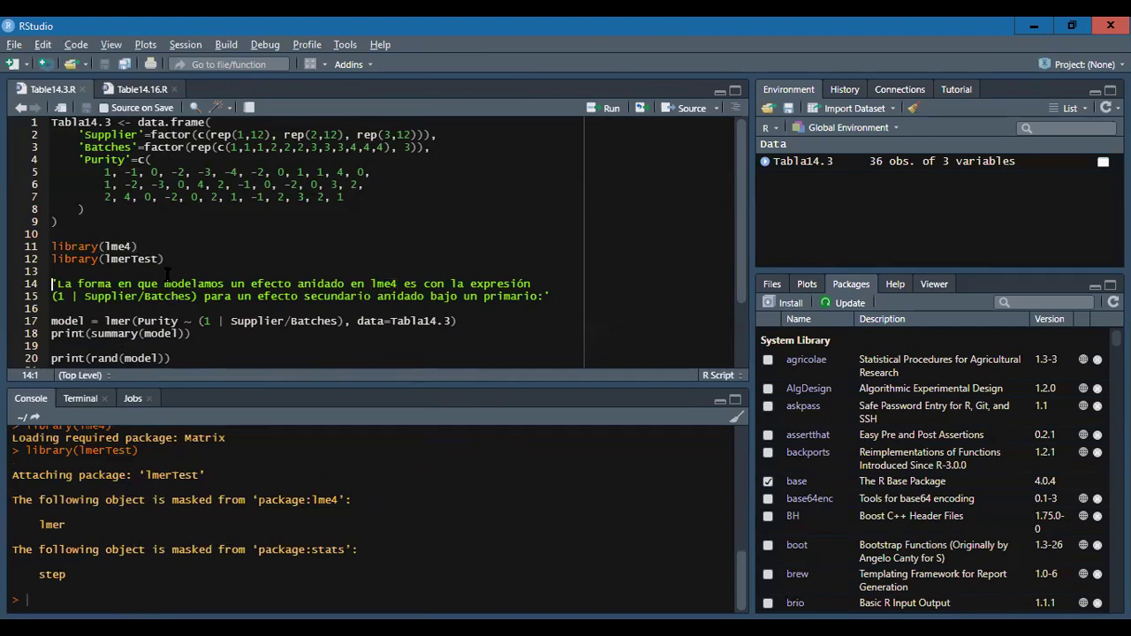
Read the script comment on modelling a nested effect in lme4 and compare it with the lmer model line.
scroll(252, 265, down, 3)
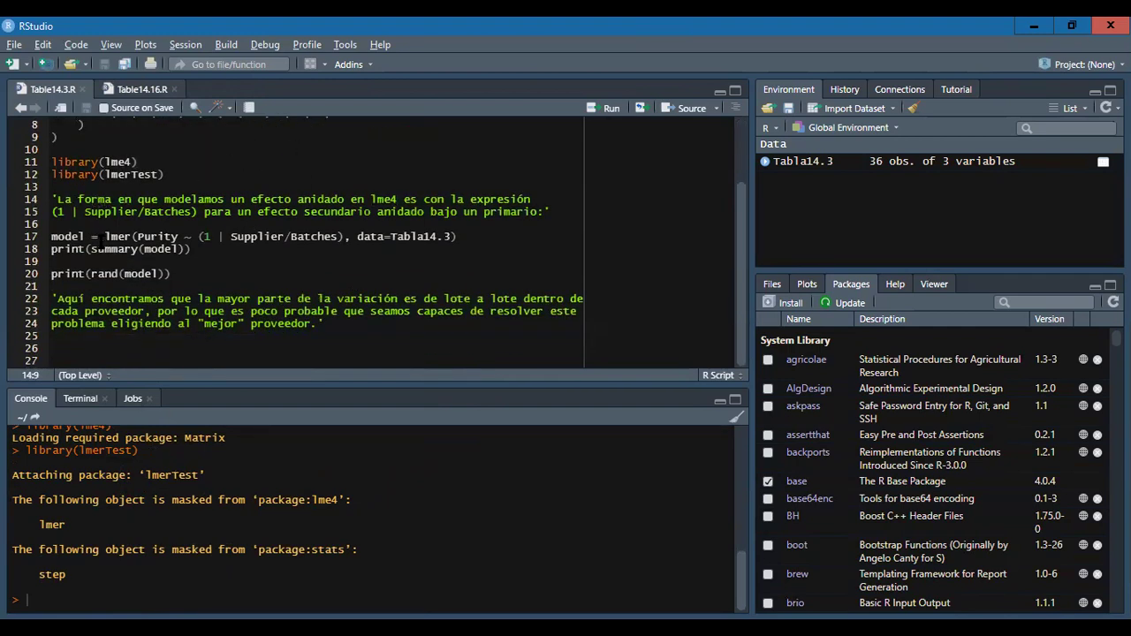
drag(230, 199, 346, 194)
click(191, 188)
click(395, 199)
click(118, 236)
drag(398, 199, 371, 199)
click(284, 212)
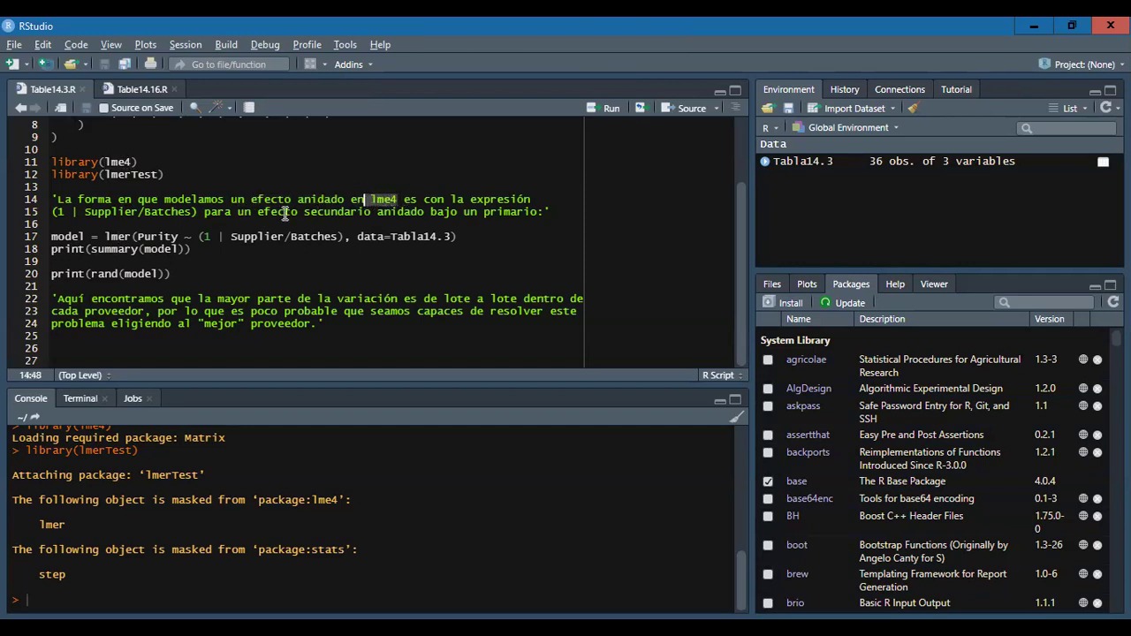
Highlight and examine the nested-effect expression 1 | Supplier/Batches in the comment on line 15.
click(59, 213)
key(shift+Right)
key(shift+Right)
key(shift+Right)
key(shift+Right)
key(shift+Right)
key(shift+Right)
key(shift+Right)
key(shift+Right)
key(shift+Right)
key(shift+Right)
key(shift+Right)
key(shift+Right)
key(shift+Right)
key(shift+Right)
key(shift+Right)
key(shift+Right)
key(shift+Right)
key(shift+Right)
key(shift+Right)
key(shift+Left)
click(70, 214)
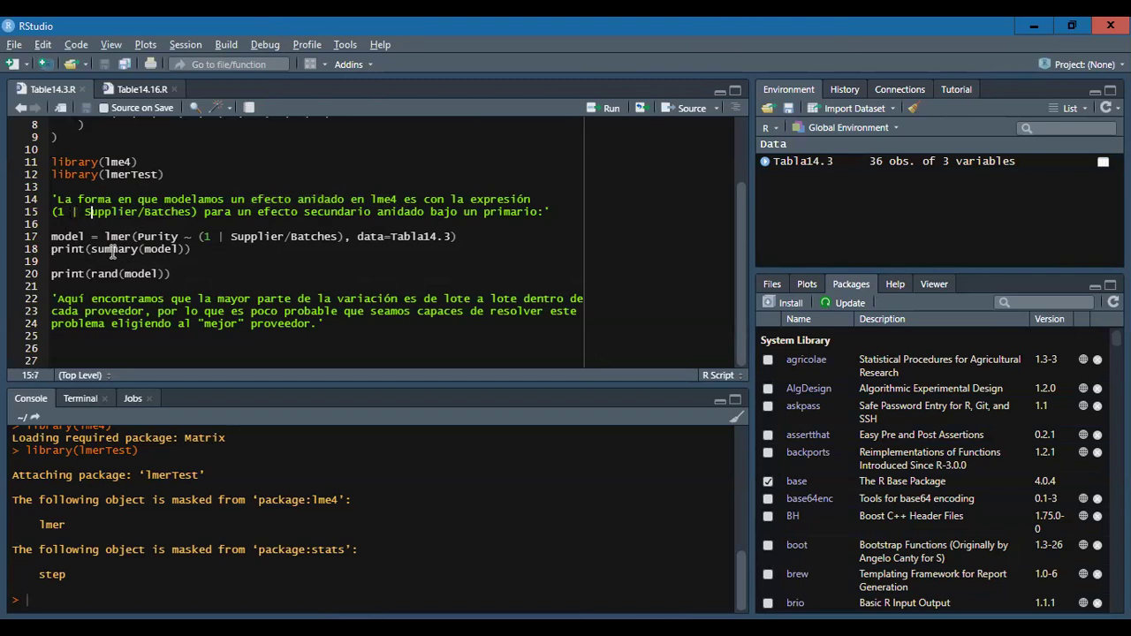
Examine the Supplier/Batches expression in the line 15 comment together with its explanation of a secondary effect nested under a primary one.
click(85, 212)
drag(84, 213, 185, 216)
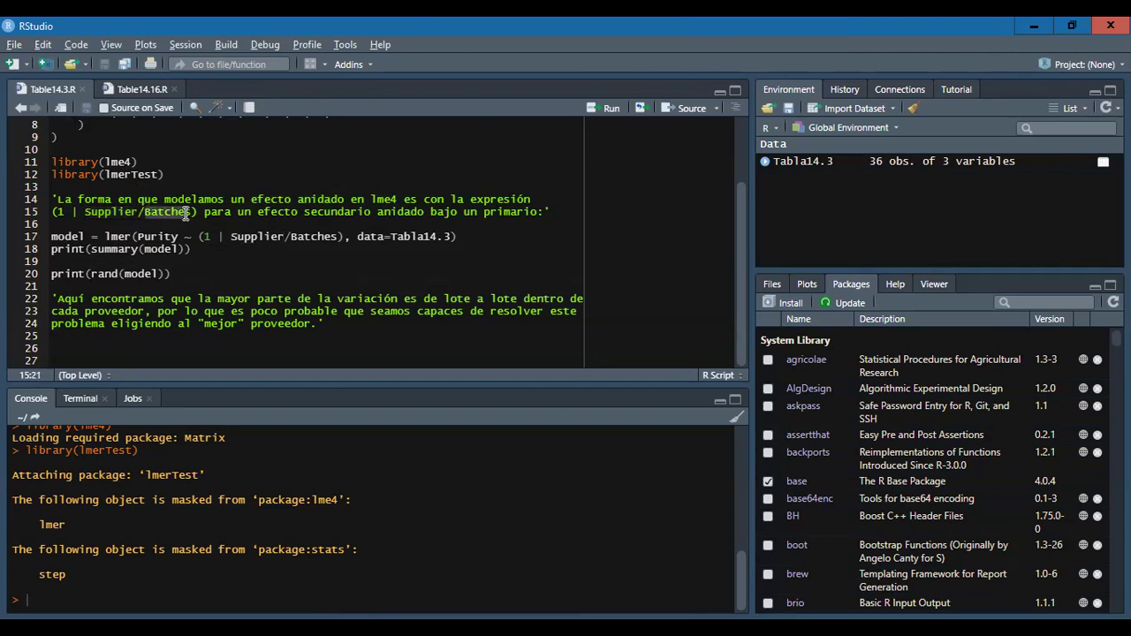
click(187, 215)
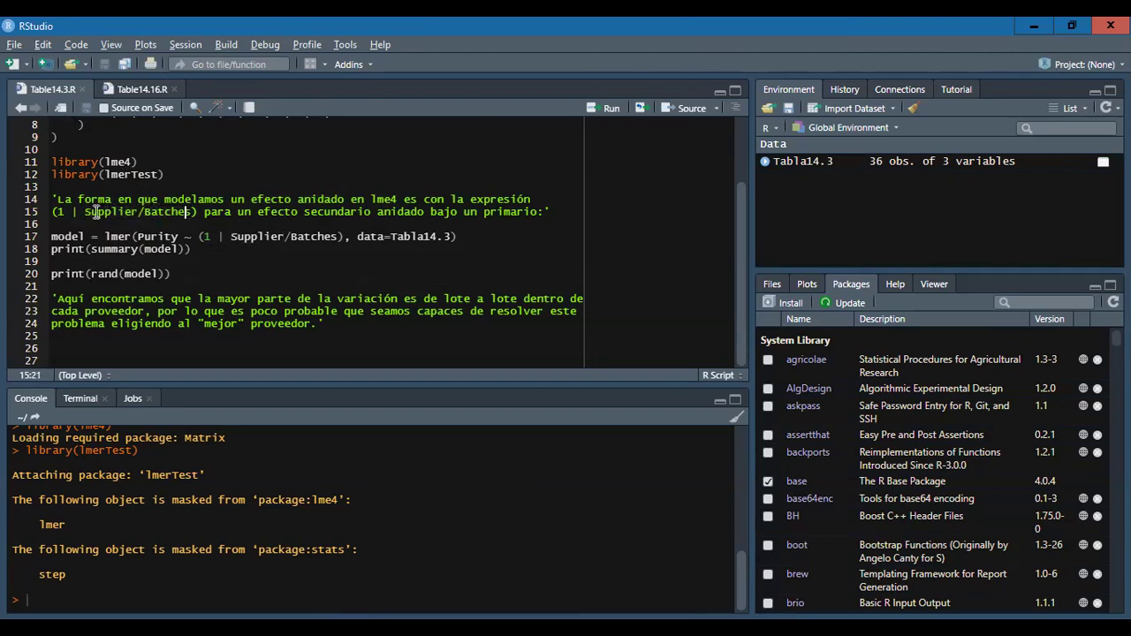
drag(203, 213, 440, 228)
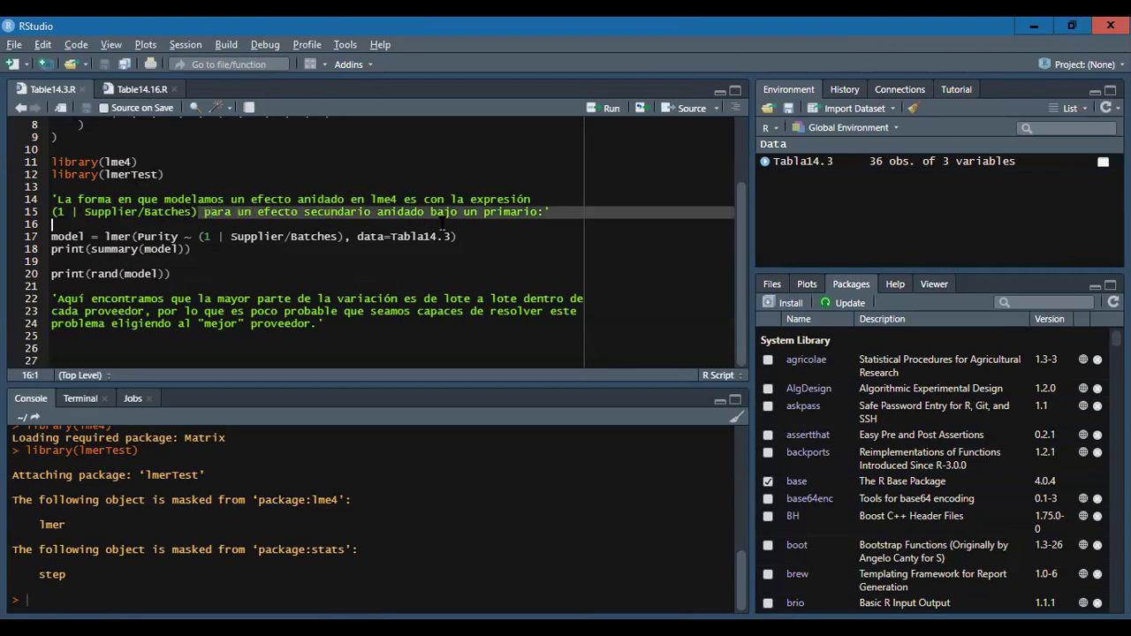
drag(195, 212, 85, 213)
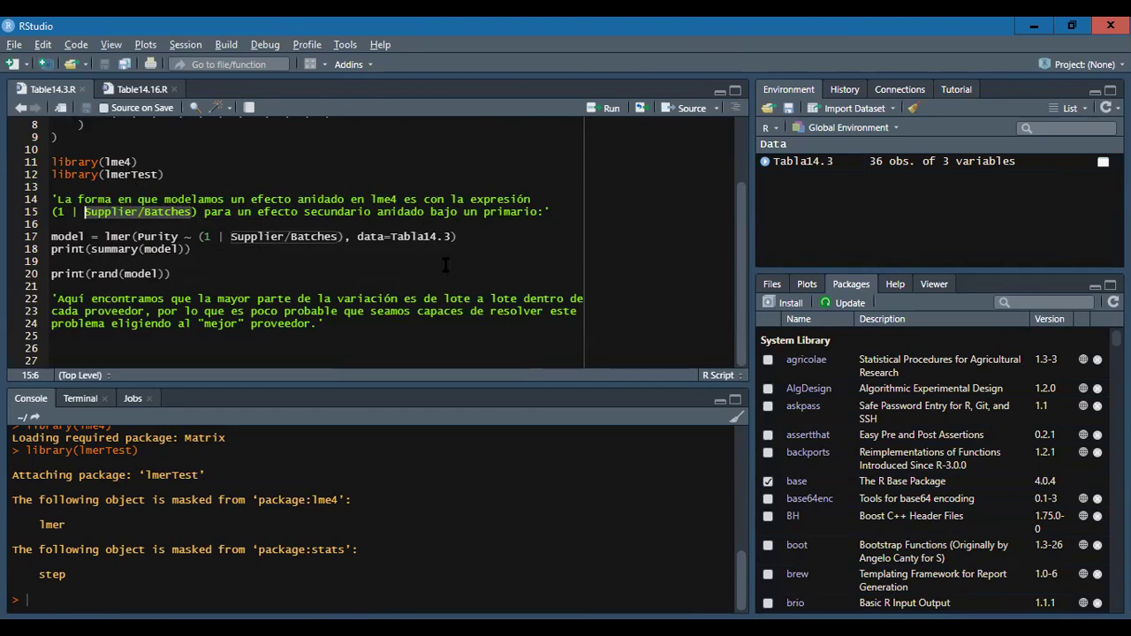
click(283, 272)
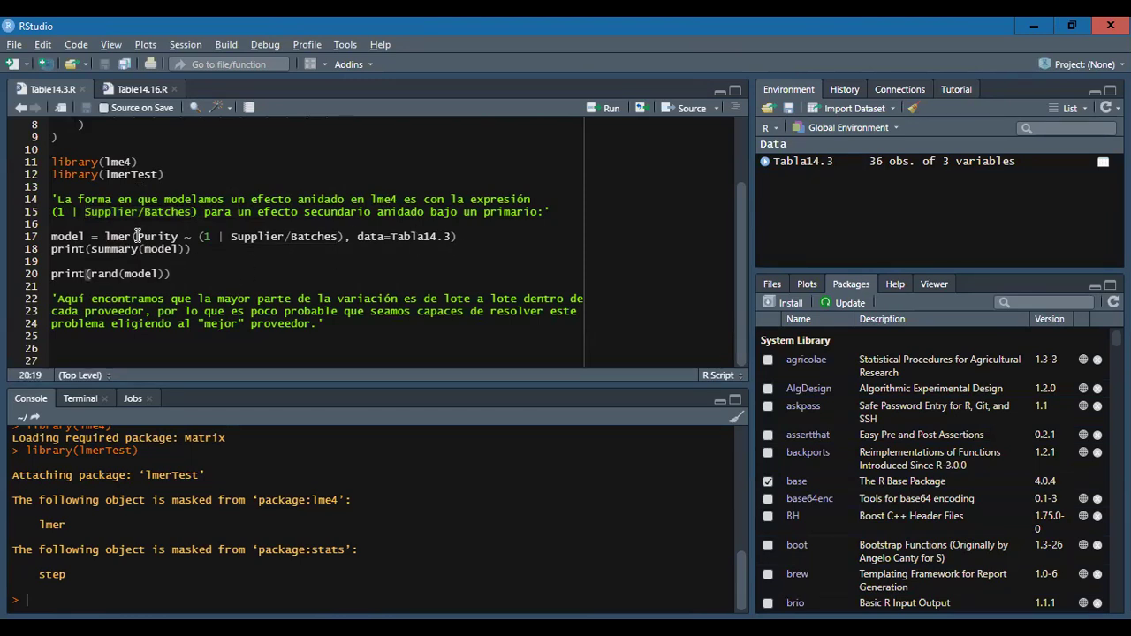
Review the Purity response, the nested Supplier/Batches random term and the data argument in the lmer call on line 17.
double_click(165, 236)
click(186, 238)
click(213, 237)
key(Left)
drag(231, 237, 333, 236)
click(452, 237)
click(138, 250)
Fit the nested lmer model from line 17, print its summary with line 18, and enlarge the console area.
click(52, 237)
key(ctrl+Return)
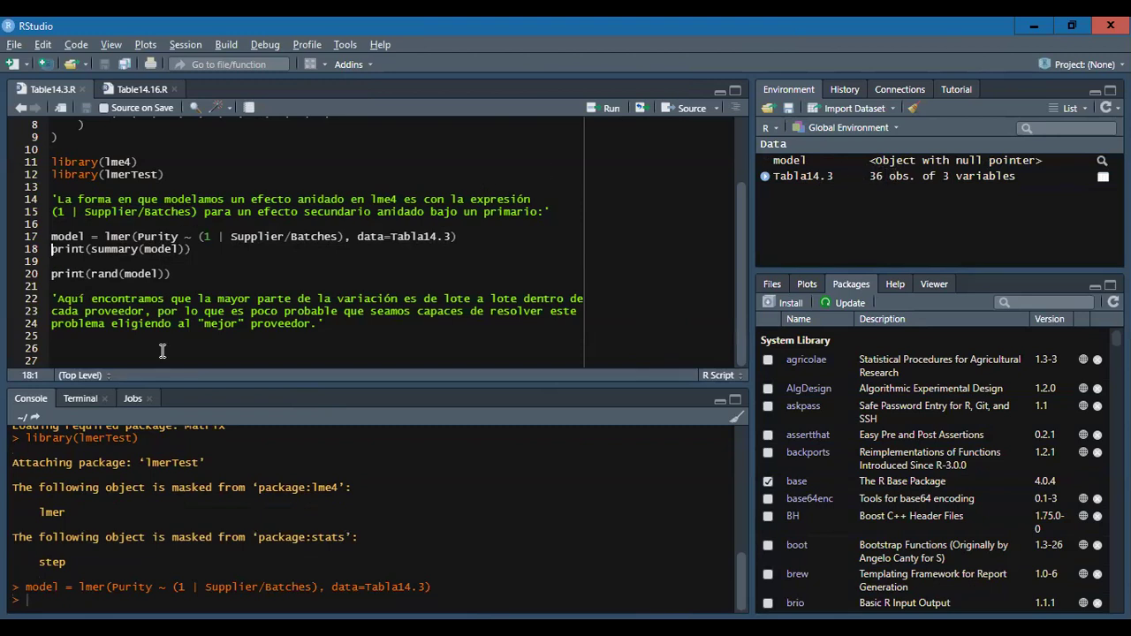
key(ctrl+Return)
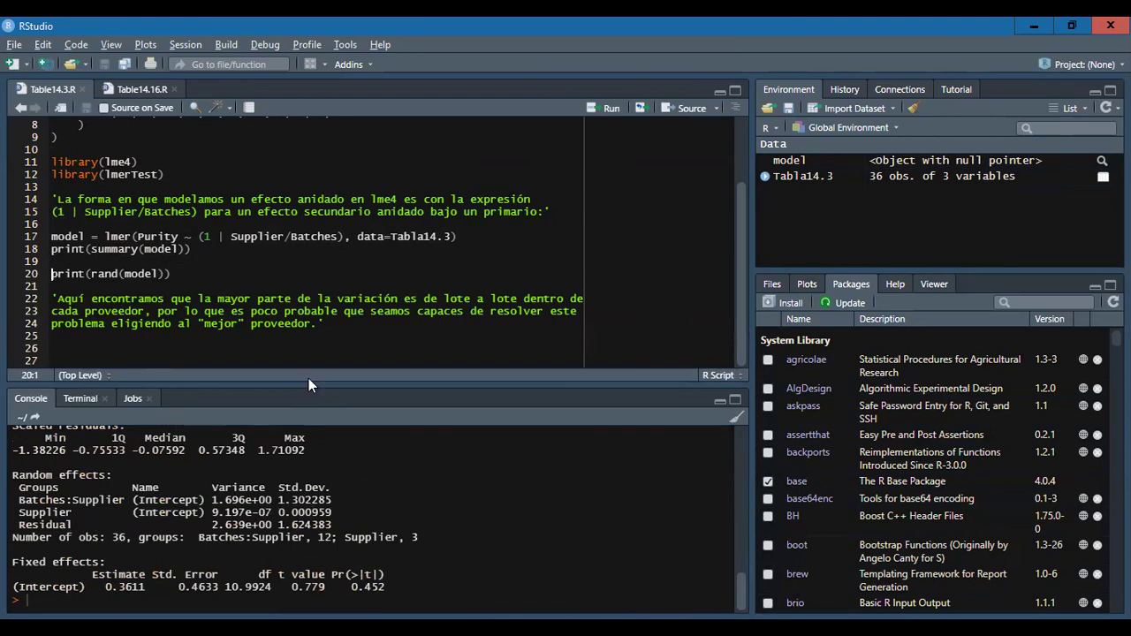
drag(310, 386, 311, 321)
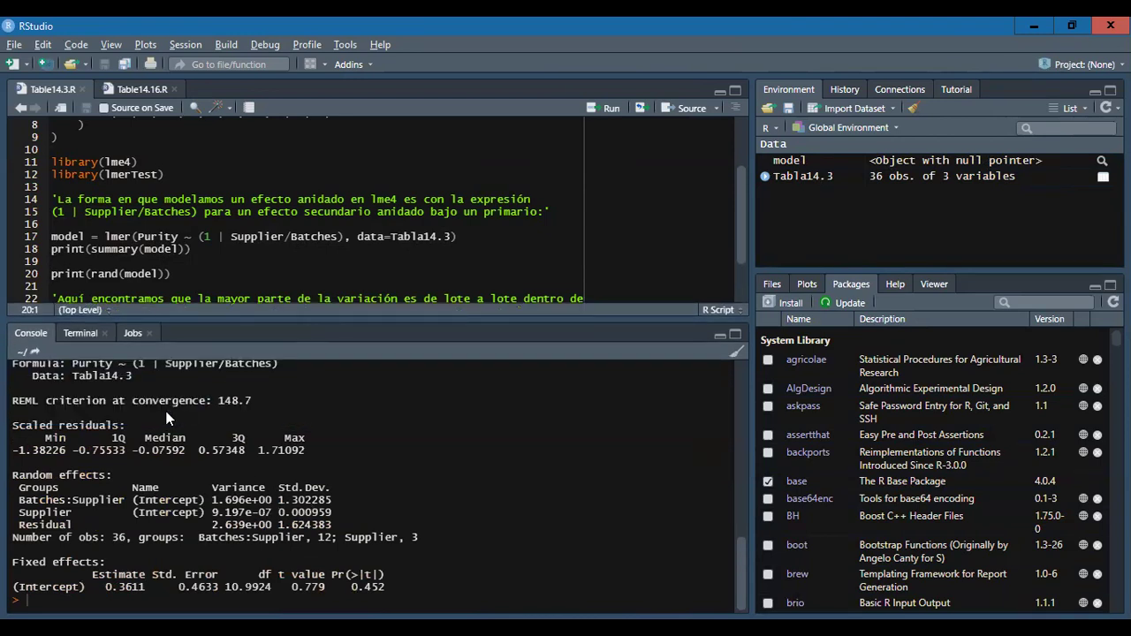
Examine the model summary's group counts, the random-effects variance table and the p-value of the fixed intercept.
scroll(116, 466, up, 3)
scroll(116, 466, down, 3)
drag(333, 537, 266, 537)
drag(419, 537, 275, 538)
click(345, 557)
drag(14, 476, 339, 525)
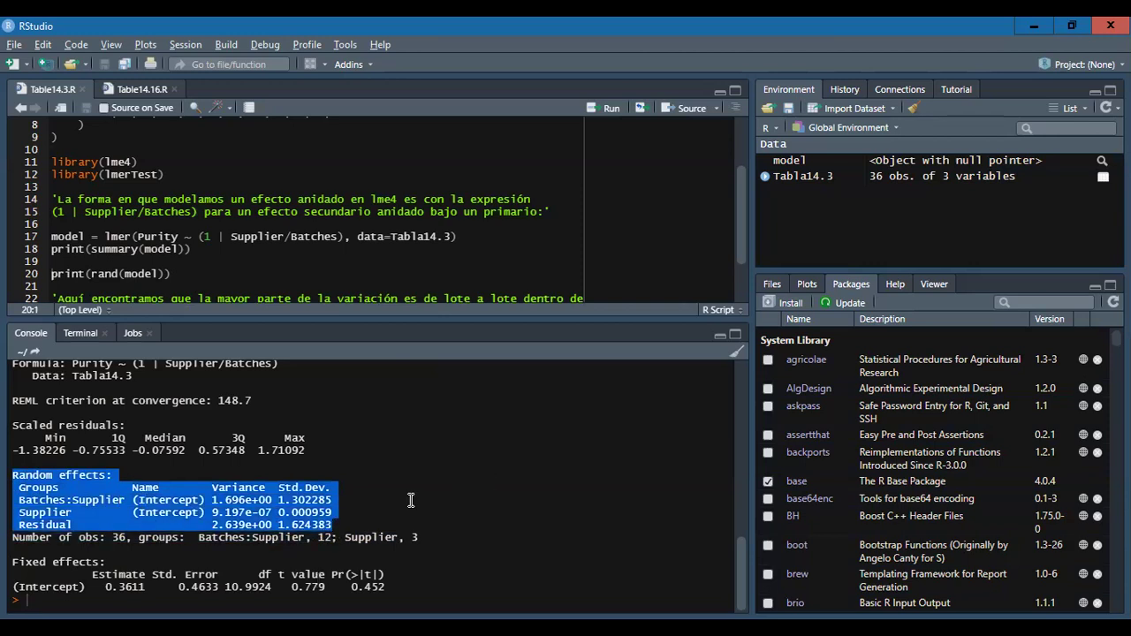
drag(95, 581, 345, 585)
click(394, 586)
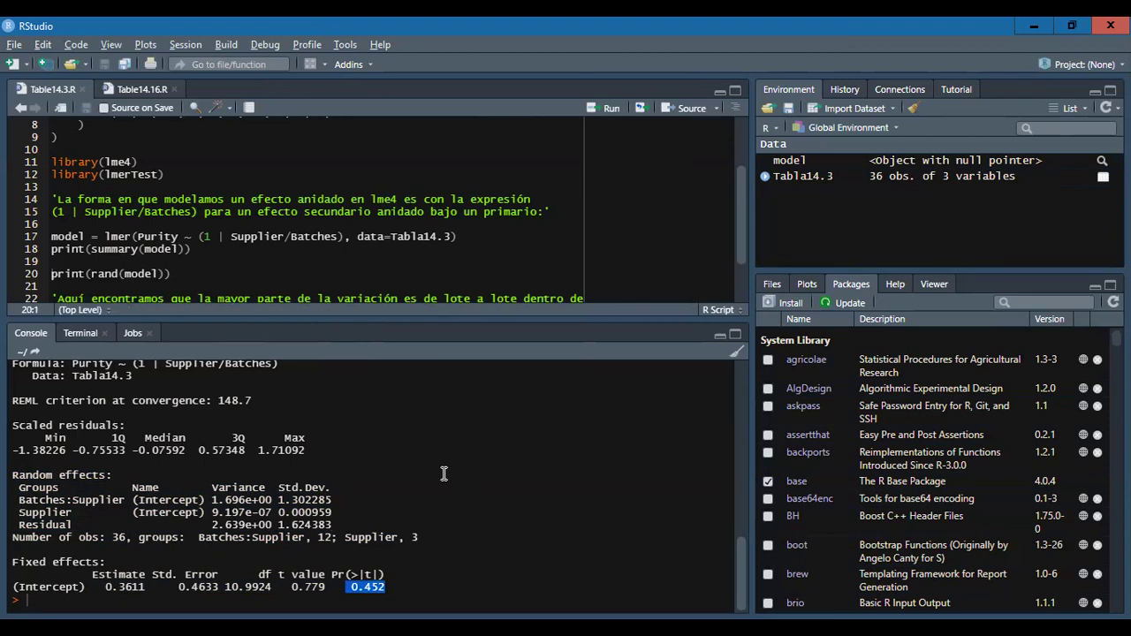
Run print(rand(model)) on line 20 to test the random effects of the model.
scroll(268, 464, up, 3)
scroll(266, 466, down, 3)
scroll(132, 262, down, 2)
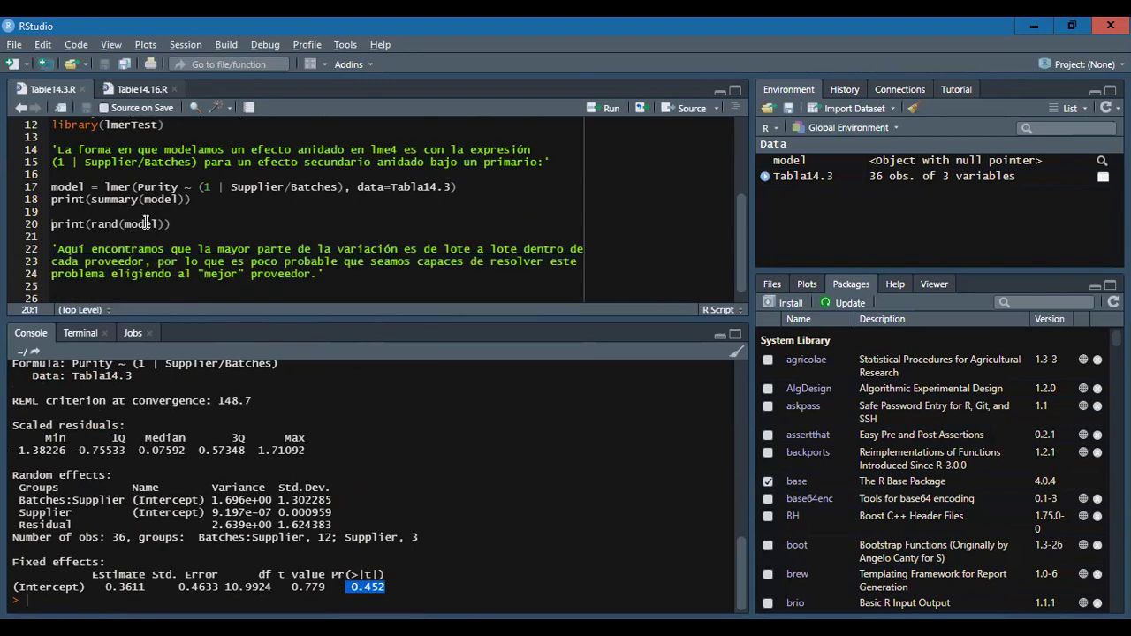
scroll(128, 213, up, 3)
scroll(142, 214, down, 3)
click(175, 211)
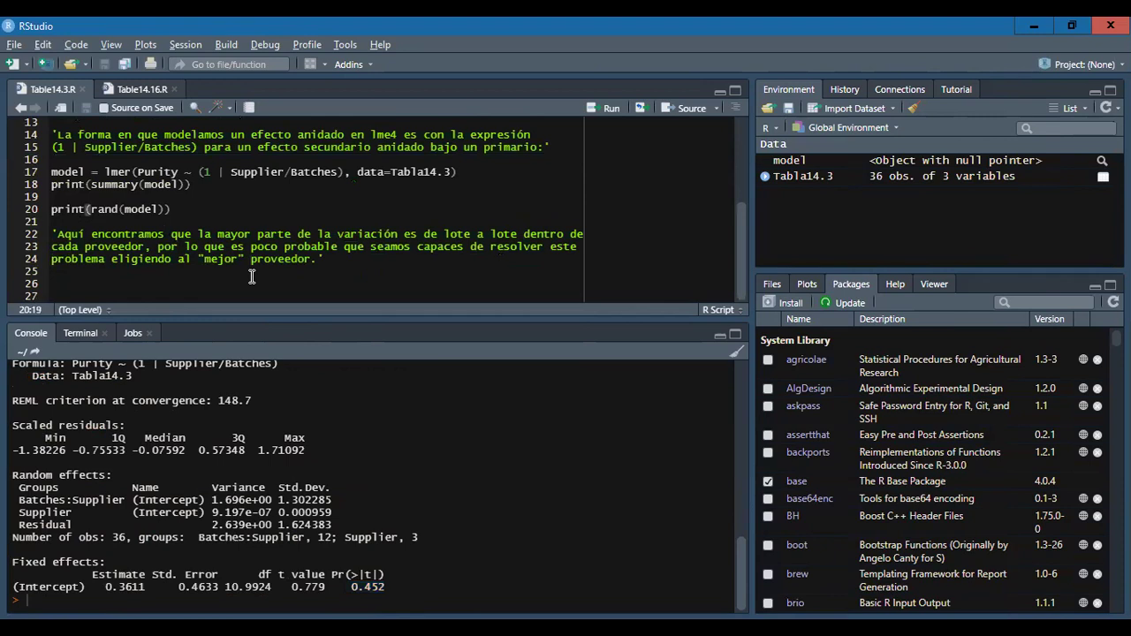
key(ctrl+Return)
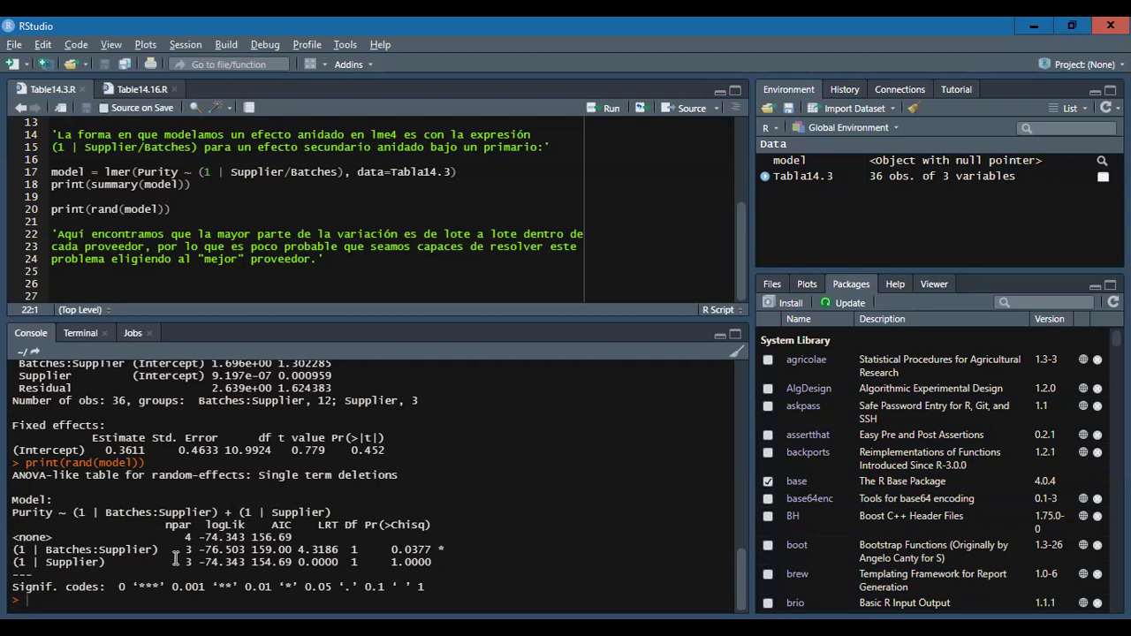
Examine the Batches:Supplier and Supplier rows of the random-effects test table, including the LRT value for Batches:Supplier.
drag(445, 550, 37, 550)
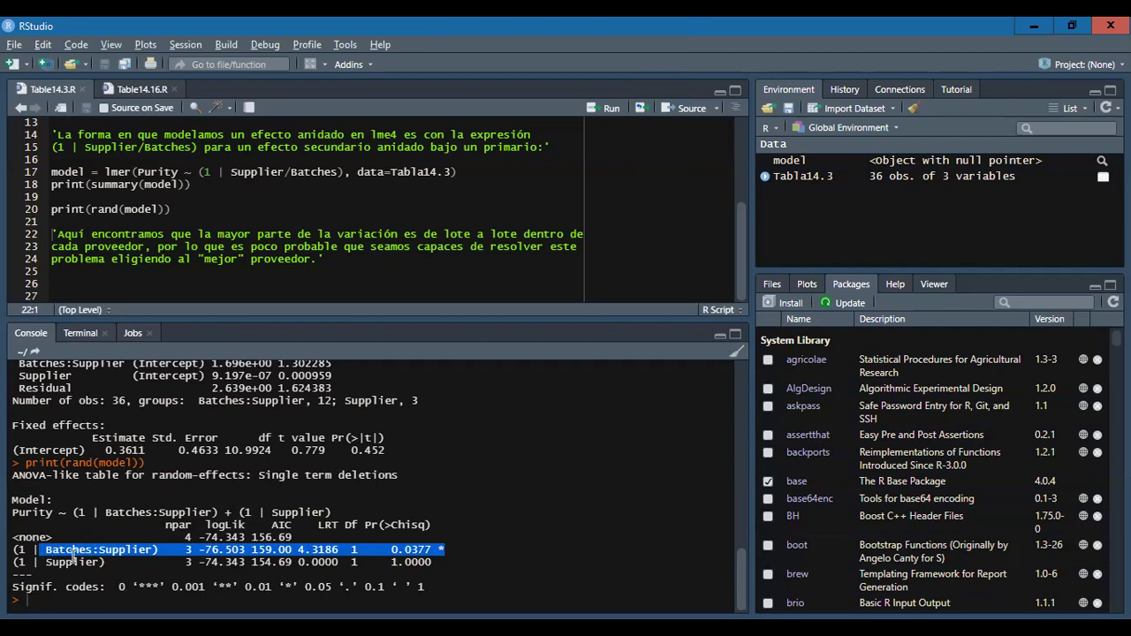
drag(446, 550, 14, 549)
drag(446, 562, 17, 562)
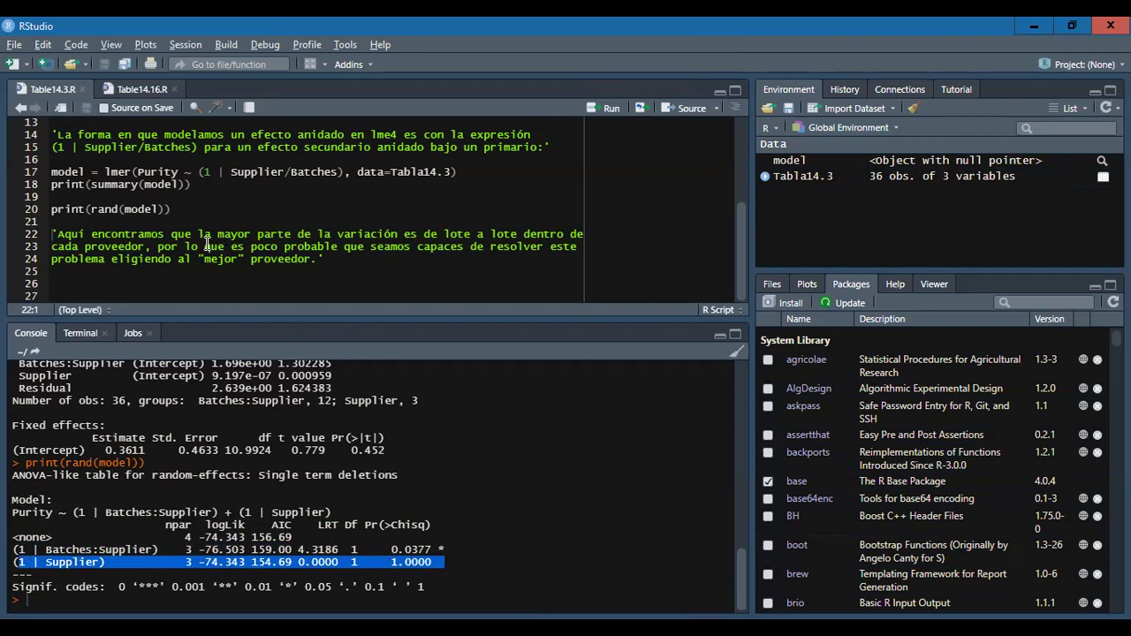
click(436, 248)
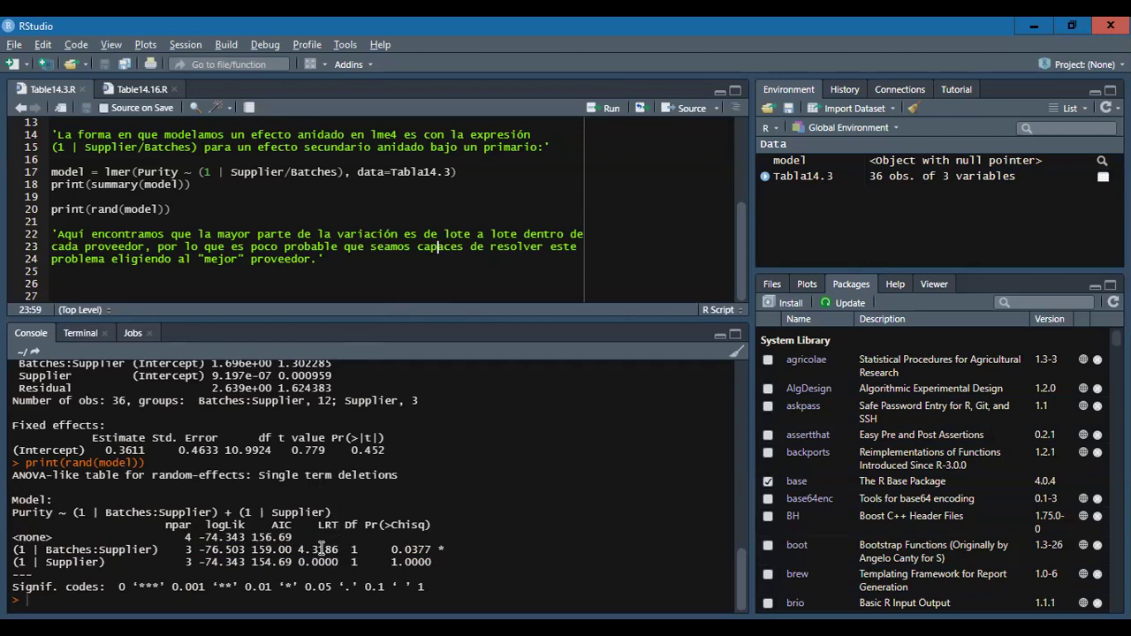
drag(339, 550, 297, 546)
Read the script's concluding comment on lines 22 to 24 about batch-to-batch variation and choosing the best supplier.
drag(204, 247, 241, 259)
click(82, 259)
click(293, 273)
scroll(290, 470, up, 6)
scroll(290, 470, up, 5)
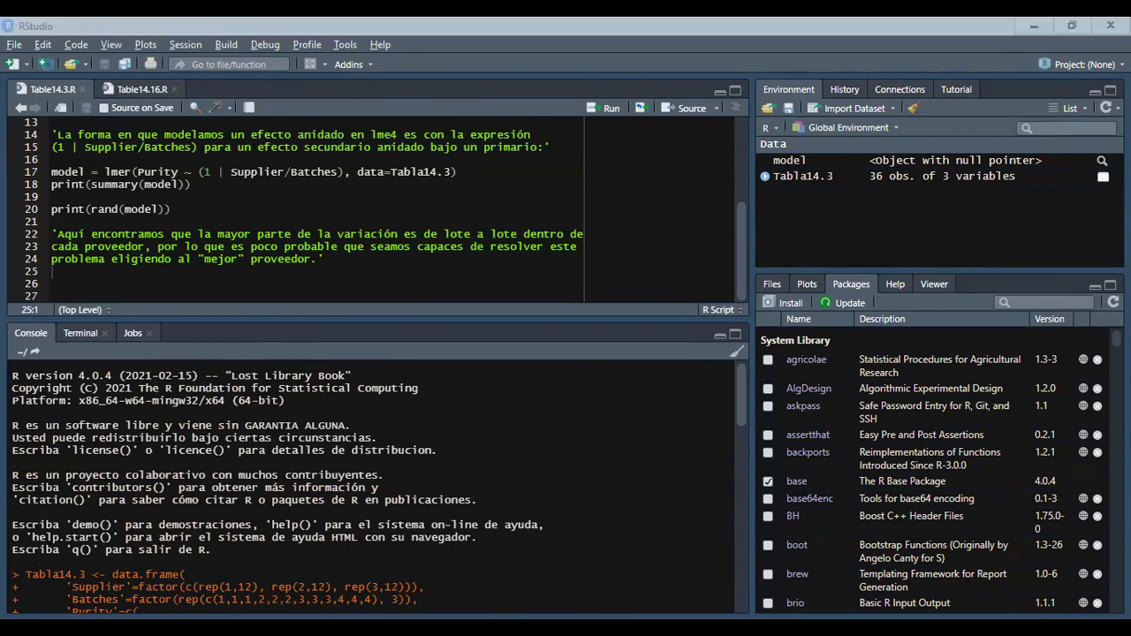
Switch to the slide presentation and advance from the Example 14.1 slide to the Minitab analysis slide.
key(alt+Tab)
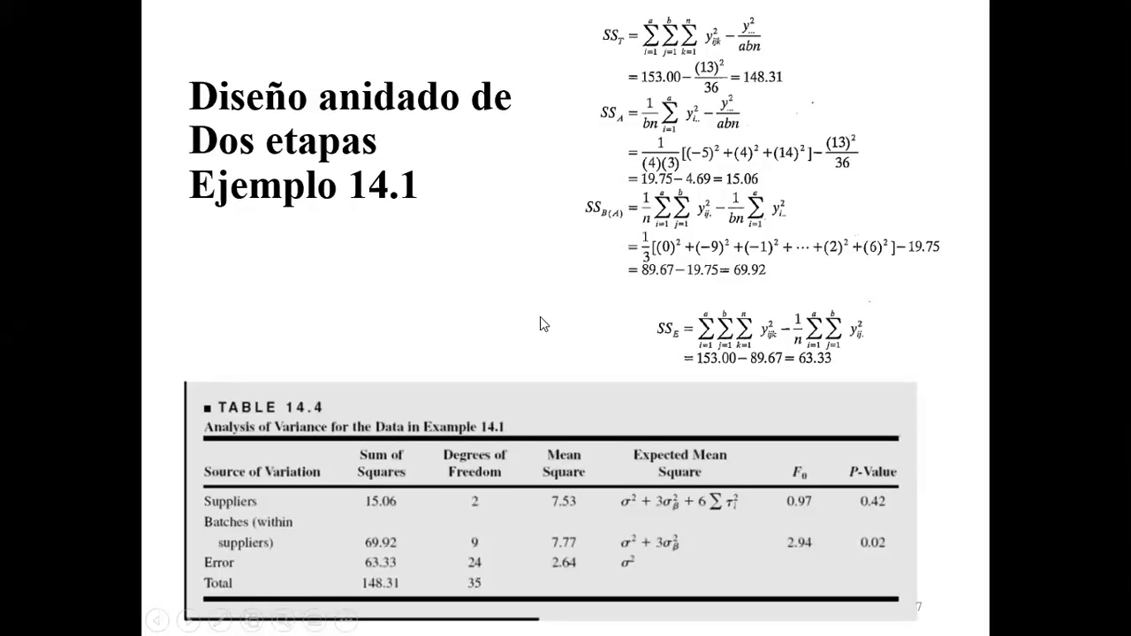
click(540, 317)
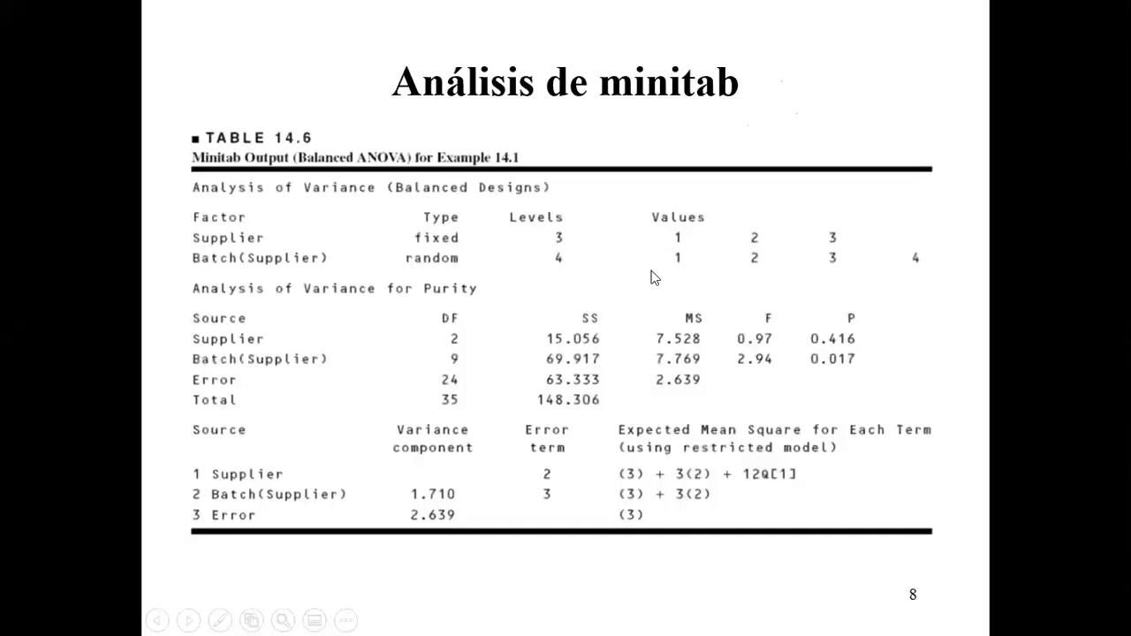